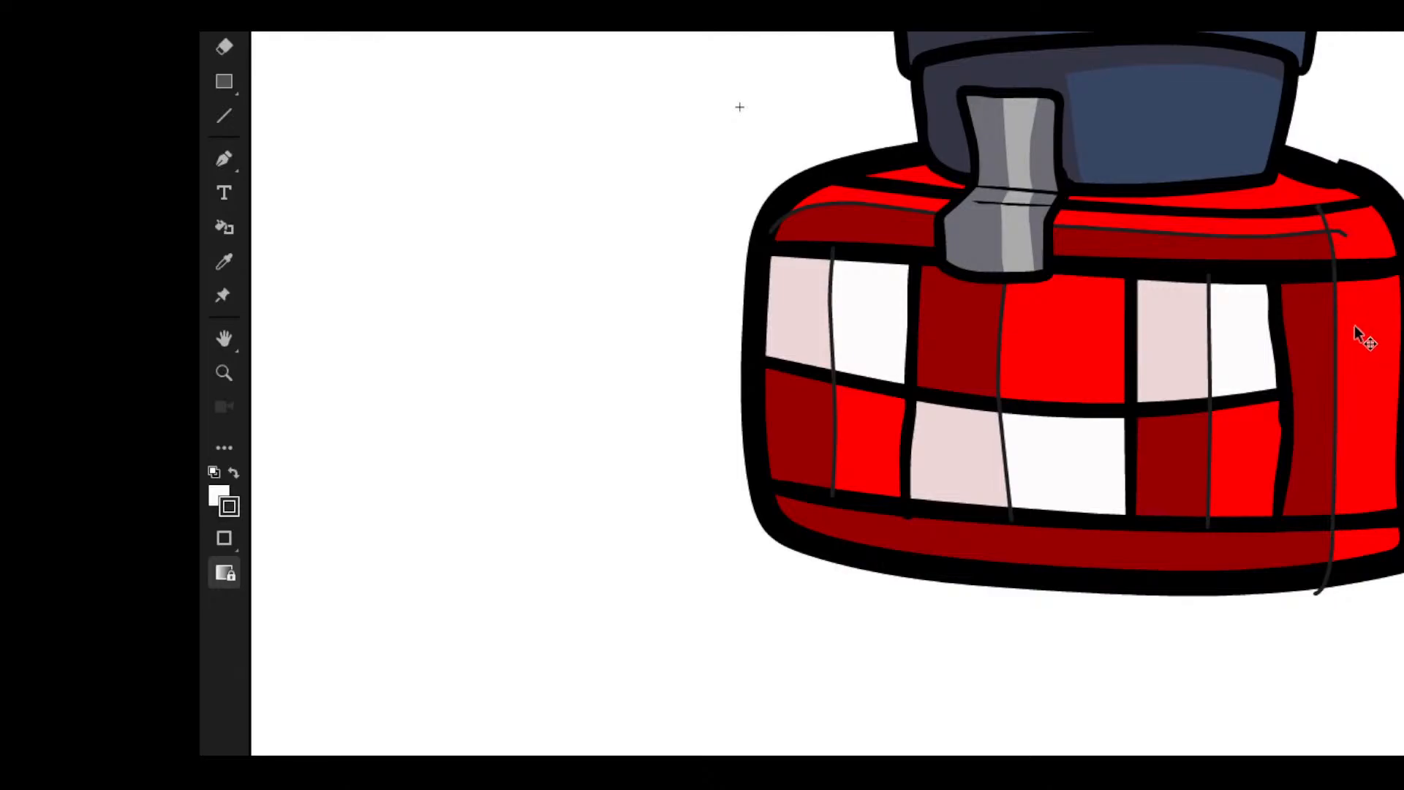
- Remove the thin shading guide strokes from all of the sentry head artwork
left_click(1352, 345)
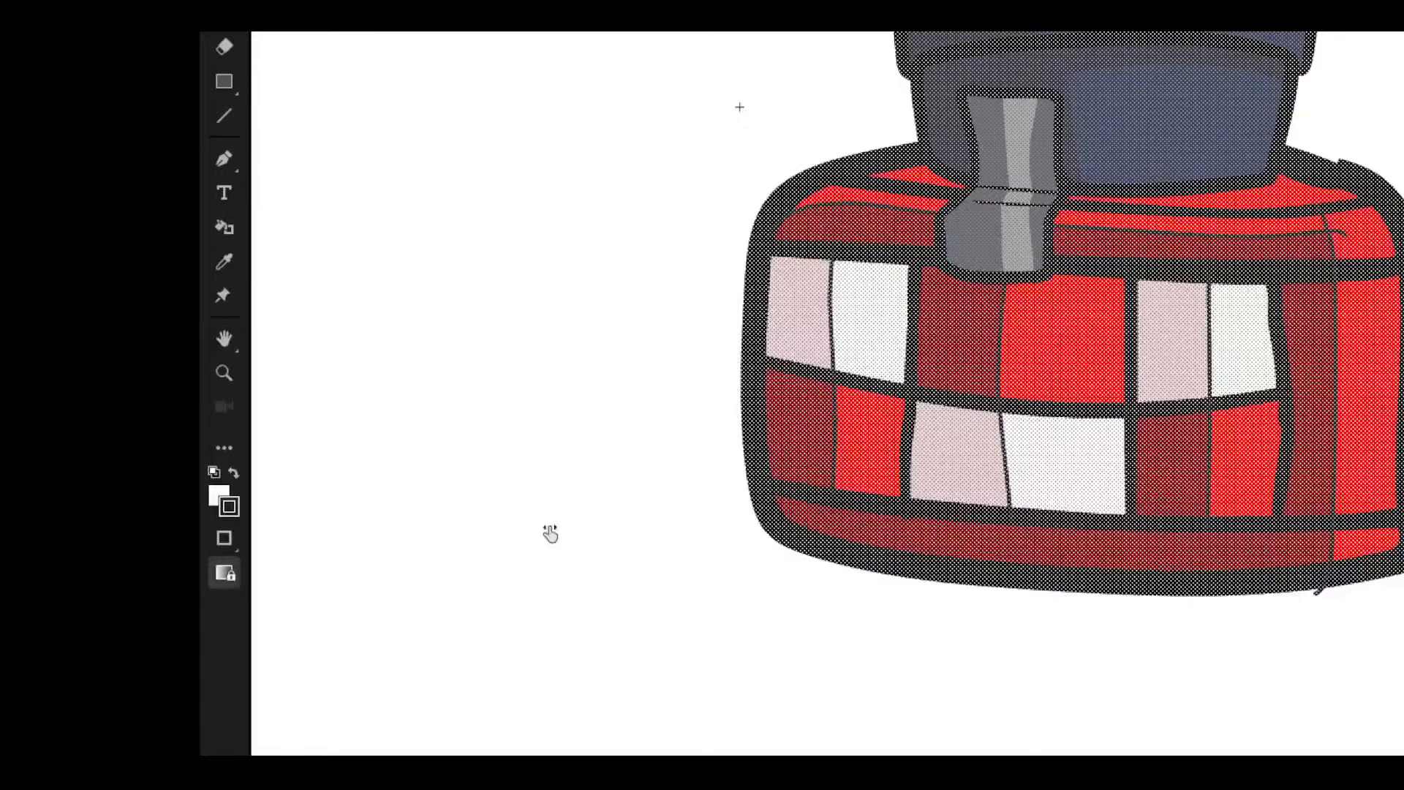
left_click(637, 529)
left_click(636, 529)
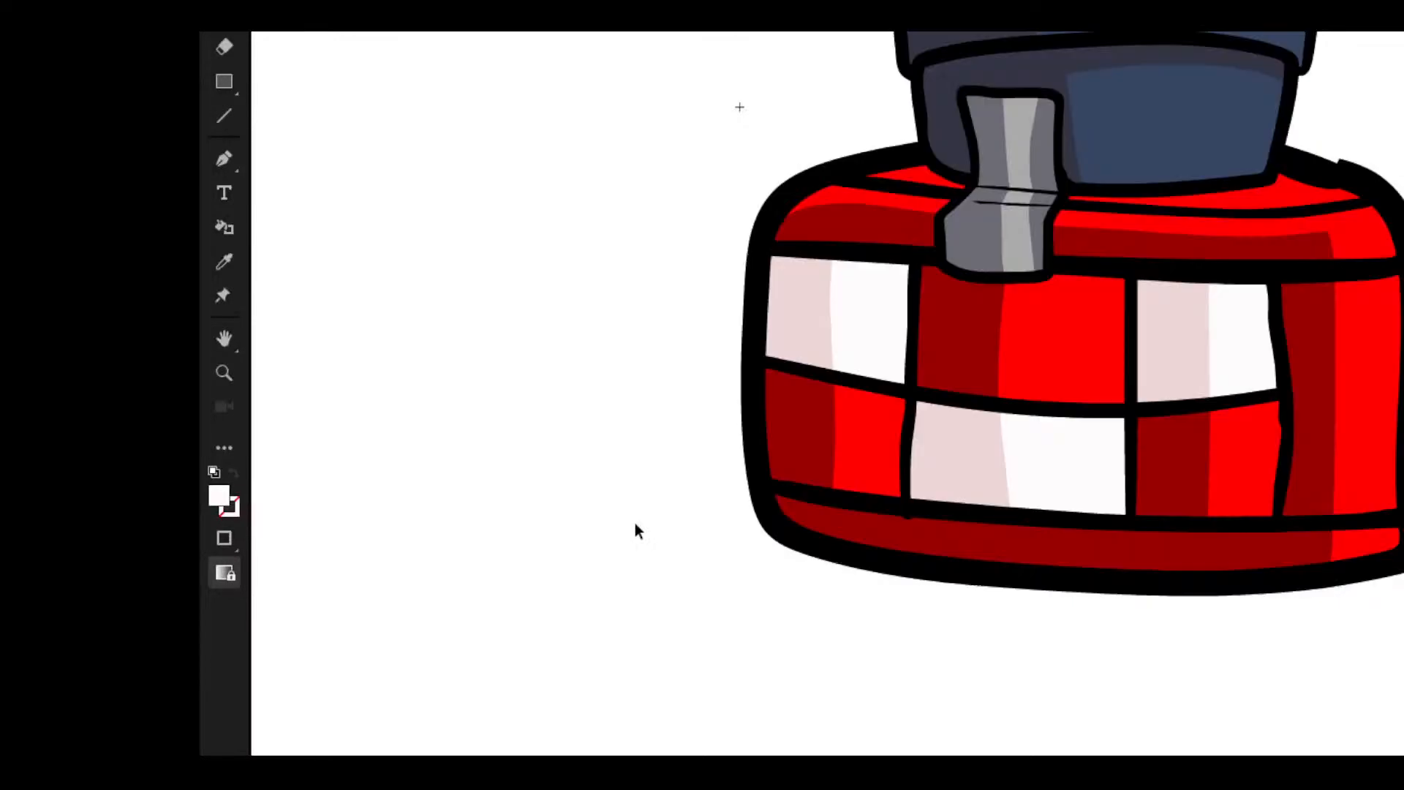
- Inspect the sentry head's cleaned-up shading up close, and look over the neighbouring engineer poses on the stage
key("ctrl+minus")
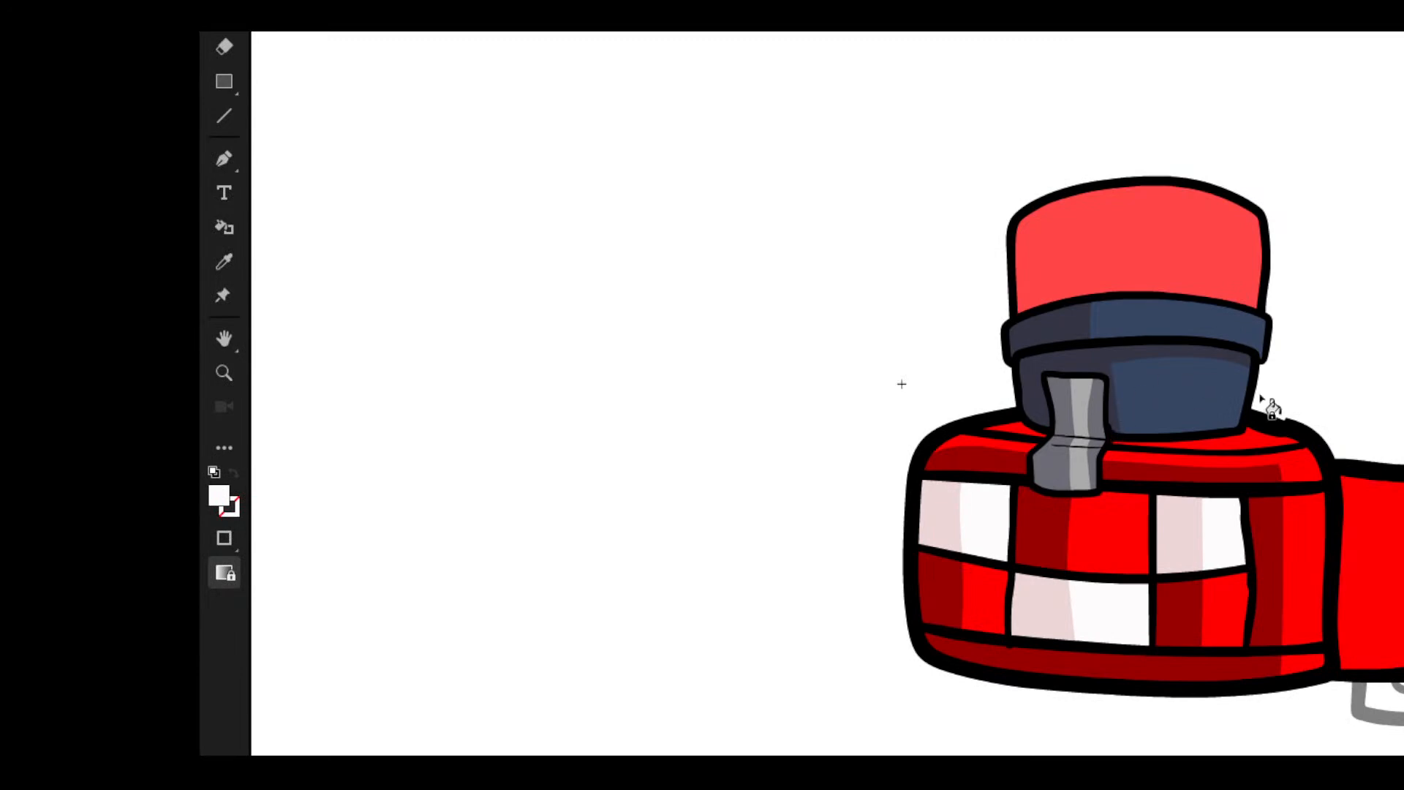
left_click_drag(1214, 387, 966, 303)
key("ctrl+equal")
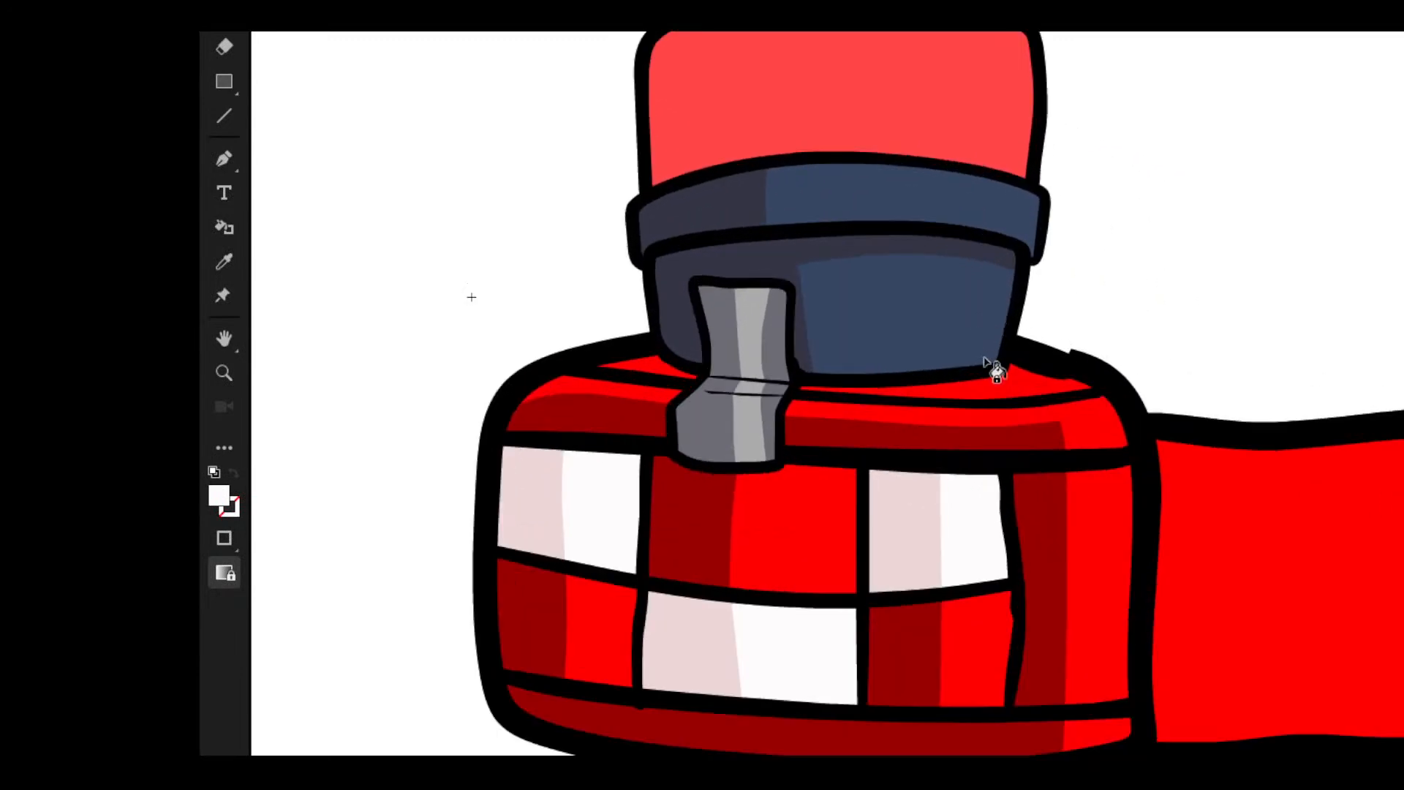
left_click_drag(986, 359, 988, 345)
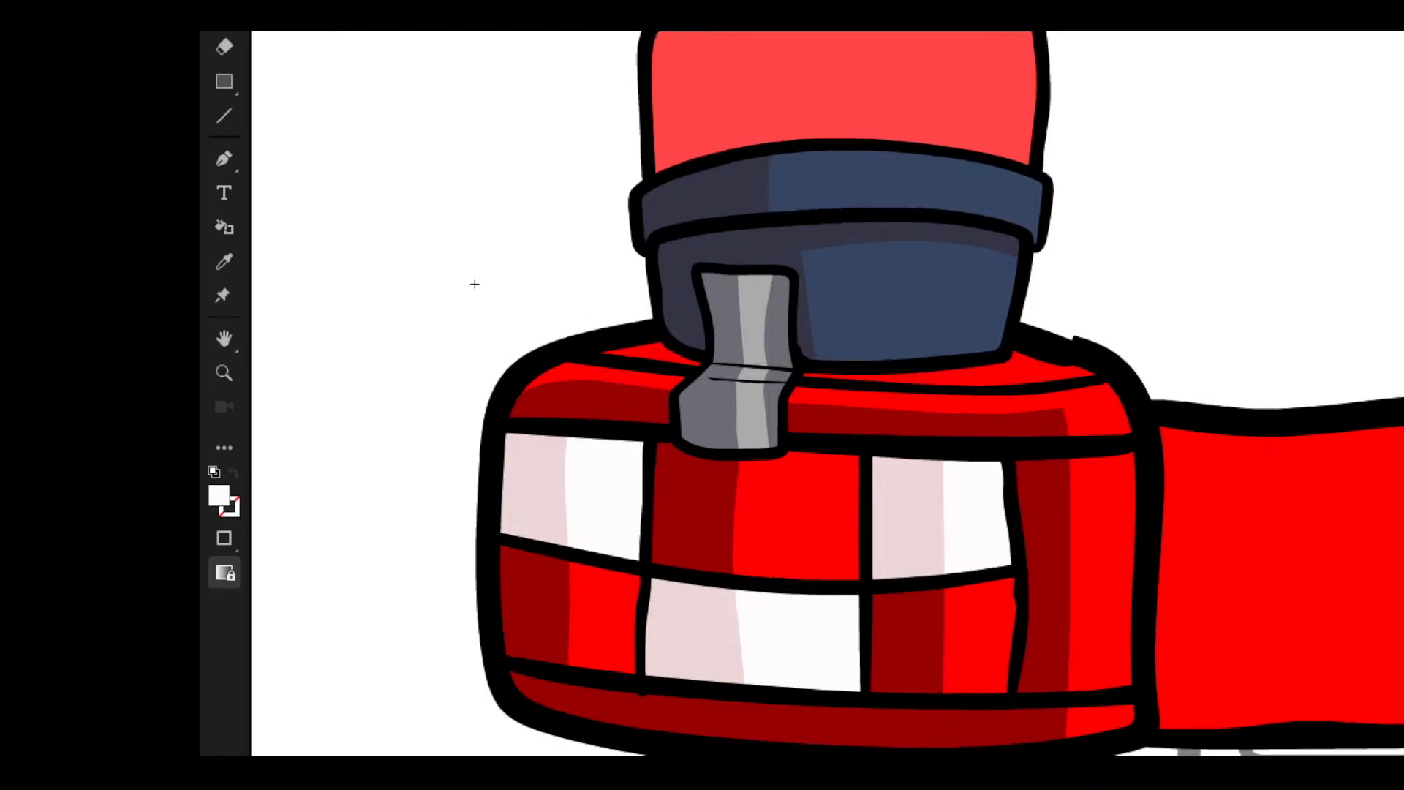
key("v")
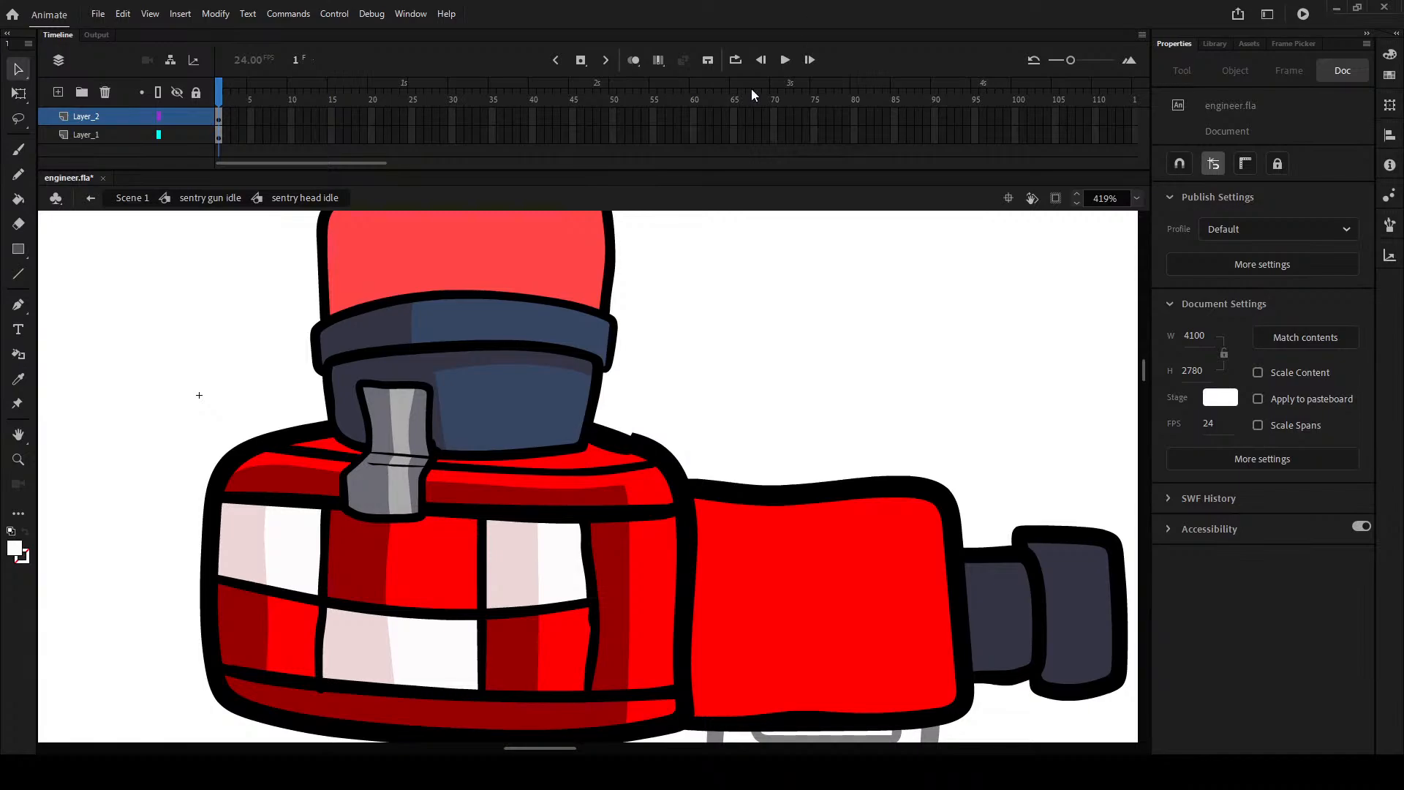
scroll(449, 363, "down", 2)
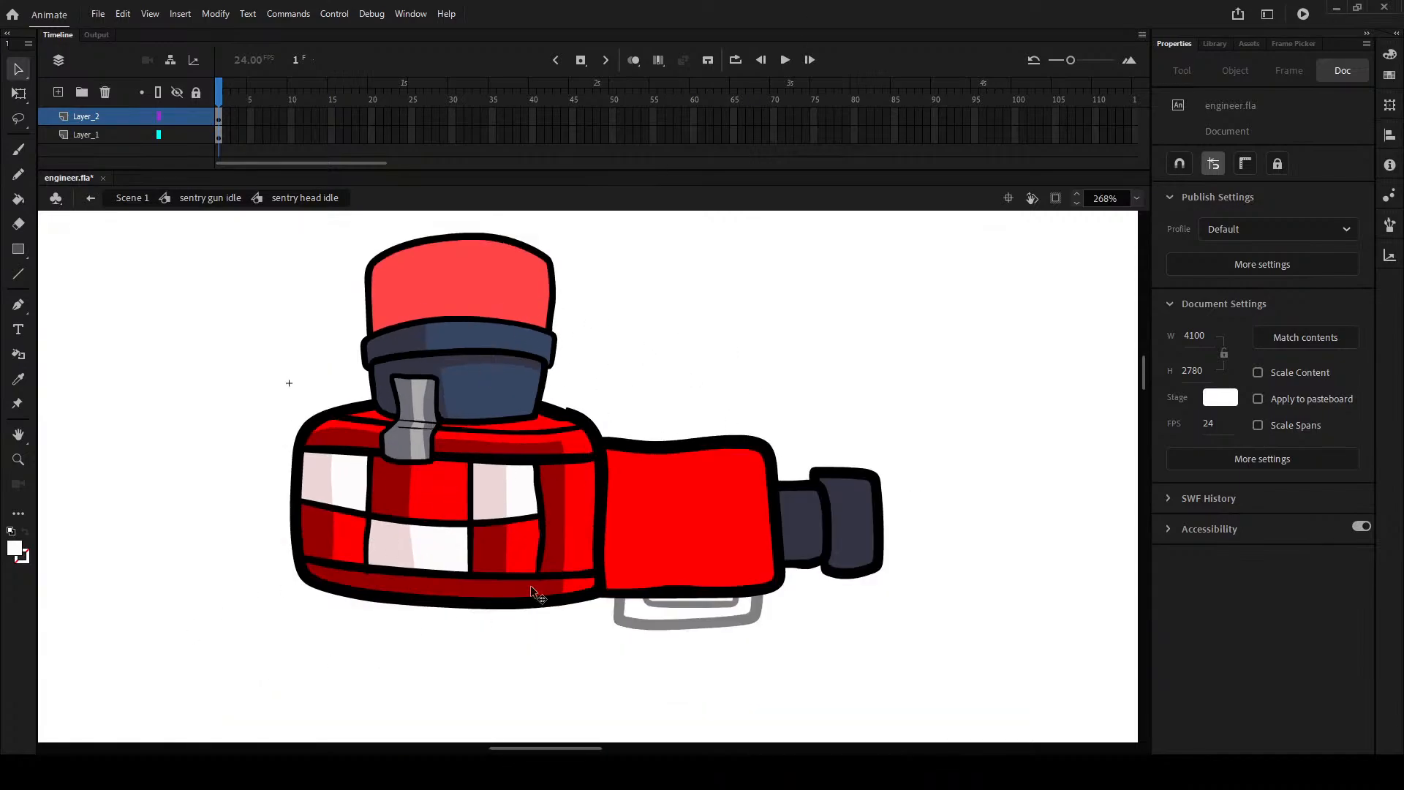
scroll(507, 532, "up", 2)
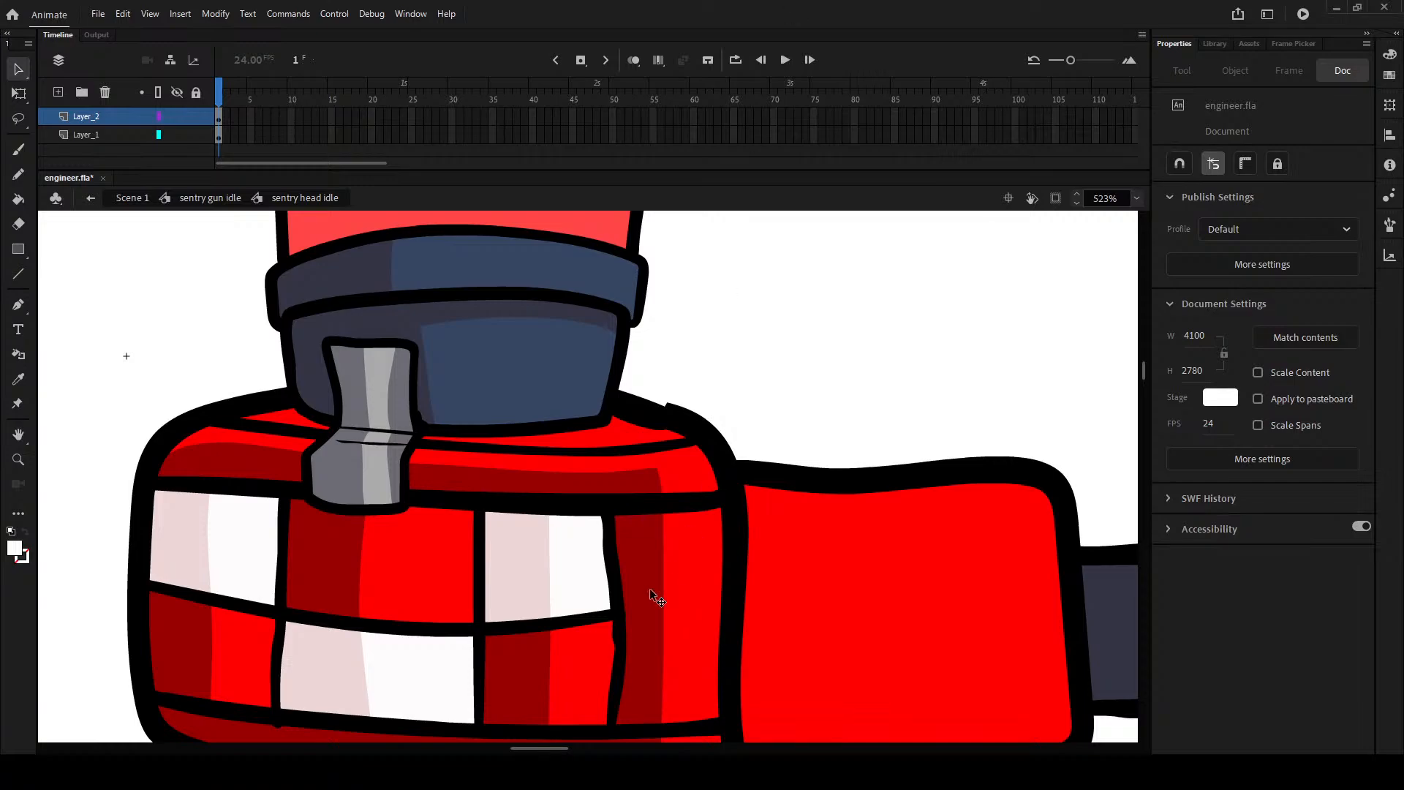
scroll(656, 583, "down", 5)
scroll(655, 532, "down", 2)
scroll(636, 420, "up", 2)
left_click_drag(190, 421, 837, 426)
left_click_drag(241, 307, 892, 559)
left_click_drag(183, 414, 621, 354)
left_click_drag(950, 373, 253, 321)
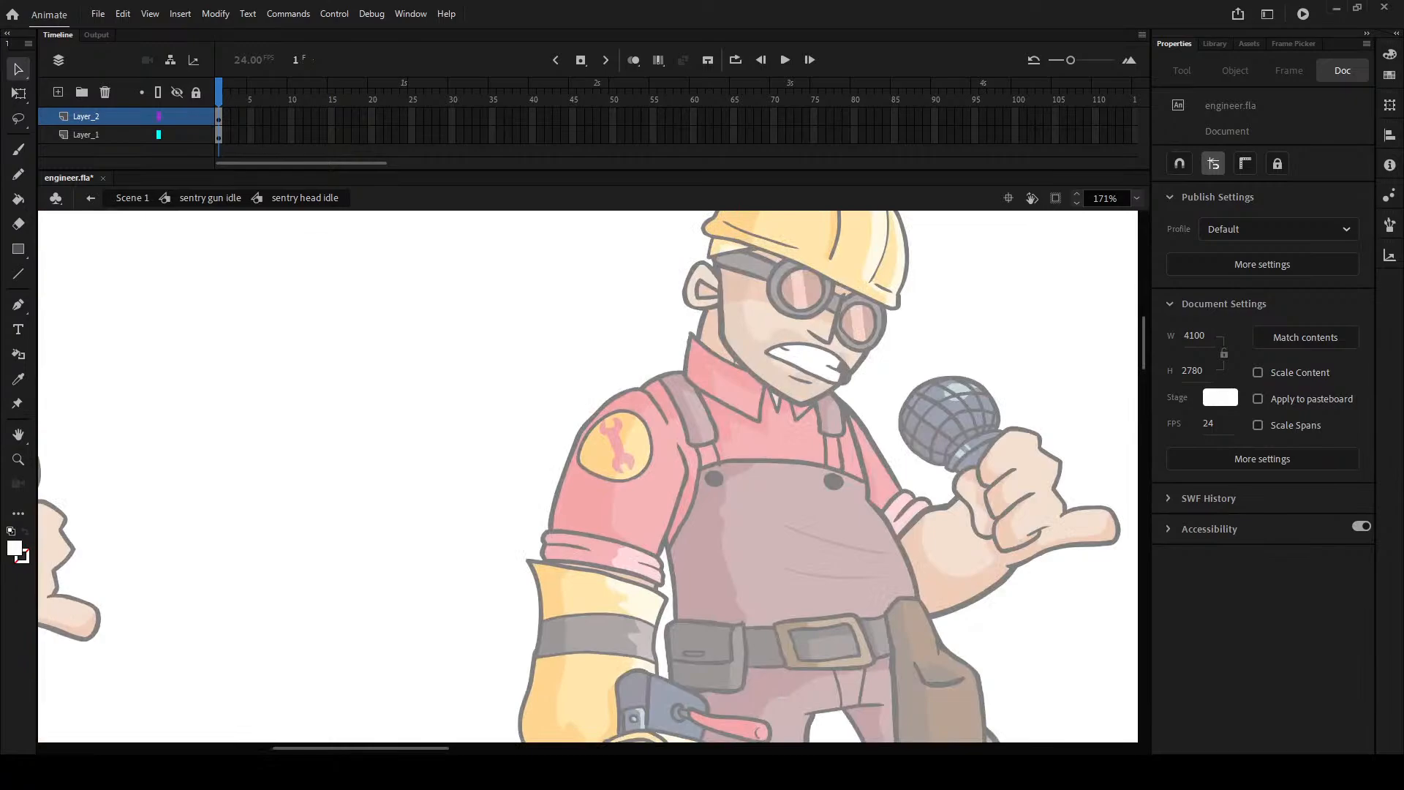
left_click_drag(1028, 365, 245, 315)
left_click_drag(997, 592, 555, 362)
scroll(566, 495, "up", 3)
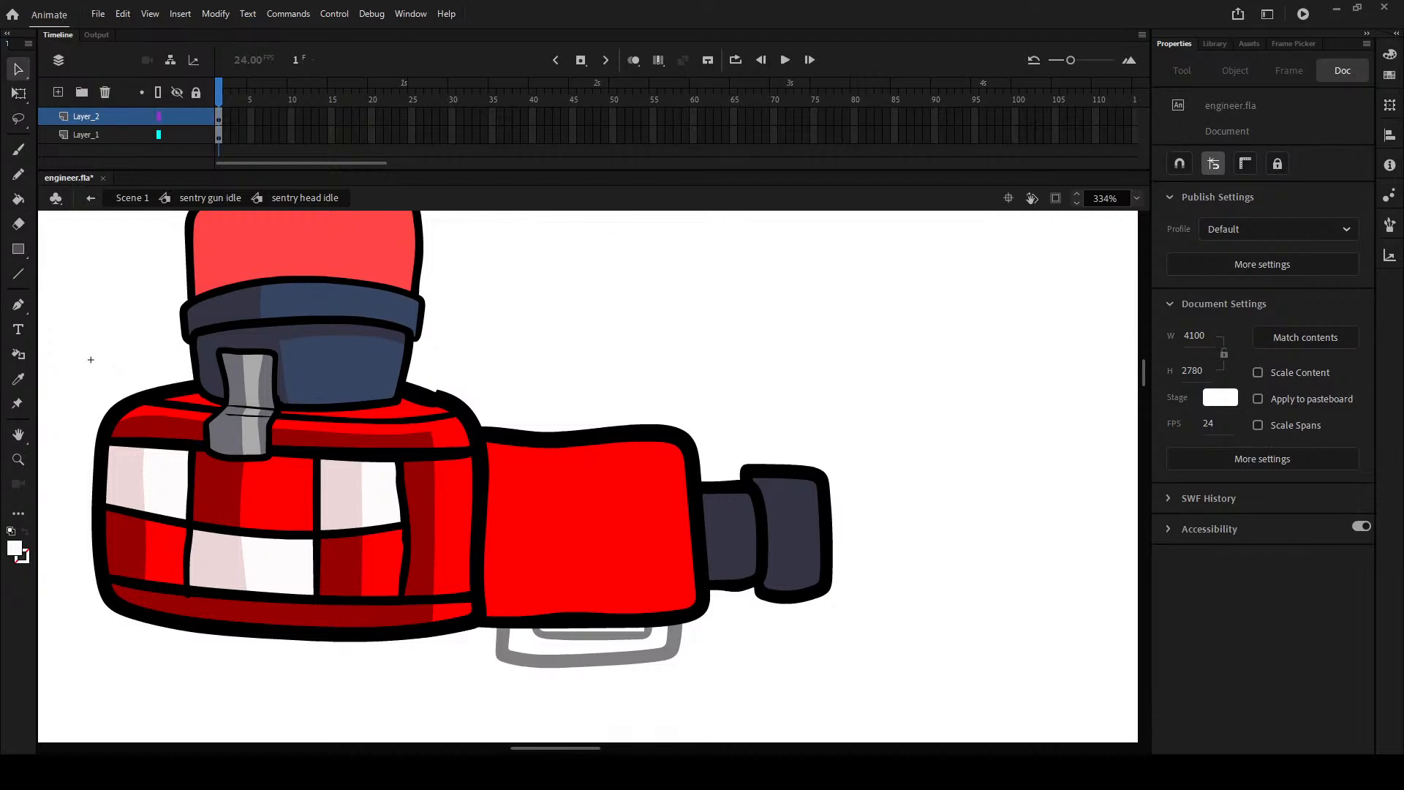
left_click_drag(219, 330, 1028, 467)
- Leave the sentry head and sentry gun symbols, going back to Scene 1 with the first engineer in view
double_click(281, 283)
scroll(308, 298, "down", 5)
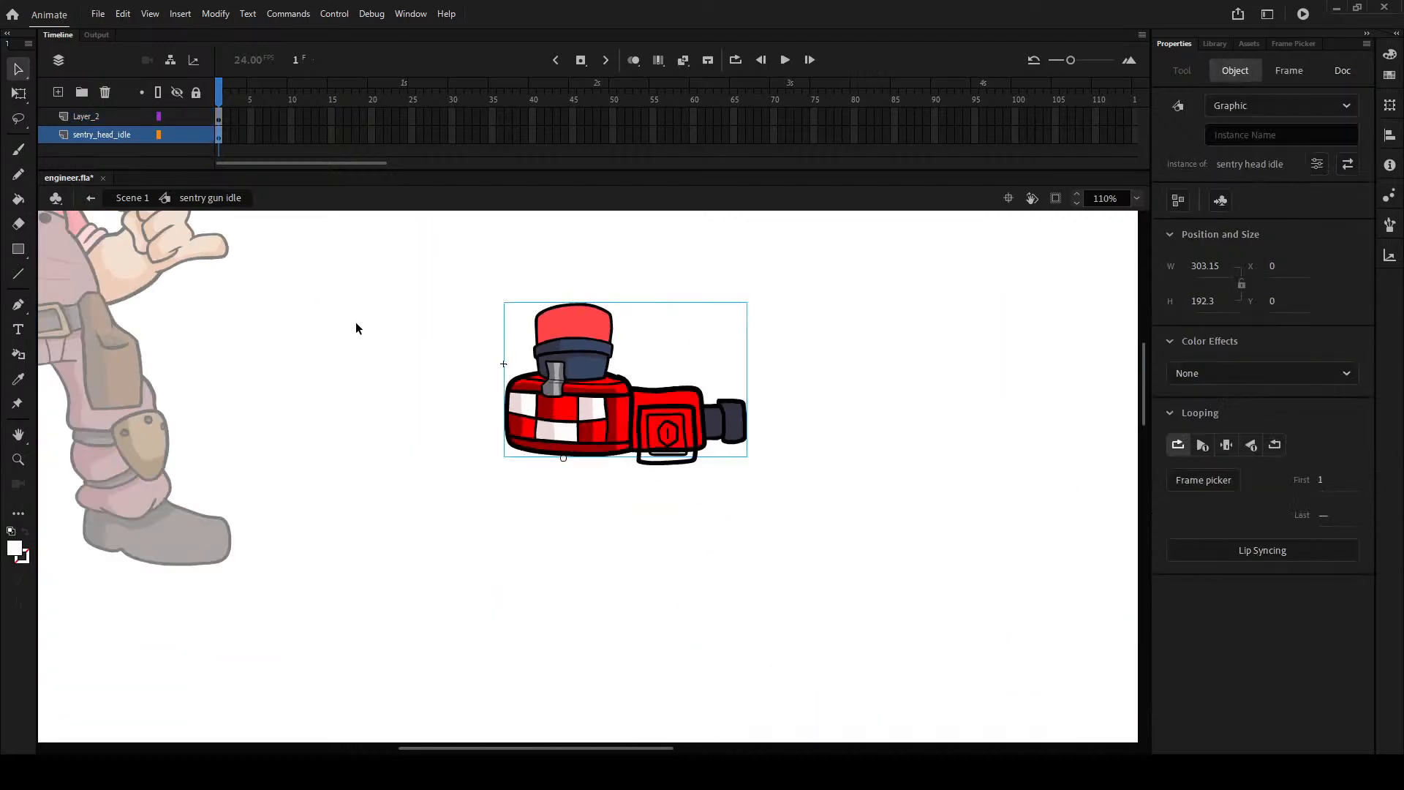
double_click(355, 322)
left_click_drag(342, 327, 828, 543)
left_click_drag(372, 427, 930, 452)
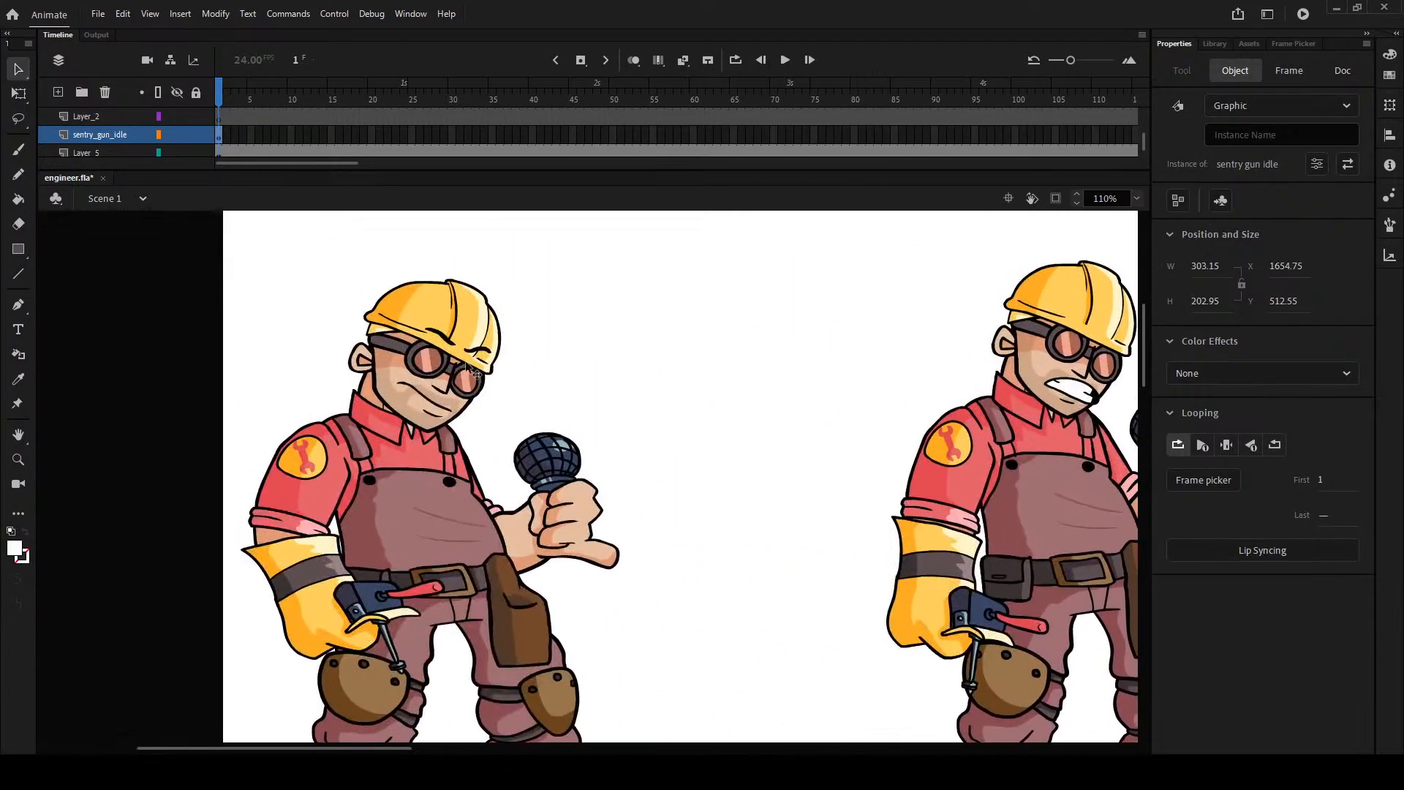
scroll(475, 302, "down", 1)
mouse_move(644, 321)
left_mouse_down()
mouse_move(463, 315)
mouse_move(508, 288)
mouse_move(617, 327)
left_mouse_up()
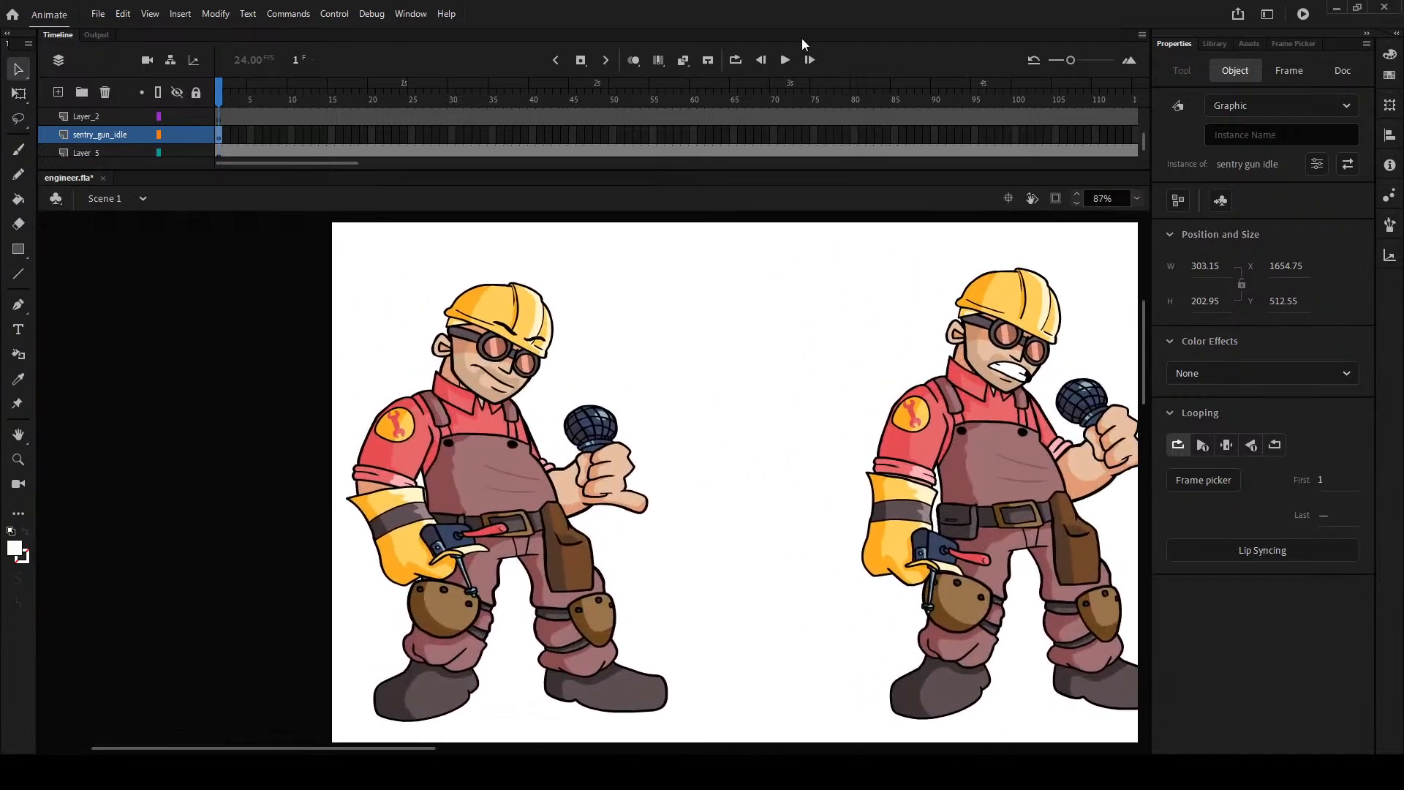
- Play back the Scene 1 timeline to review the engineer animations, ending at frame 1
key("Return")
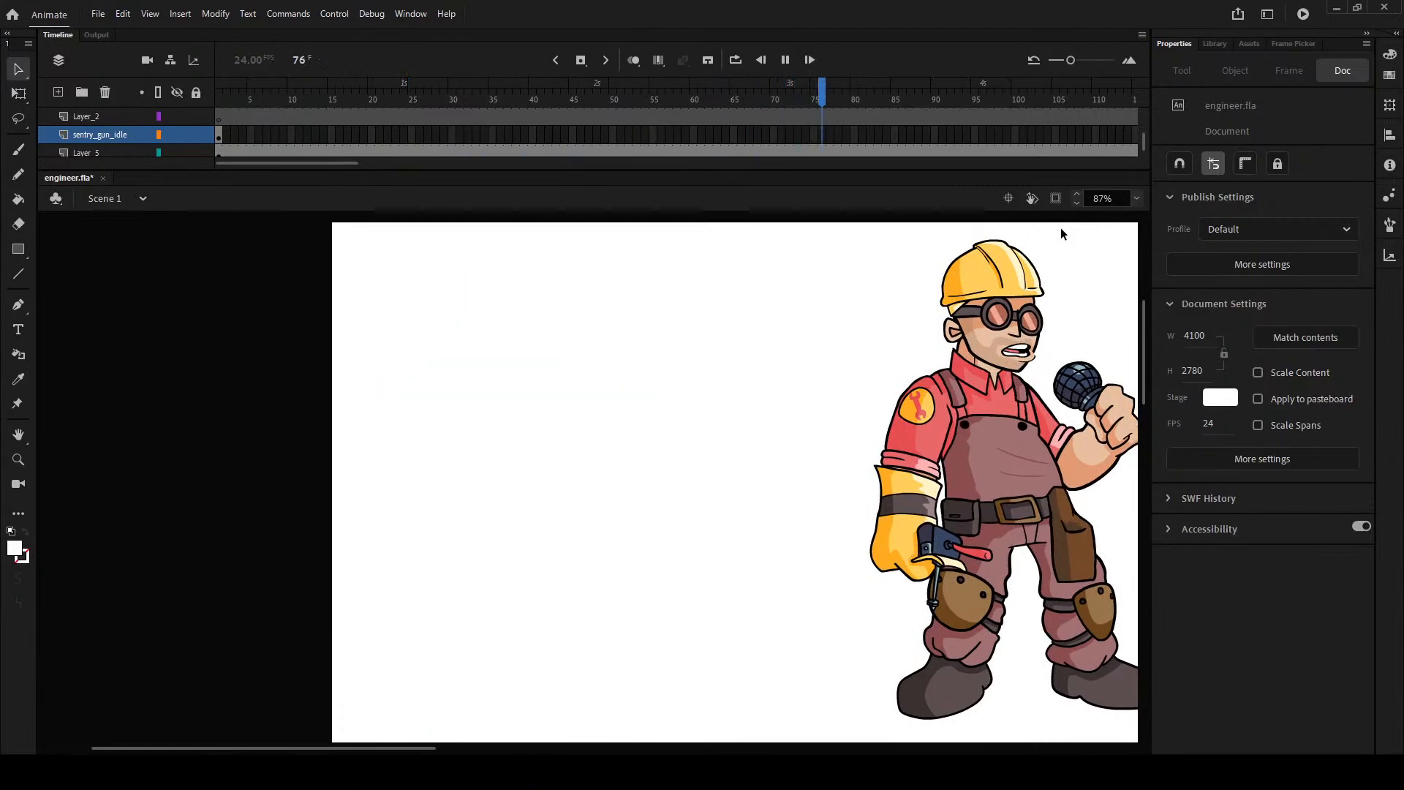
left_click(784, 60)
left_click_drag(1038, 96, 230, 151)
left_click(228, 151)
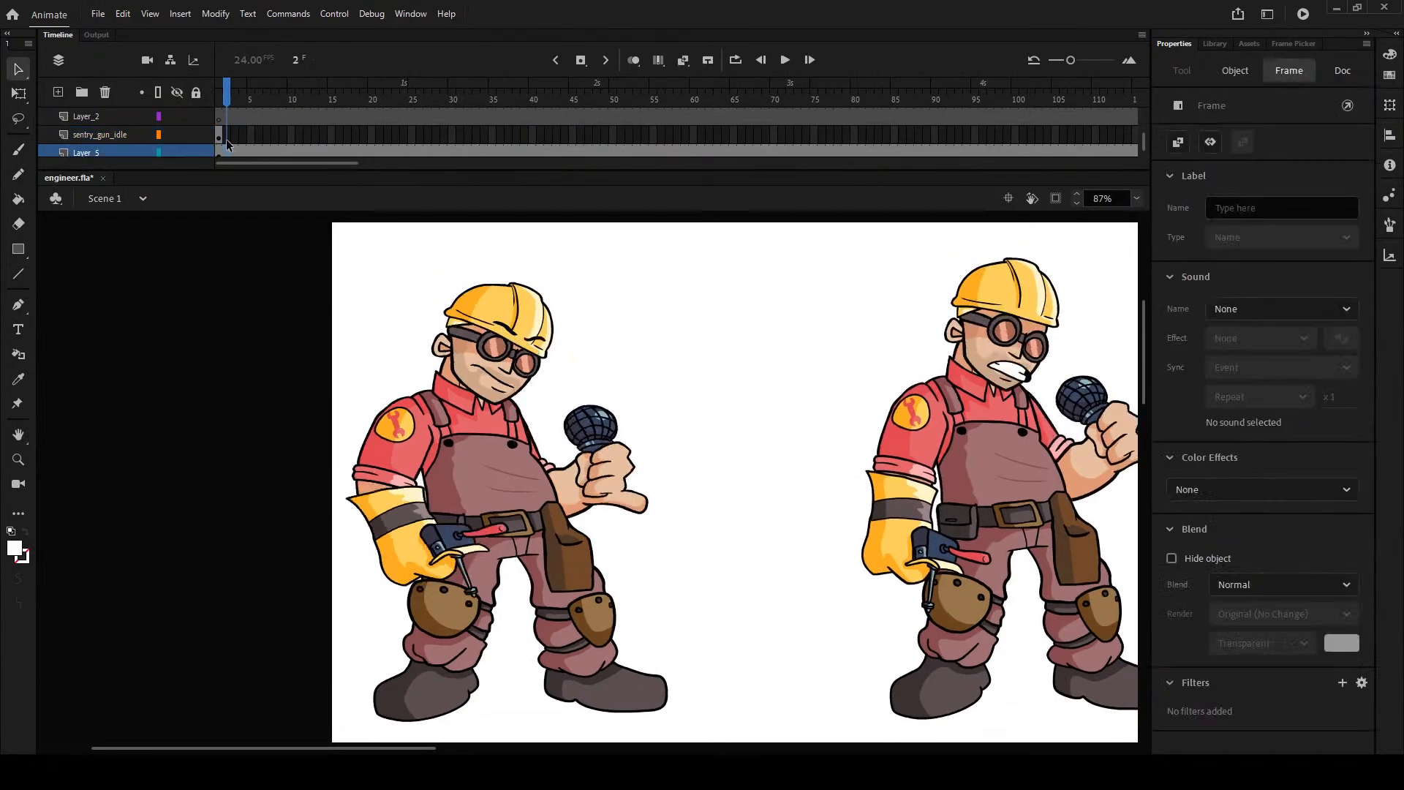
left_click(220, 97)
left_click(360, 276)
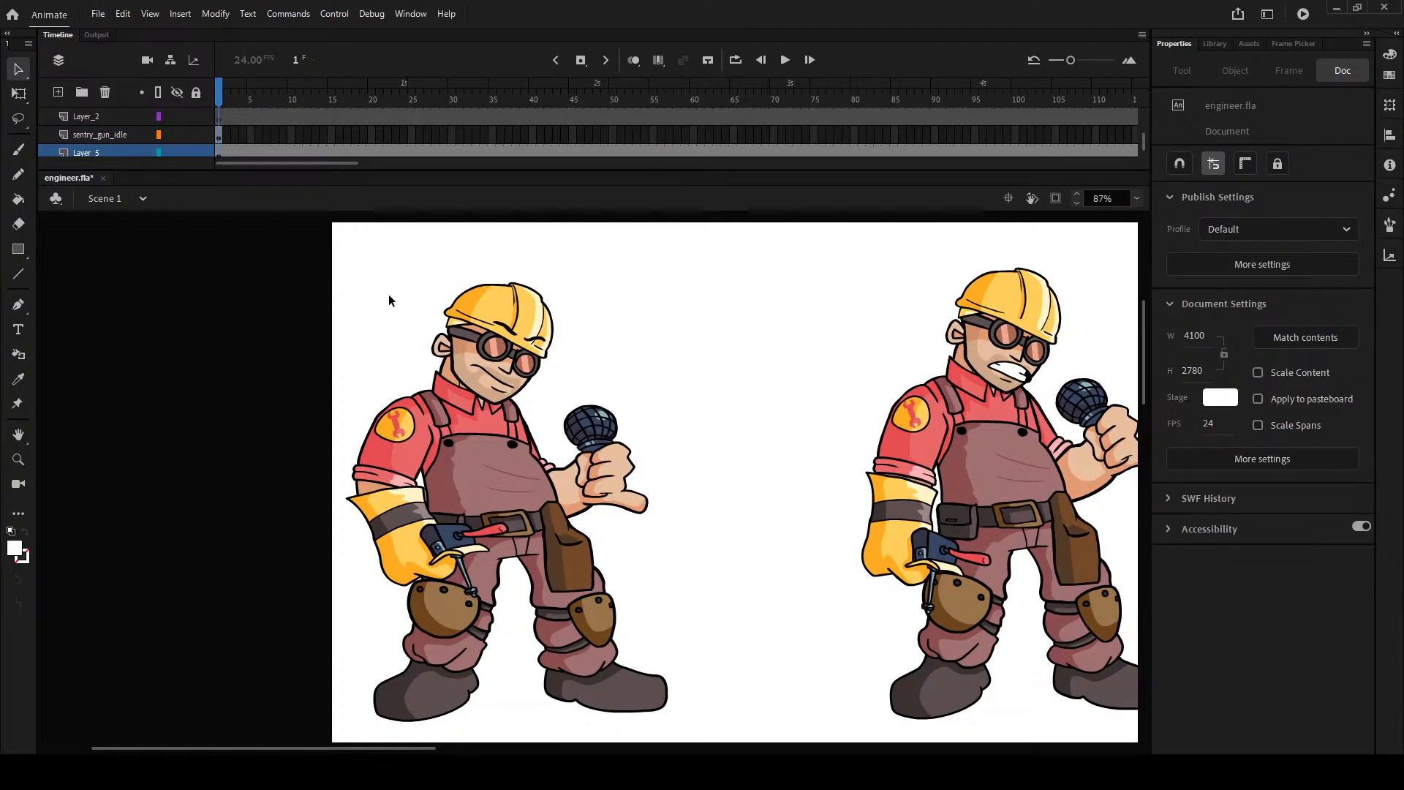
- Open the first engineer's Engineer Idle Dance symbol and look through its frames up to frame 13
double_click(383, 296)
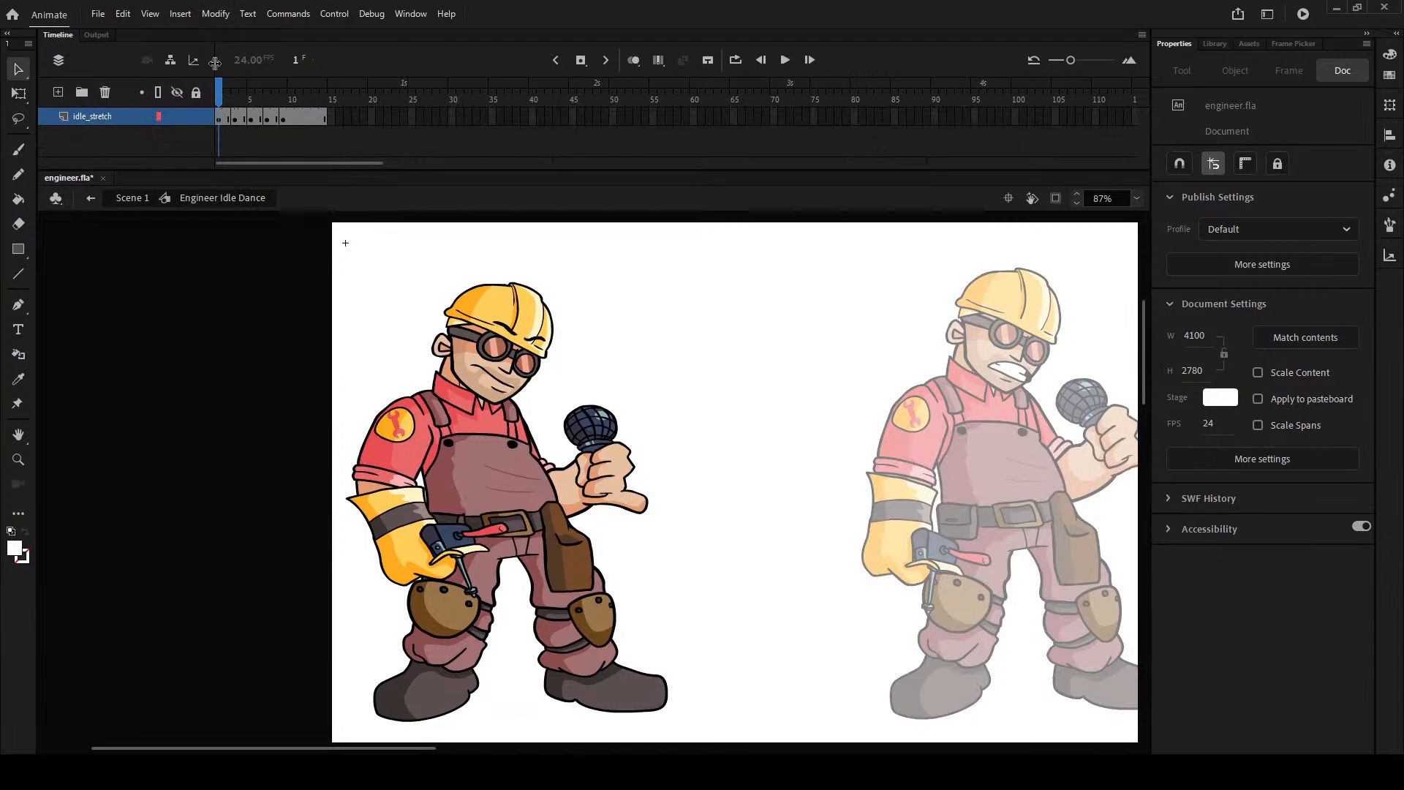
mouse_move(227, 100)
left_mouse_down()
mouse_move(269, 100)
mouse_move(219, 100)
left_mouse_up()
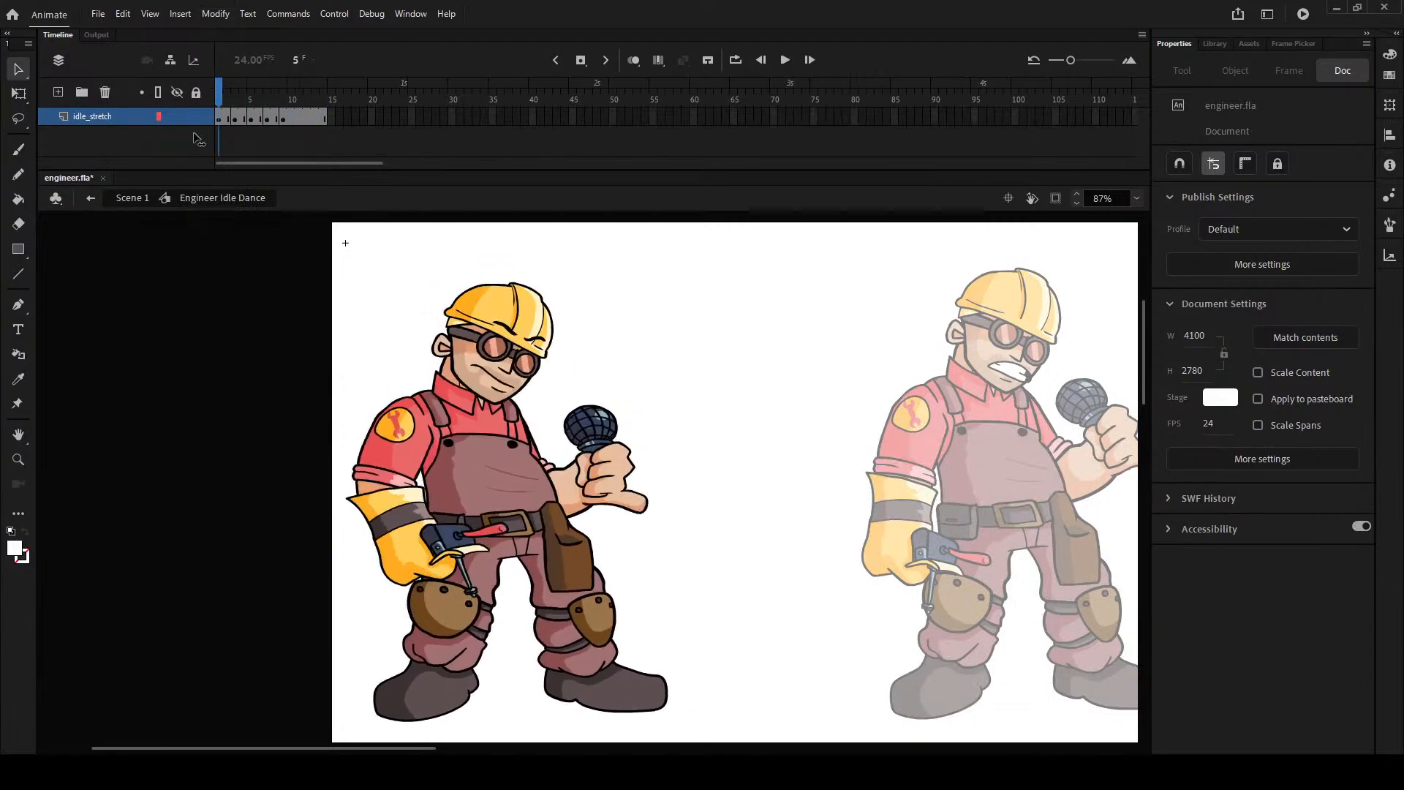
double_click(657, 268)
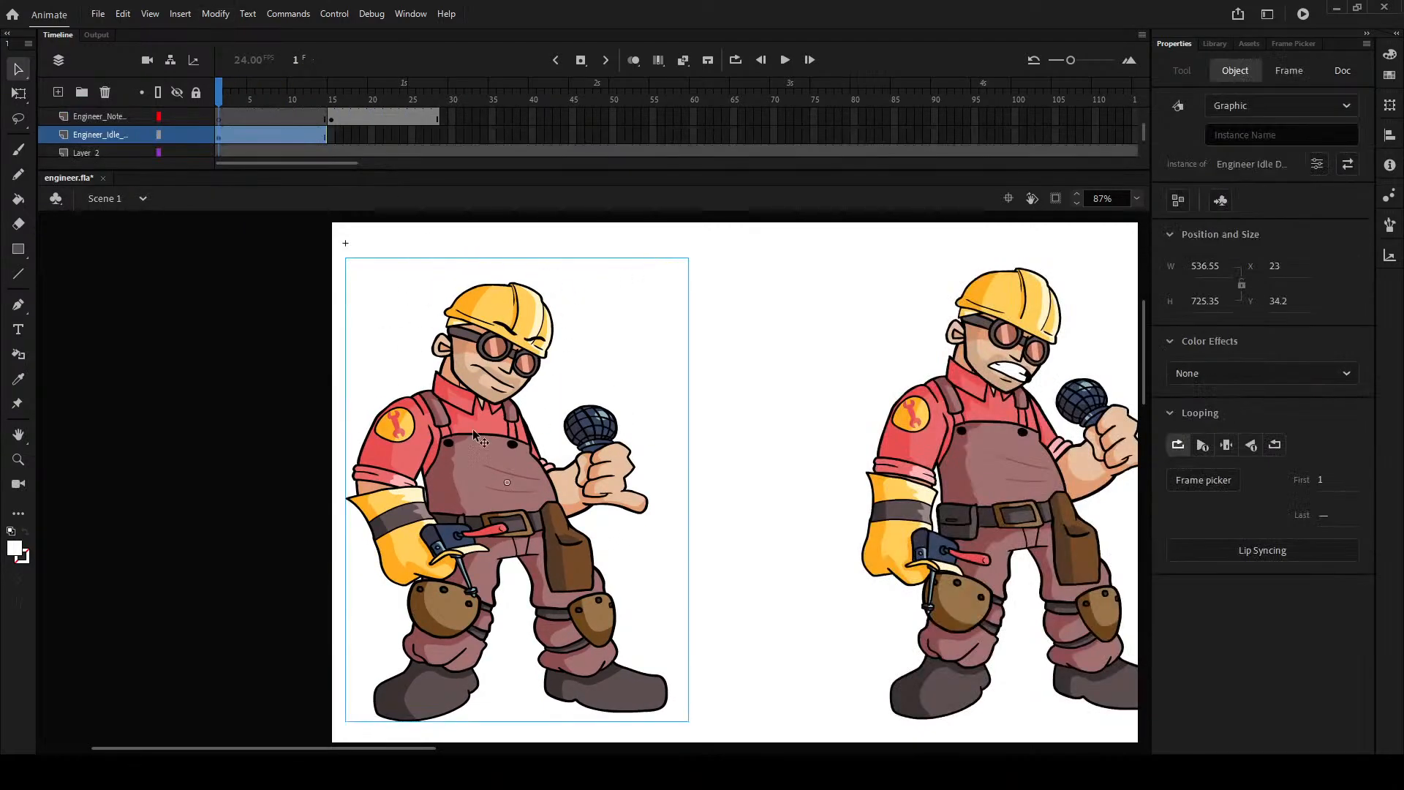
double_click(502, 309)
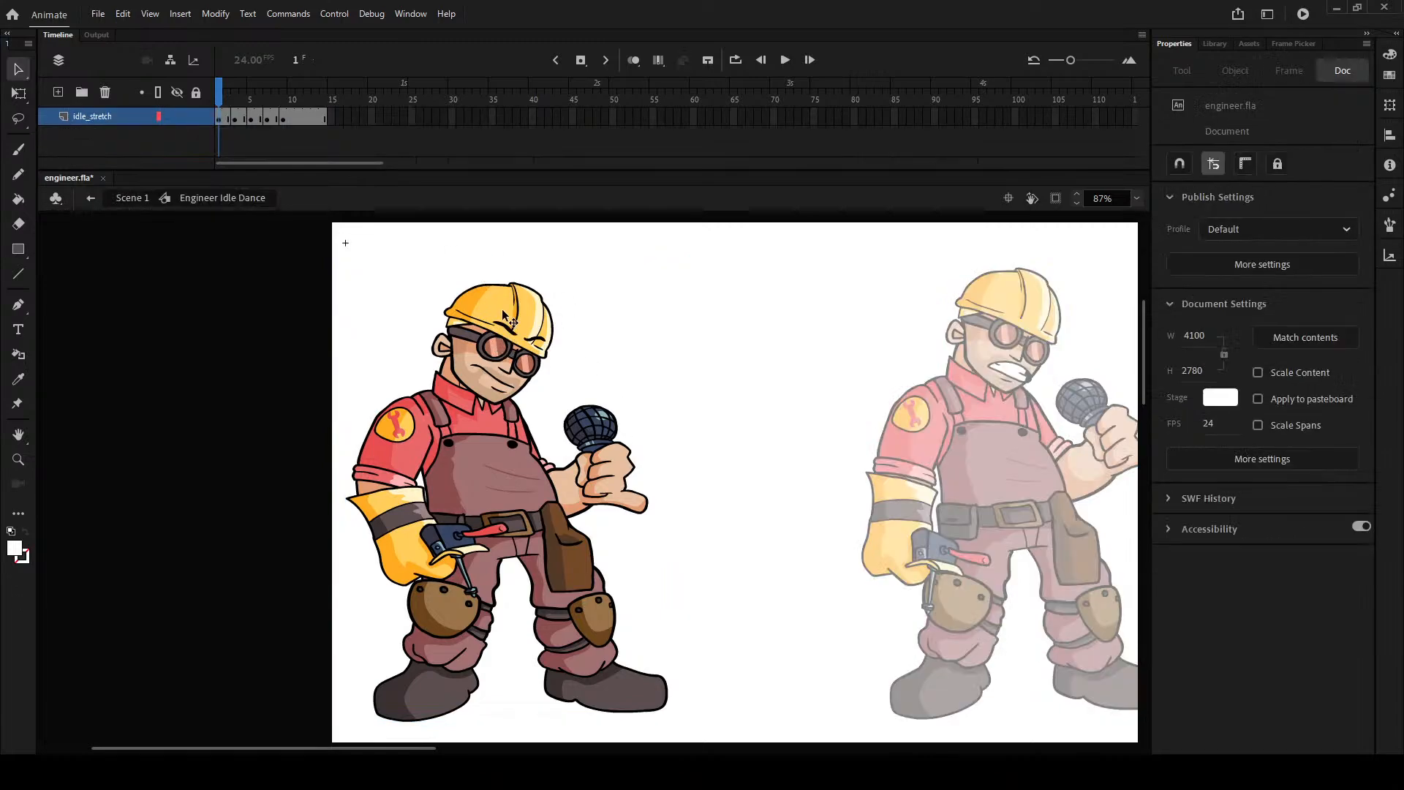
left_click(316, 118)
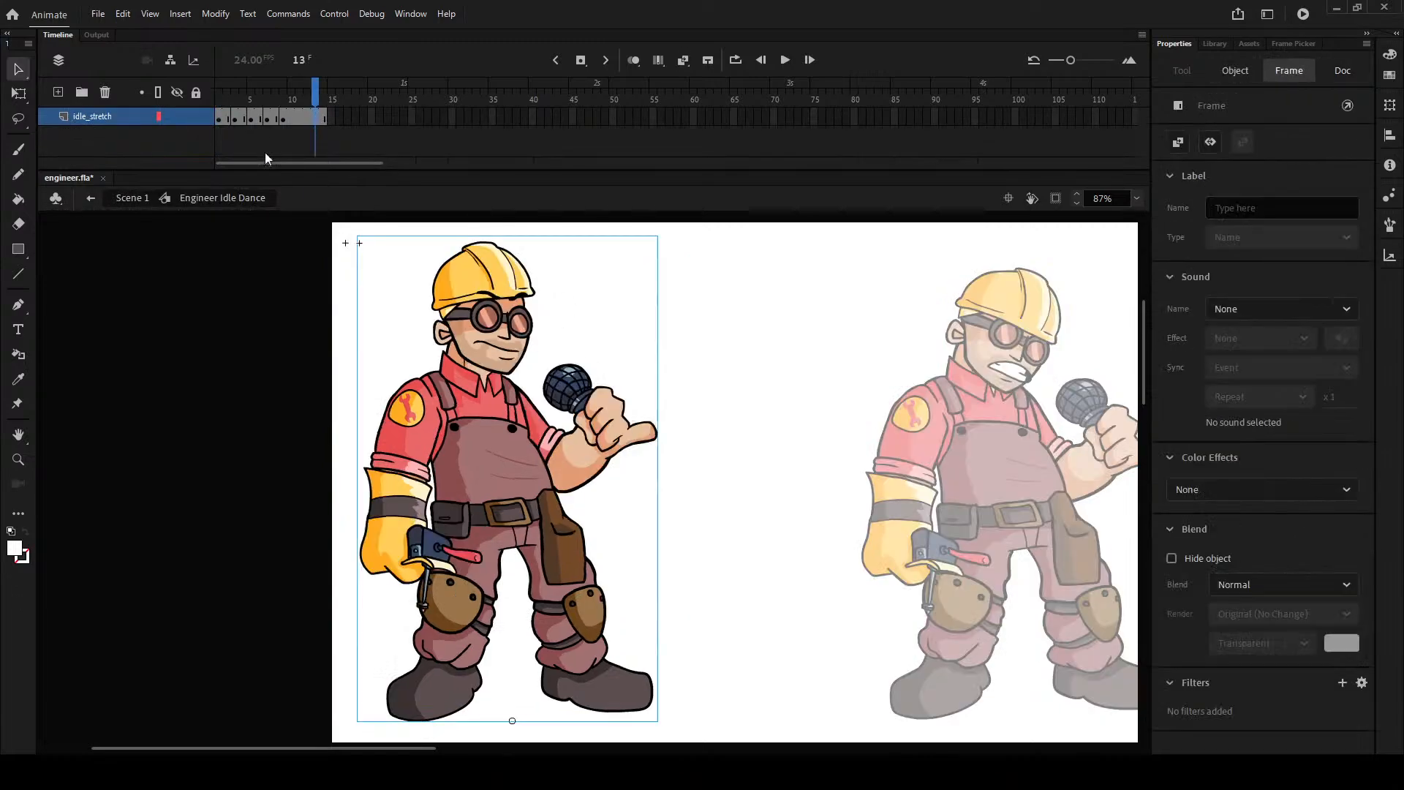
- Open the nested idle stretch symbol, play its animation and go back to frame 1
double_click(486, 293)
left_click_drag(322, 95, 219, 95)
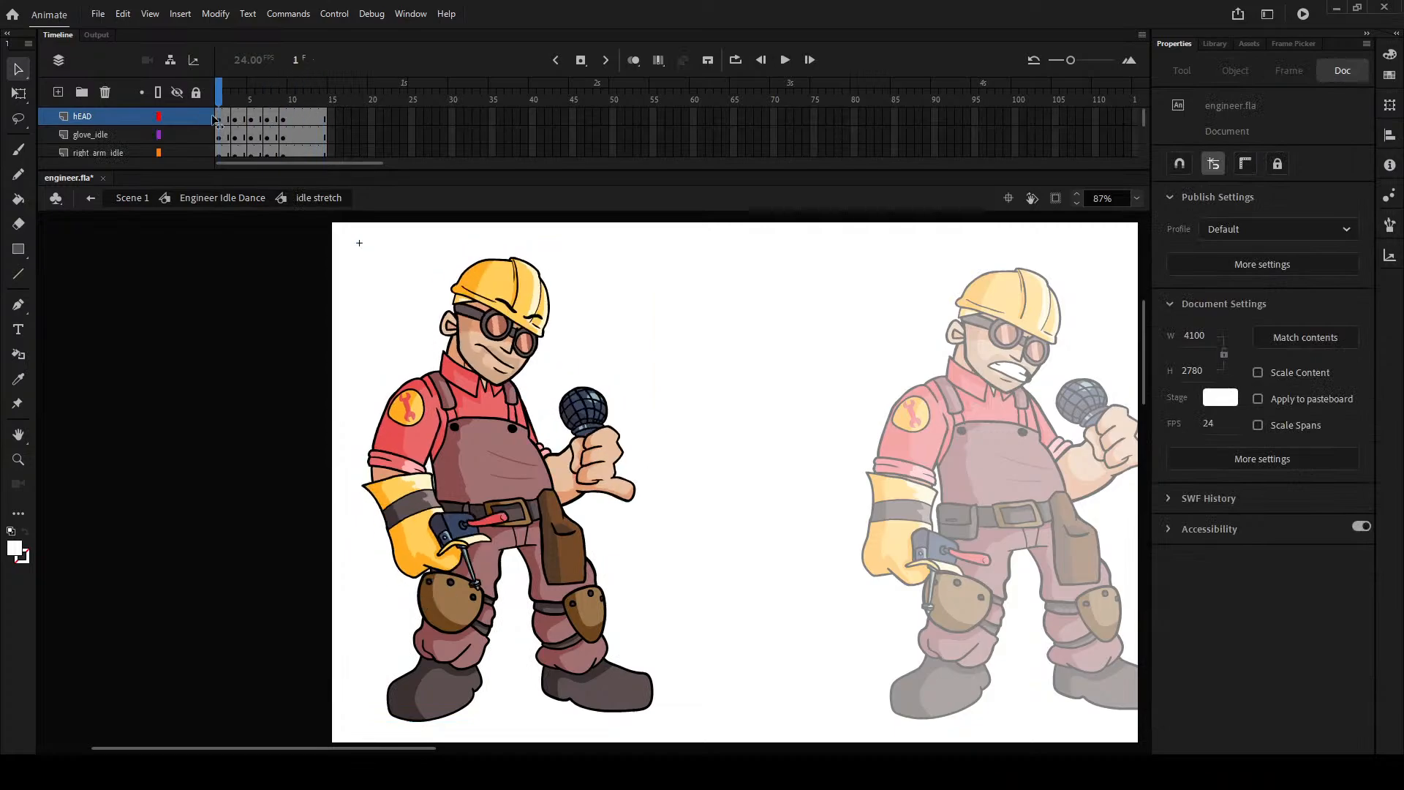
left_click_drag(160, 140, 243, 146)
left_click(786, 61)
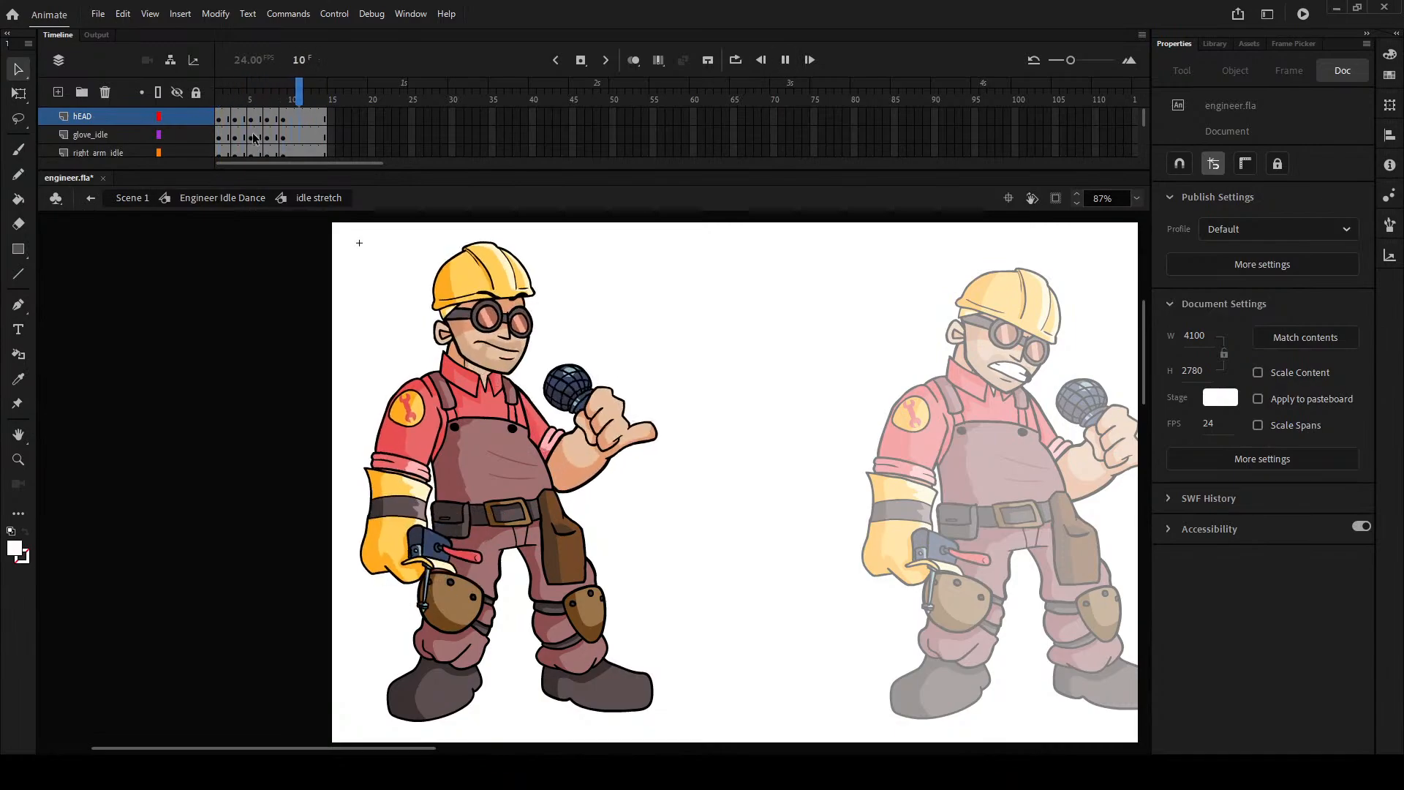
left_click(255, 107)
left_click_drag(254, 107, 194, 179)
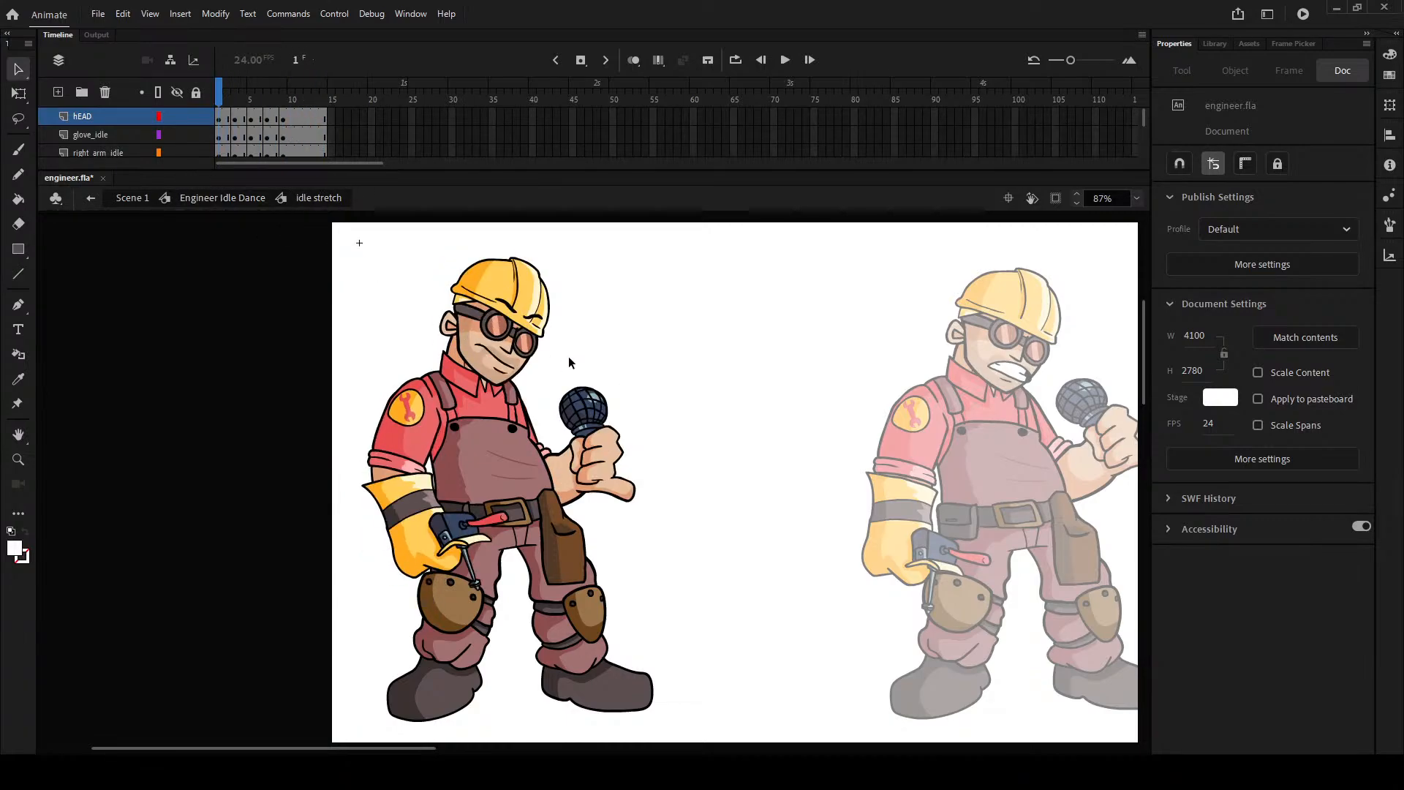
- Examine the engineer's head, hat and eyebrows up close while scrubbing the idle stretch frames from 1 to 12
scroll(568, 357, "up", 5)
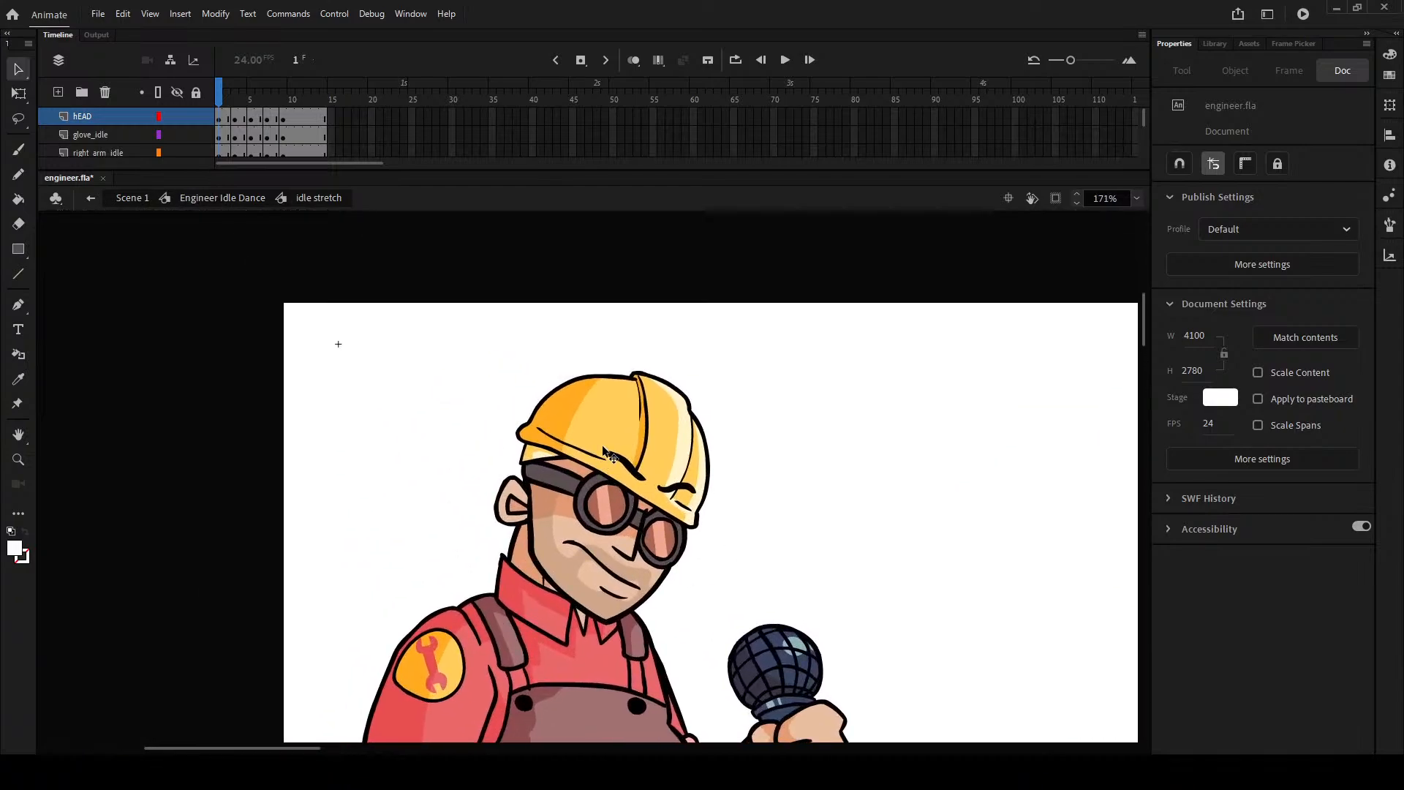
left_click(662, 374)
left_click_drag(662, 375, 567, 289)
mouse_move(215, 90)
left_mouse_down()
mouse_move(322, 91)
mouse_move(271, 109)
mouse_move(196, 104)
mouse_move(301, 109)
mouse_move(214, 117)
left_mouse_up()
left_click_drag(512, 351, 538, 425)
scroll(543, 458, "up", 3)
scroll(544, 461, "up", 4)
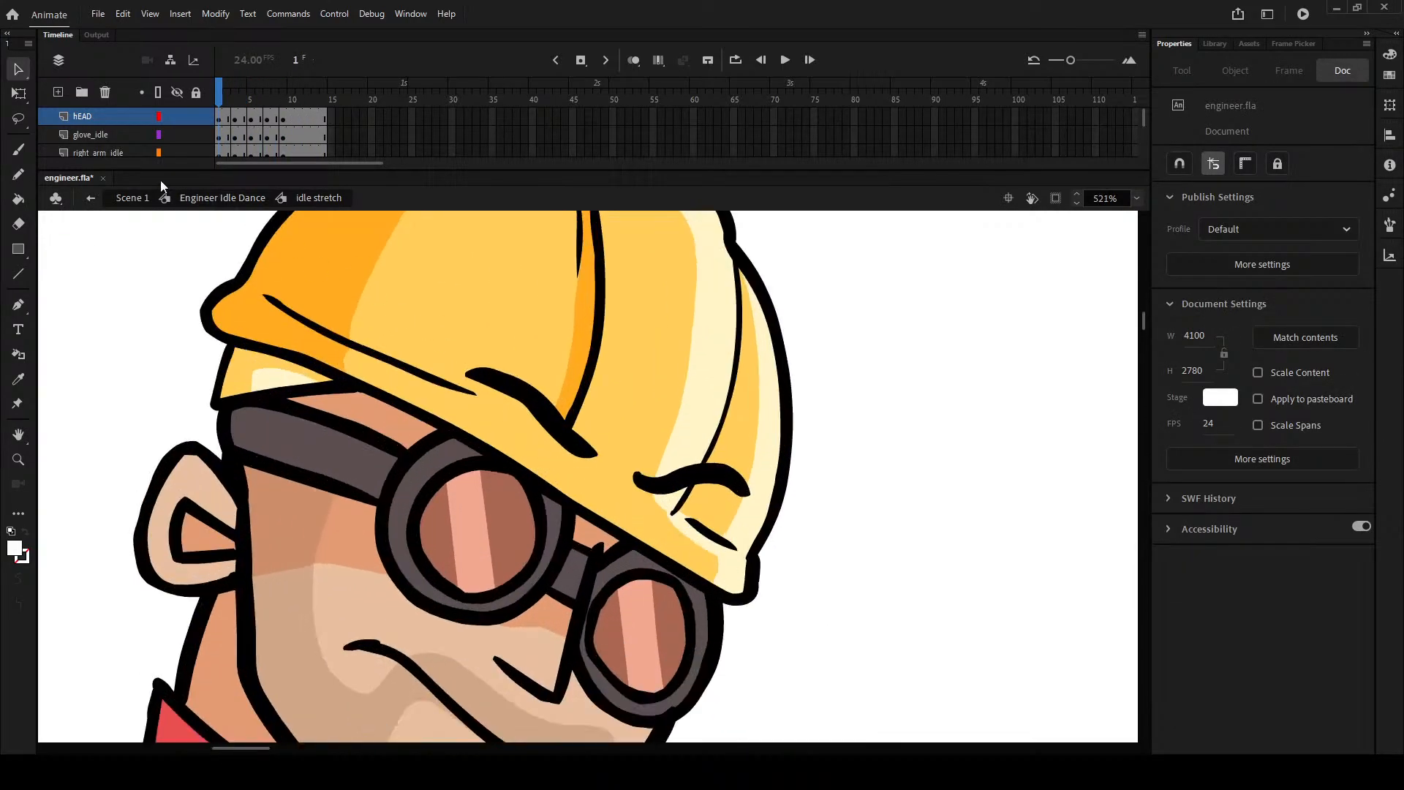
left_click_drag(218, 94, 192, 133)
left_click_drag(220, 95, 307, 106)
scroll(512, 369, "down", 1)
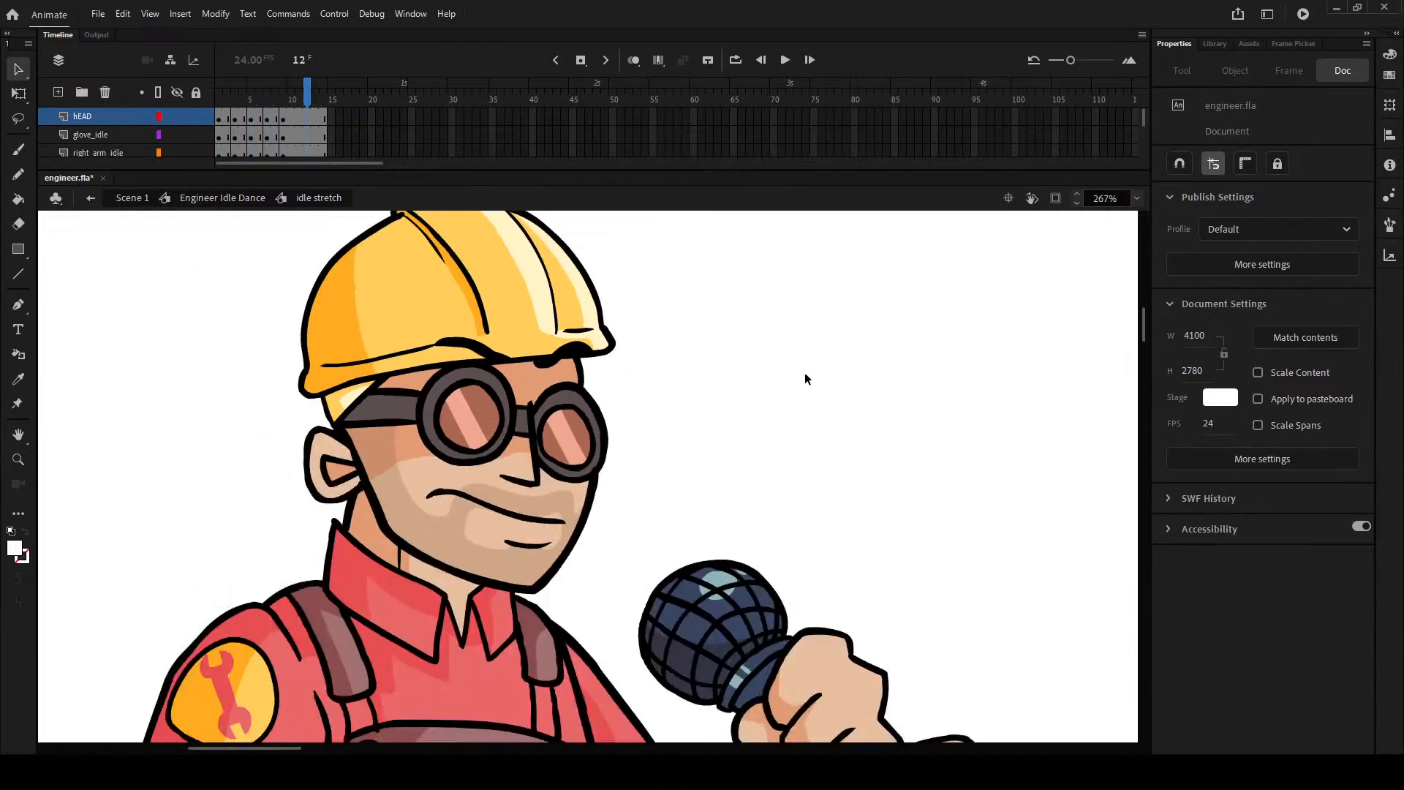
- Return to the Engineer Idle Dance symbol and scrub its timeline from frame 14 to frame 1
double_click(805, 374)
scroll(788, 384, "down", 1)
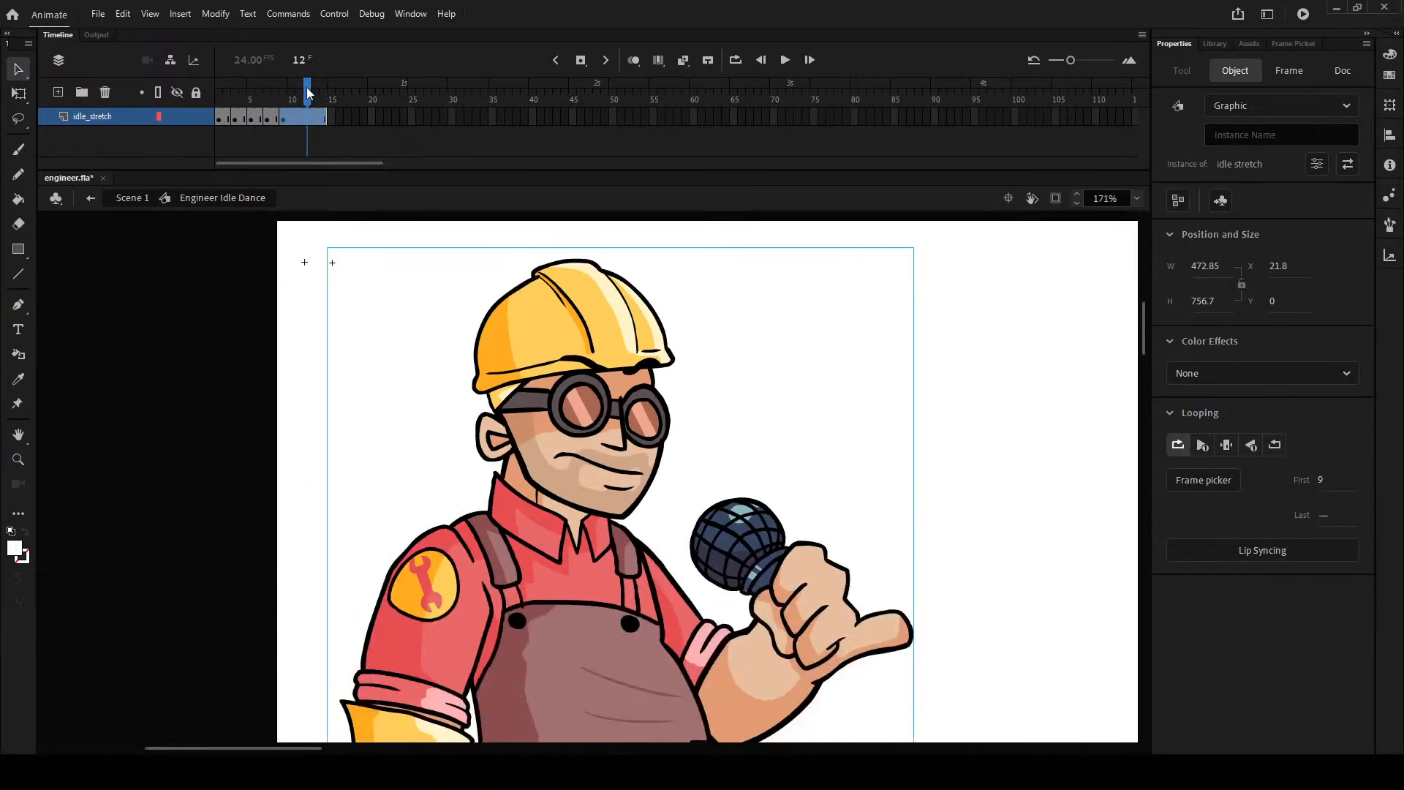
left_click_drag(307, 91, 323, 95)
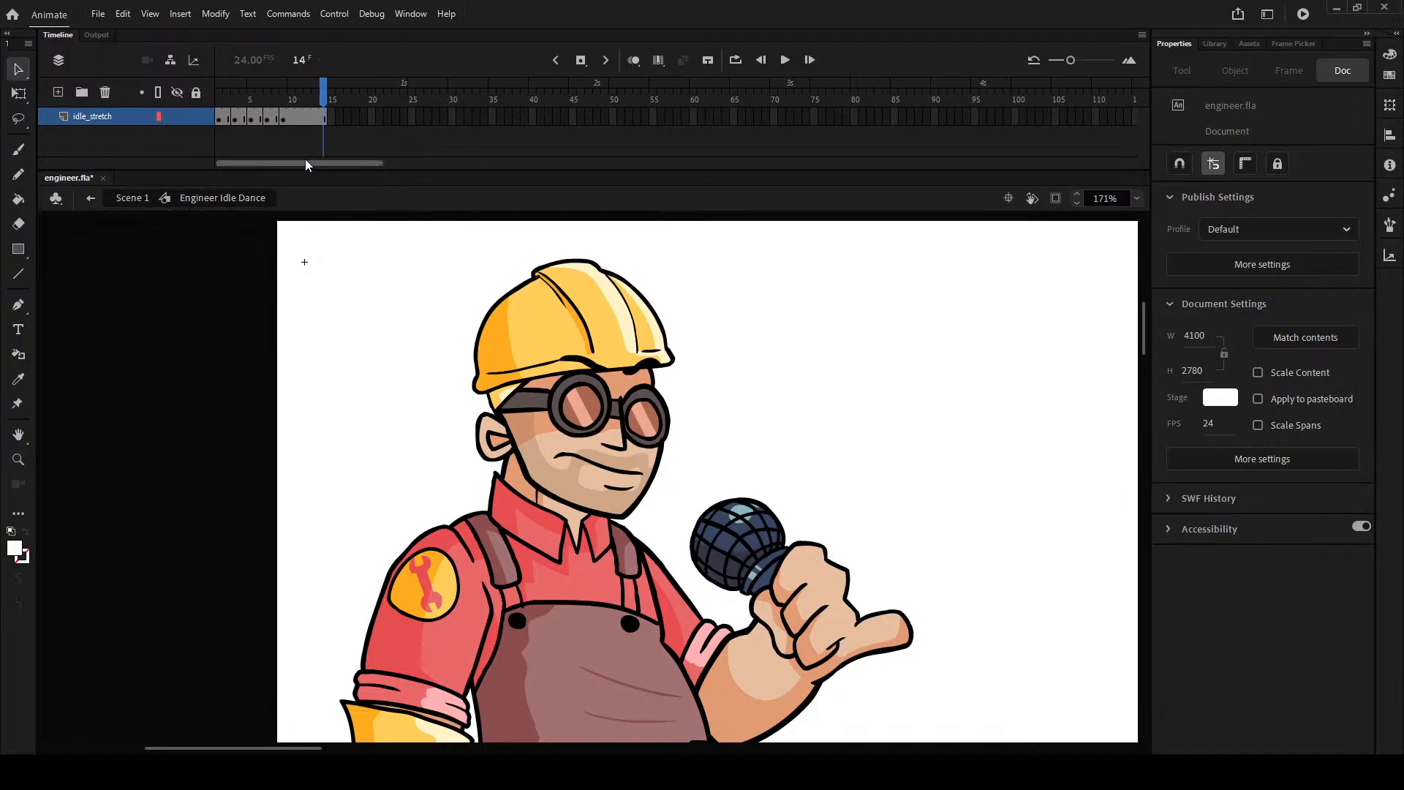
left_click_drag(330, 89, 219, 93)
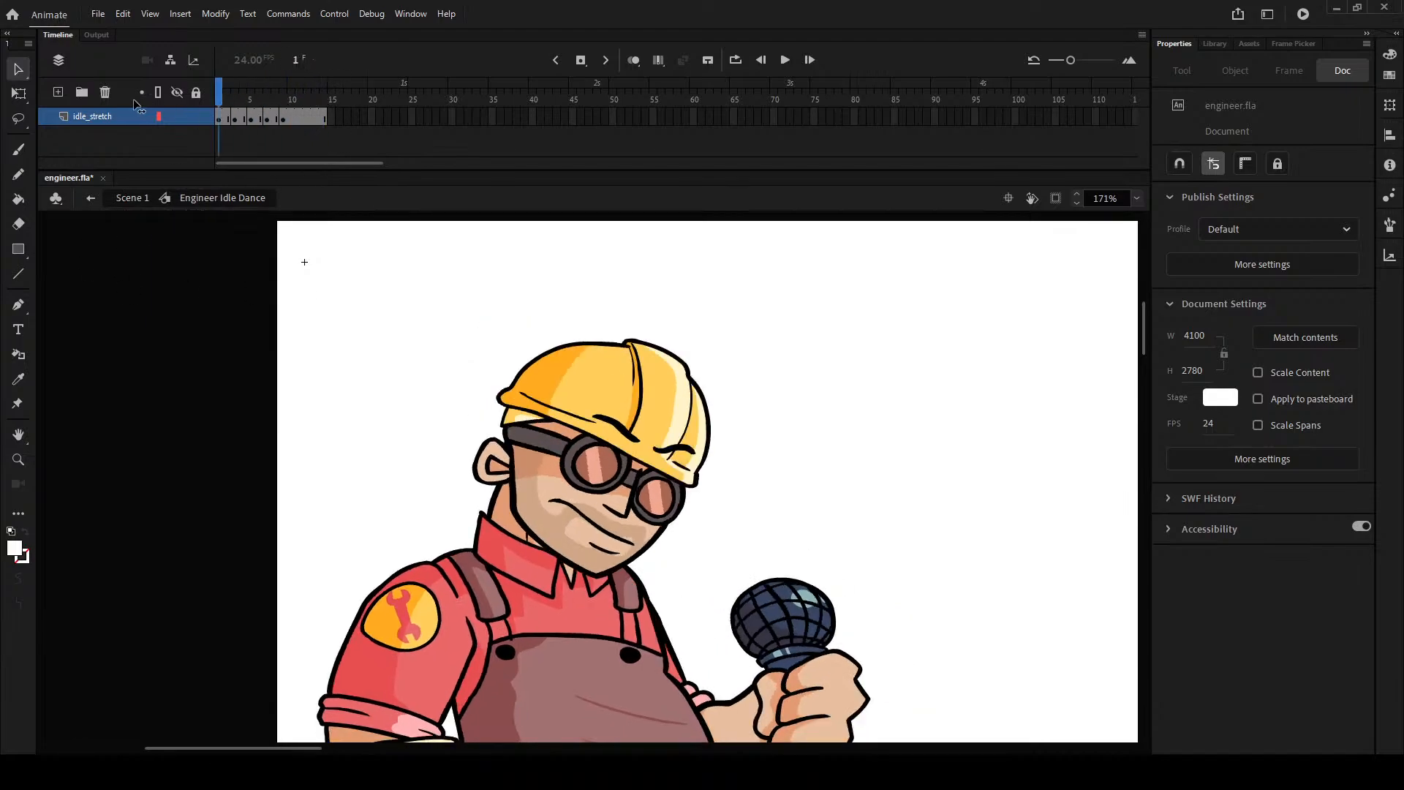
- Compare the engineer's poses at successive keyframes of the idle_stretch layer, ending at frame 1
scroll(779, 429, "down", 3)
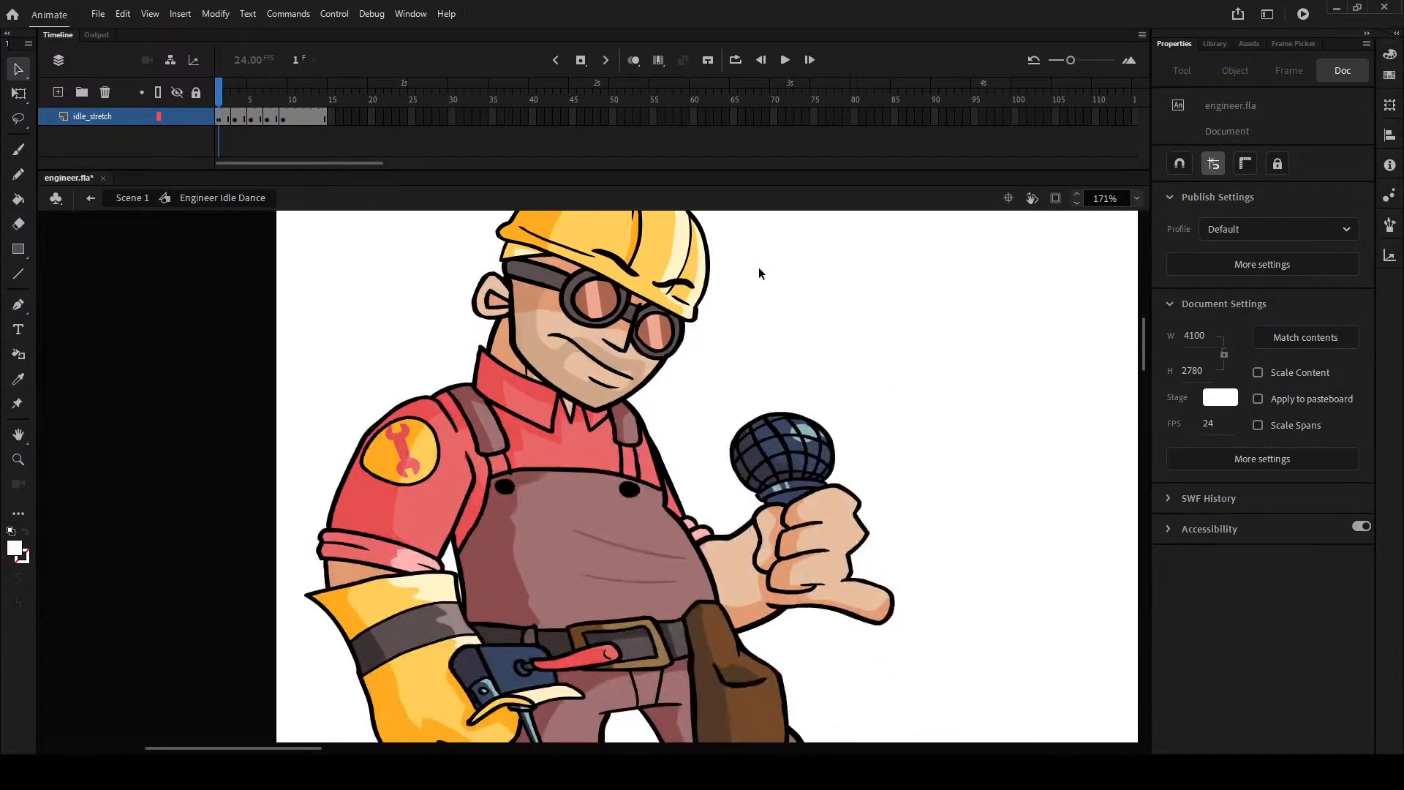
left_click_drag(566, 497, 549, 469)
scroll(587, 339, "down", 3)
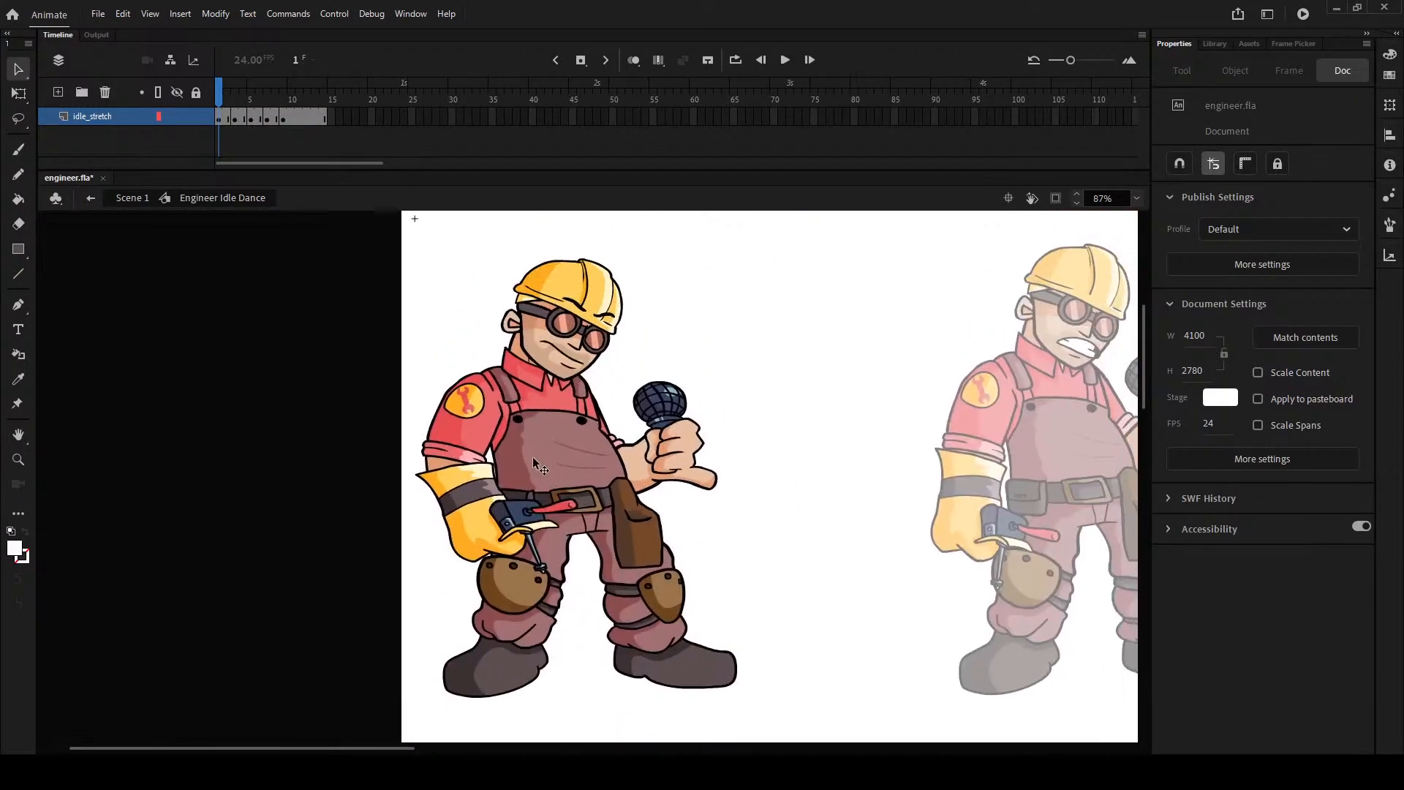
scroll(533, 457, "up", 1)
left_click(225, 115)
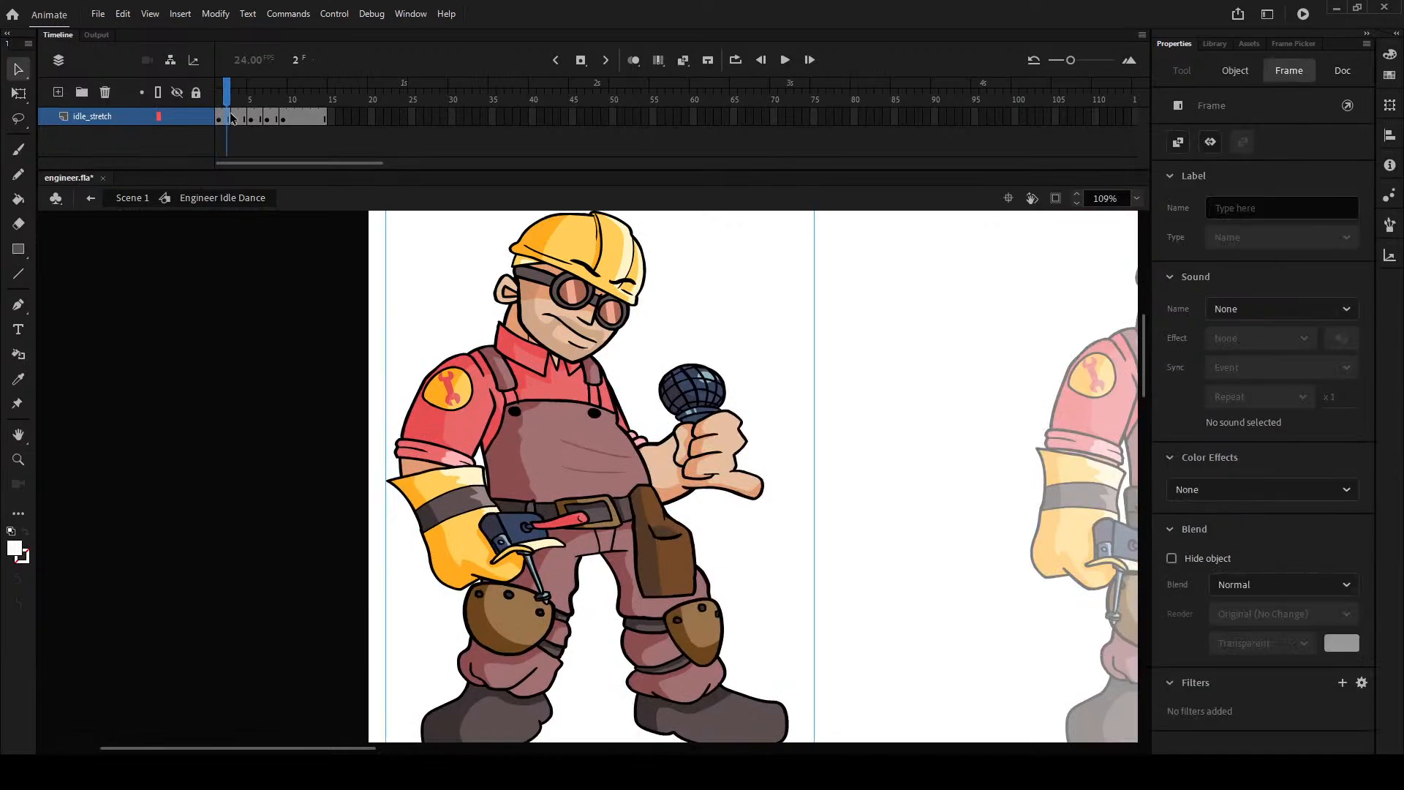
left_click(242, 116)
left_click(256, 115)
left_click(284, 115)
left_click_drag(285, 100, 218, 101)
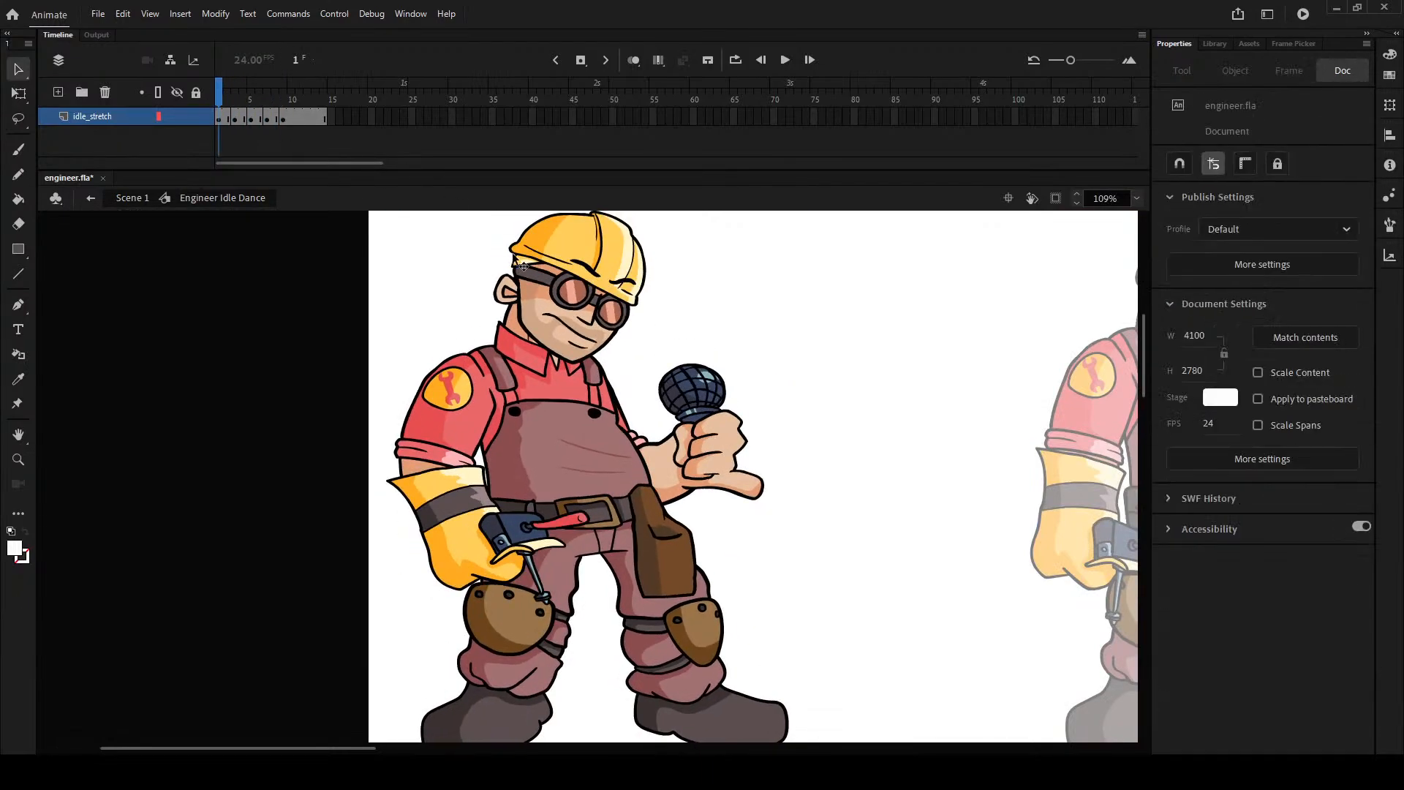
- Select the idle stretch instance on frame 1 and show its whole bounding box with the Free Transform tool
left_click(549, 285)
scroll(631, 365, "up", 3)
left_click(18, 93)
scroll(335, 312, "down", 1)
scroll(337, 314, "down", 2)
scroll(418, 515, "up", 2)
scroll(416, 515, "down", 2)
scroll(417, 515, "up", 1)
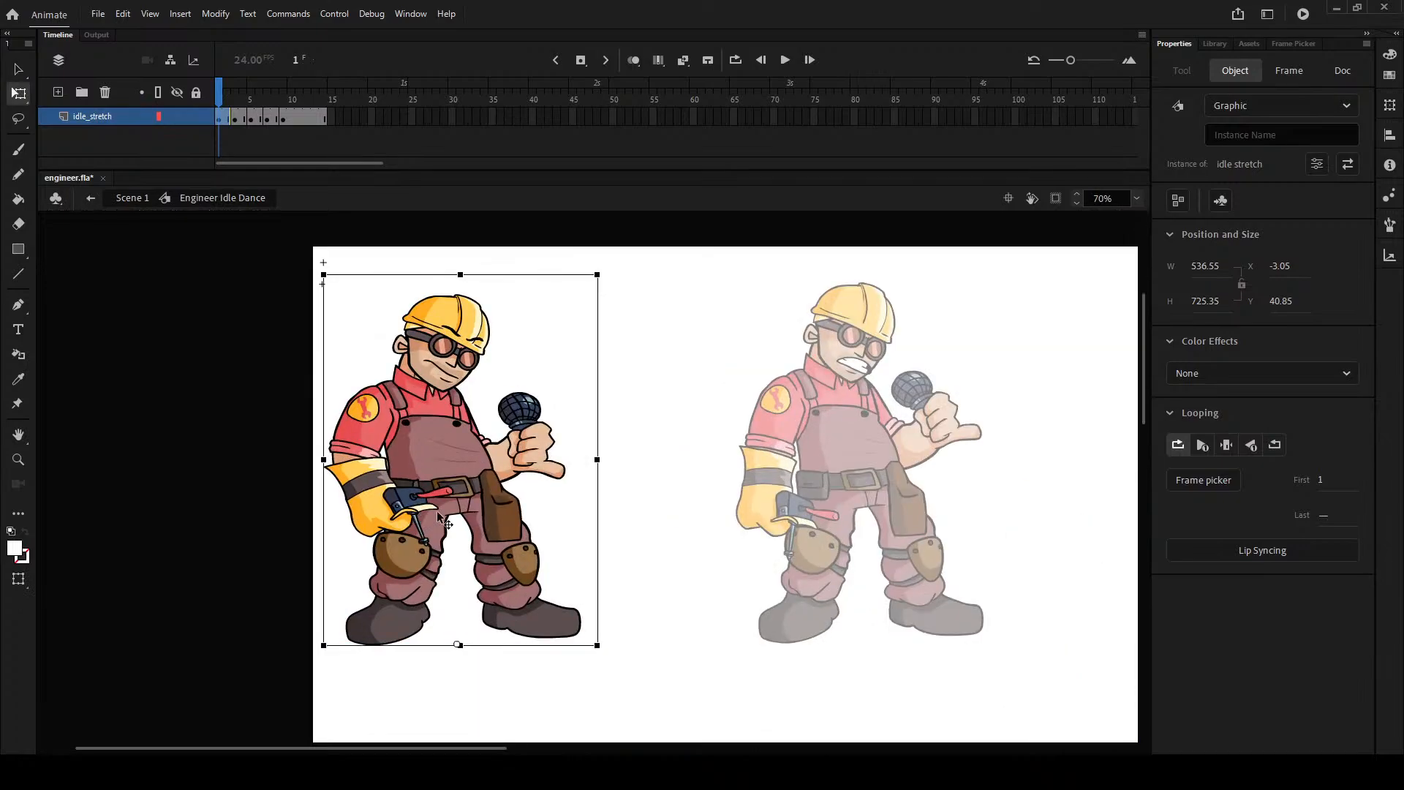
- Squash the idle stretch instance on frame 1 vertically from its upper edge to a height of about 680.55
left_click_drag(428, 515, 517, 561)
scroll(510, 538, "up", 1)
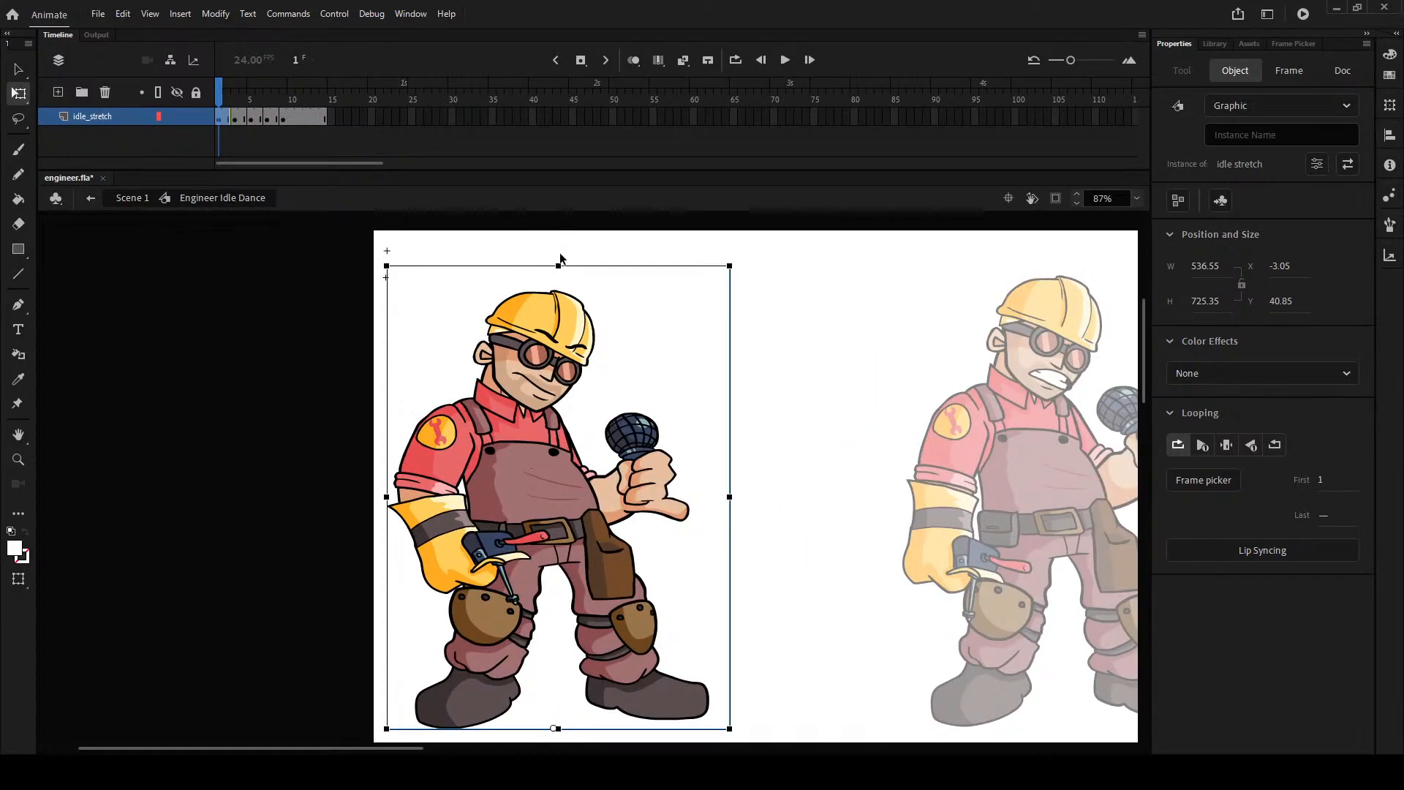
left_click_drag(558, 266, 617, 549)
key("ctrl+z")
left_click_drag(558, 263, 558, 292)
left_click_drag(729, 511, 757, 511)
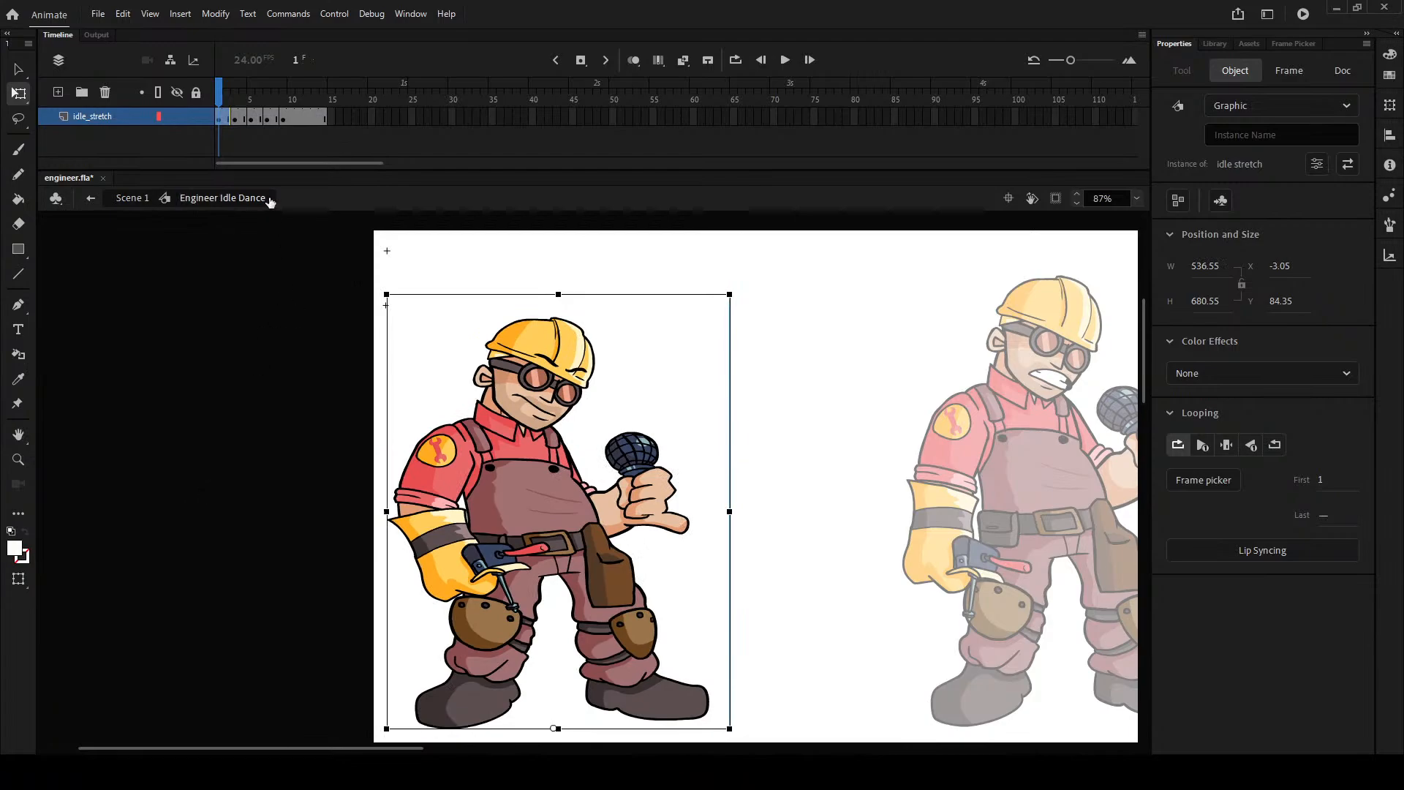
- Scrub the Engineer Idle Dance frames and compare neighbouring poses with onion skinning, turning it off again at frame 6
left_click(227, 95)
left_click_drag(272, 110, 307, 124)
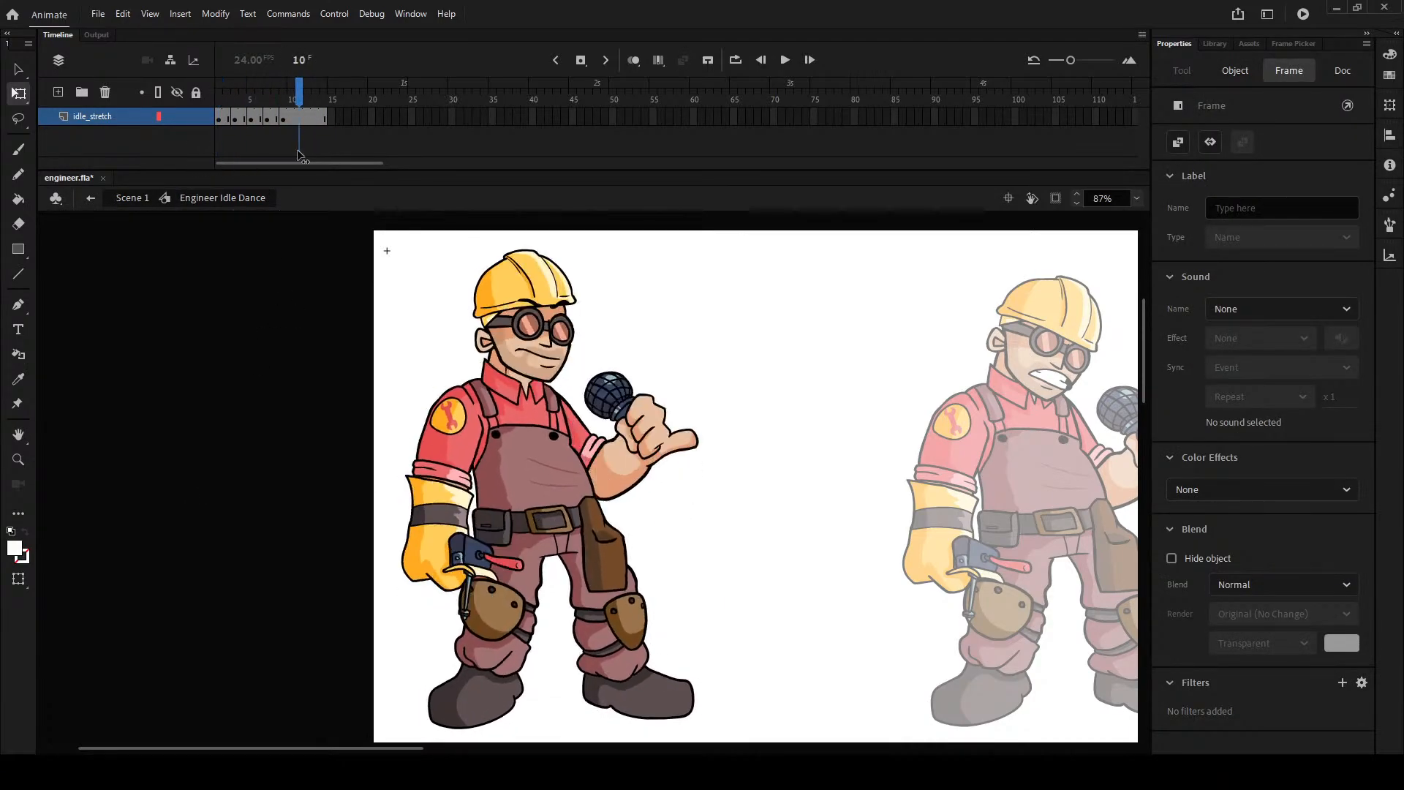
left_click(634, 61)
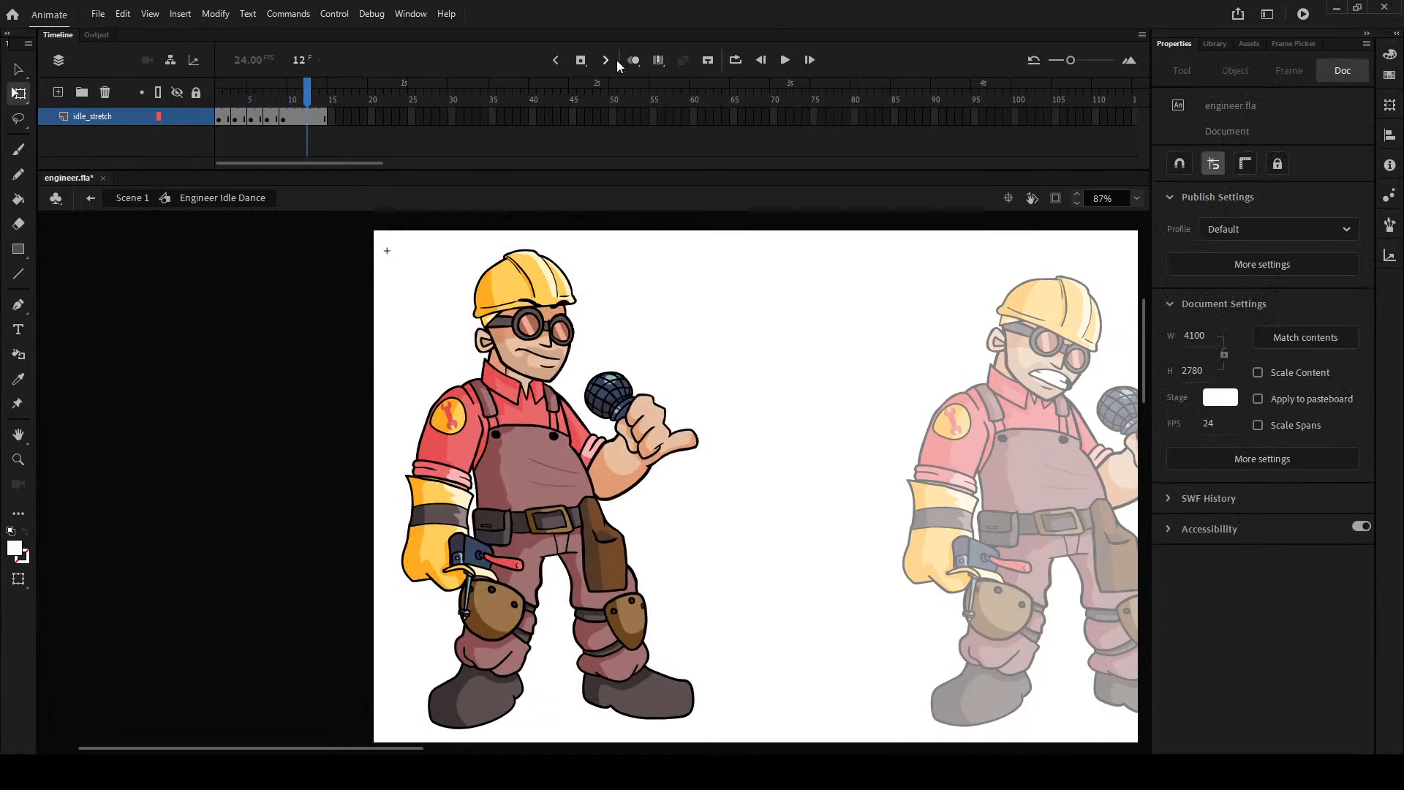
left_click(301, 93)
key("Return")
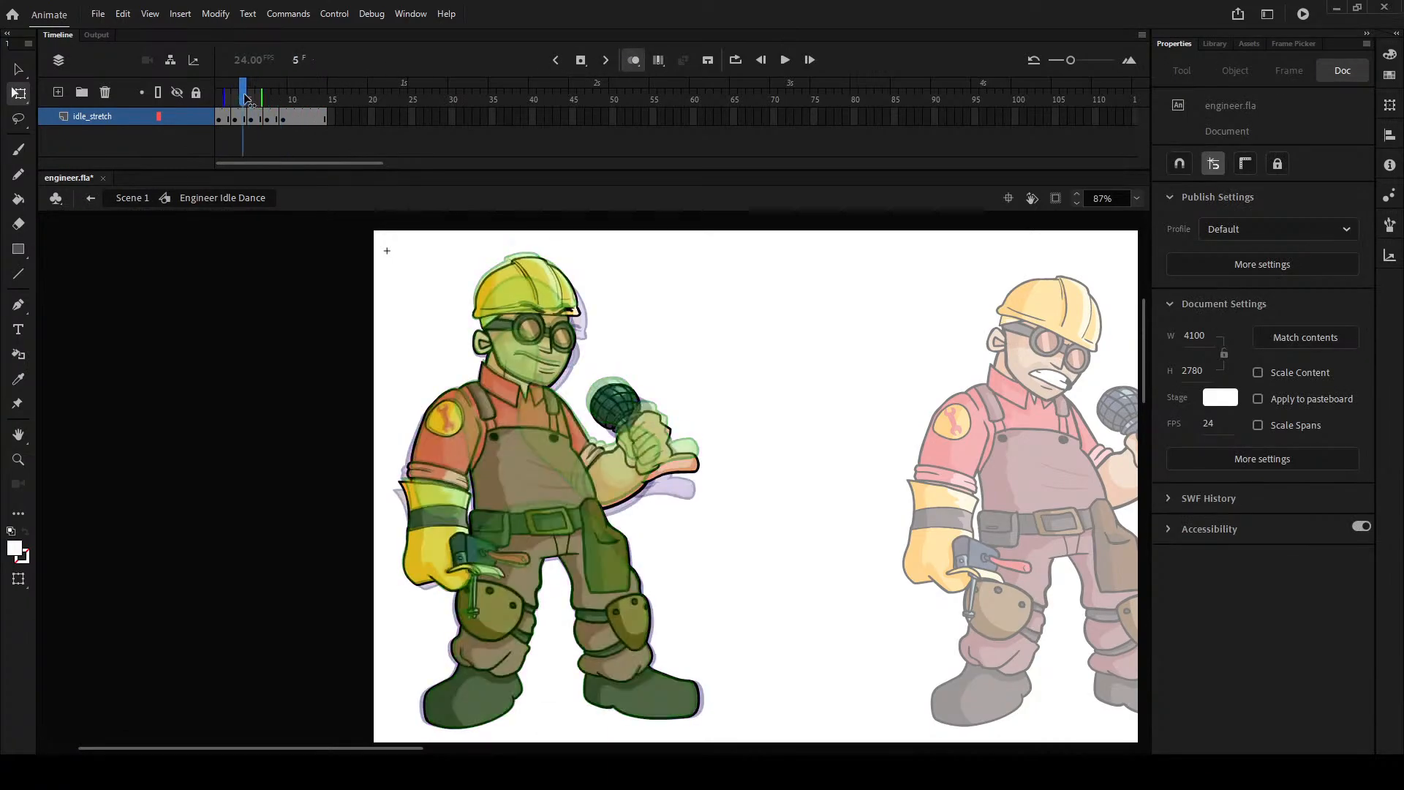
left_click(633, 61)
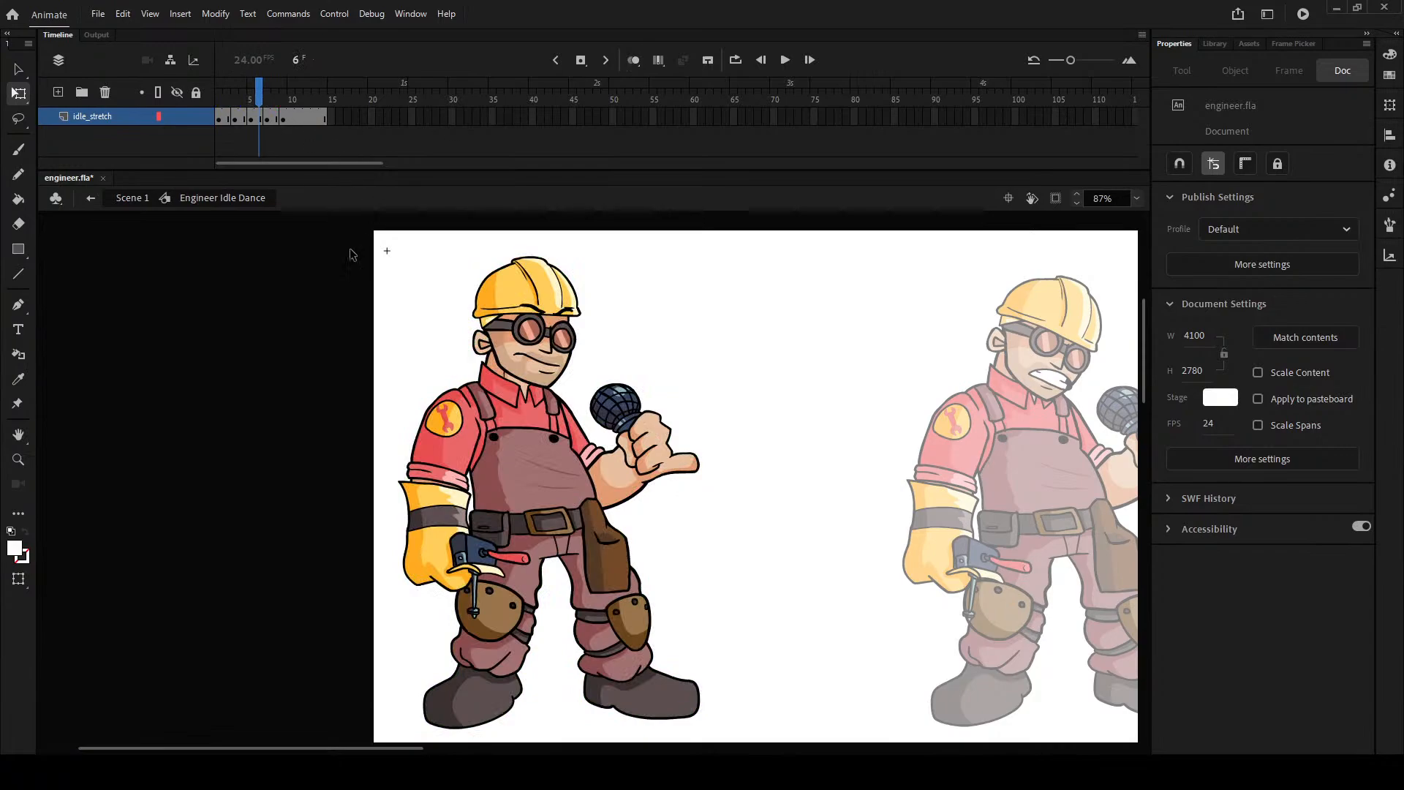
- Open the Engineer Note Right symbol from frame 15 of Scene 1 and scrub its timeline from frame 1
double_click(703, 263)
left_click_drag(260, 95, 333, 100)
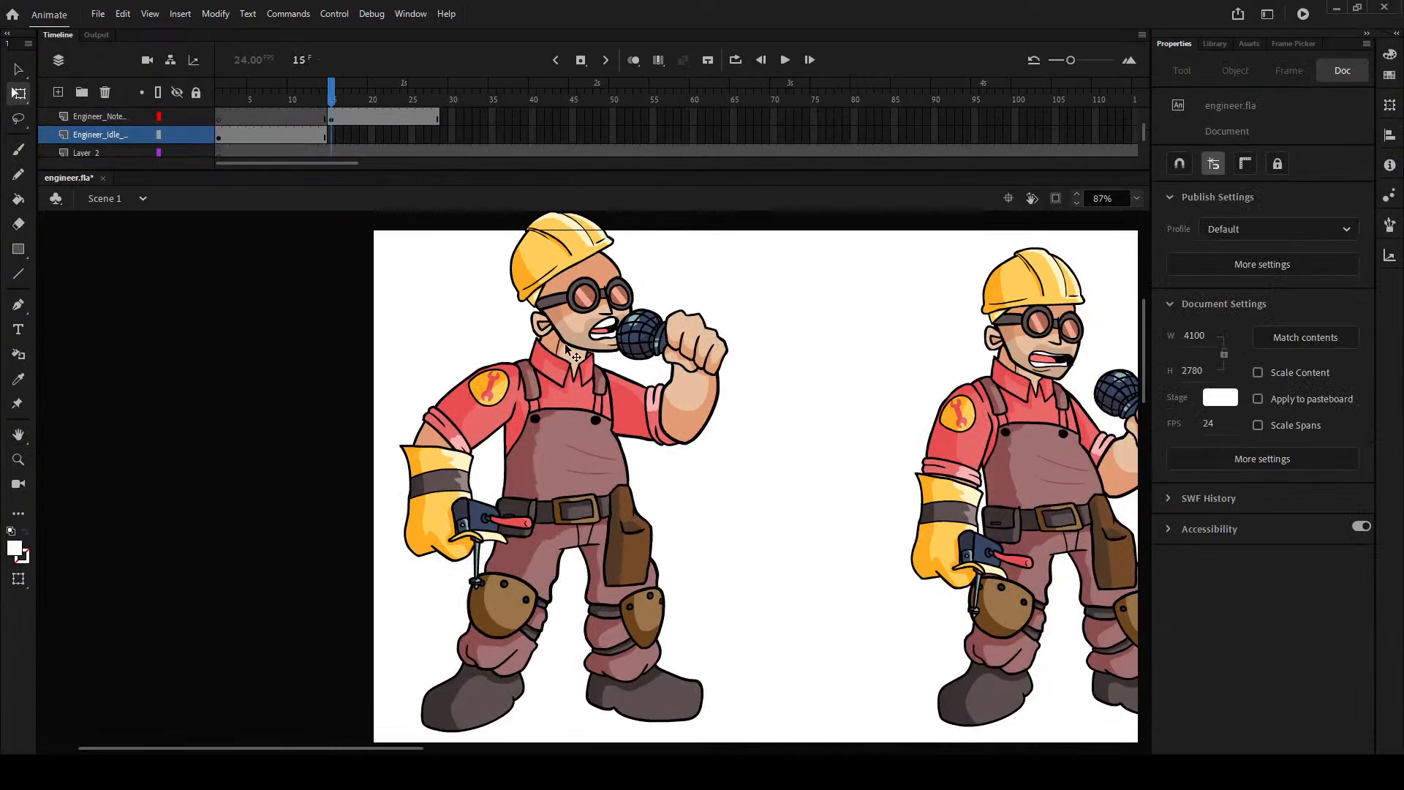
double_click(569, 294)
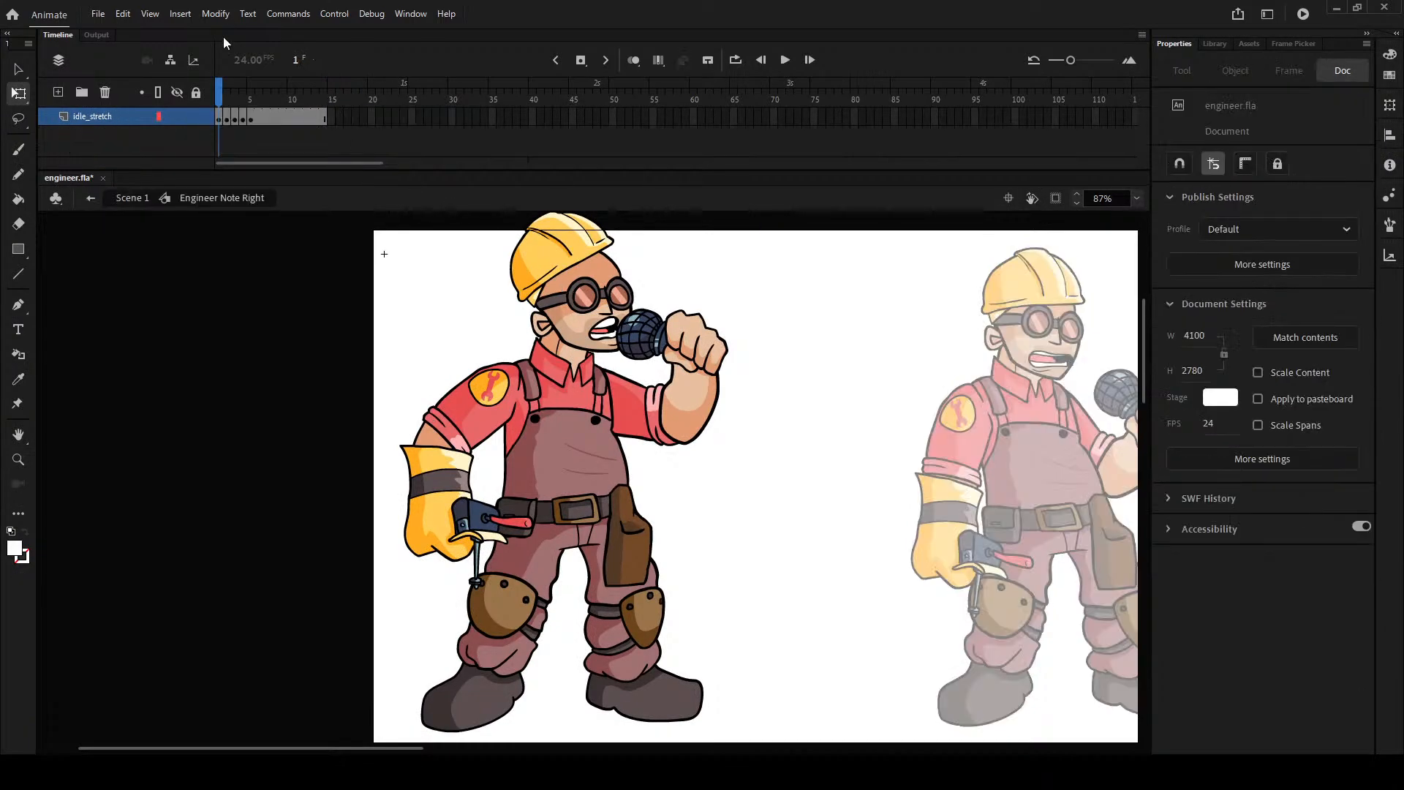
left_click_drag(217, 101, 323, 106)
- Open the nested right stretch symbol, play its animation and return to frame 1
left_click(538, 270)
double_click(538, 271)
key("Return")
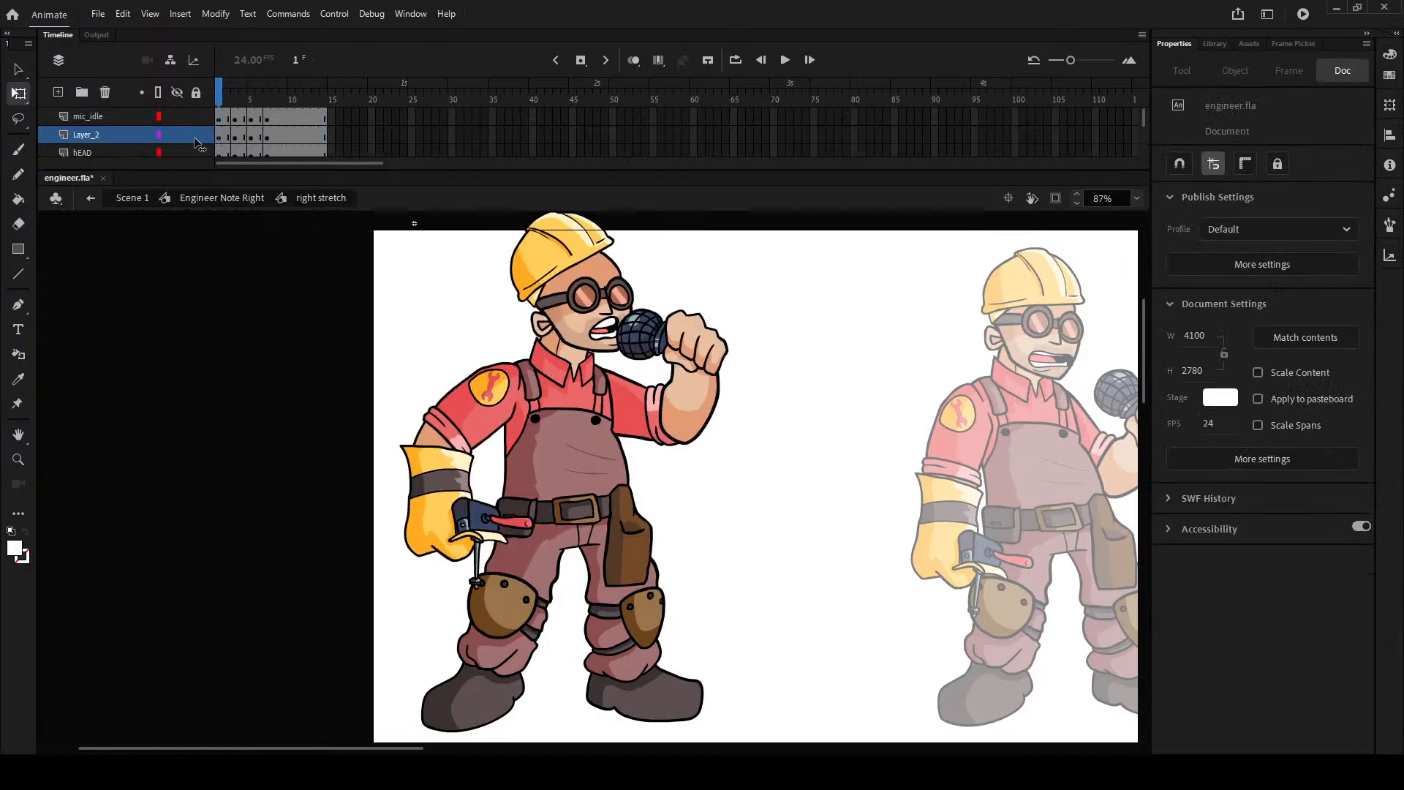
left_click(784, 66)
left_click(785, 66)
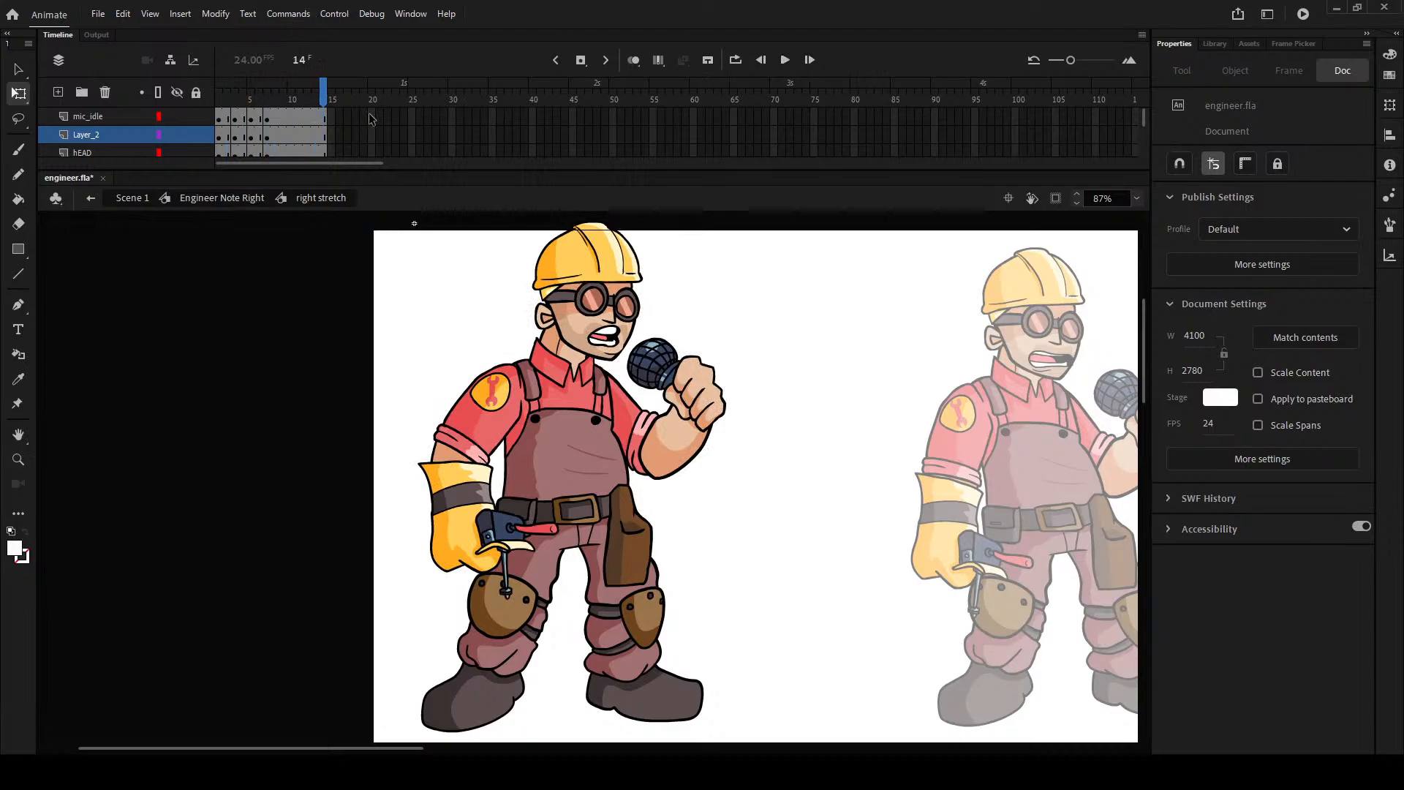
left_click_drag(327, 105, 217, 99)
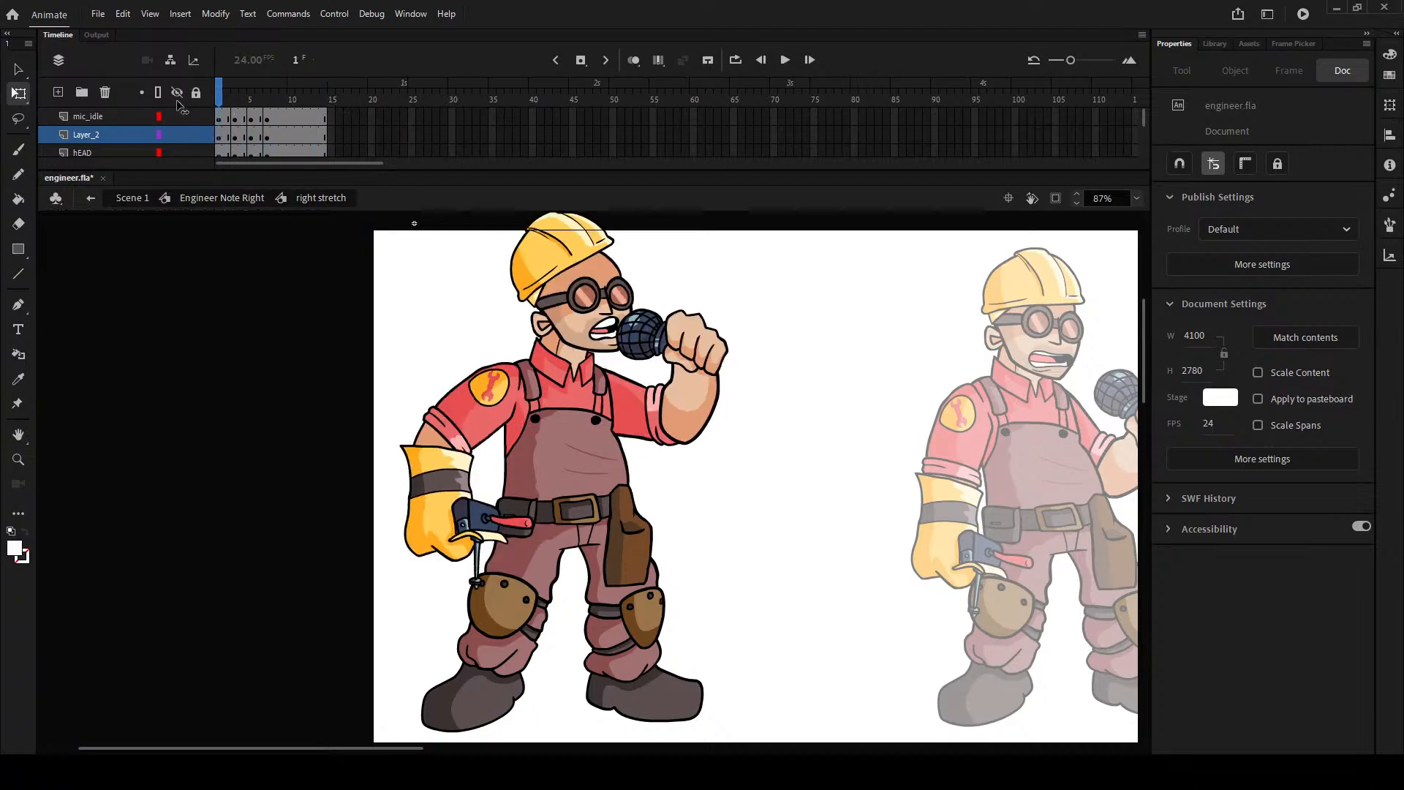
- Inspect the HELMET instance on frame 1 of right stretch and scrub the poses to frame 8
left_click(540, 231)
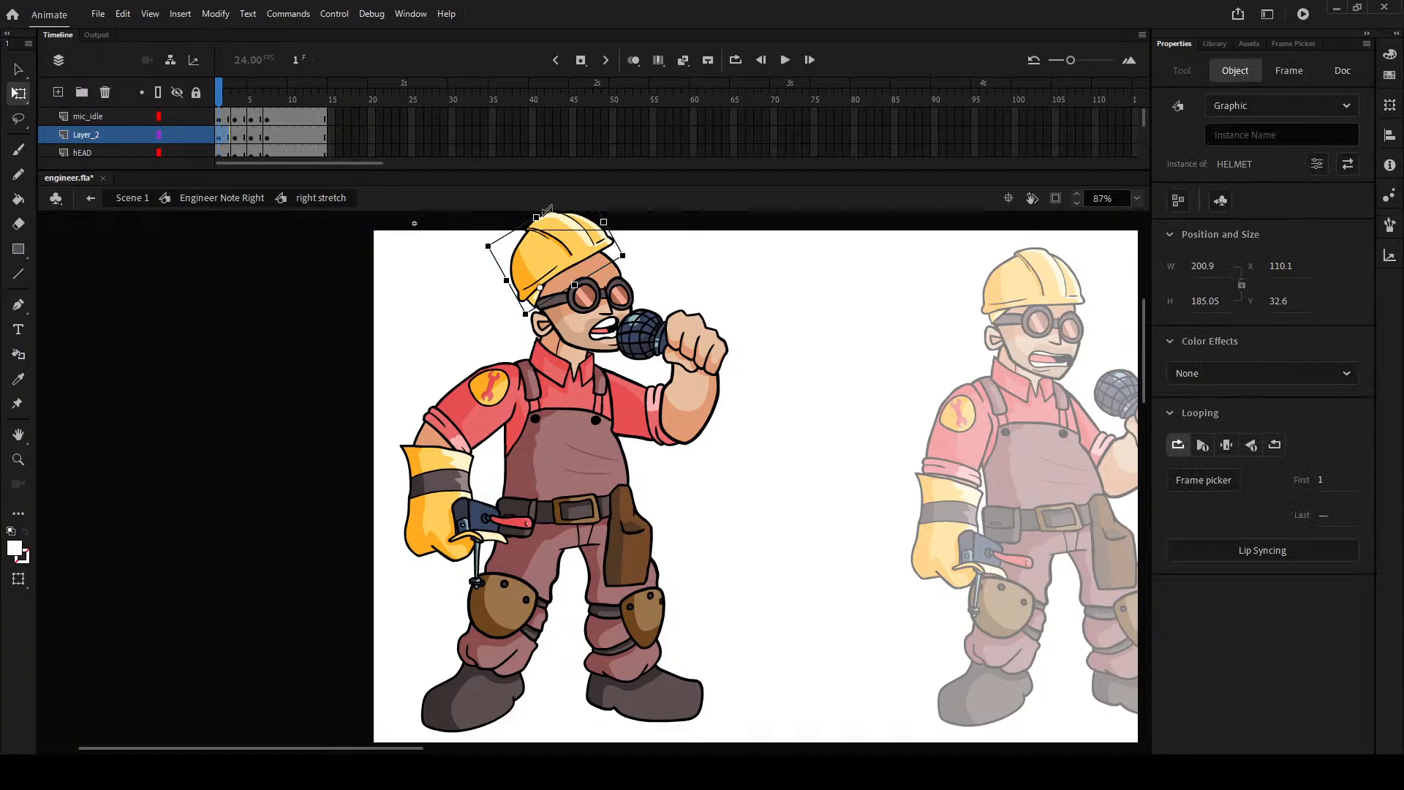
left_click_drag(224, 93, 195, 90)
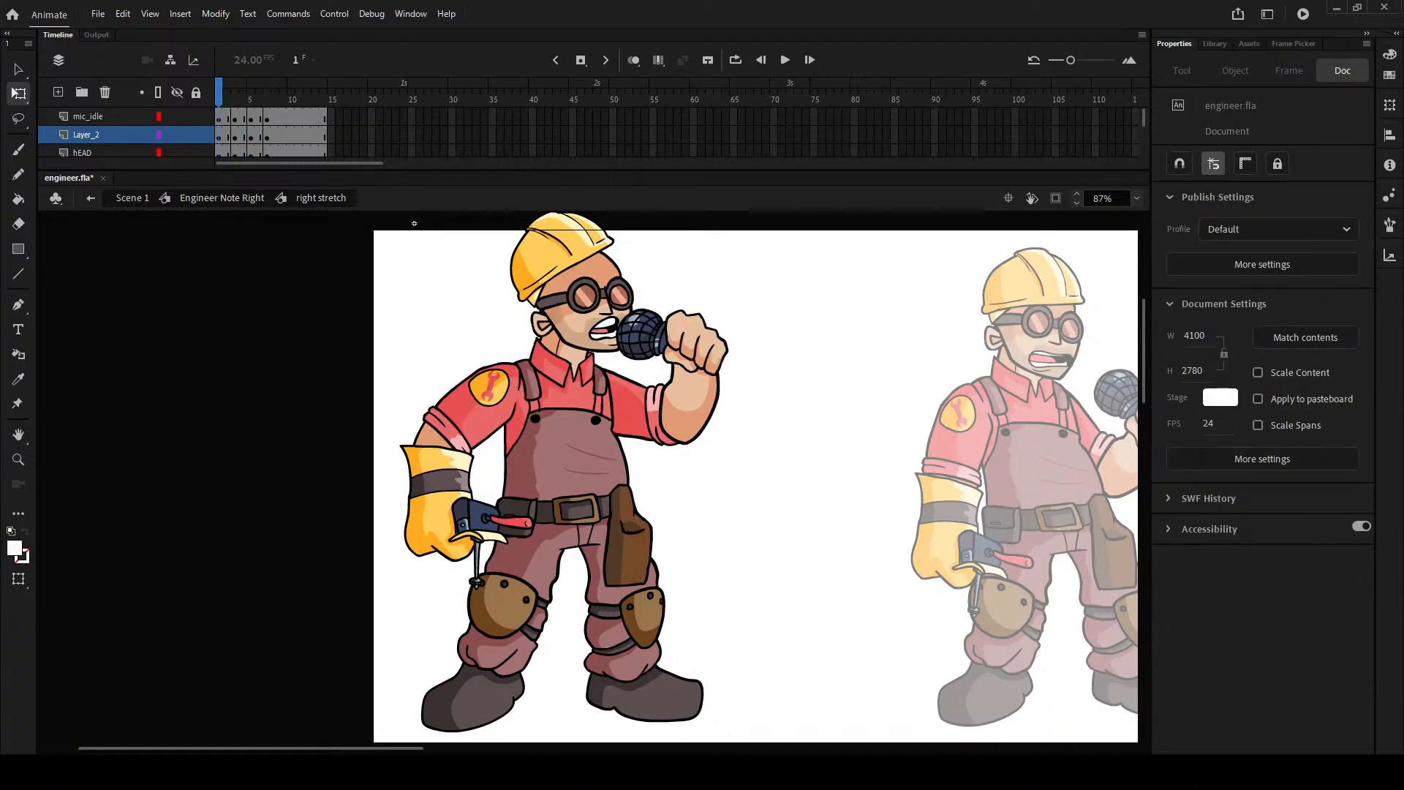
left_click_drag(220, 93, 275, 102)
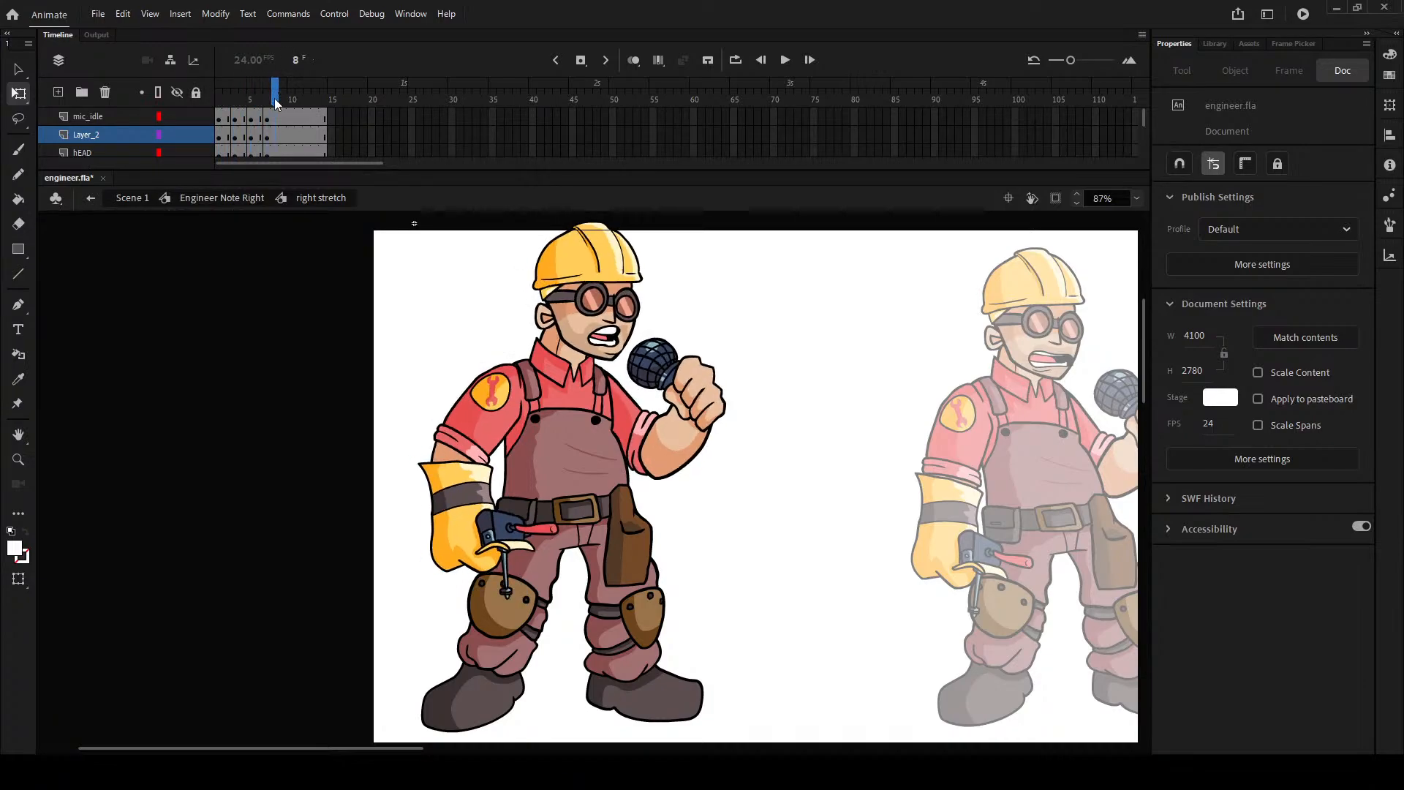
- Return to the Engineer Note Right symbol and play its animation repeatedly from frame 1
double_click(757, 266)
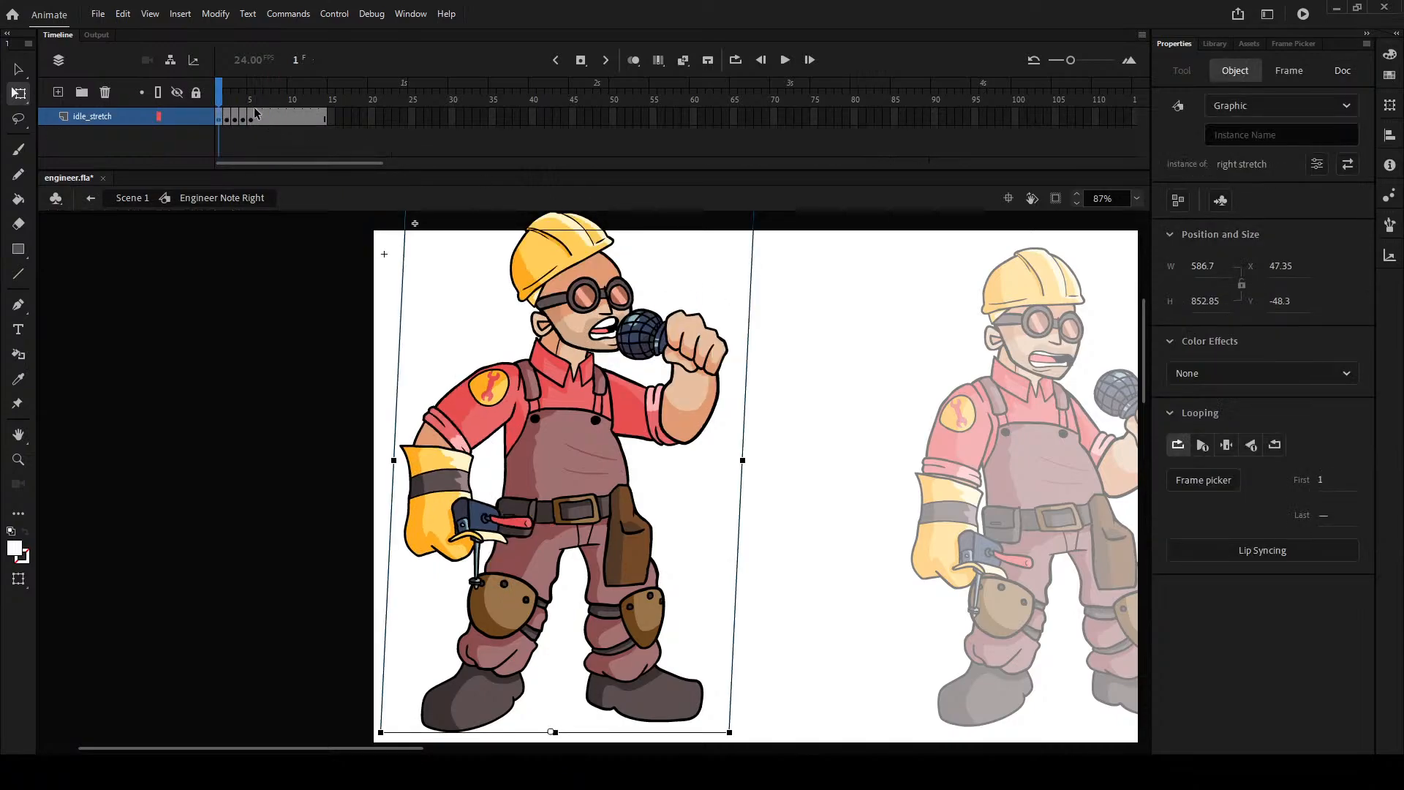
mouse_move(220, 90)
left_mouse_down()
mouse_move(292, 92)
mouse_move(218, 92)
left_mouse_up()
left_click(786, 58)
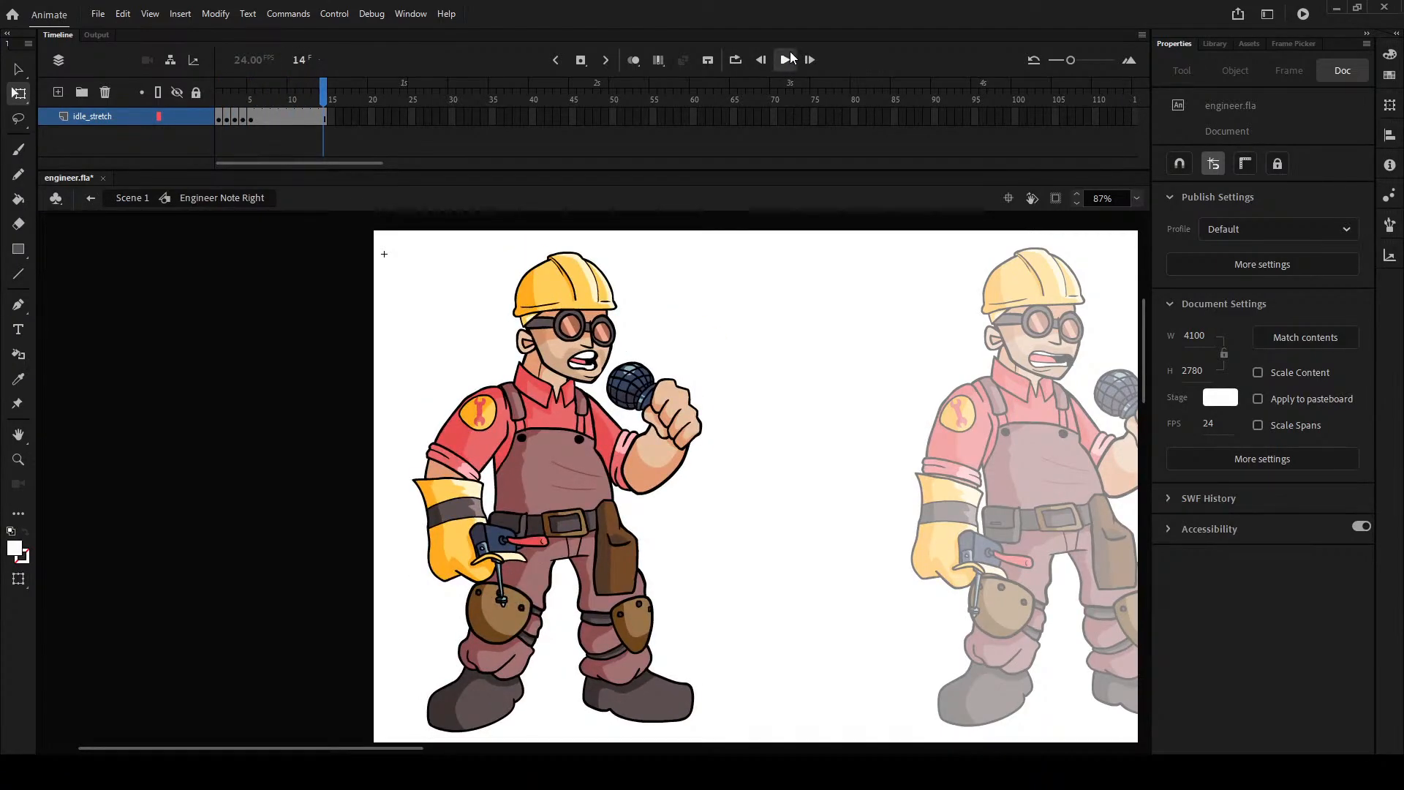
left_click(787, 59)
left_click_drag(313, 104, 205, 98)
left_click(785, 62)
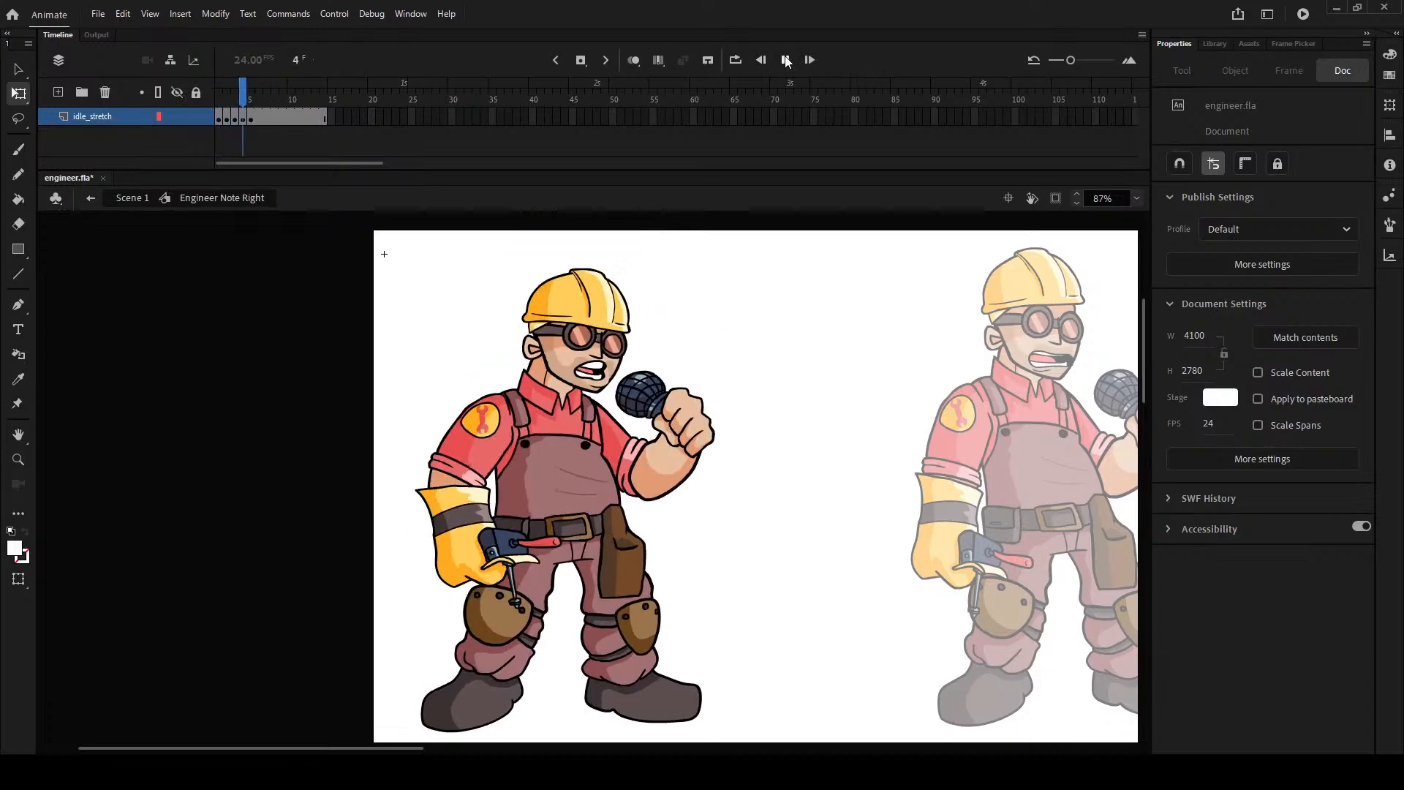
- Return to Scene 1, open the Engineer Note Left symbol and scrub its first frames
double_click(758, 260)
left_click(442, 96)
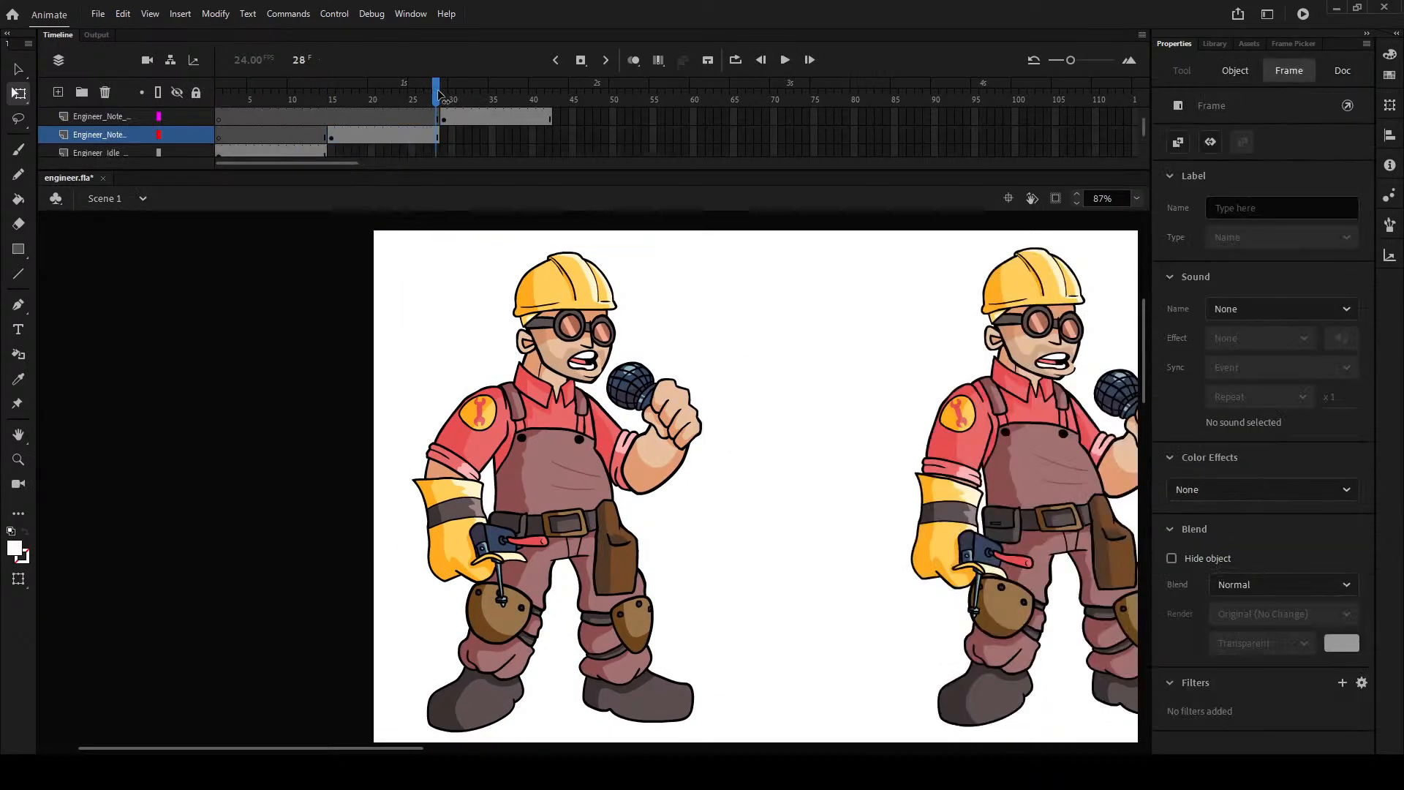
double_click(511, 309)
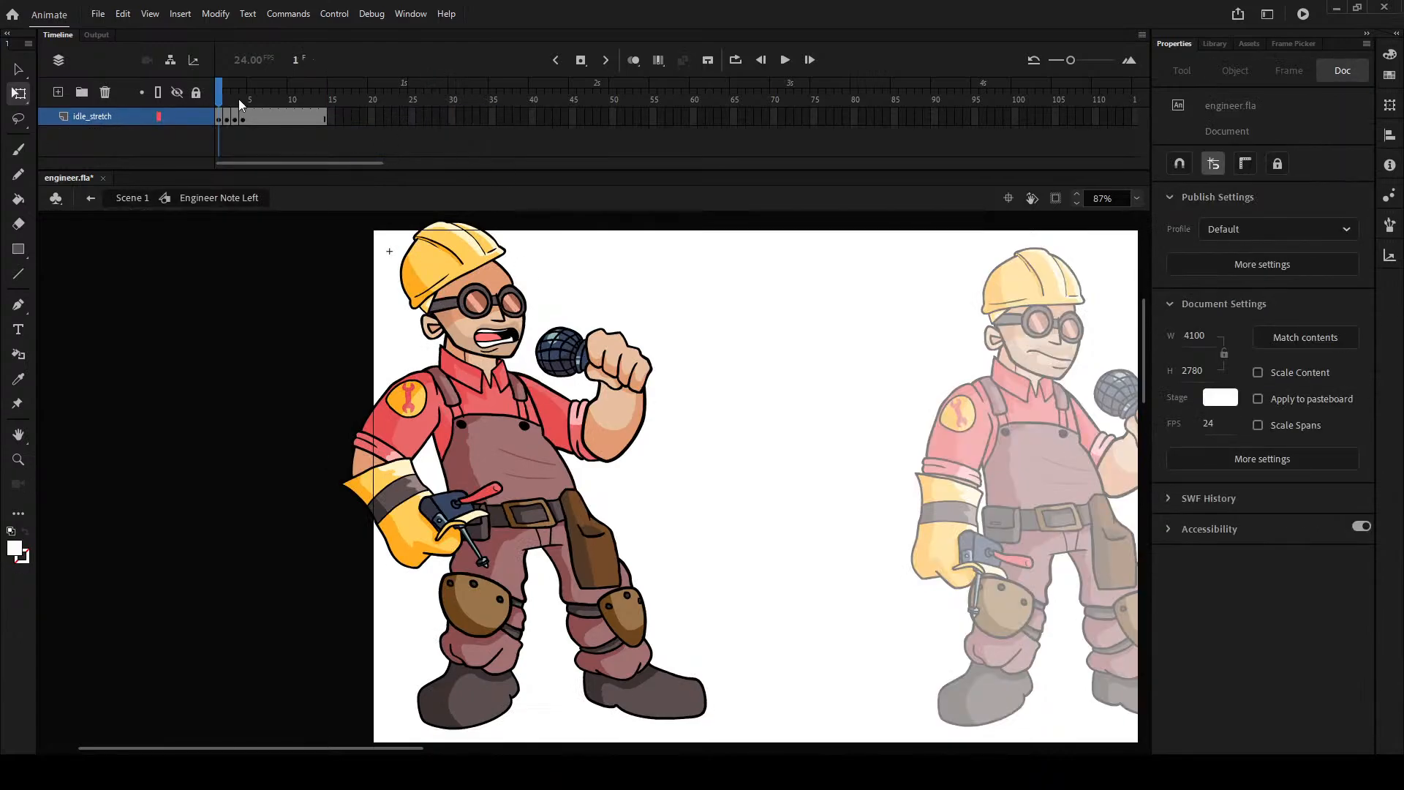
mouse_move(226, 102)
left_mouse_down()
mouse_move(278, 109)
mouse_move(191, 121)
mouse_move(283, 119)
mouse_move(220, 127)
left_mouse_up()
- Go back to frame 29 of Scene 1 and reopen Engineer Note Left to review its opening keyframes again
double_click(770, 261)
mouse_move(448, 108)
left_mouse_down()
mouse_move(508, 110)
mouse_move(445, 110)
left_mouse_up()
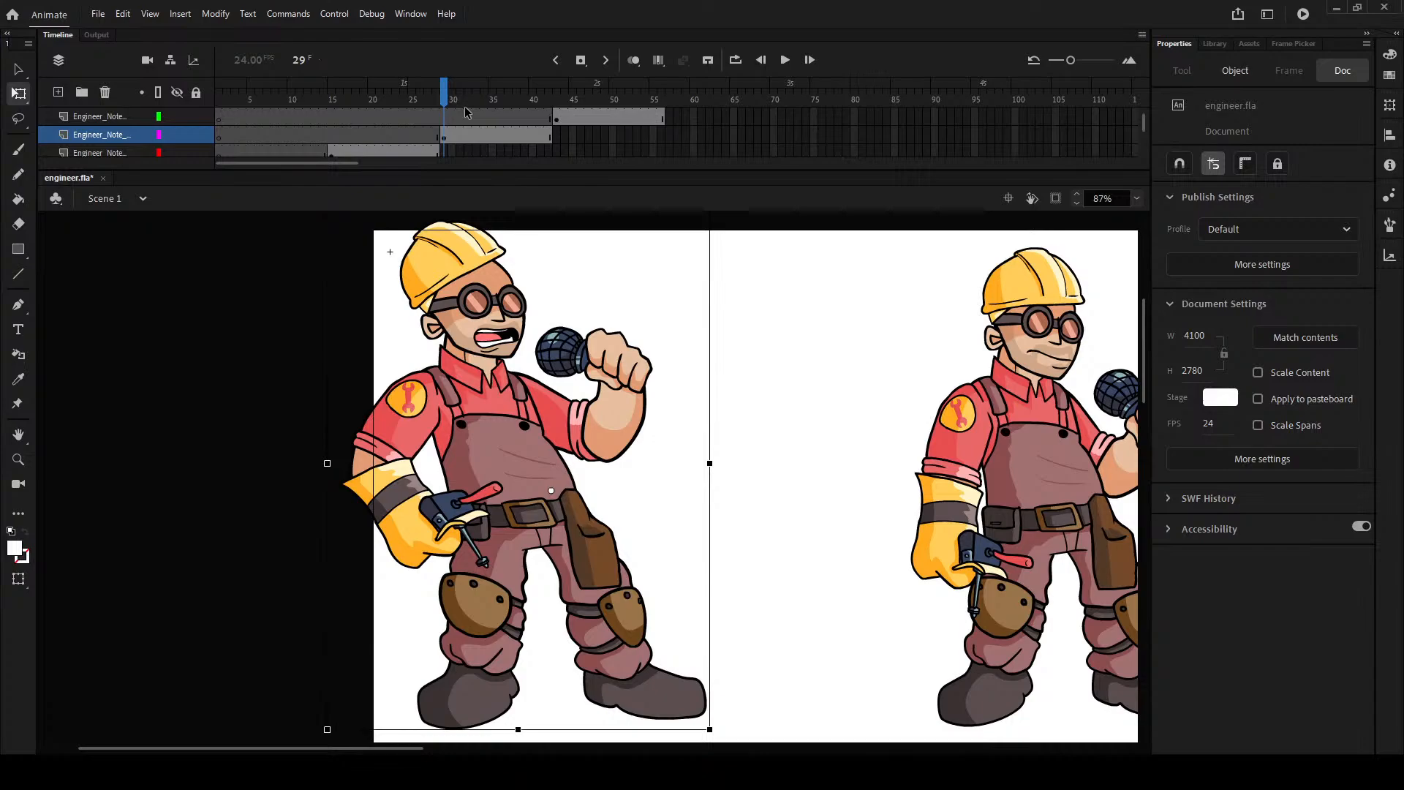
double_click(478, 256)
mouse_move(212, 82)
left_mouse_down()
mouse_move(294, 88)
mouse_move(204, 99)
left_mouse_up()
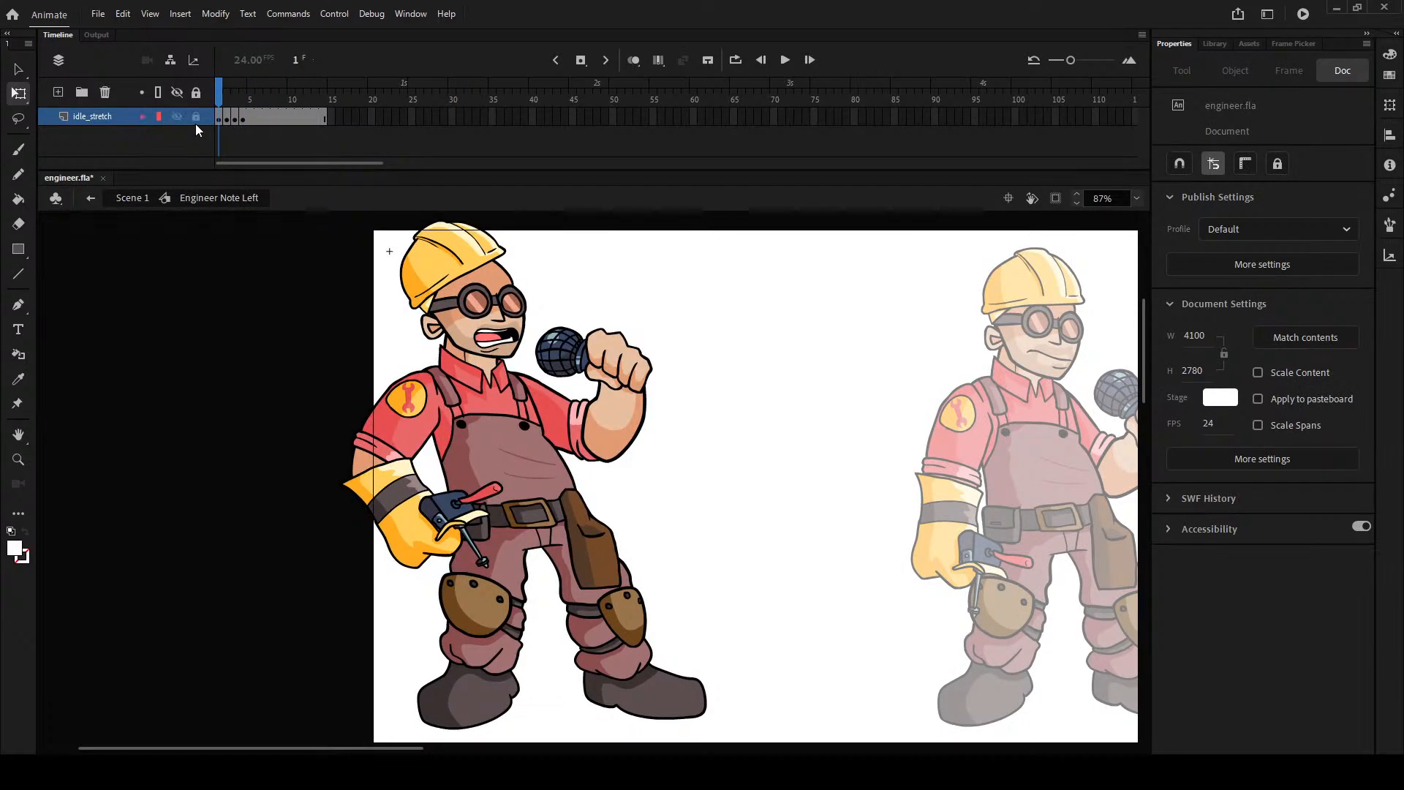
left_click_drag(221, 99, 192, 155)
- Open the hEAD symbol nested in Left Stretch and show the mouth's available drawings in the Frame Picker
double_click(453, 277)
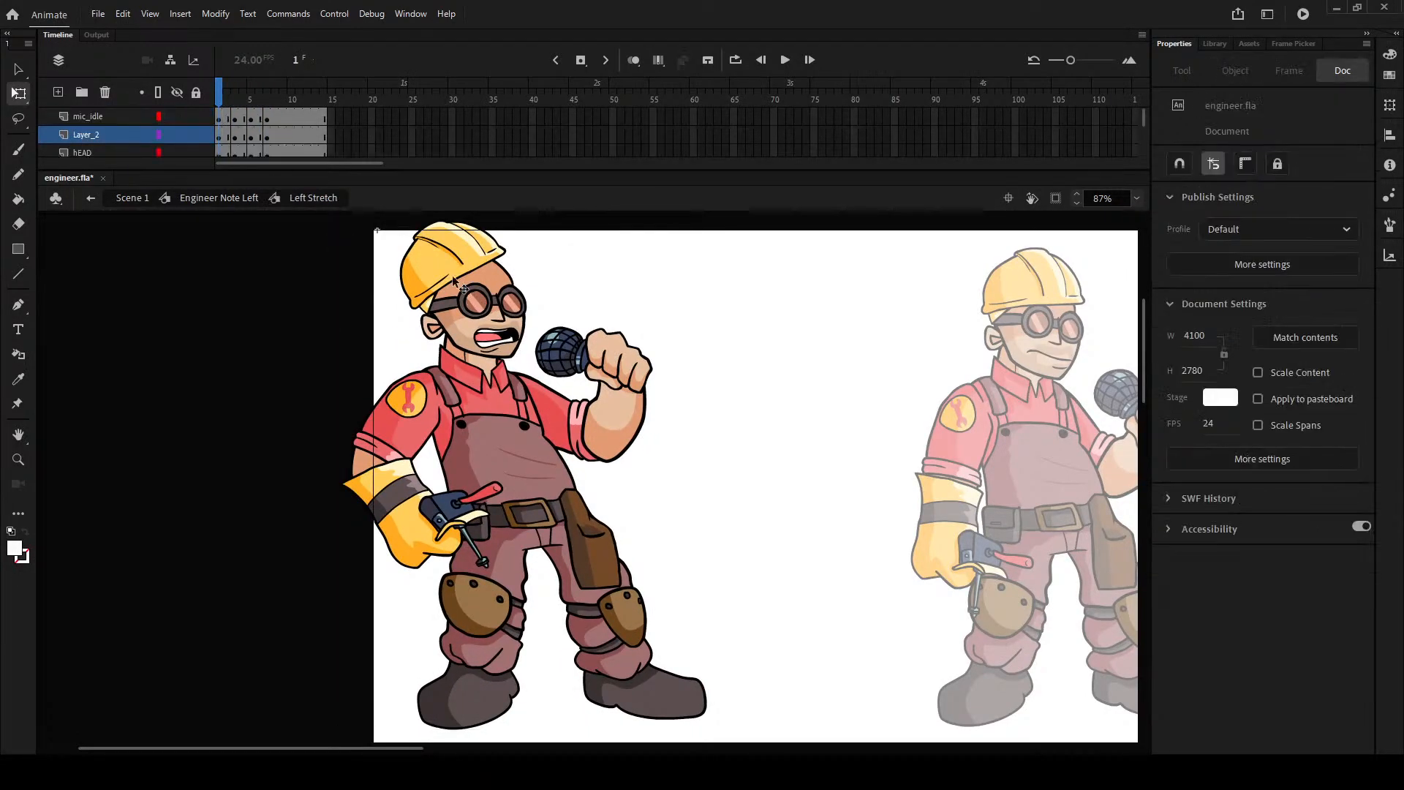
left_click(226, 93)
left_click(485, 347)
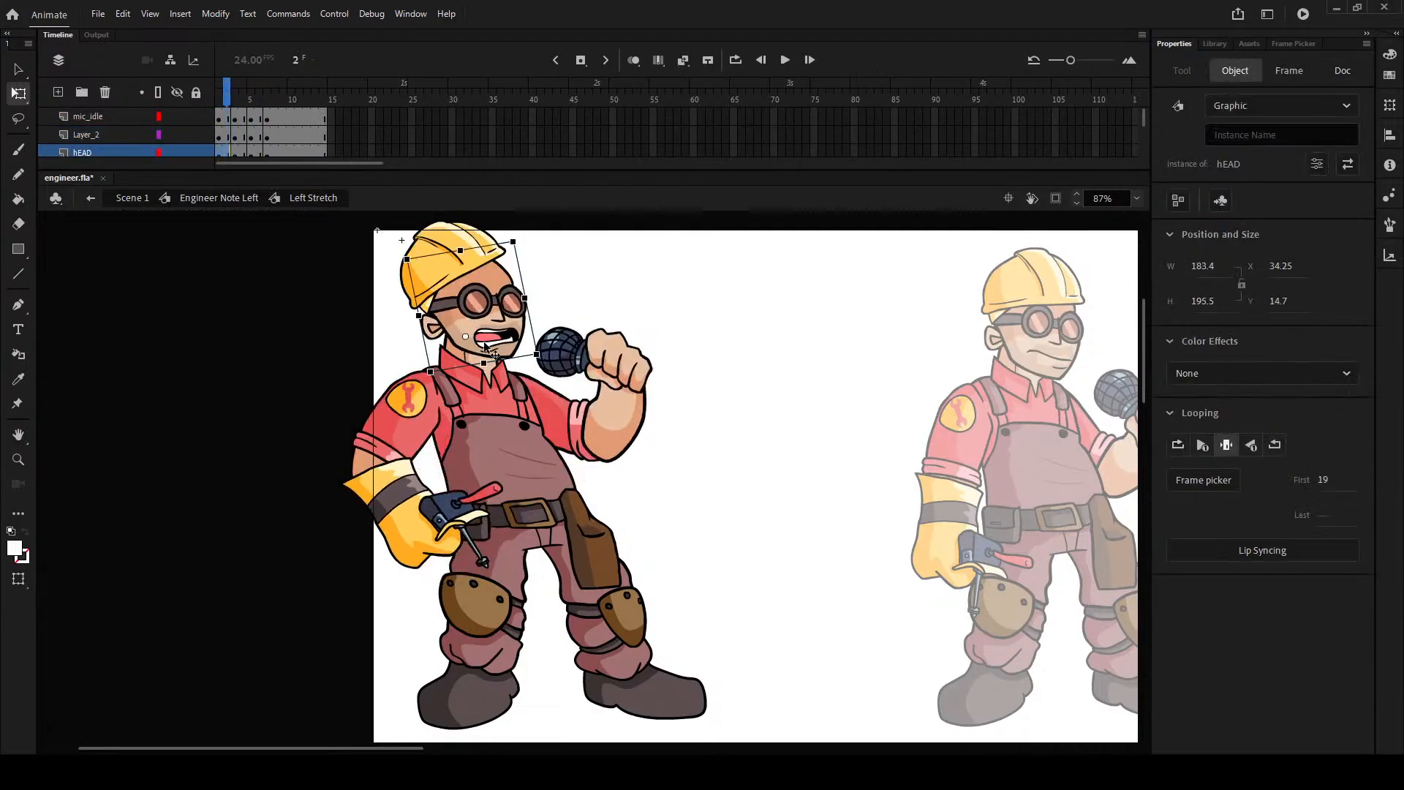
double_click(486, 348)
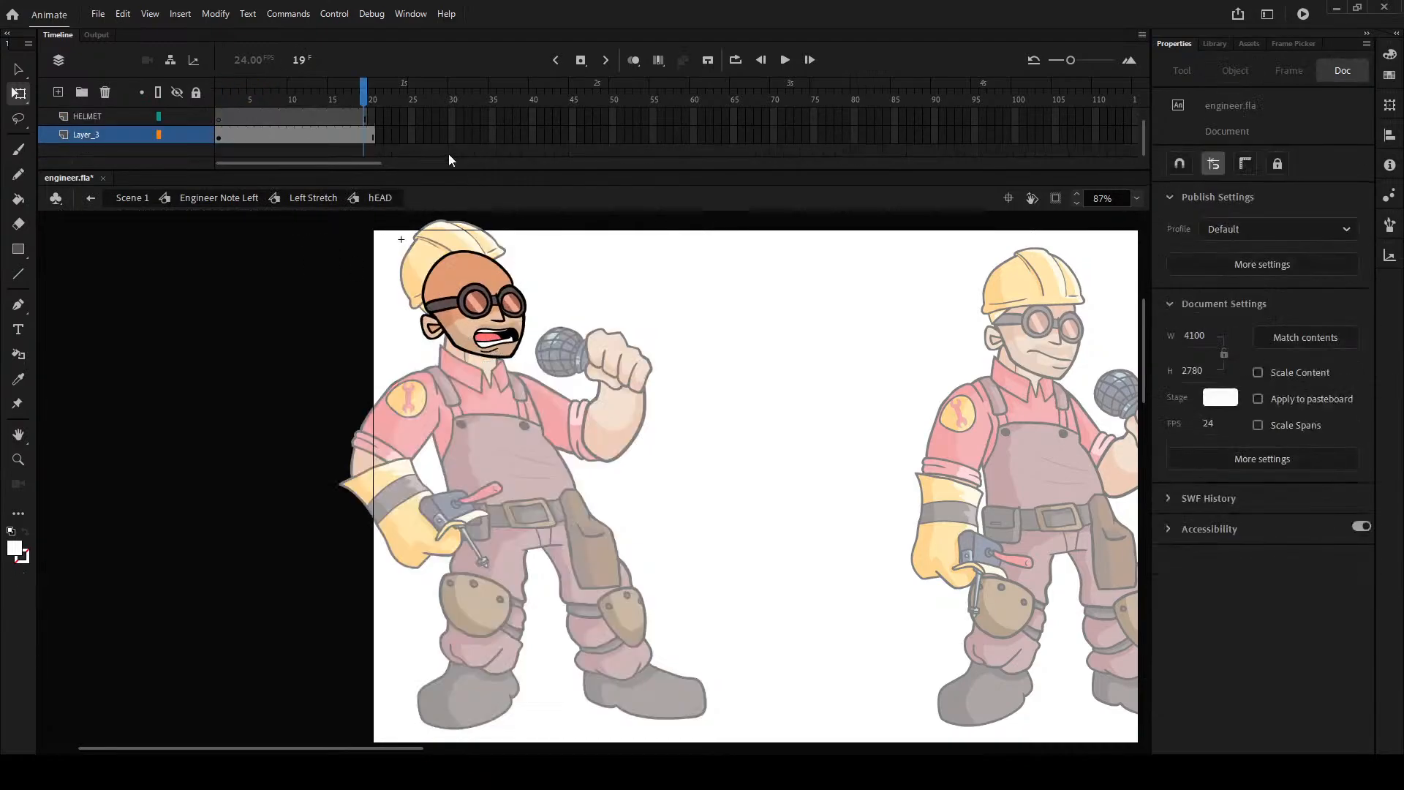
left_click(482, 337)
left_click(1214, 481)
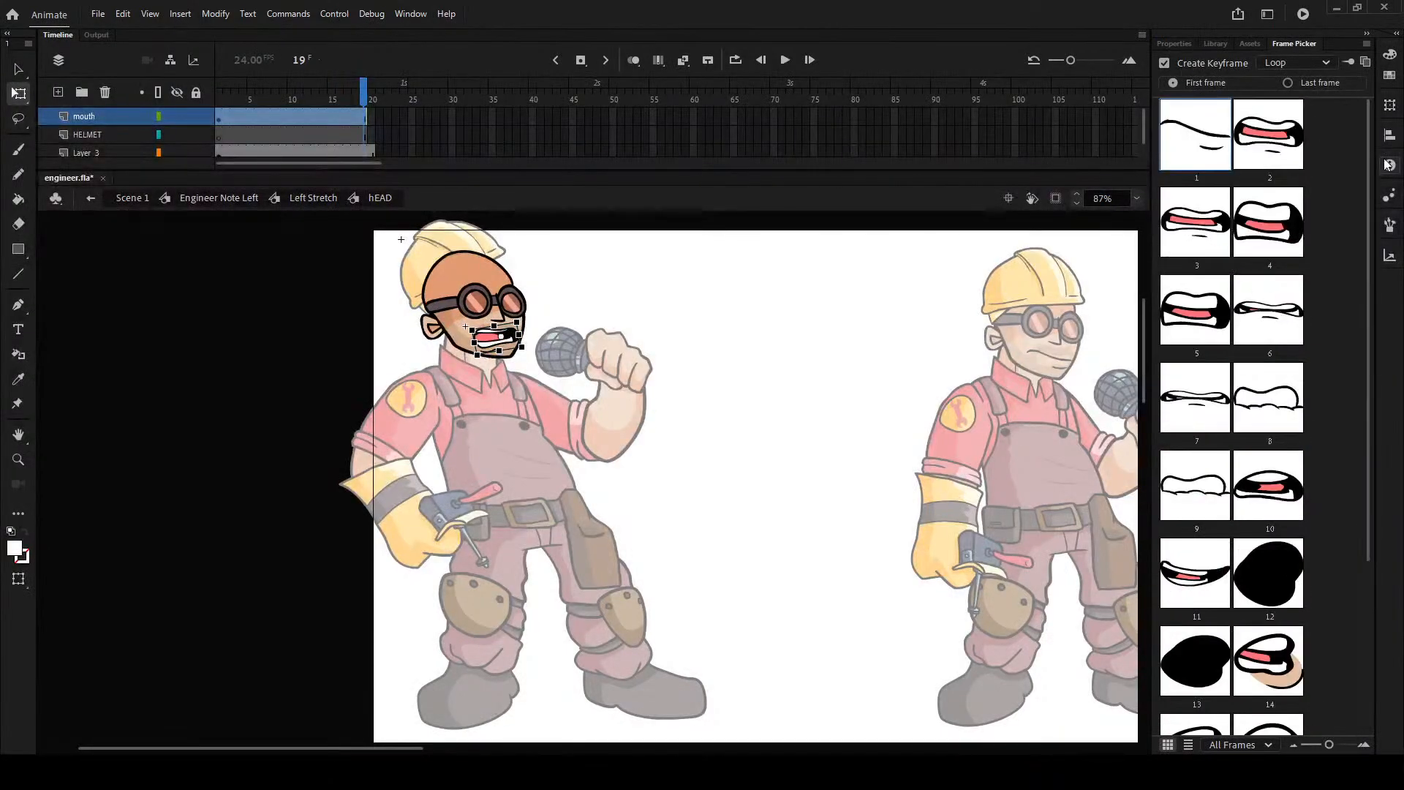
- Go back up through Left Stretch to Engineer Note Left, scrubbing the first frames of each symbol
double_click(203, 257)
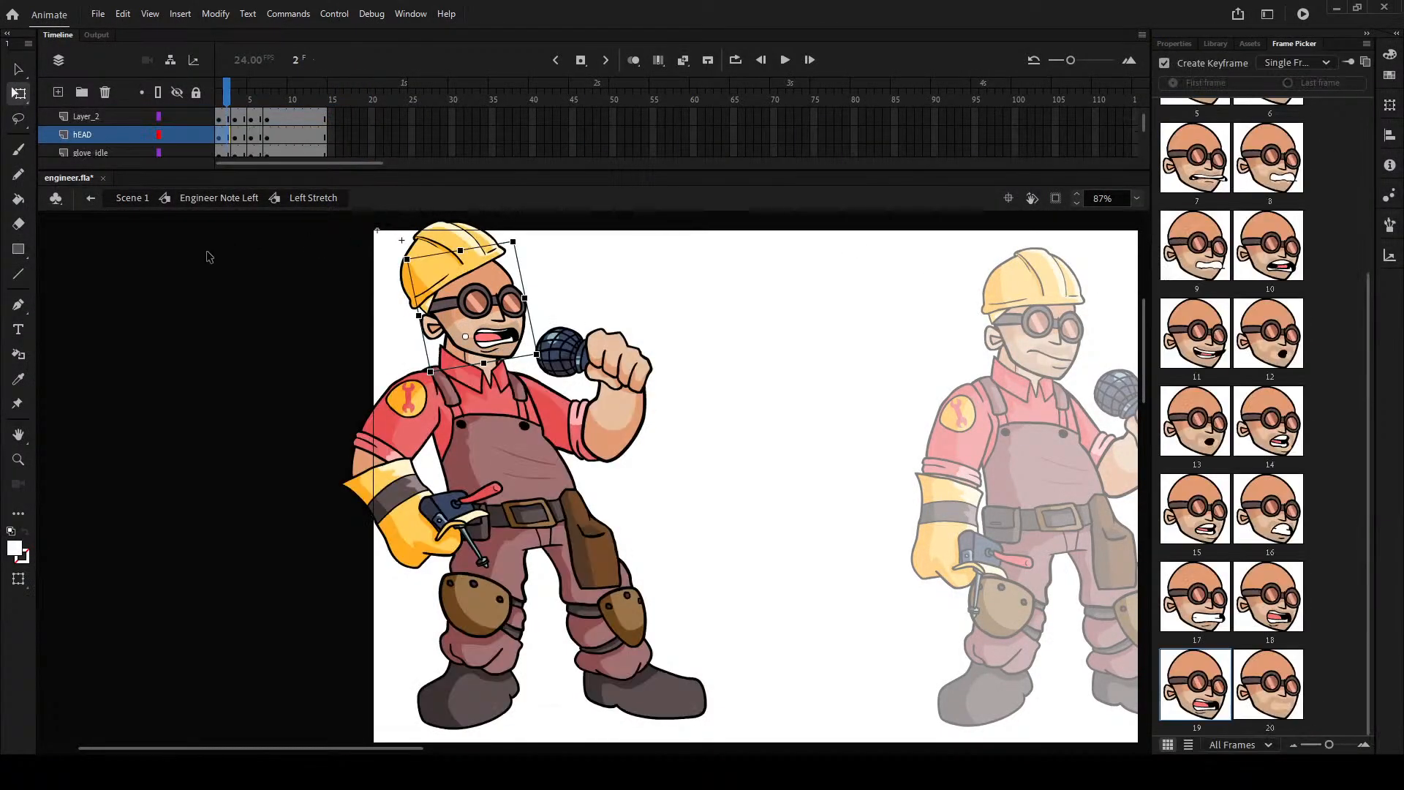
left_click_drag(225, 81, 94, 139)
left_click(226, 89)
double_click(227, 301)
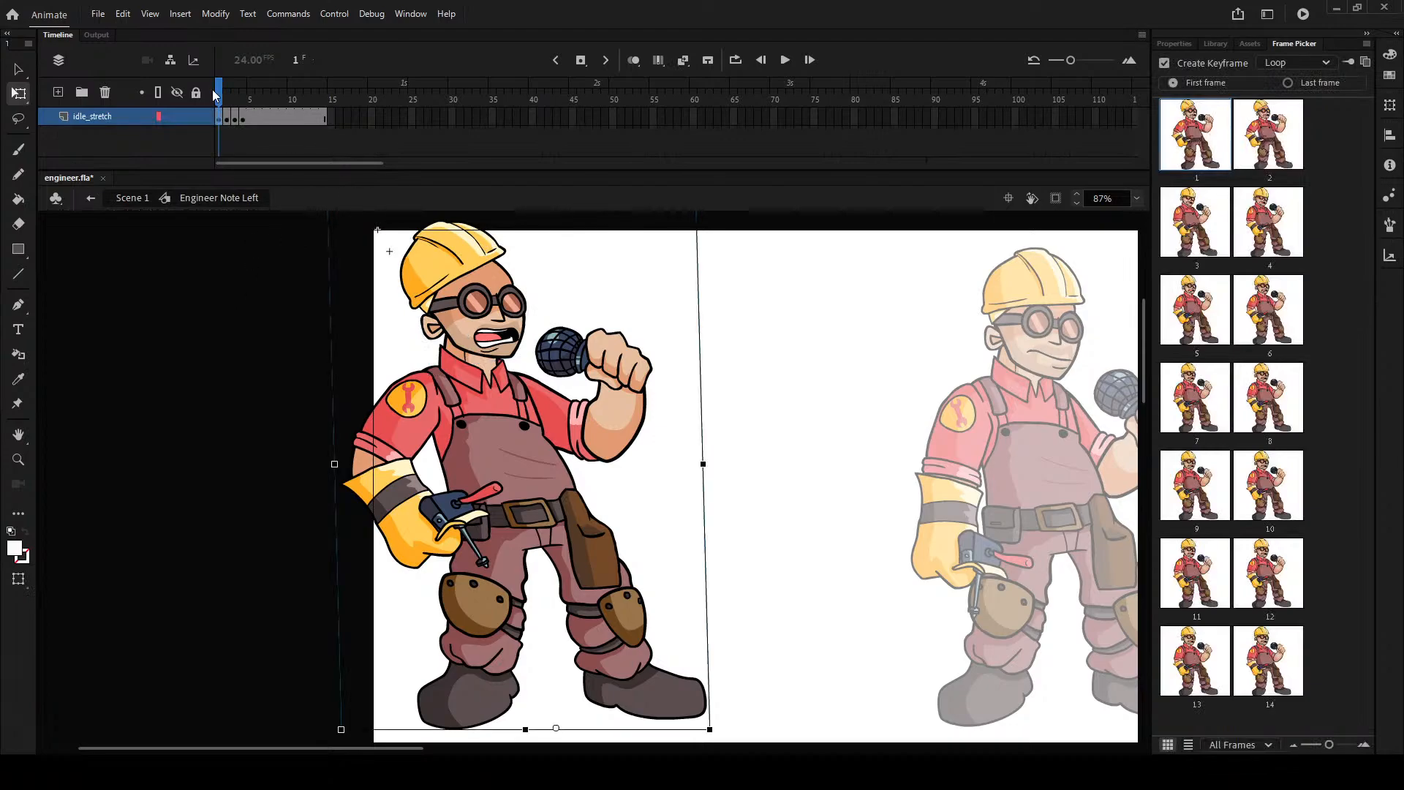
left_click_drag(220, 96, 218, 185)
- Open the Engineer Note Up symbol from frame 43 of Scene 1 and select the engineer instance on its first frame
double_click(286, 250)
left_click_drag(430, 112, 555, 114)
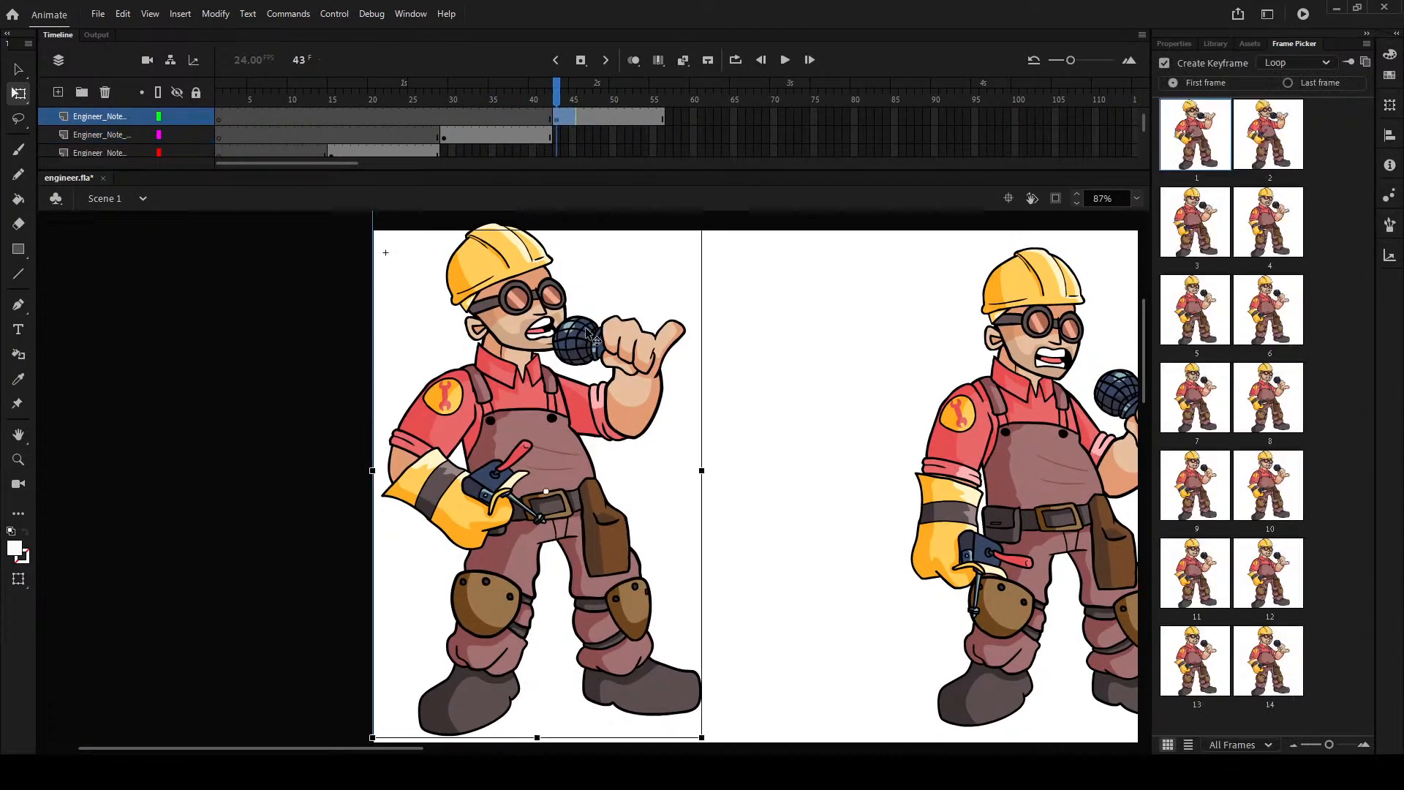
left_click(564, 97)
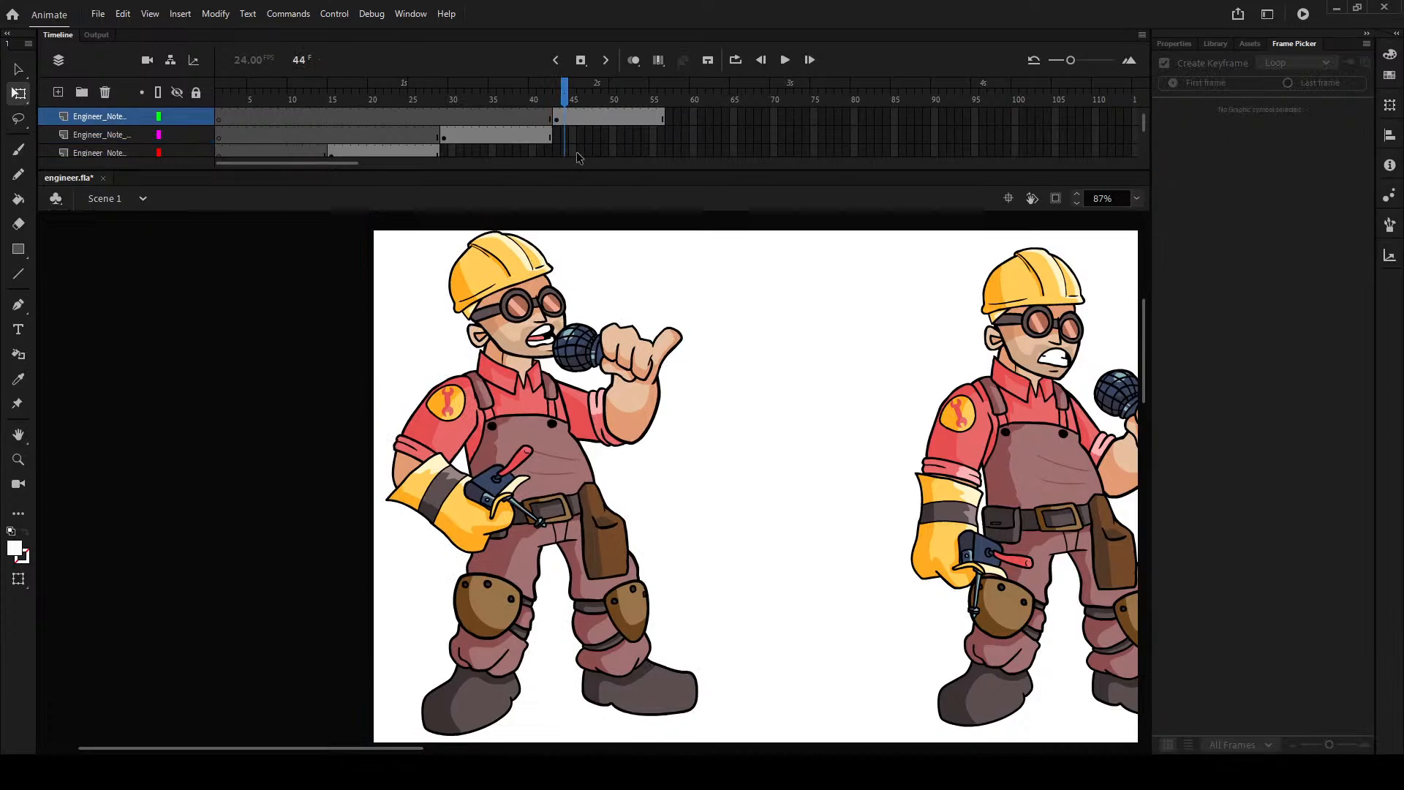
mouse_move(570, 99)
left_mouse_down()
mouse_move(550, 102)
mouse_move(636, 103)
mouse_move(558, 111)
left_mouse_up()
double_click(525, 282)
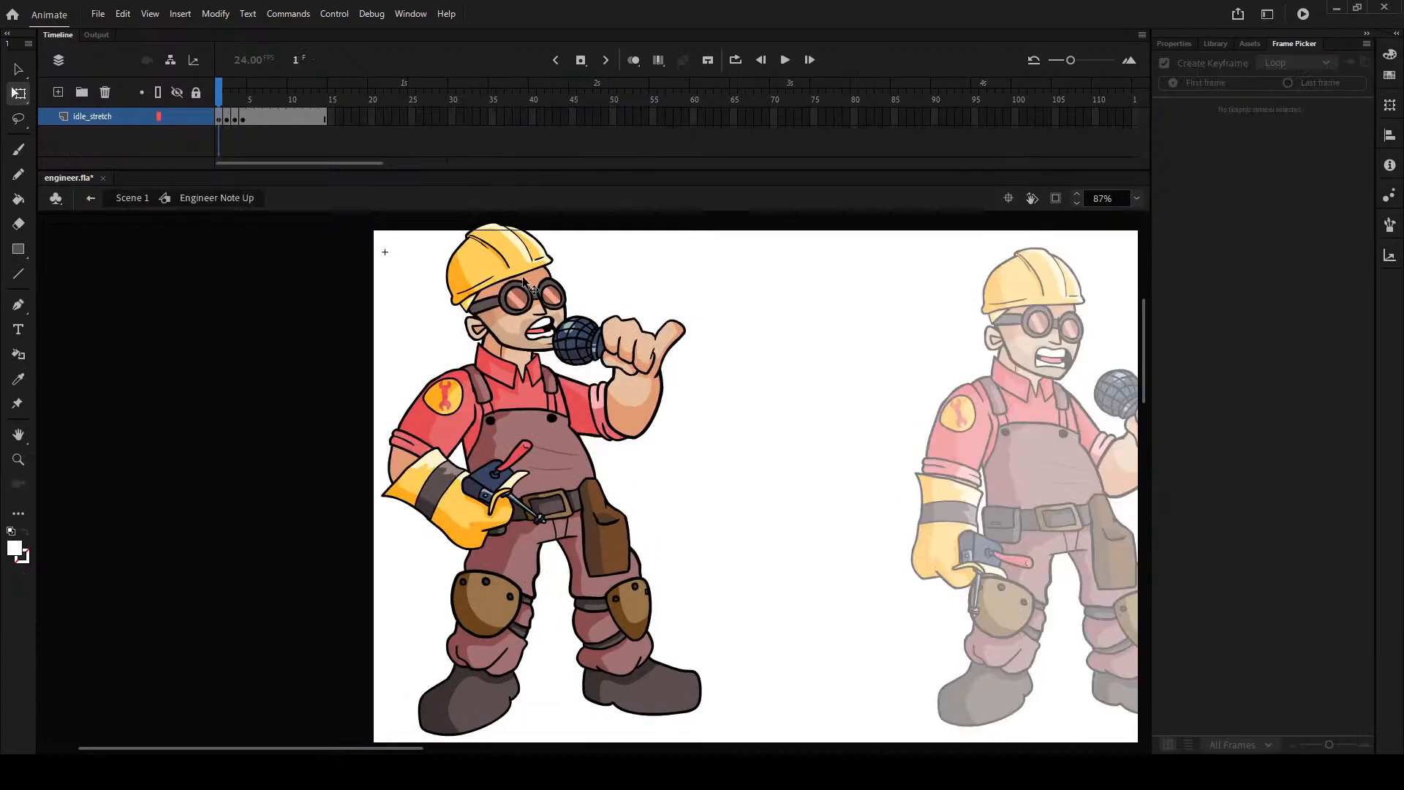
left_click(558, 314)
scroll(514, 385, "up", 3)
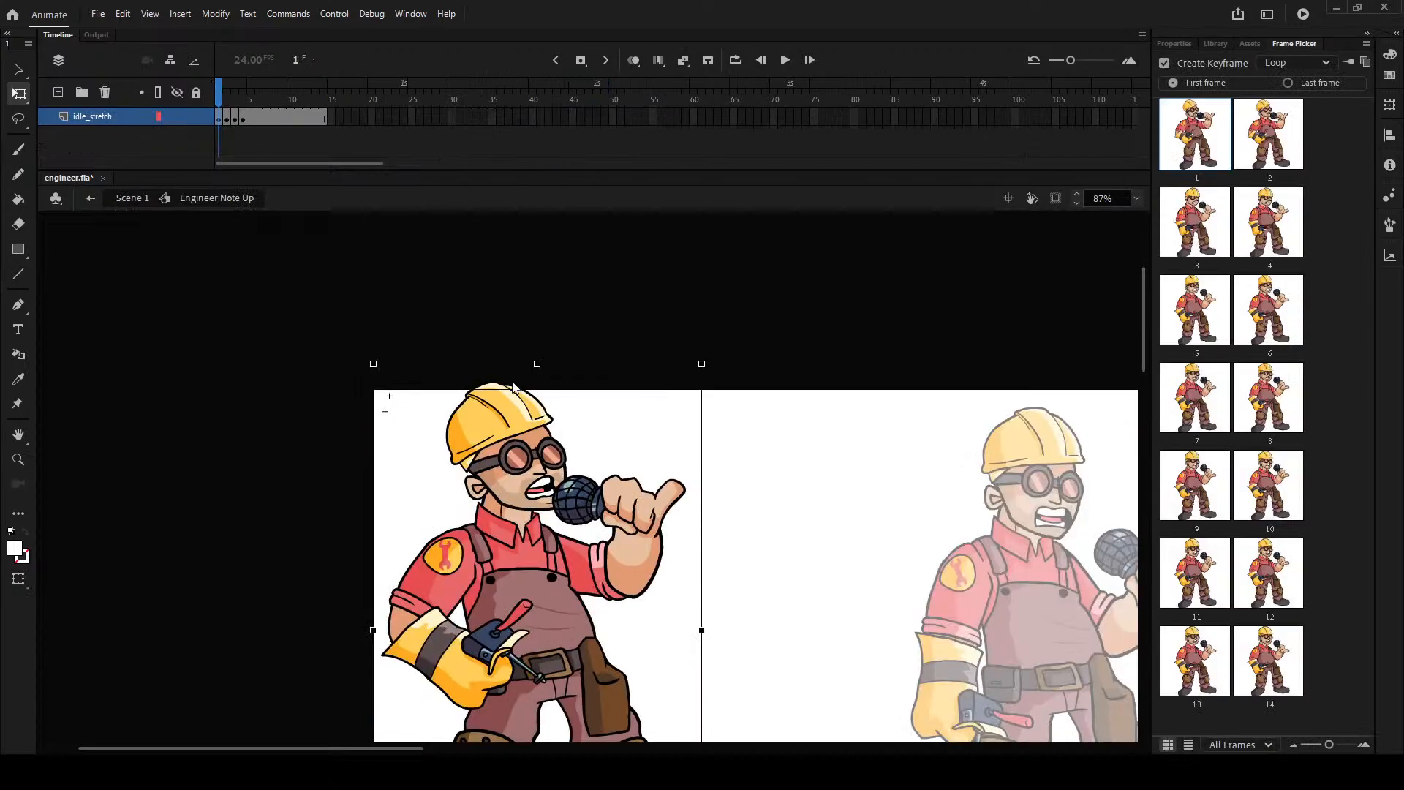
- Open the Engineer Note Down symbol from frame 57 of Scene 1 and examine its first pose up close
double_click(380, 268)
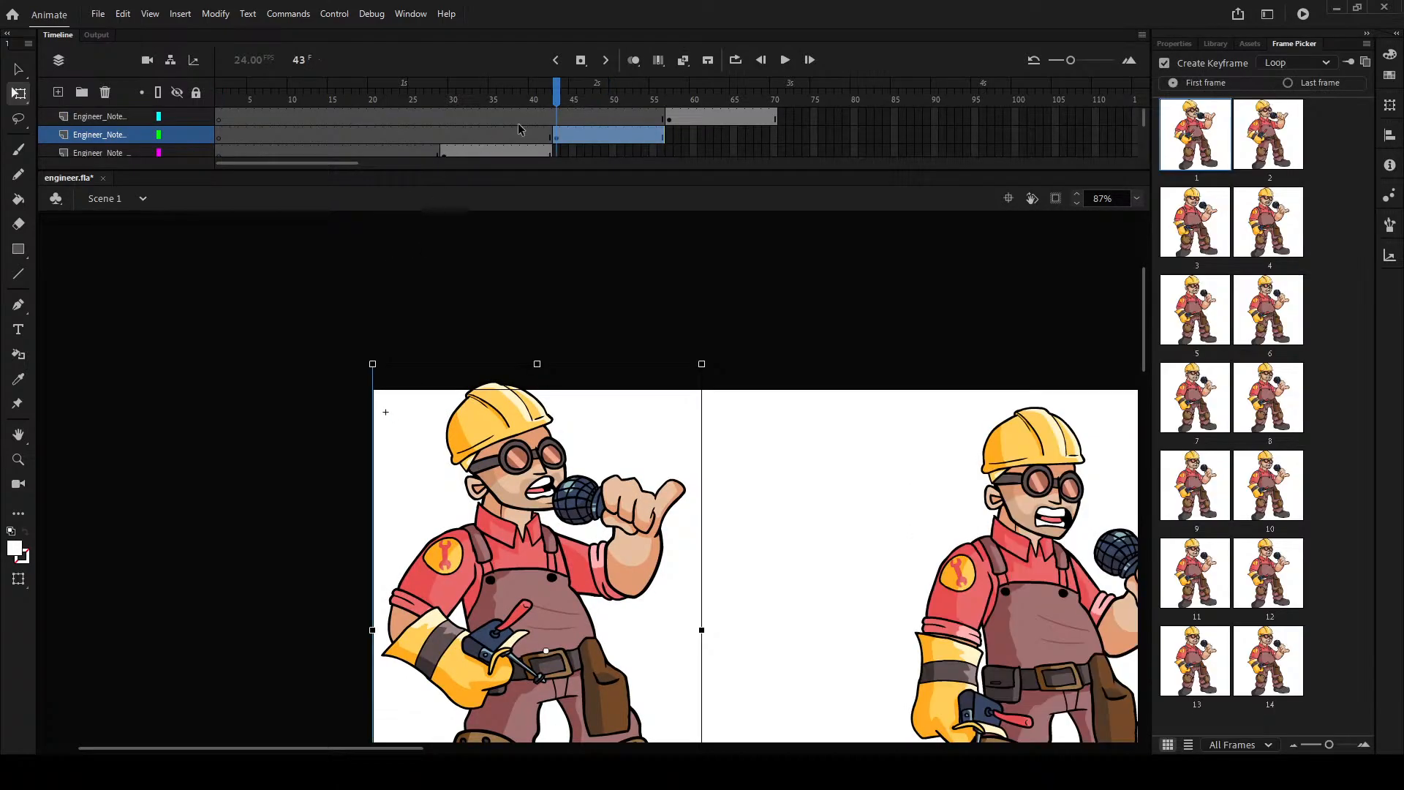
left_click_drag(565, 91, 671, 107)
left_click(613, 134)
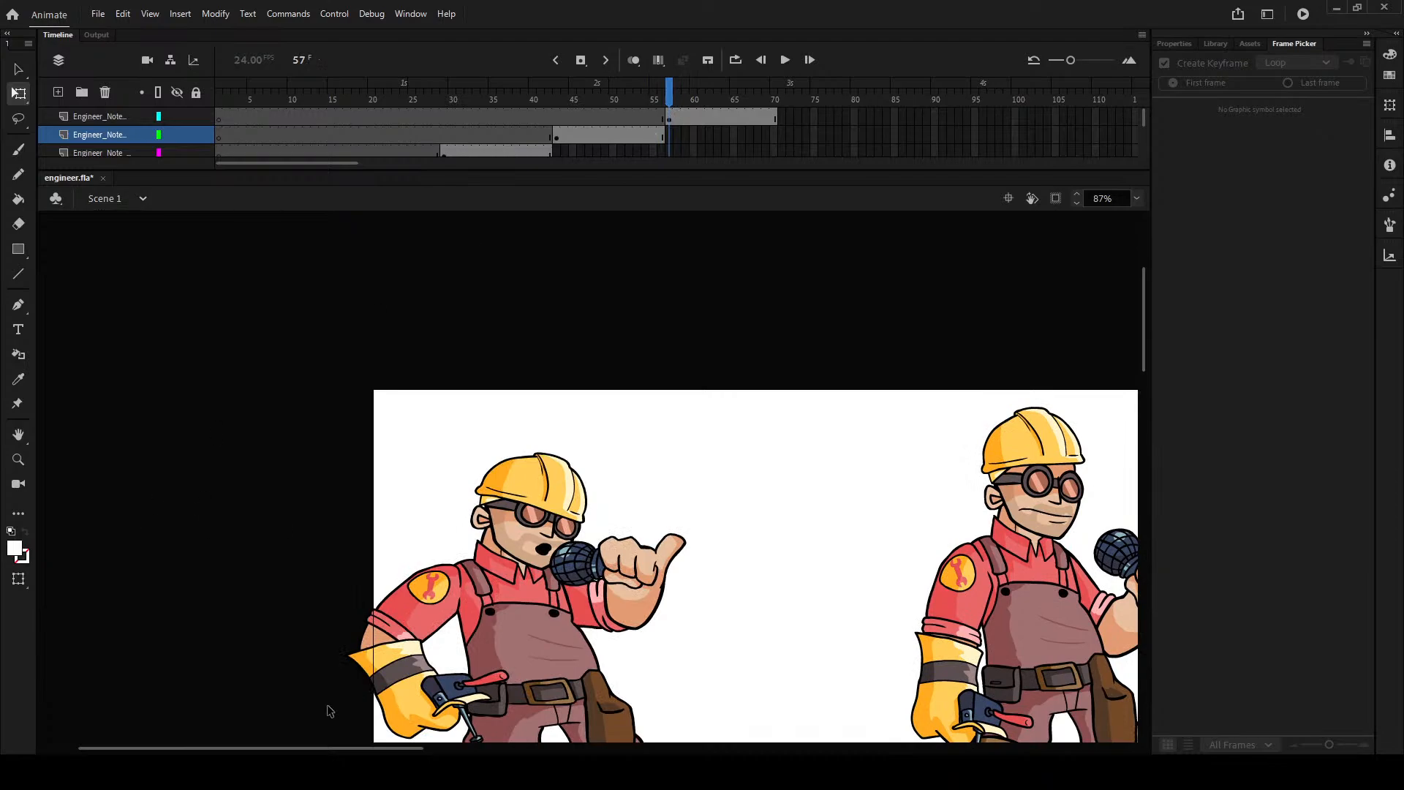
left_click_drag(575, 477, 611, 371)
double_click(596, 371)
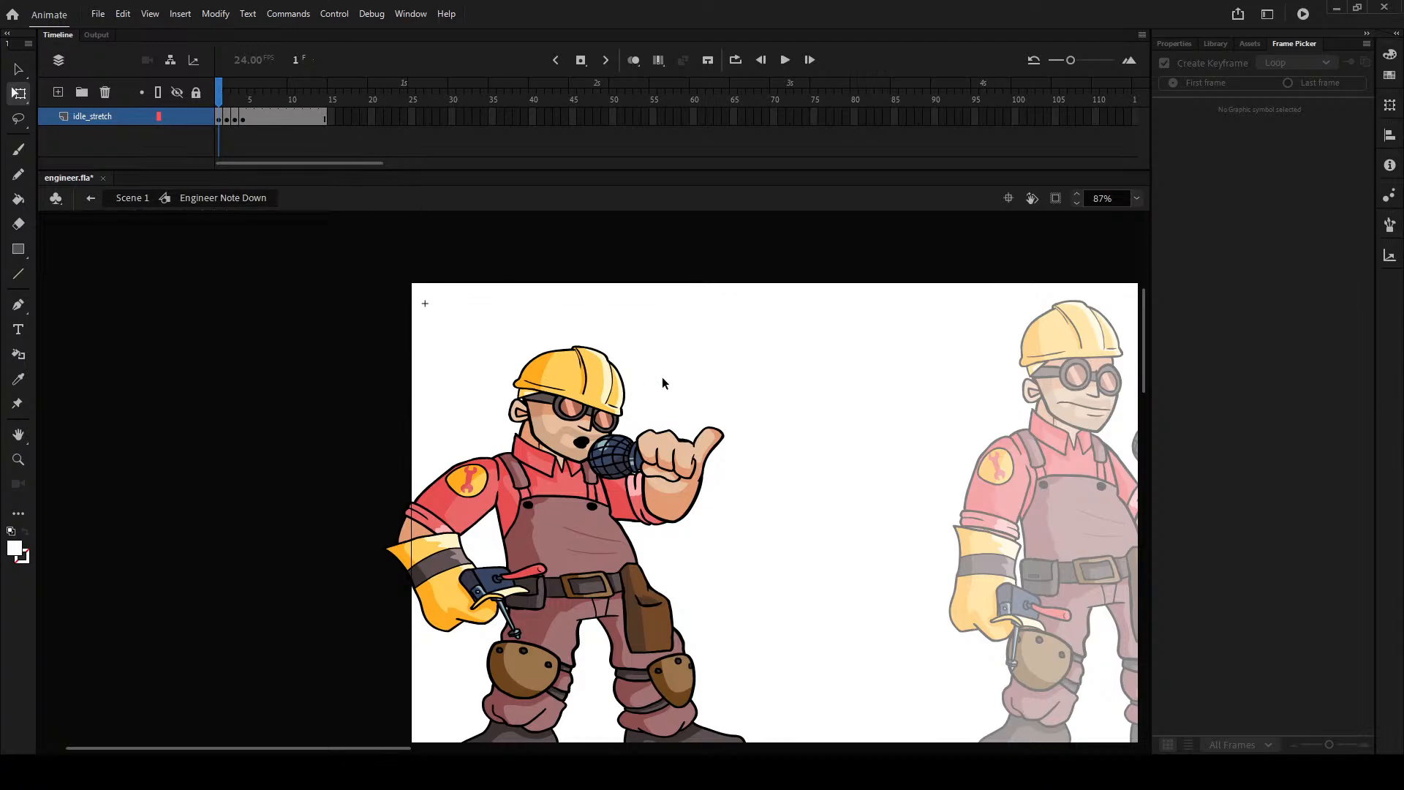
scroll(618, 440, "up", 3)
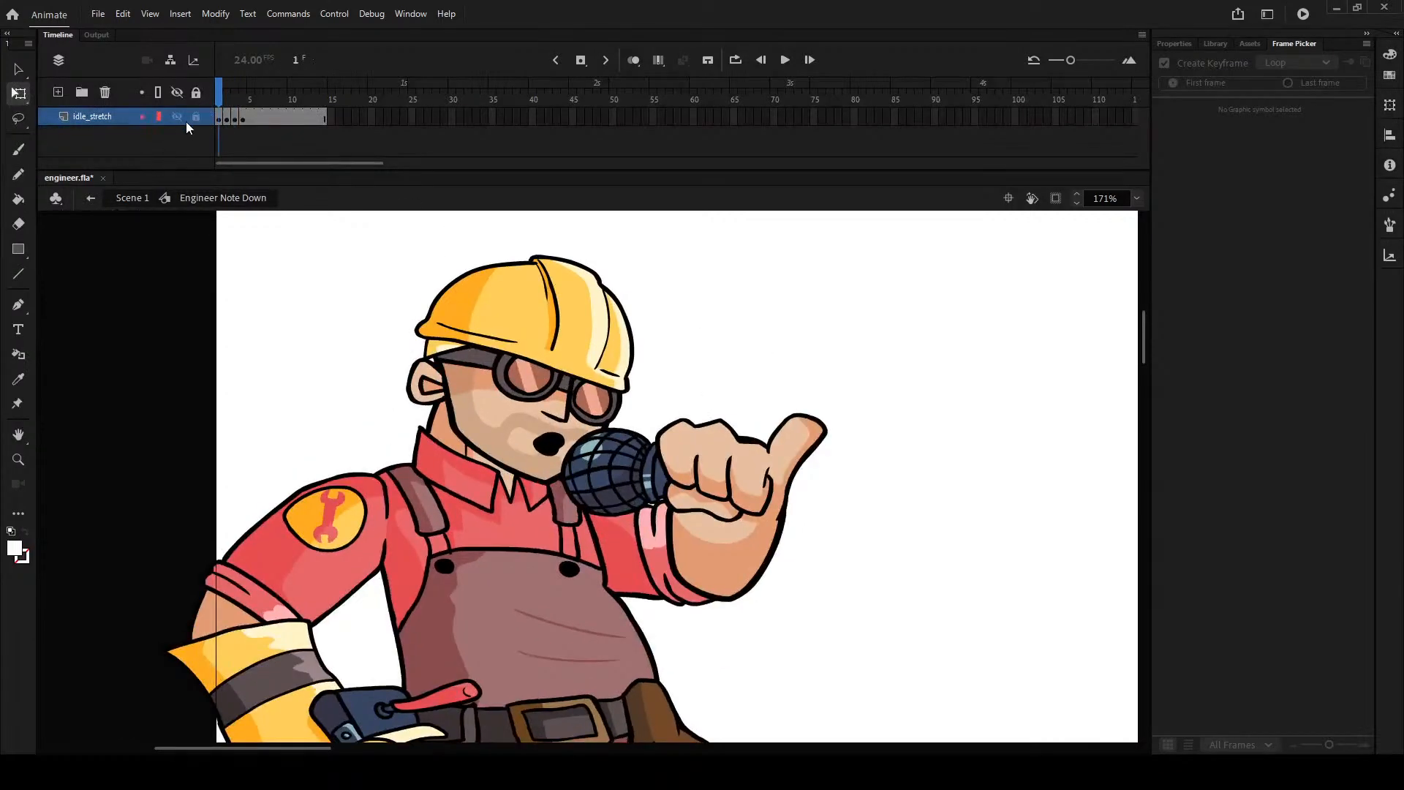
- Scrub Engineer Note Down to frame 4, open its nested Down Stretch symbol and scrub that to frame 12
left_click_drag(222, 90, 244, 107)
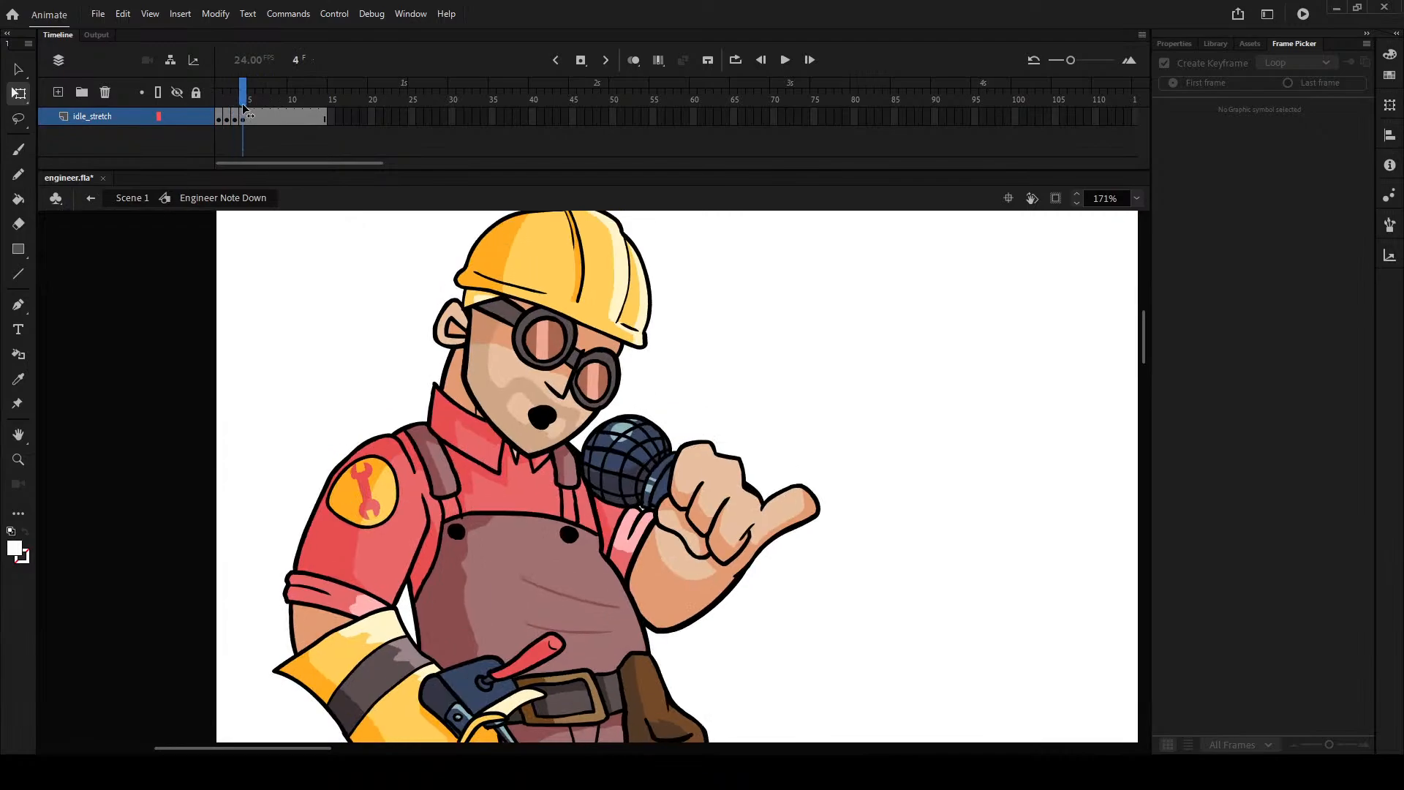
left_click(562, 314)
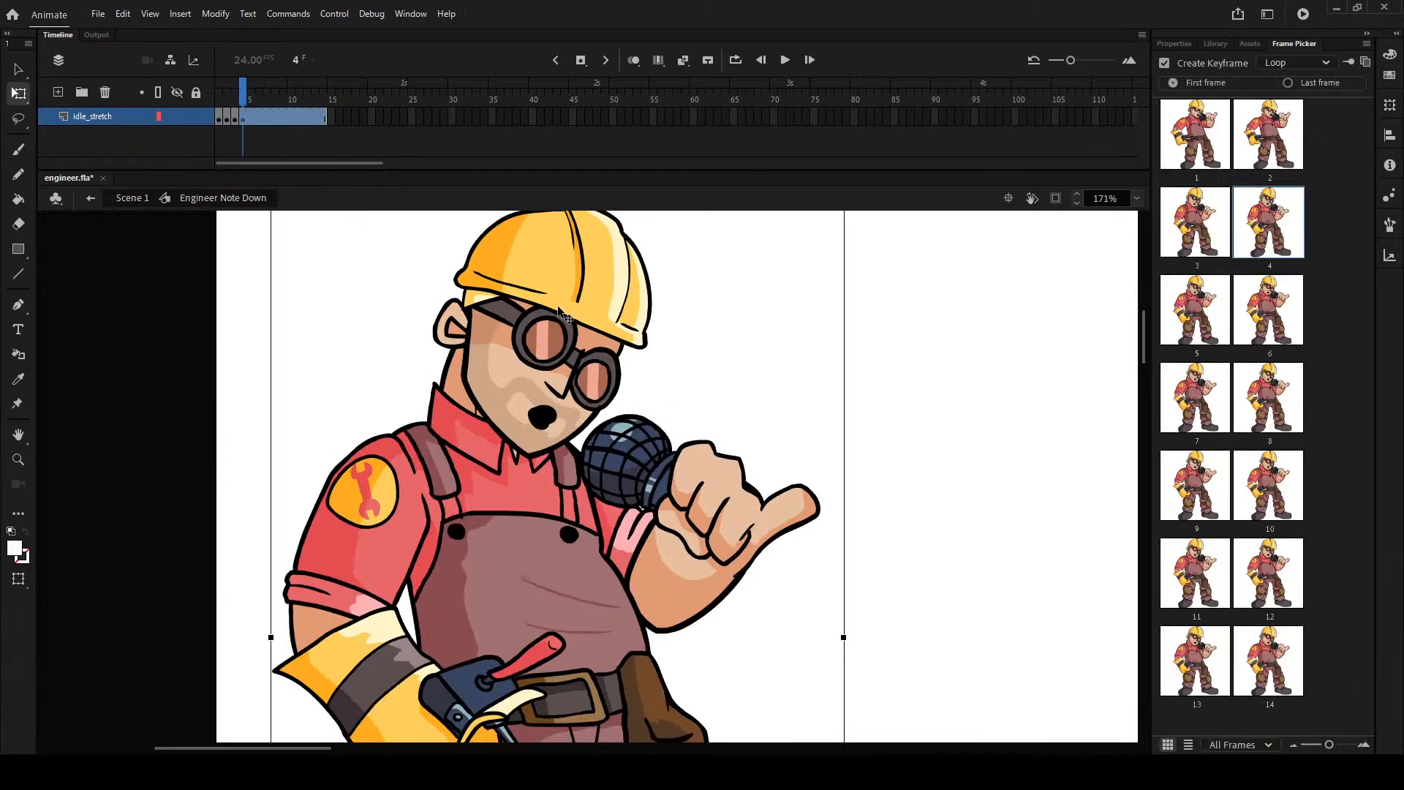
double_click(549, 232)
left_click_drag(244, 94, 308, 106)
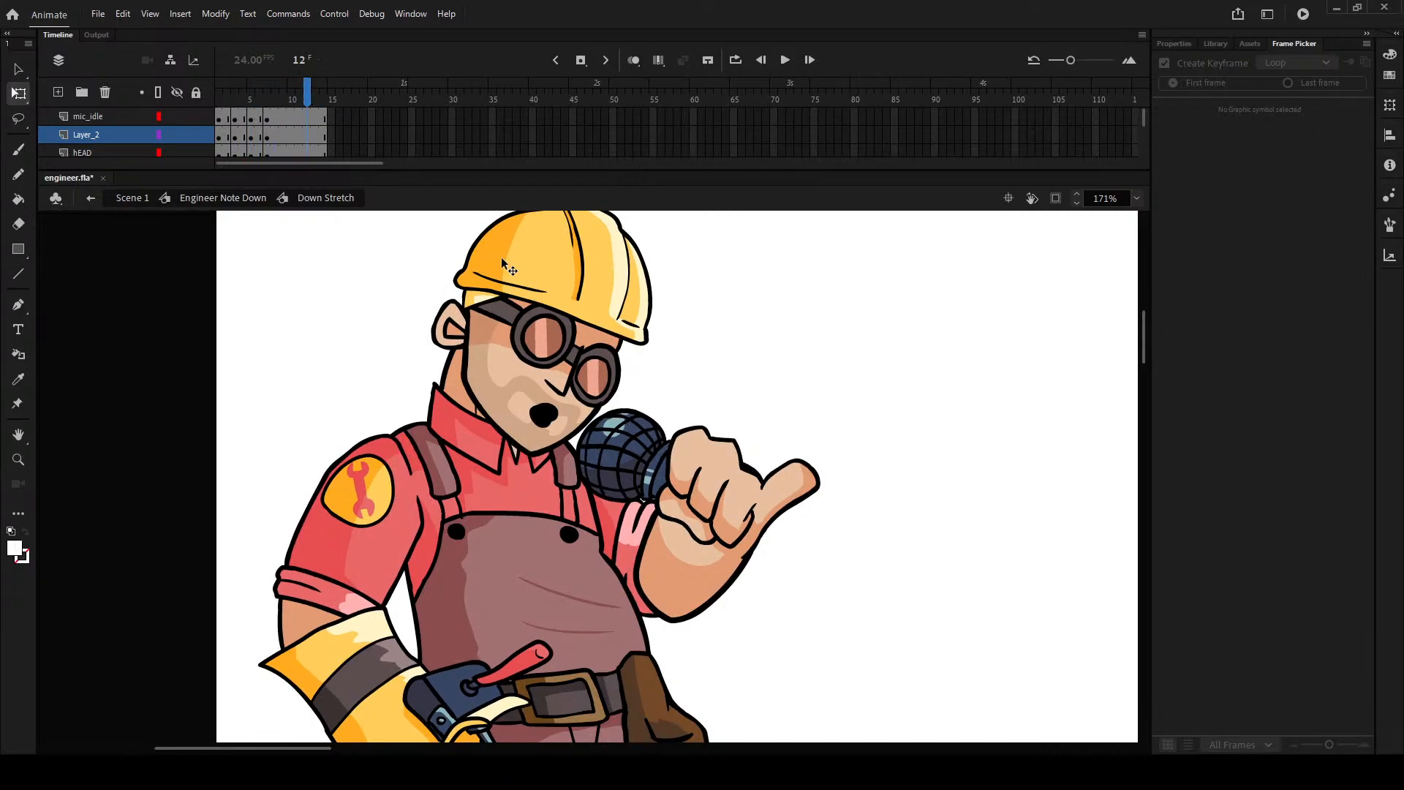
- Return to Engineer Note Down, play its animation from the first frame, and exit to Scene 1
double_click(775, 313)
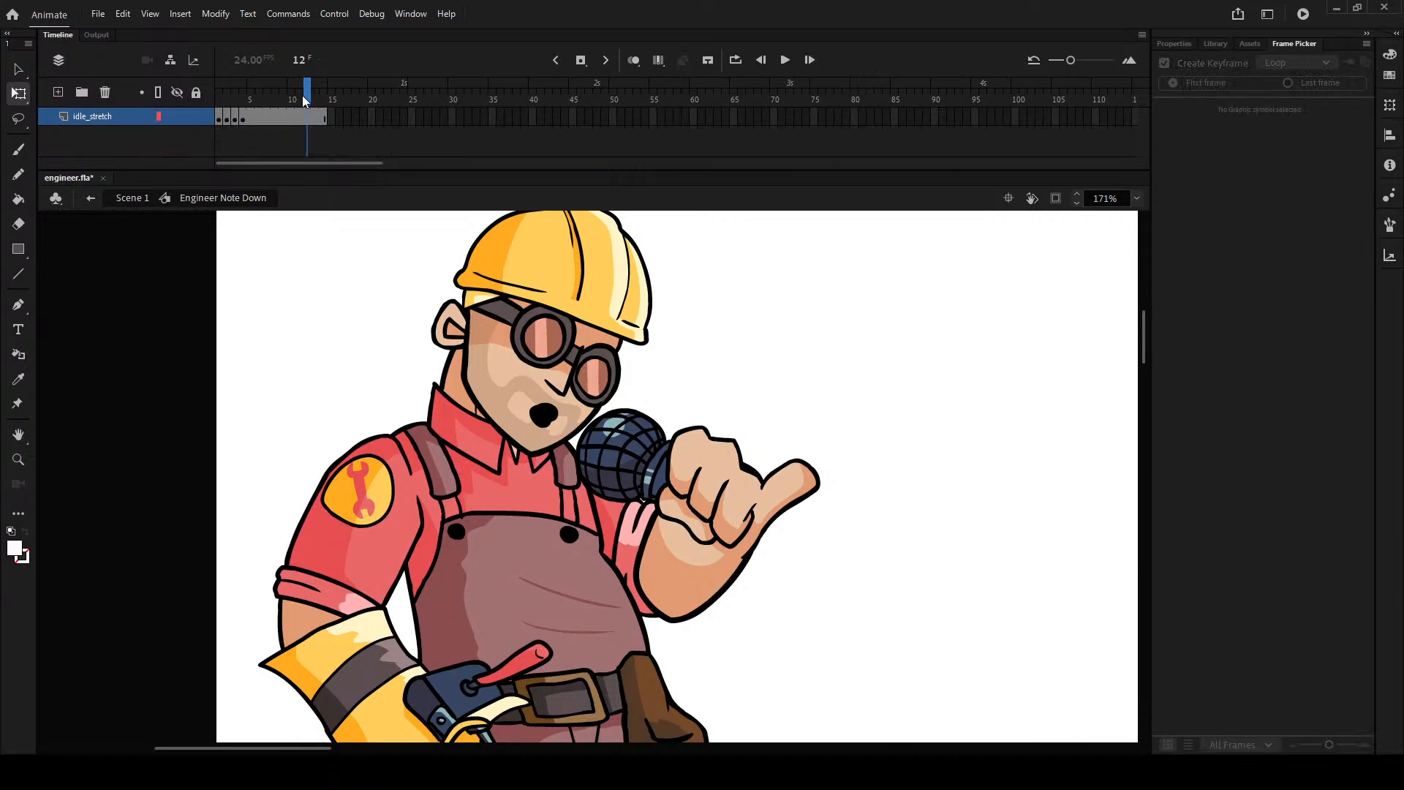
left_click_drag(299, 105, 174, 83)
left_click(784, 60)
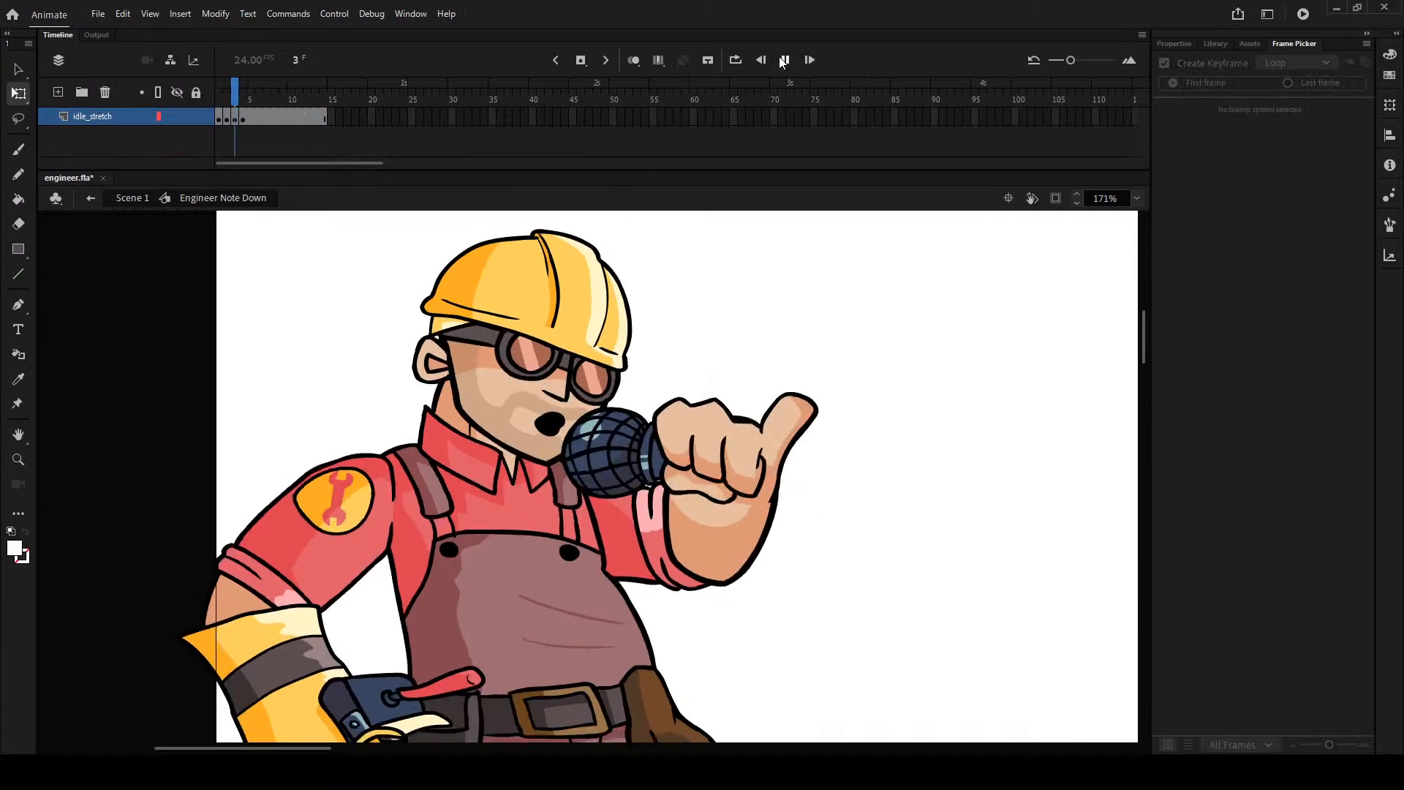
double_click(980, 339)
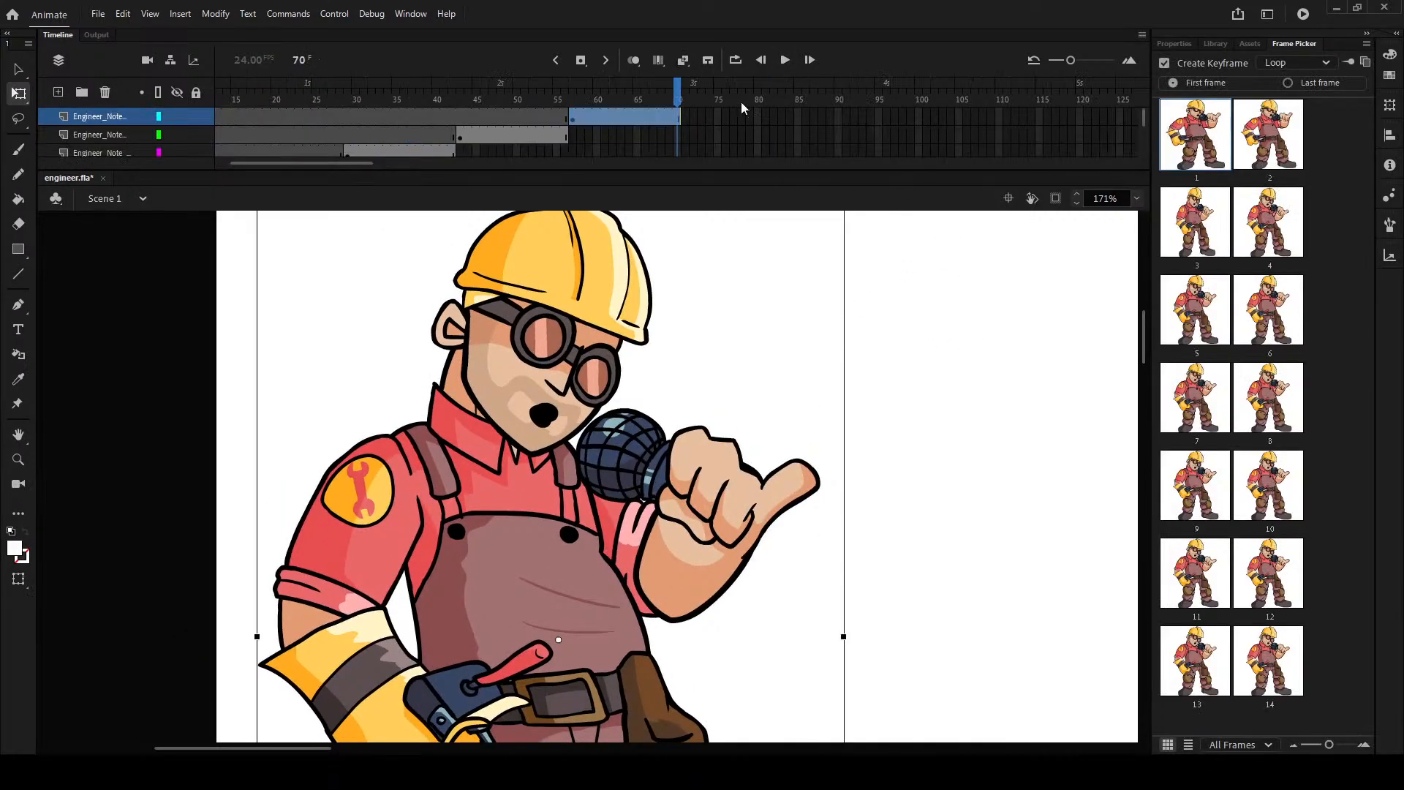
- Rewind the Scene 1 timeline to frame 1 and locate the sentry gun beside the engineer
left_click_drag(677, 94, 176, 110)
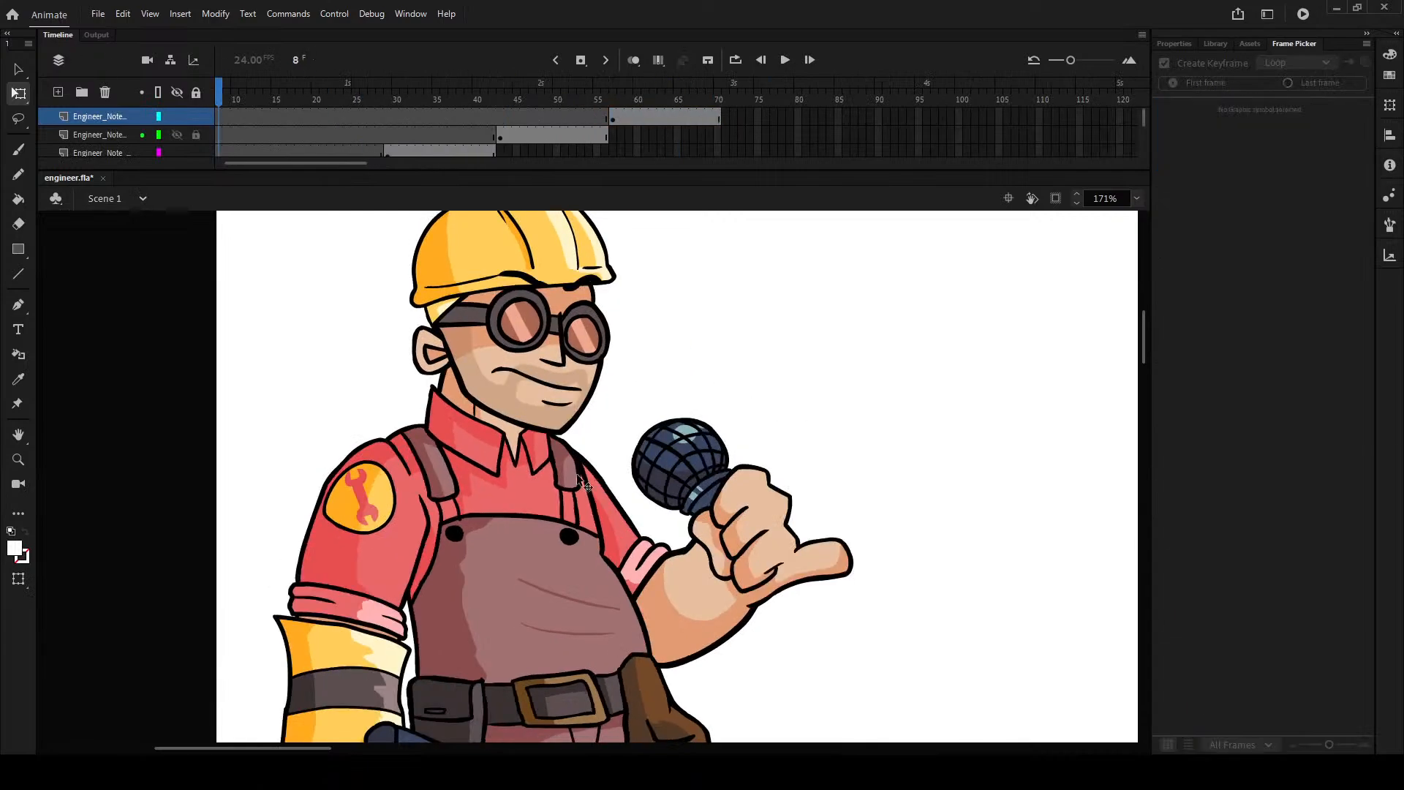
left_click_drag(736, 533, 322, 367)
left_click_drag(646, 444, 226, 370)
scroll(521, 410, "down", 4)
left_click_drag(529, 414, 123, 366)
left_click_drag(216, 91, 205, 93)
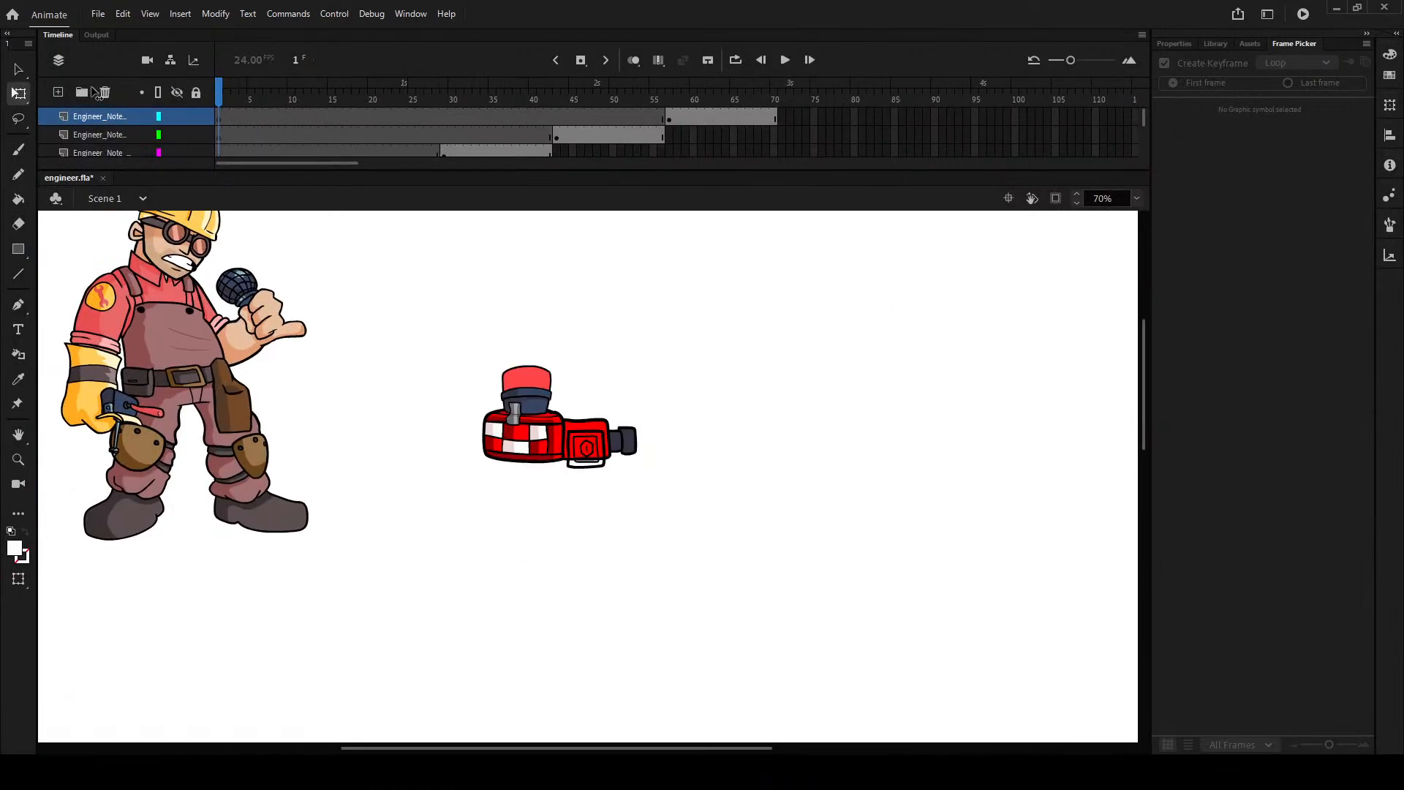
- Open the sentry head idle symbol nested inside the sentry gun idle symbol
scroll(508, 410, "up", 4)
scroll(543, 587, "down", 3)
scroll(582, 589, "up", 4)
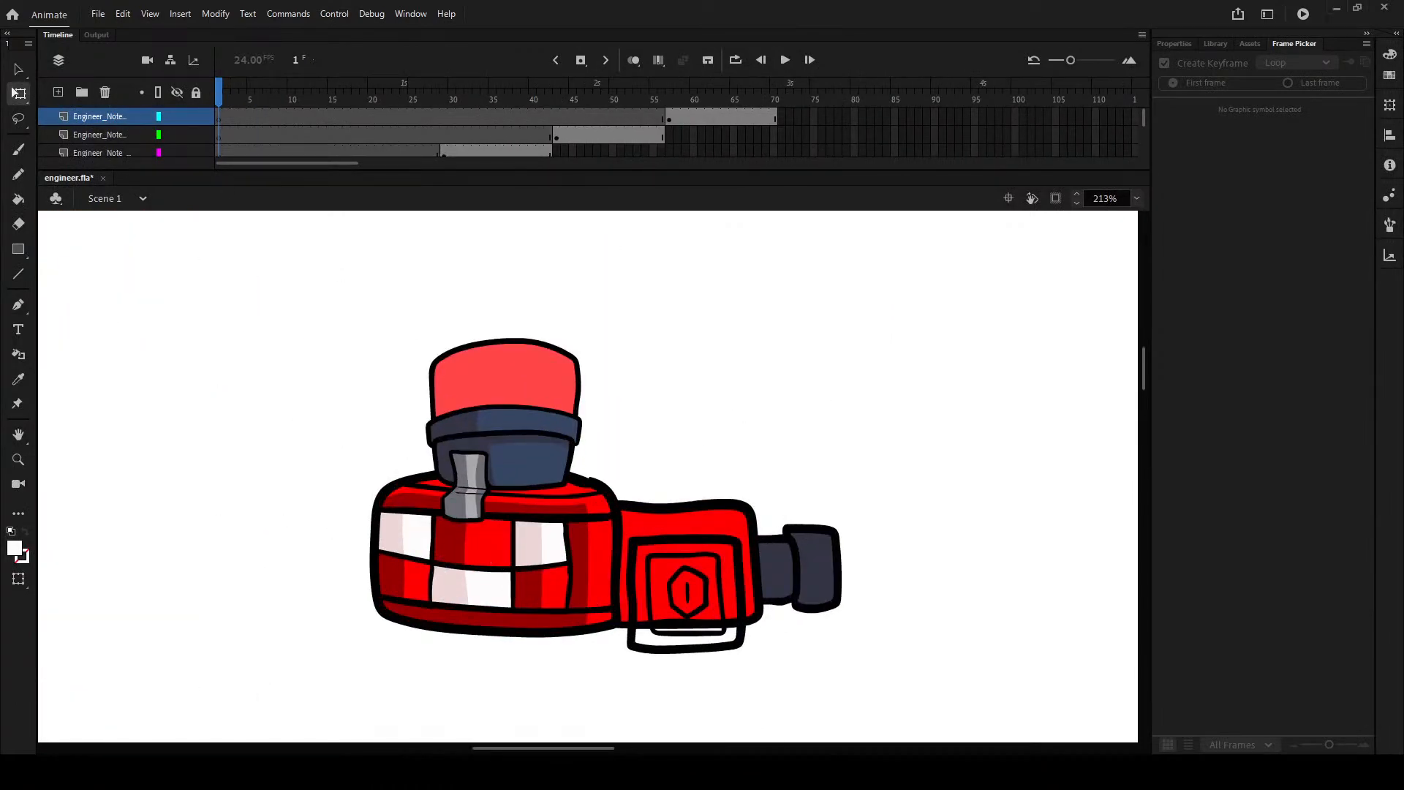
scroll(754, 550, "up", 5)
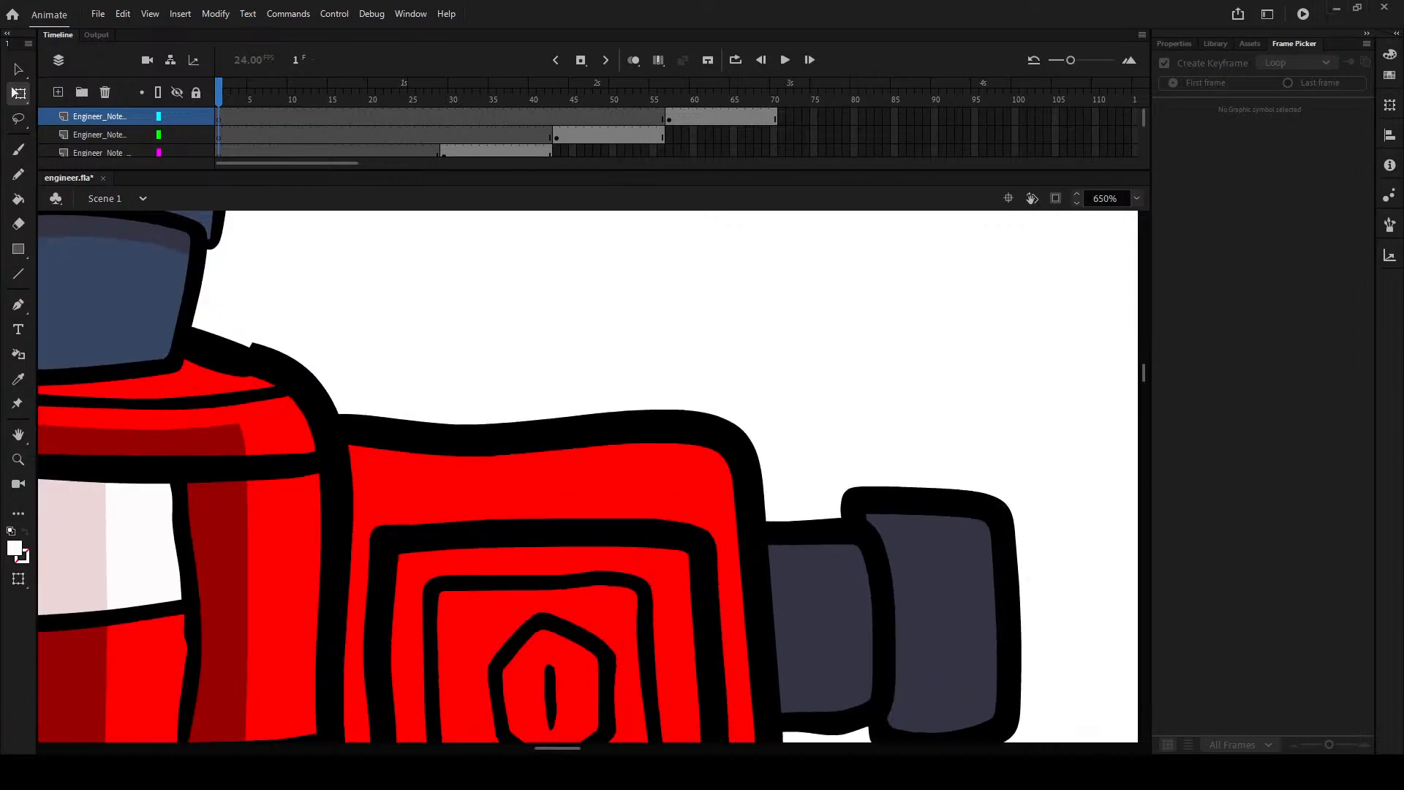
double_click(740, 448)
double_click(739, 449)
left_click(640, 471)
key("Escape")
- Fill the sentry's red barrel housing with the dark grey-blue sampled from the shaded part of the lamp base
scroll(638, 471, "down", 2)
key("o")
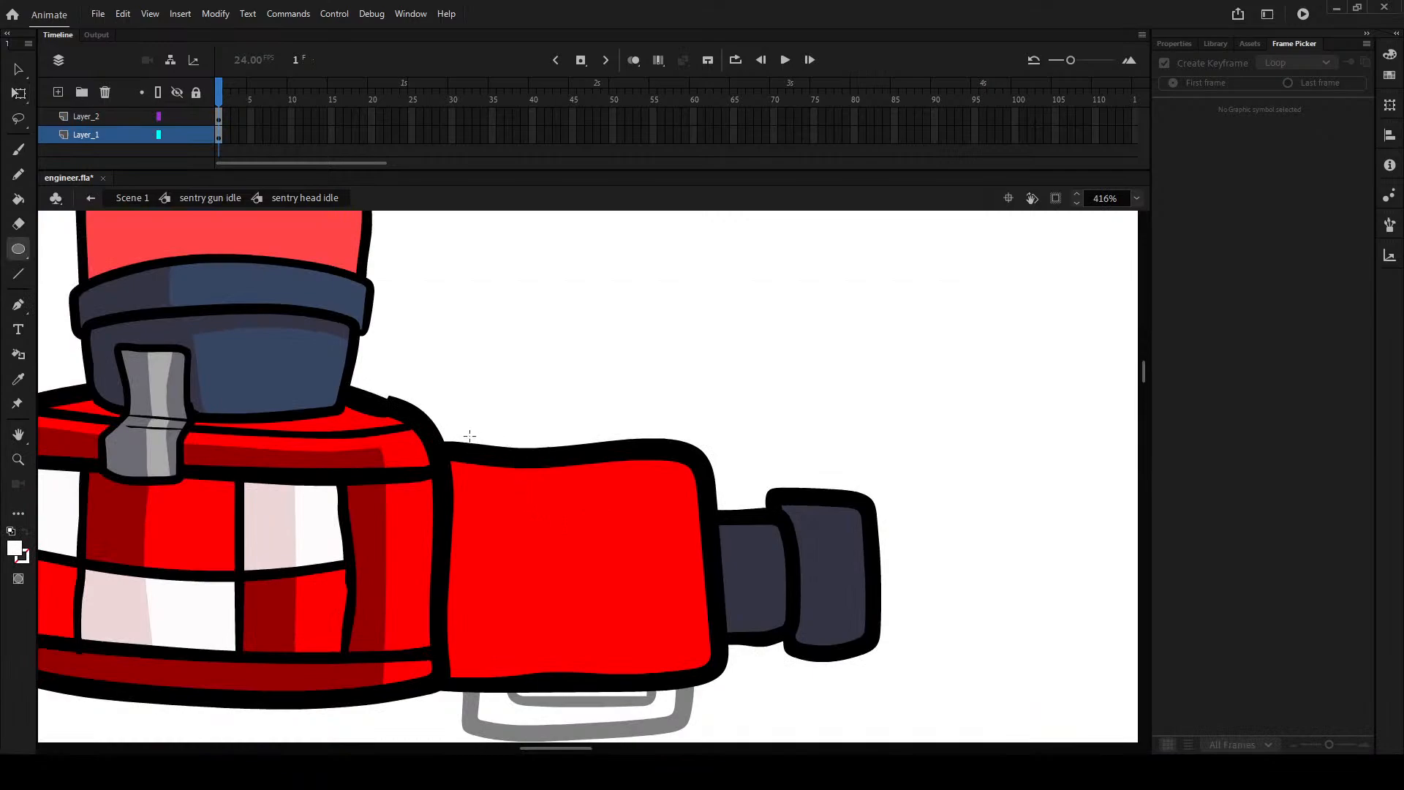
key("p")
key("i")
left_click(184, 338)
left_click(572, 527)
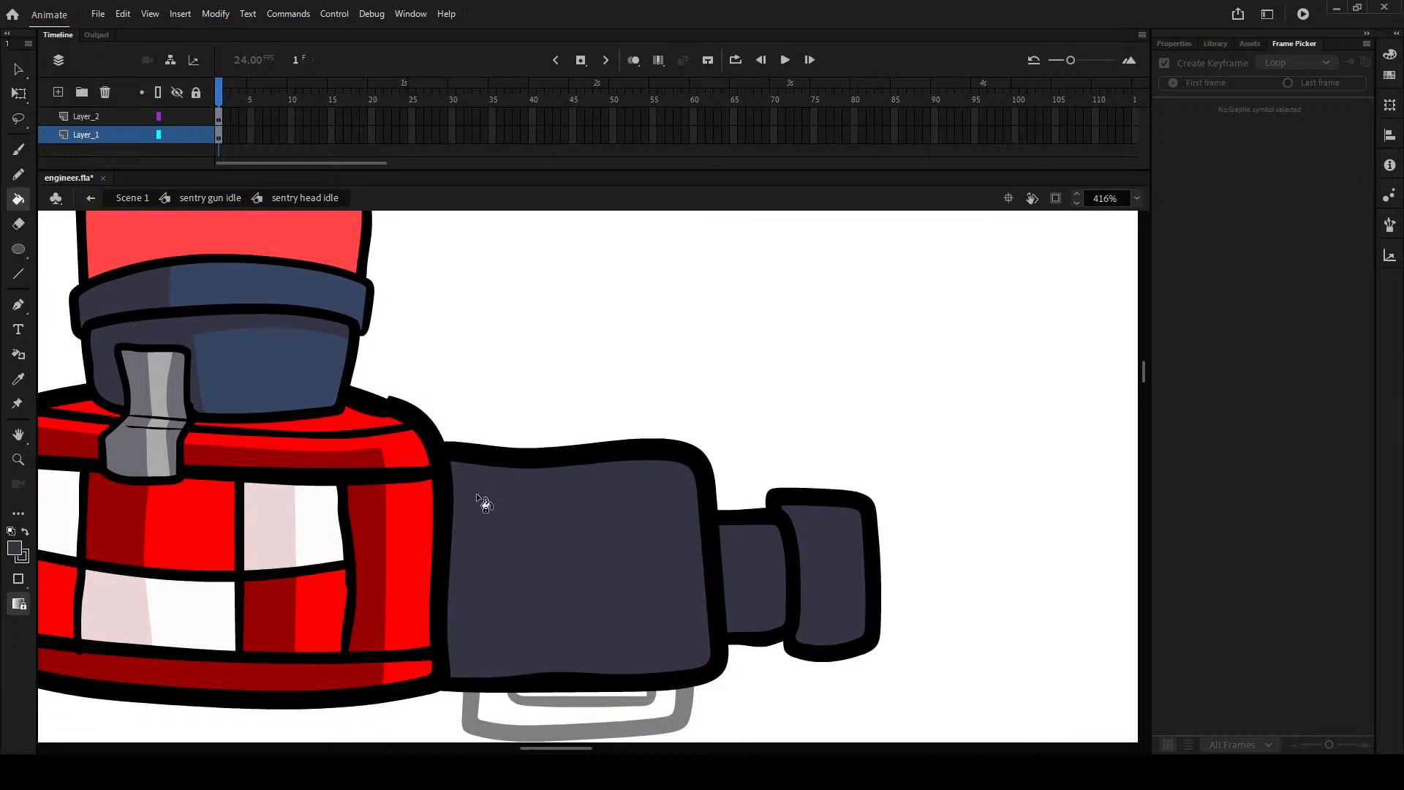
- Draw Pencil lines marking the shading boundaries across the barrel housing and the two muzzle sections
key("y")
mouse_move(521, 452)
left_mouse_down()
mouse_move(518, 572)
mouse_move(560, 605)
mouse_move(730, 606)
left_mouse_up()
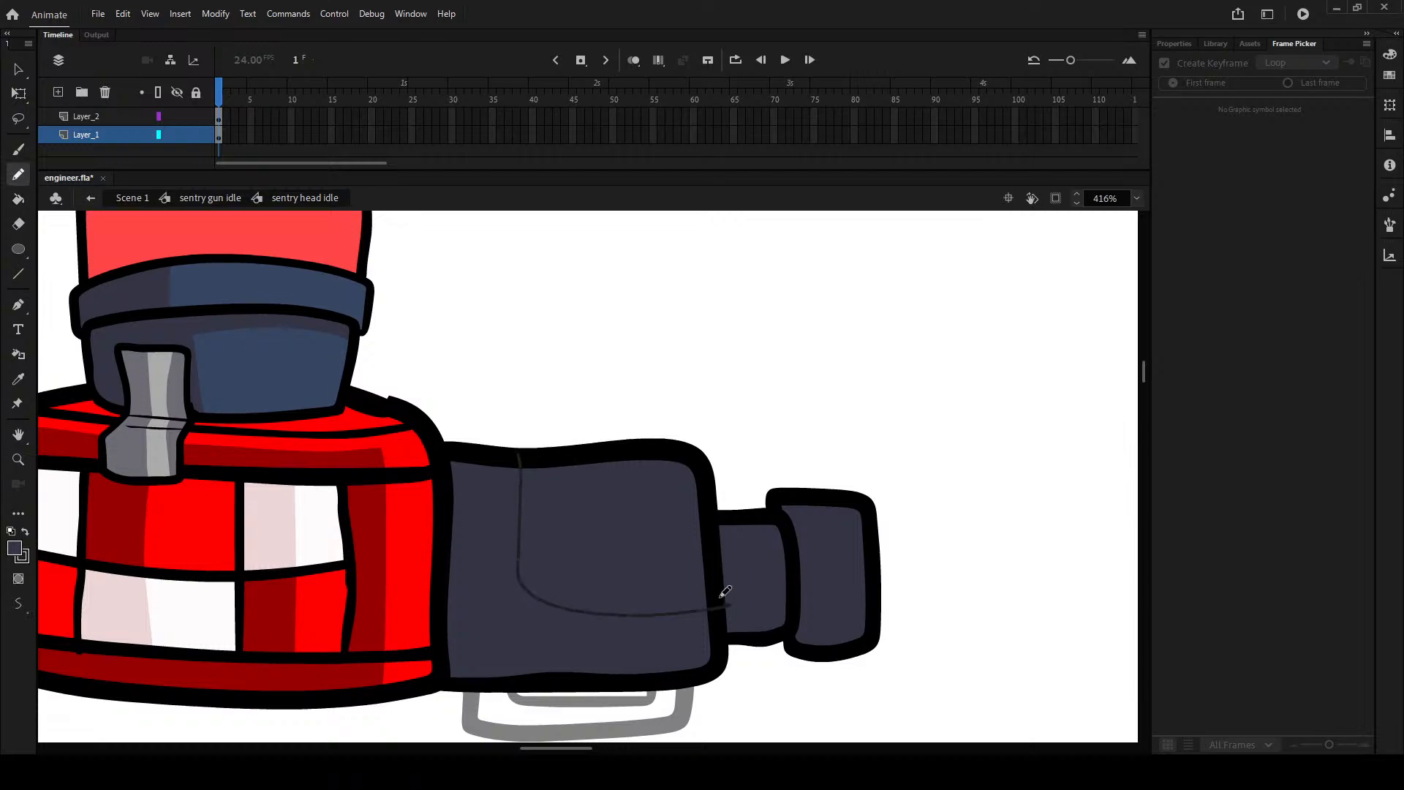
left_click_drag(736, 506, 741, 673)
left_click_drag(809, 488, 812, 684)
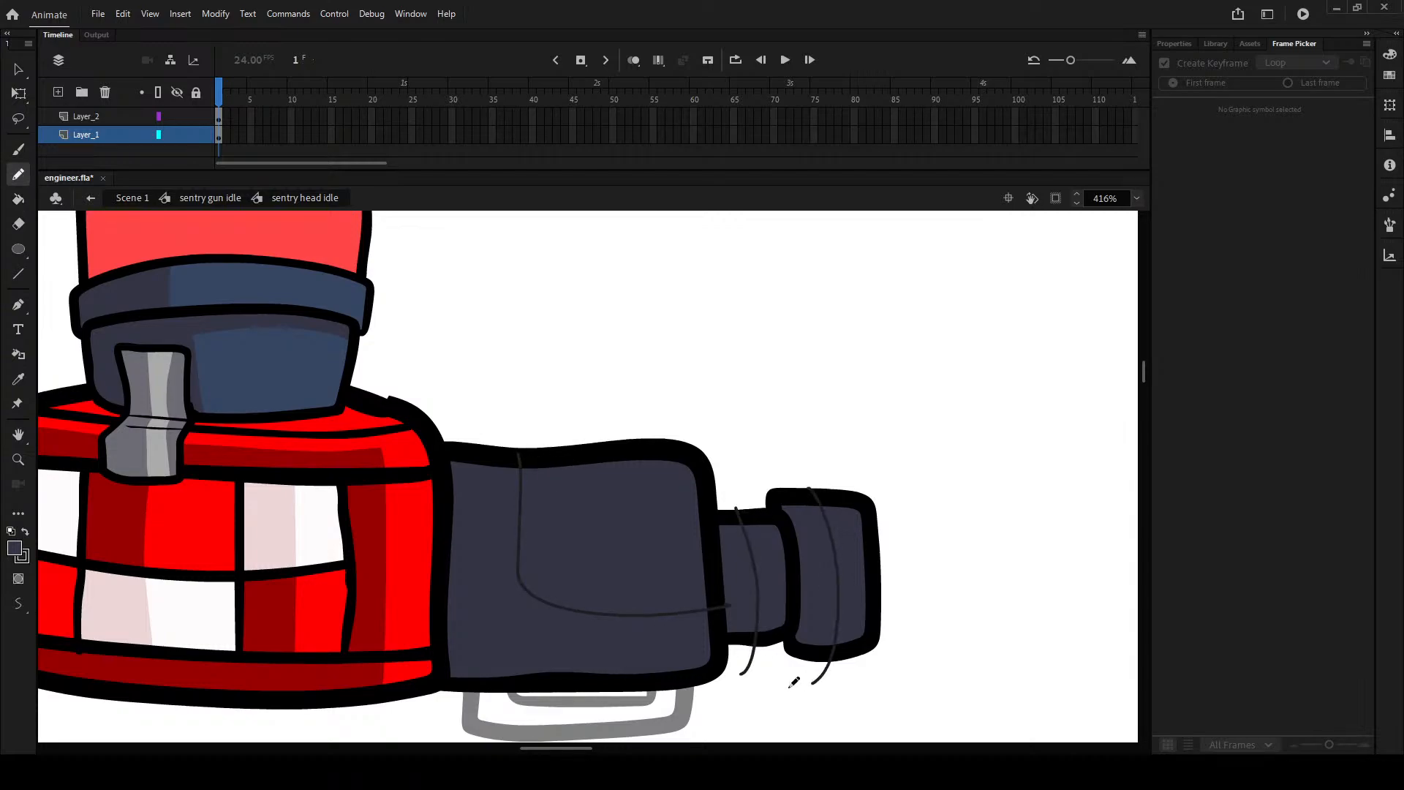
- Fill the lit areas of the barrel housing and both muzzle sections with the lighter blue sampled from the lamp base
key("i")
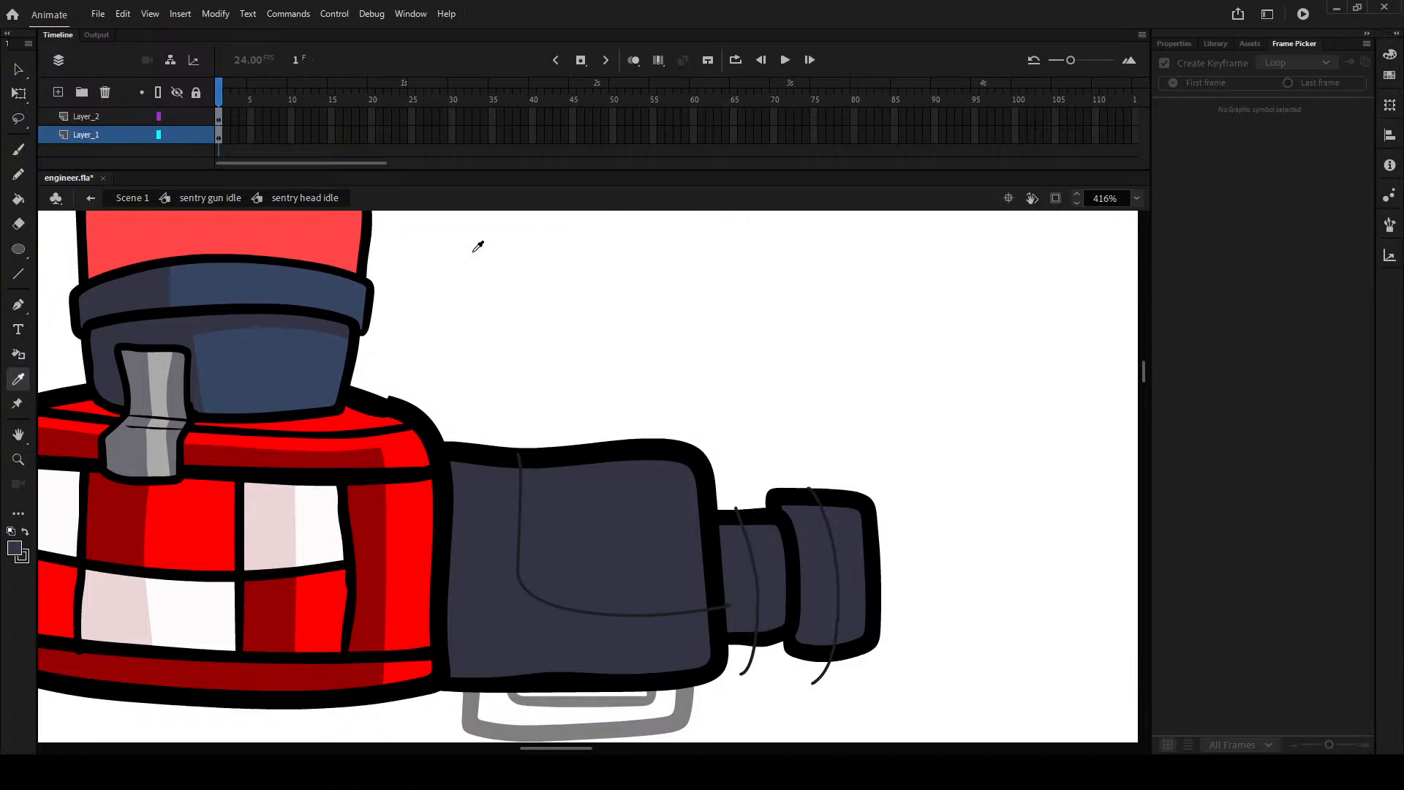
left_click(278, 357)
left_click(613, 547)
left_click(779, 582)
left_click(850, 585)
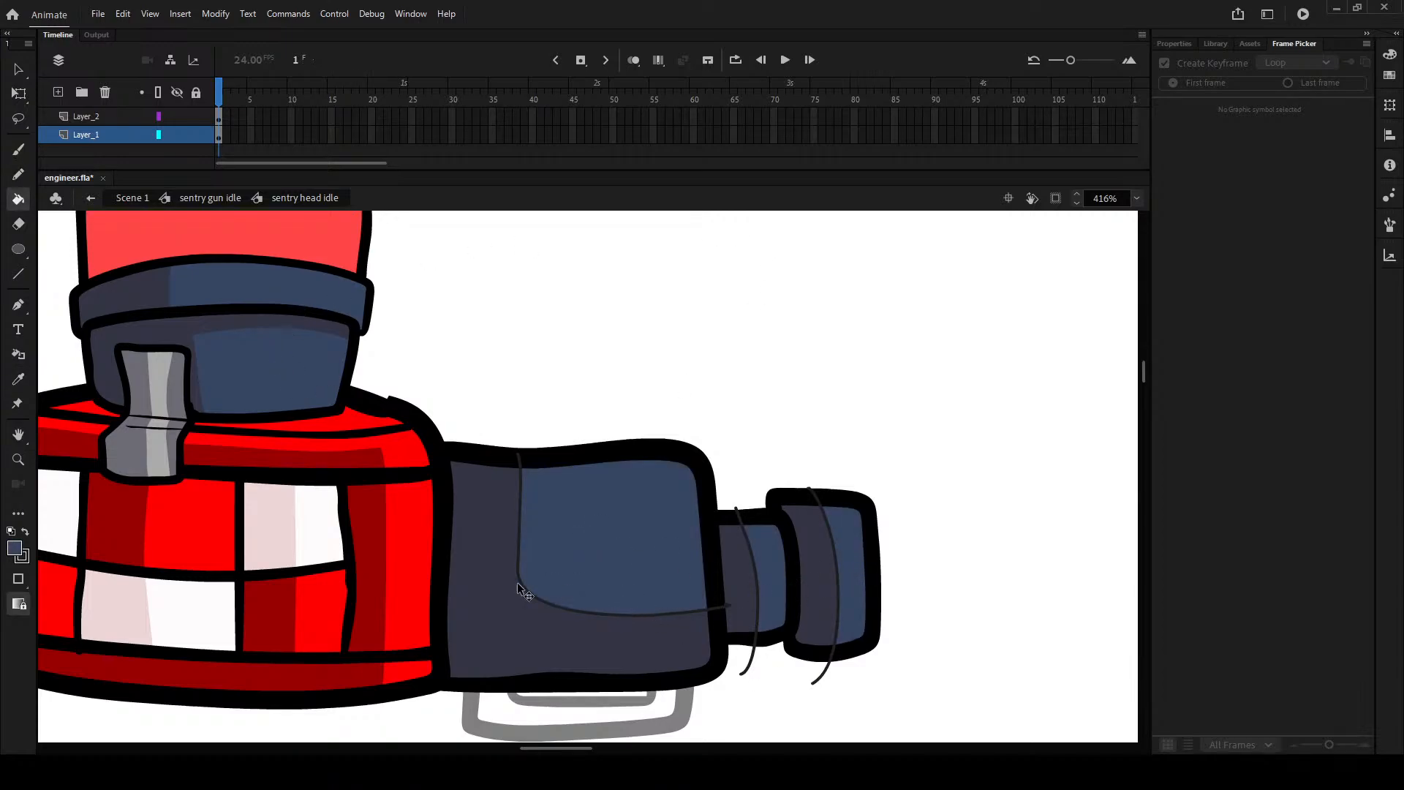
- Select all of the sentry head artwork and set its stroke to none to remove the shading guide lines
key("ctrl+a")
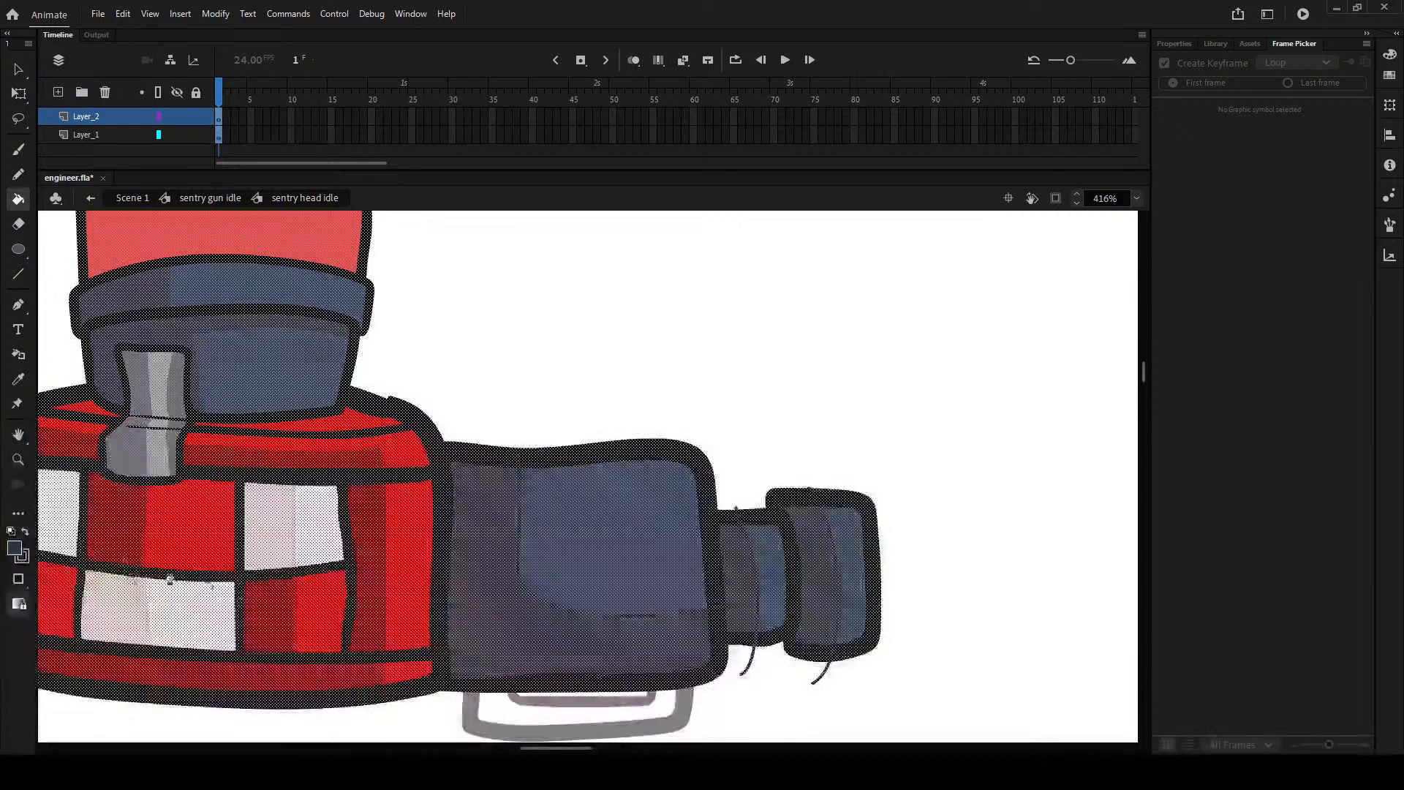
left_click(23, 558)
left_click(271, 587)
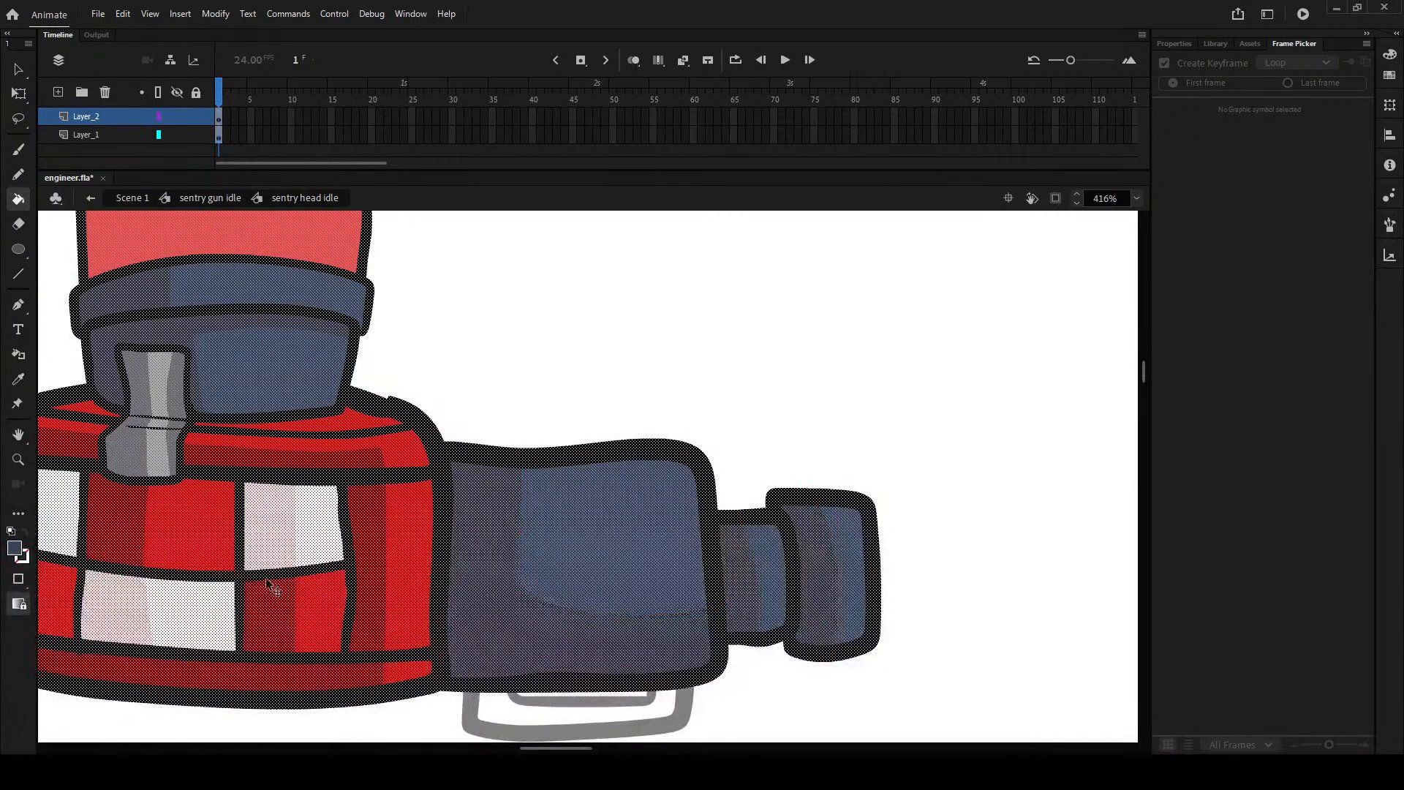
key("Escape")
- Draw a curved Pencil line across the red lamp to mark off its right-hand highlight, redoing the first attempt
scroll(438, 556, "down", 4)
scroll(455, 539, "up", 2)
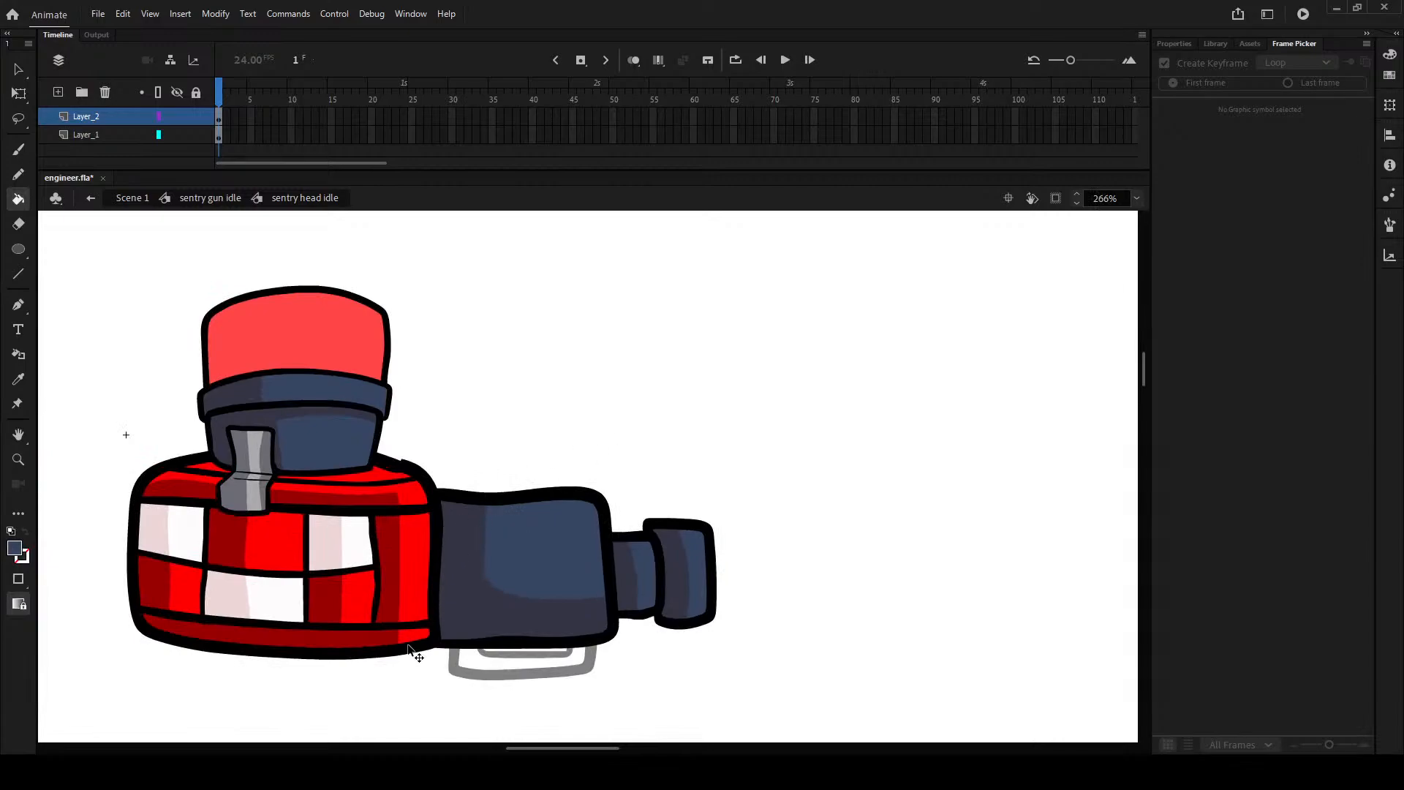
scroll(409, 646, "up", 1)
left_click_drag(295, 393, 594, 607)
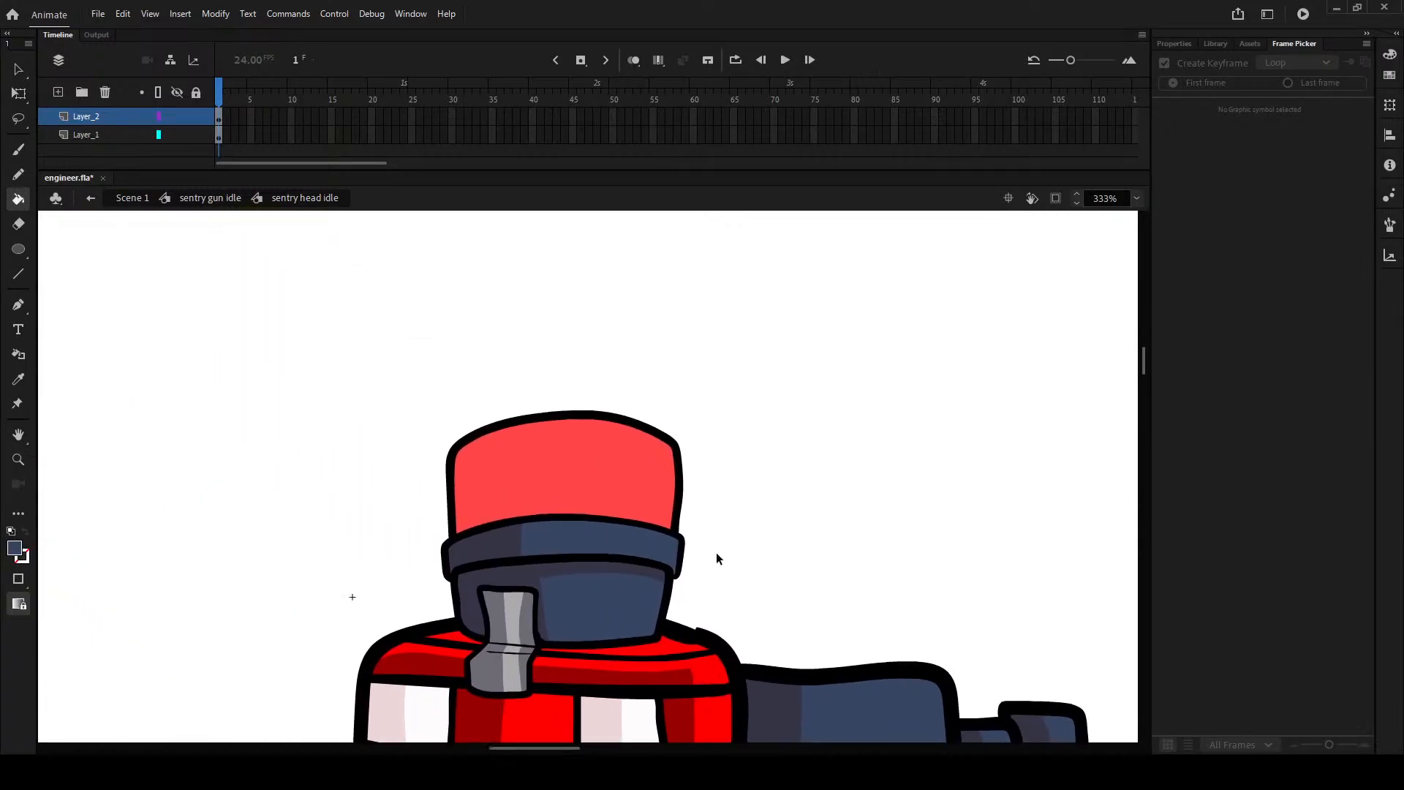
scroll(694, 533, "up", 4)
left_click_drag(379, 520, 577, 630)
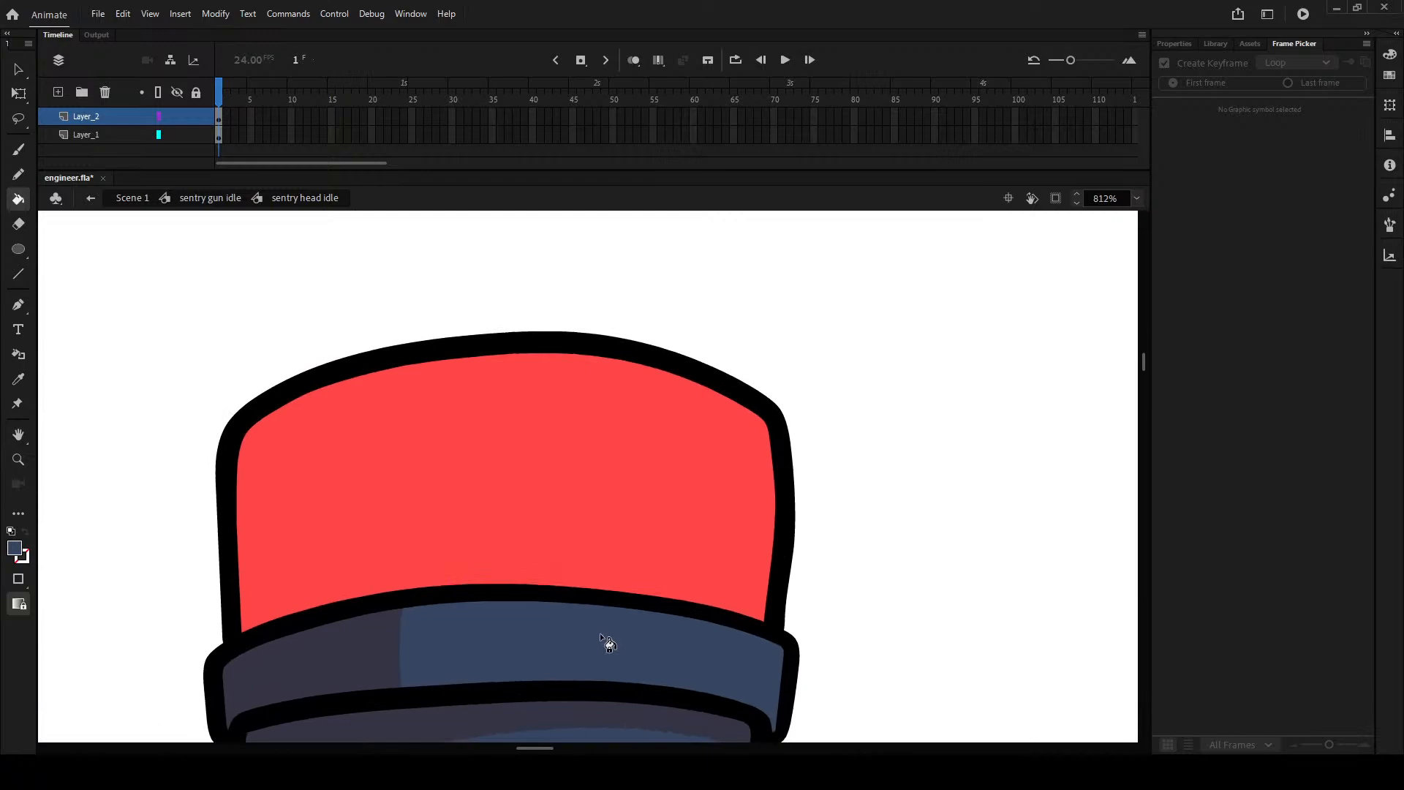
key("shift+y")
mouse_move(665, 606)
left_mouse_down()
mouse_move(668, 453)
mouse_move(344, 356)
left_mouse_up()
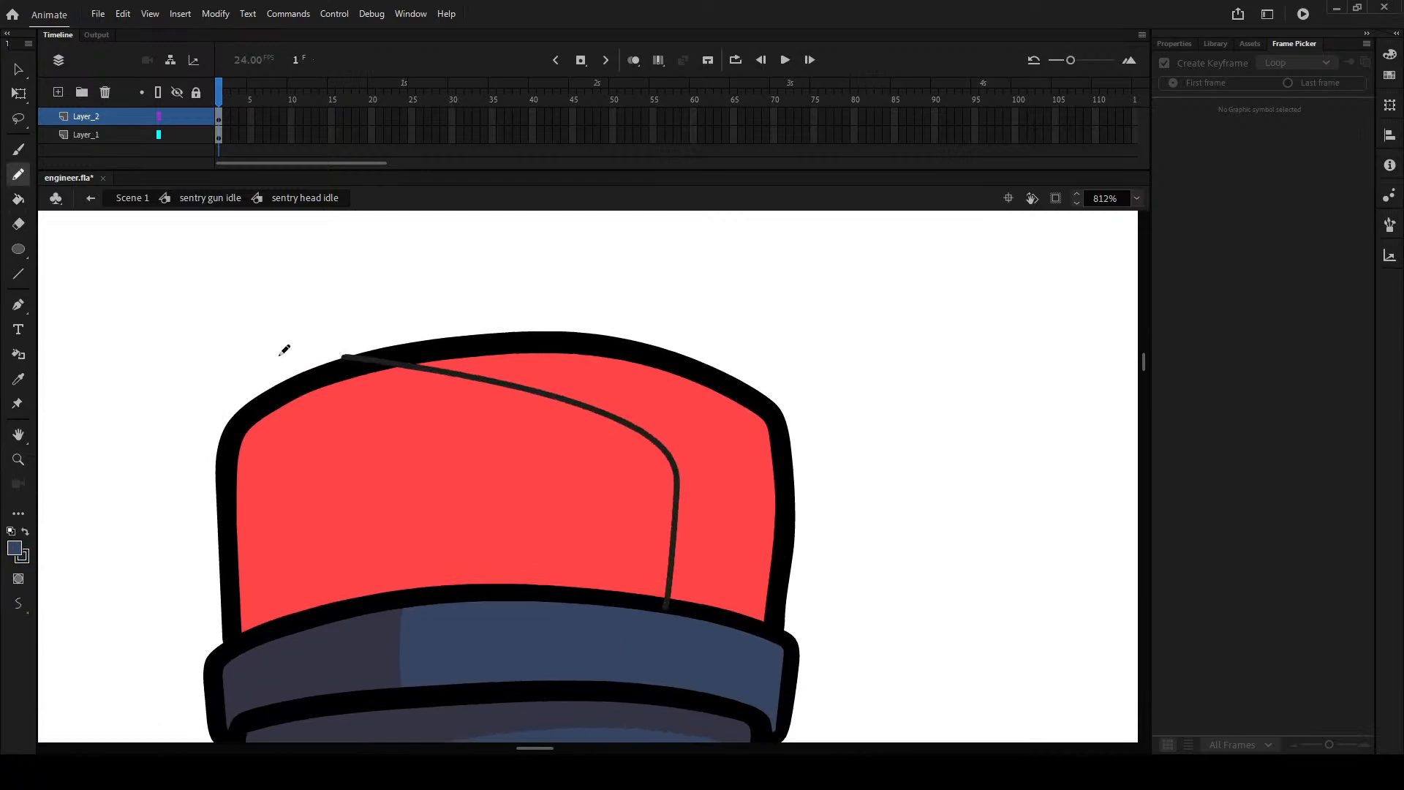
key("ctrl+z")
mouse_move(657, 622)
left_mouse_down()
mouse_move(668, 460)
mouse_move(381, 349)
mouse_move(313, 356)
left_mouse_up()
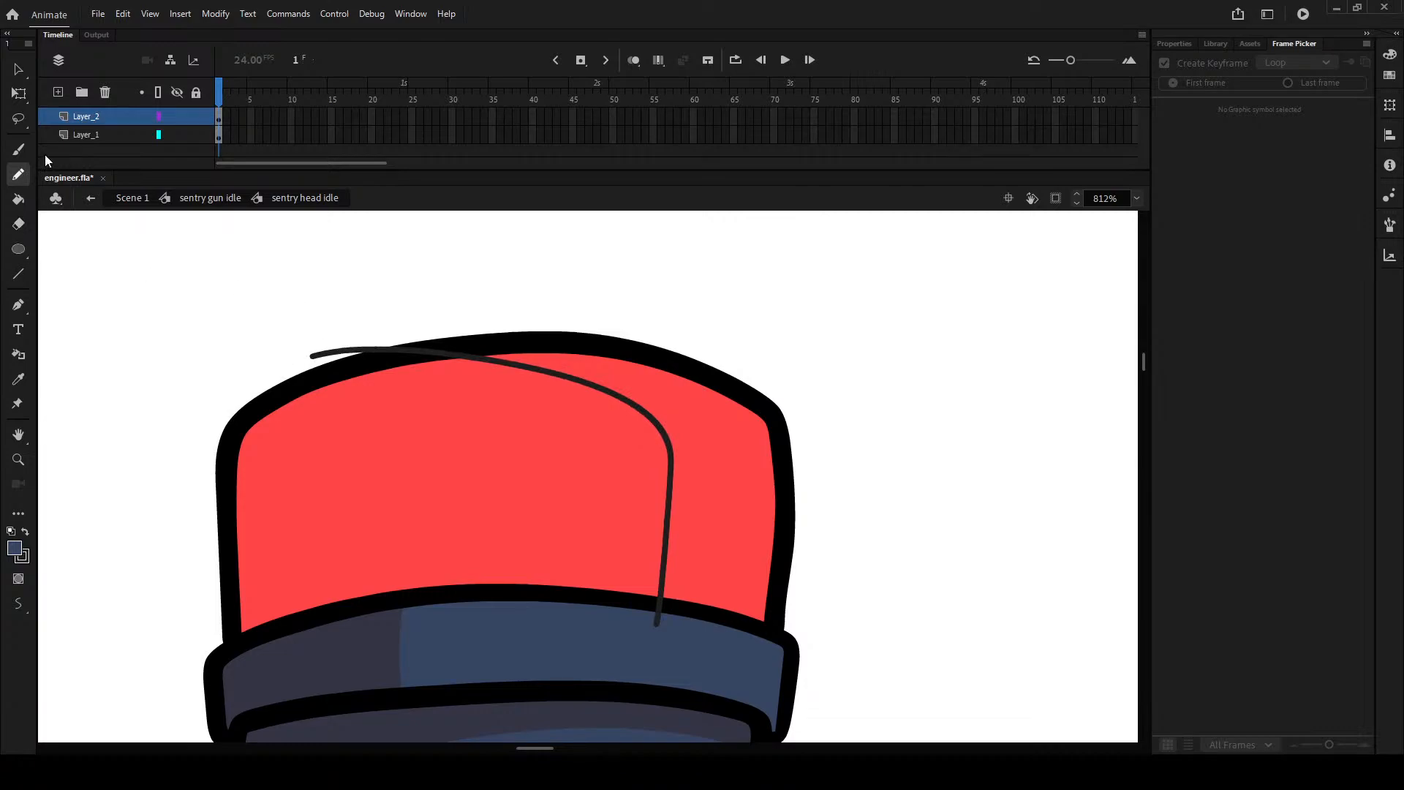
- Fill the lamp's right-hand highlight area with light pink
left_click(18, 199)
left_click(272, 530)
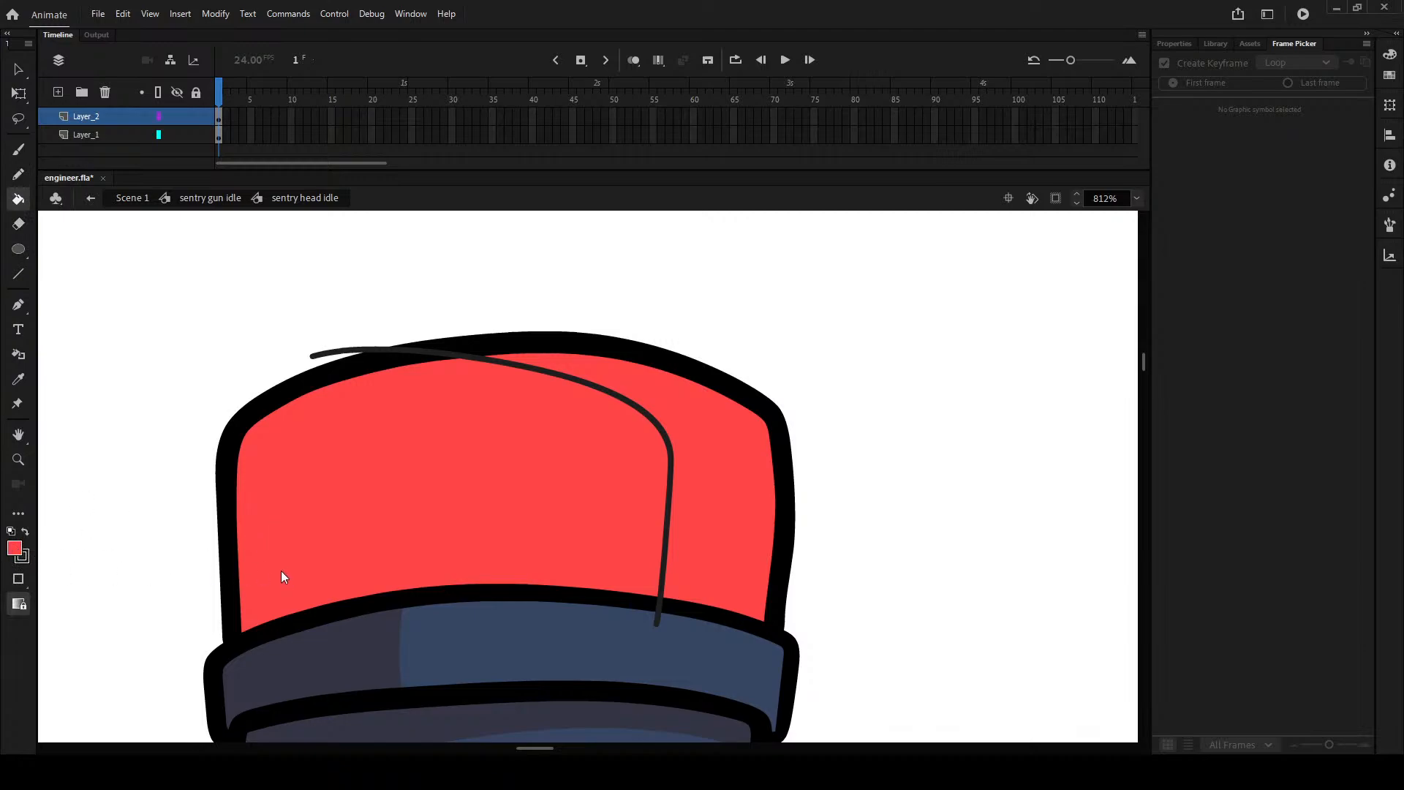
left_click(682, 417)
- Outline a narrow highlight along the lamp's left edge and a curved glint near its upper right with the Pencil
scroll(432, 607, "down", 3)
scroll(426, 618, "up", 4)
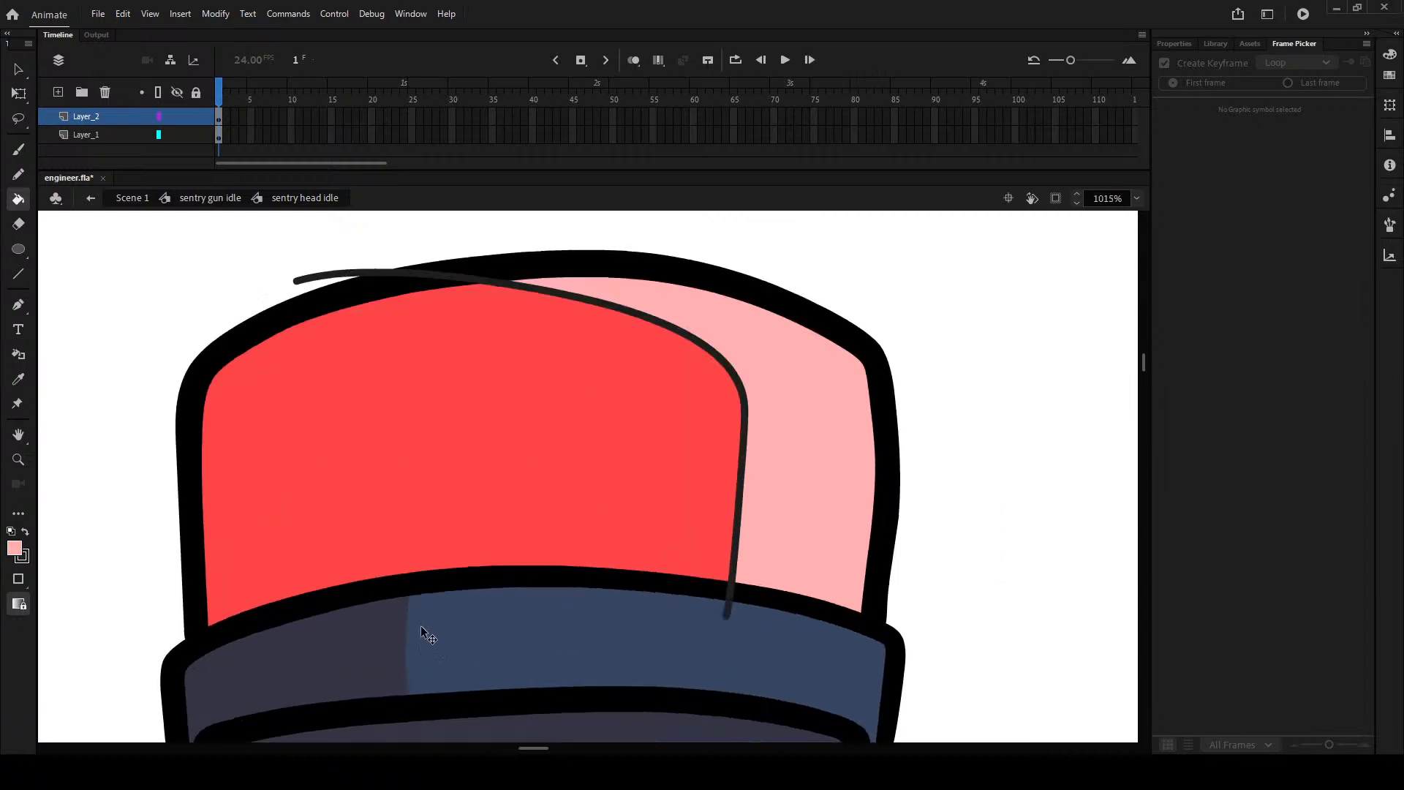
key("shift+y")
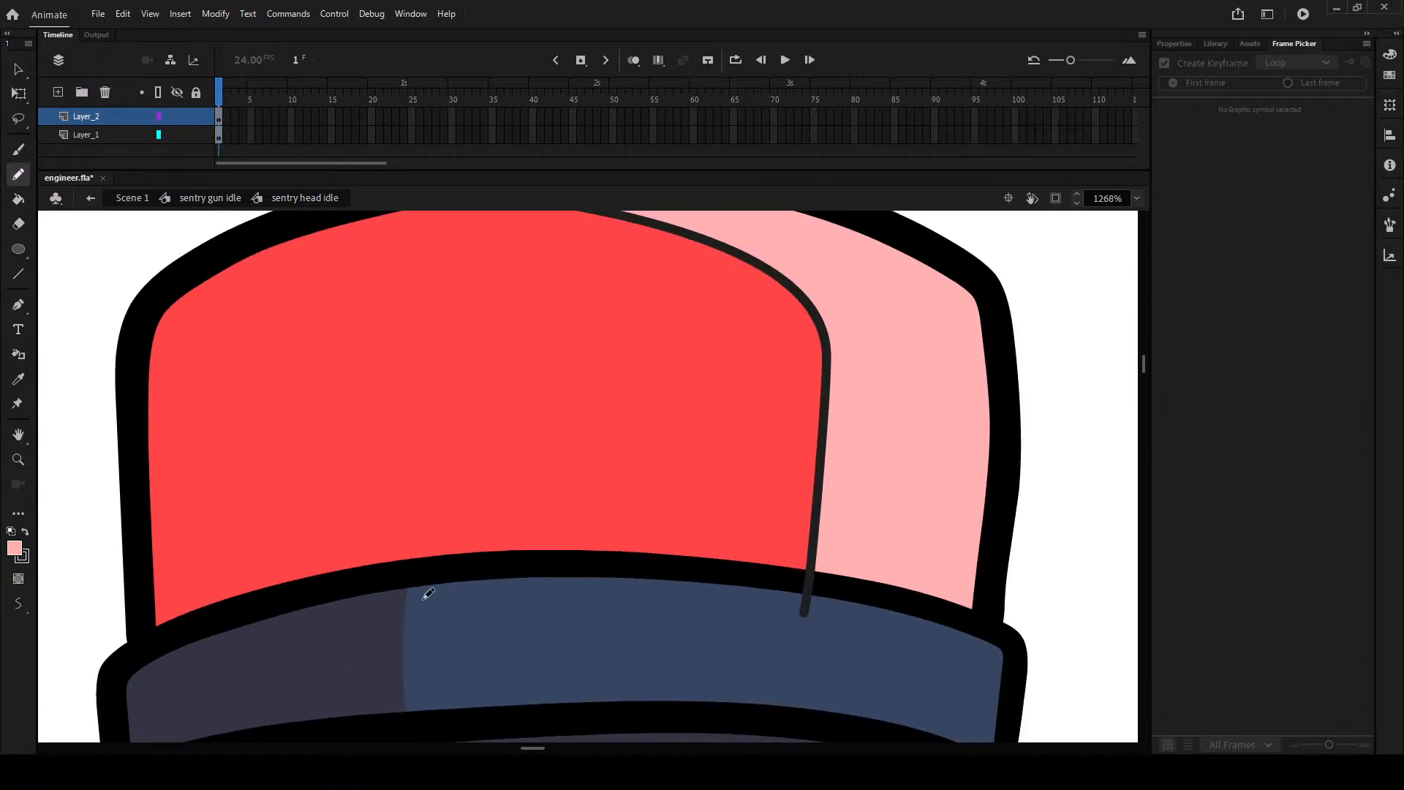
mouse_move(271, 597)
left_mouse_down()
mouse_move(407, 486)
mouse_move(348, 568)
left_mouse_up()
key("ctrl+z")
mouse_move(270, 596)
left_mouse_down()
mouse_move(273, 476)
mouse_move(376, 567)
left_mouse_up()
key("ctrl+z")
mouse_move(212, 605)
left_mouse_down()
mouse_move(201, 464)
mouse_move(218, 459)
left_mouse_up()
mouse_move(212, 605)
left_mouse_down()
mouse_move(197, 498)
mouse_move(227, 298)
mouse_move(173, 308)
mouse_move(125, 370)
left_mouse_up()
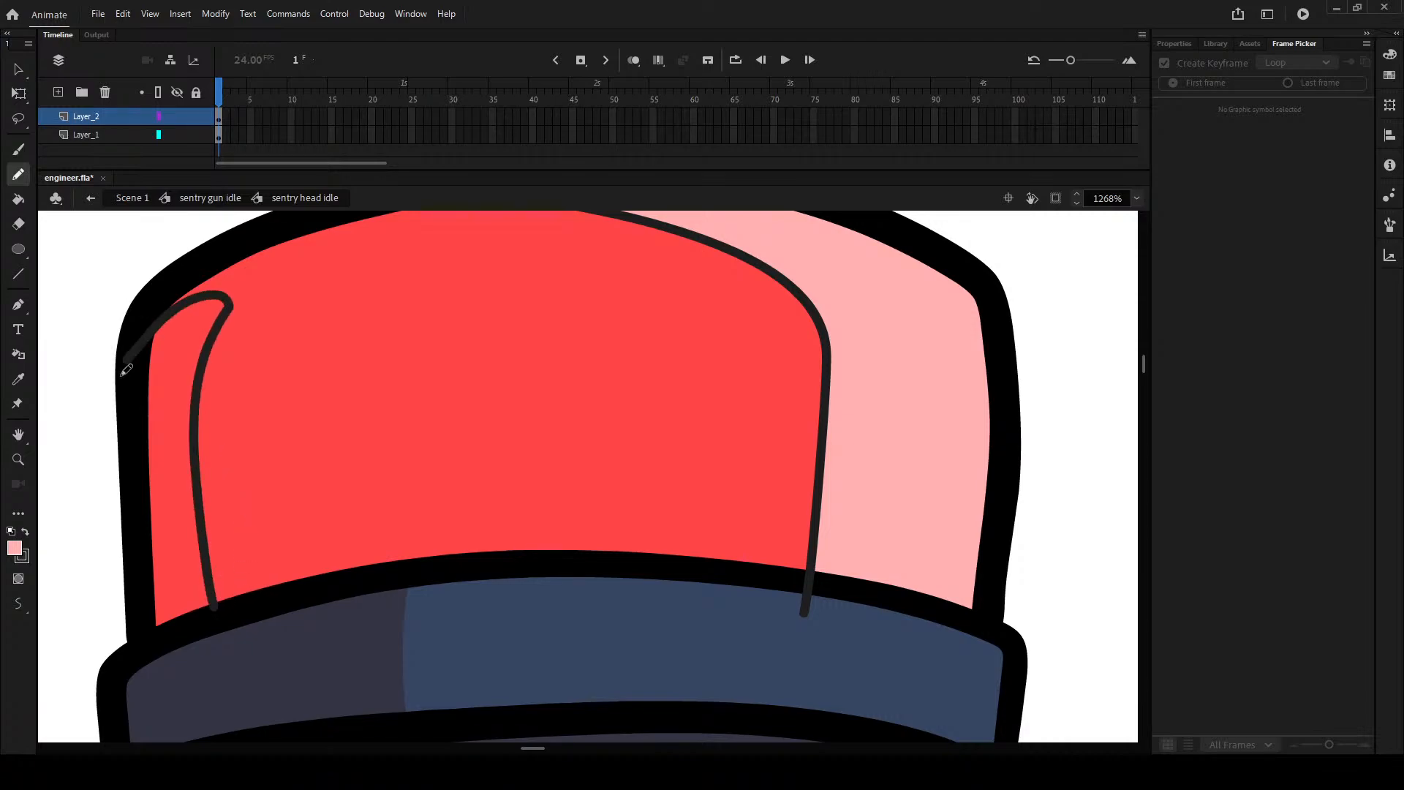
mouse_move(613, 262)
left_mouse_down()
mouse_move(547, 254)
mouse_move(662, 375)
mouse_move(708, 365)
mouse_move(641, 285)
left_mouse_up()
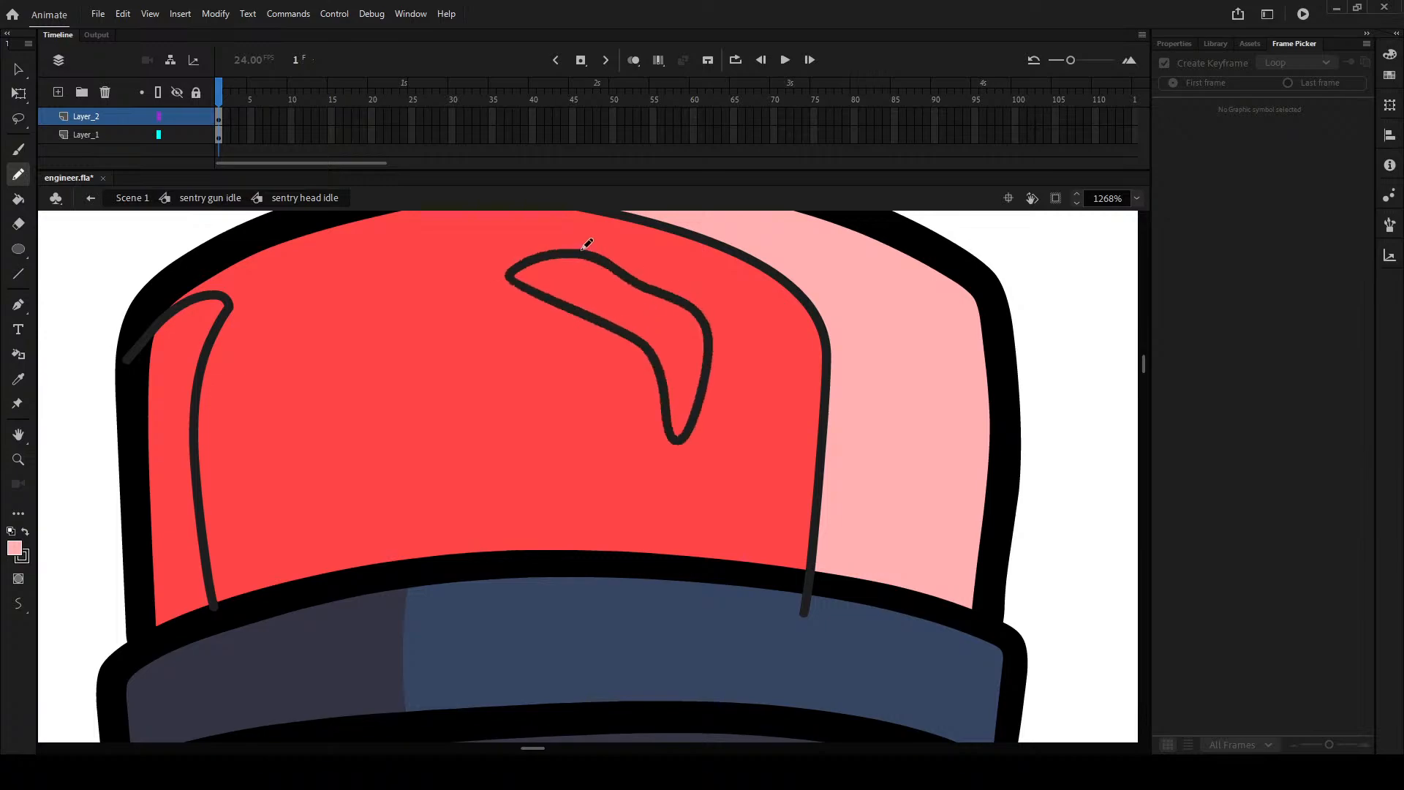
- Fill the lamp's left-edge highlight and curved glint with light pink, and remove the guide strokes from all artwork
key("k")
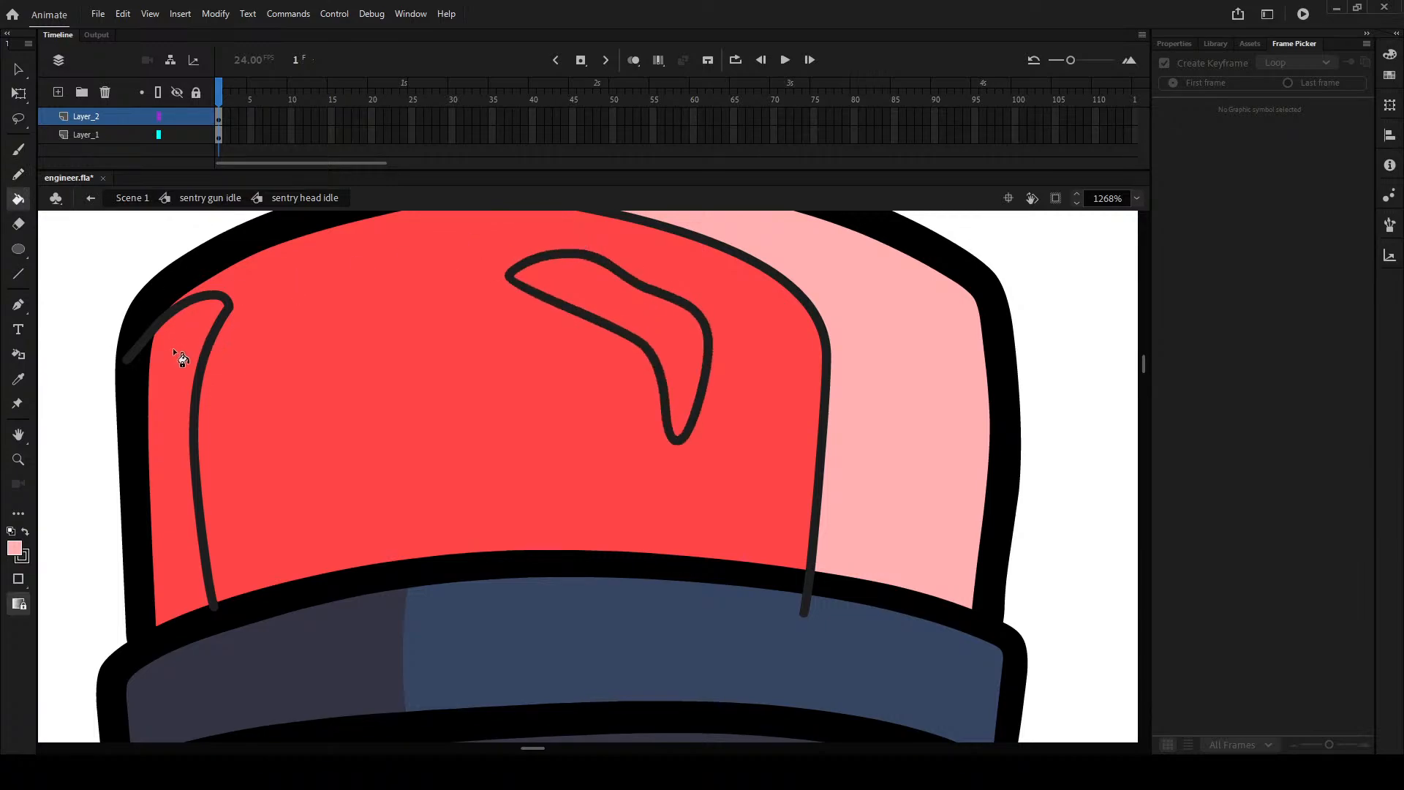
left_click(178, 343)
left_click(630, 313)
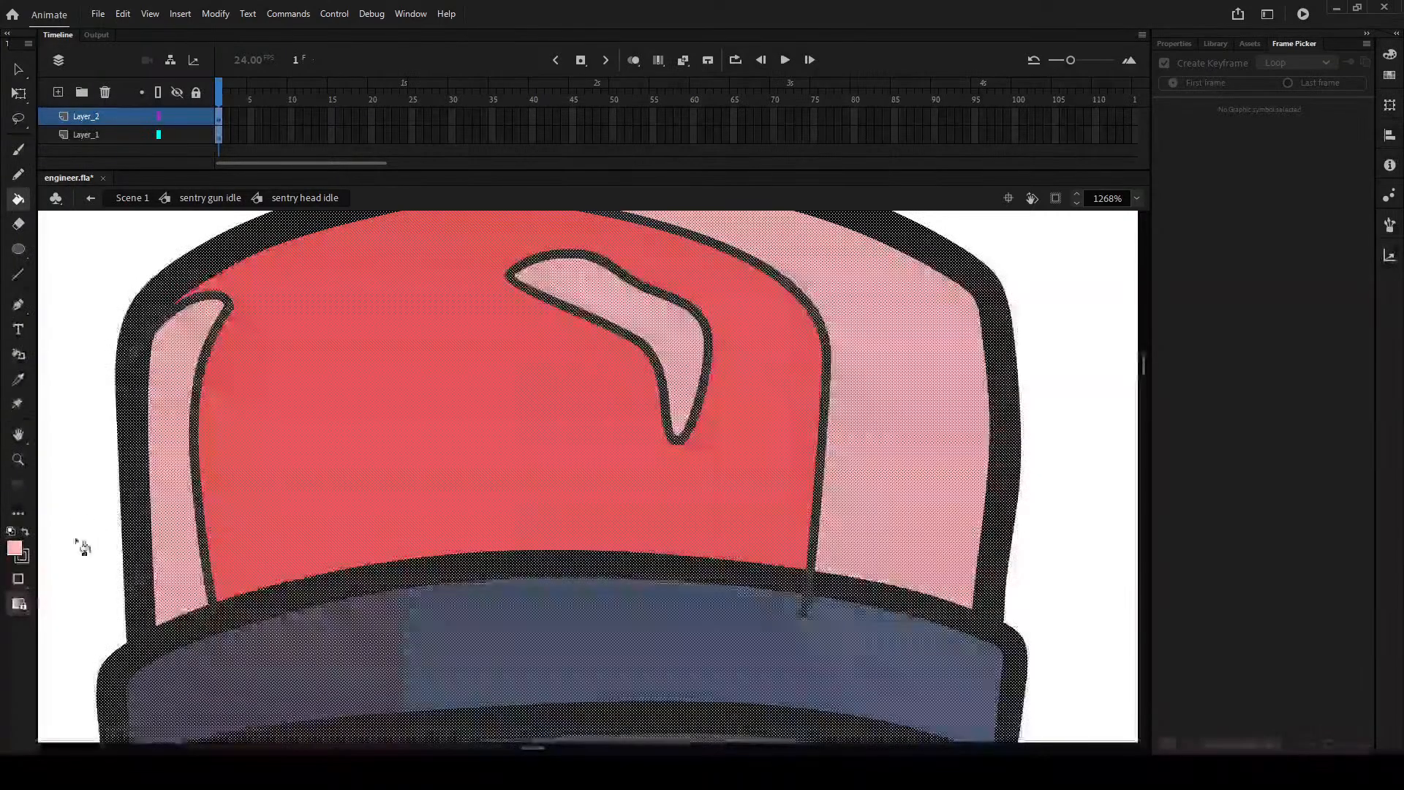
left_click(273, 580)
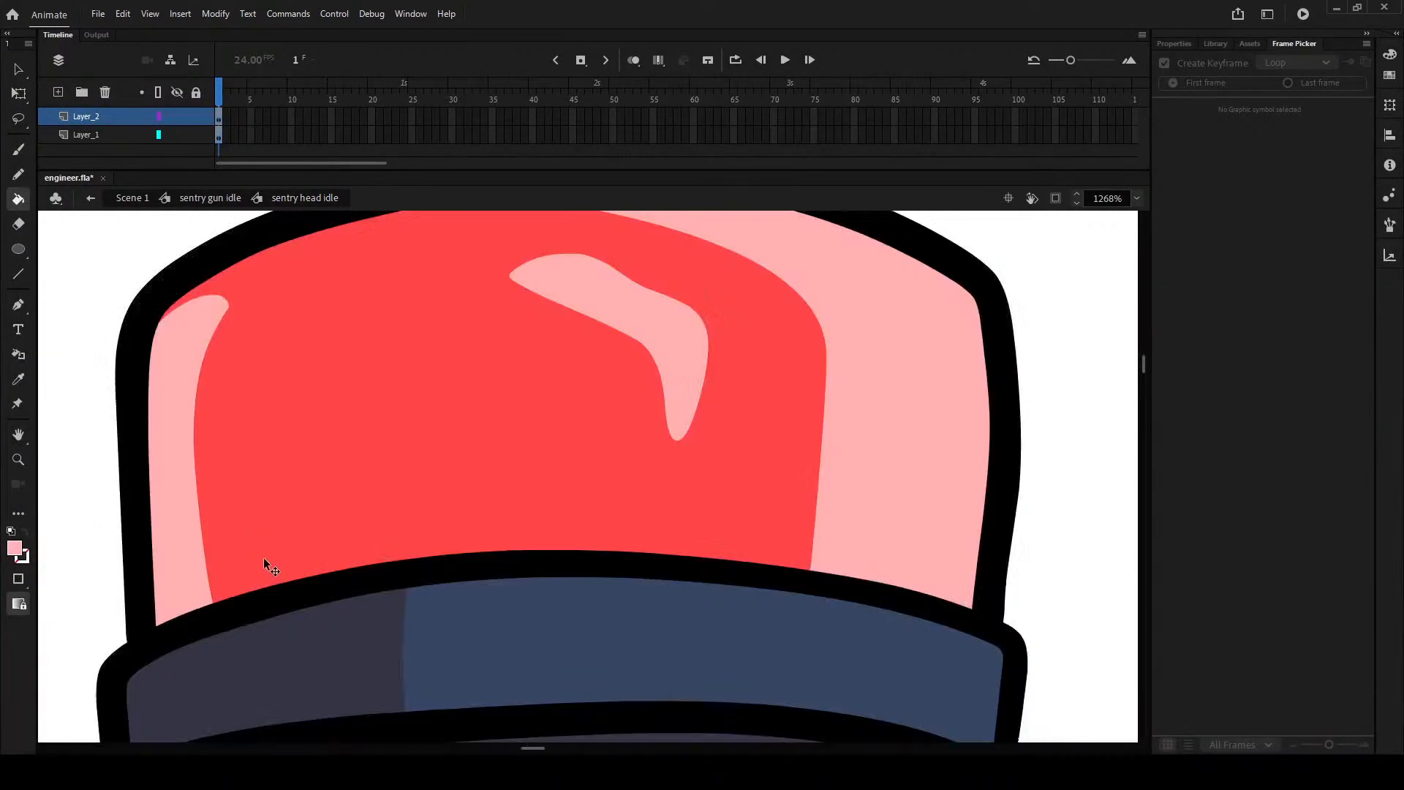
- Fill the top surface of the sentry body around the lamp base with the dark red sampled from the body's shading
scroll(272, 559, "down", 3)
left_click_drag(511, 539, 550, 393)
scroll(549, 393, "down", 4)
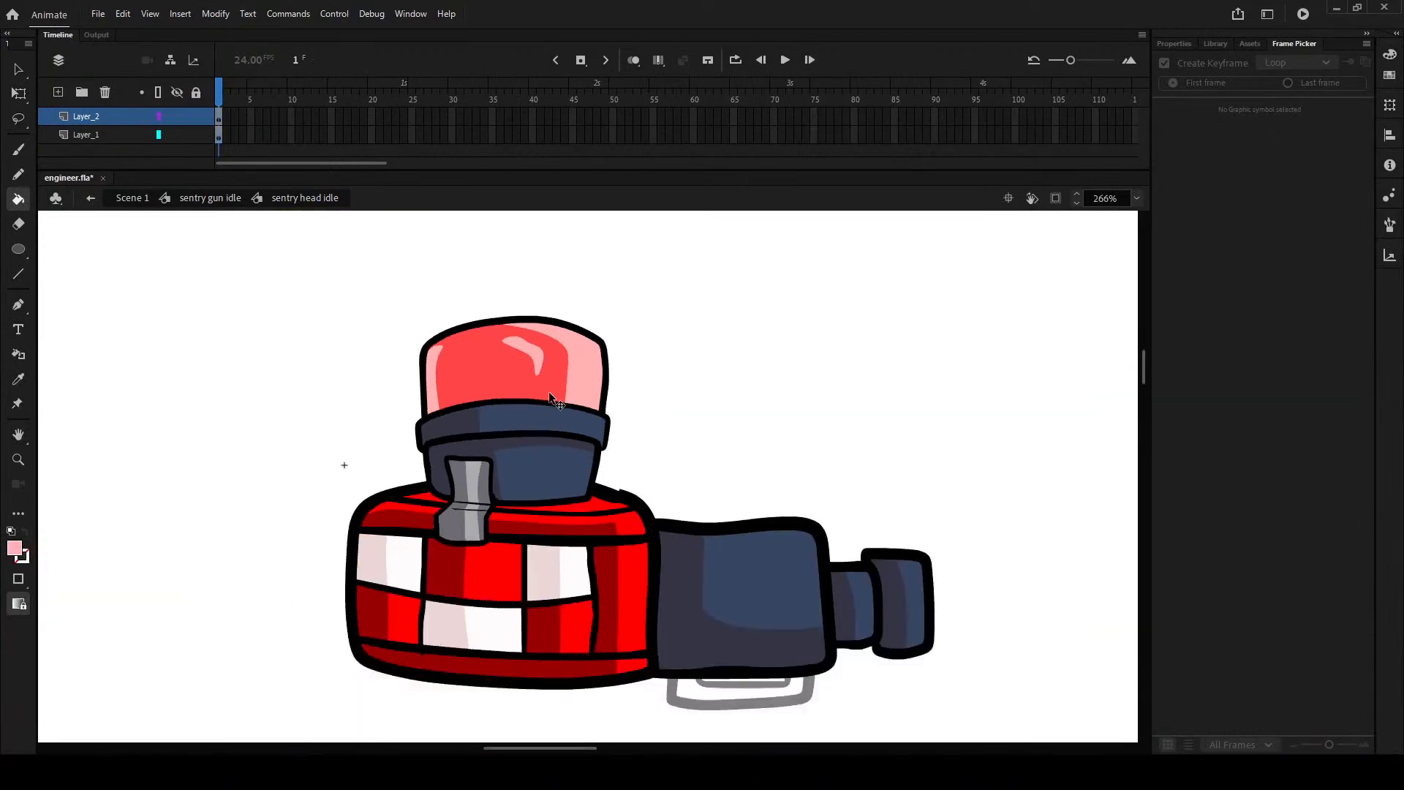
left_click_drag(687, 490, 606, 453)
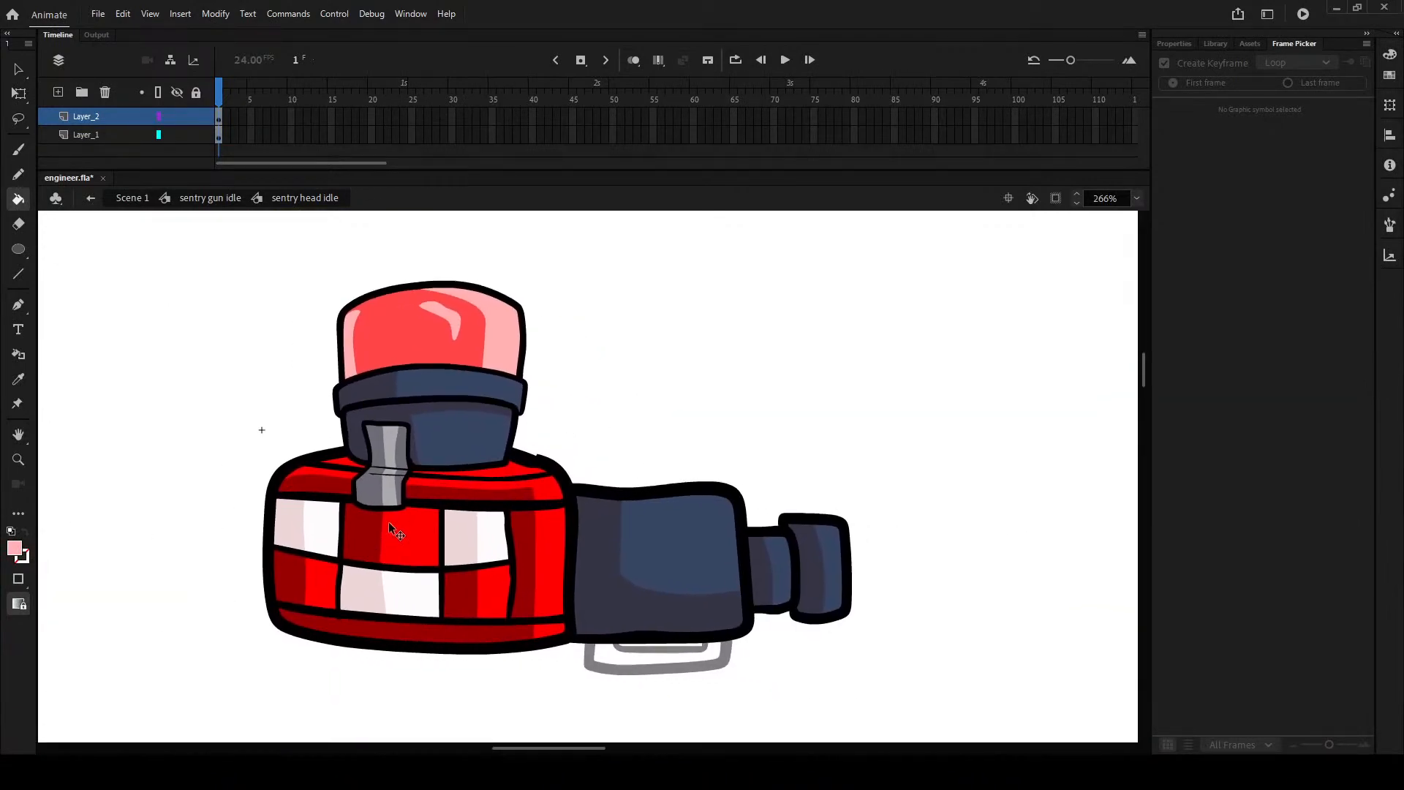
scroll(425, 449, "up", 5)
key("i")
left_click(500, 566)
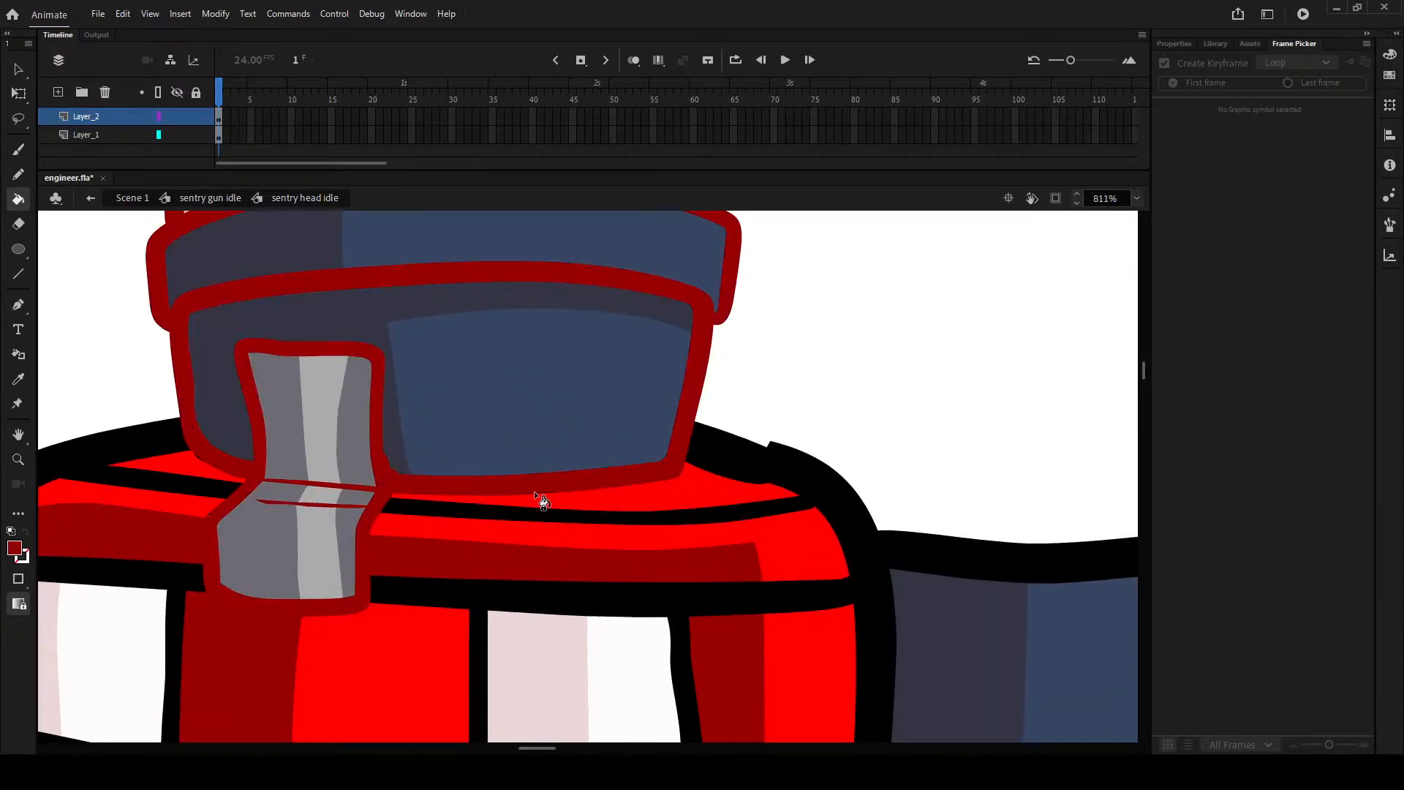
left_click(595, 499)
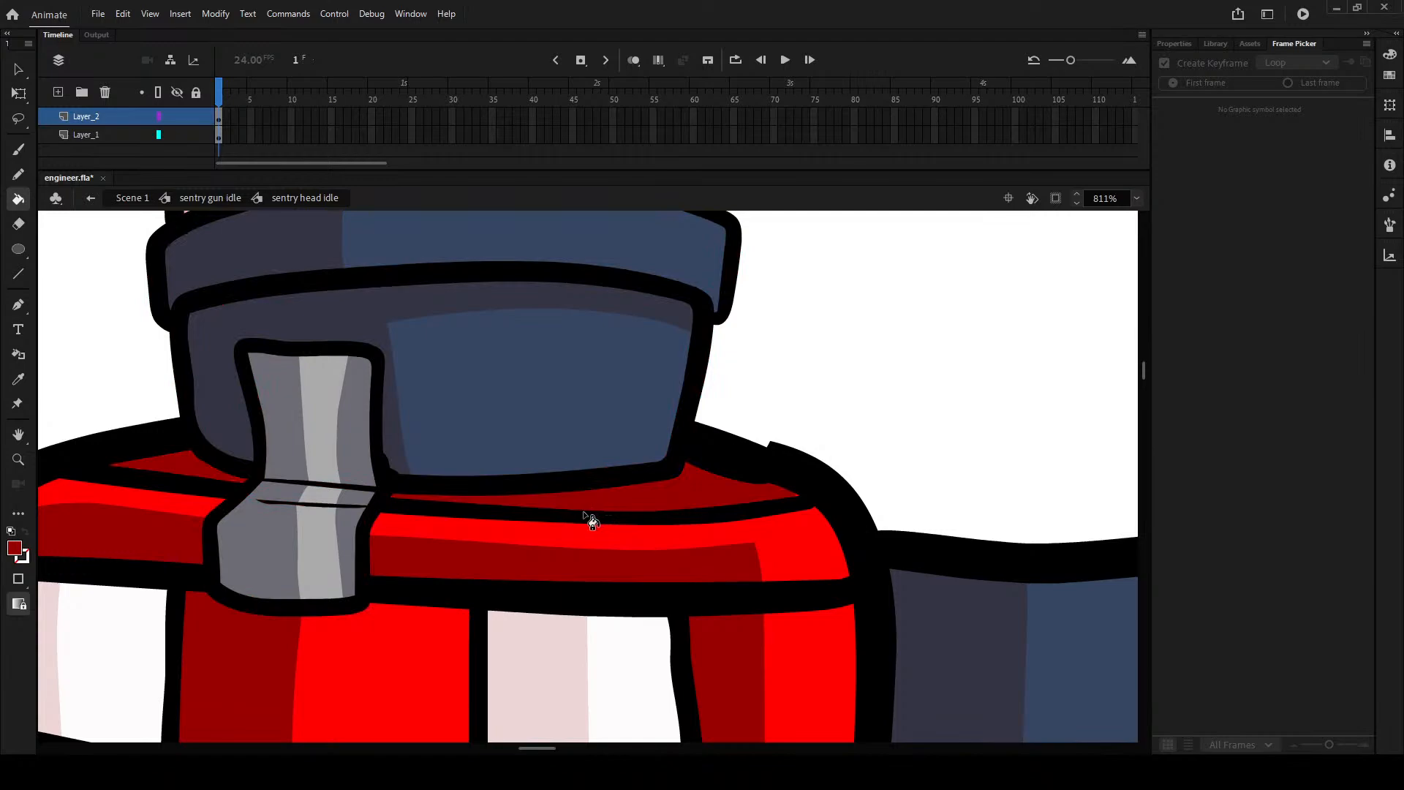
- Draw a short slanted dividing stroke with the Pencil across the dark red top surface, just right of the lamp base's centre, on Layer_1
key("shift+y")
mouse_move(545, 518)
left_mouse_down()
mouse_move(593, 402)
mouse_move(465, 366)
left_mouse_up()
key("ctrl+z")
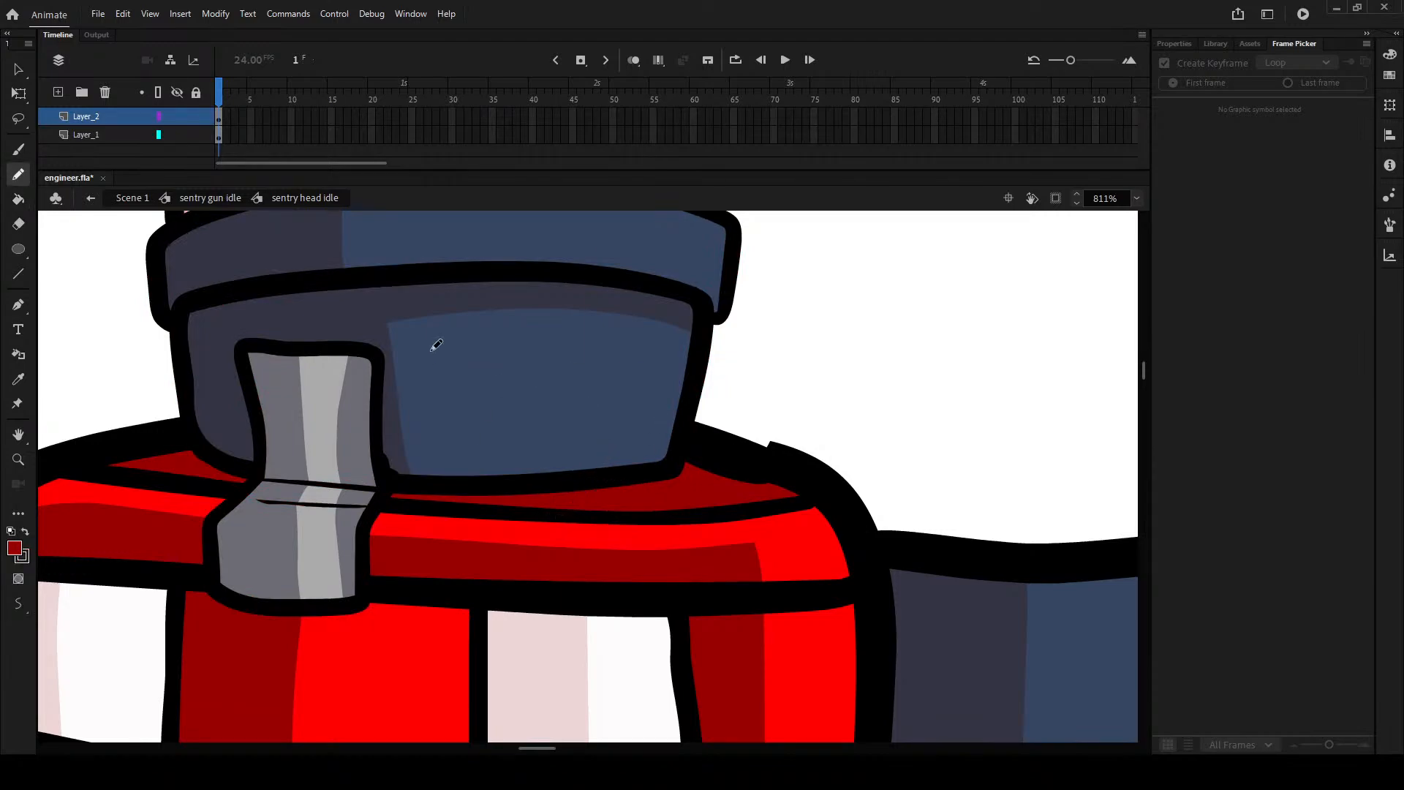
left_click(107, 136)
left_click_drag(620, 510, 502, 316)
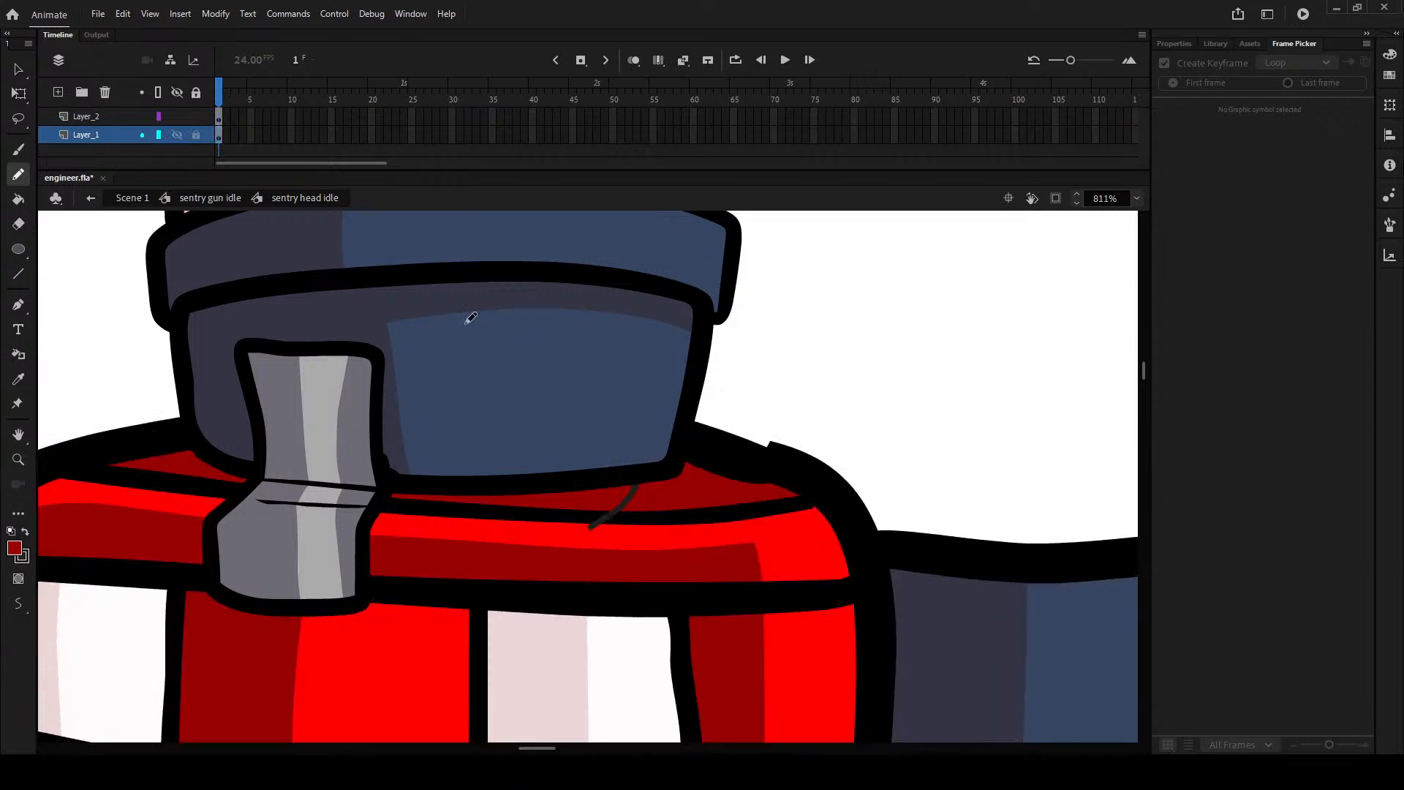
- Fill the top surface to the right of the dividing stroke with the body's bright red, and remove the guide stroke
key("o")
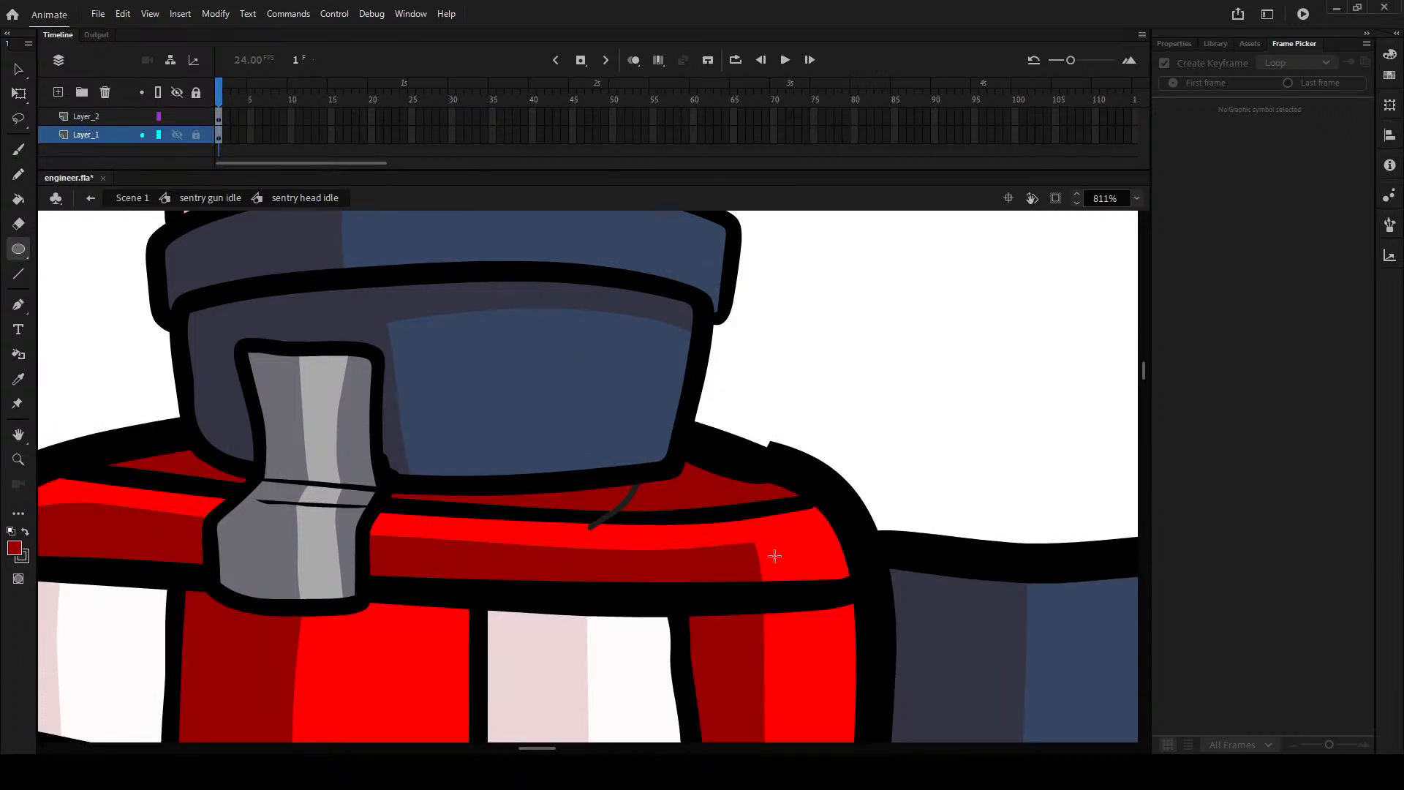
key("i")
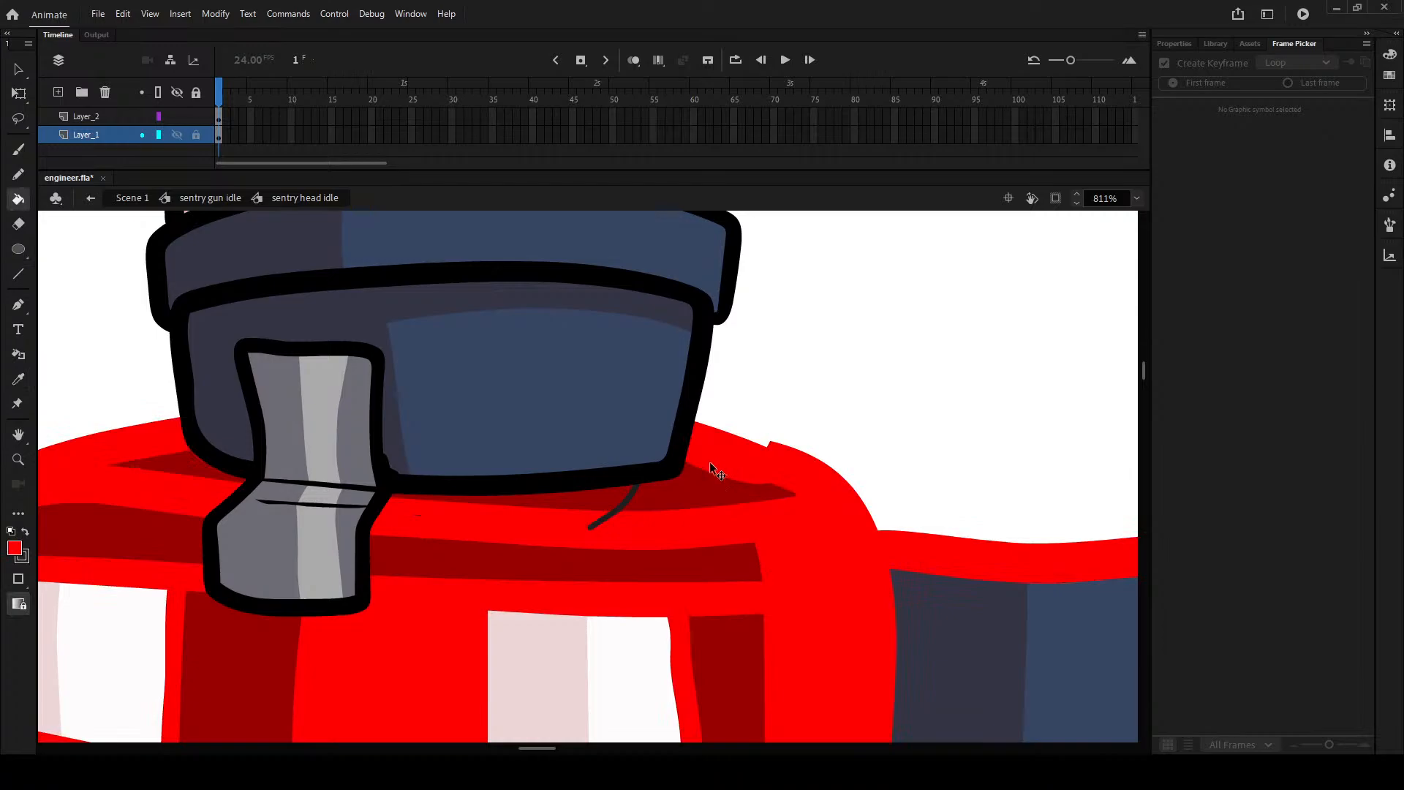
left_click(437, 537)
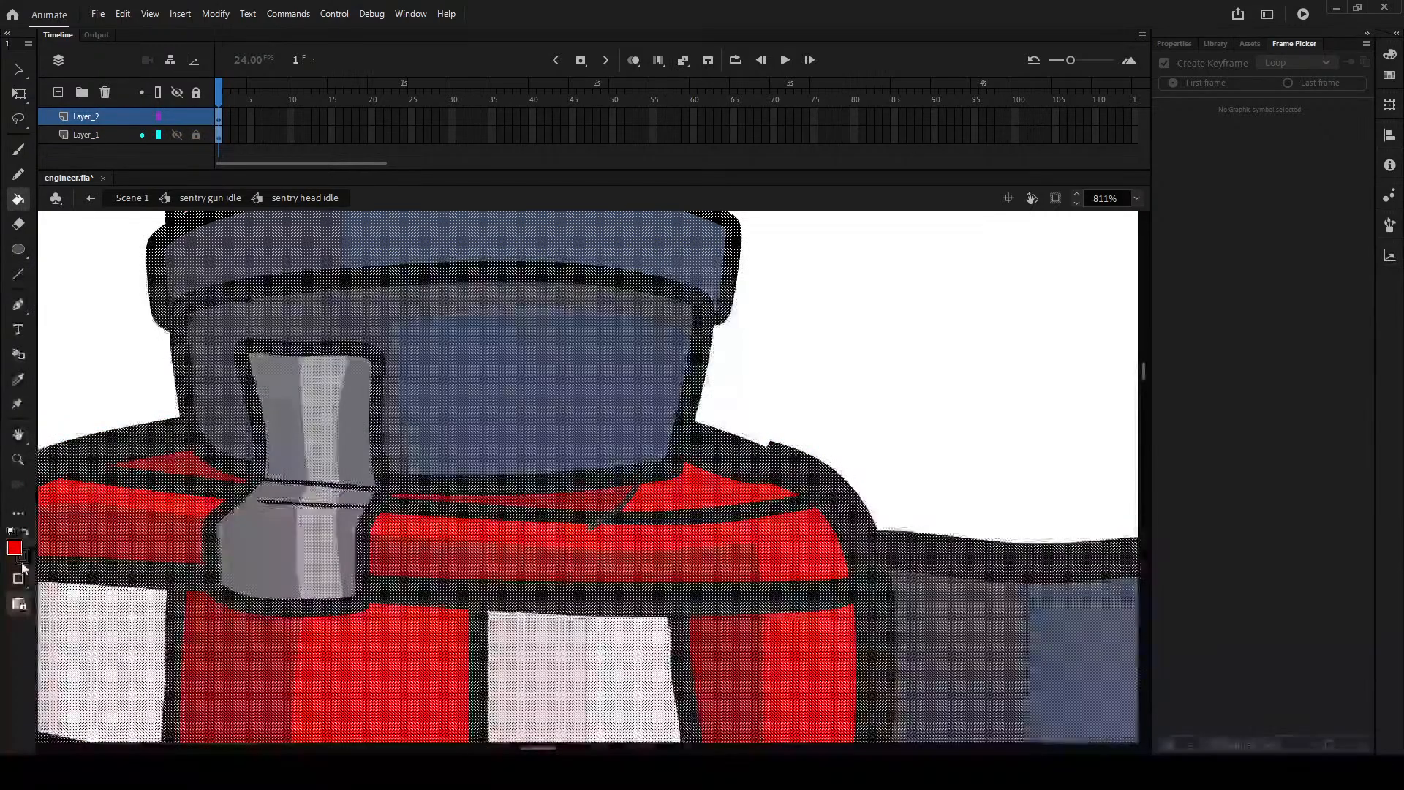
left_click(262, 578)
key("Escape")
scroll(403, 629, "down", 4)
mouse_move(475, 632)
left_mouse_down()
mouse_move(363, 408)
mouse_move(514, 472)
left_mouse_up()
left_click_drag(463, 406, 518, 531)
scroll(519, 530, "down", 3)
left_click_drag(487, 451, 324, 281)
- Return to the sentry gun idle symbol and fill the square side box on Layer_2 with the dark shade sampled from the gun housing
left_click(20, 71)
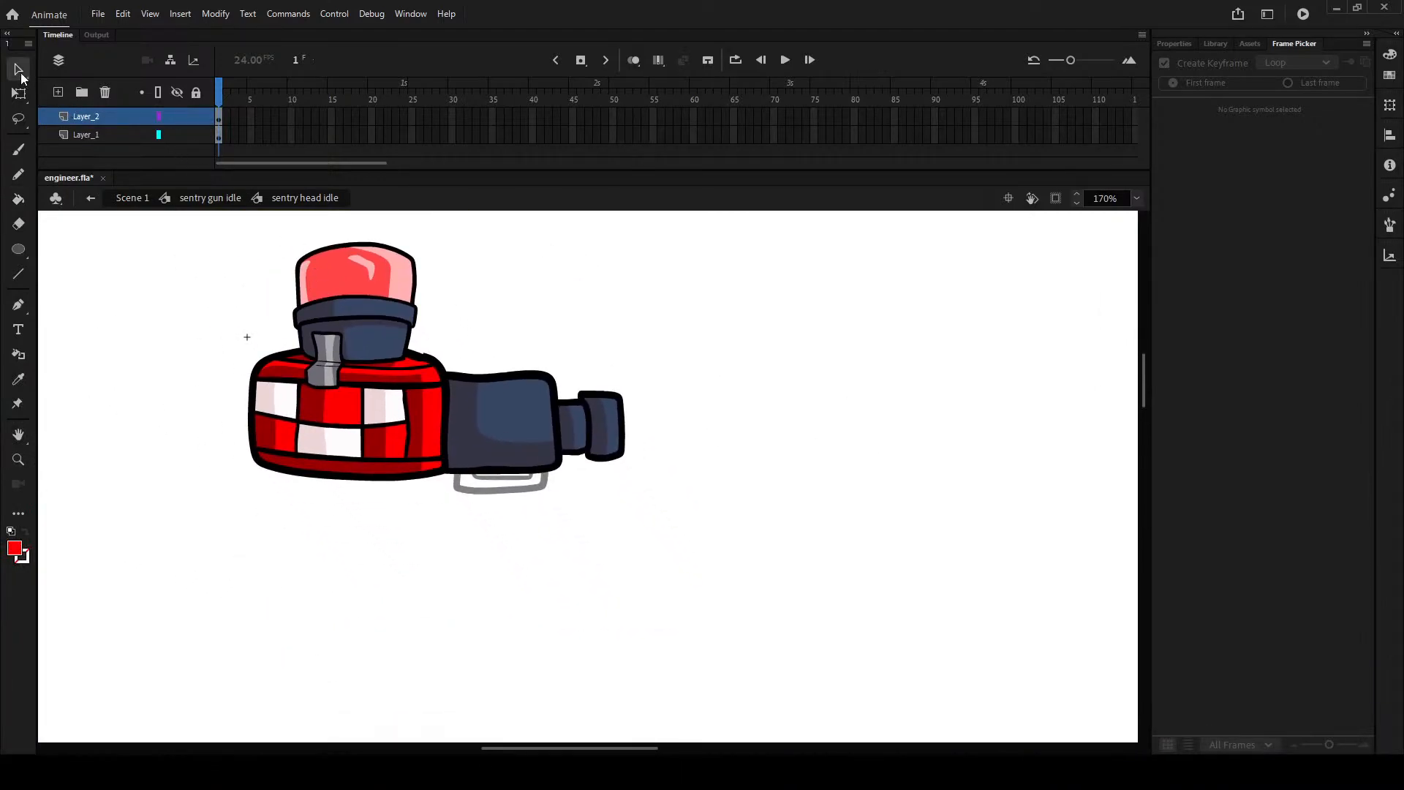
double_click(614, 327)
left_click(674, 405)
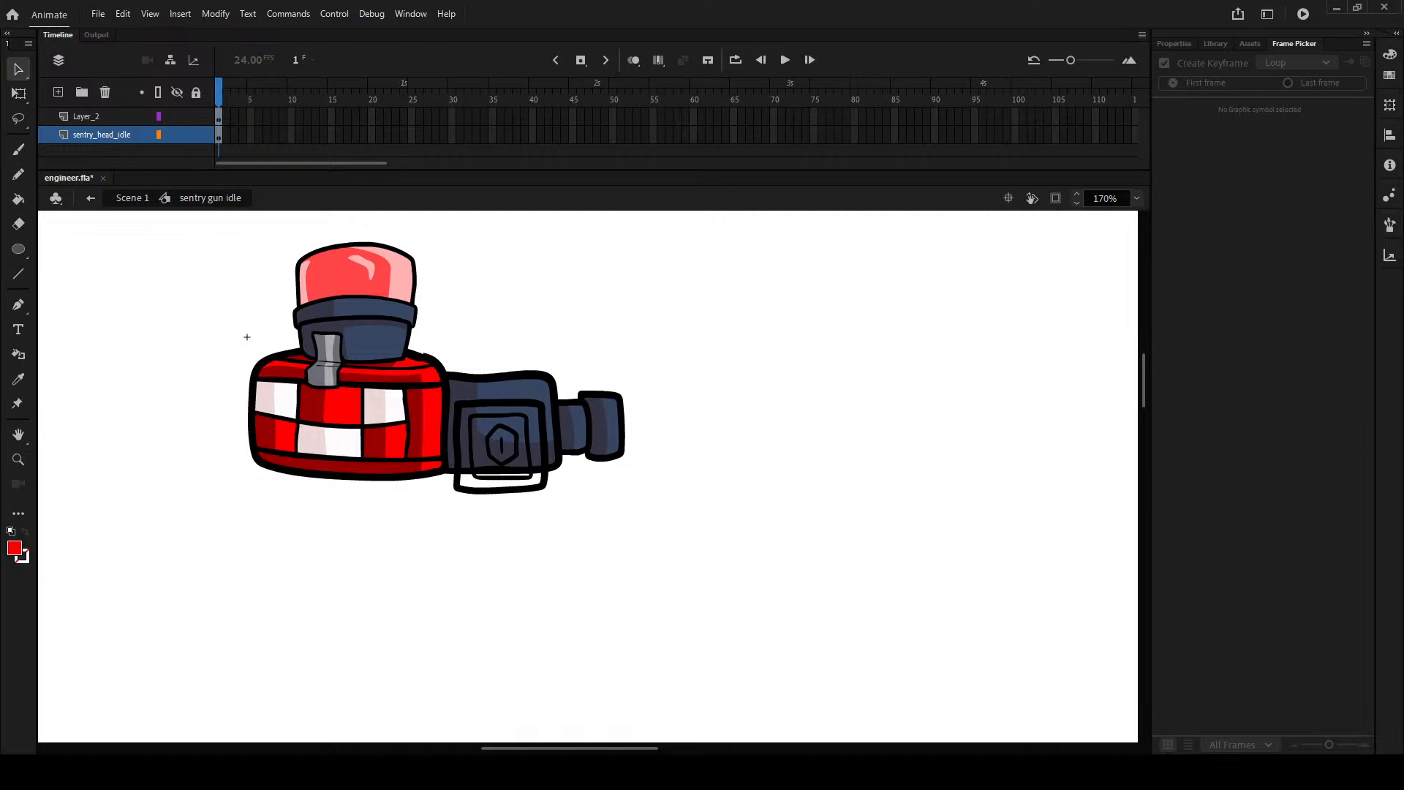
scroll(469, 417, "up", 5)
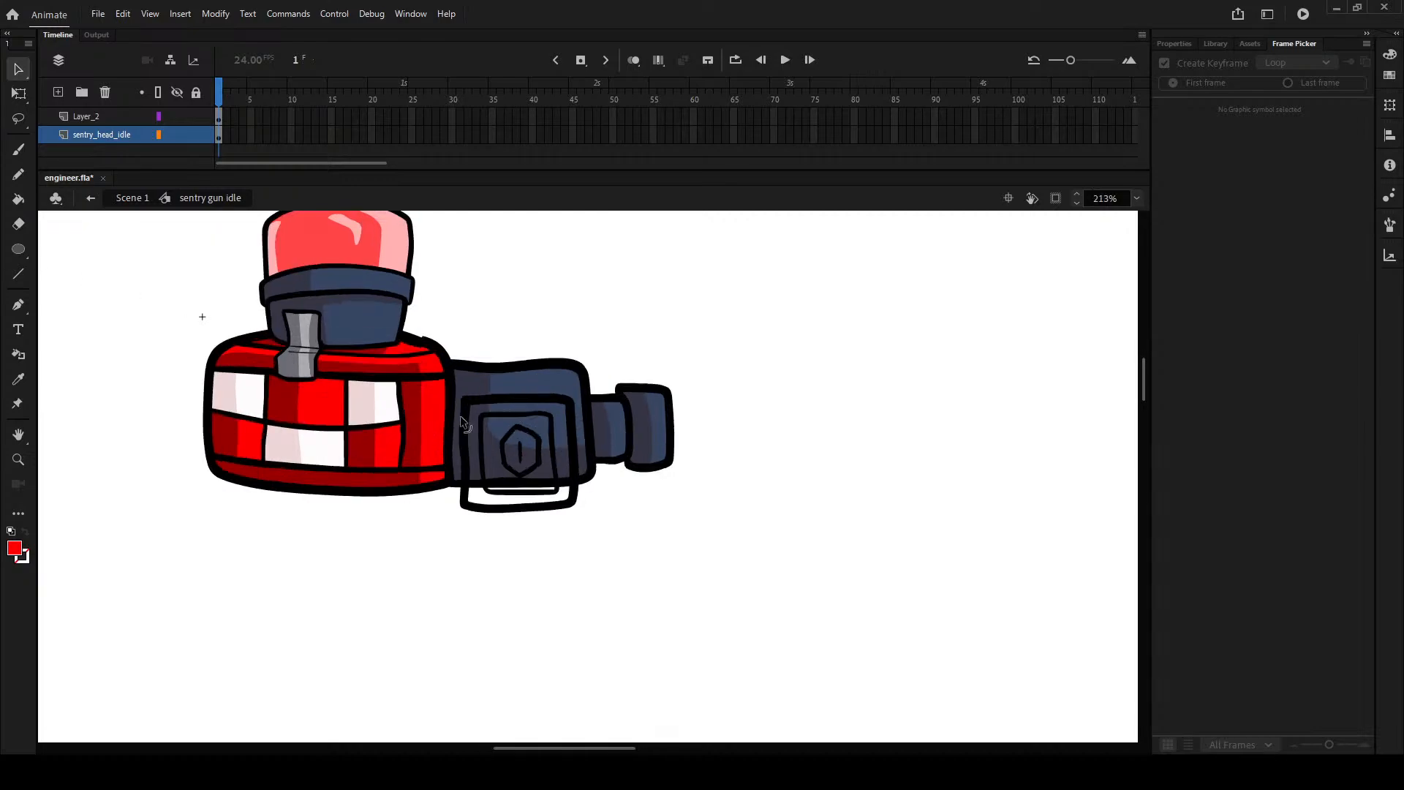
key("i")
left_click(364, 373)
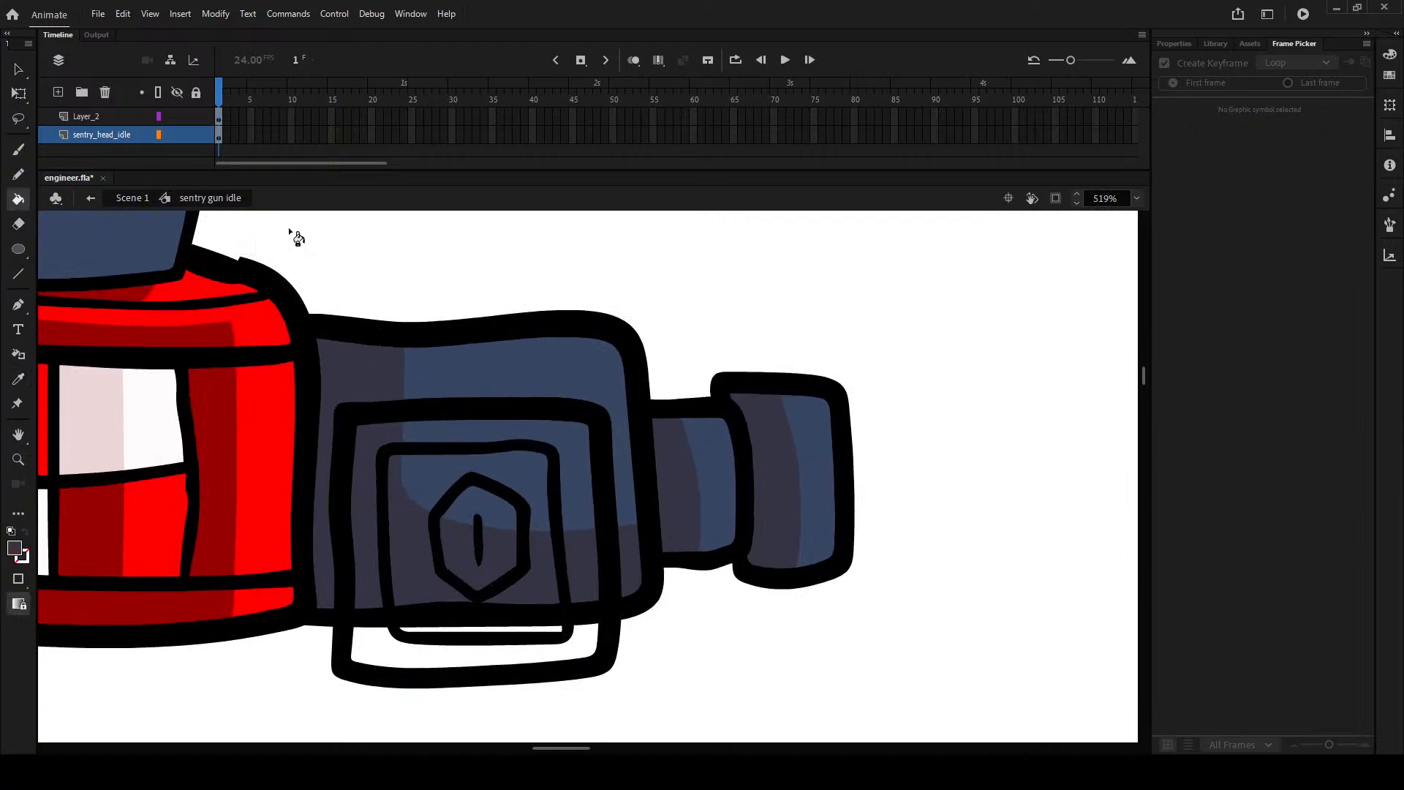
left_click(59, 116)
key("ctrl+shift+a")
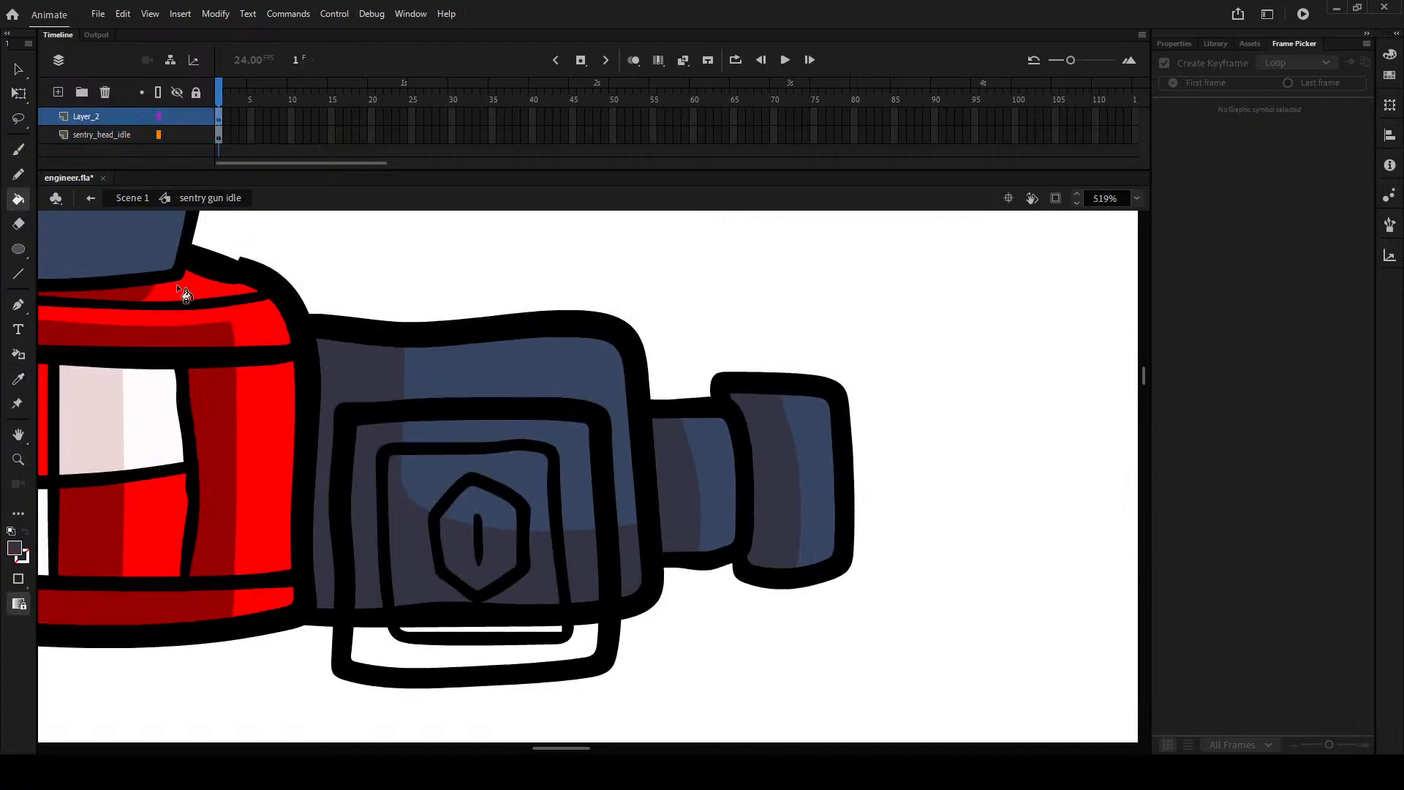
key("i")
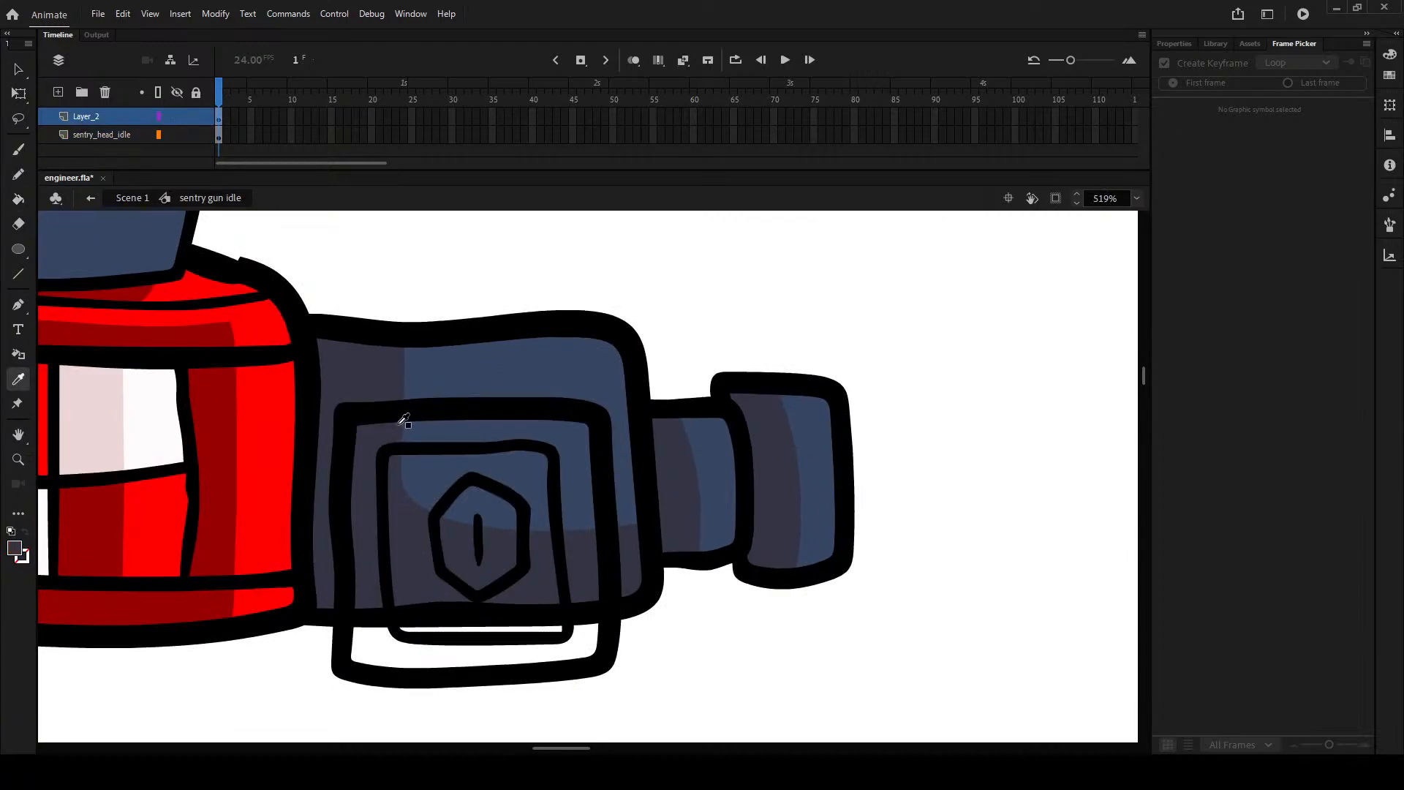
left_click(388, 373)
left_click(384, 423)
left_click(429, 477)
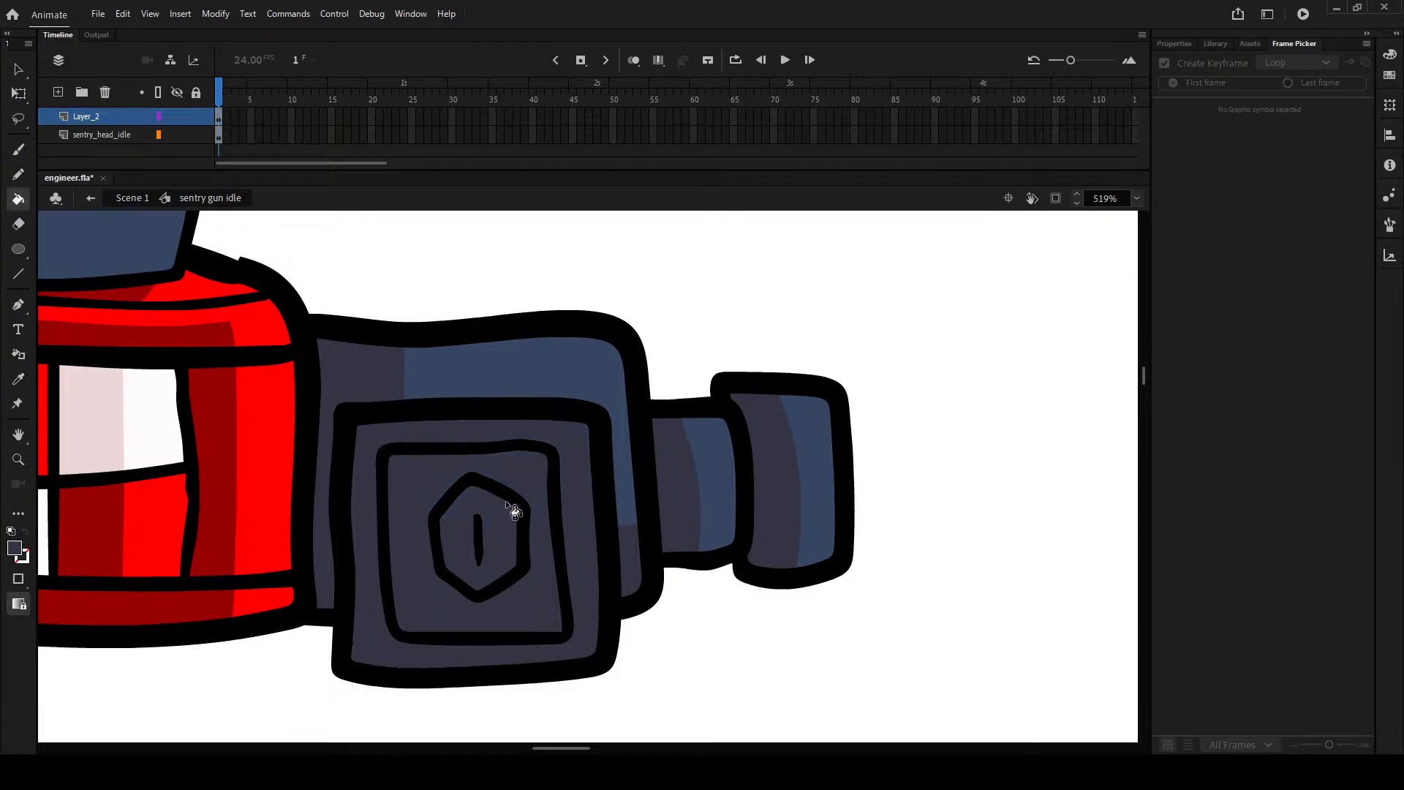
- Outline a highlight strip along the upper and right edges of the square side box with the Pencil
key("y")
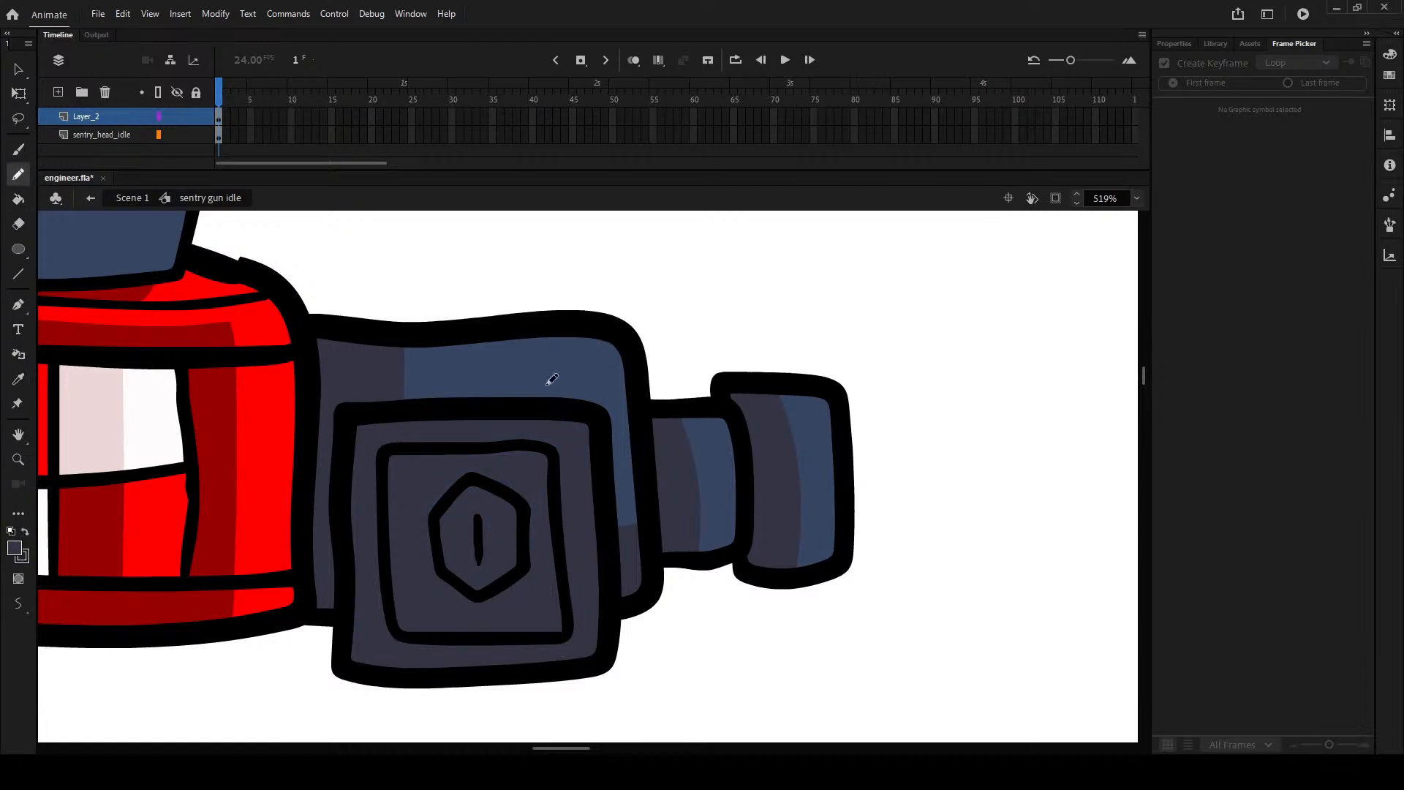
key("ctrl+z")
mouse_move(357, 432)
left_mouse_down()
mouse_move(548, 429)
mouse_move(580, 444)
mouse_move(582, 630)
mouse_move(568, 689)
left_mouse_up()
key("ctrl+z")
mouse_move(335, 441)
left_mouse_down()
mouse_move(579, 440)
mouse_move(591, 521)
mouse_move(583, 727)
left_mouse_up()
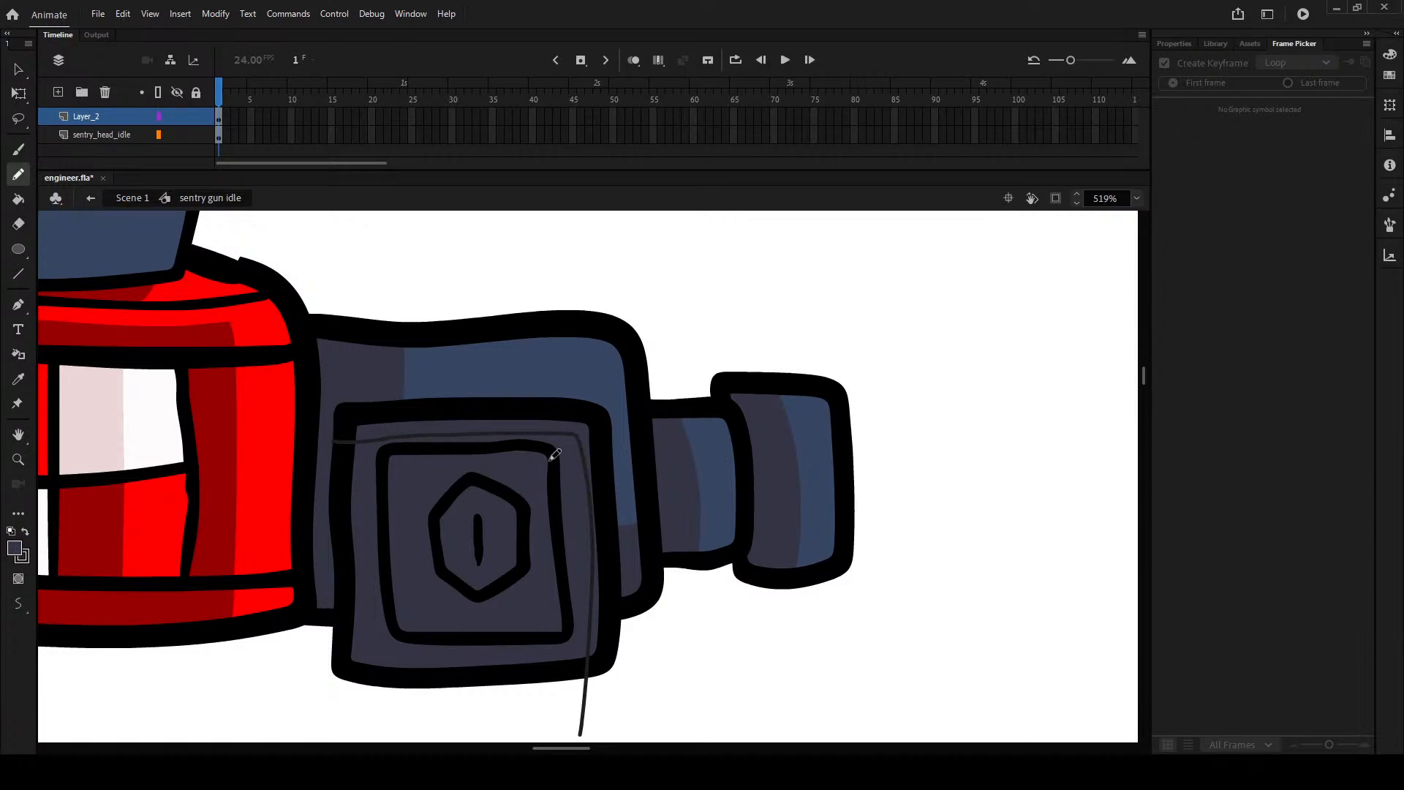
left_click_drag(411, 542, 420, 556)
key("ctrl+z")
left_click_drag(278, 539, 606, 470)
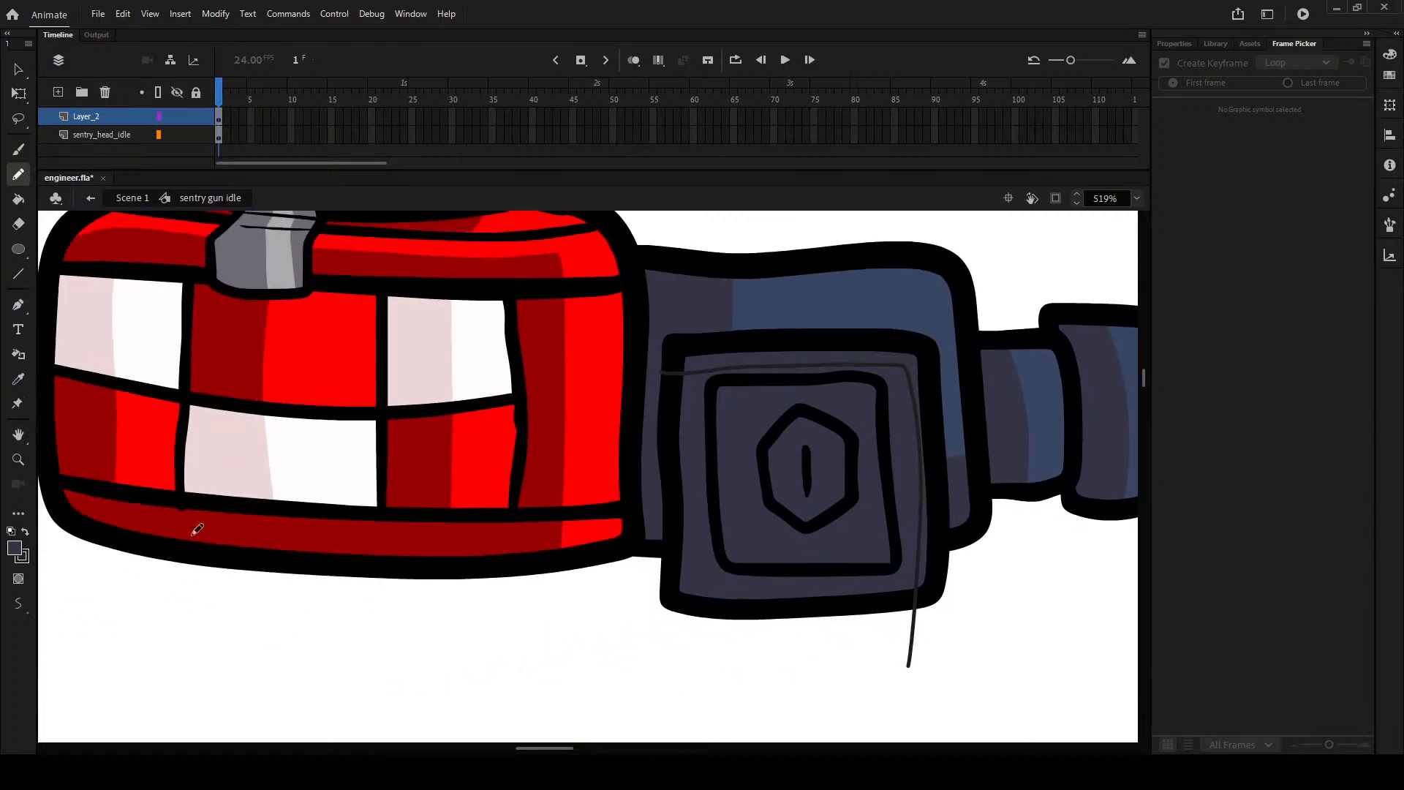
mouse_move(680, 503)
left_mouse_down()
mouse_move(502, 568)
mouse_move(483, 600)
left_mouse_up()
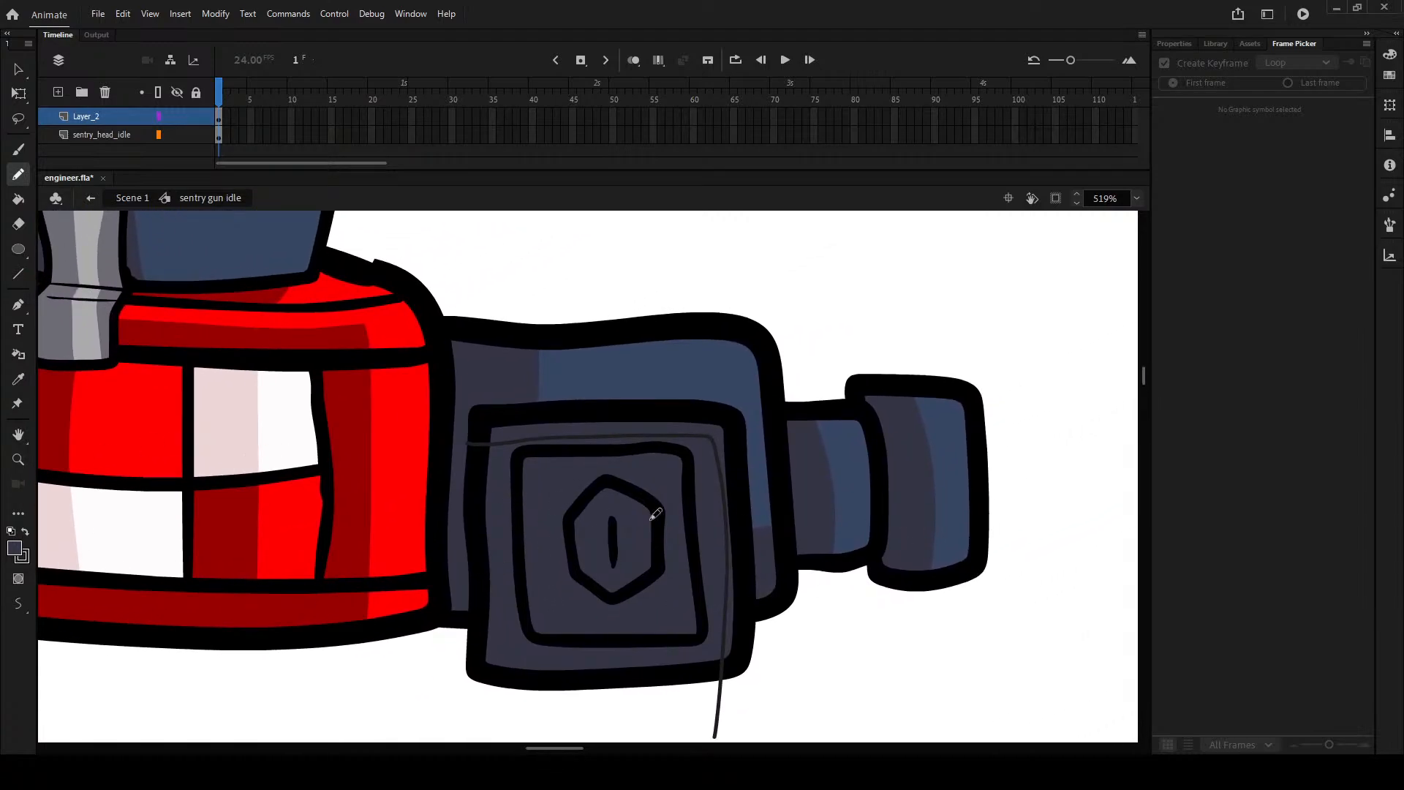
- Fill the highlight strip on the side box's border with the blue sampled from the gun housing
key("k")
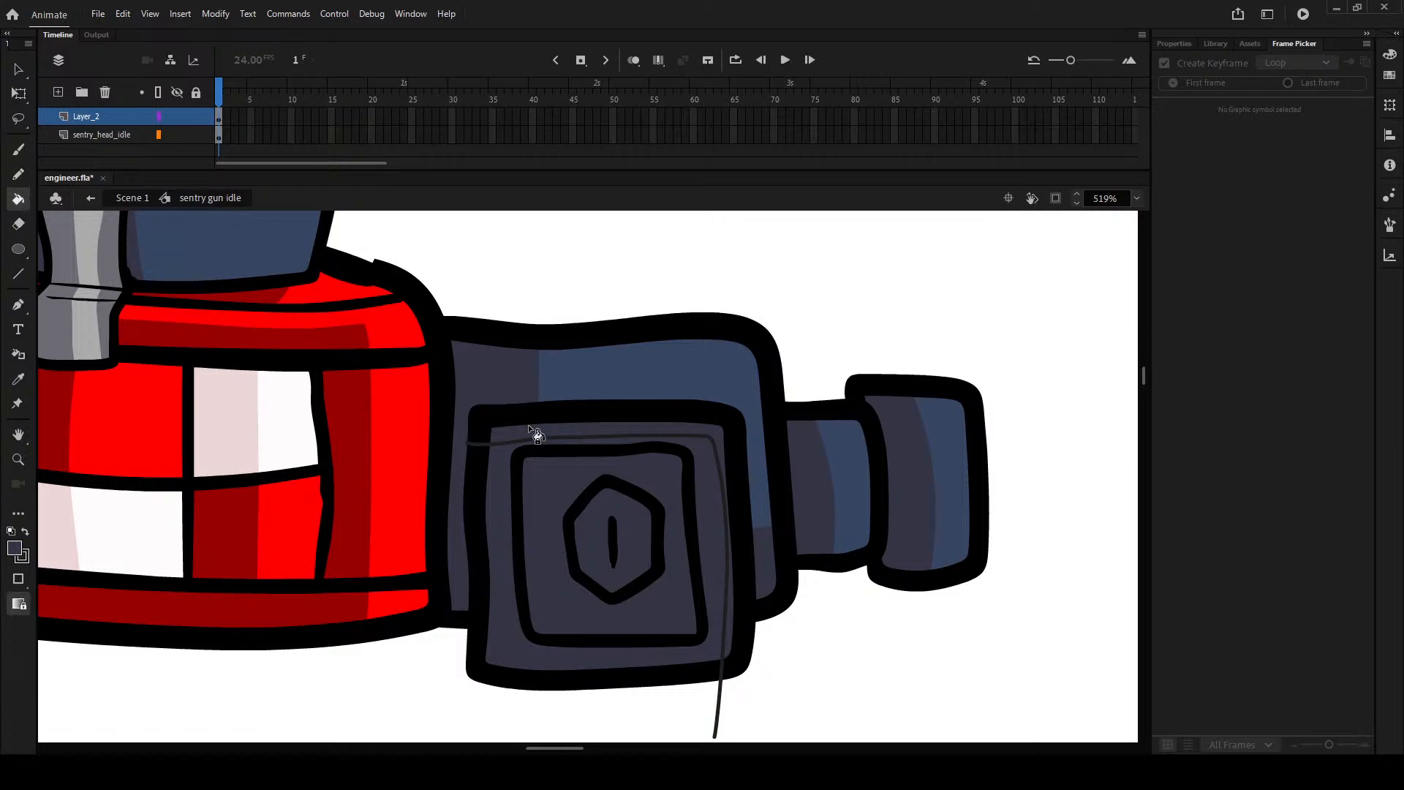
key("i")
left_click(615, 373)
left_click(610, 428)
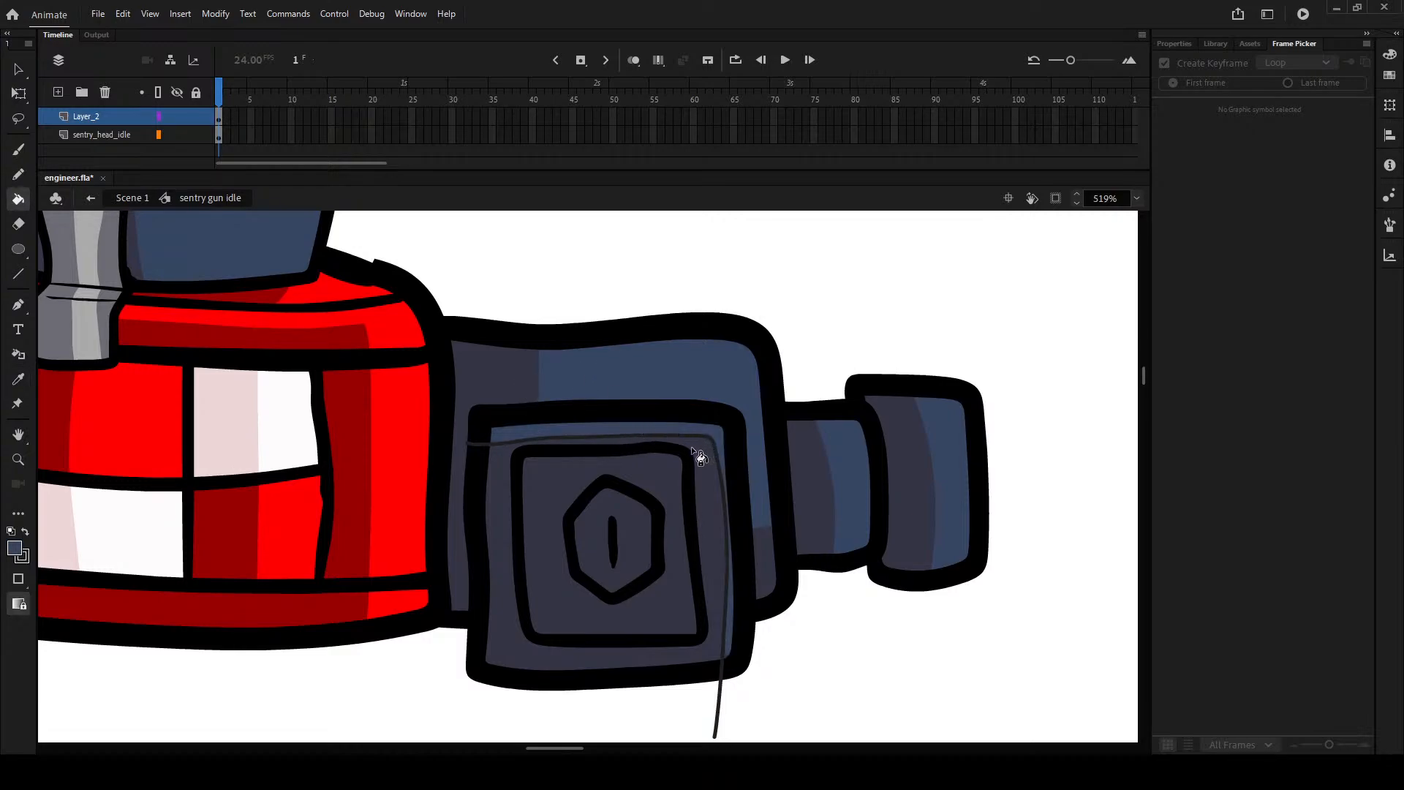
- Divide the hexagon and the inner square with Pencil strokes and fill their right-hand parts with the same blue
key("y")
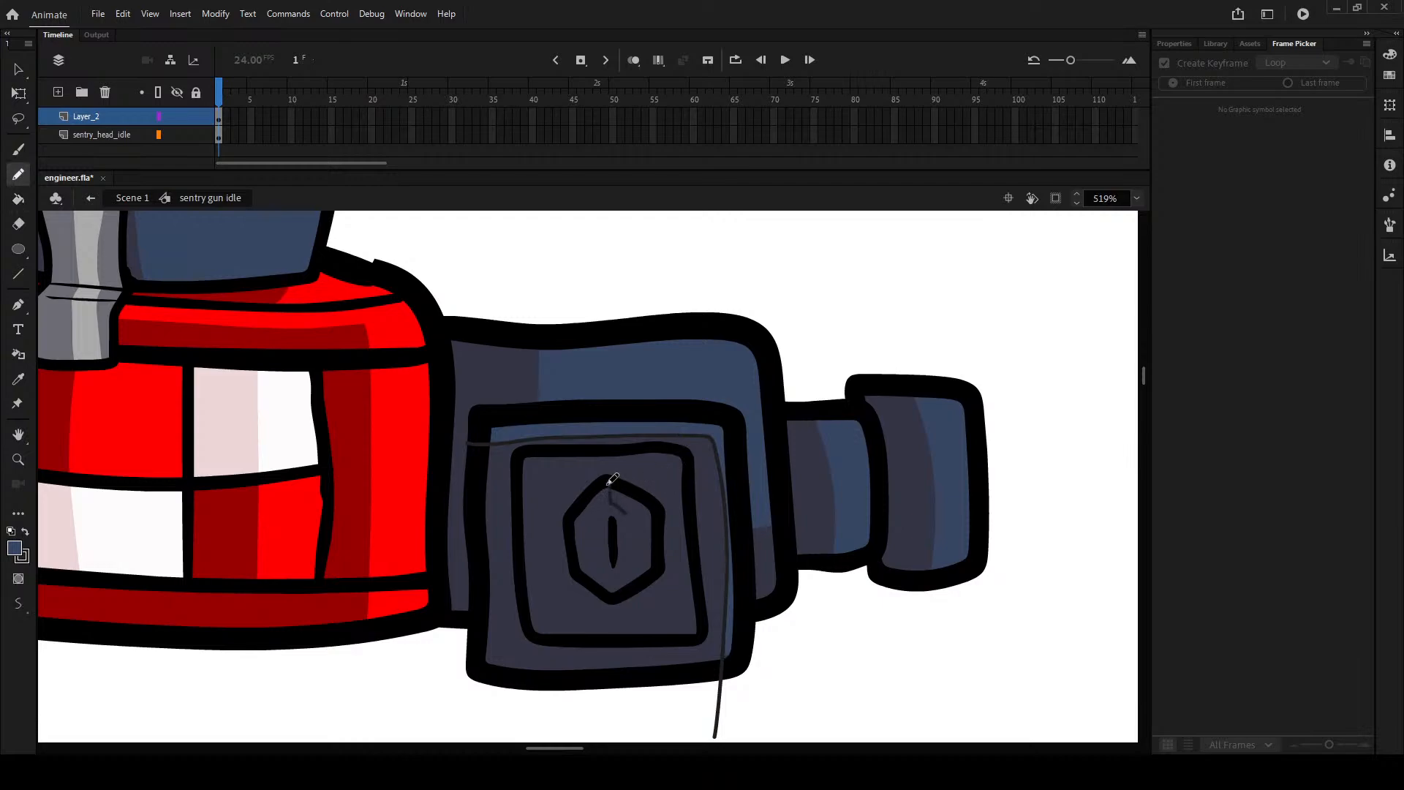
left_click_drag(613, 480, 608, 599)
key("k")
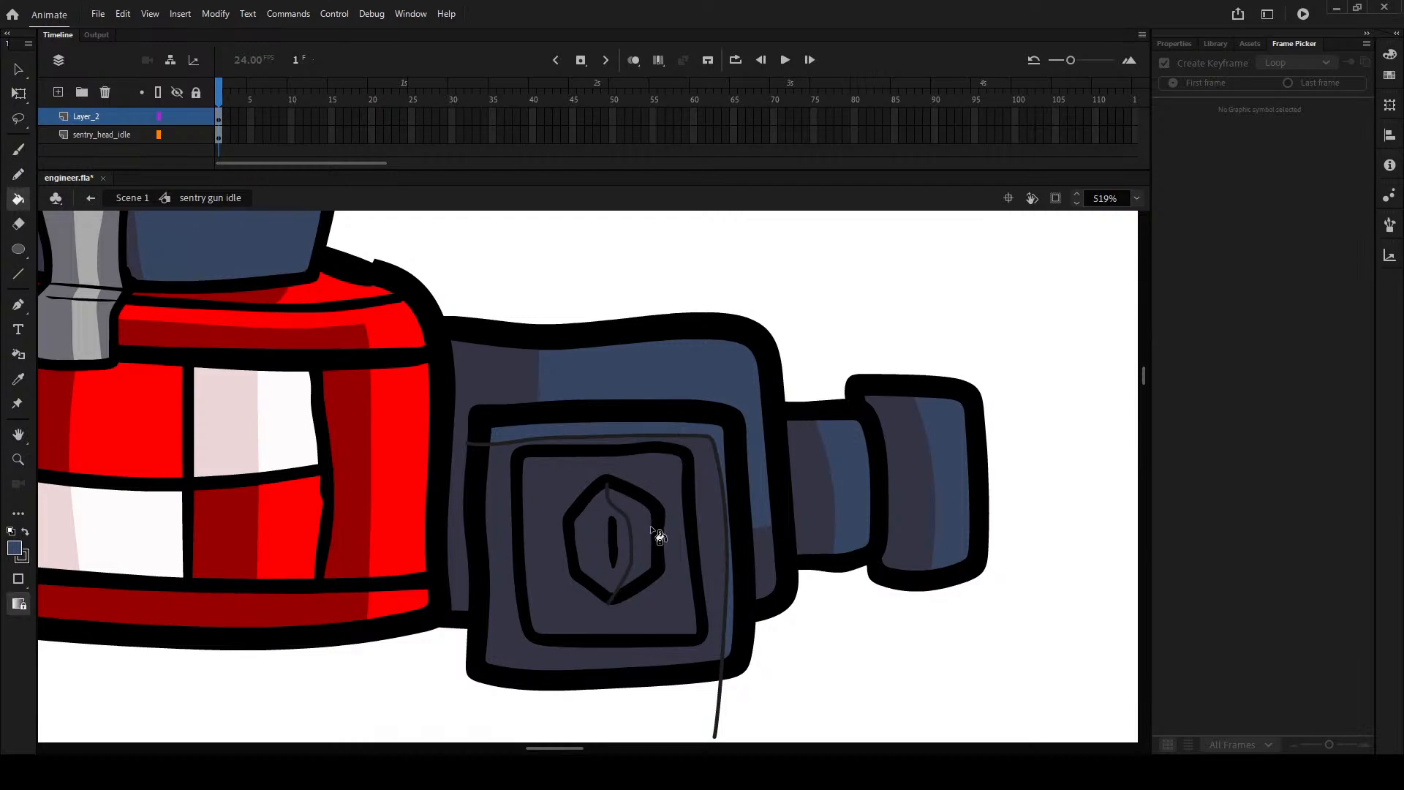
key("y")
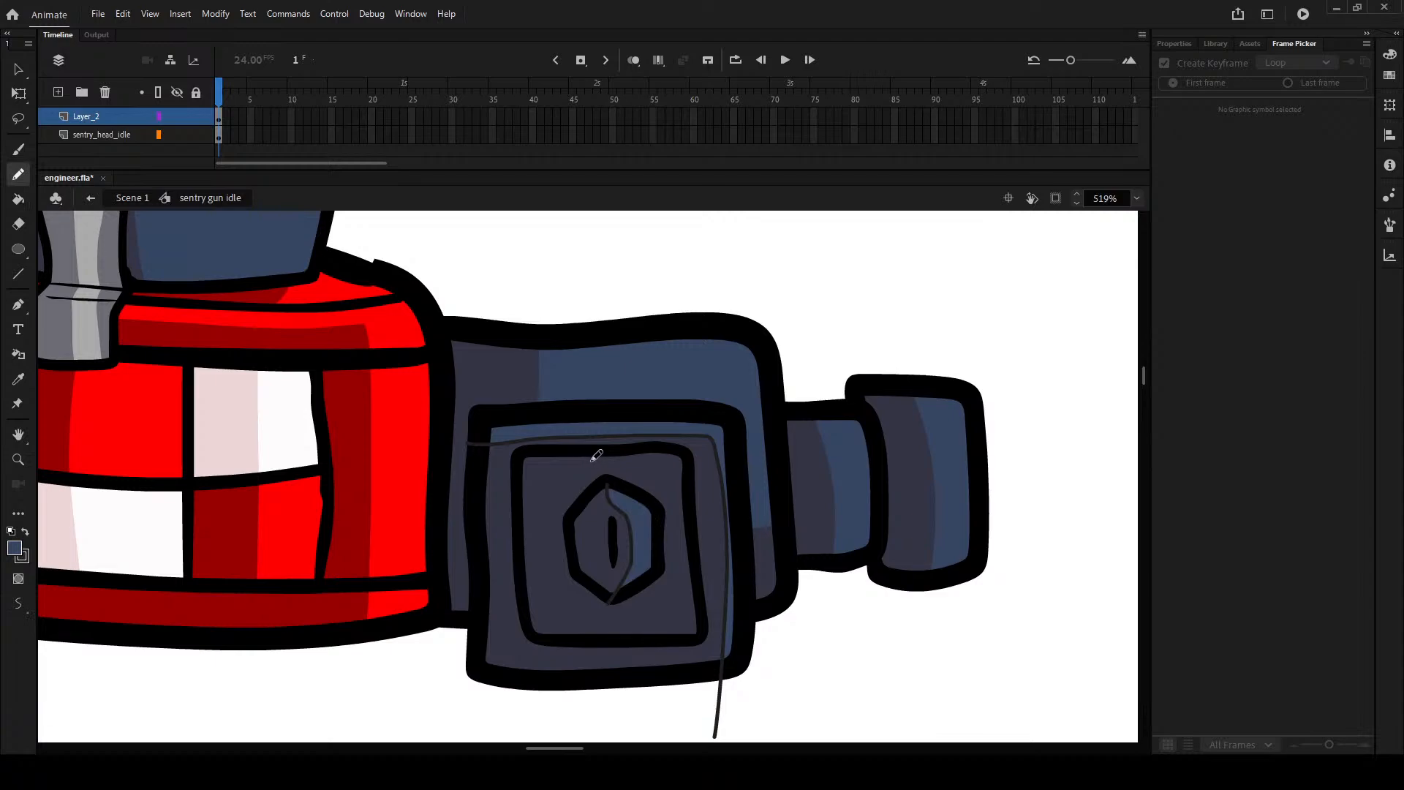
mouse_move(598, 452)
left_mouse_down()
mouse_move(626, 476)
mouse_move(629, 604)
mouse_move(640, 585)
mouse_move(608, 632)
left_mouse_up()
key("k")
left_click(675, 601)
- Select the side box artwork and remove its guide strokes
key("ctrl+a")
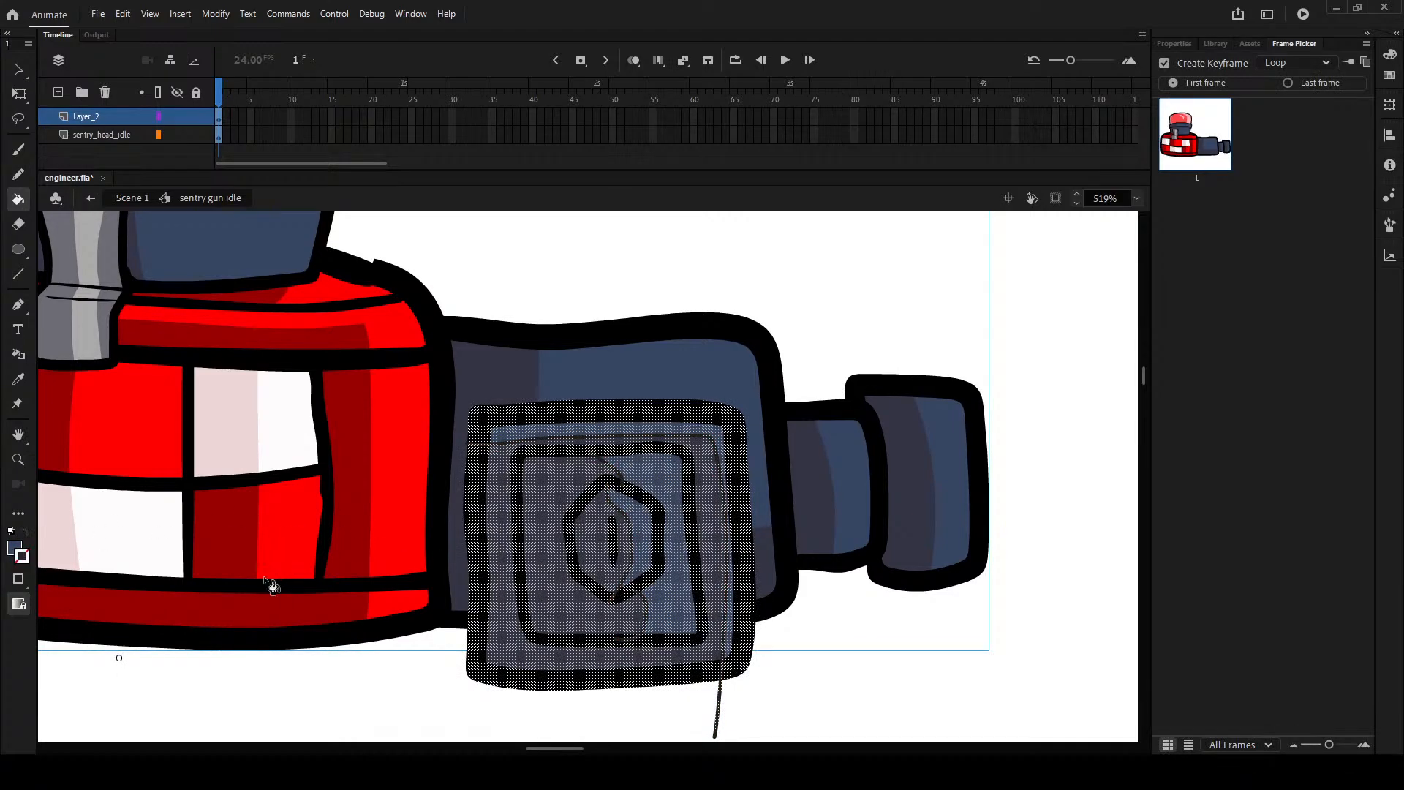
key("ctrl+shift+a")
scroll(289, 556, "down", 3)
left_click_drag(333, 531, 674, 487)
mouse_move(165, 457)
left_mouse_down()
mouse_move(142, 451)
mouse_move(89, 513)
left_mouse_up()
left_click(22, 558)
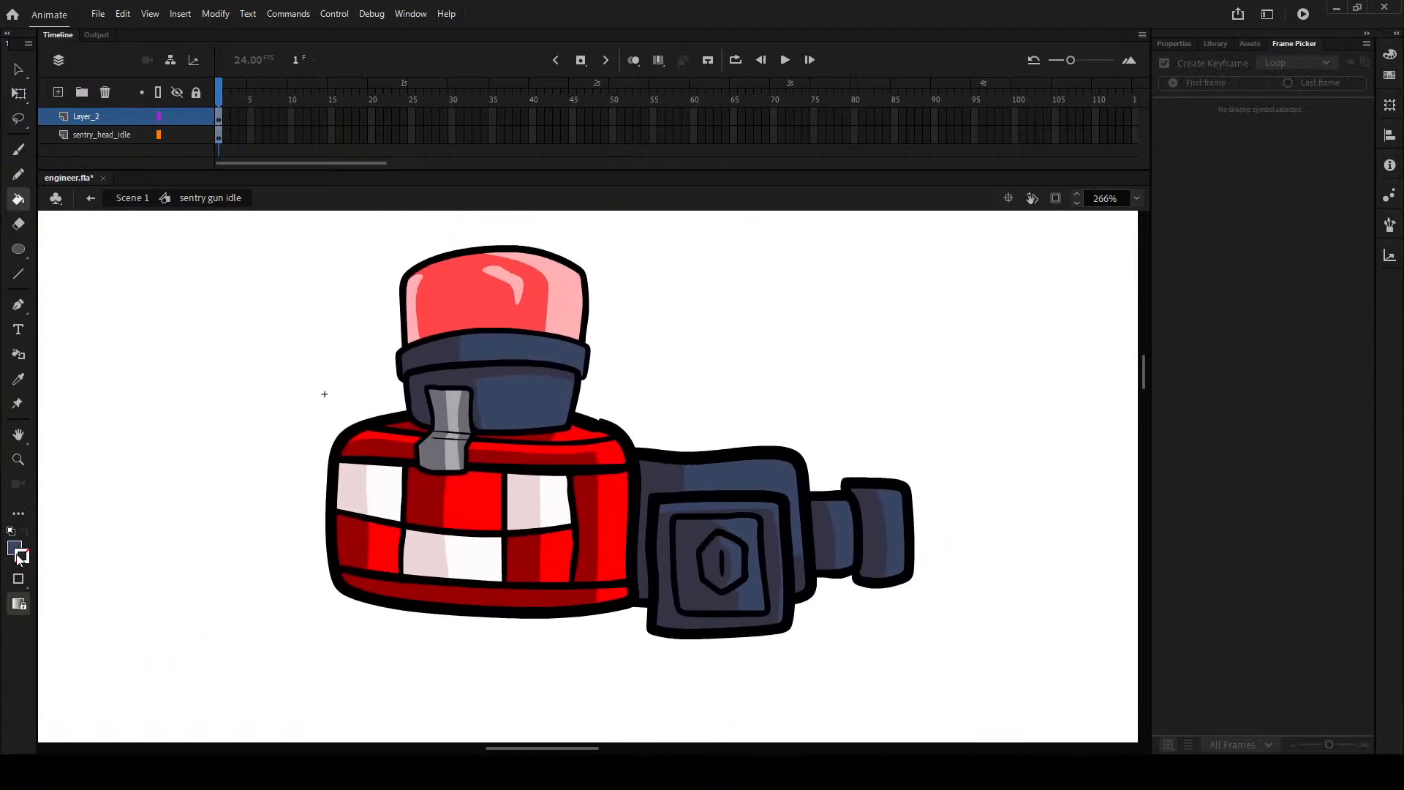
- Restore the default black and white colours and return from the sentry gun symbol to Scene 1
left_click(11, 533)
key("b")
scroll(607, 538, "down", 5)
scroll(629, 549, "up", 5)
left_click(89, 139)
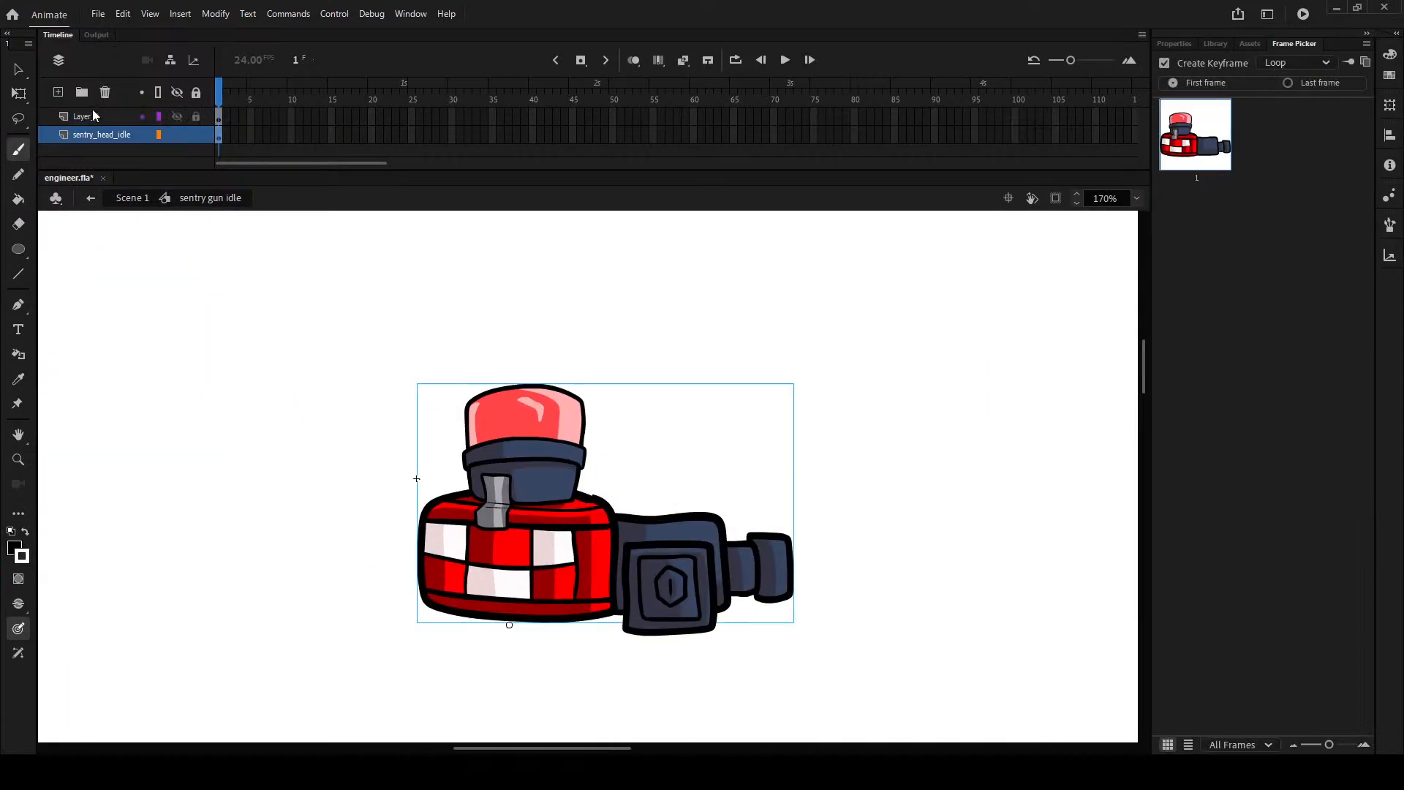
left_click(16, 68)
double_click(262, 239)
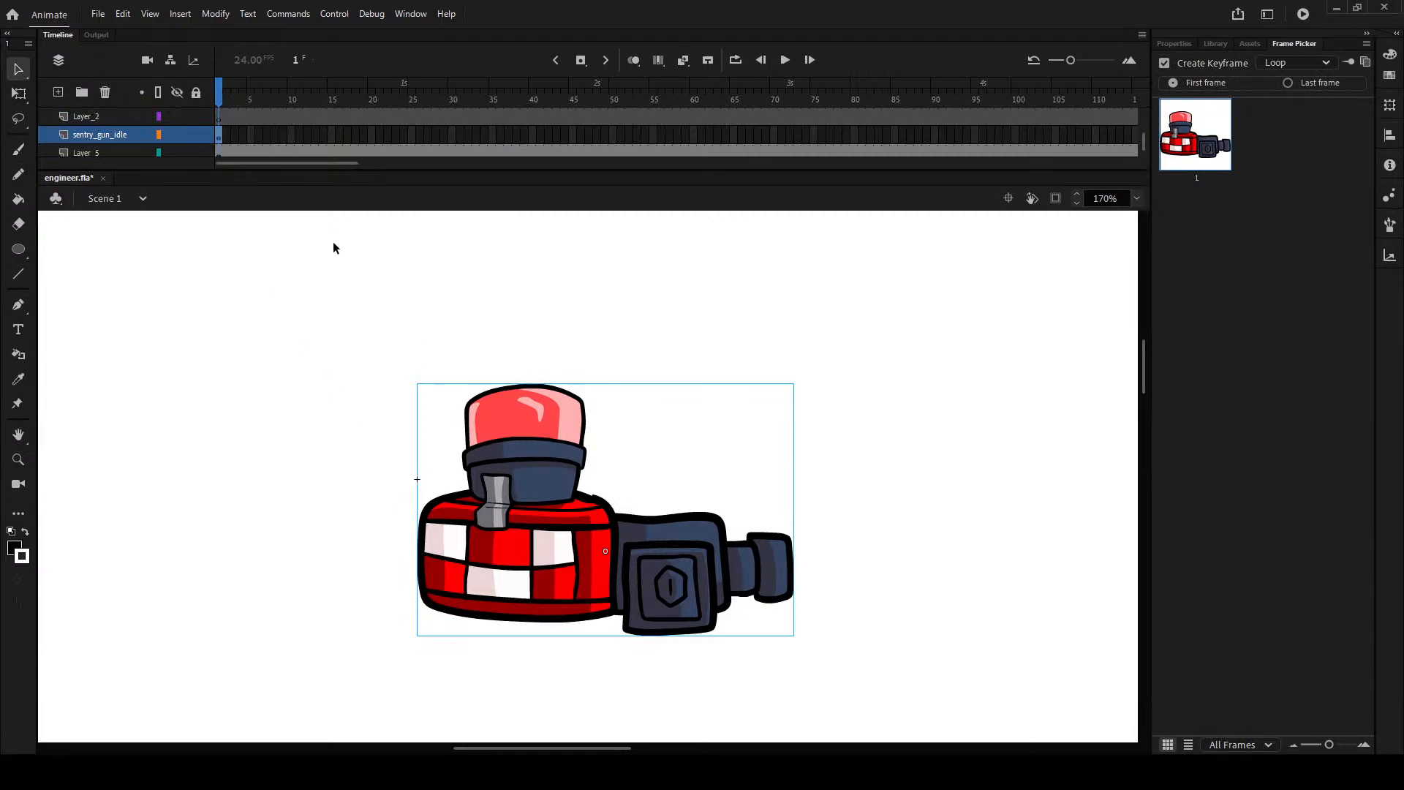
- Try rotating the sentry gun with Free Transform about a pivot at the bottom centre of its red body, and undo the rotation
left_click(19, 93)
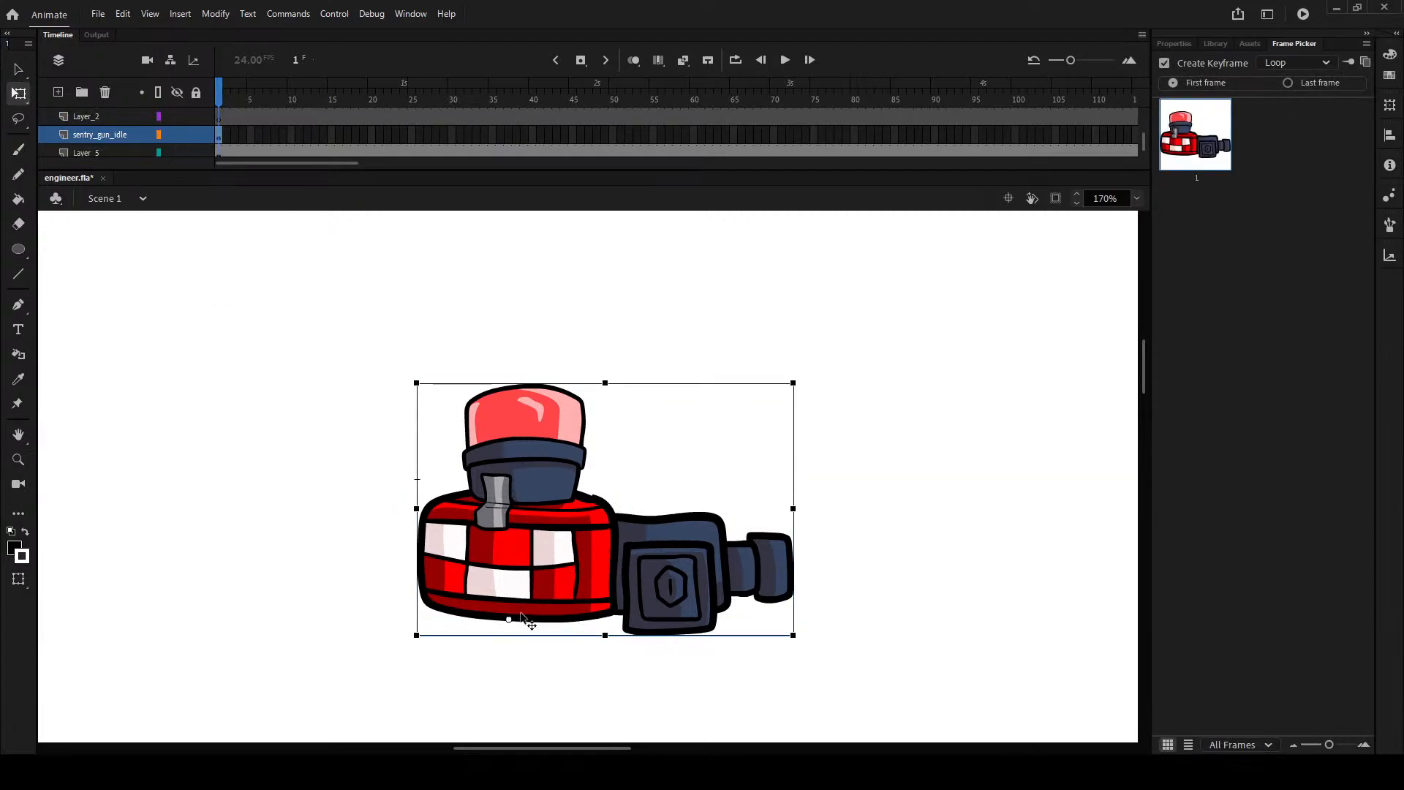
left_click_drag(802, 386, 824, 511)
key("ctrl+z")
left_click_drag(805, 376, 689, 542)
left_click_drag(688, 542, 795, 716)
left_click_drag(809, 404, 799, 505)
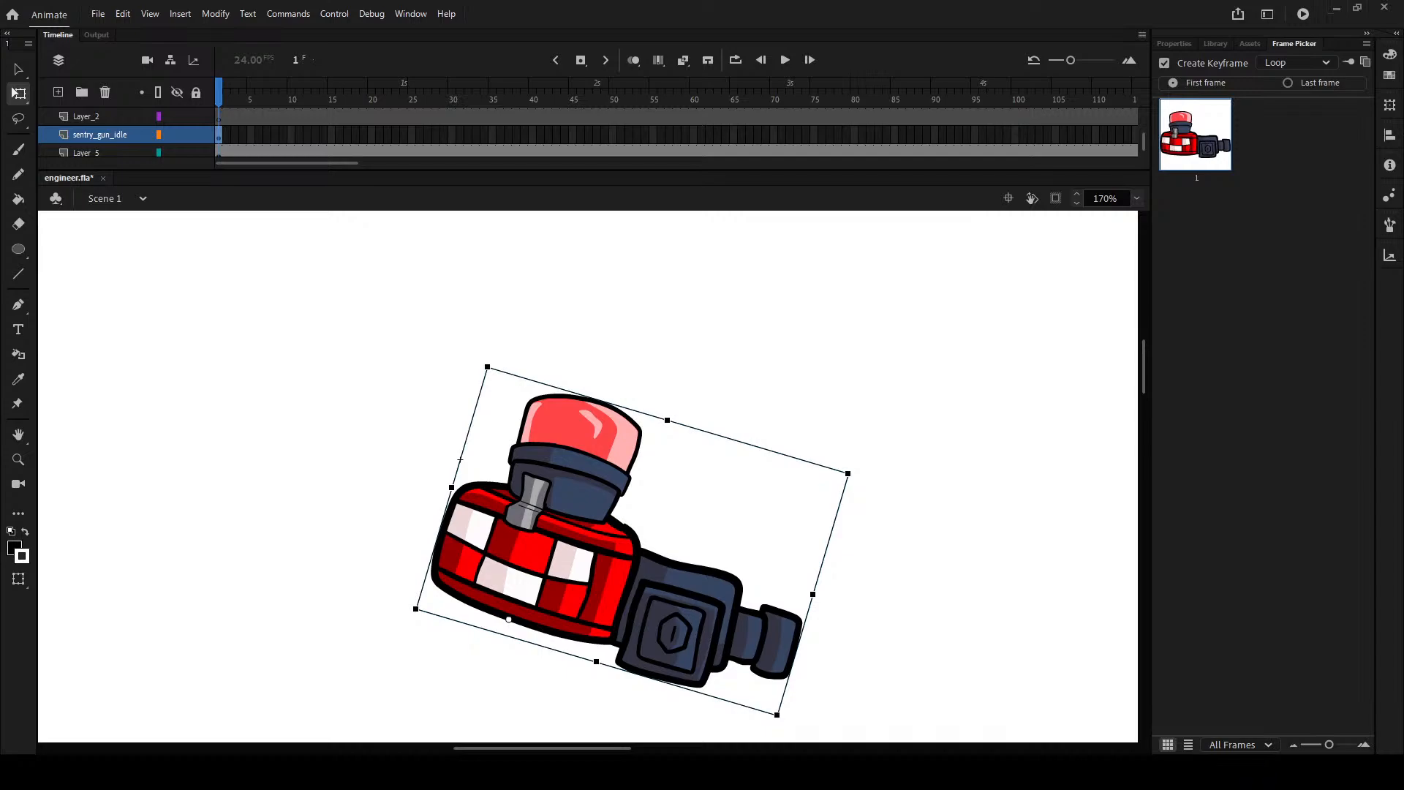
left_click(18, 69)
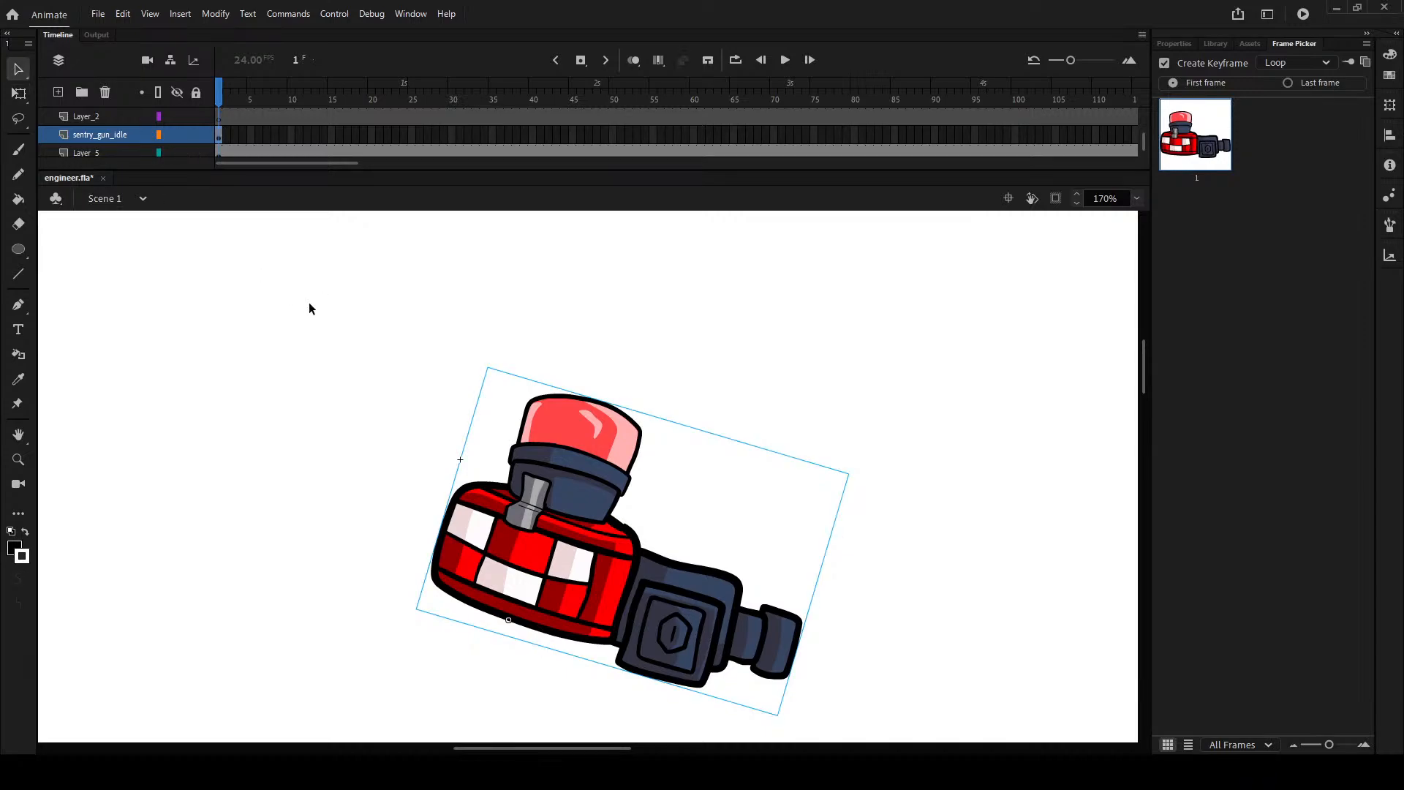
key("ctrl+z")
key("ctrl+z")
left_click(350, 386)
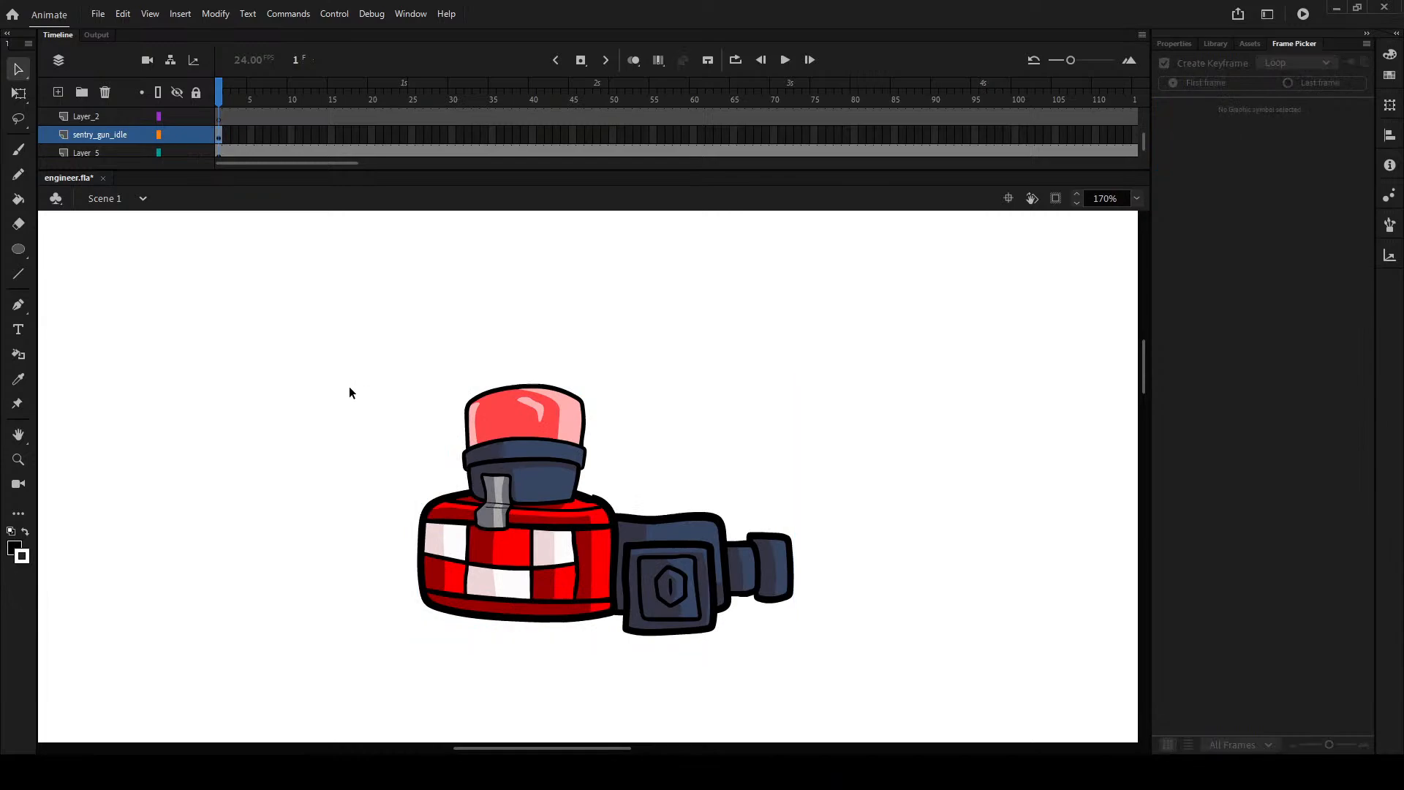
- Compare the shaded sentry gun with the engineer's face and full figure in the scene
scroll(353, 433, "down", 2)
scroll(307, 442, "up", 3)
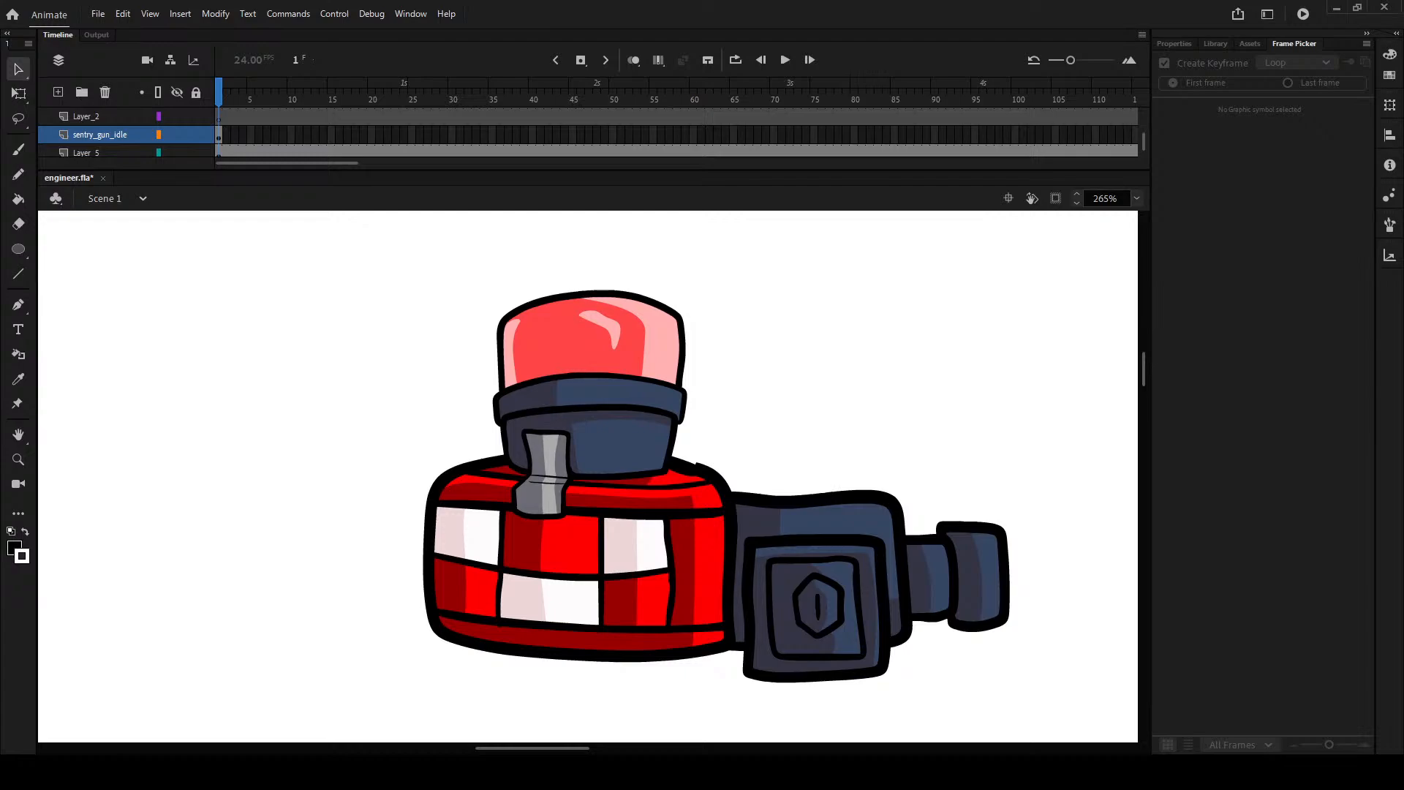
left_click(19, 150)
scroll(193, 390, "down", 10)
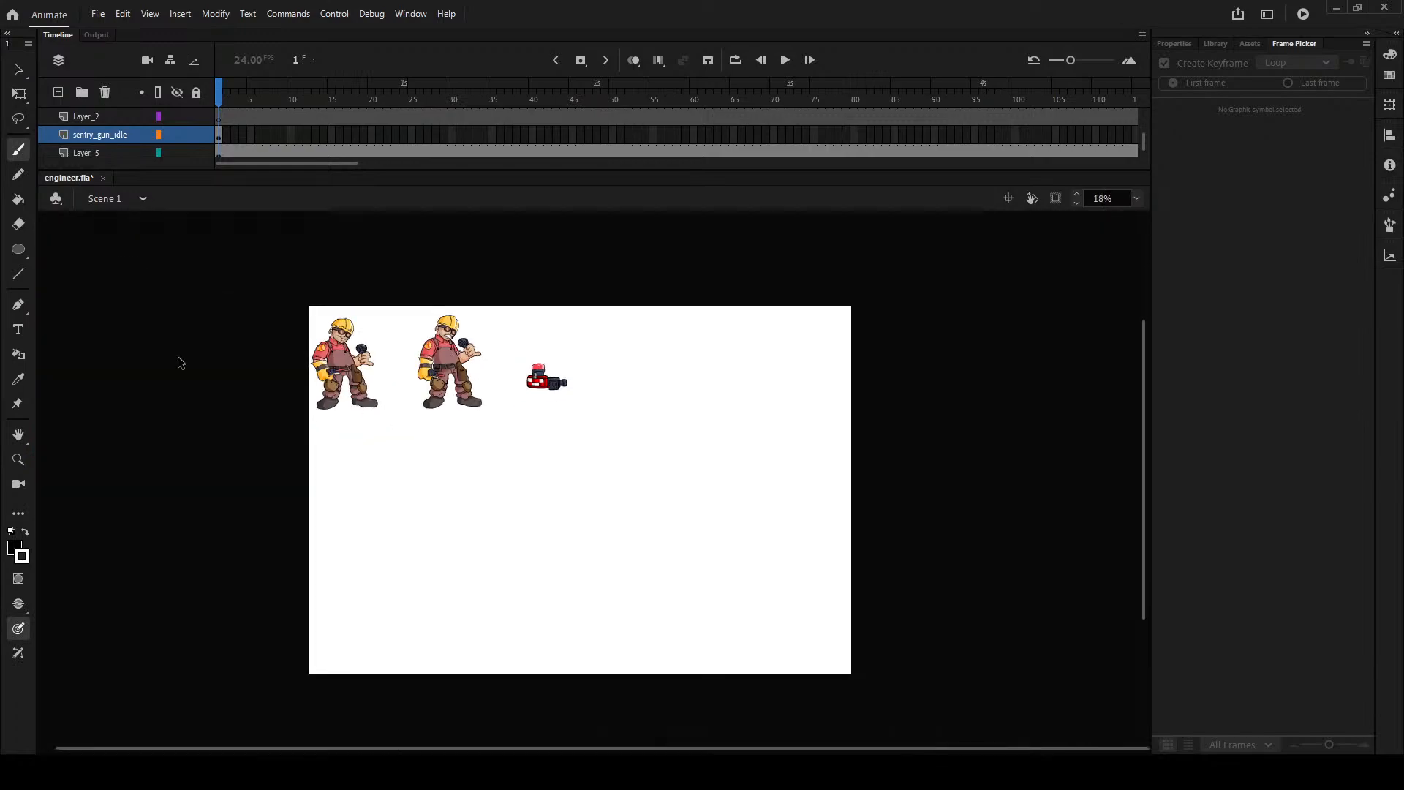
scroll(479, 272, "up", 3)
scroll(347, 333, "up", 10)
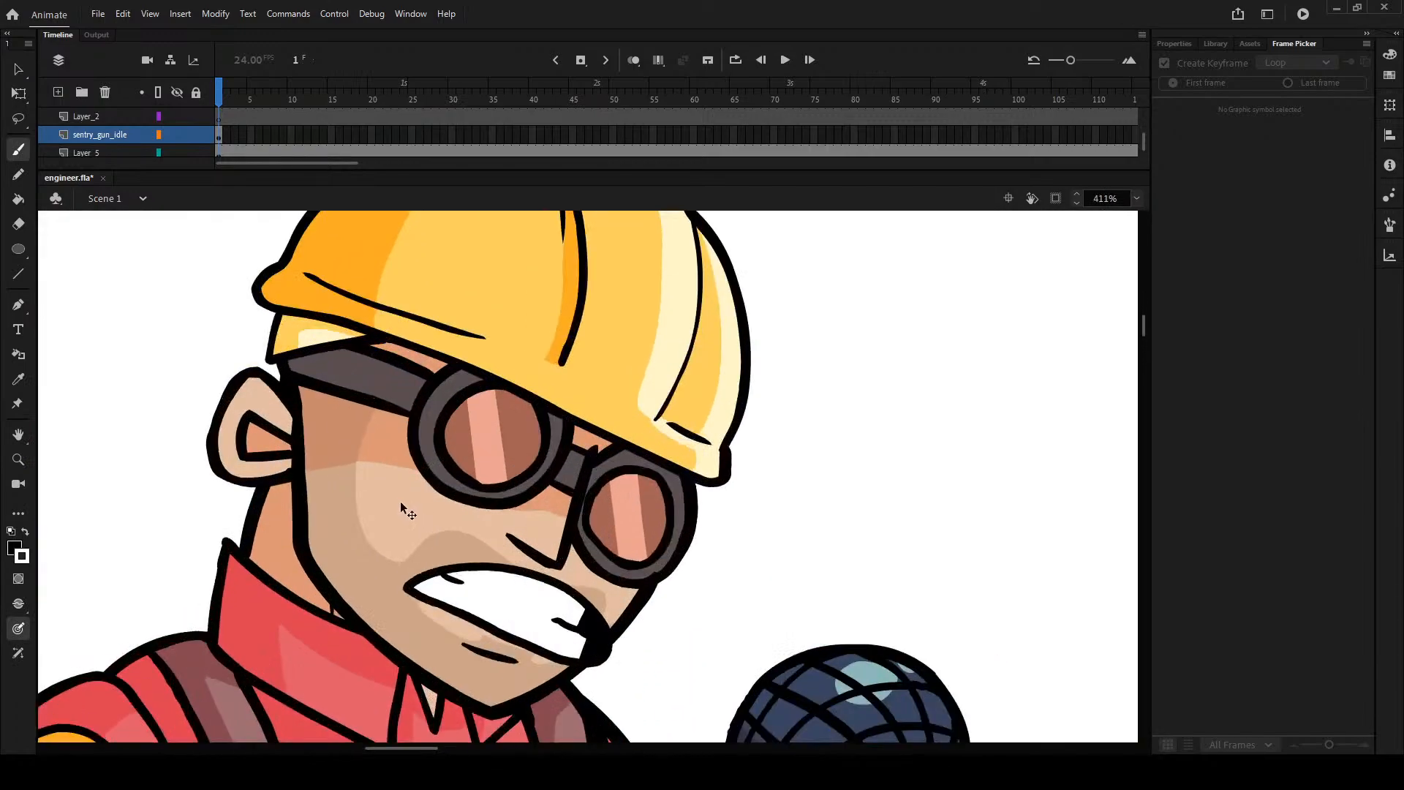
scroll(668, 429, "up", 2)
scroll(784, 414, "down", 12)
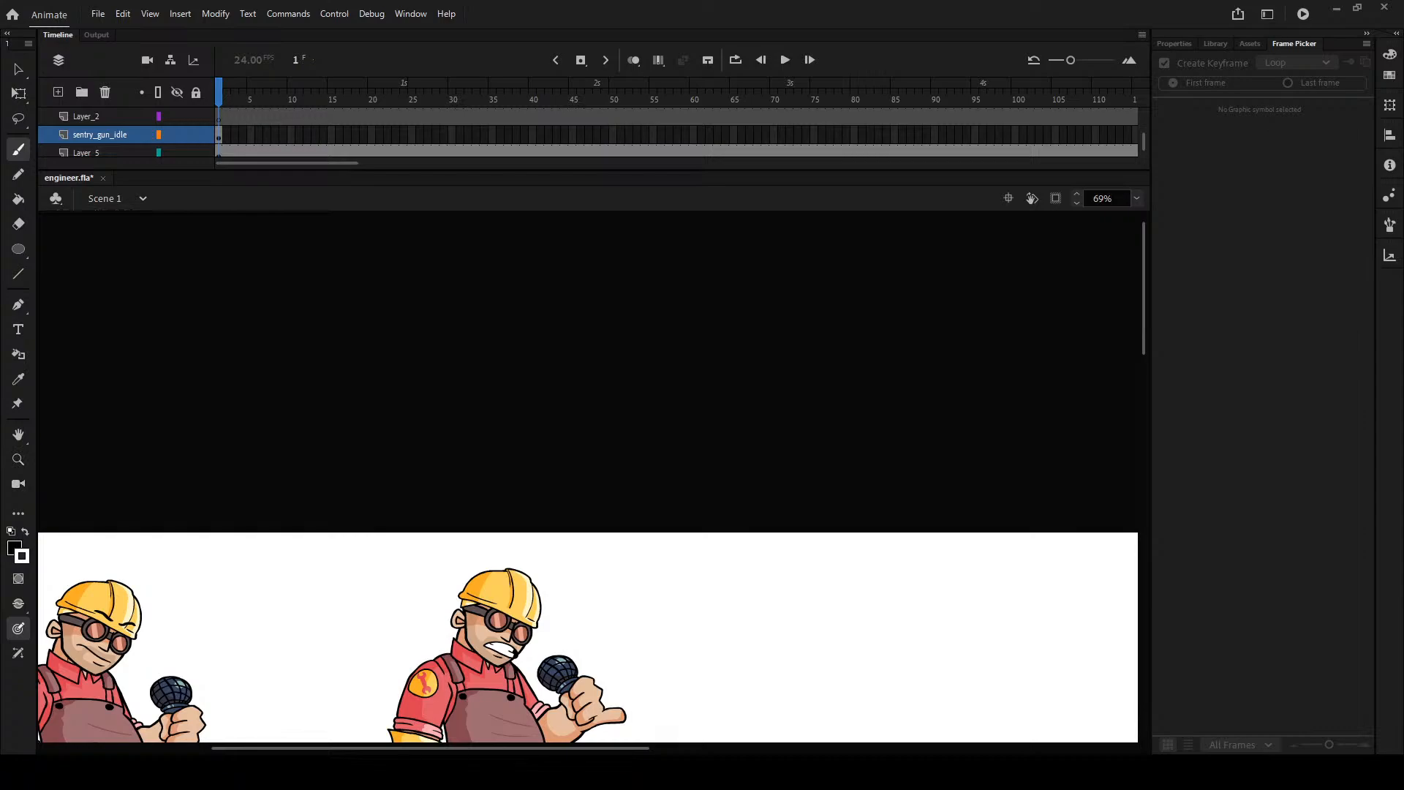
scroll(386, 517, "down", 5)
scroll(385, 517, "right", 8)
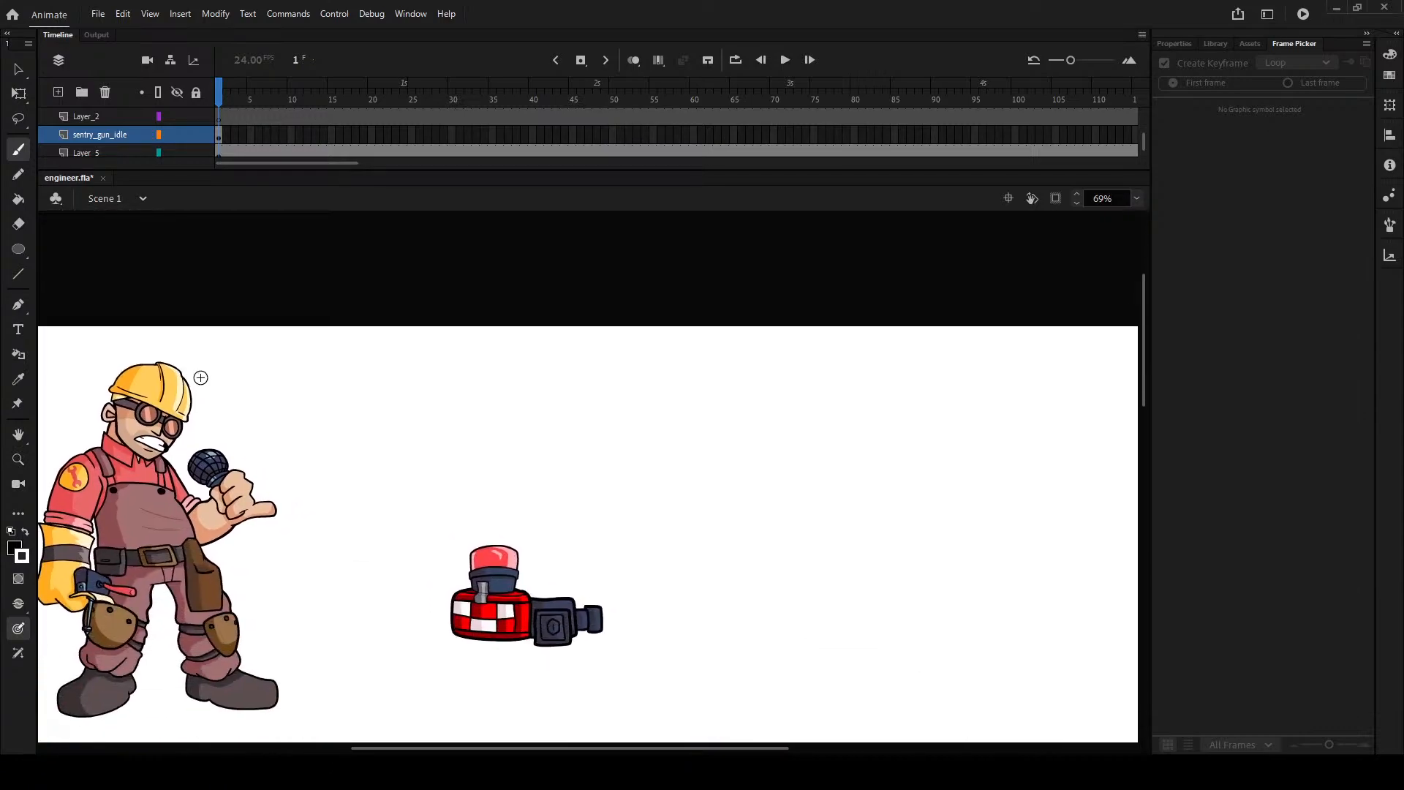
scroll(459, 572, "up", 8)
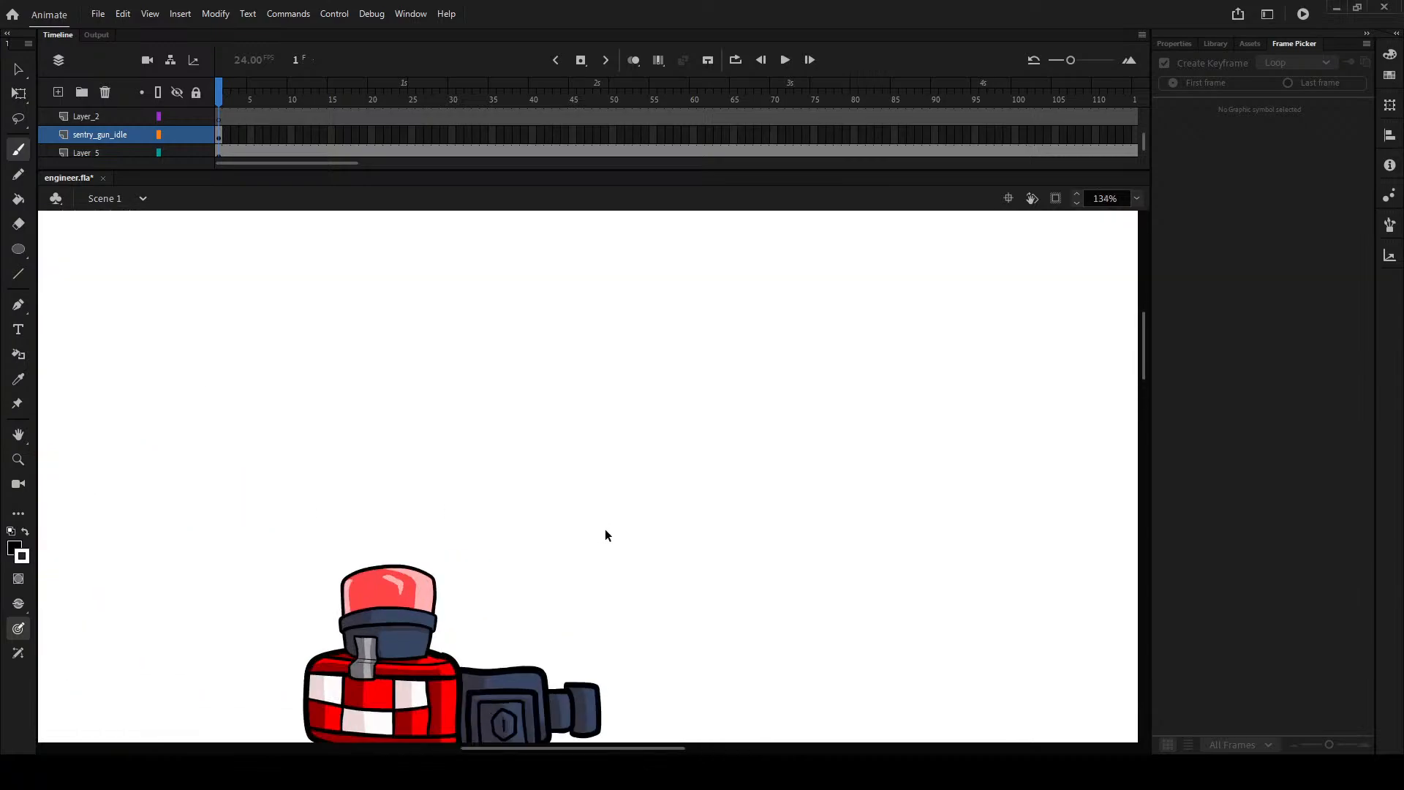
- Enter the nested sentry head idle symbol and select the red light's base and pink highlight fills
left_click_drag(465, 554, 562, 688)
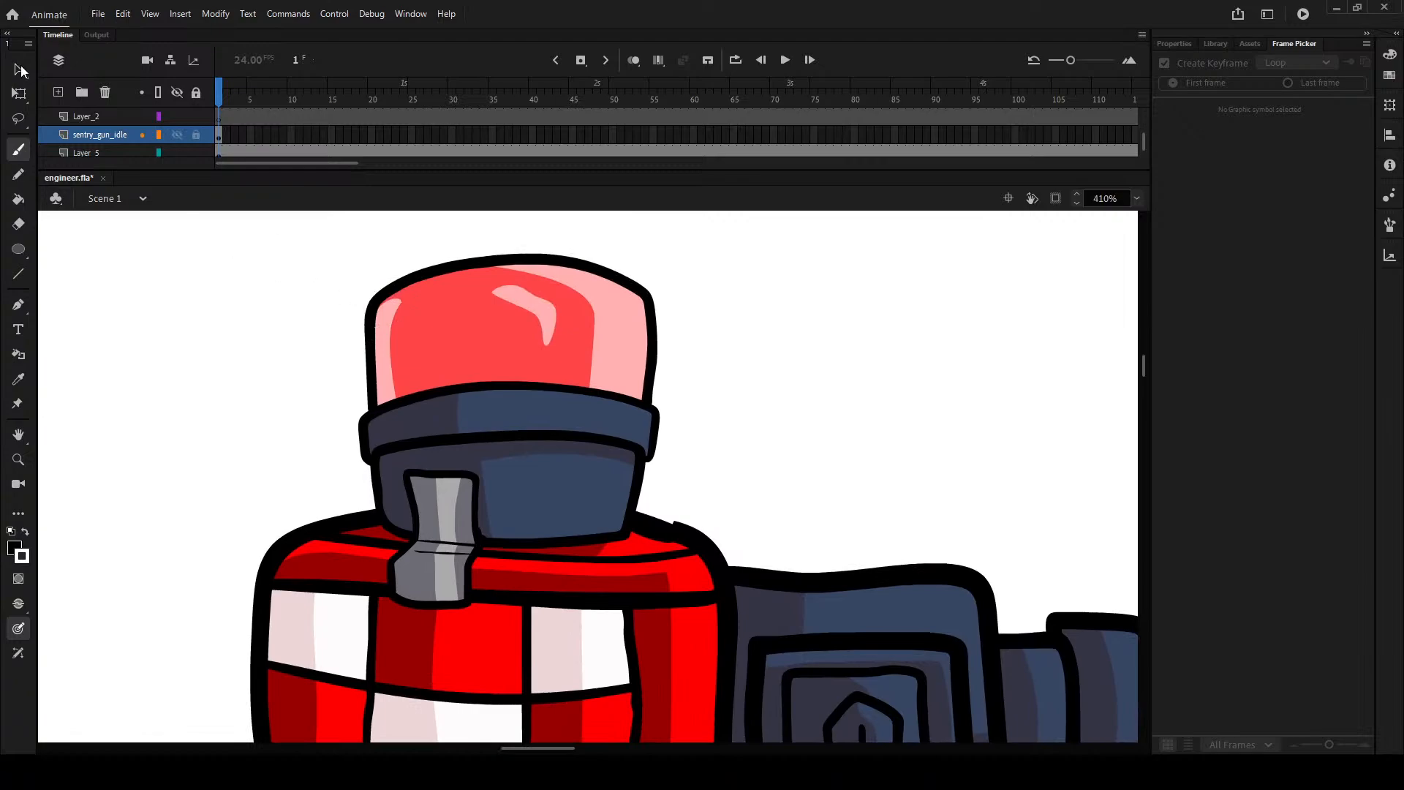
key("v")
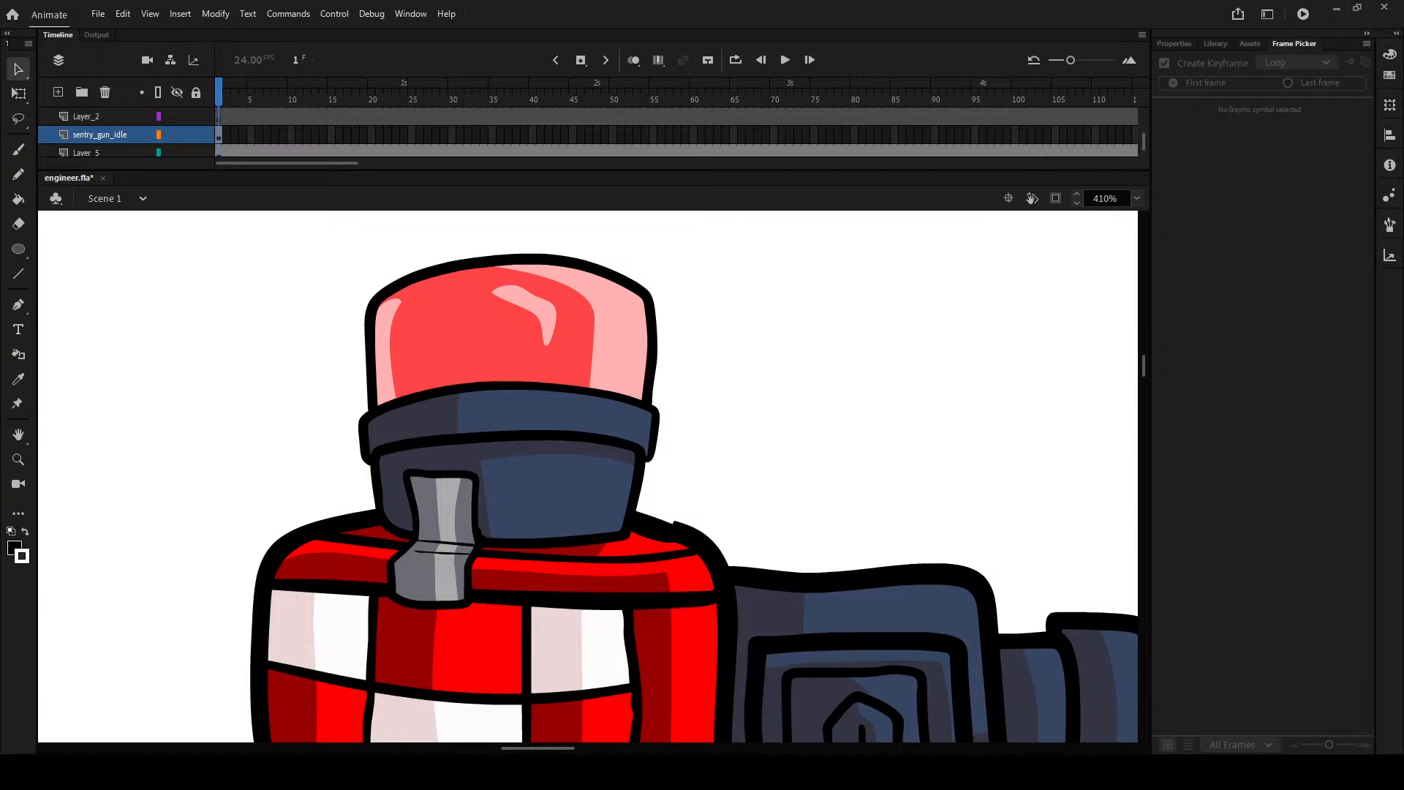
left_click(26, 65)
left_click_drag(595, 251, 607, 389)
left_click(481, 455)
double_click(522, 436)
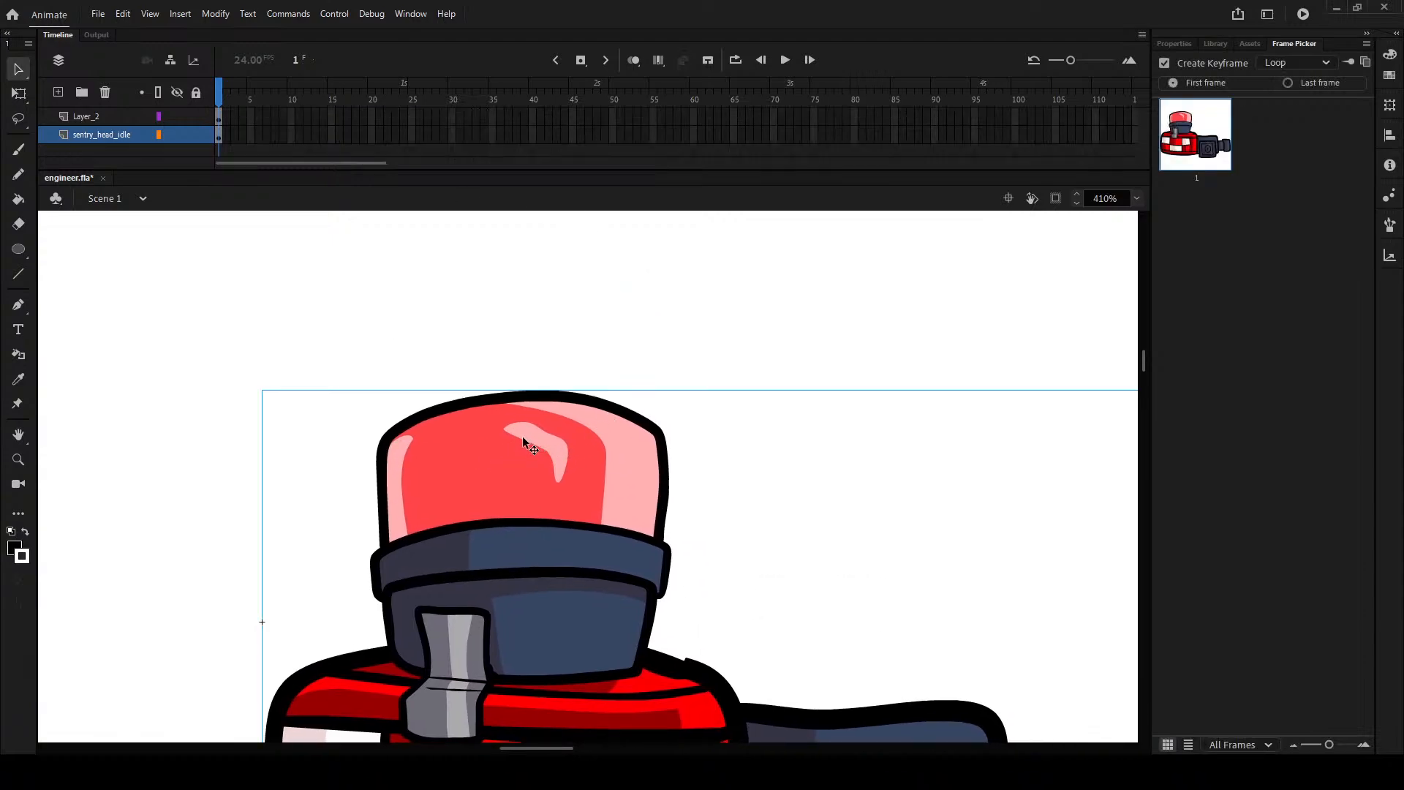
double_click(521, 436)
left_click(529, 436, "shift")
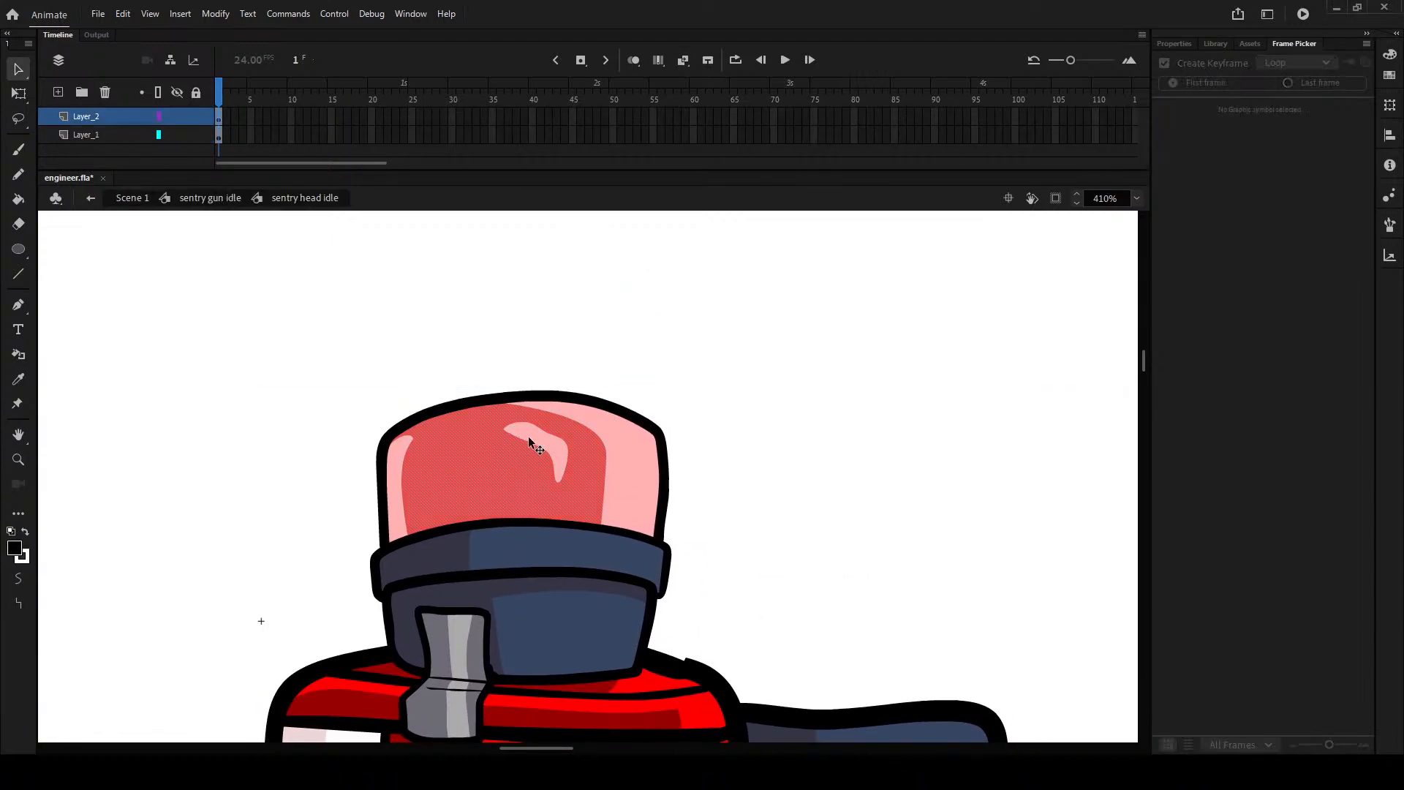
left_click(645, 454, "shift")
left_click(392, 461, "shift")
left_click(400, 444, "shift")
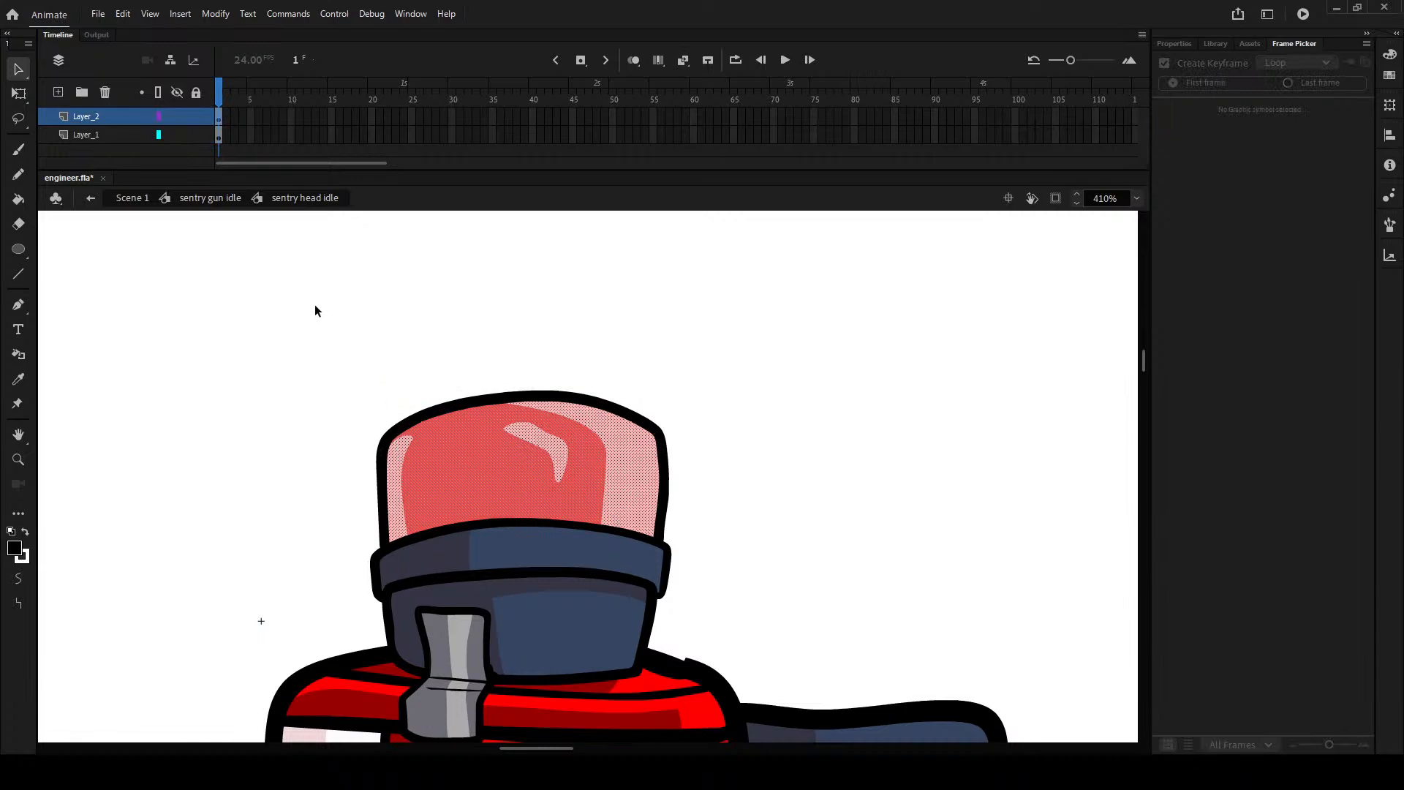
- Paste the copied light fills in place on a new LIGHTGLOW layer and convert them to a LIGHTGLOW symbol
left_click(57, 91)
key("ctrl+v")
key("ctrl+z")
key("ctrl+shift+v")
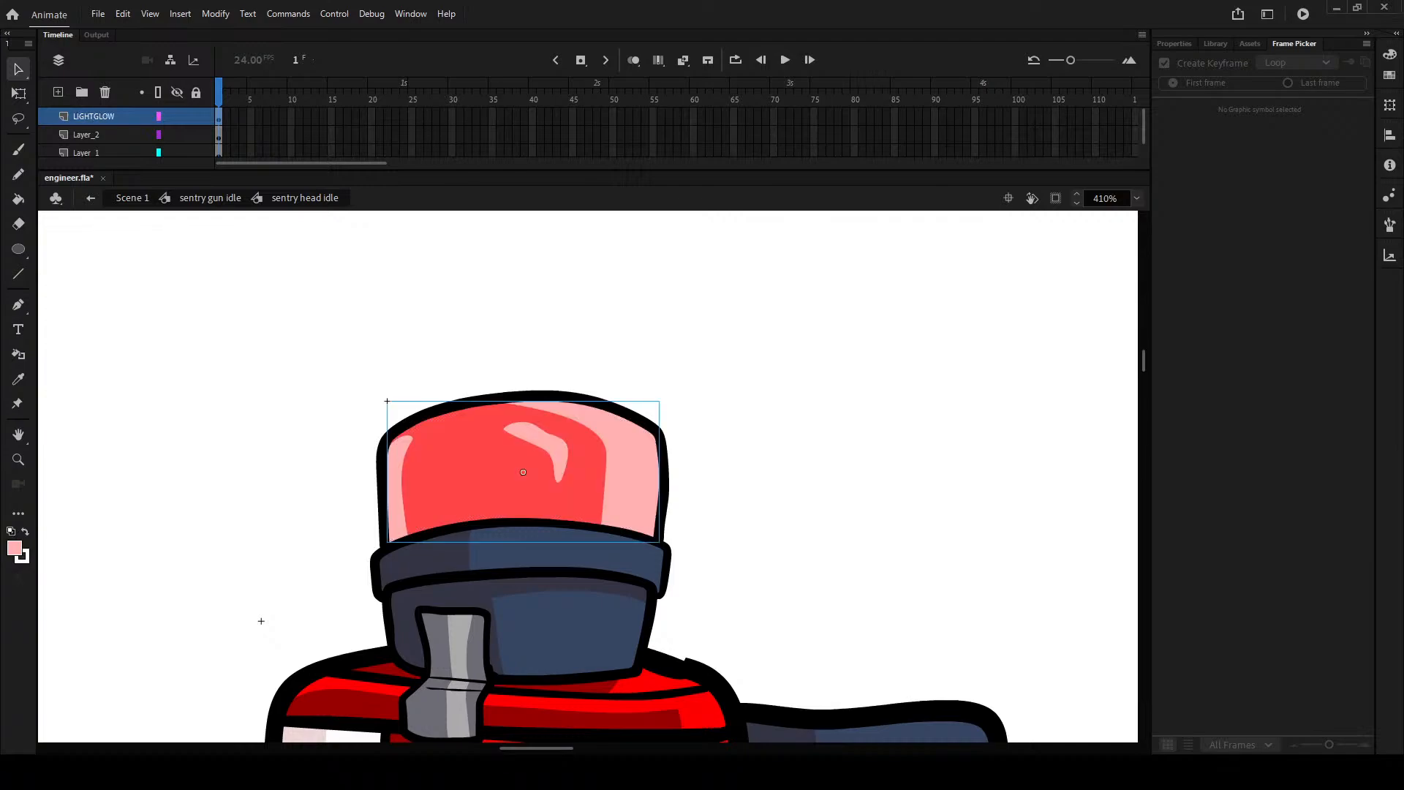
left_click(1216, 43)
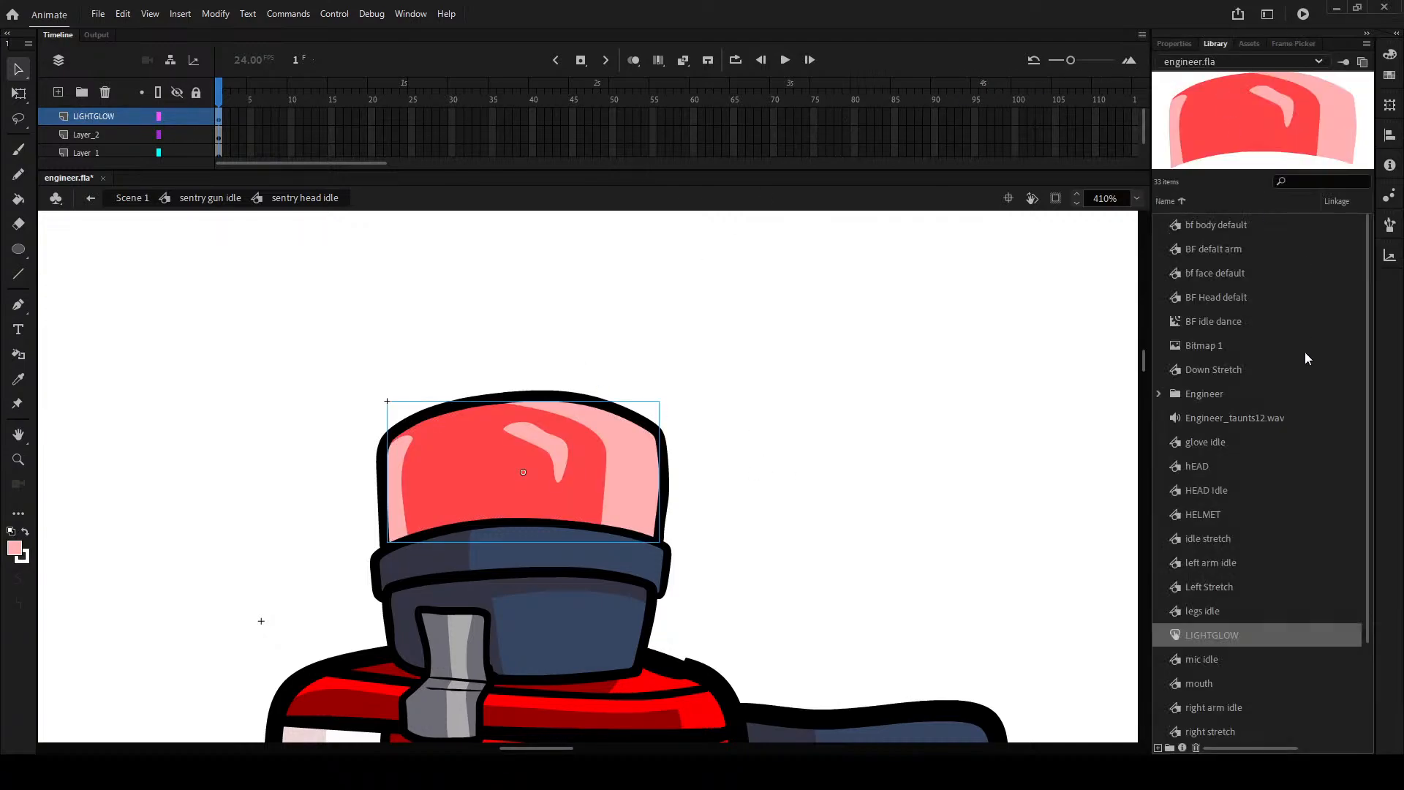
- Give the LIGHTGLOW layer's frame a High-quality Blur filter of 28 and Hard Light blending
left_click(1179, 43)
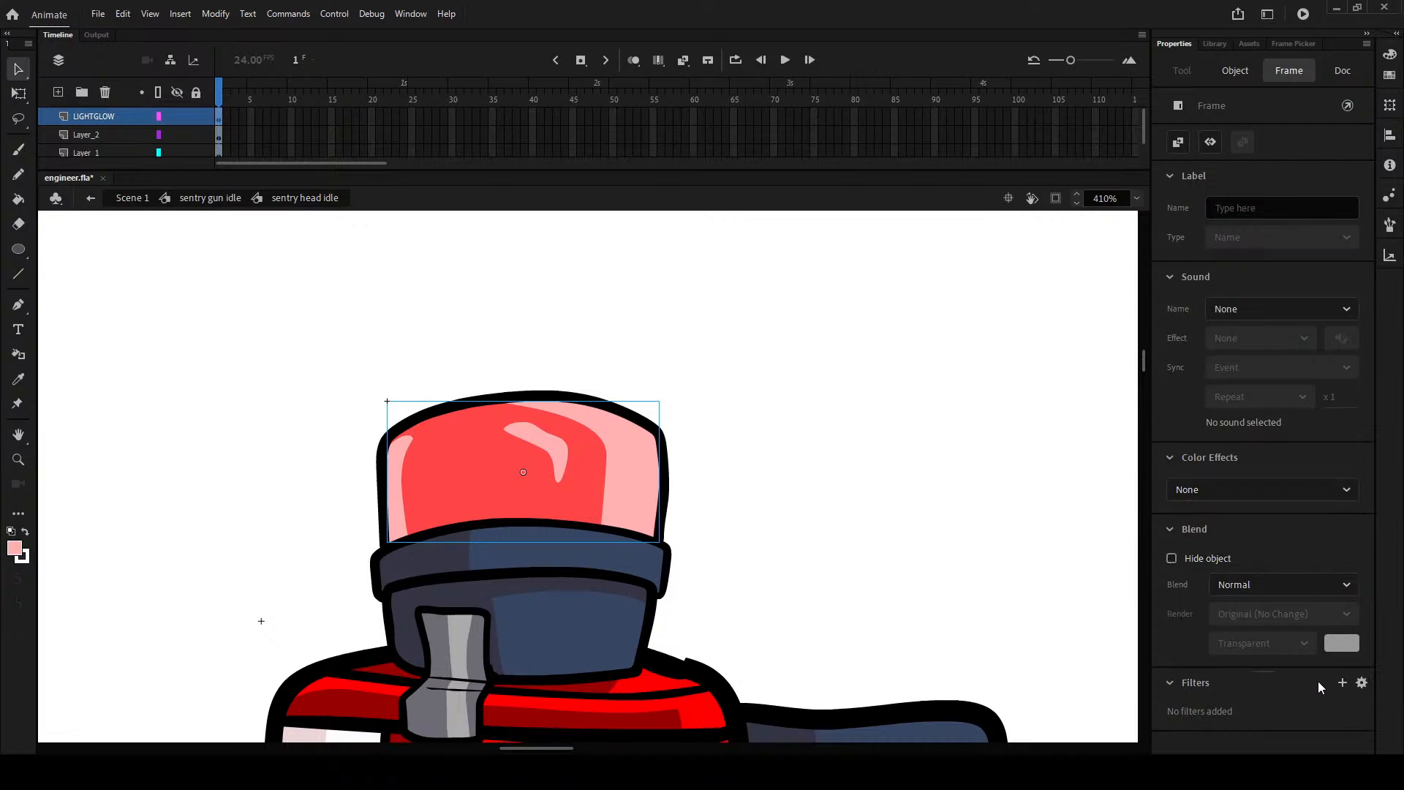
left_click(1288, 552)
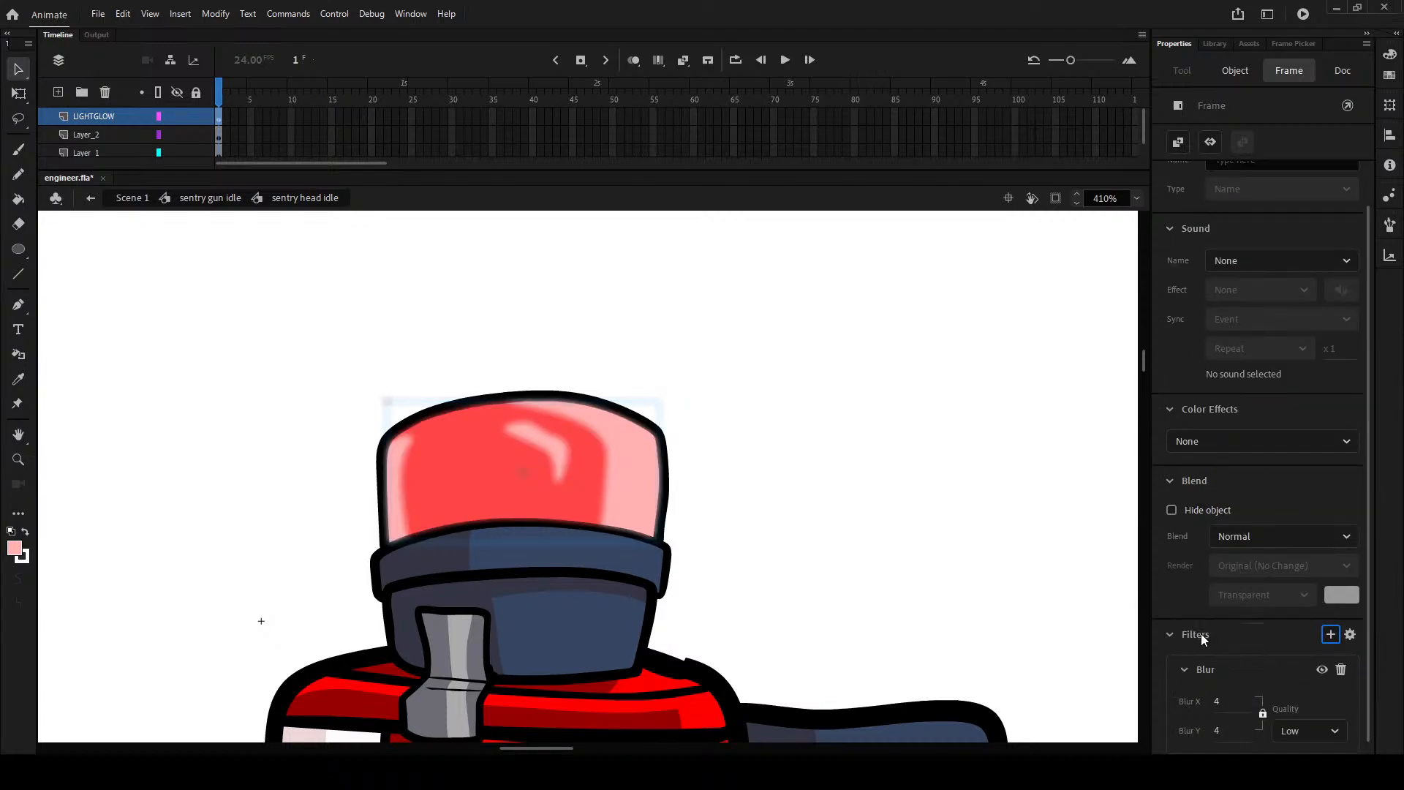
scroll(1221, 642, "down", 2)
left_click_drag(1217, 686, 1247, 690)
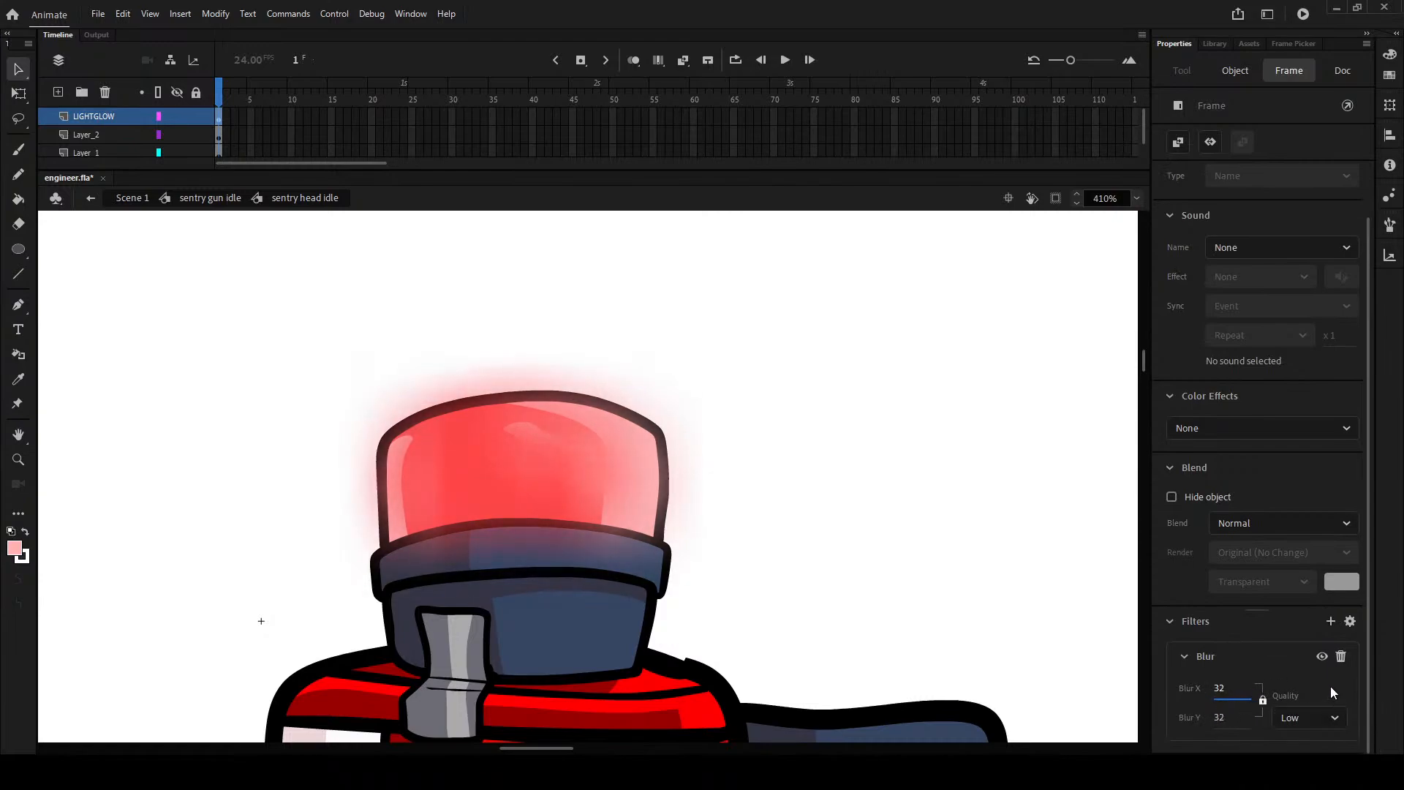
left_click(1313, 715)
left_click(1302, 695)
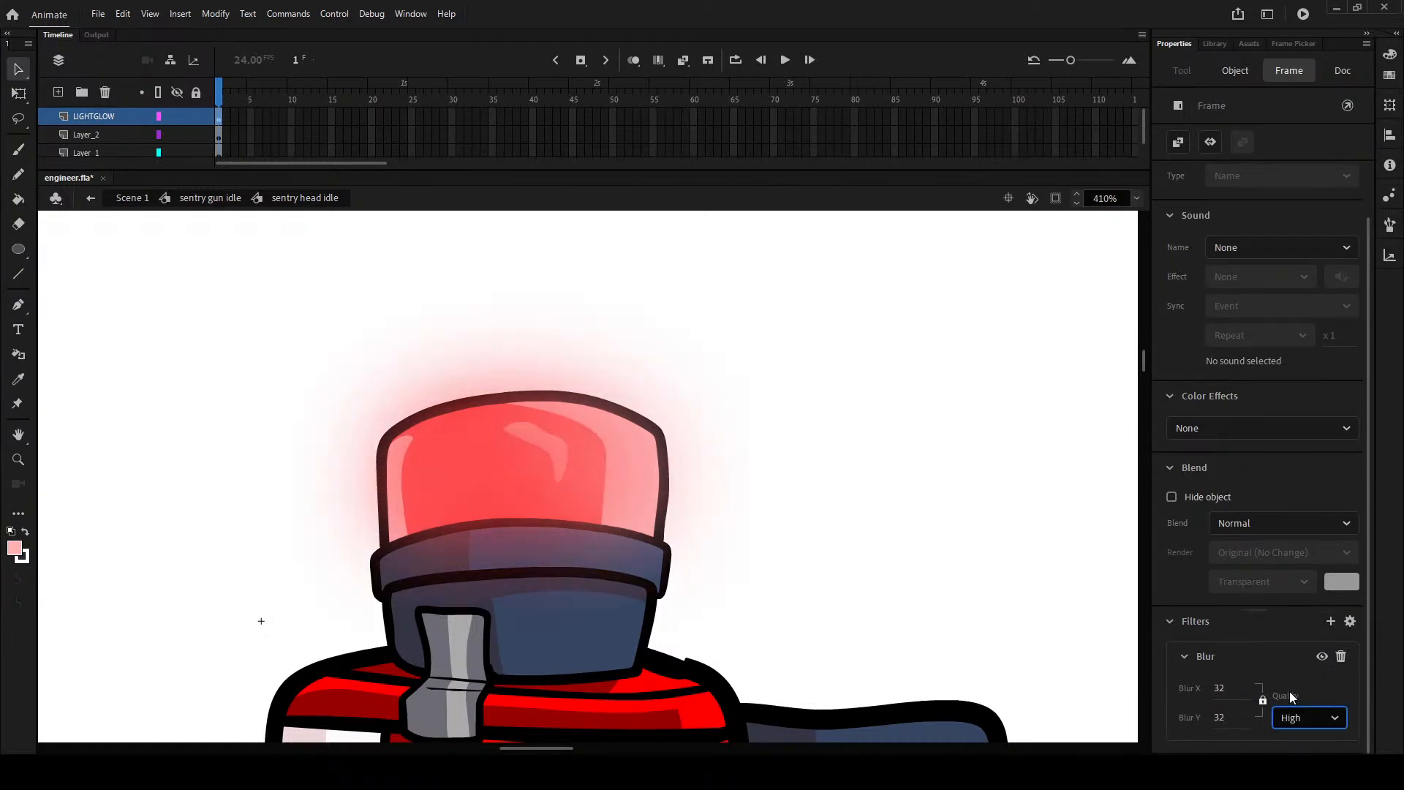
left_click_drag(1220, 691, 1216, 693)
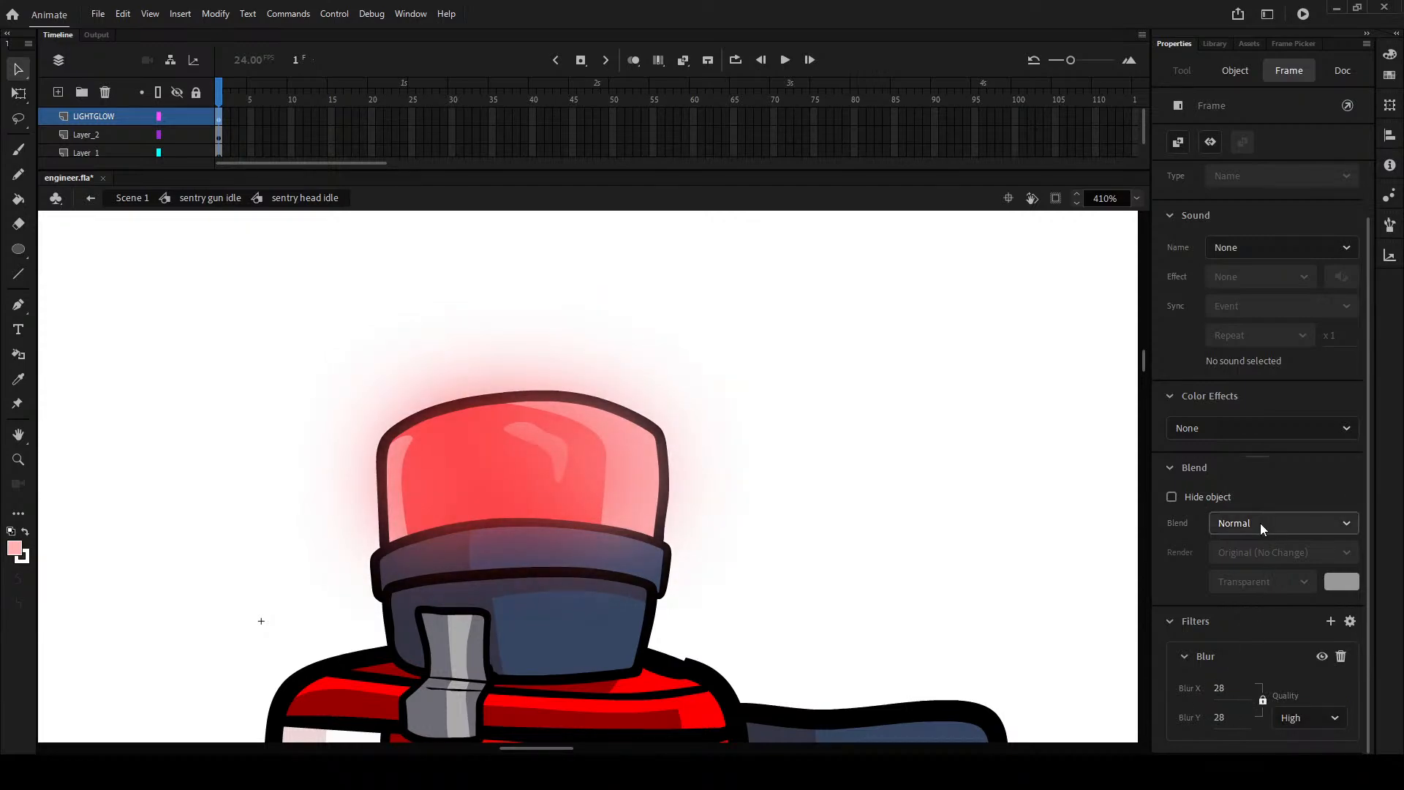
left_click(968, 442)
- Change the document's stage colour from white to dark grey
left_click_drag(688, 490, 809, 426)
scroll(767, 371, "down", 4)
scroll(766, 370, "up", 2)
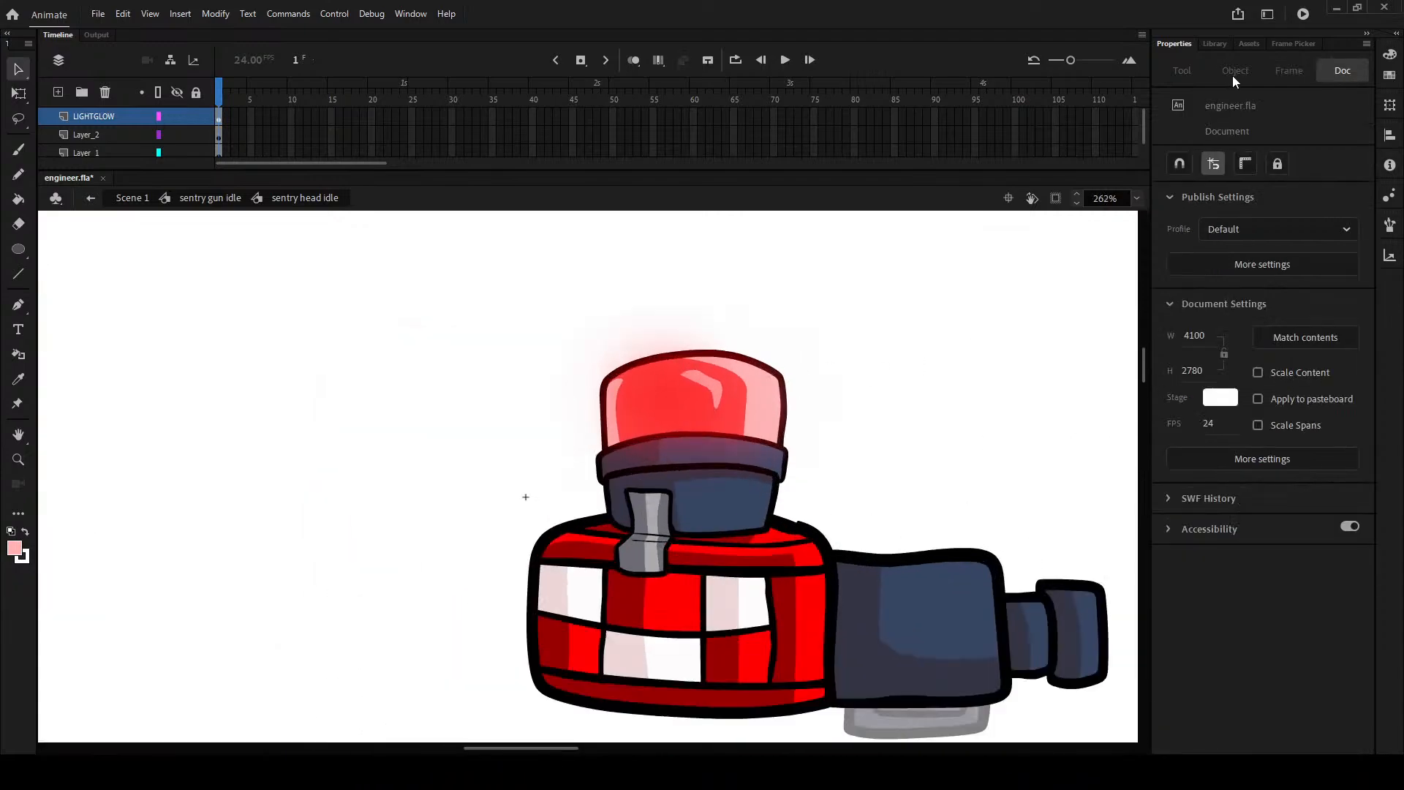
left_click(1230, 396)
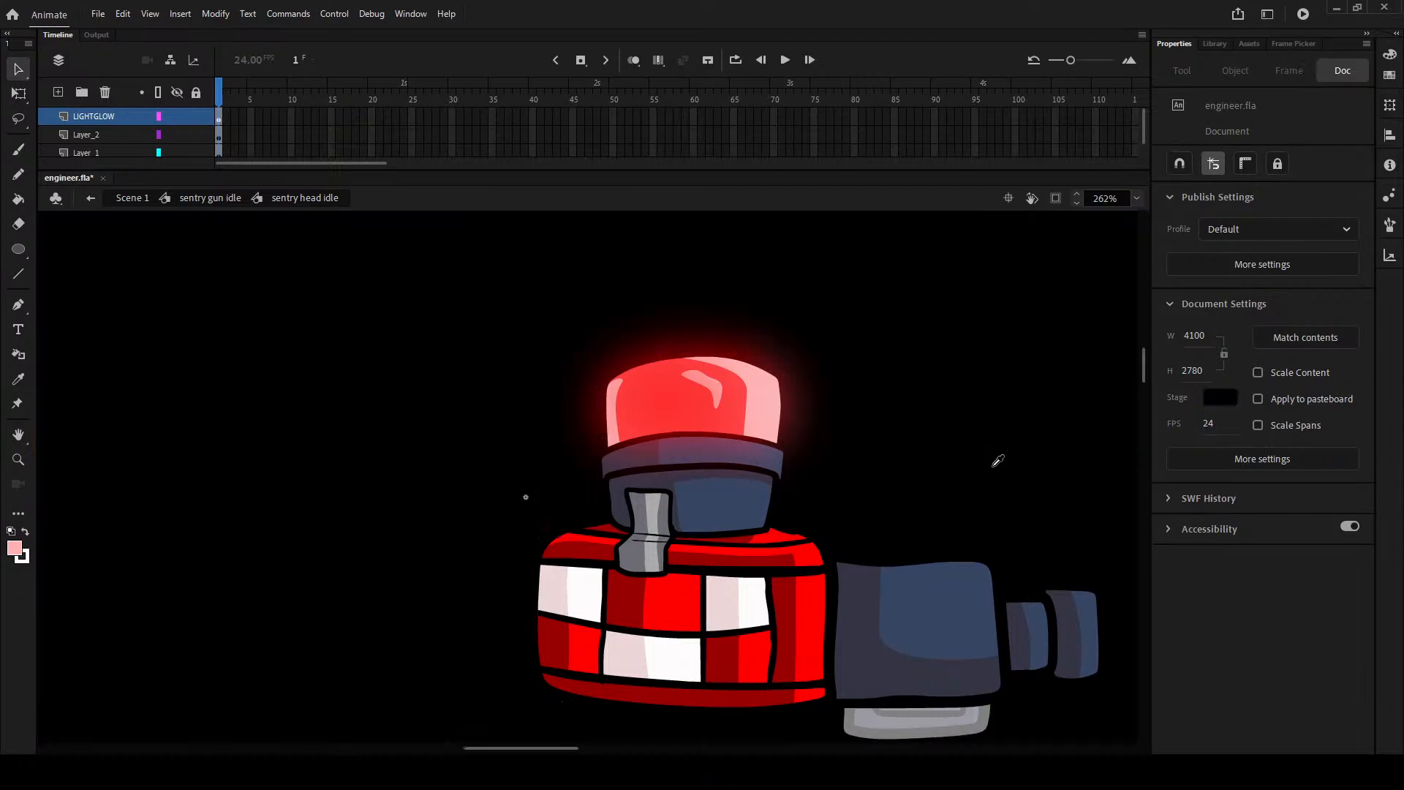
left_click(993, 466)
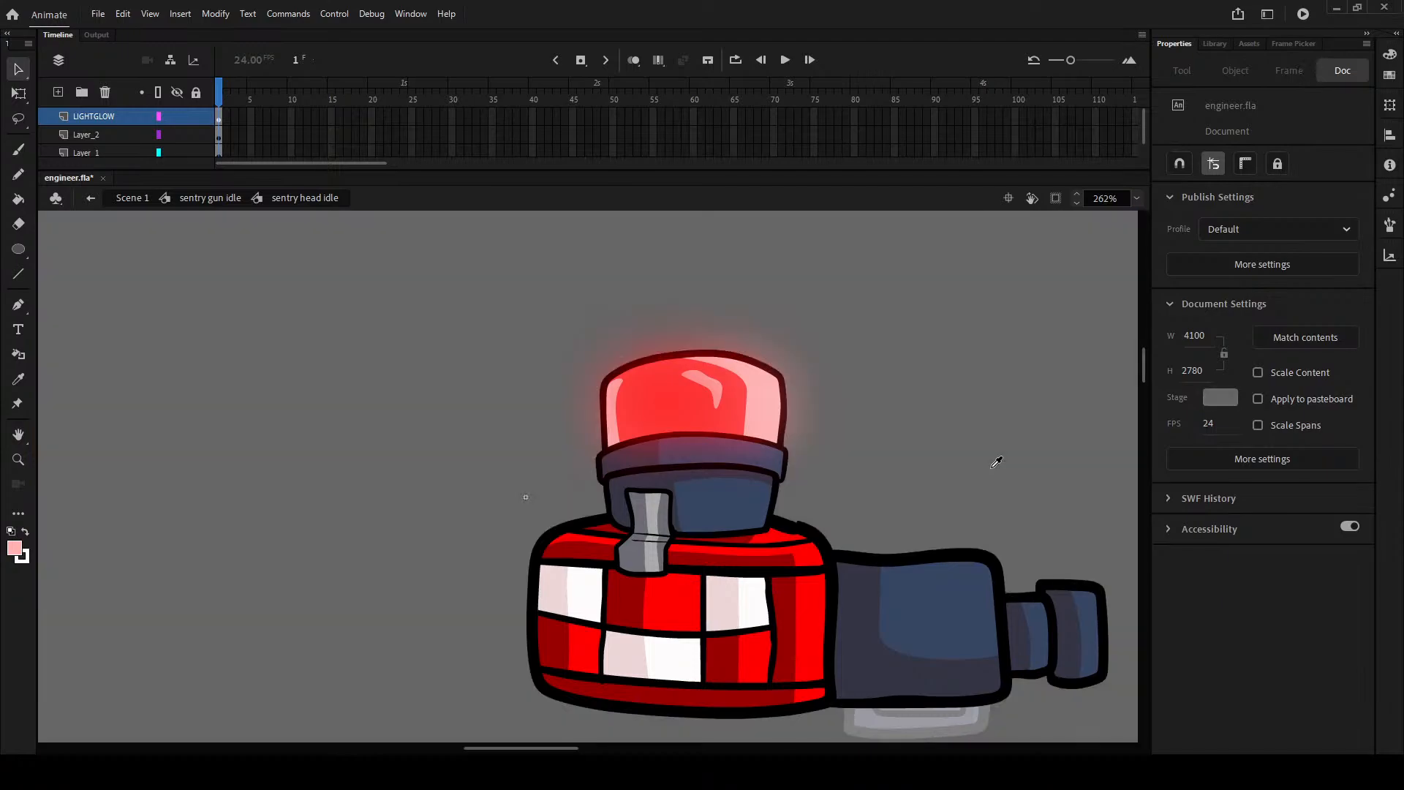
- Examine the light's glow against the grey stage, up close and beside the engineer
scroll(725, 398, "down", 5)
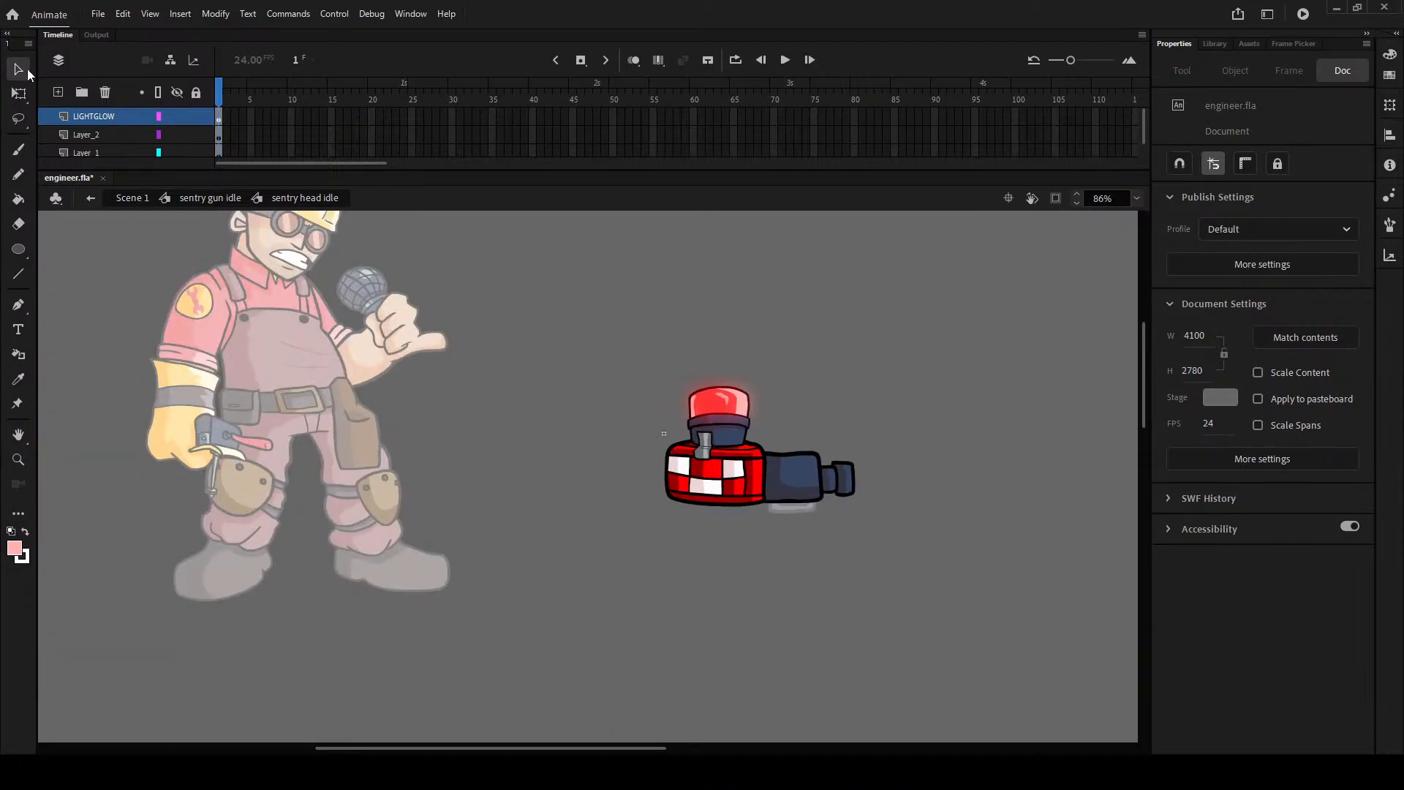
scroll(636, 338, "up", 5)
double_click(754, 349)
left_click(753, 353)
scroll(575, 397, "up", 5)
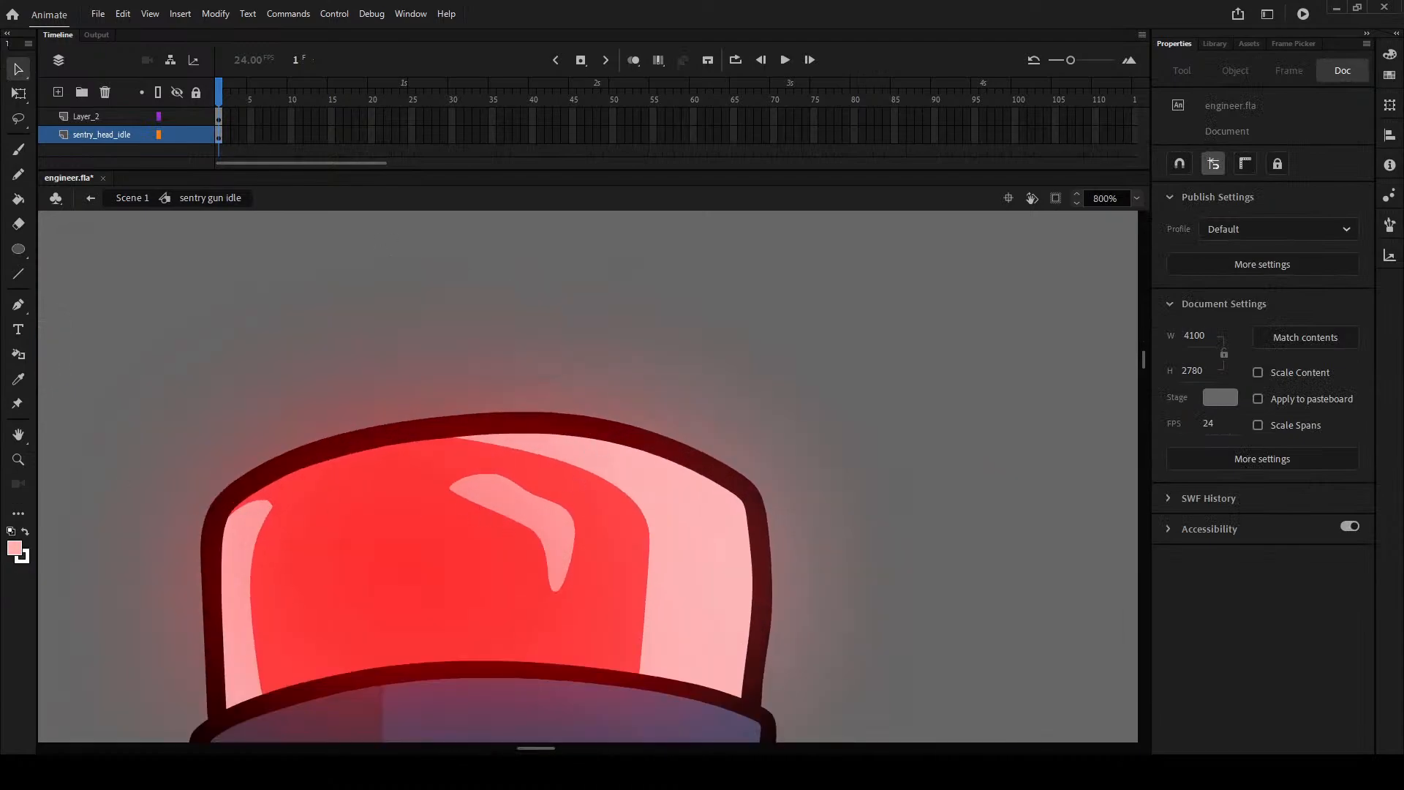
scroll(407, 550, "up", 3)
scroll(420, 501, "down", 2)
scroll(492, 430, "up", 2)
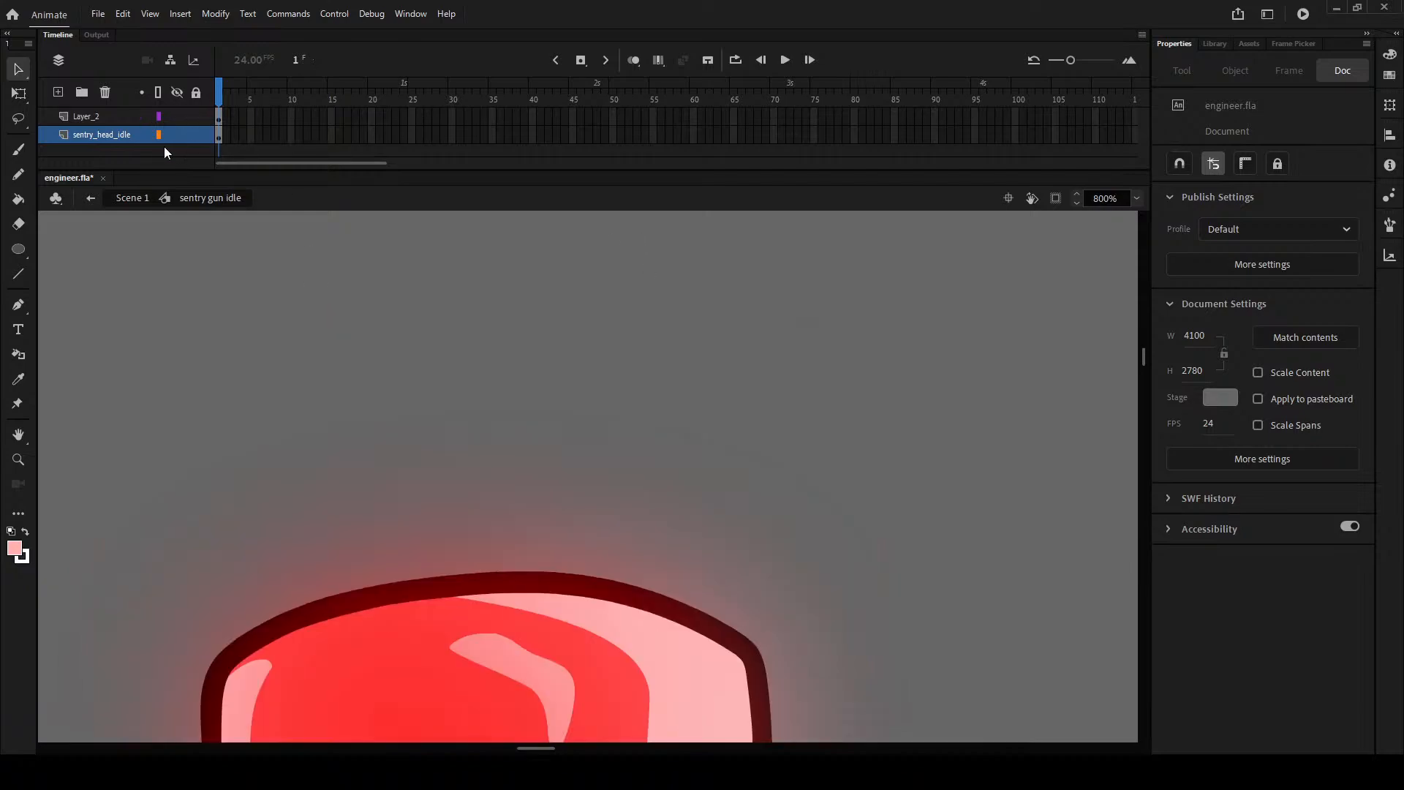
scroll(521, 468, "down", 2)
left_click(433, 545)
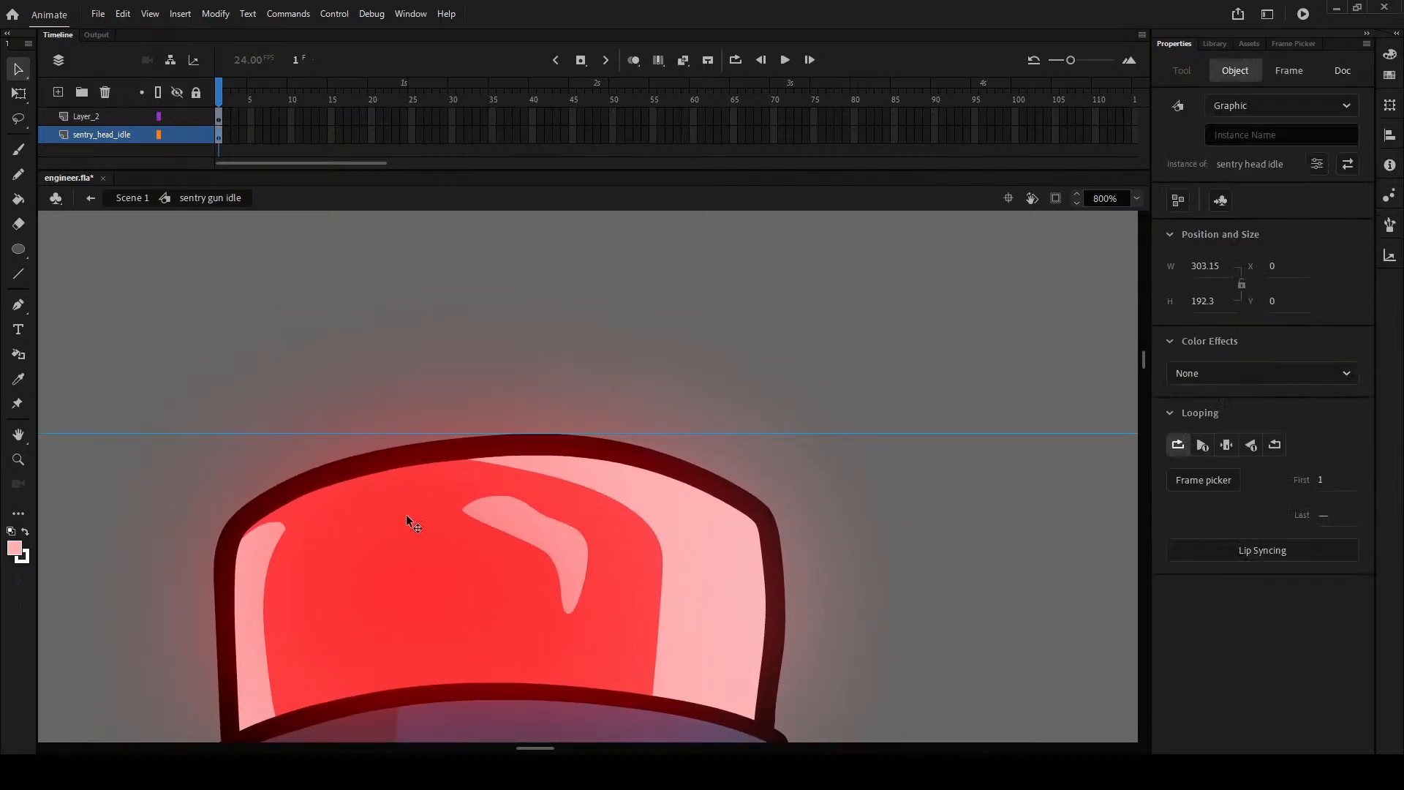
- Reopen the sentry head symbol and toggle the LIGHTGLOW layer off and on to compare the light with and without its glow
scroll(431, 327, "down", 5)
double_click(503, 411)
left_click(94, 117)
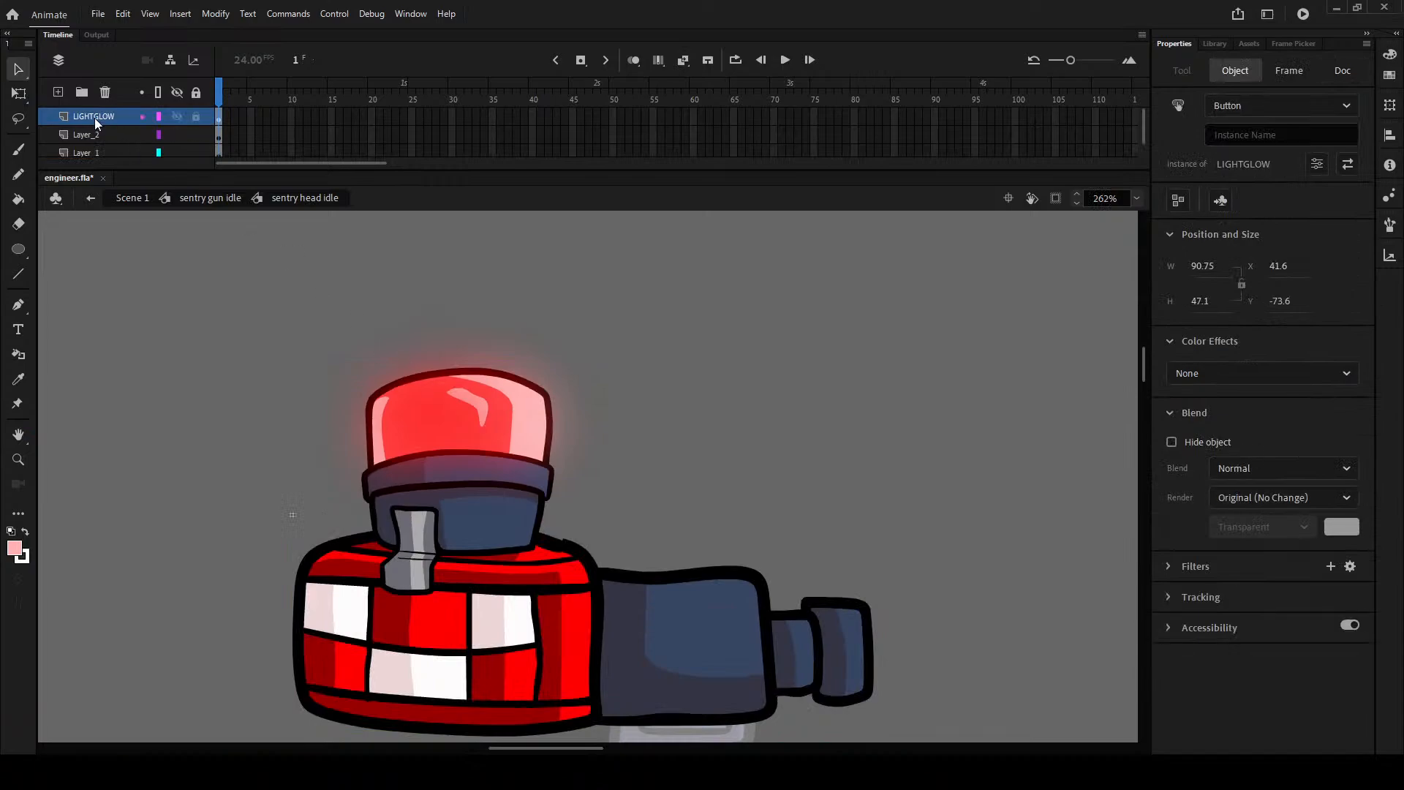
left_click(176, 116)
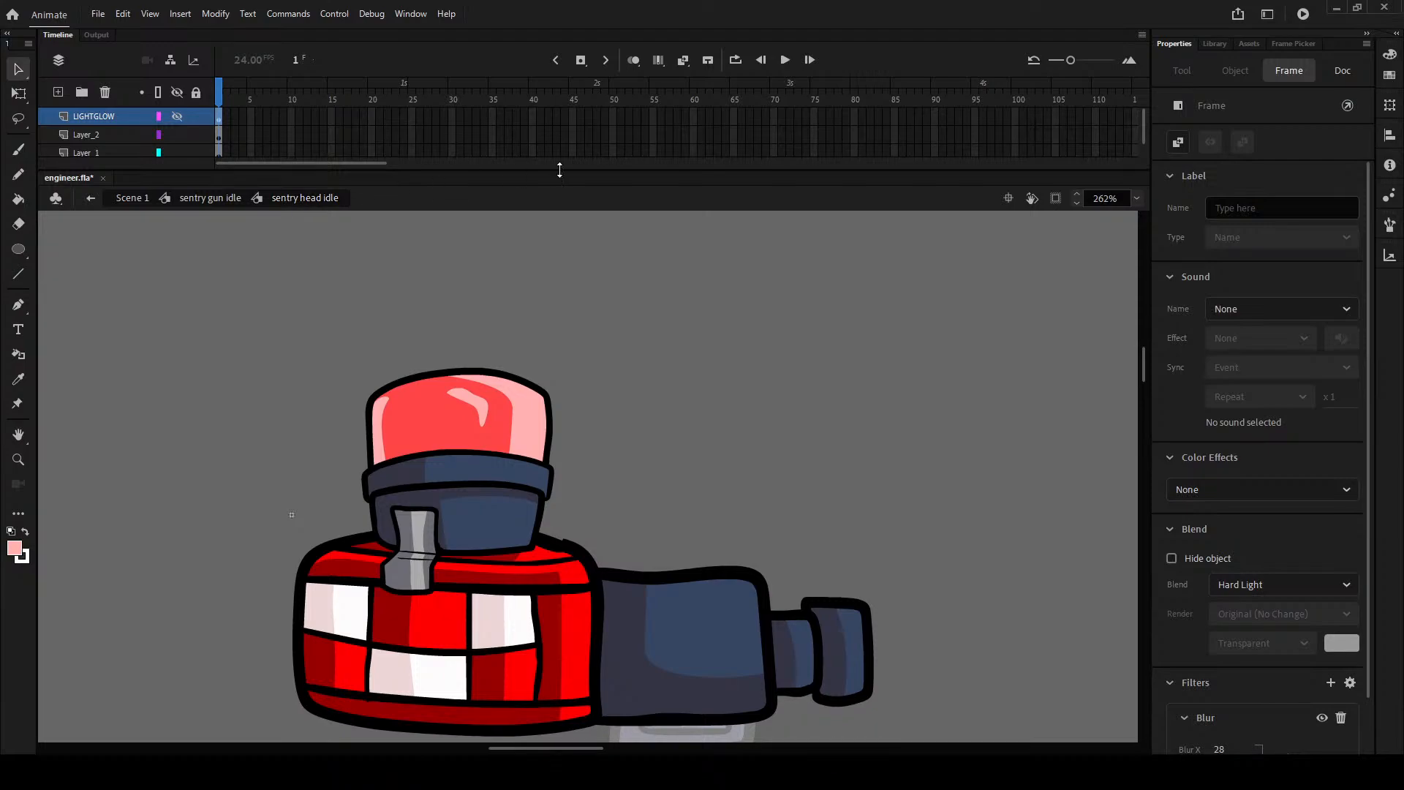
left_click(177, 116)
left_click(422, 411)
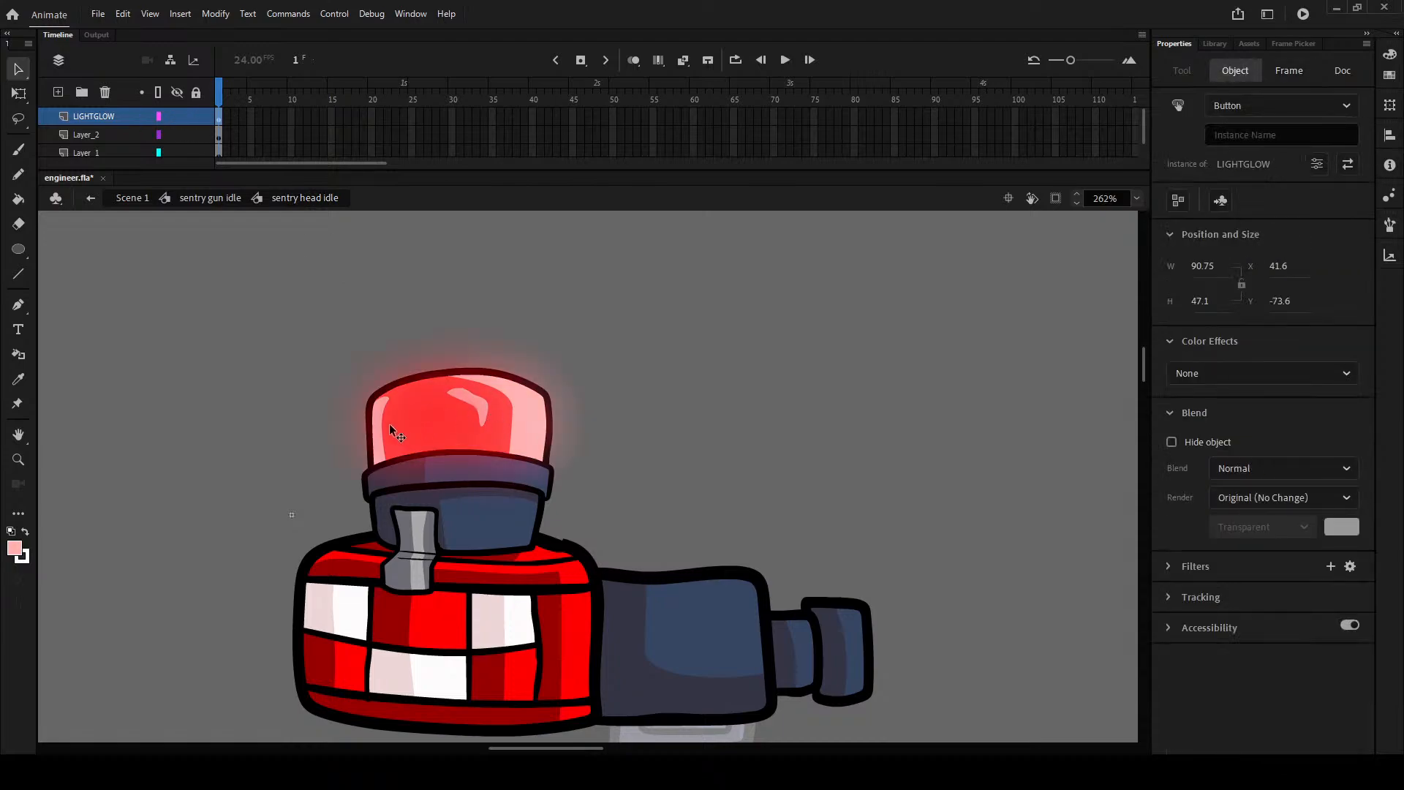
left_click(297, 393)
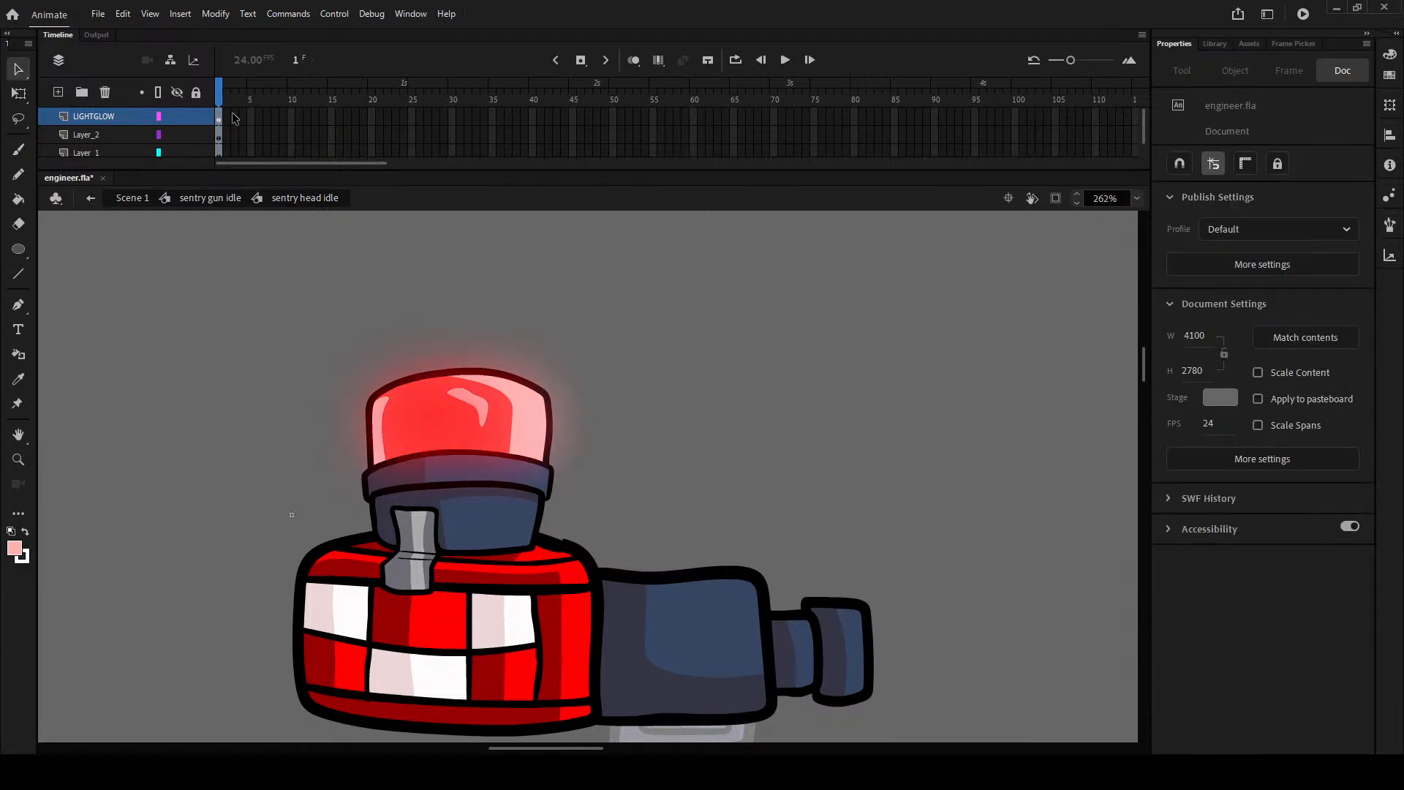
scroll(468, 433, "up", 5)
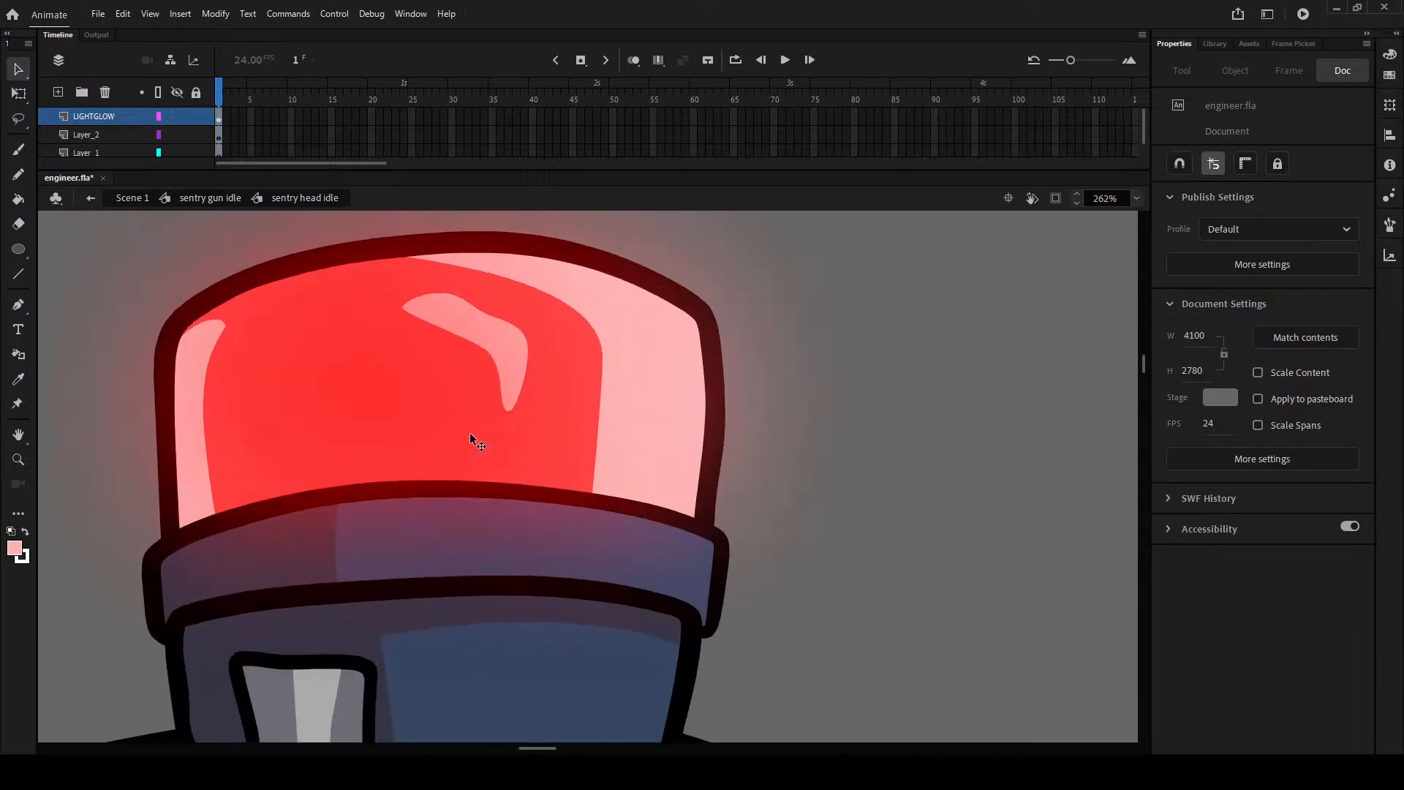
mouse_move(432, 287)
left_mouse_down()
mouse_move(429, 444)
mouse_move(530, 366)
mouse_move(453, 292)
left_mouse_up()
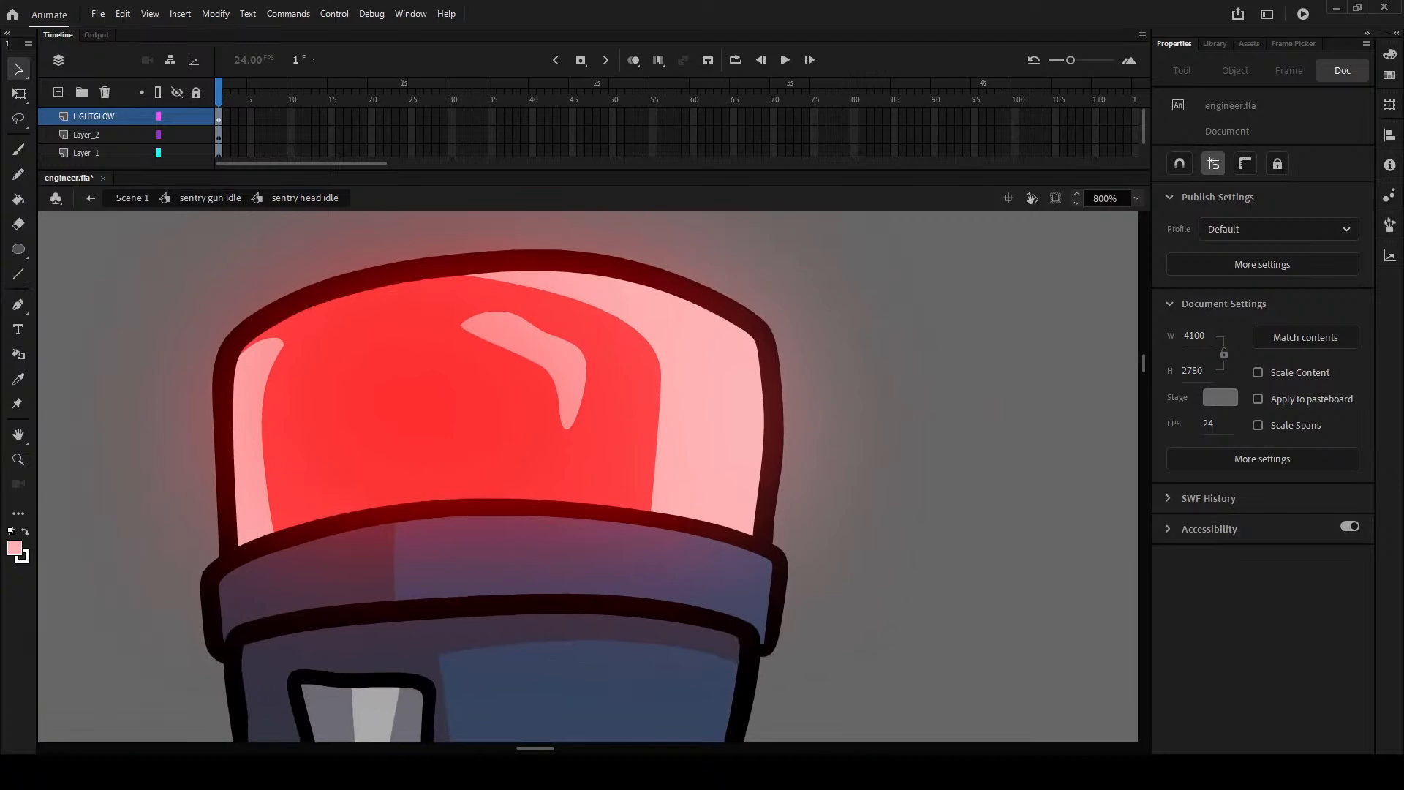
scroll(158, 480, "down", 3)
- Hide and lock the LIGHTGLOW layer, and return to the sentry gun idle symbol
left_click(177, 116)
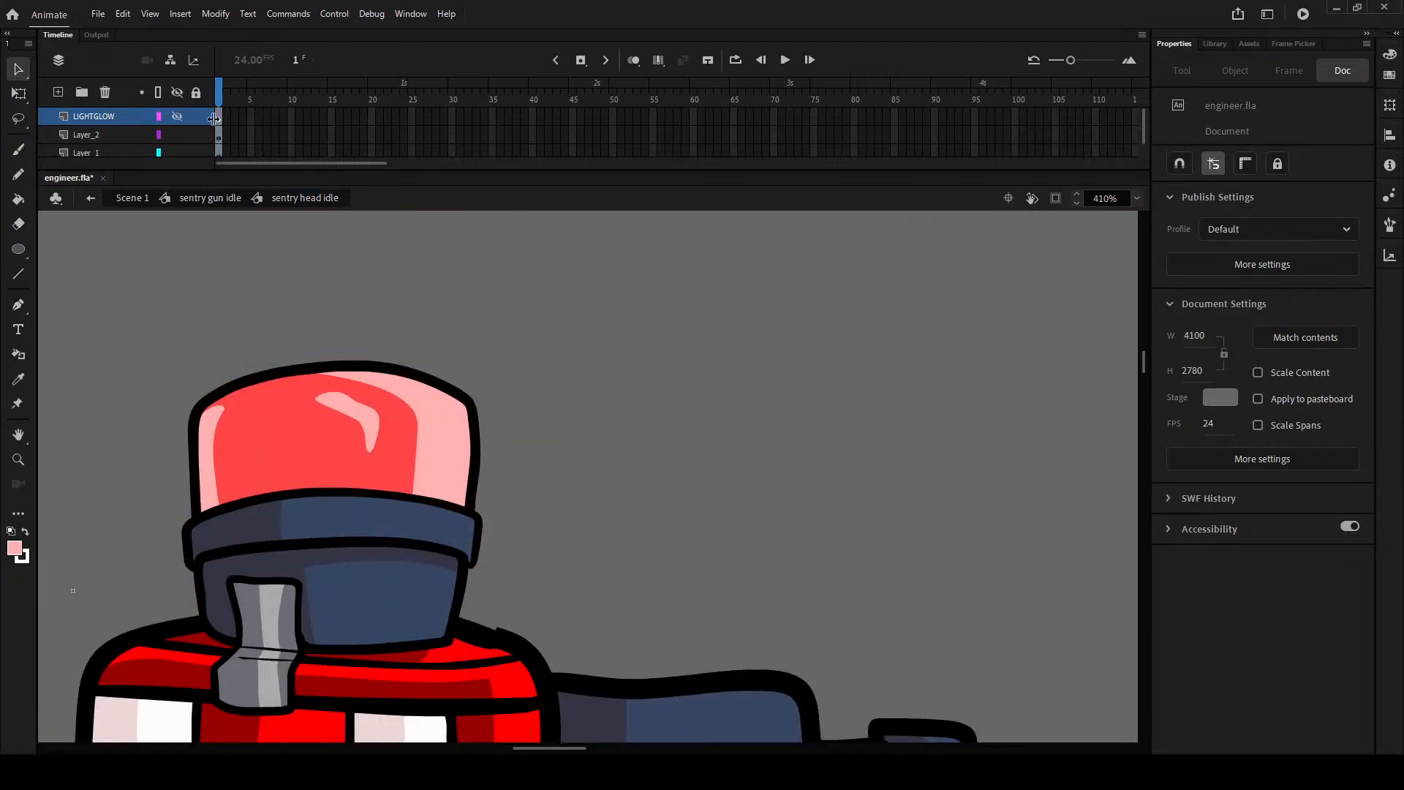
scroll(439, 476, "down", 5)
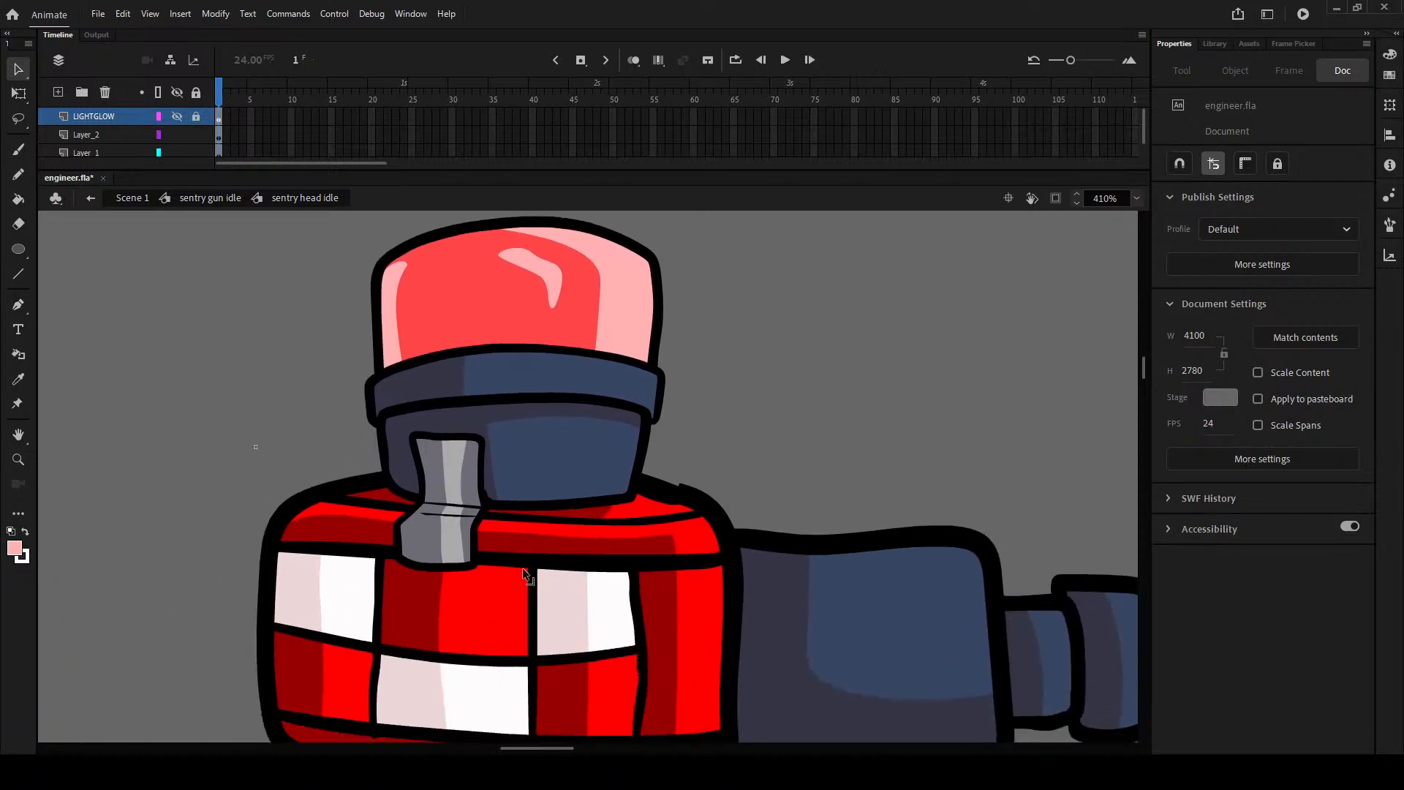
left_click_drag(392, 437, 627, 591)
left_click_drag(774, 621, 827, 678)
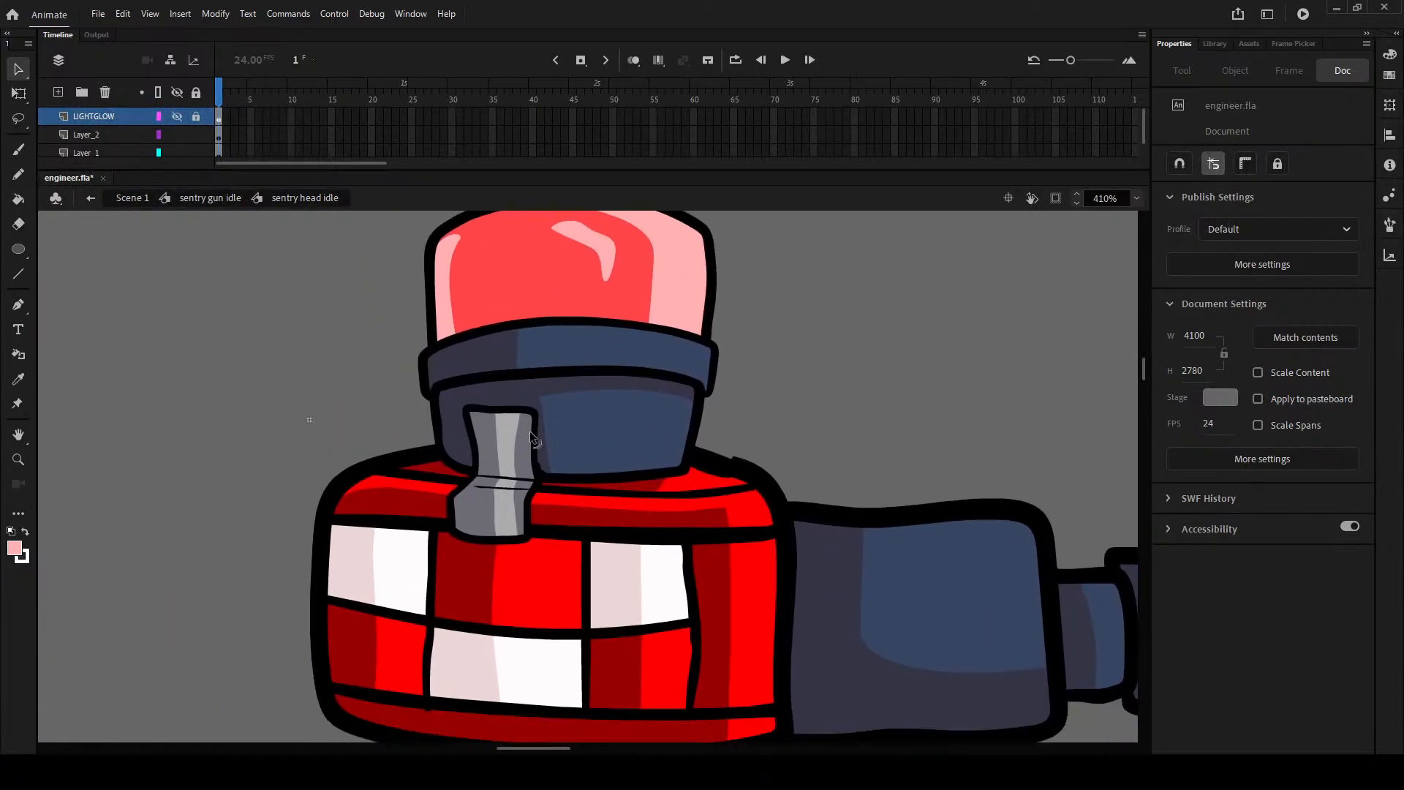
left_click_drag(542, 437, 498, 503)
scroll(513, 461, "down", 5)
mouse_move(573, 468)
left_mouse_down()
mouse_move(837, 531)
mouse_move(548, 465)
left_mouse_up()
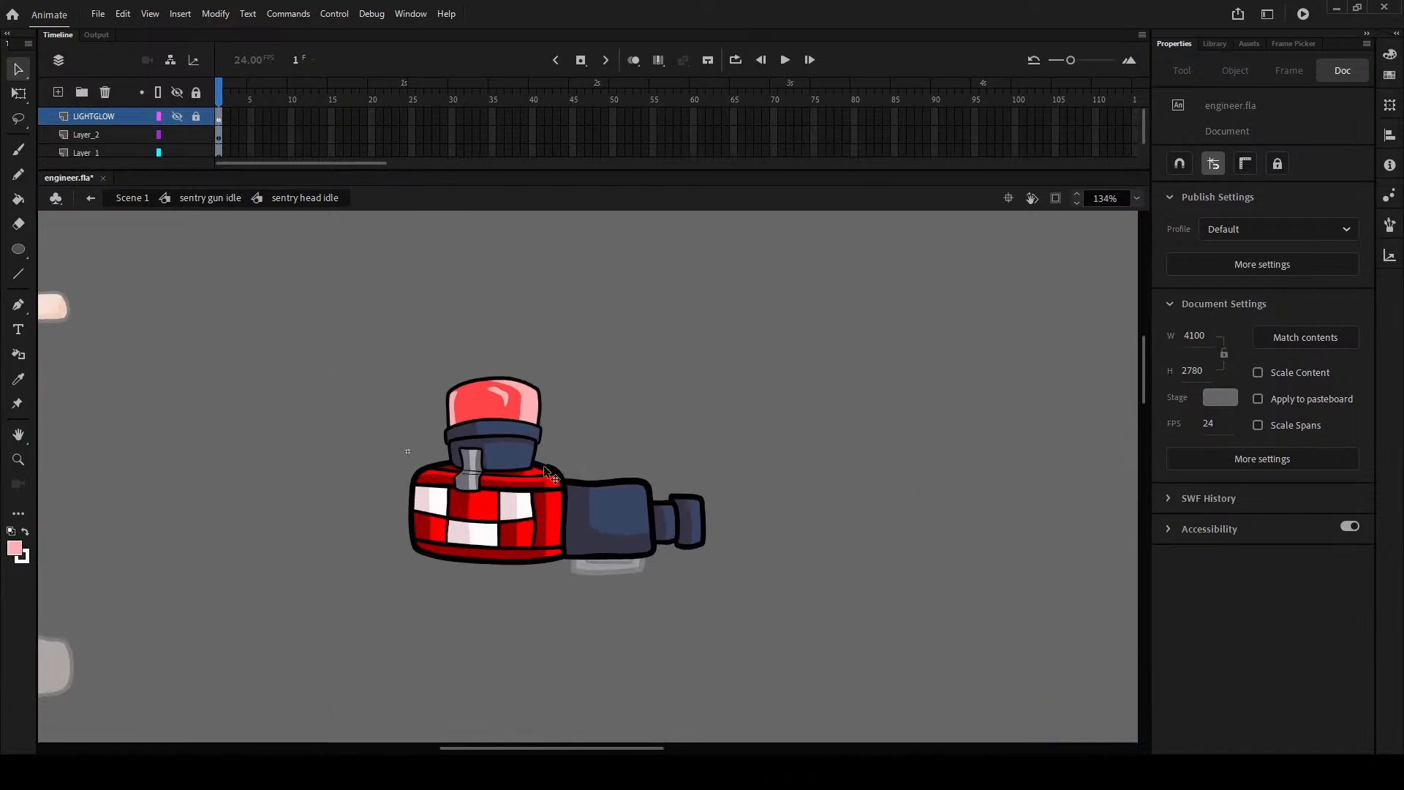
scroll(634, 452, "up", 2)
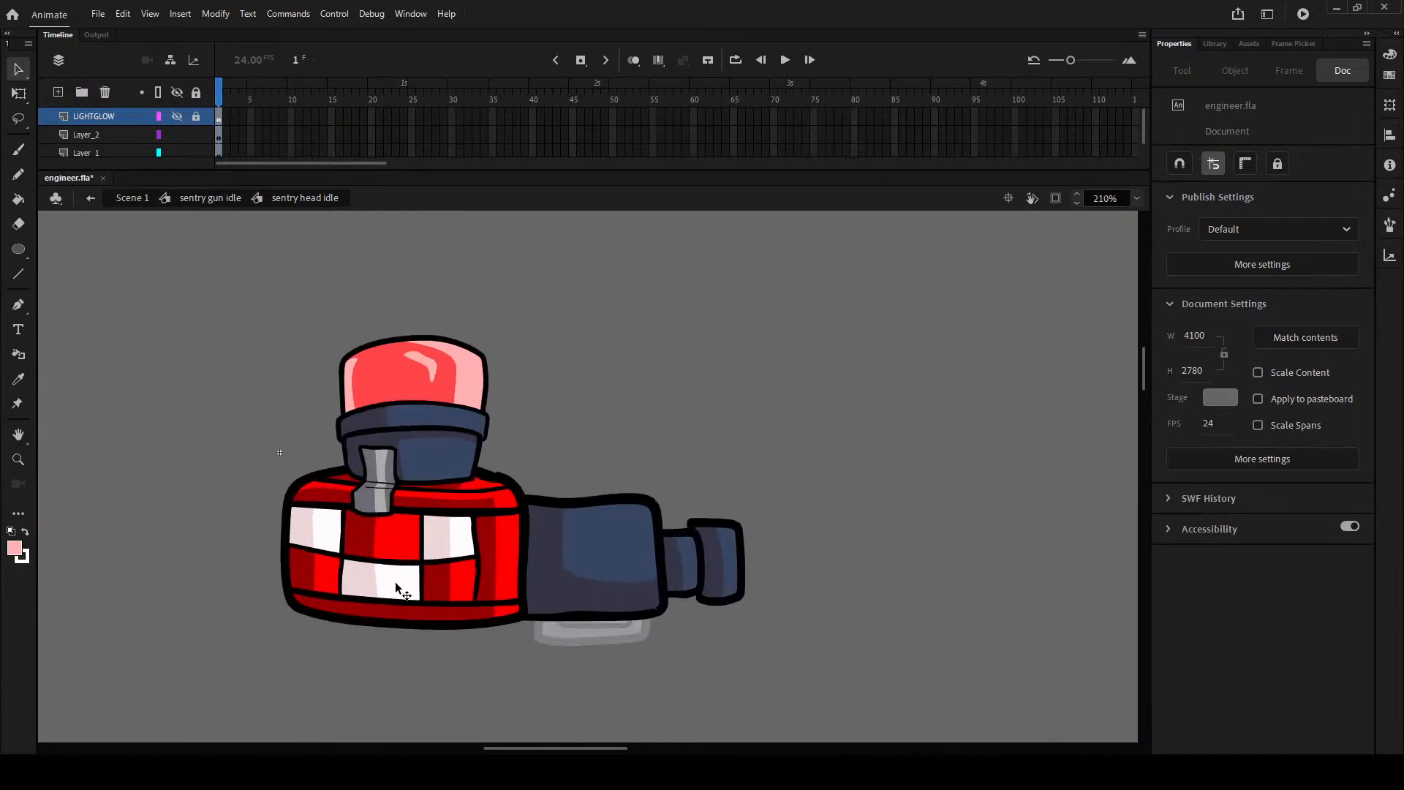
scroll(480, 569, "up", 2)
scroll(471, 557, "up", 1)
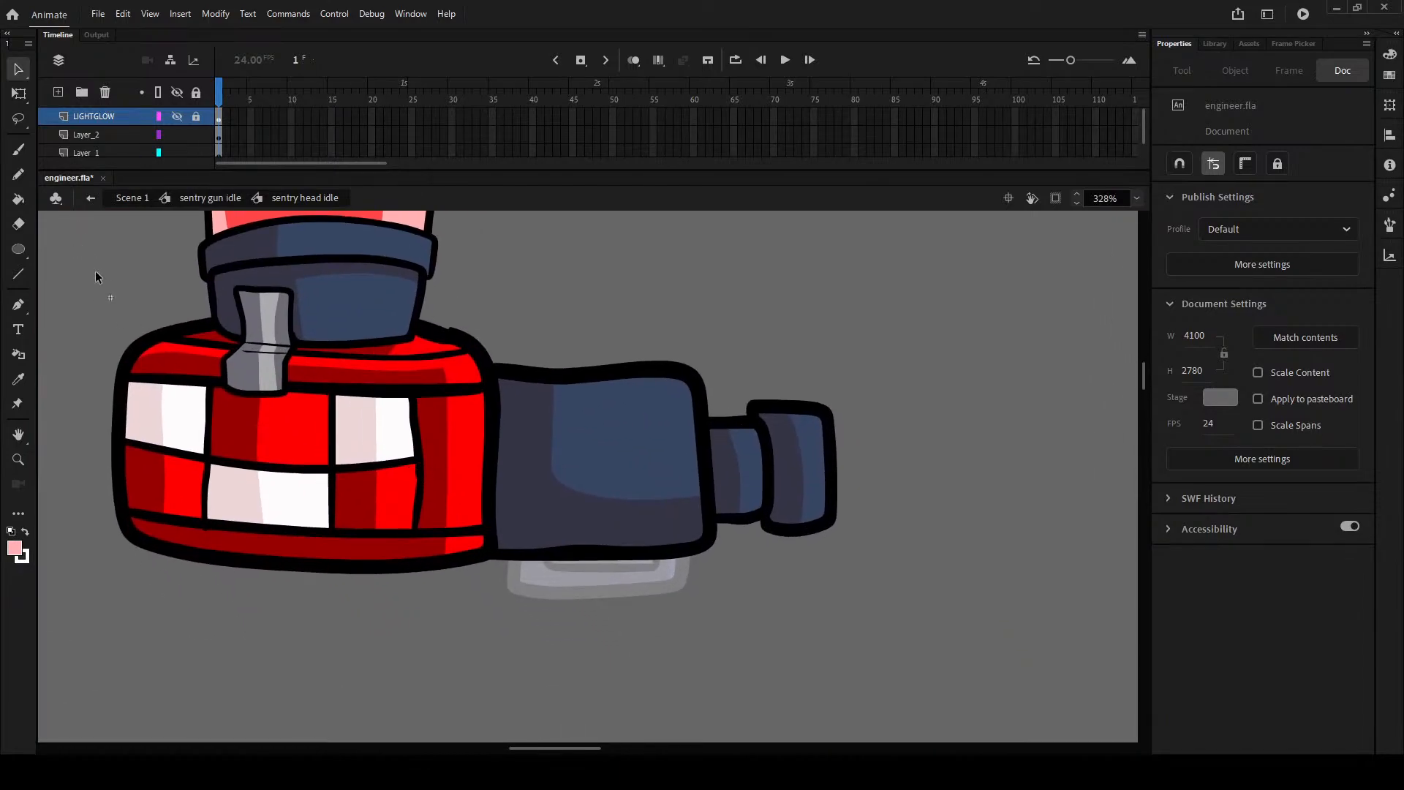
double_click(99, 271)
- Try rotating the sentry head clockwise with Free Transform about the pivot below its red body, and undo the rotation
scroll(718, 511, "down", 3)
left_click(18, 93)
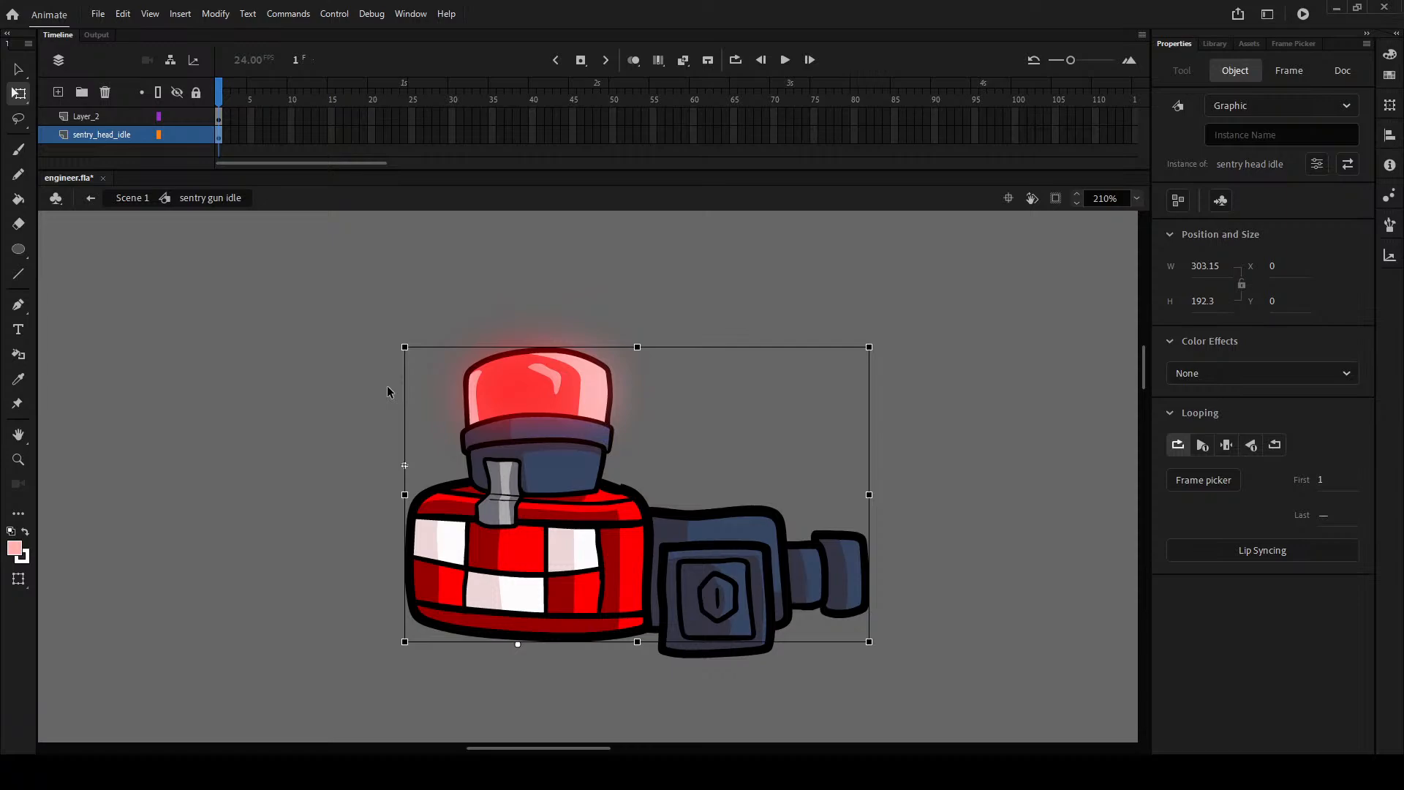
scroll(884, 404, "down", 2)
scroll(809, 404, "up", 3)
left_click_drag(762, 424, 690, 332)
left_click_drag(828, 420, 871, 506)
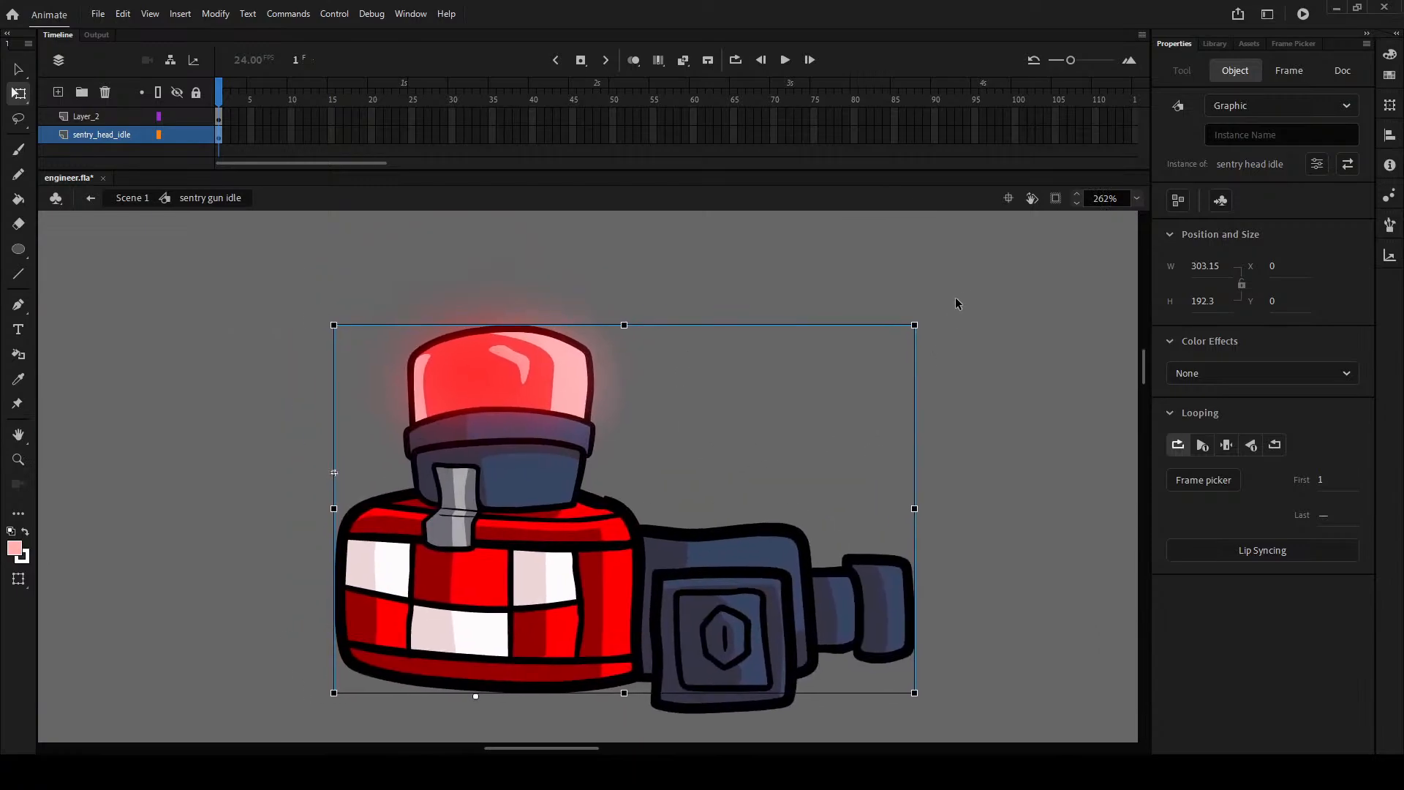
left_click_drag(918, 319, 1020, 512)
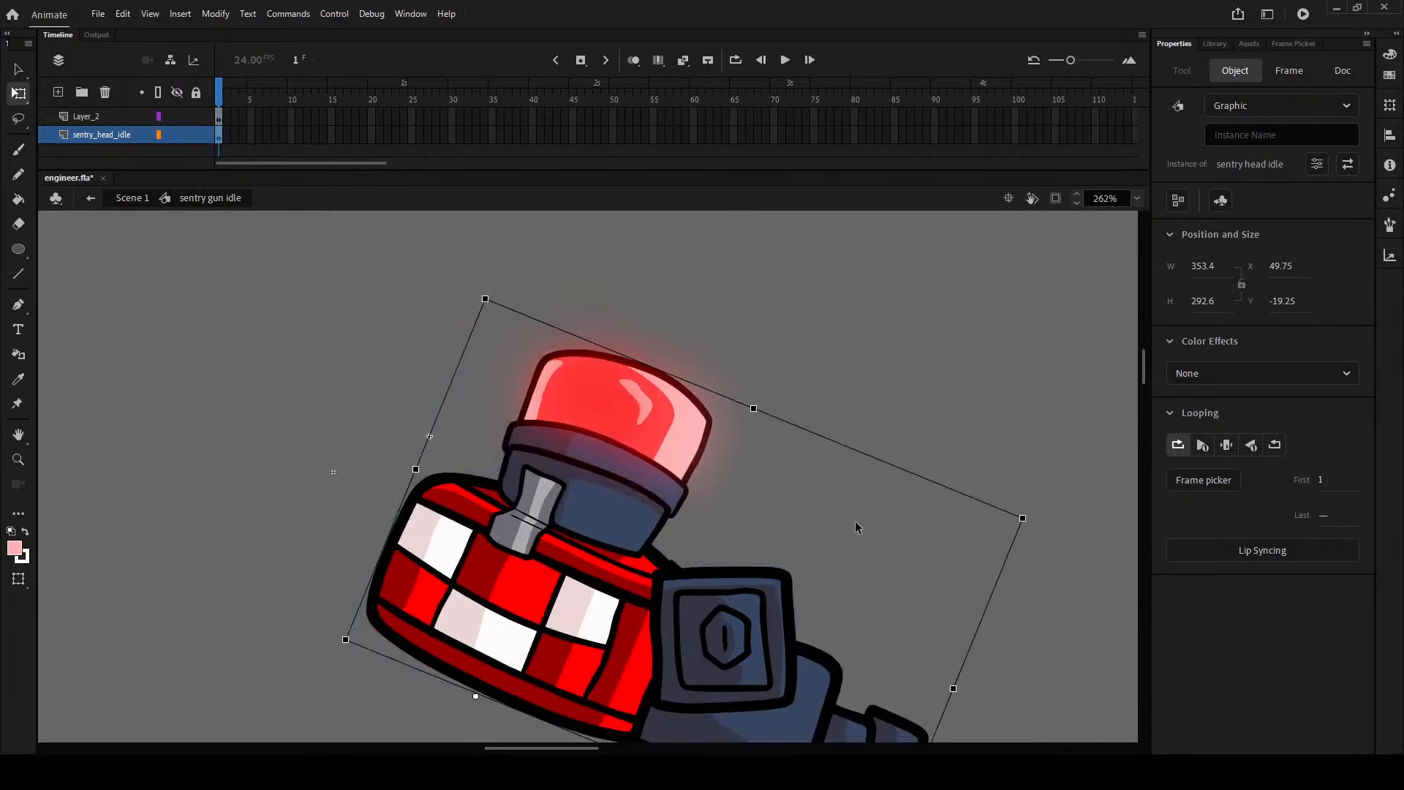
key("ctrl+z")
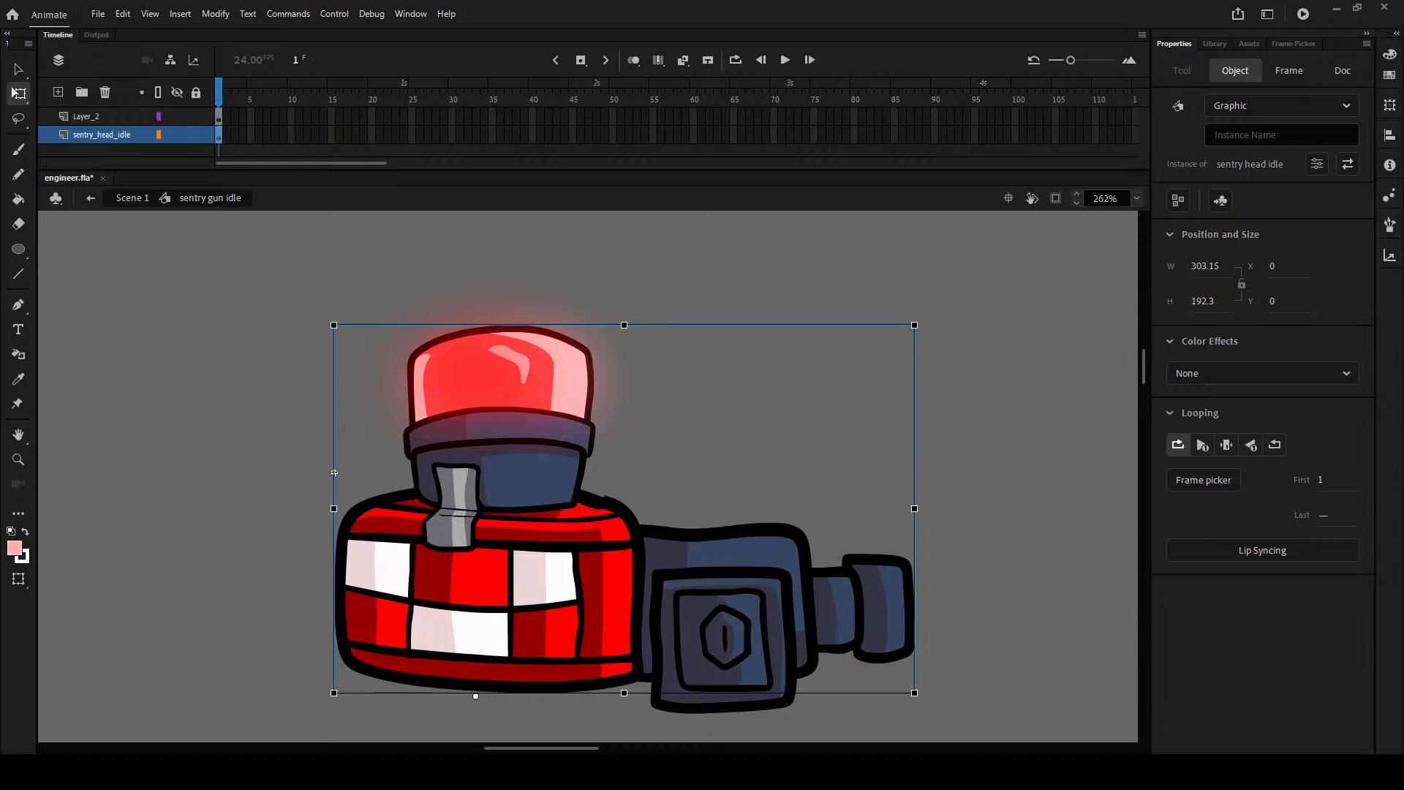
- Open the sentry head idle symbol and smooth the notch in the black outline beside the light's base
double_click(605, 505)
scroll(613, 500, "up", 6)
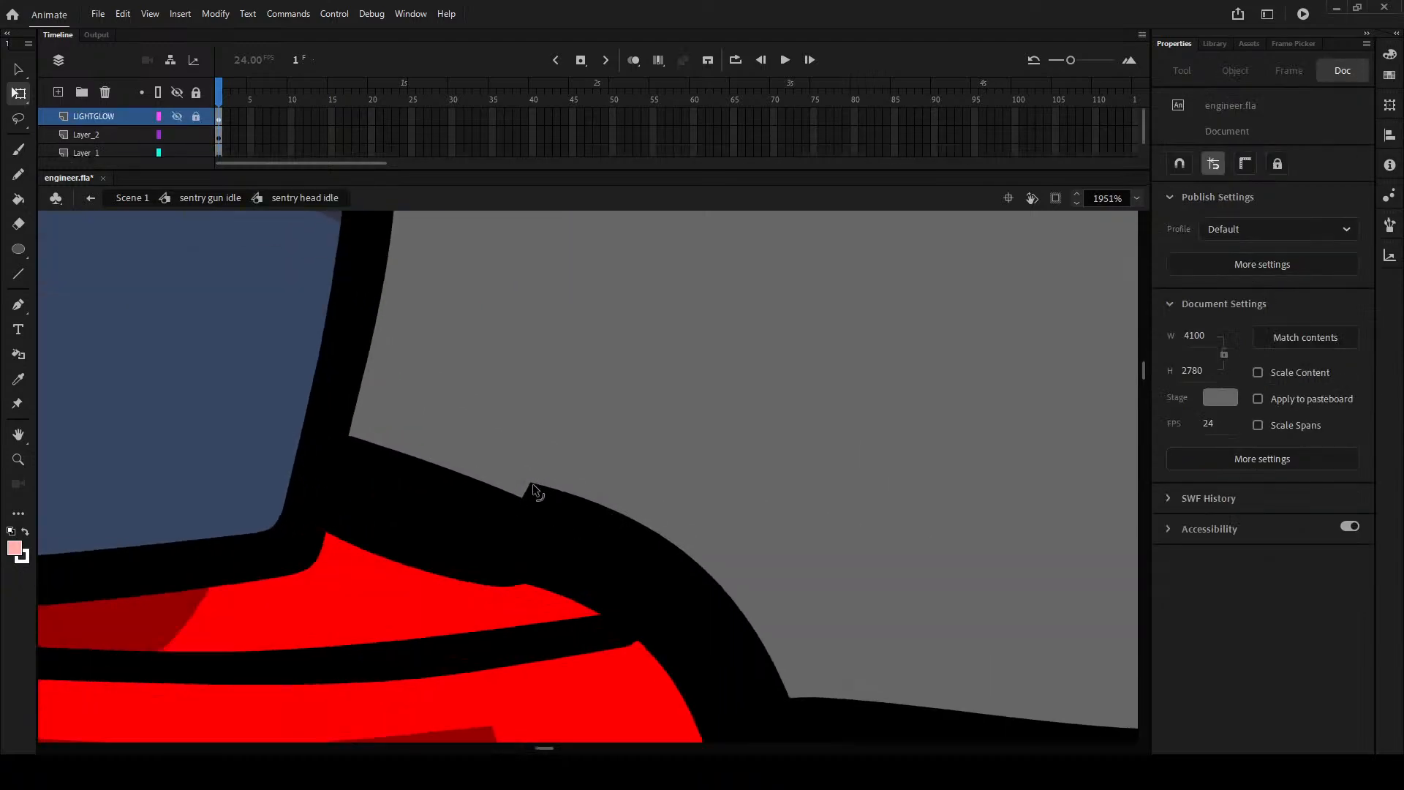
mouse_move(532, 486)
left_mouse_down()
mouse_move(408, 465)
mouse_move(431, 464)
left_mouse_up()
left_click_drag(451, 575, 449, 561)
scroll(640, 530, "down", 5)
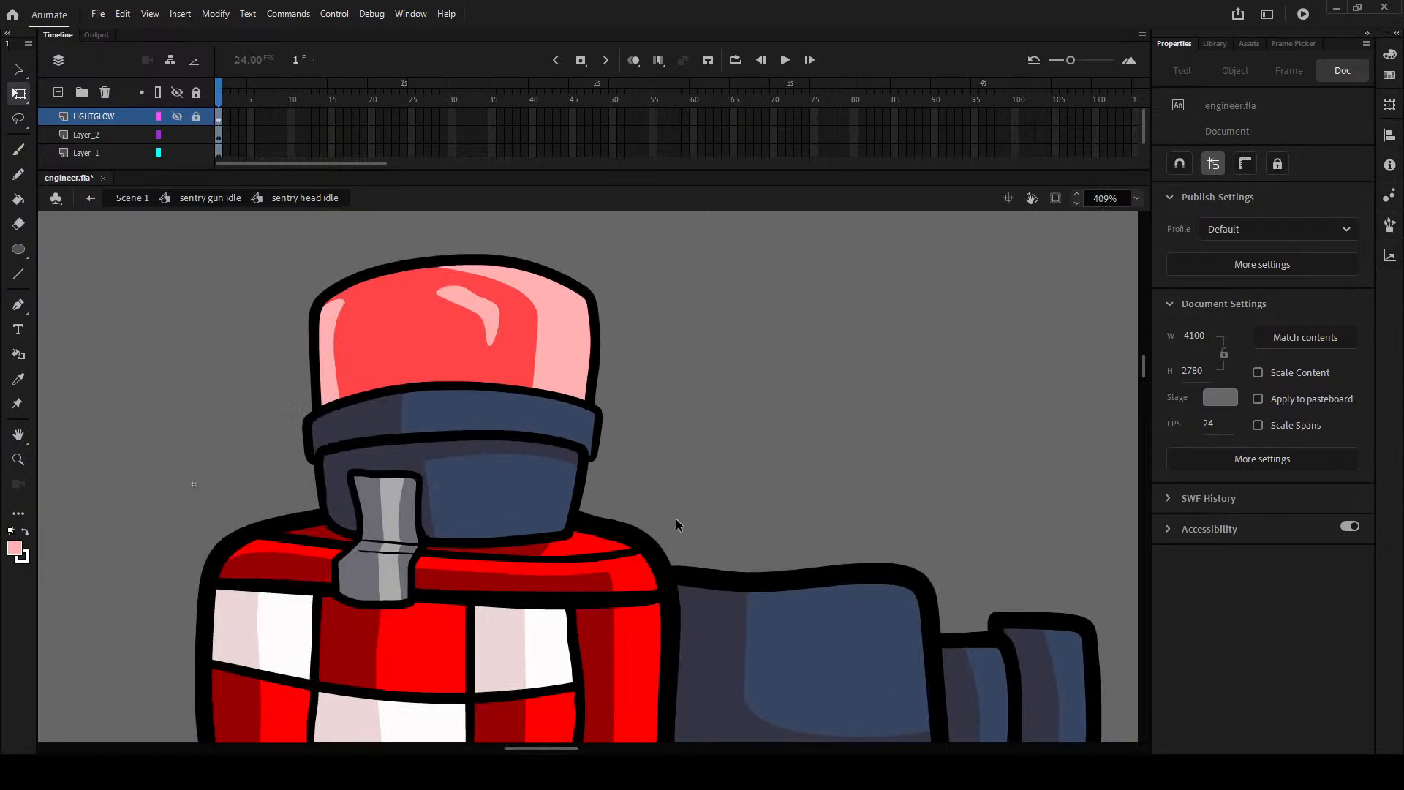
- Add a new layer above Layer_2 and set the Classic Brush to a black fill
scroll(676, 519, "down", 4)
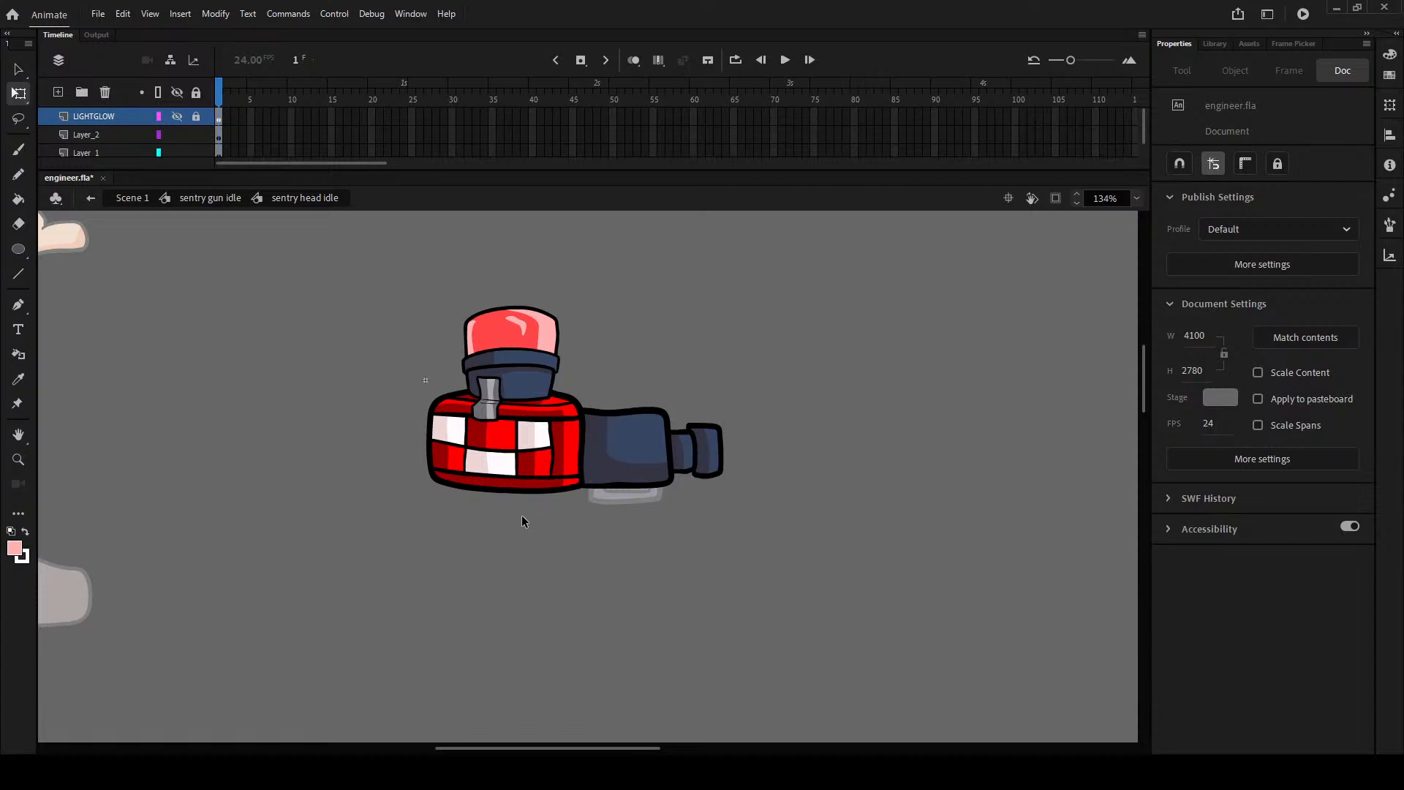
scroll(582, 493, "down", 4)
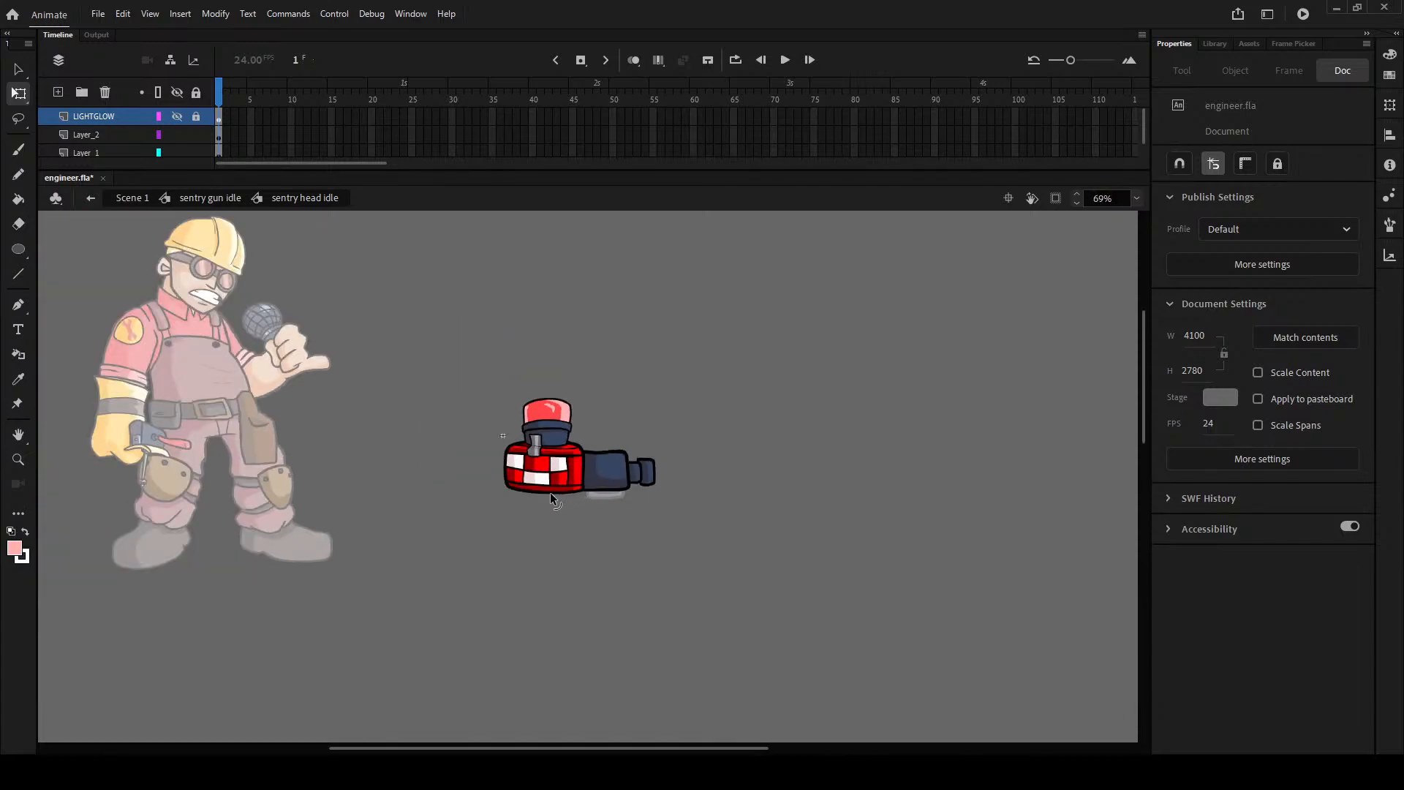
scroll(567, 494, "up", 4)
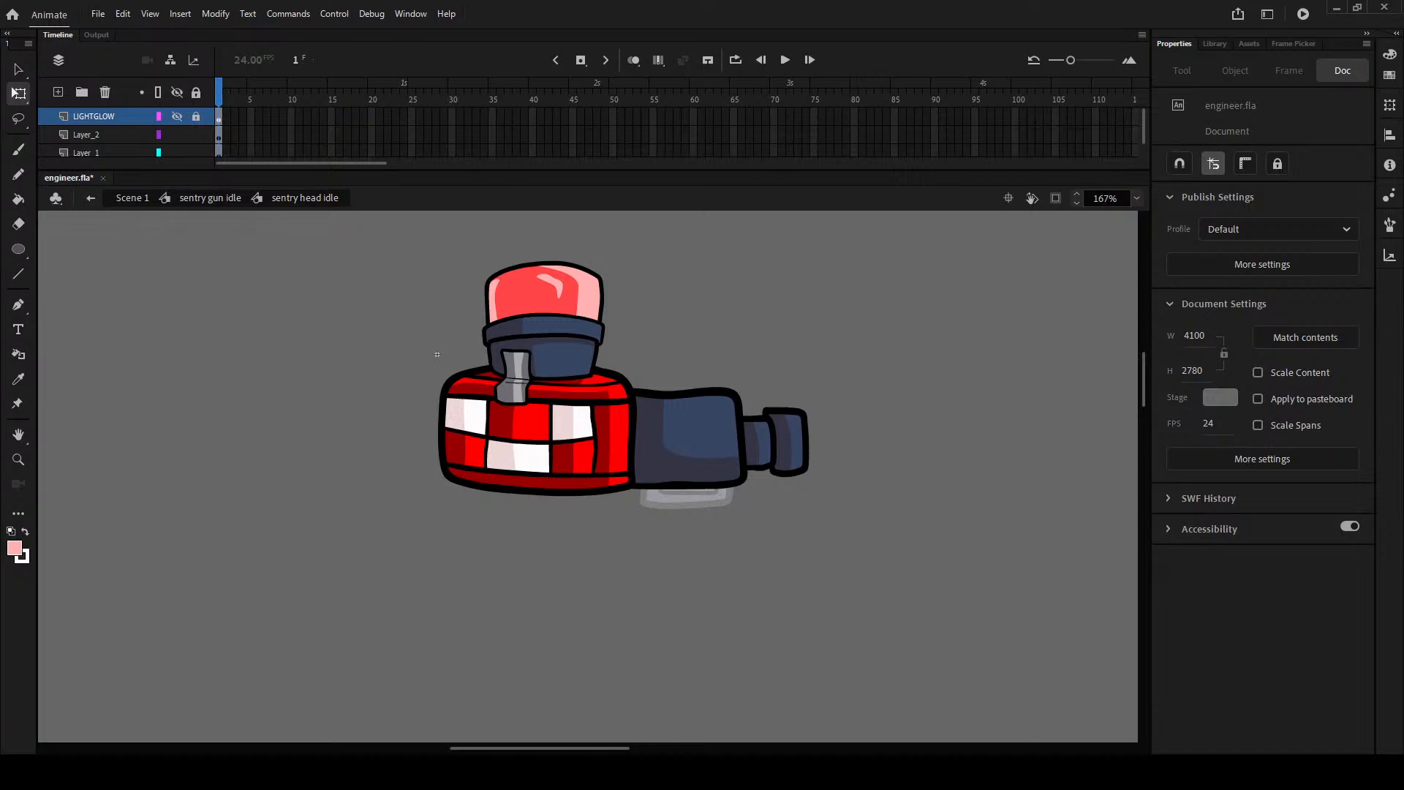
left_click(131, 134)
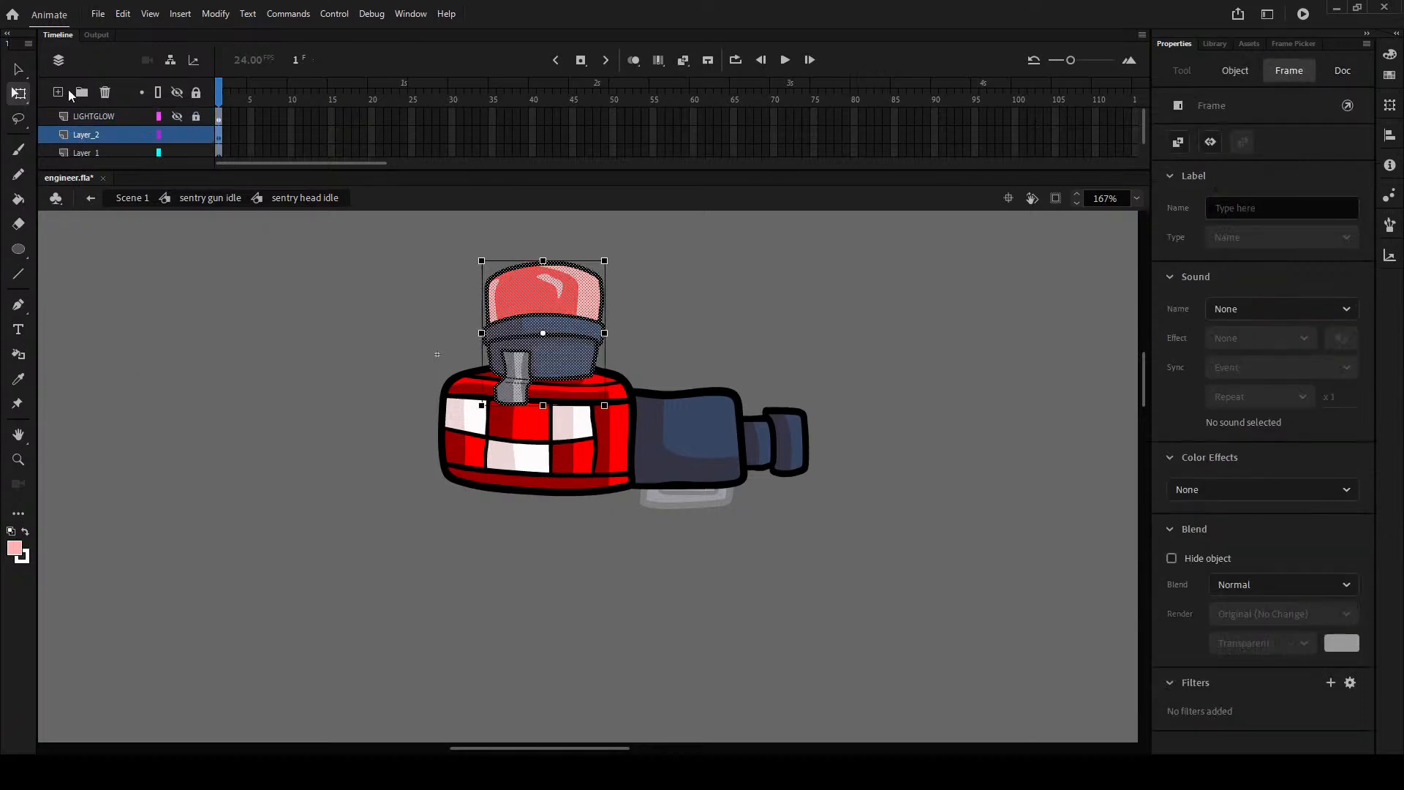
left_click(58, 92)
left_click(19, 149)
left_click(11, 531)
key("x")
- Try sketching a curved outline in the empty space below the sentry head, and undo it
scroll(512, 603, "up", 4)
left_click_drag(516, 540, 310, 514)
scroll(351, 585, "down", 2)
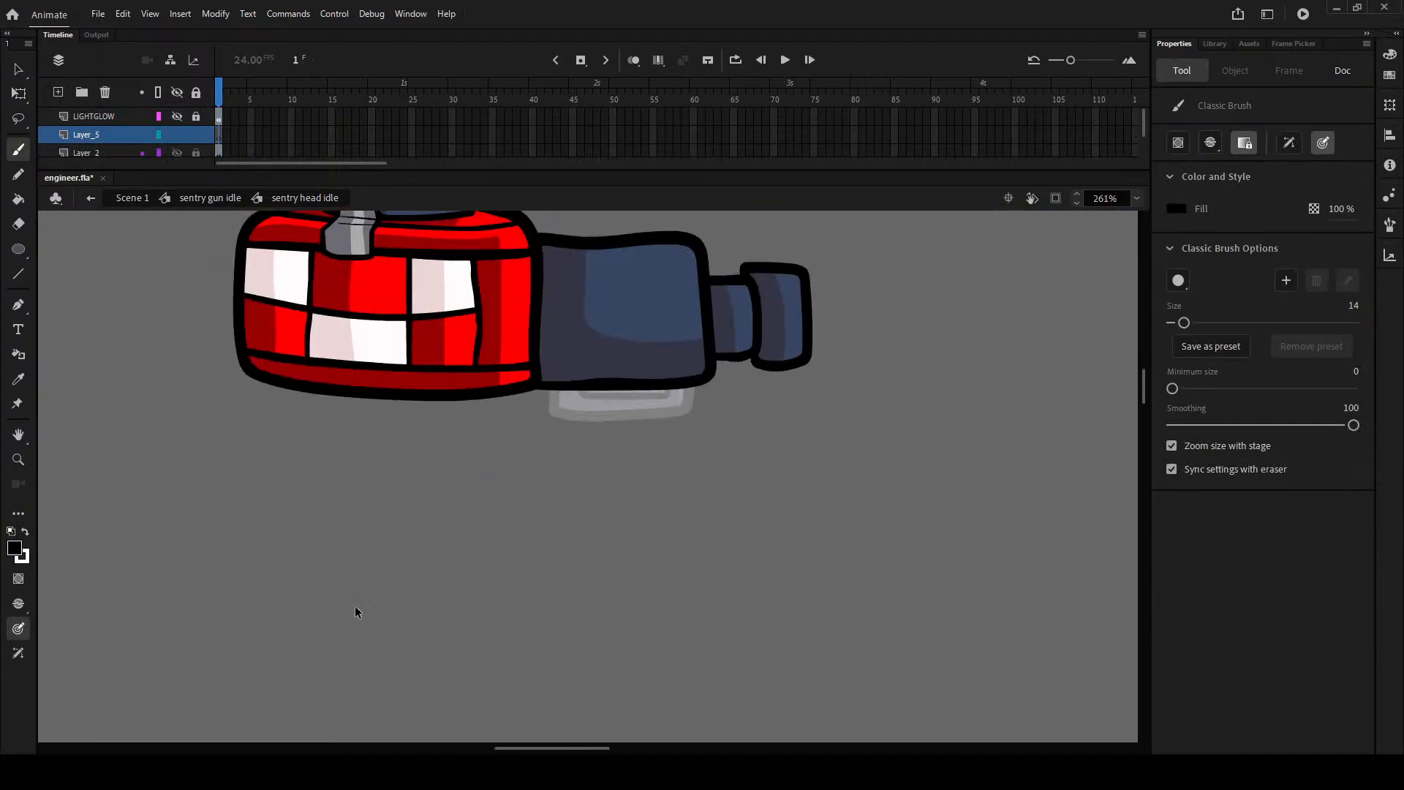
mouse_move(457, 597)
left_mouse_down()
mouse_move(597, 504)
mouse_move(630, 564)
mouse_move(625, 620)
mouse_move(584, 667)
mouse_move(528, 693)
mouse_move(362, 717)
left_mouse_up()
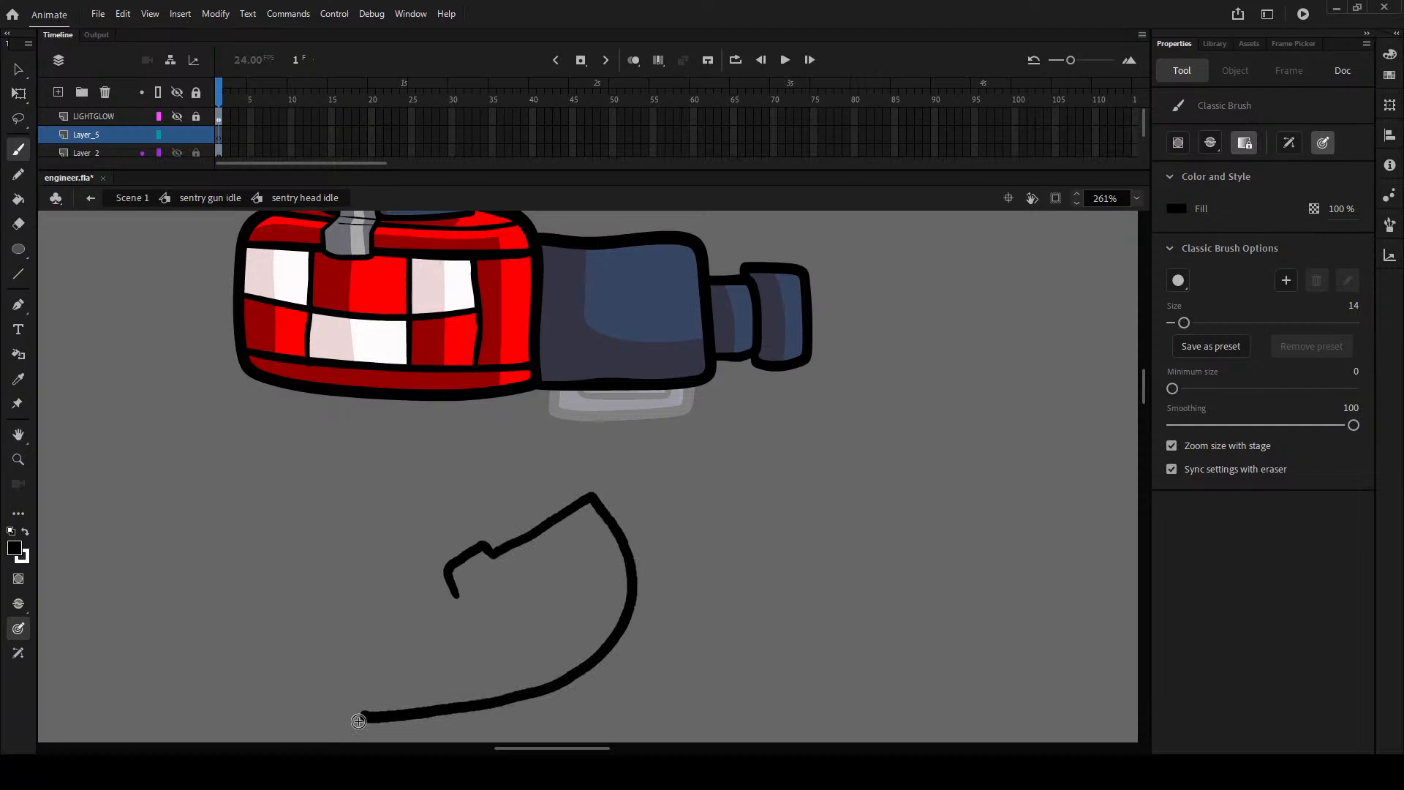
key("ctrl+z")
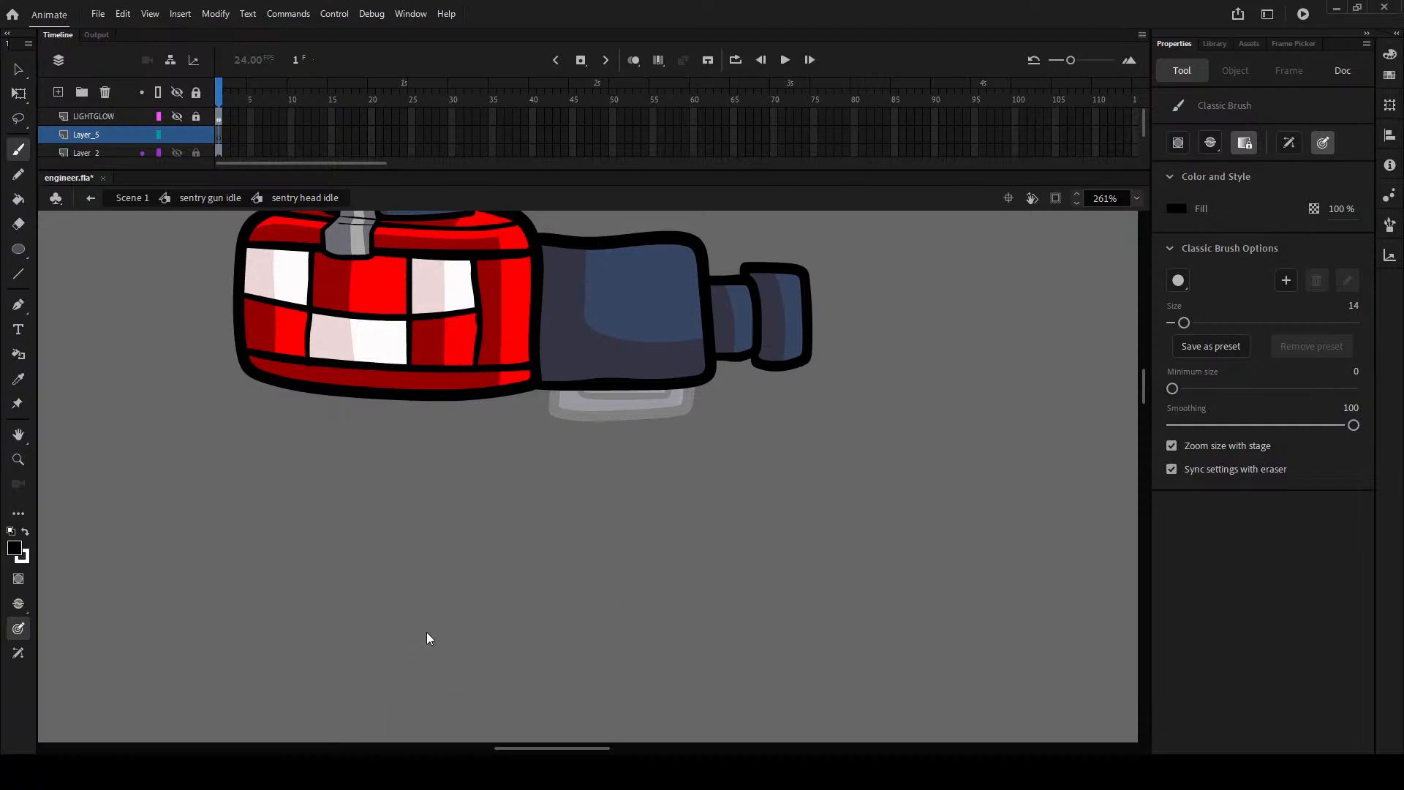
- Switch to Layer_1 and smooth the small bump on the outline above the dark red band along the body's lower edge
left_click(74, 140)
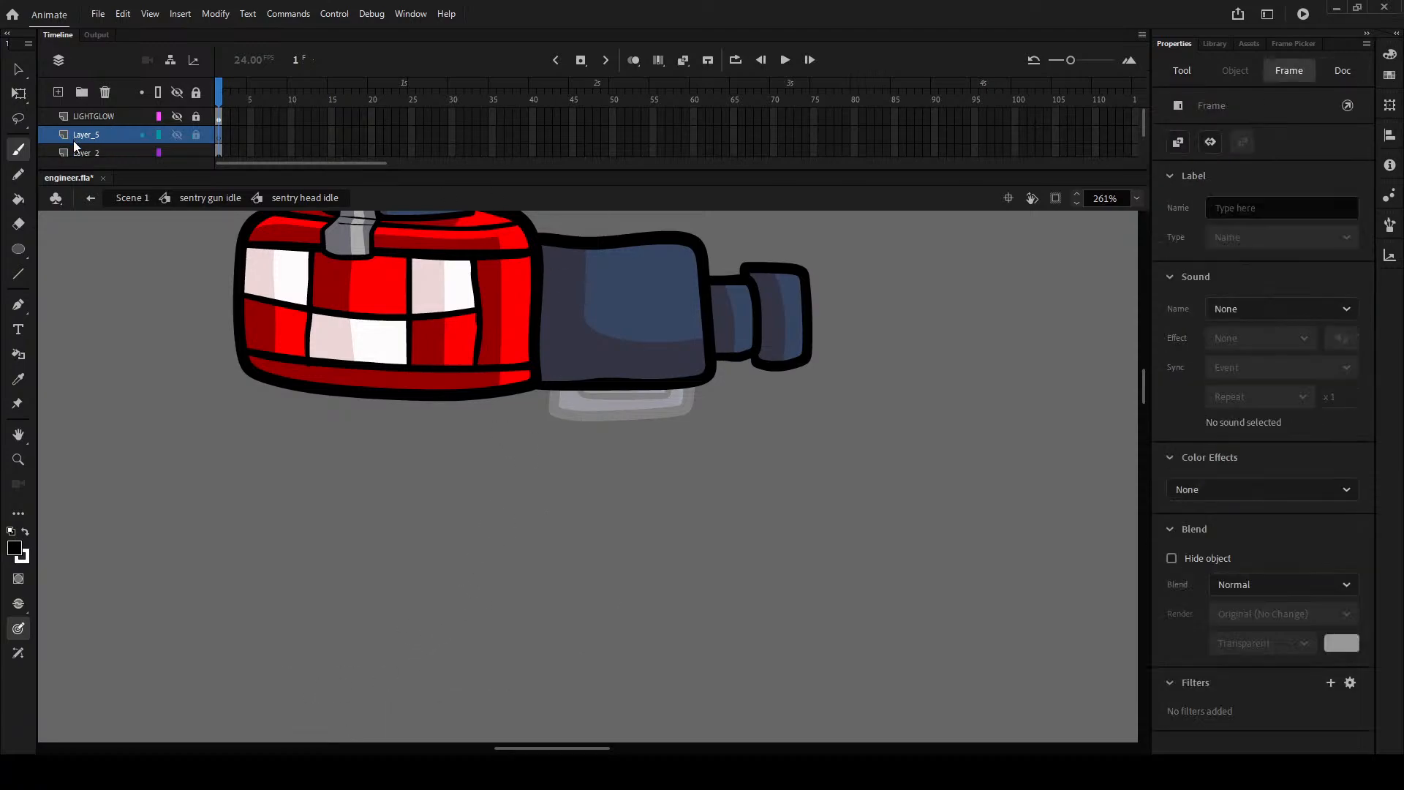
left_click(79, 149)
scroll(106, 139, "down", 2)
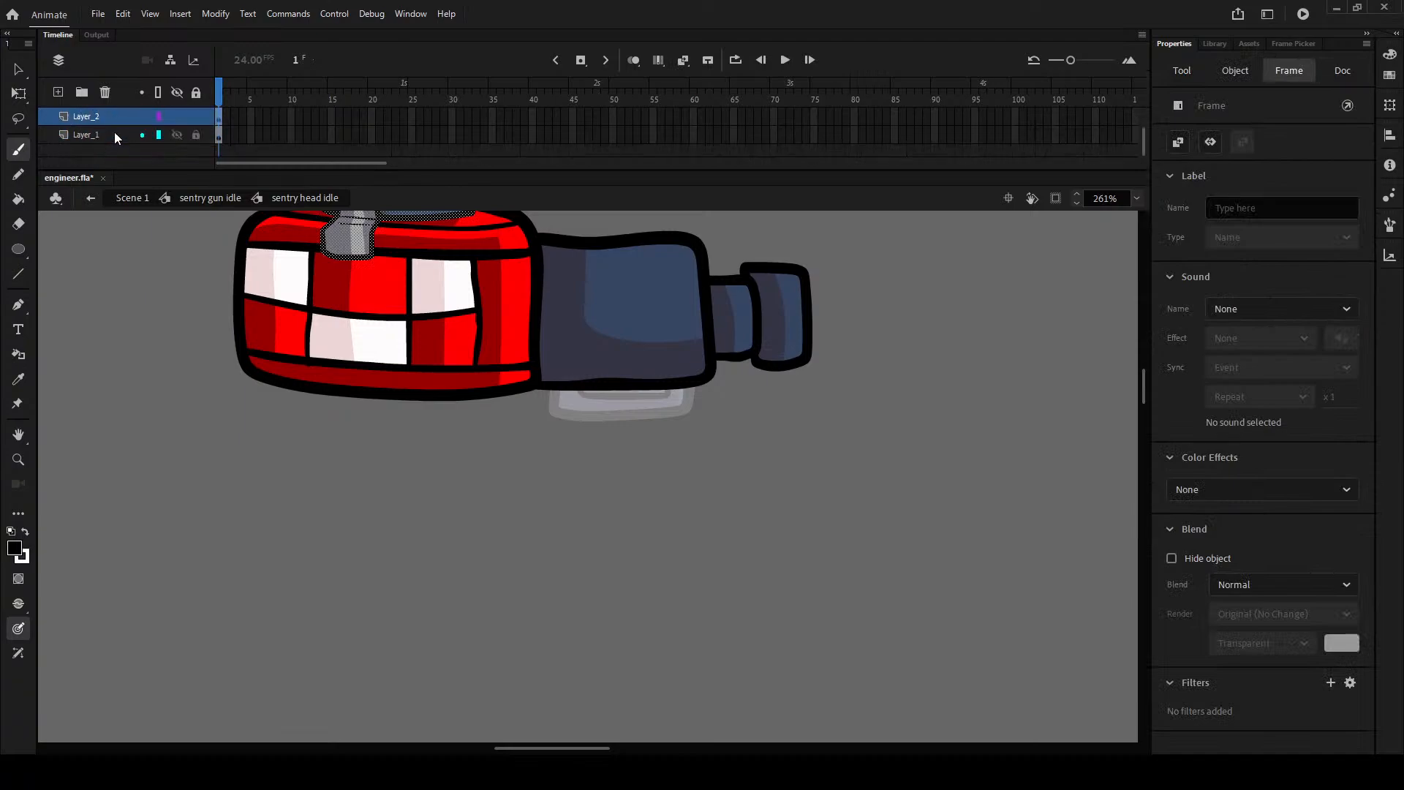
left_click(18, 70)
left_click(449, 311)
key("Escape")
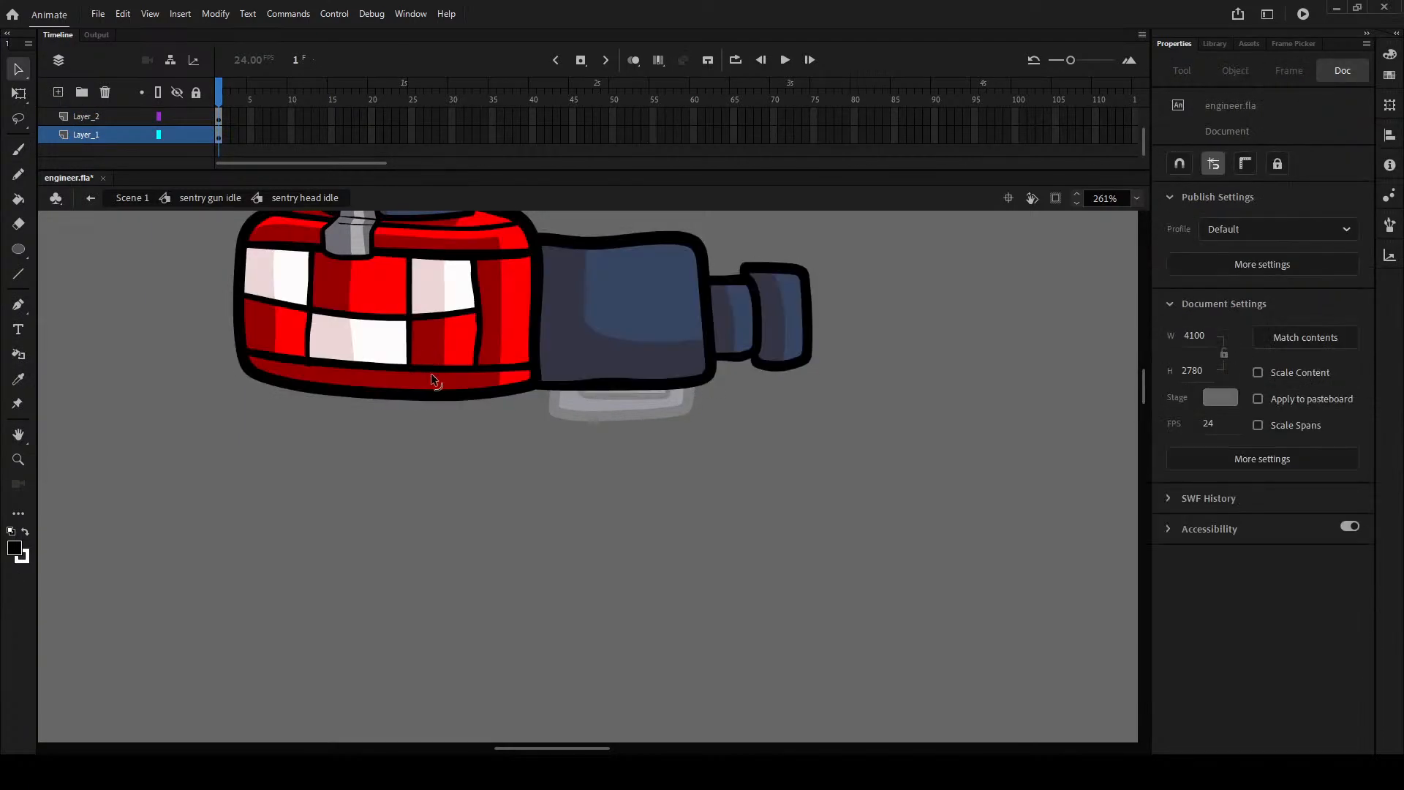
left_click_drag(440, 387, 492, 470)
scroll(493, 472, "up", 4)
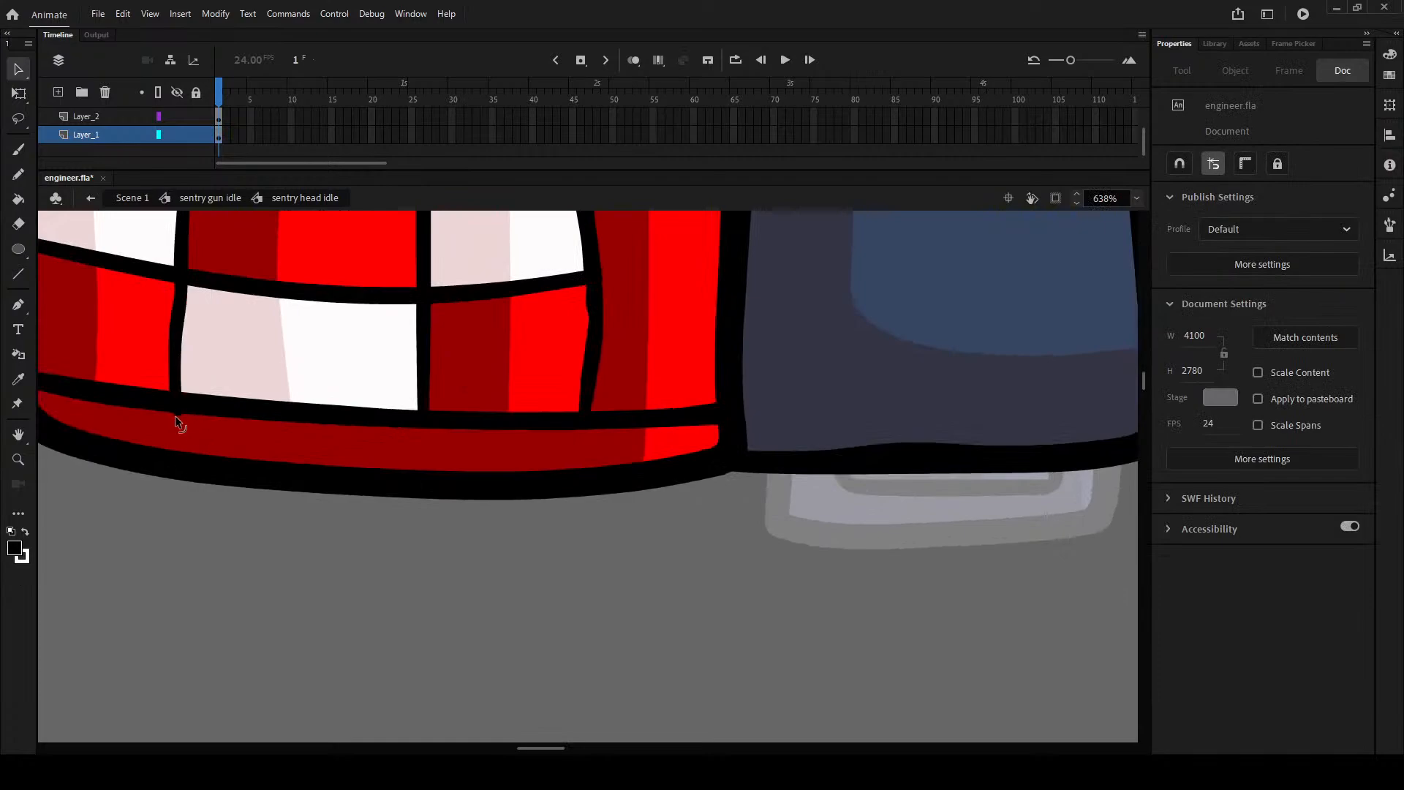
scroll(181, 414, "up", 5)
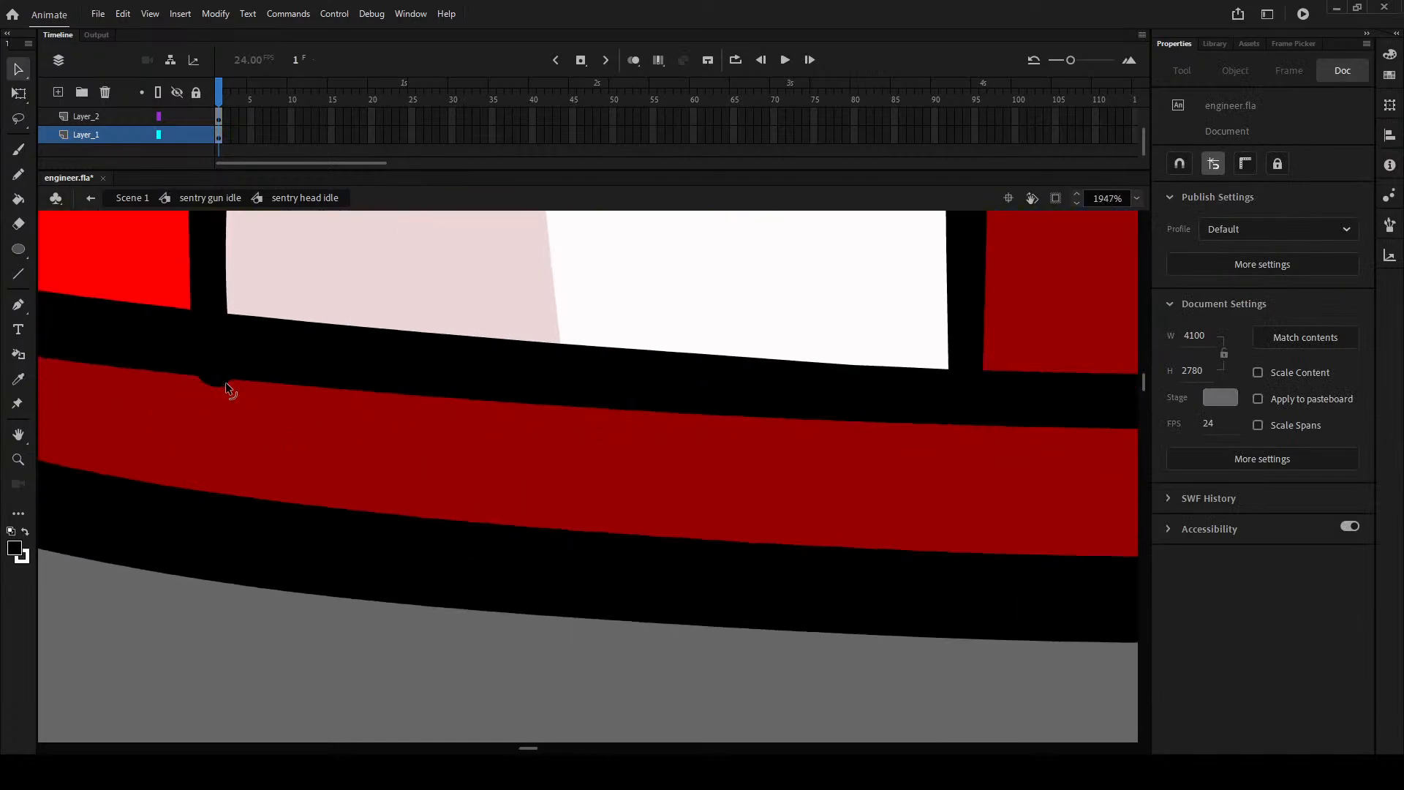
scroll(244, 461, "down", 5)
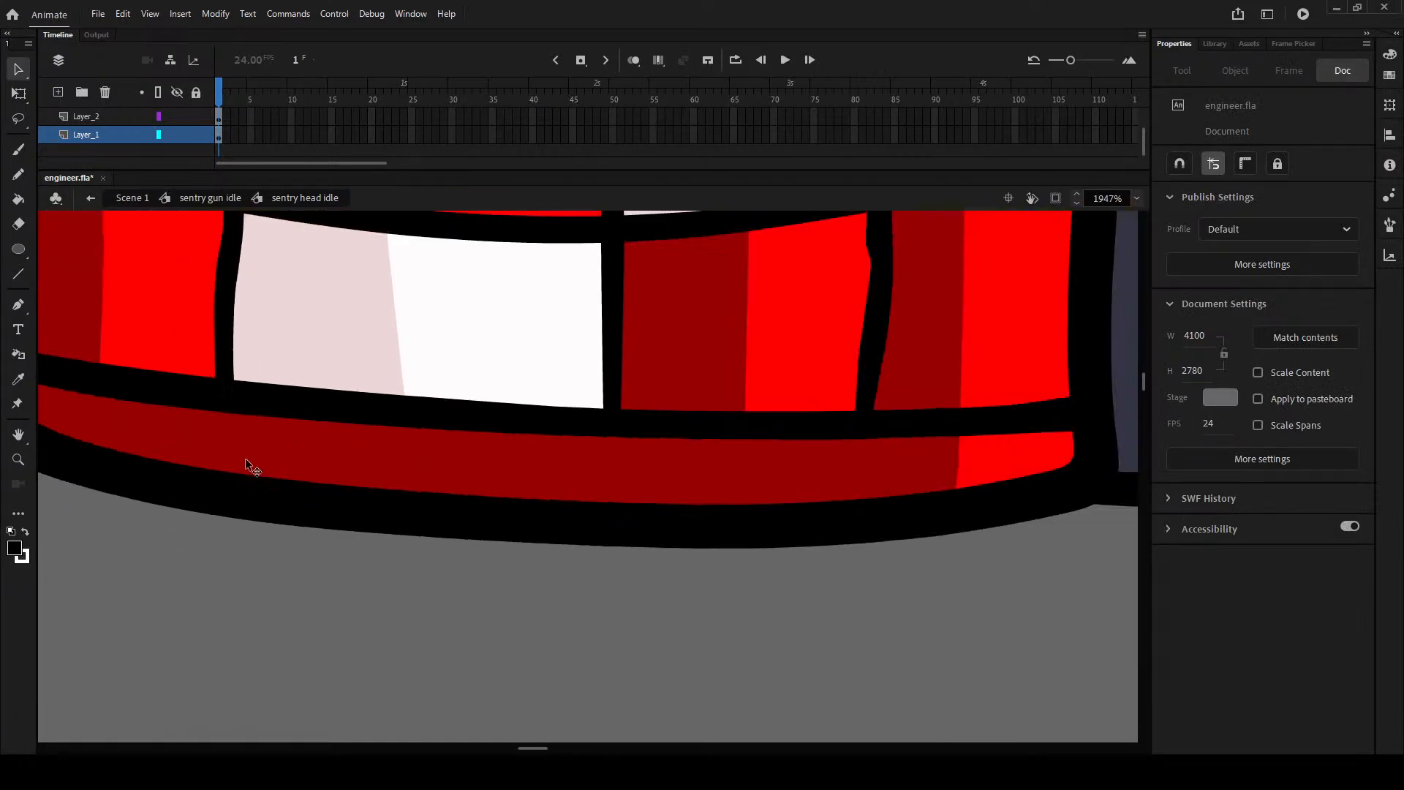
- Draw a black half-circle outline hanging beneath the red body on Layer_1 with the Classic Brush
key("b")
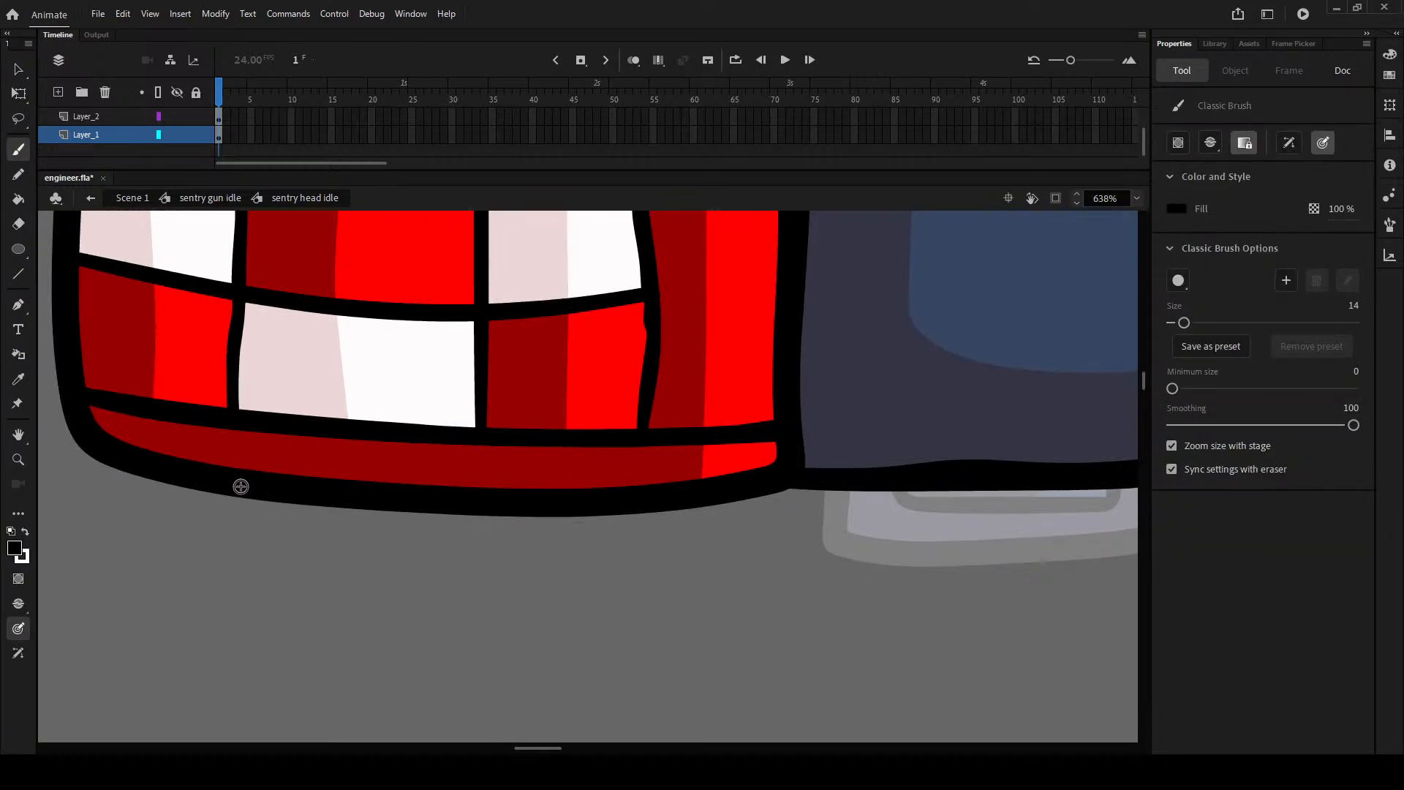
mouse_move(226, 487)
left_mouse_down()
mouse_move(430, 642)
mouse_move(629, 499)
left_mouse_up()
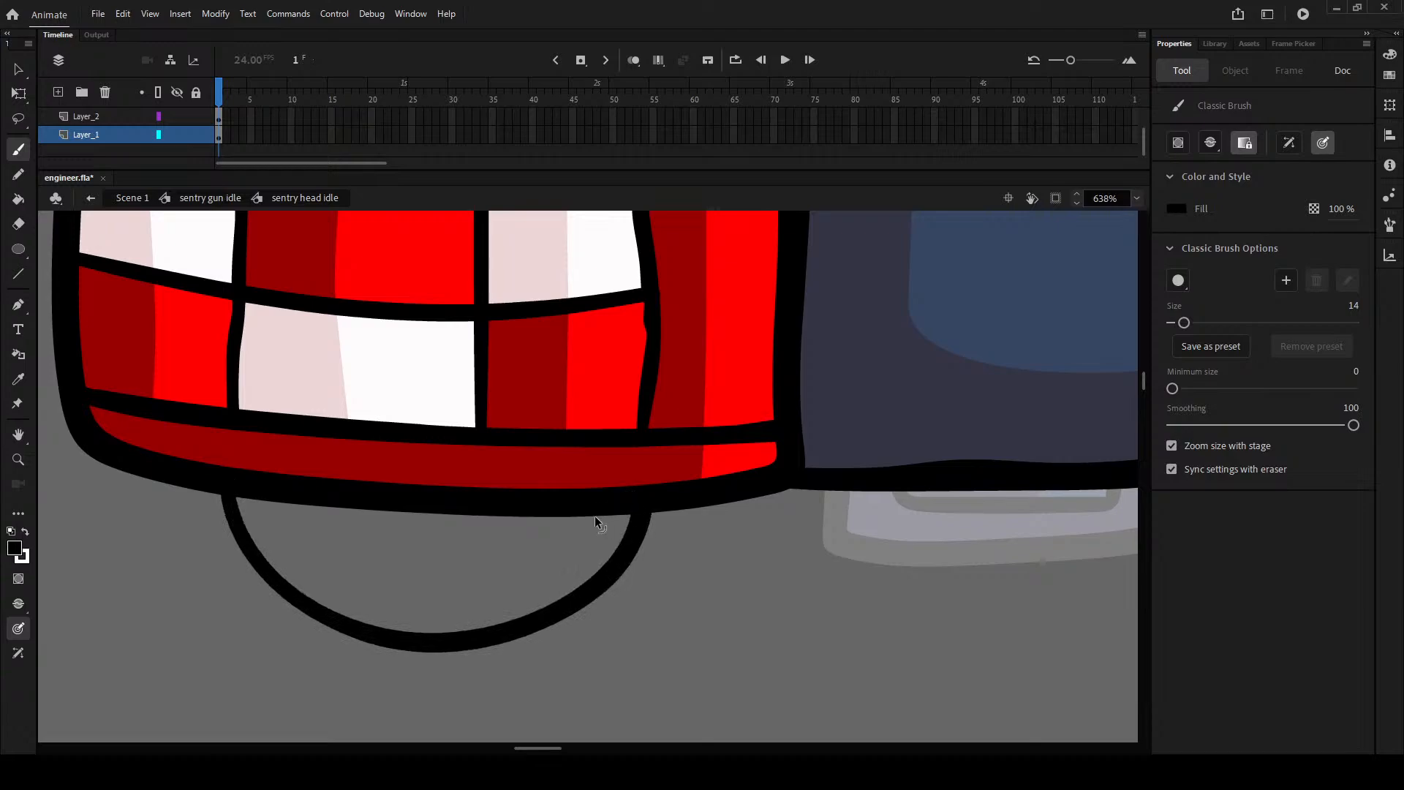
scroll(615, 512, "down", 5)
scroll(605, 523, "up", 3)
- Sketch a two-segment arm with circular joints from the half-circle to beneath the barrel housing
mouse_move(519, 518)
left_mouse_down()
mouse_move(603, 627)
mouse_move(724, 532)
left_mouse_up()
left_click_drag(600, 633, 743, 579)
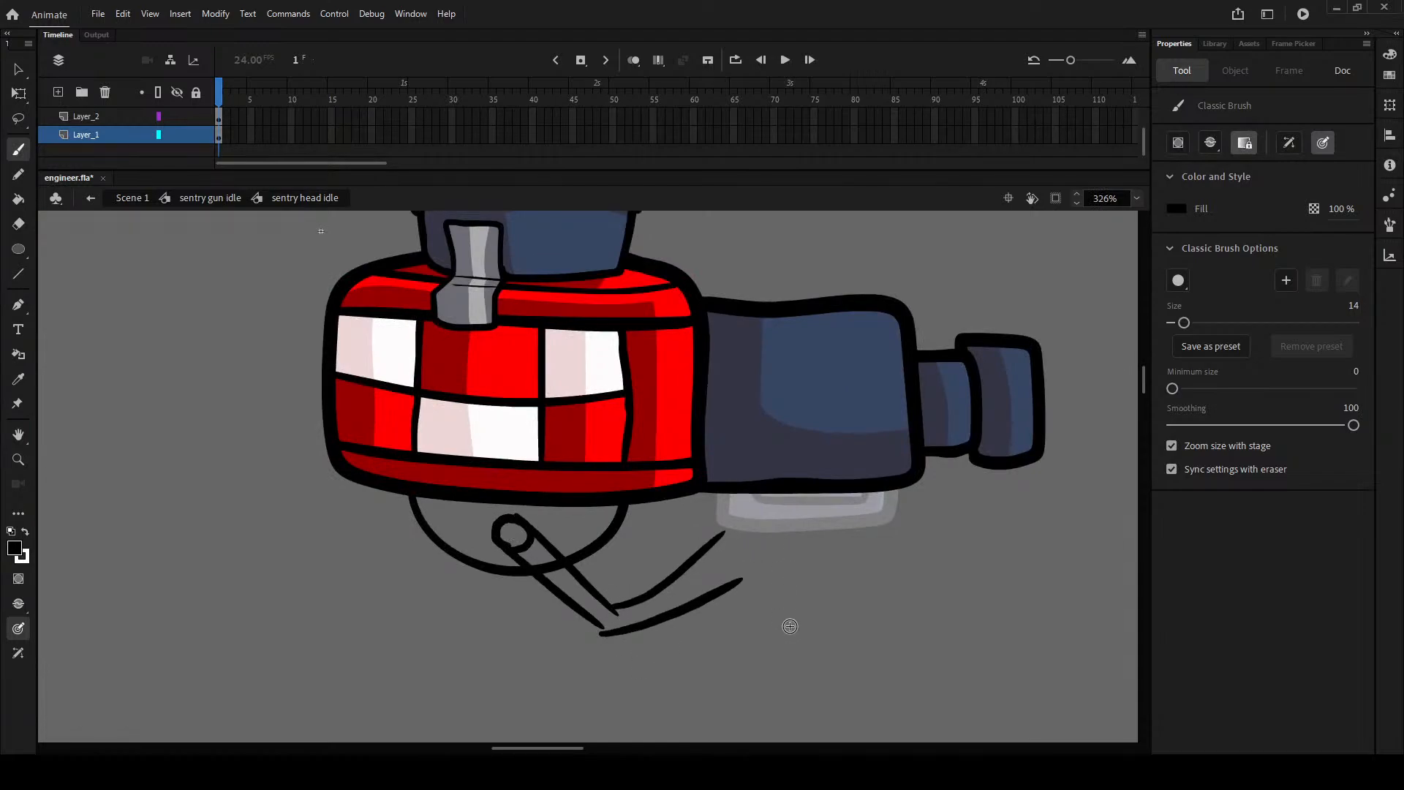
mouse_move(619, 614)
left_mouse_down()
mouse_move(593, 635)
mouse_move(620, 616)
left_mouse_up()
mouse_move(739, 521)
left_mouse_down()
mouse_move(731, 574)
mouse_move(735, 528)
left_mouse_up()
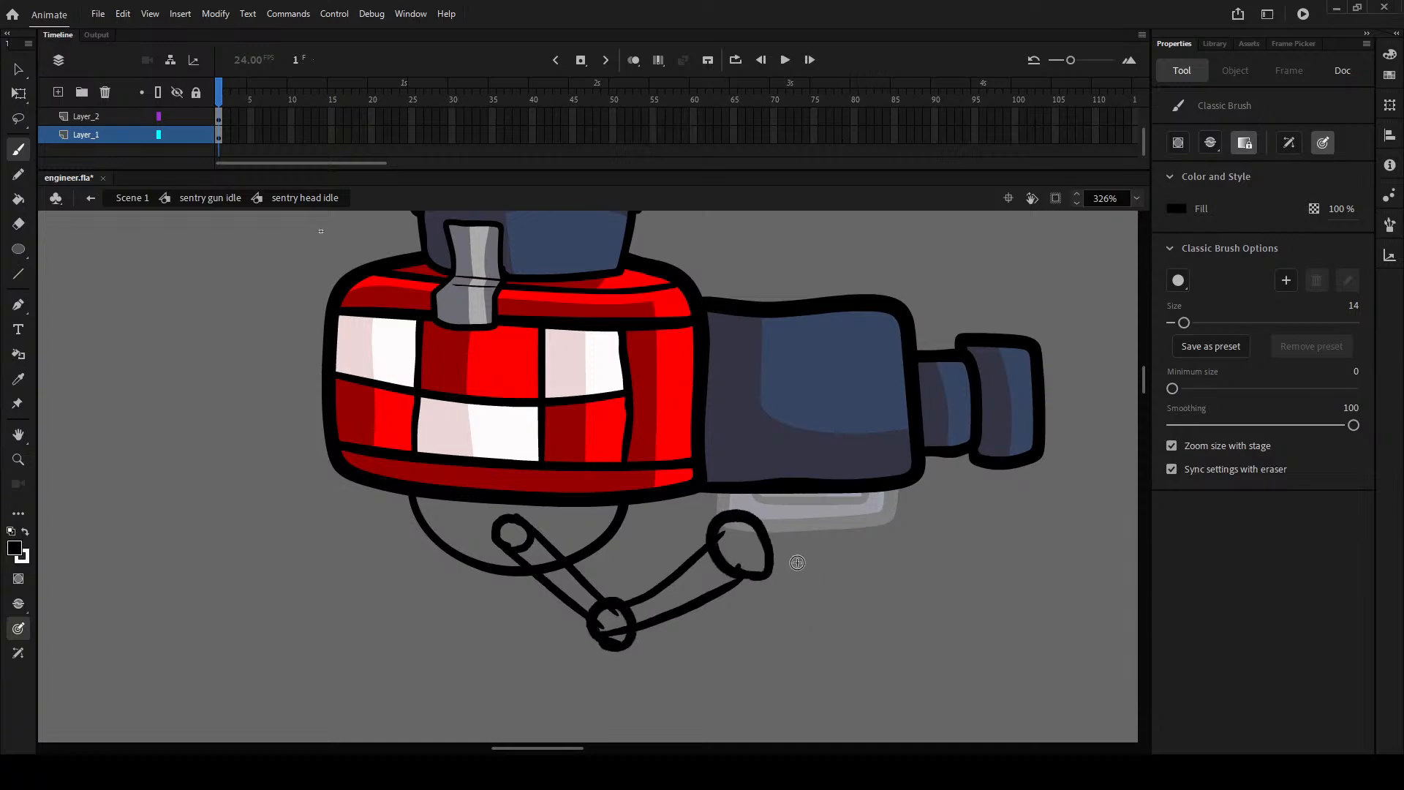
- Sketch a horizontal bar extending from the arm's end joint, undoing the short version and redrawing it longer
mouse_move(818, 547)
left_mouse_down()
mouse_move(757, 570)
mouse_move(819, 554)
left_mouse_up()
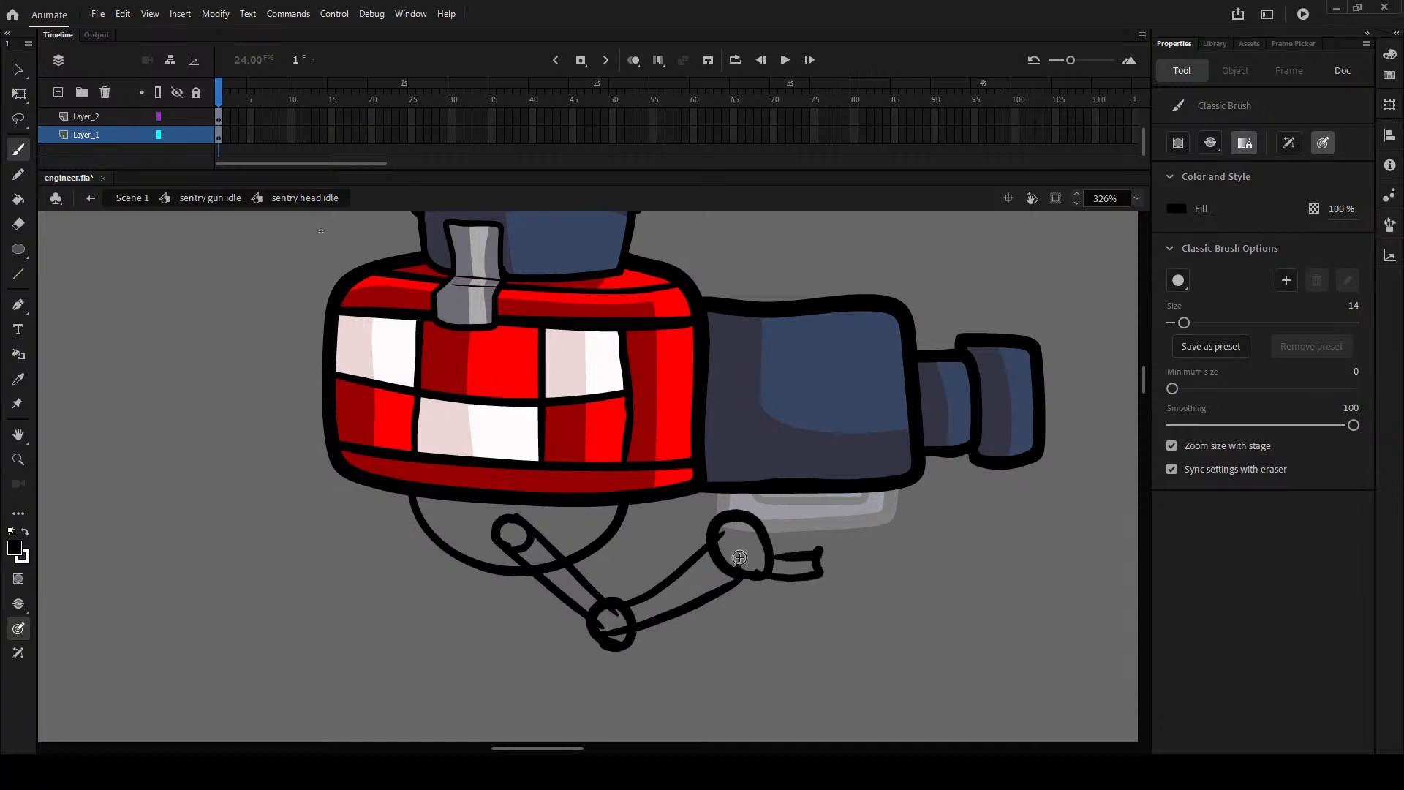
key("ctrl+a")
key("ctrl+z")
key("ctrl+z")
mouse_move(769, 565)
left_mouse_down()
mouse_move(851, 532)
mouse_move(753, 532)
left_mouse_up()
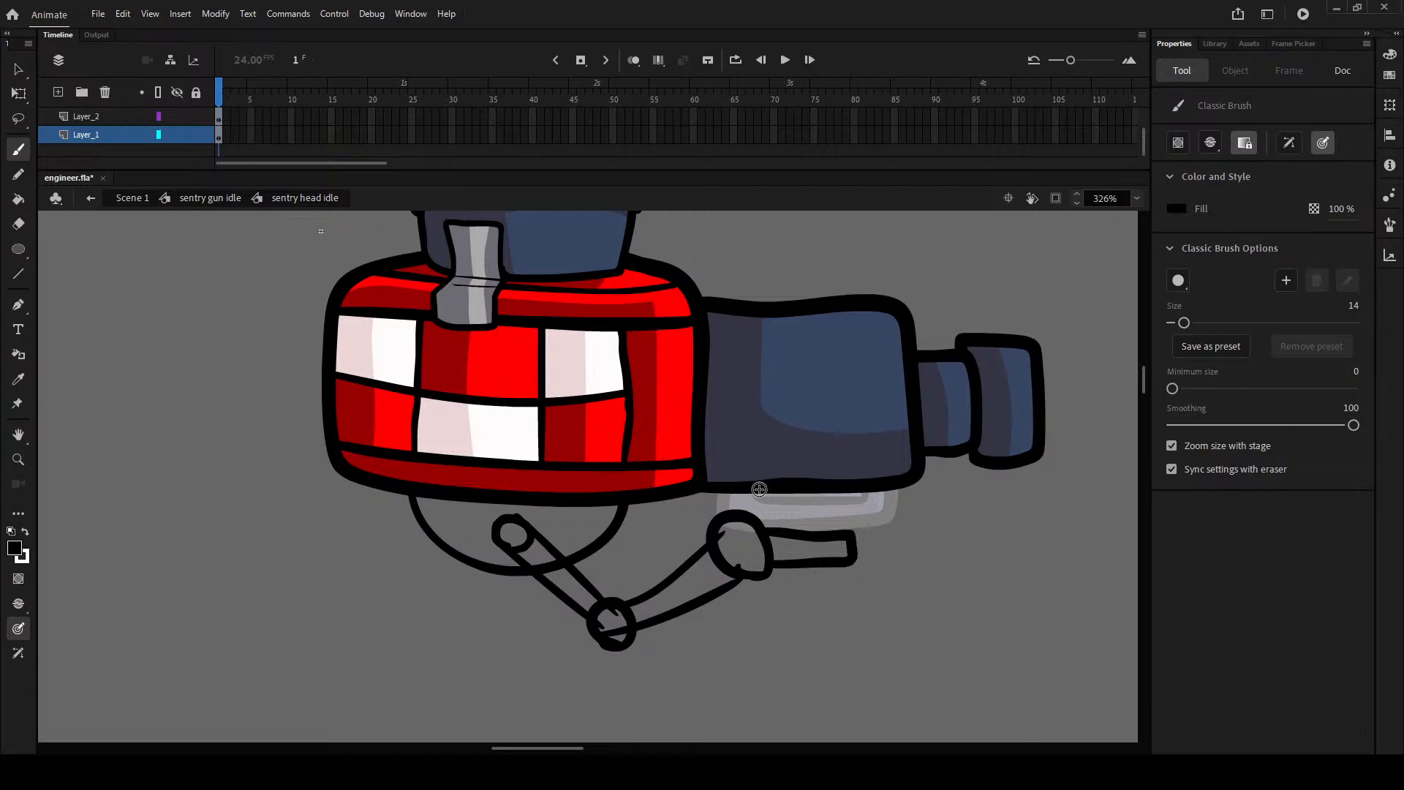
- Sketch a mounting plate beneath the barrel housing, with a vertical post and a rounded foot below it
mouse_move(731, 507)
left_mouse_down()
mouse_move(898, 516)
mouse_move(725, 509)
left_mouse_up()
mouse_move(714, 497)
left_mouse_down()
mouse_move(824, 531)
mouse_move(779, 544)
mouse_move(767, 522)
mouse_move(845, 519)
left_mouse_up()
left_click_drag(771, 562, 764, 693)
left_click_drag(842, 565, 839, 726)
mouse_move(743, 695)
left_mouse_down()
mouse_move(874, 720)
mouse_move(739, 694)
left_mouse_up()
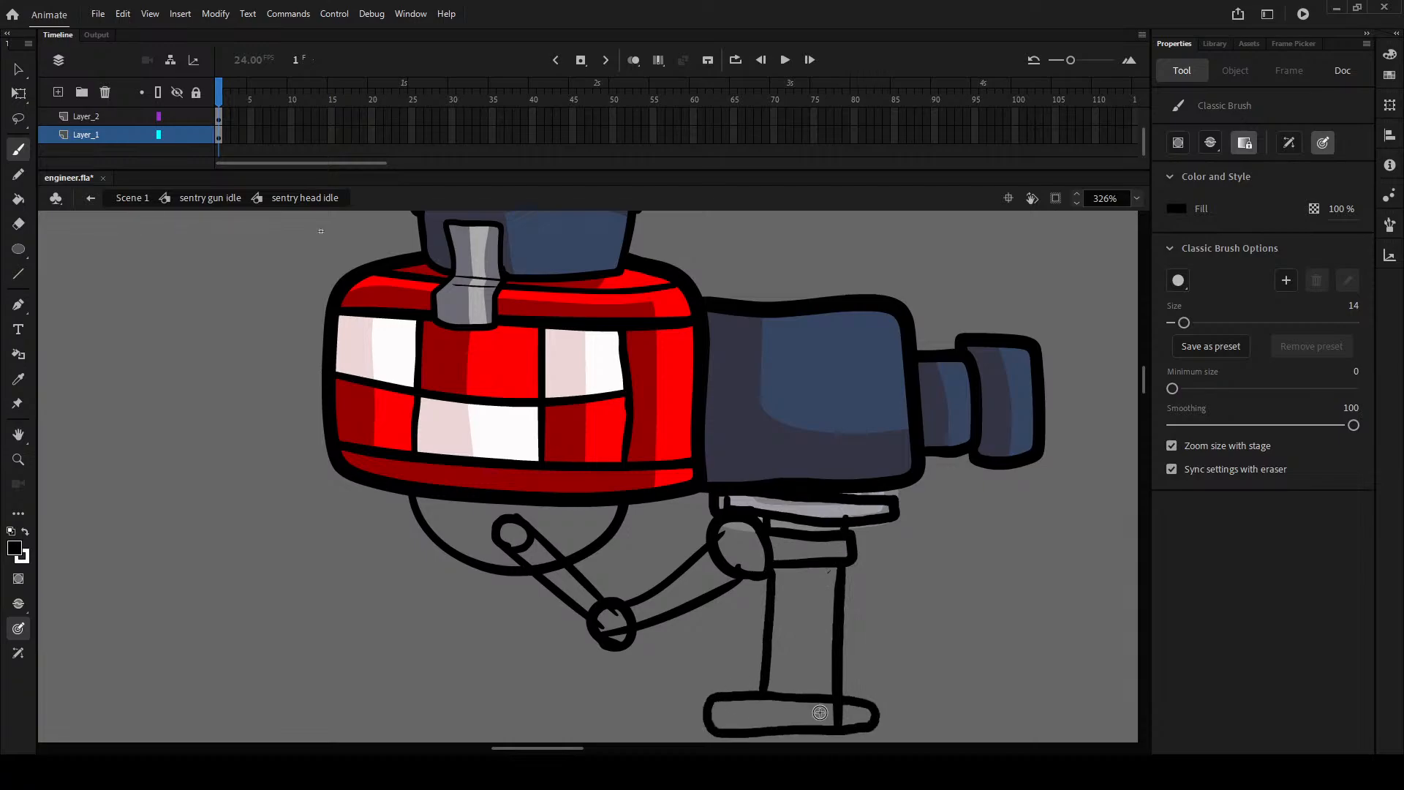
- Undo the sketched stand, plate, bar and jointed arm, keeping only the half-circle beneath the red body
scroll(838, 416, "down", 3)
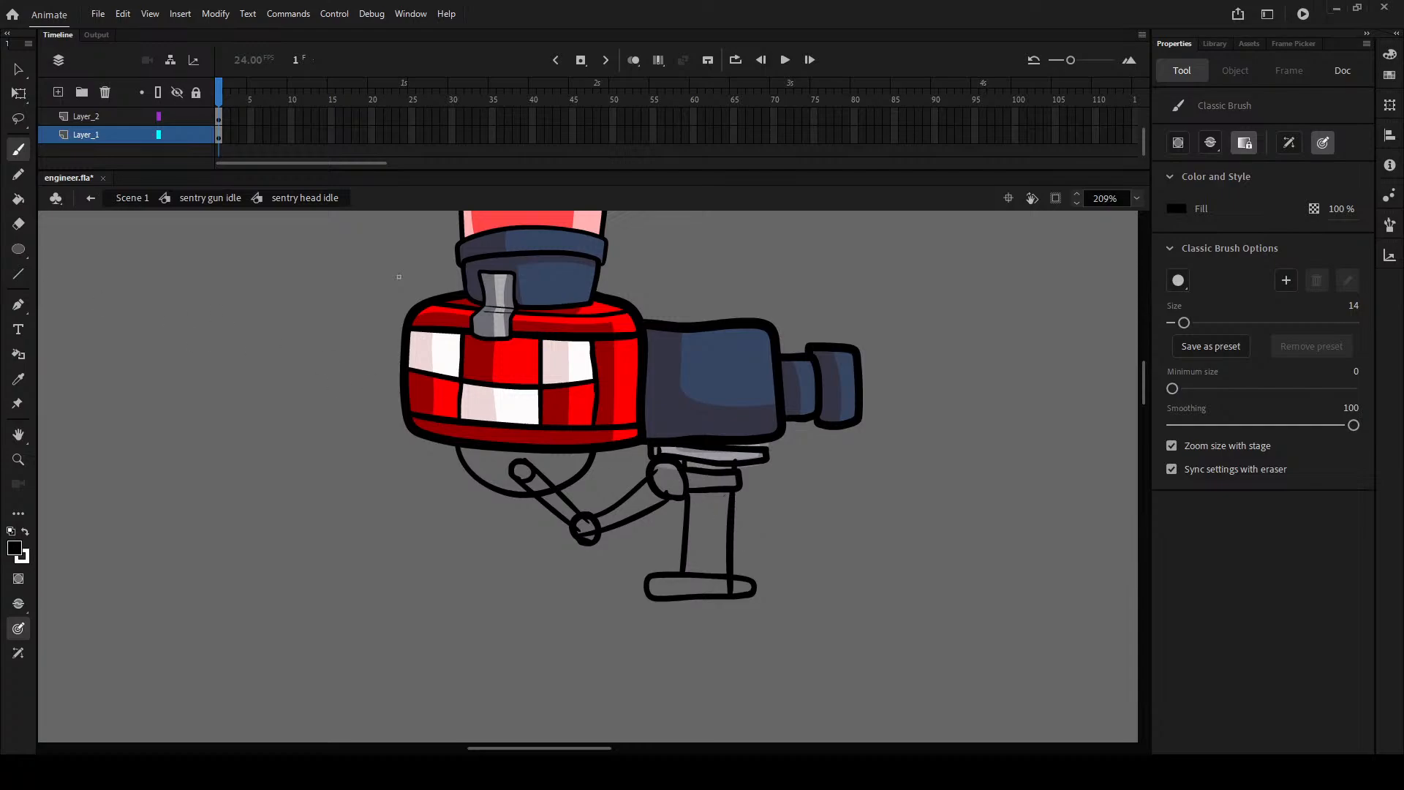
key("ctrl+z")
key("ctrl+z")
key("ctrl+z")
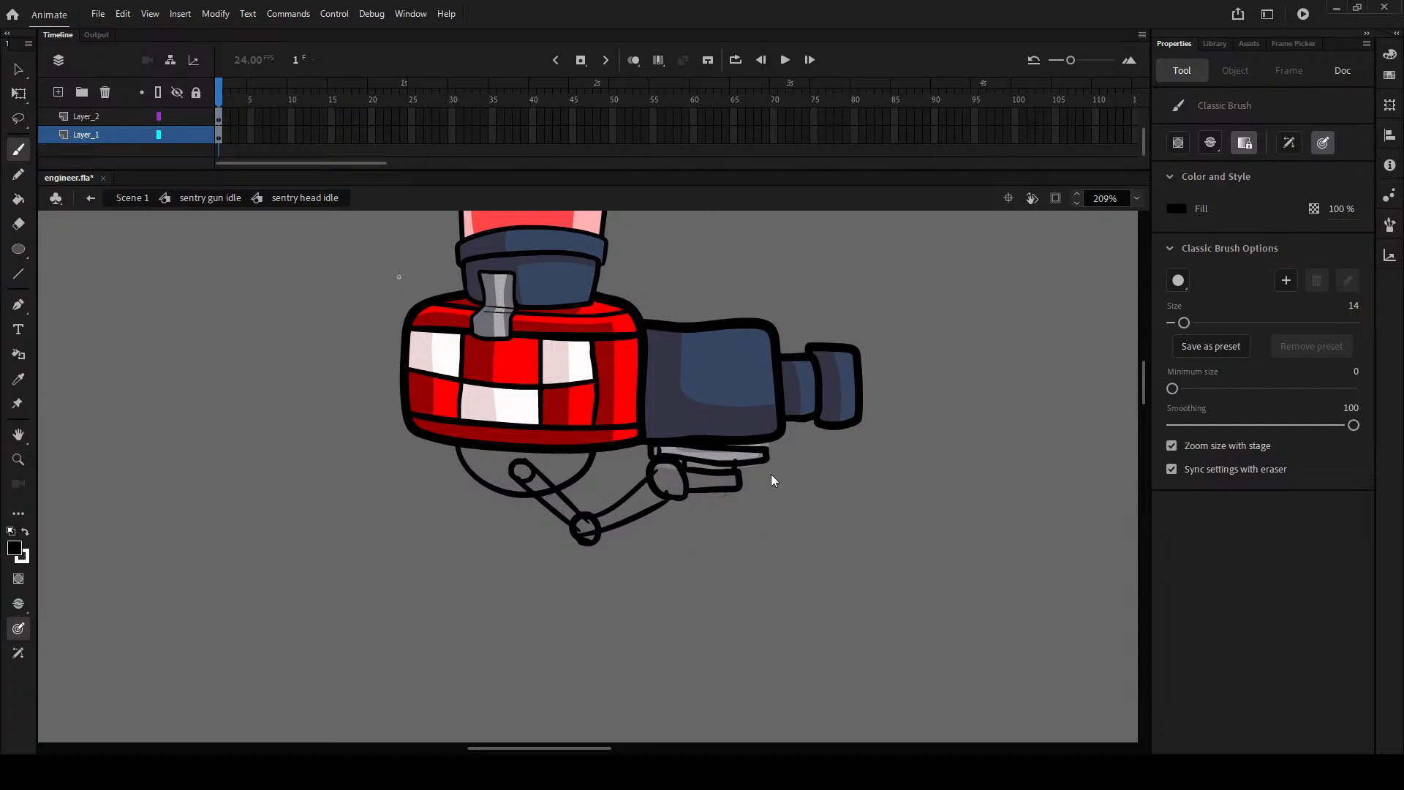
key("ctrl+z")
key("ctrl+z")
key("ctrl+z")
key("ctrl+z")
key("ctrl+z")
key("ctrl+z")
key("ctrl+z")
key("ctrl+z")
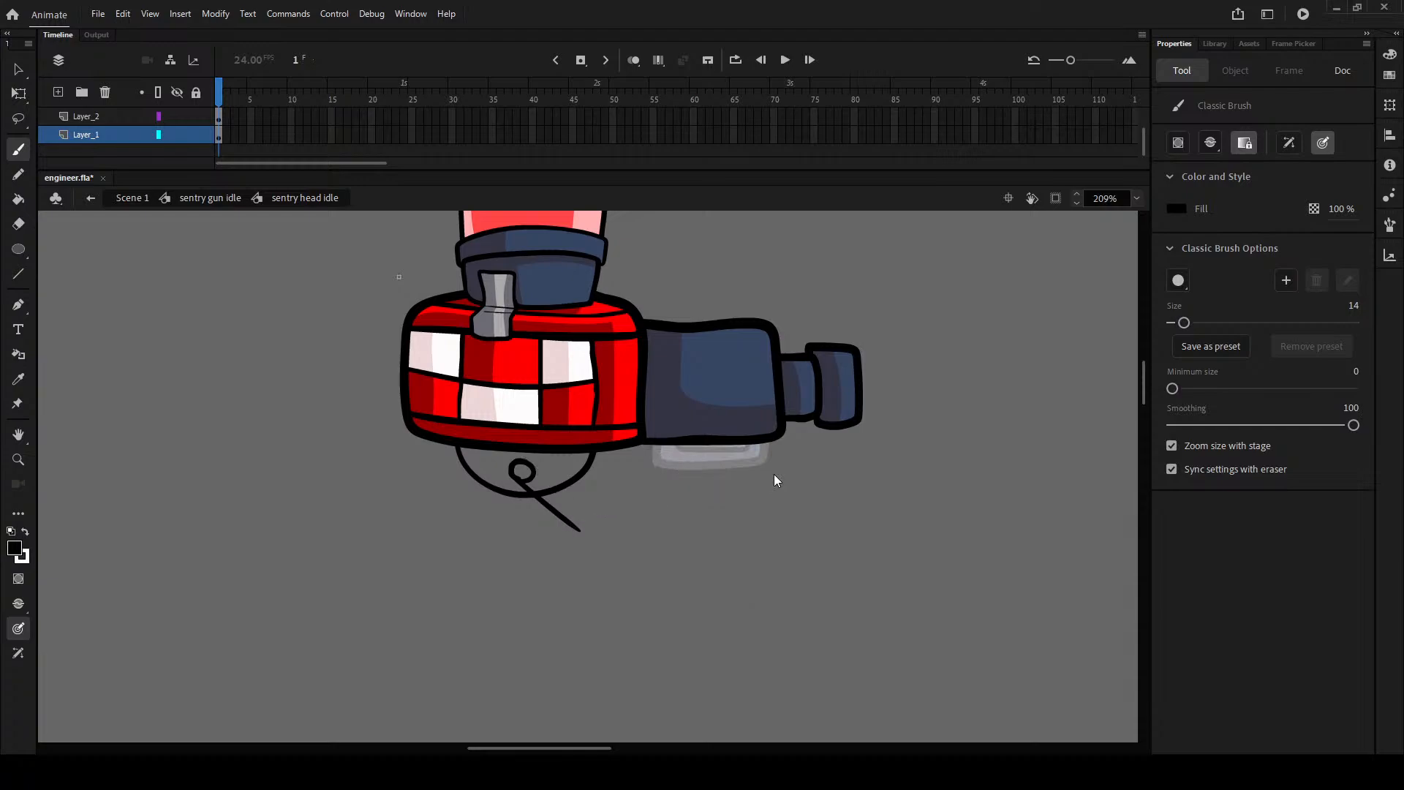
left_click_drag(596, 441, 459, 446)
- Draw a small pivot circle inside the half-circle and erase a gap in the arc below and to the right of it
scroll(506, 480, "up", 3)
scroll(601, 470, "up", 3)
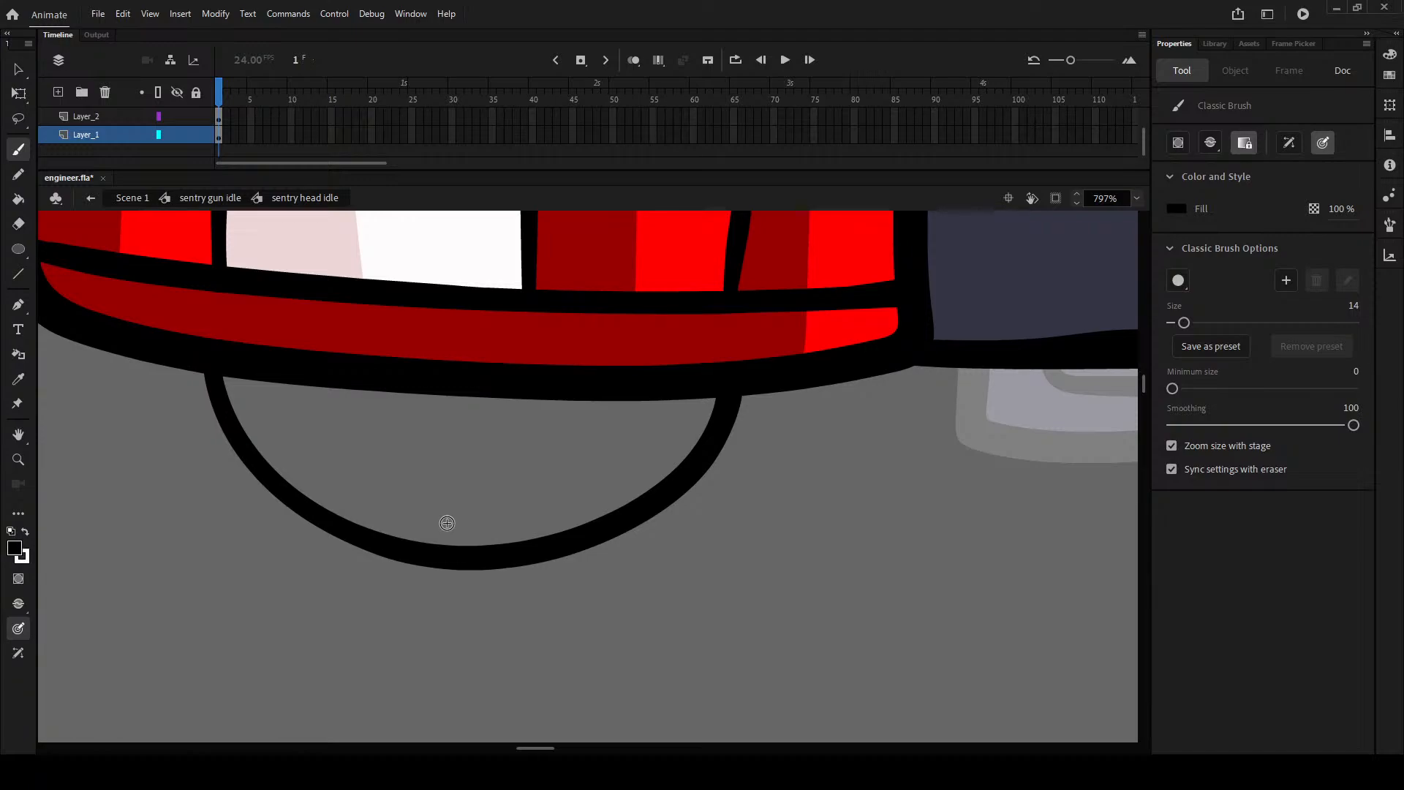
left_click_drag(659, 633, 620, 625)
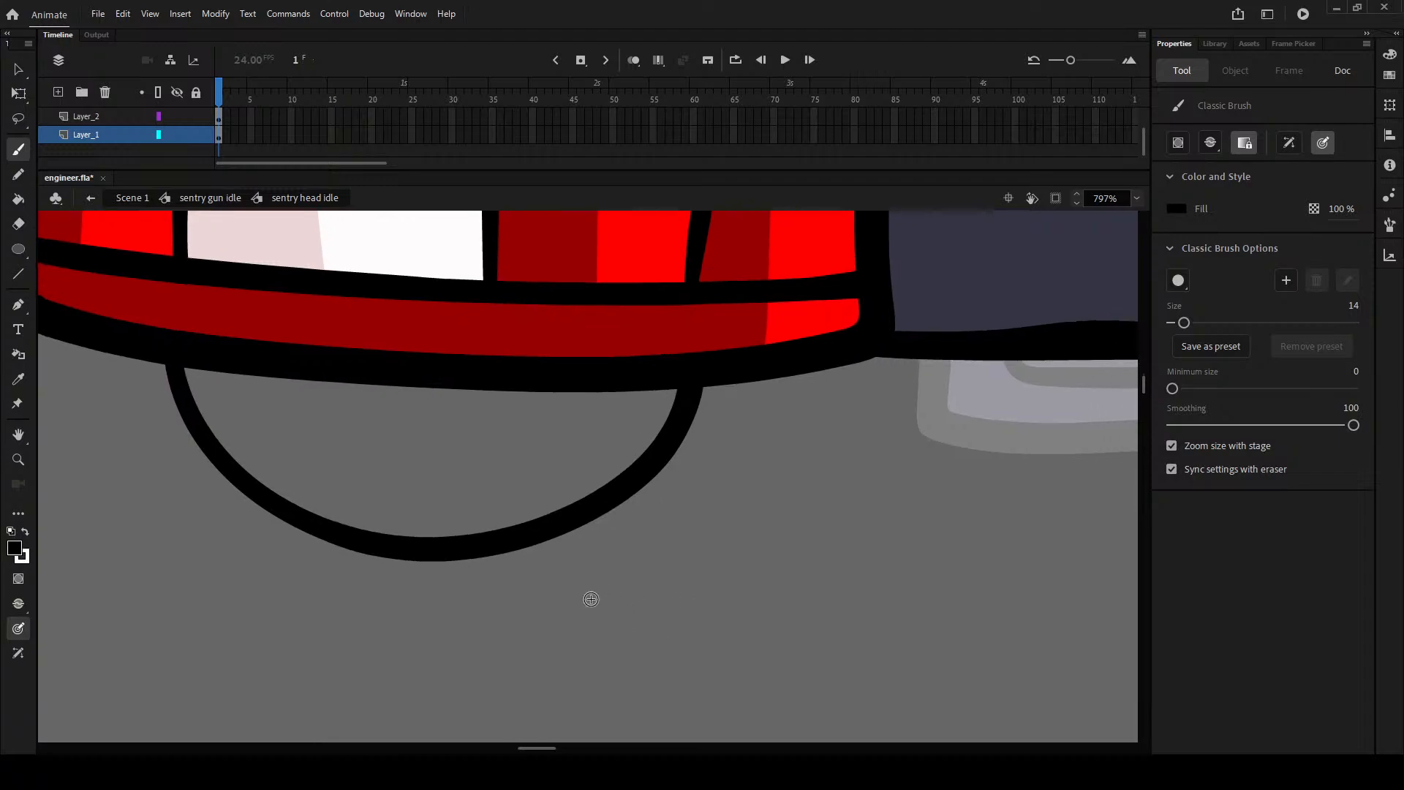
scroll(548, 539, "up", 2)
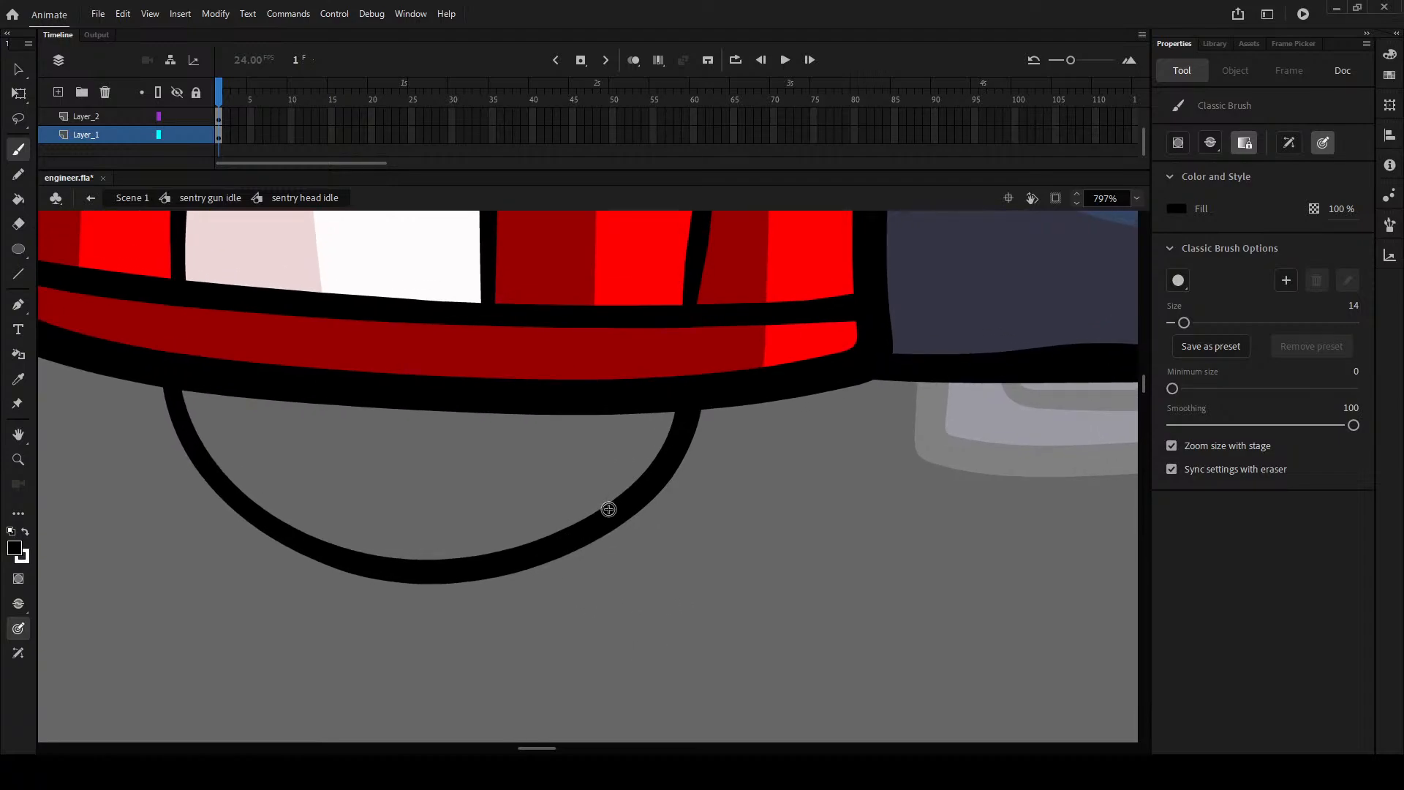
left_click_drag(610, 507, 483, 658)
left_click_drag(489, 605, 604, 376)
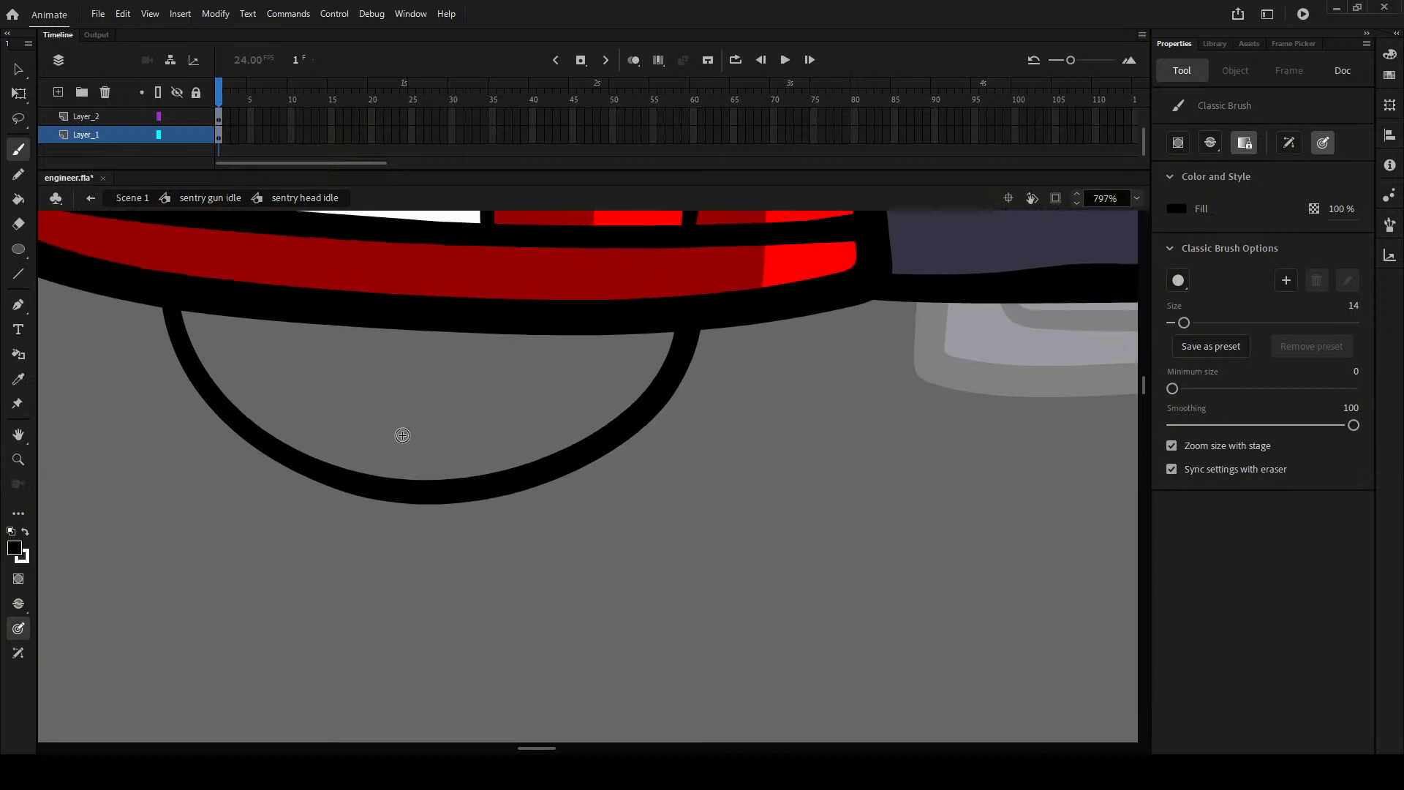
mouse_move(401, 433)
left_mouse_down()
mouse_move(395, 373)
mouse_move(461, 405)
mouse_move(458, 467)
mouse_move(545, 492)
mouse_move(513, 481)
left_mouse_up()
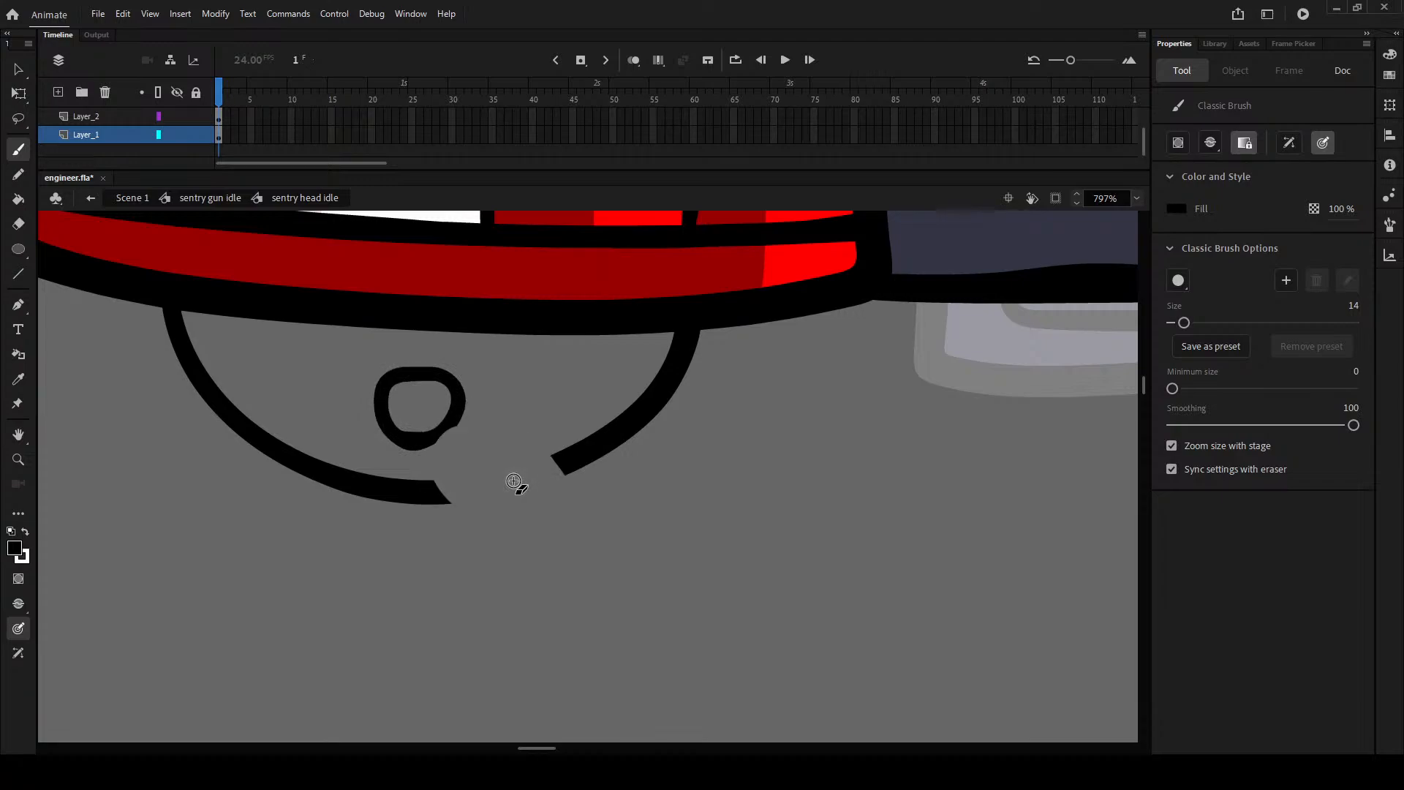
key("ctrl+z")
mouse_move(514, 480)
left_mouse_down()
mouse_move(486, 474)
mouse_move(523, 484)
left_mouse_up()
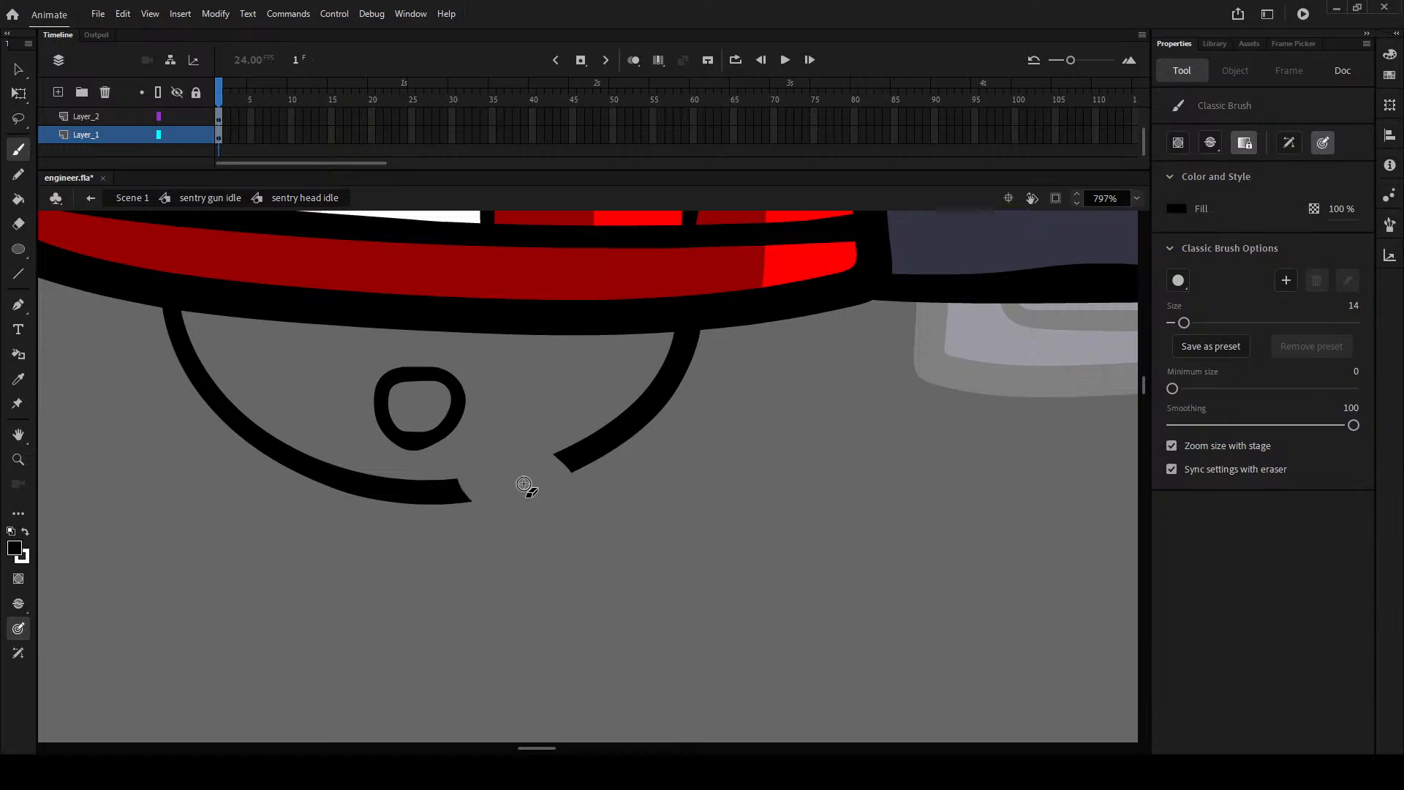
- Draw a slanted arm with a blunt end from the pivot circle through the gap, and rejoin the half-circle's arc to it
mouse_move(424, 441)
left_mouse_down()
mouse_move(626, 719)
mouse_move(686, 680)
mouse_move(582, 550)
left_mouse_up()
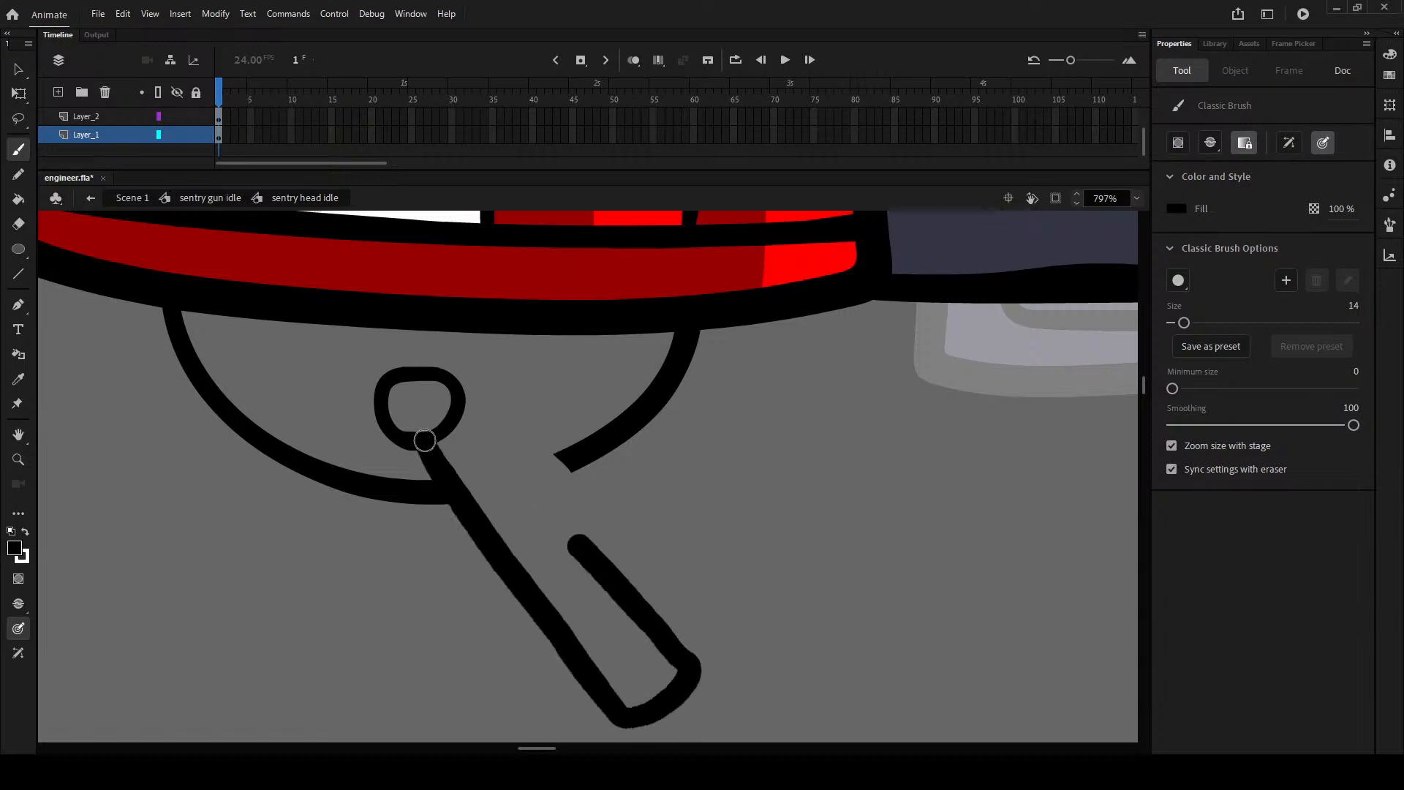
key("ctrl+z")
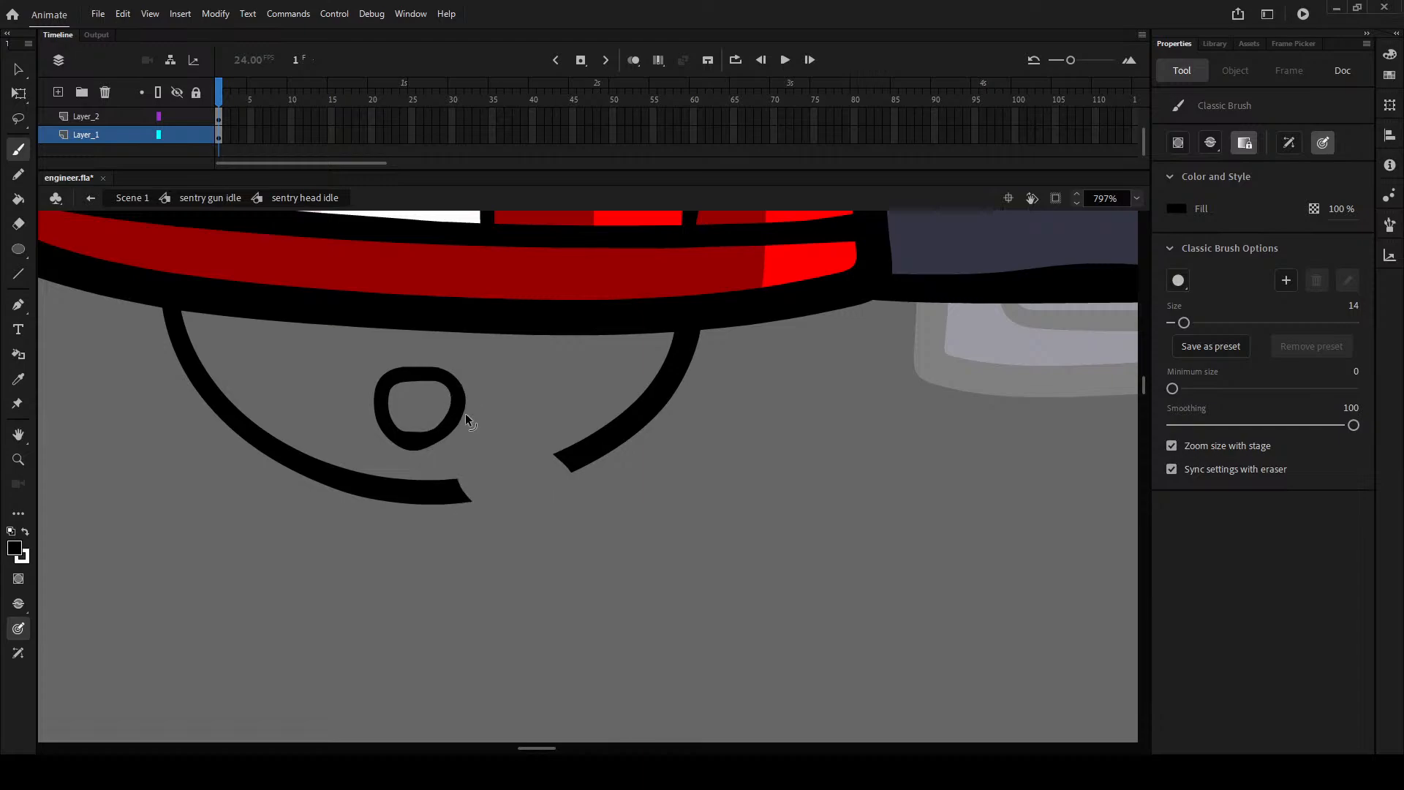
mouse_move(424, 442)
left_mouse_down()
mouse_move(560, 629)
mouse_move(614, 671)
mouse_move(655, 618)
mouse_move(455, 395)
left_mouse_up()
left_click_drag(538, 475, 582, 458)
key("ctrl+z")
scroll(548, 322, "down", 5)
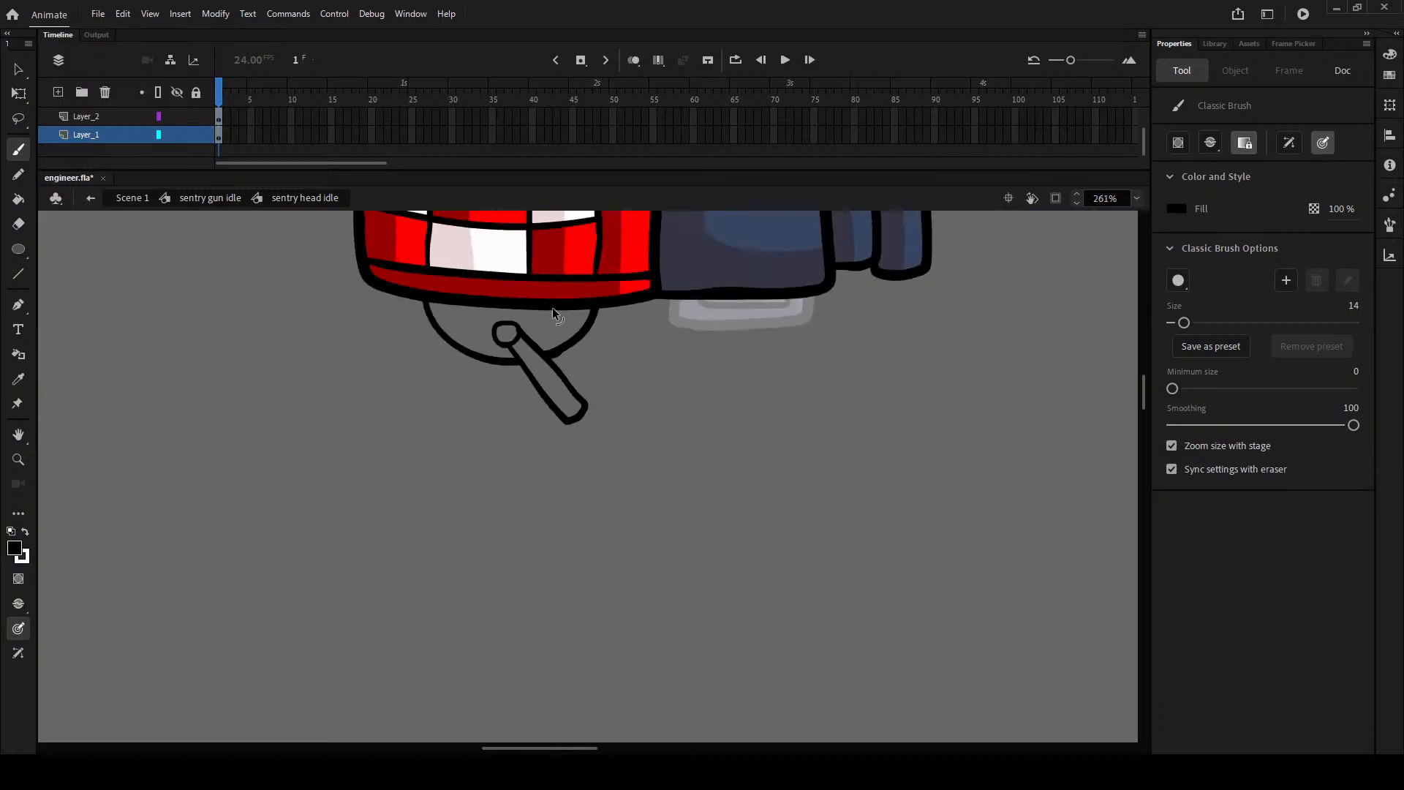
scroll(512, 351, "up", 3)
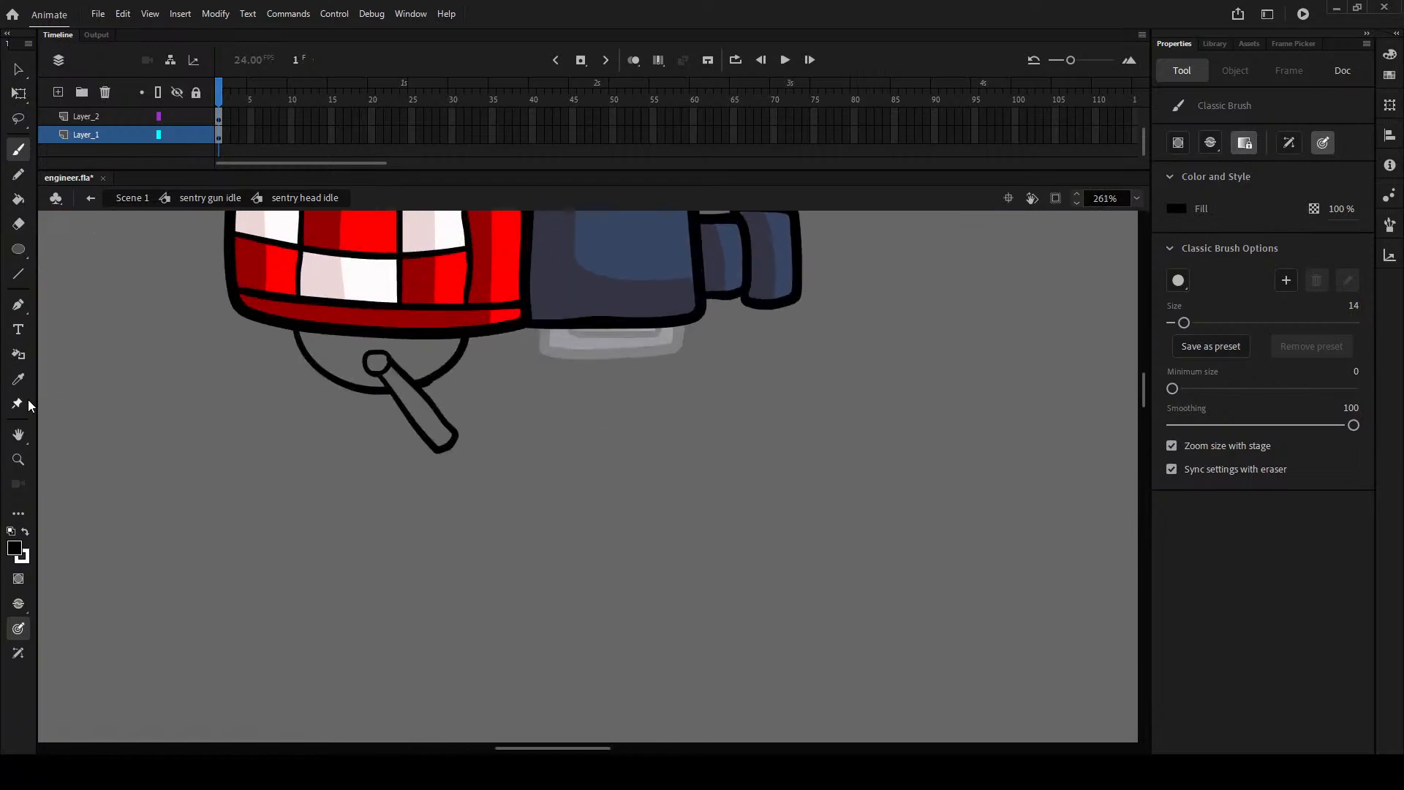
- Leave the sentry head idle symbol for the parent sentry gun idle symbol and select the head for free transformation
scroll(146, 358, "up", 2)
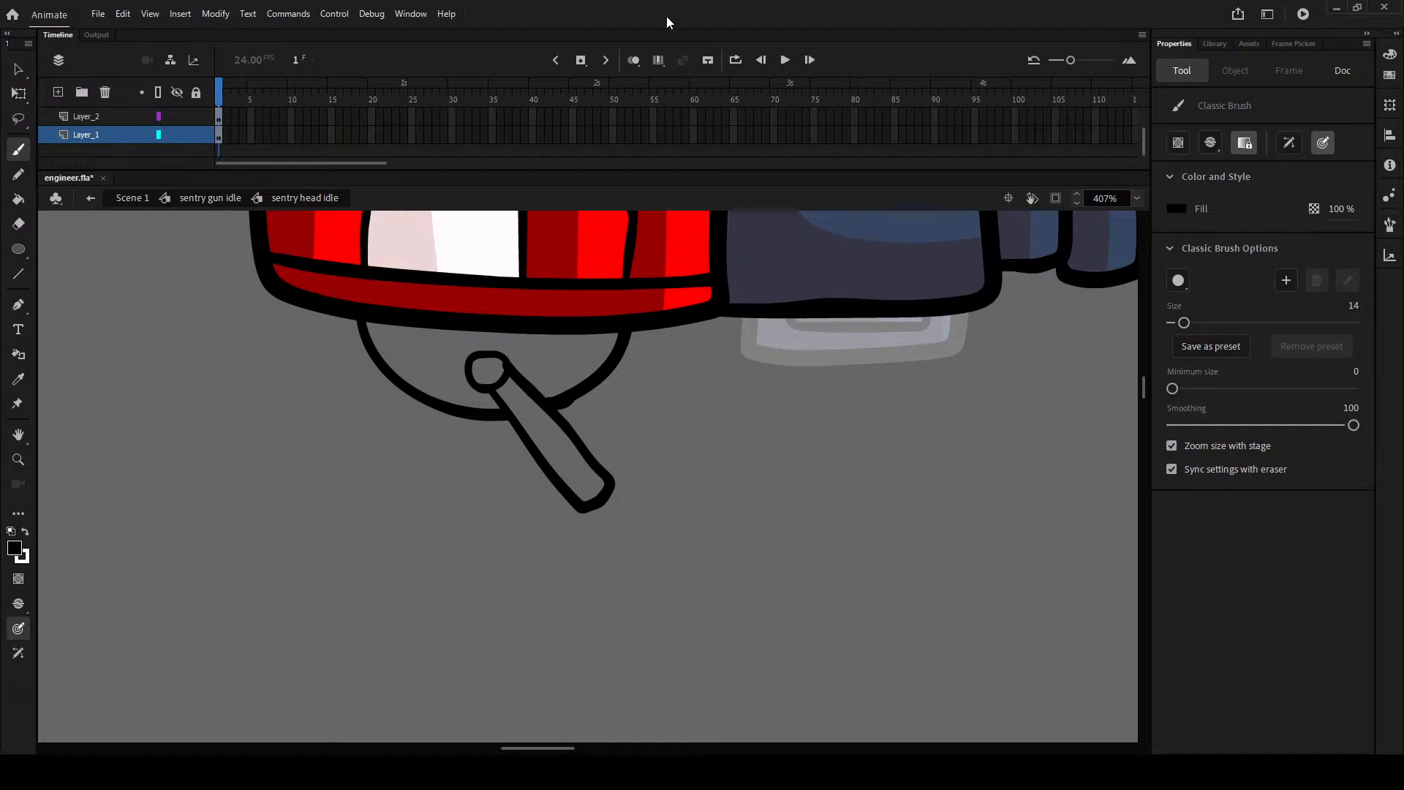
mouse_move(559, 458)
left_mouse_down()
mouse_move(502, 540)
mouse_move(467, 494)
left_mouse_up()
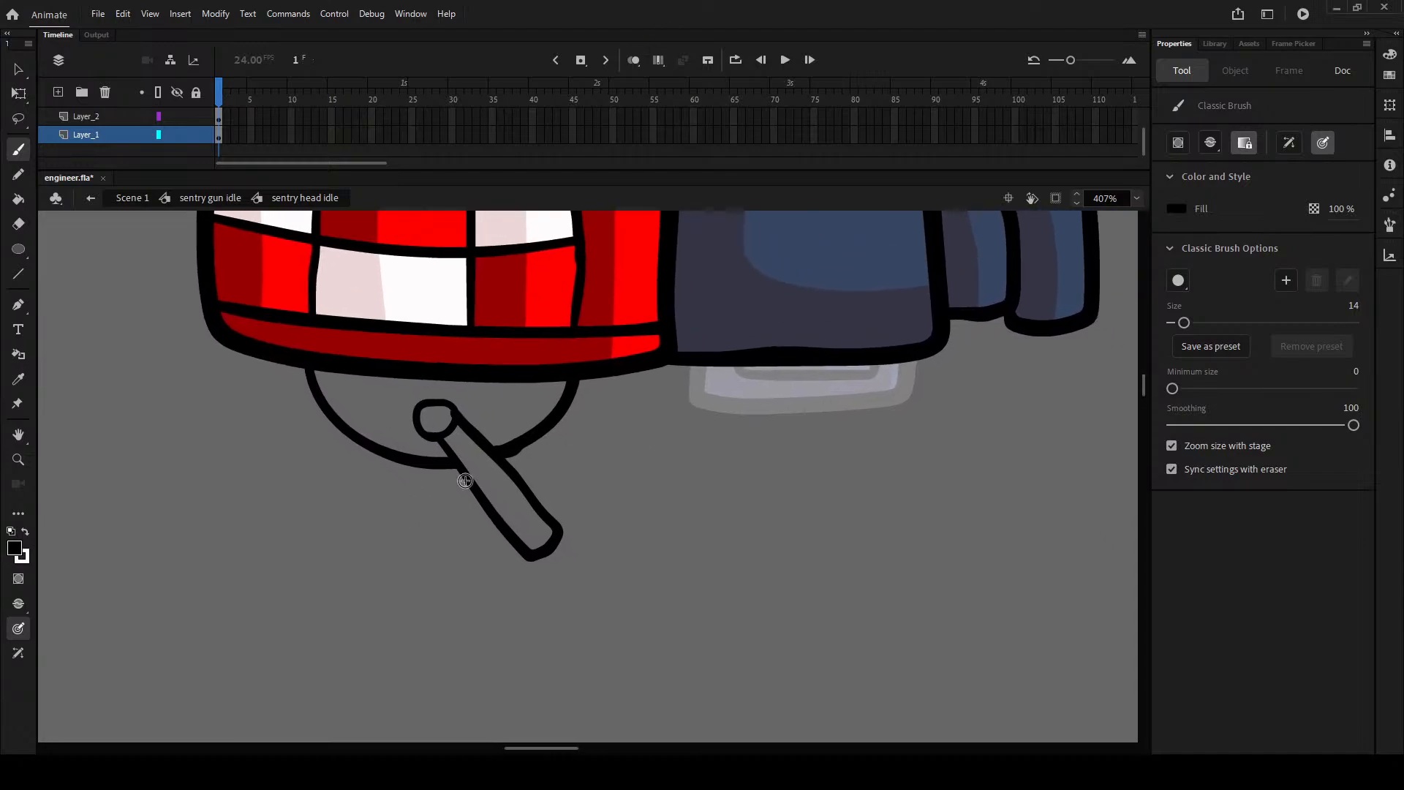
scroll(465, 481, "down", 3)
scroll(465, 481, "up", 1)
key("v")
left_click(21, 86)
left_click(725, 341)
double_click(618, 503)
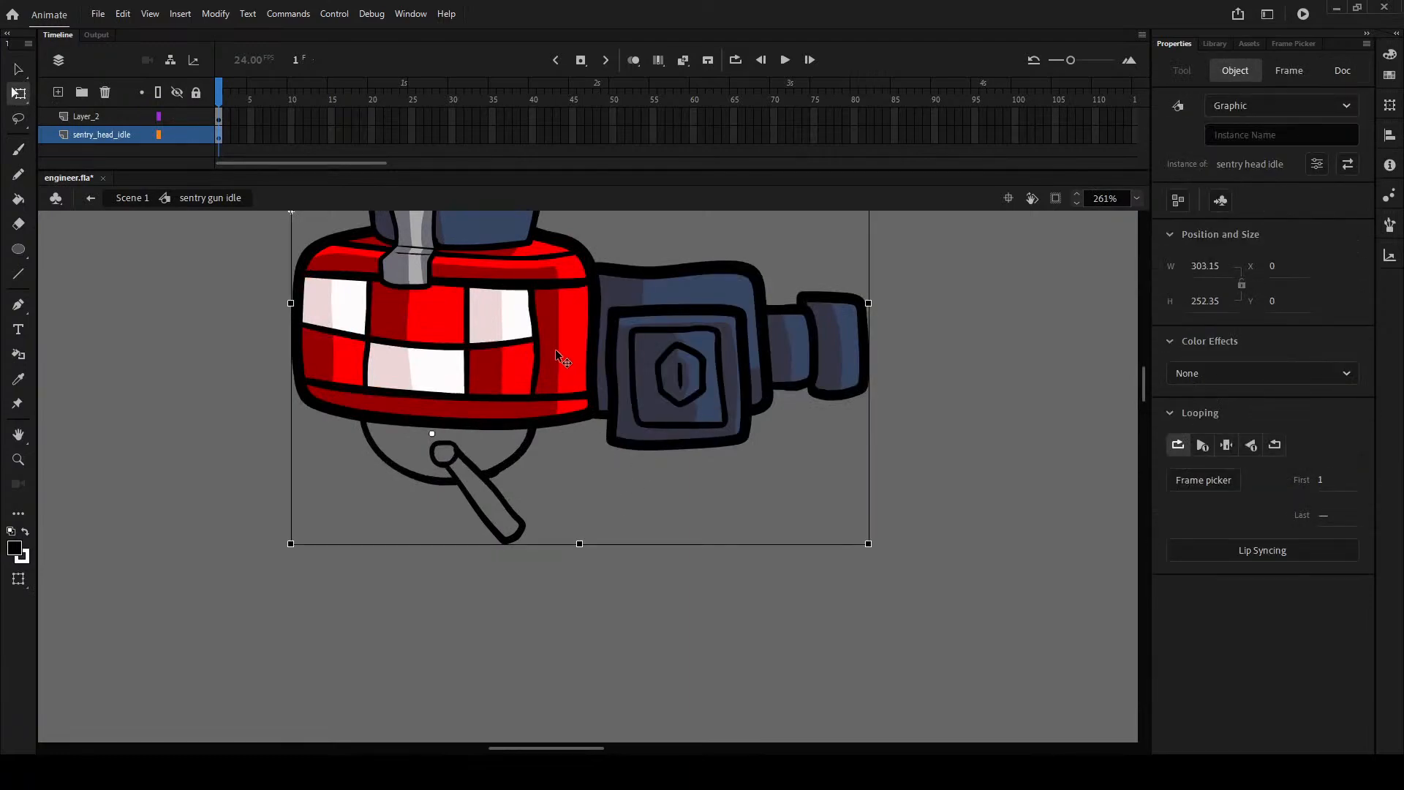
- Try rotating the sentry head counter-clockwise so the barrel tilts upward, undoing each rotation
left_click_drag(849, 364, 873, 517)
left_click_drag(901, 222, 635, 97)
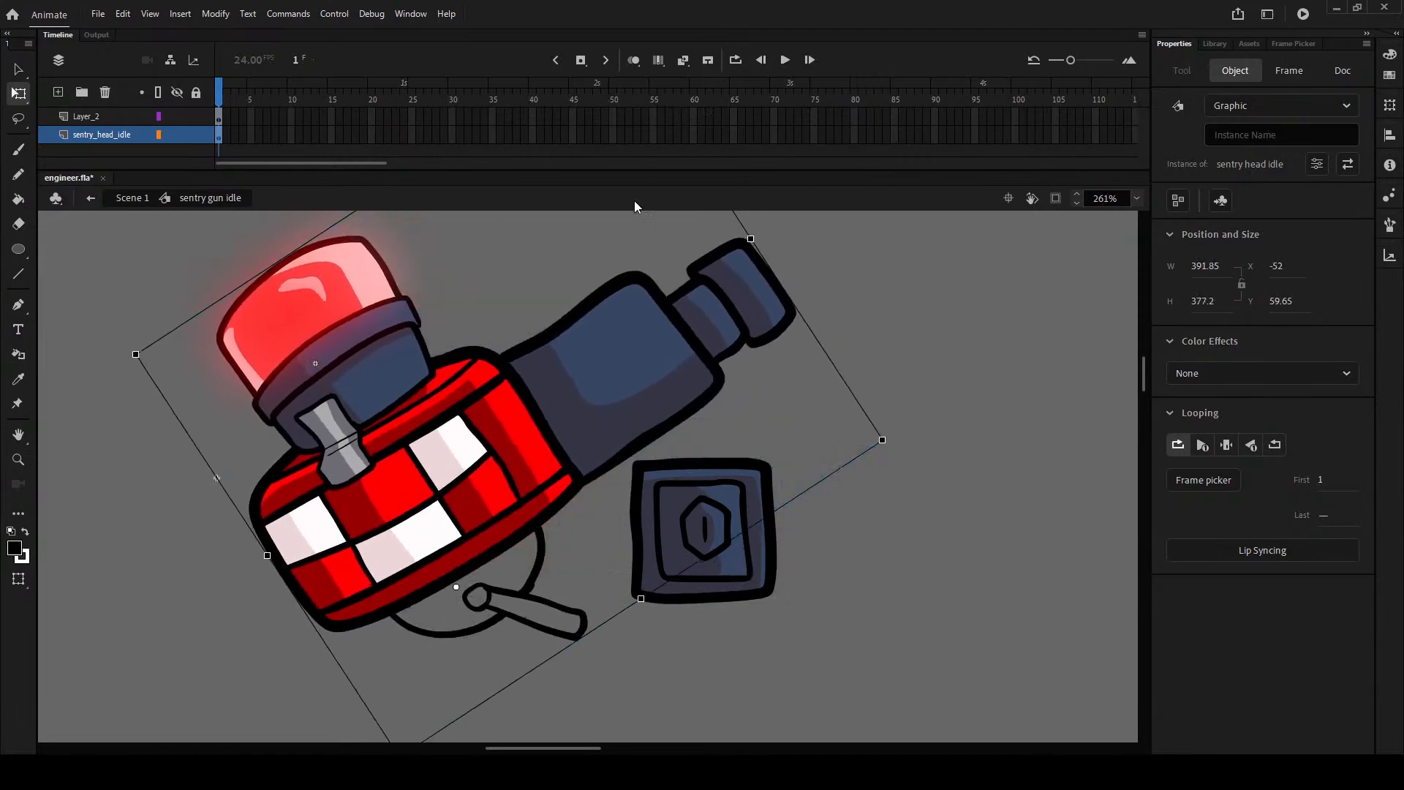
key("ctrl+z")
scroll(712, 526, "down", 4)
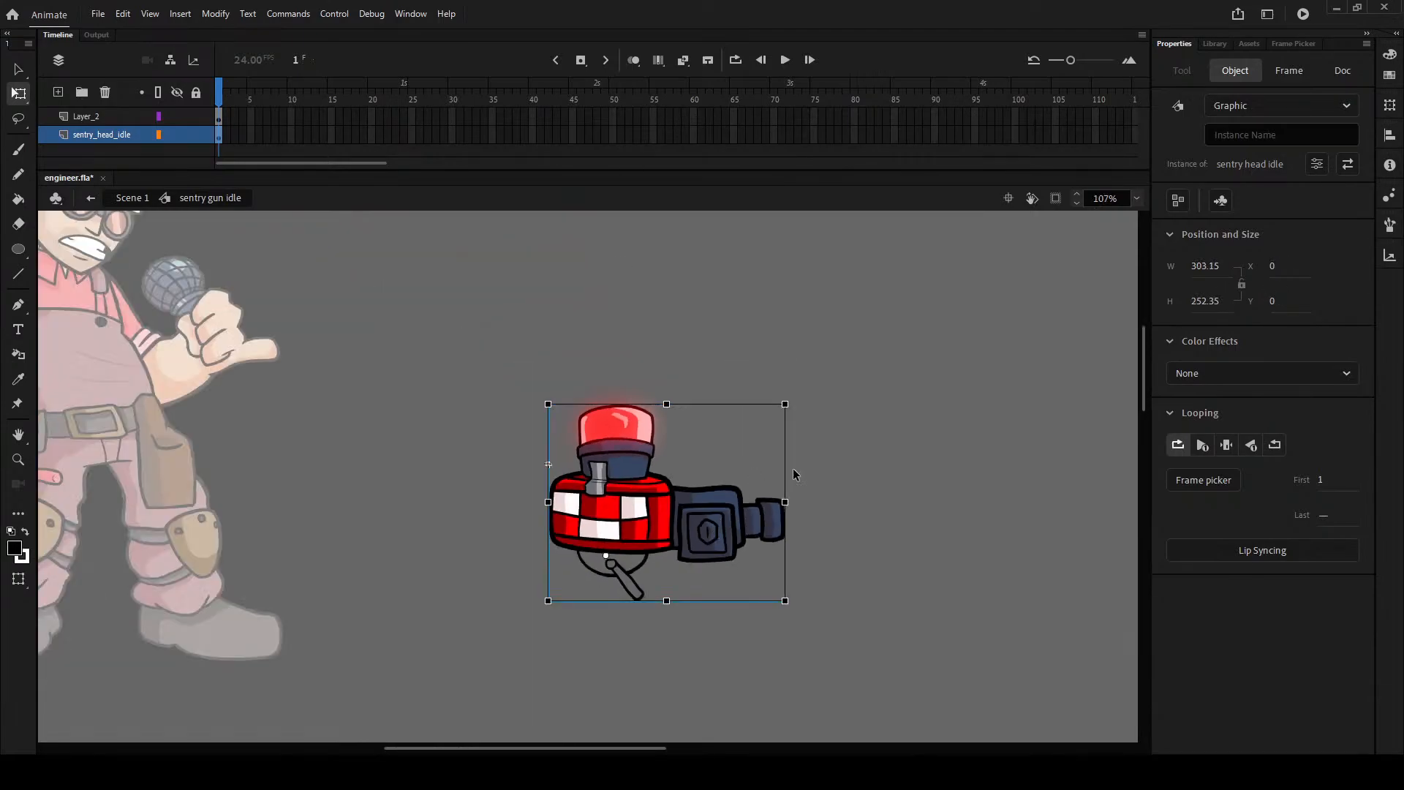
scroll(793, 468, "up", 3)
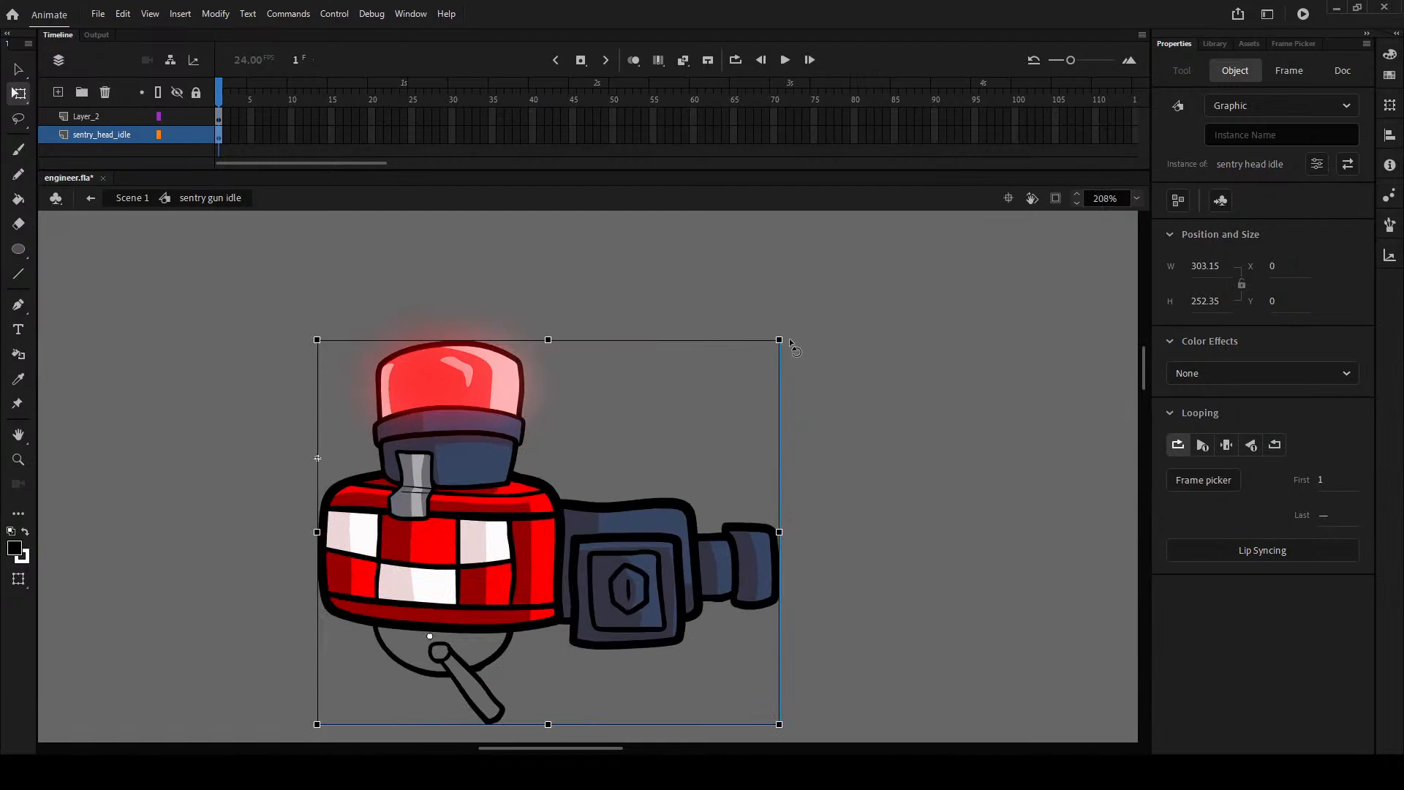
left_click_drag(793, 341, 567, 269)
key("ctrl+z")
- Move the head's transformation point onto the arm's pivot circle, test an upward tilt about it and undo the tilt
left_click_drag(430, 636, 442, 653)
left_click_drag(788, 342, 562, 273)
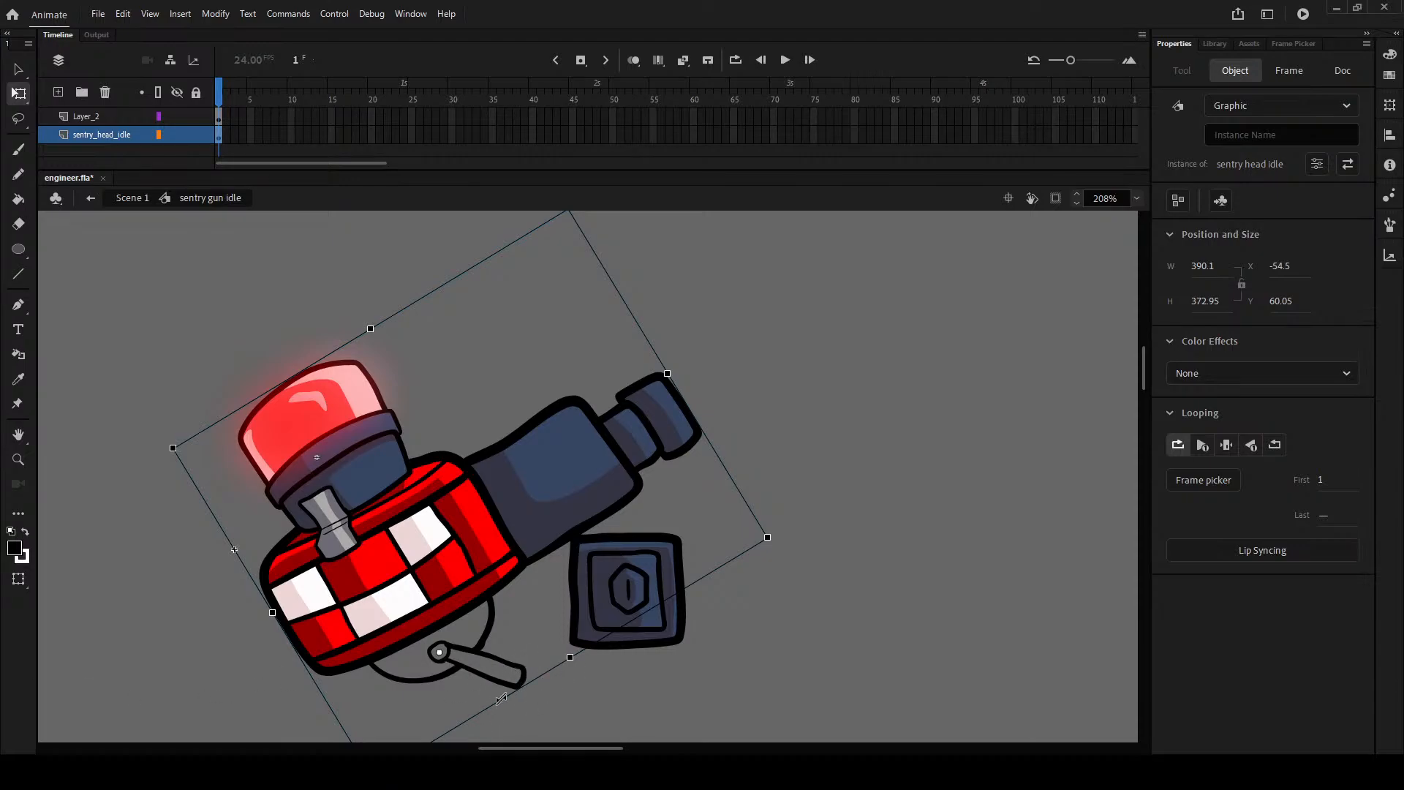
key("ctrl+z")
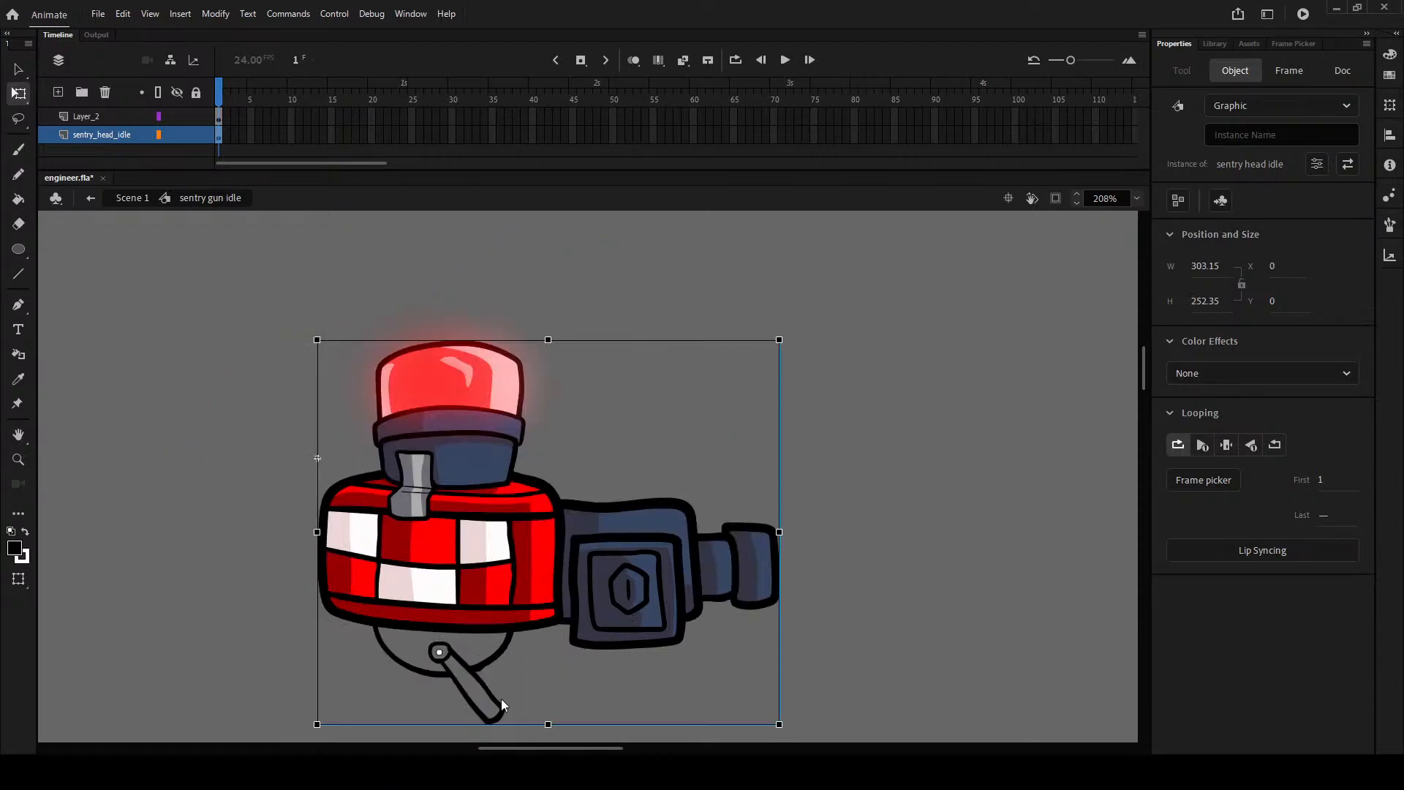
- Brush a shallow black collar outline beneath the square ammo box on Layer_2
left_click(670, 578)
key("b")
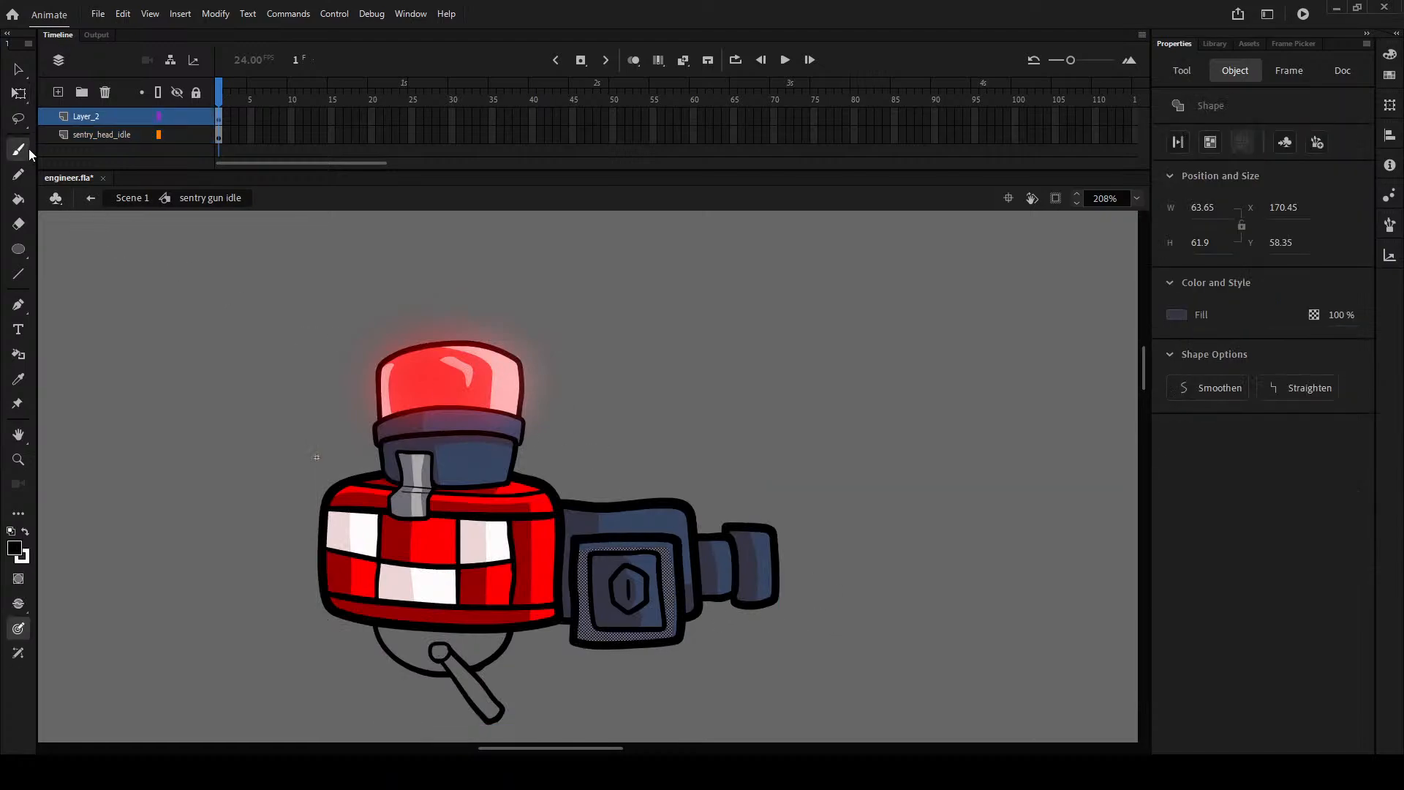
scroll(743, 630, "up", 4)
key("ctrl+shift+a")
mouse_move(621, 642)
left_mouse_down()
mouse_move(792, 429)
mouse_move(746, 471)
left_mouse_up()
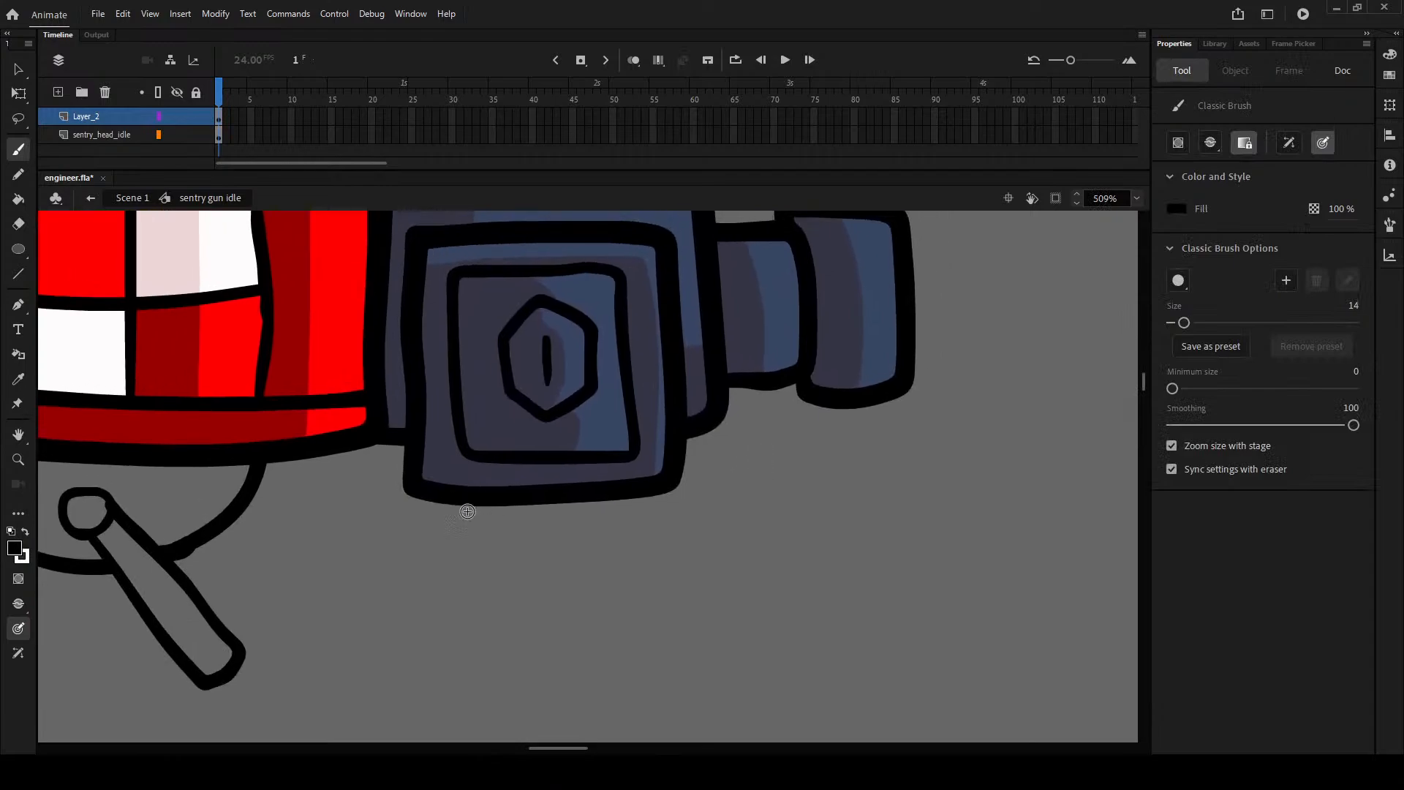
mouse_move(440, 503)
left_mouse_down()
mouse_move(485, 539)
mouse_move(655, 527)
mouse_move(645, 490)
left_mouse_up()
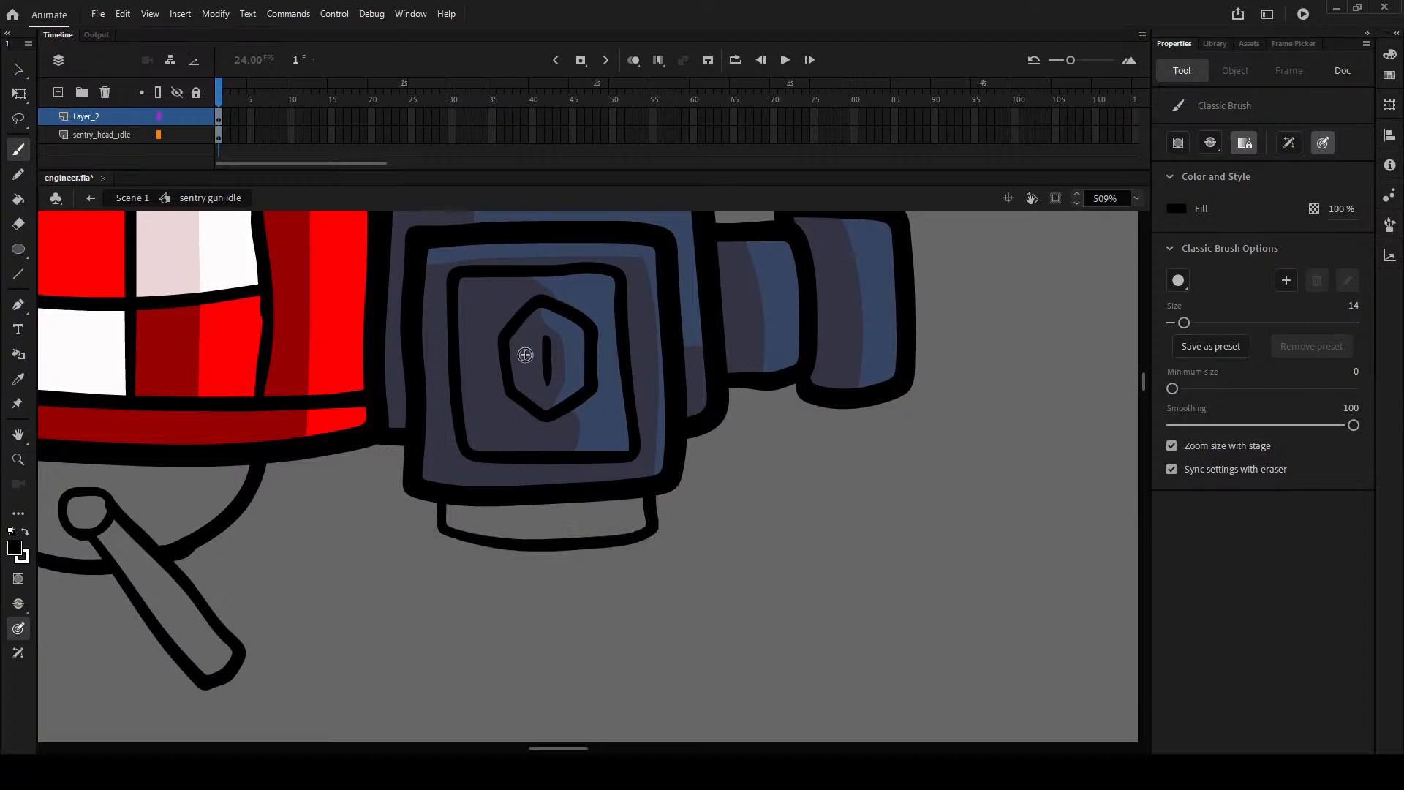
- Draw a half-circle outline beneath the collar, with a small pivot circle inside it
mouse_move(605, 335)
left_mouse_down()
mouse_move(672, 193)
mouse_move(634, 273)
left_mouse_up()
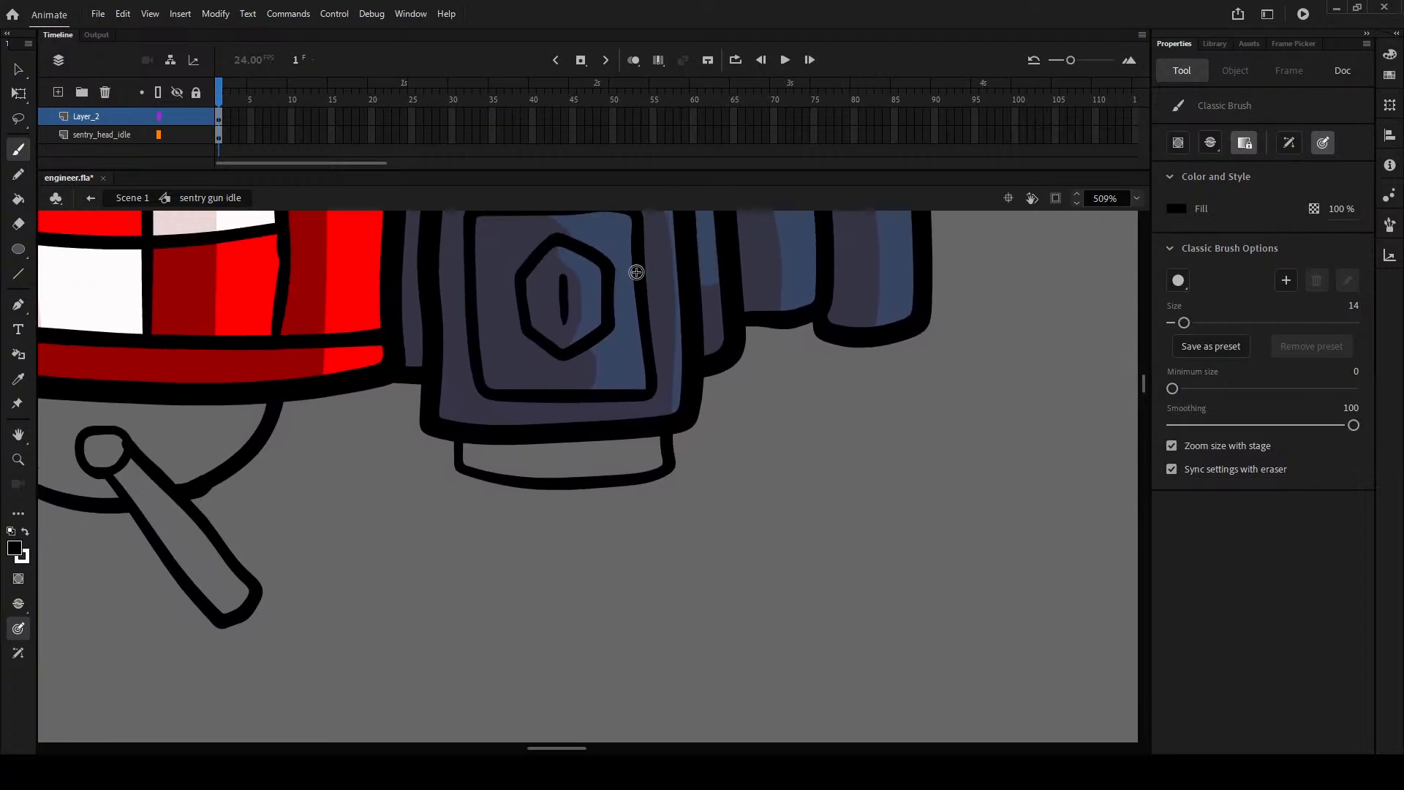
mouse_move(479, 503)
left_mouse_down()
mouse_move(541, 550)
mouse_move(617, 537)
mouse_move(655, 481)
left_mouse_up()
mouse_move(577, 502)
left_mouse_down()
mouse_move(554, 524)
mouse_move(580, 527)
left_mouse_up()
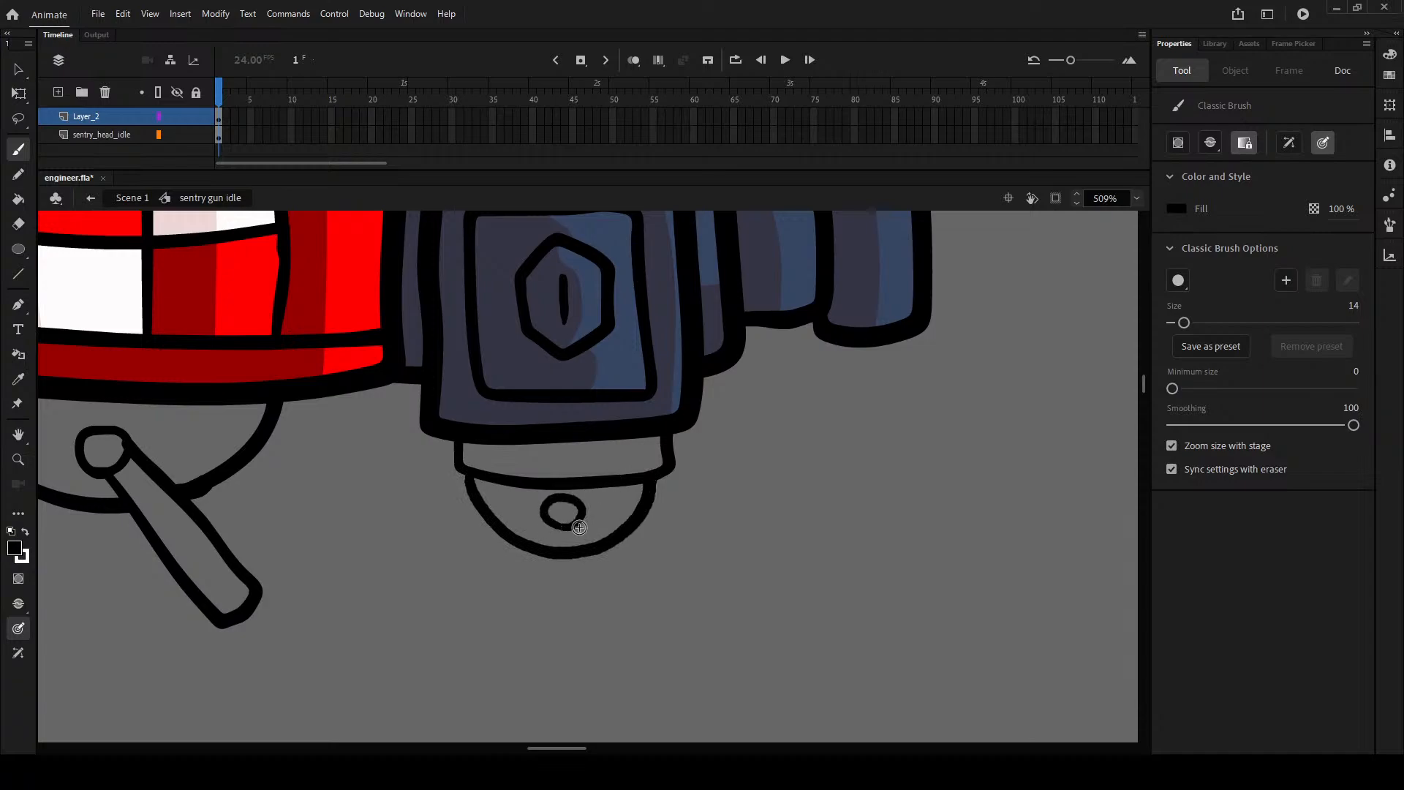
- Draw a flat rectangular plate beneath the half-round mount and a small stub at its left end with the Classic Brush
left_click_drag(432, 501, 479, 351)
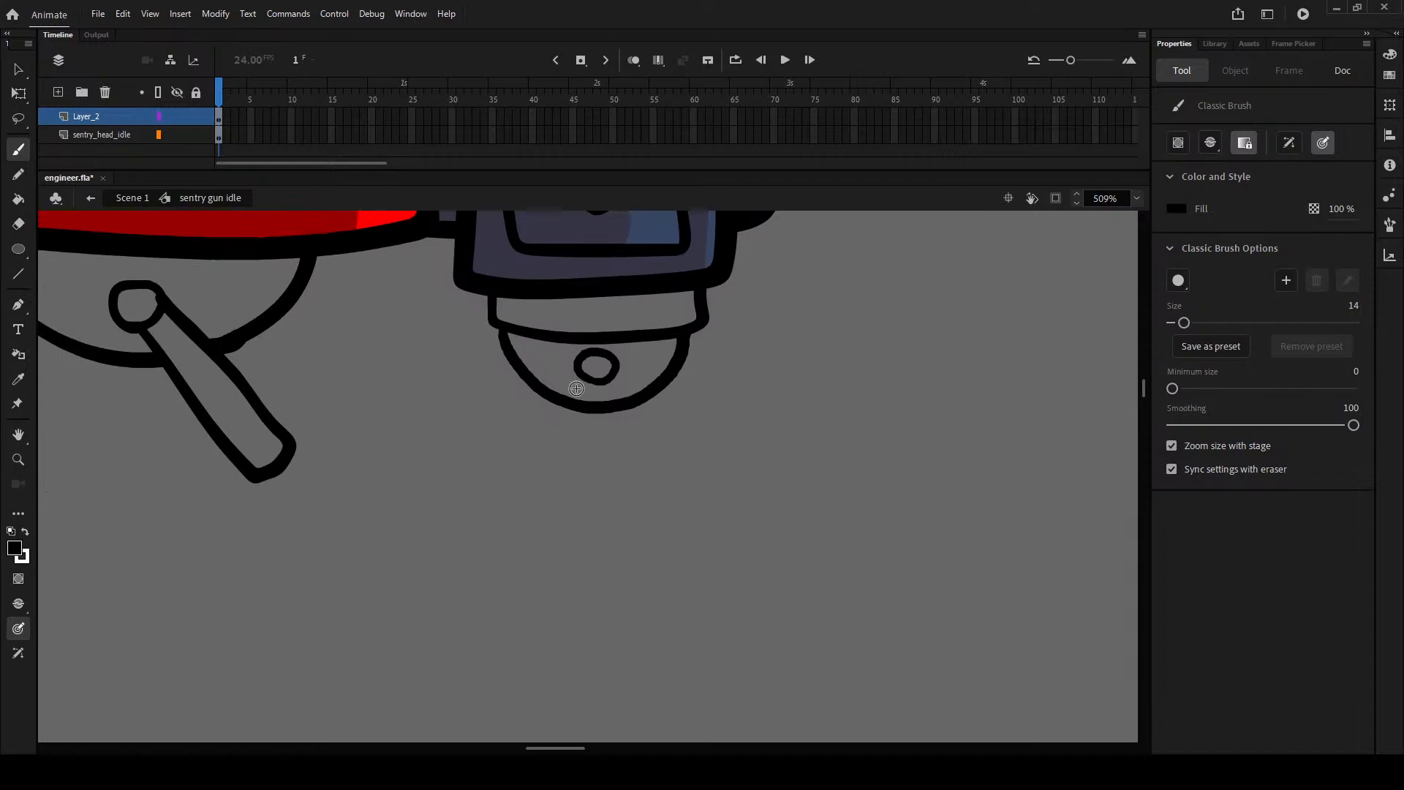
mouse_move(545, 405)
left_mouse_down()
mouse_move(707, 414)
mouse_move(723, 450)
mouse_move(502, 452)
mouse_move(474, 427)
mouse_move(477, 400)
mouse_move(545, 404)
left_mouse_up()
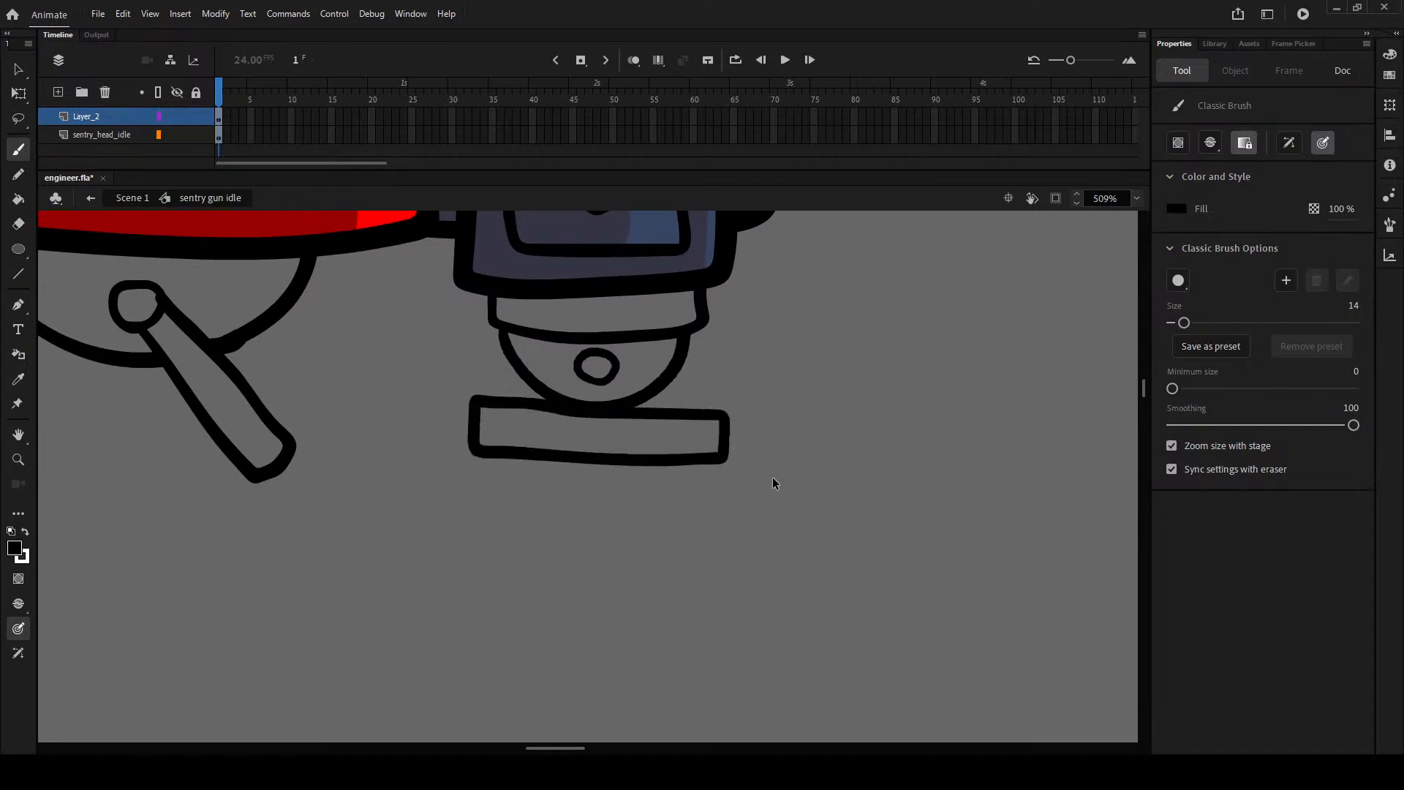
scroll(772, 477, "down", 5)
scroll(790, 549, "up", 5)
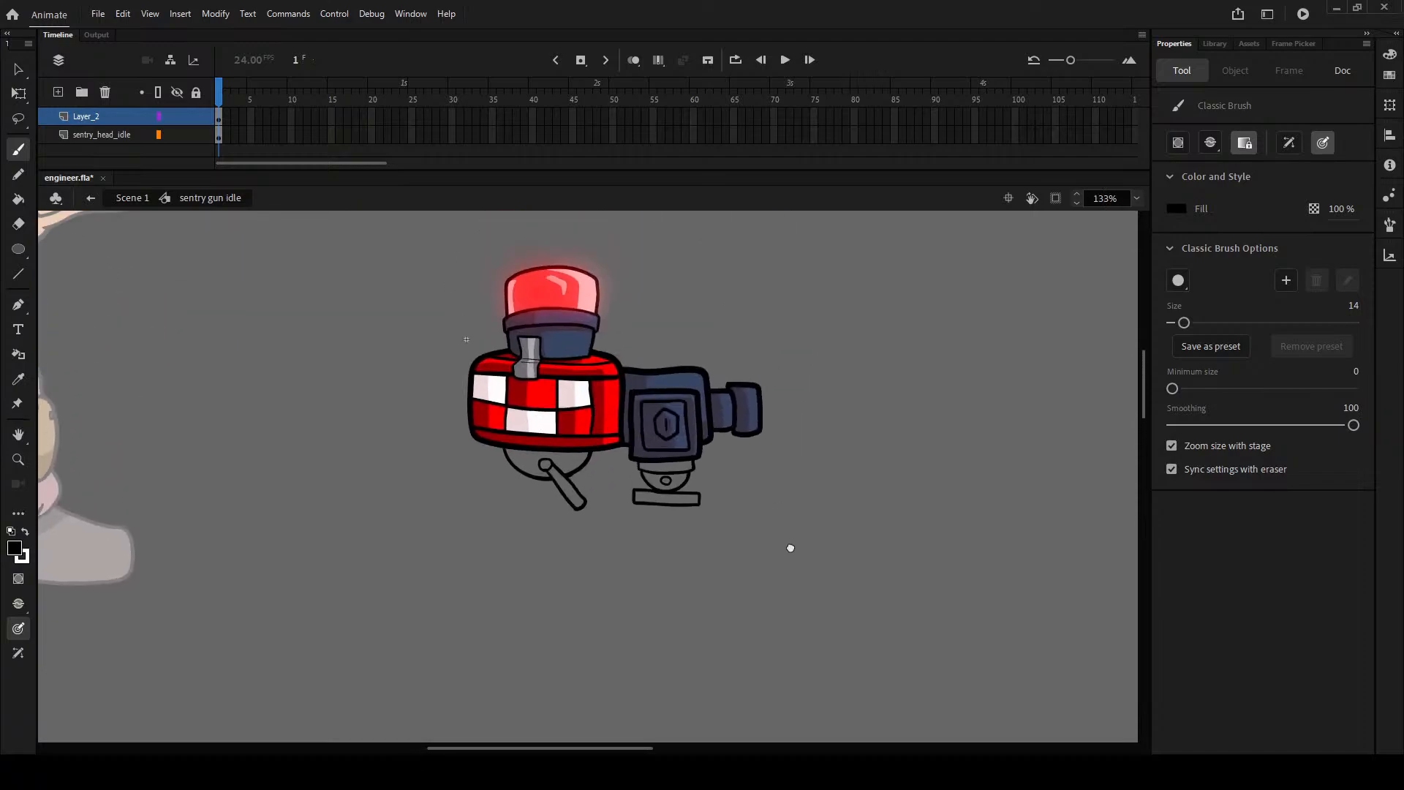
scroll(520, 471, "up", 5)
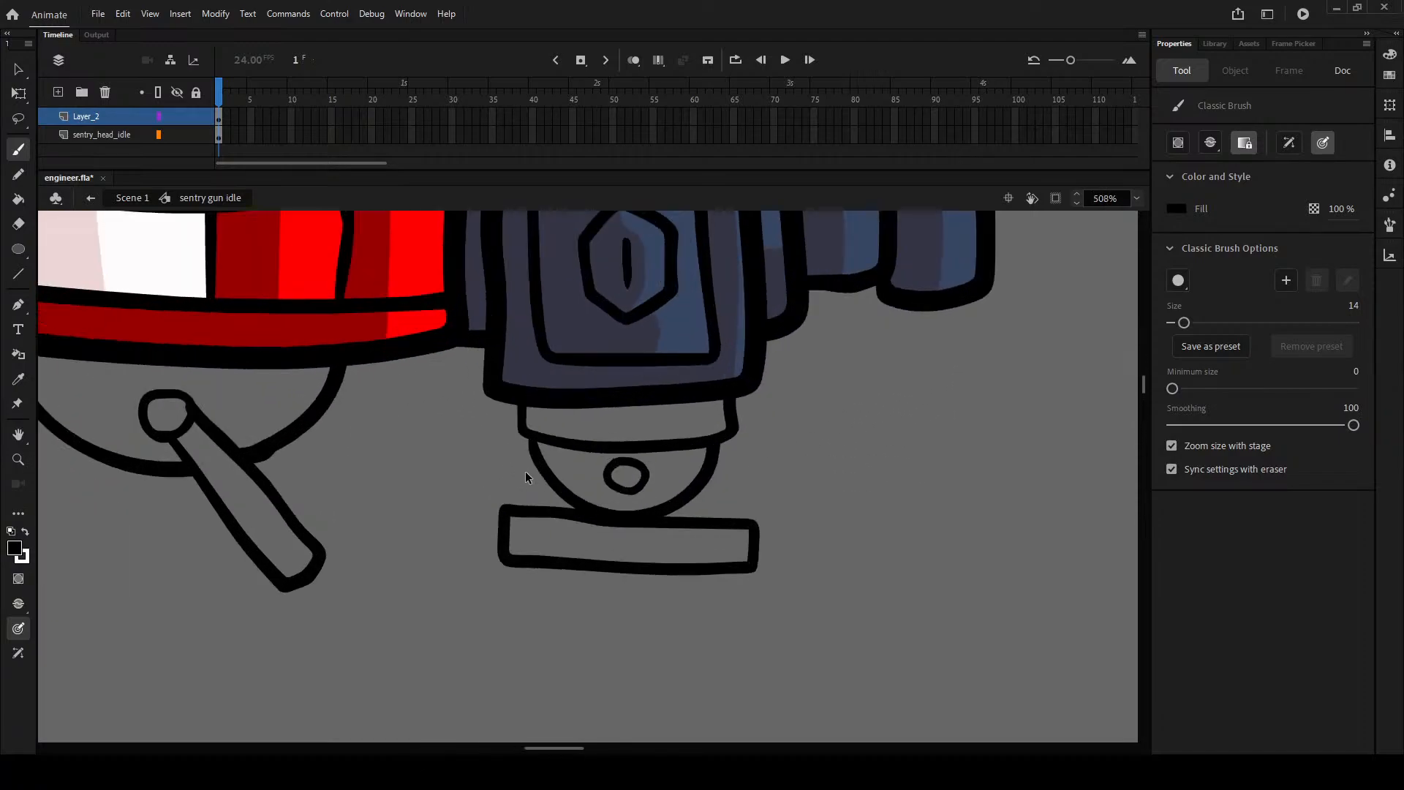
mouse_move(588, 520)
left_mouse_down()
mouse_move(433, 499)
mouse_move(430, 554)
mouse_move(485, 557)
mouse_move(567, 514)
mouse_move(440, 512)
mouse_move(429, 545)
mouse_move(448, 564)
mouse_move(444, 553)
mouse_move(498, 558)
mouse_move(513, 521)
left_mouse_up()
key("ctrl+z")
key("ctrl+z")
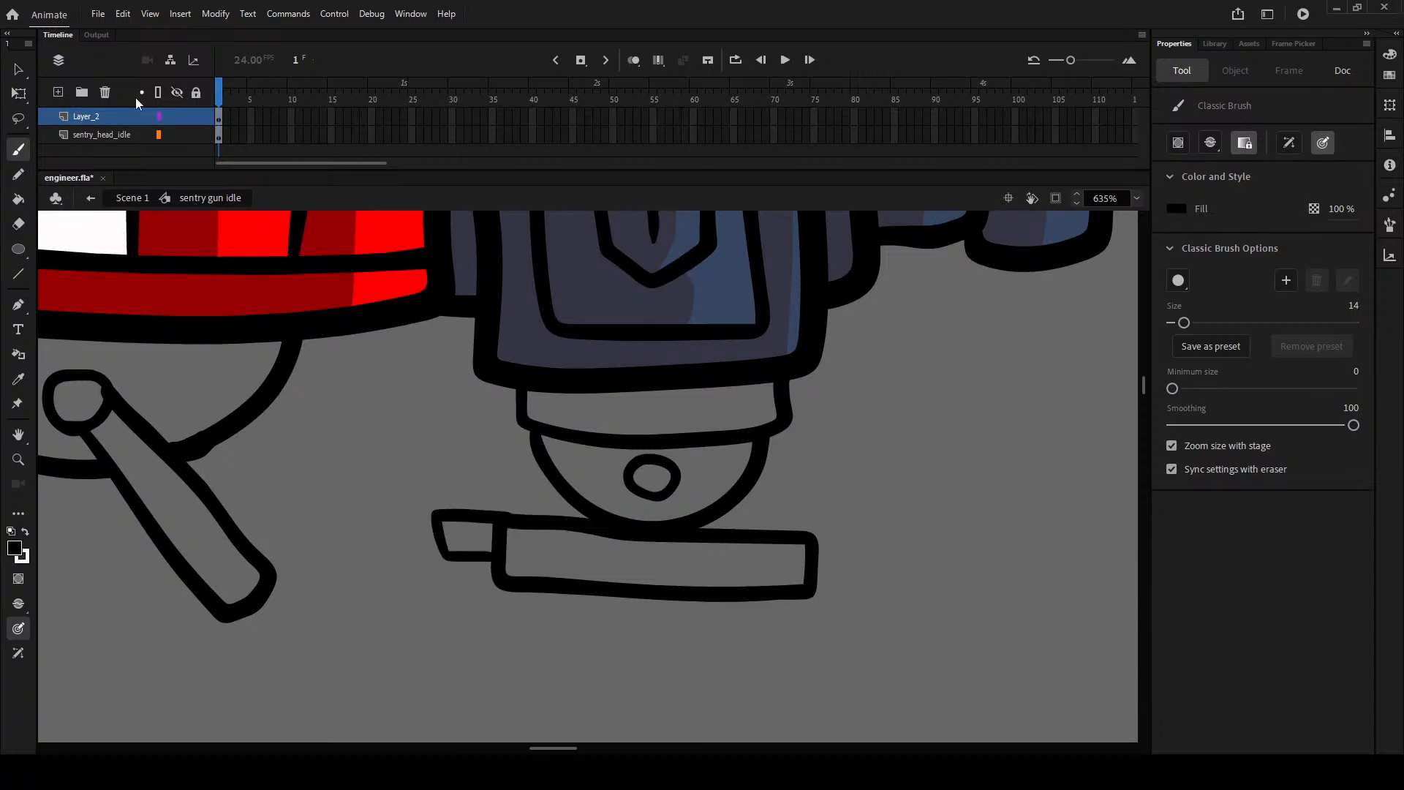
- Add a new layer and draw a round joint around the stub at the plate's left end
left_click(58, 92)
mouse_move(428, 574)
left_mouse_down()
mouse_move(465, 565)
mouse_move(422, 505)
mouse_move(390, 556)
mouse_move(431, 585)
mouse_move(465, 567)
mouse_move(423, 503)
mouse_move(418, 582)
mouse_move(448, 583)
left_mouse_up()
key("ctrl+z")
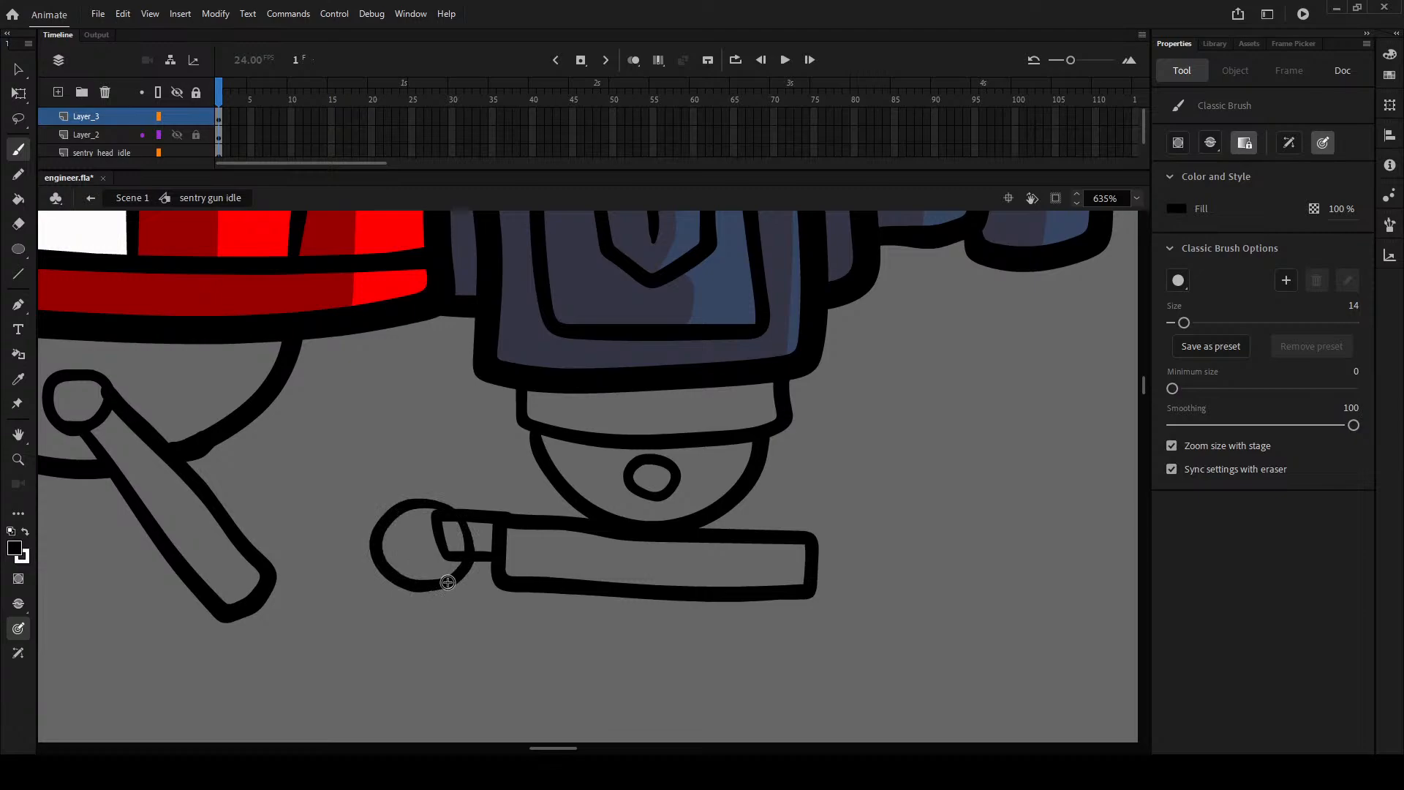
- Draw a round joint at the angled arm's lower end and connect it to the other joint with thin parallel bars
mouse_move(249, 654)
left_mouse_down()
mouse_move(207, 589)
mouse_move(289, 651)
mouse_move(434, 585)
left_mouse_up()
key("ctrl+z")
key("ctrl+z")
left_click_drag(289, 643, 435, 586)
mouse_move(316, 603)
left_mouse_down()
mouse_move(304, 577)
mouse_move(372, 553)
left_mouse_up()
left_click_drag(276, 559, 373, 528)
key("ctrl+z")
left_click_drag(275, 556, 382, 521)
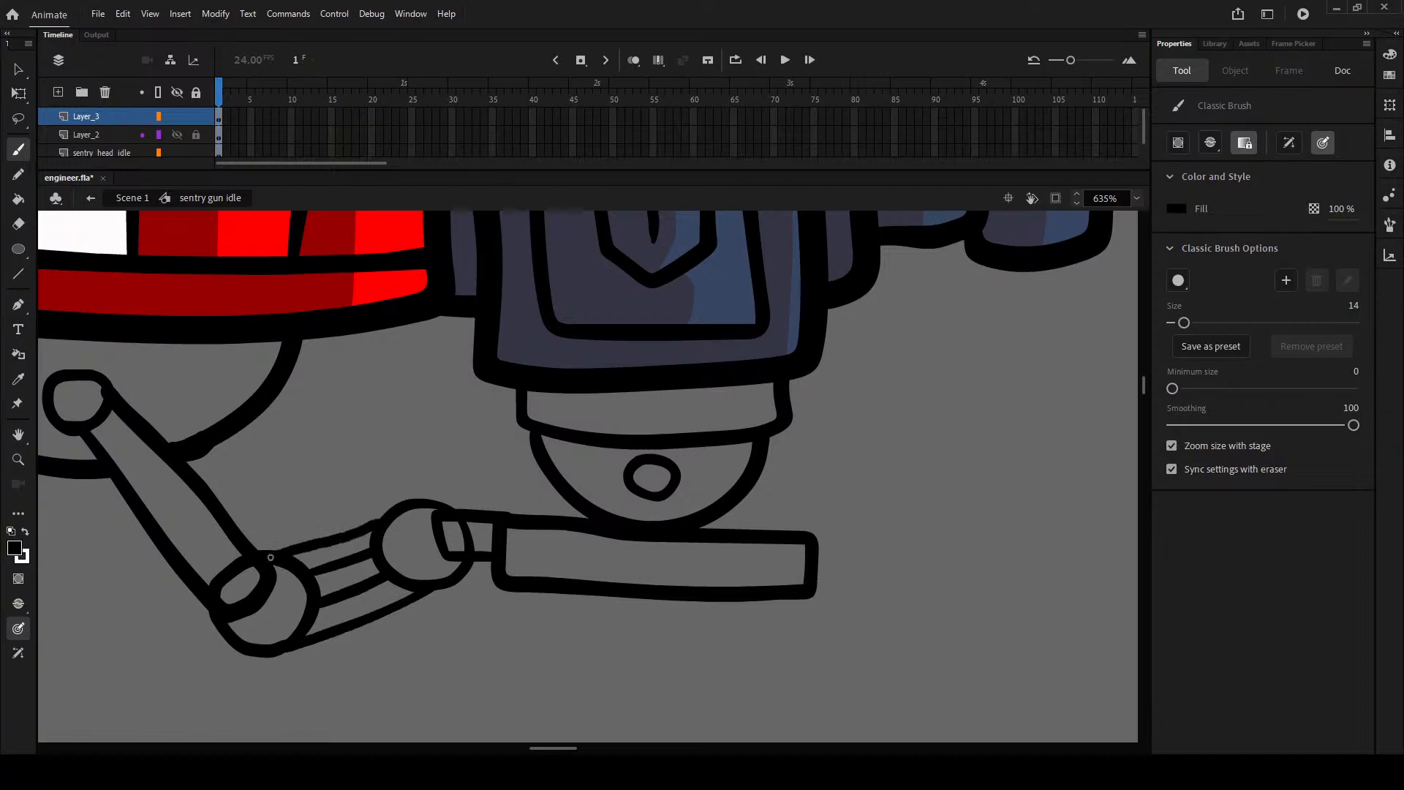
- Fill the half-round mount, plate, stub, joints and connecting bars with the dark navy sampled from the square housing
scroll(360, 388, "down", 5)
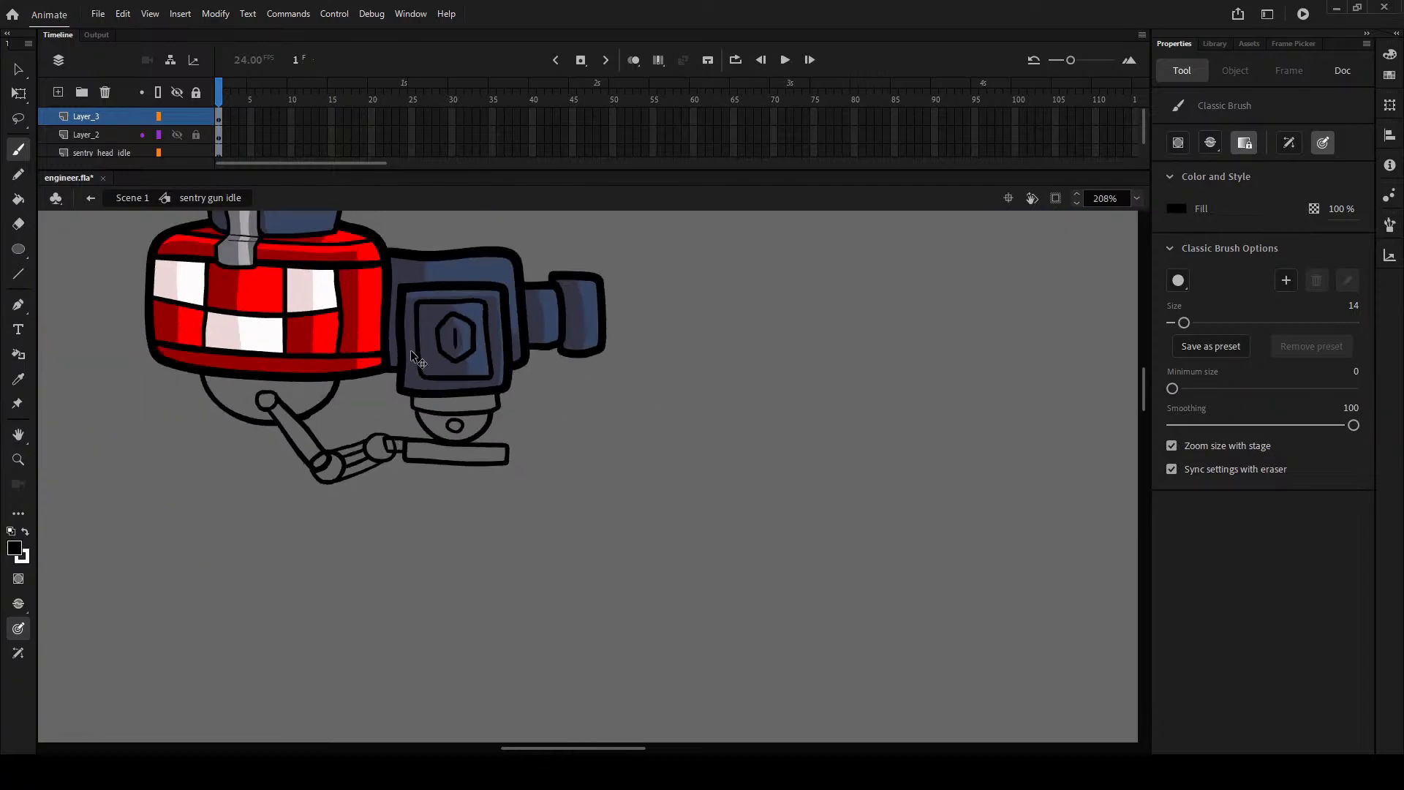
key("i")
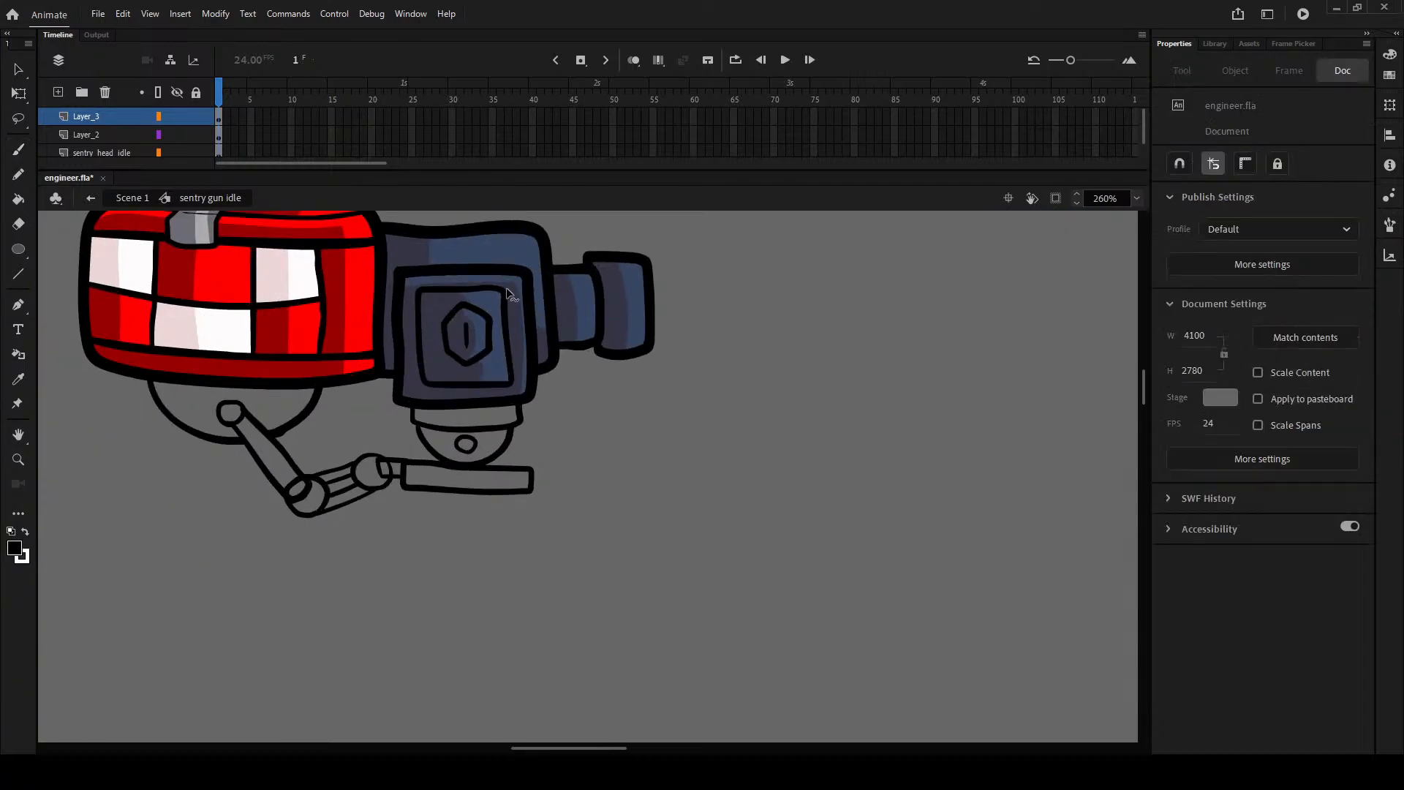
left_click(442, 287)
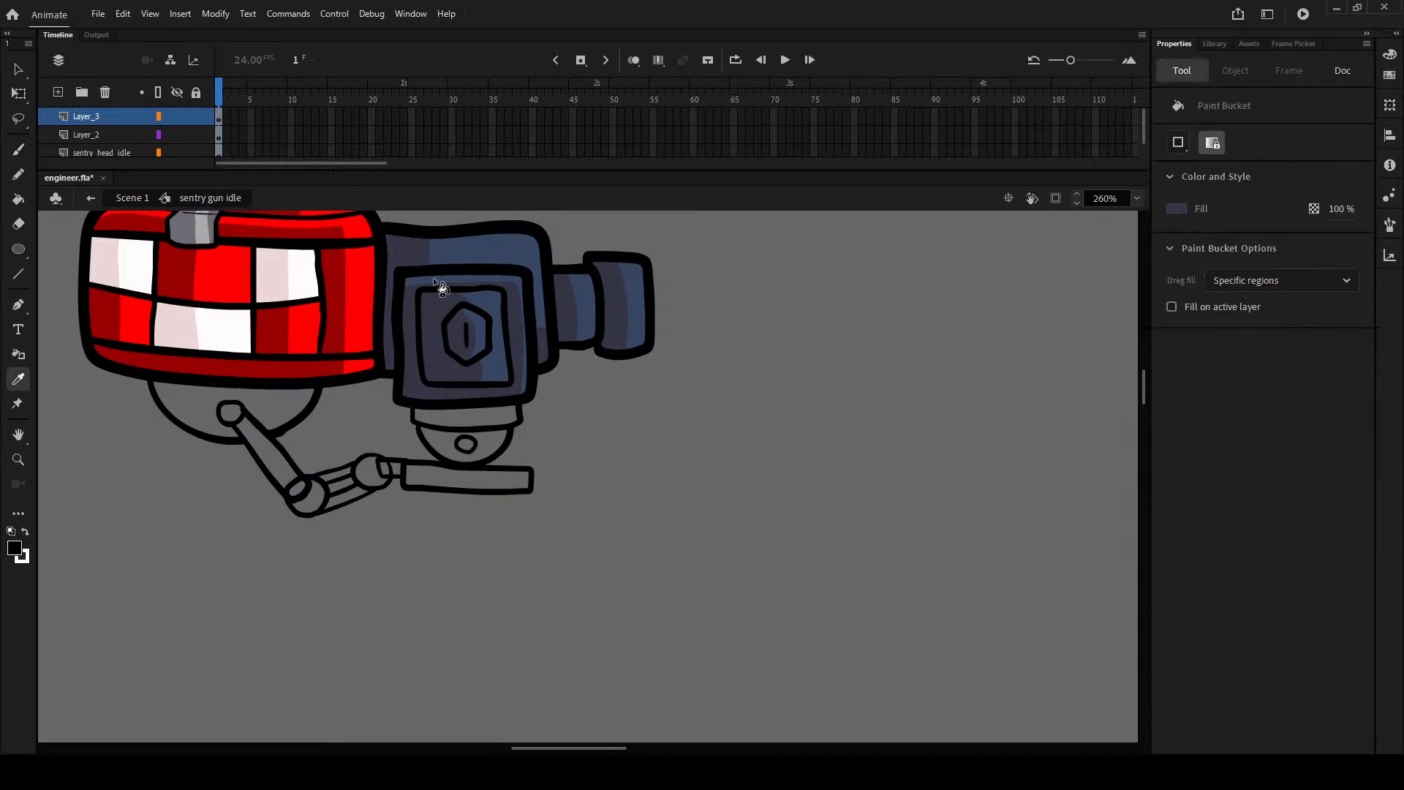
left_click(484, 445)
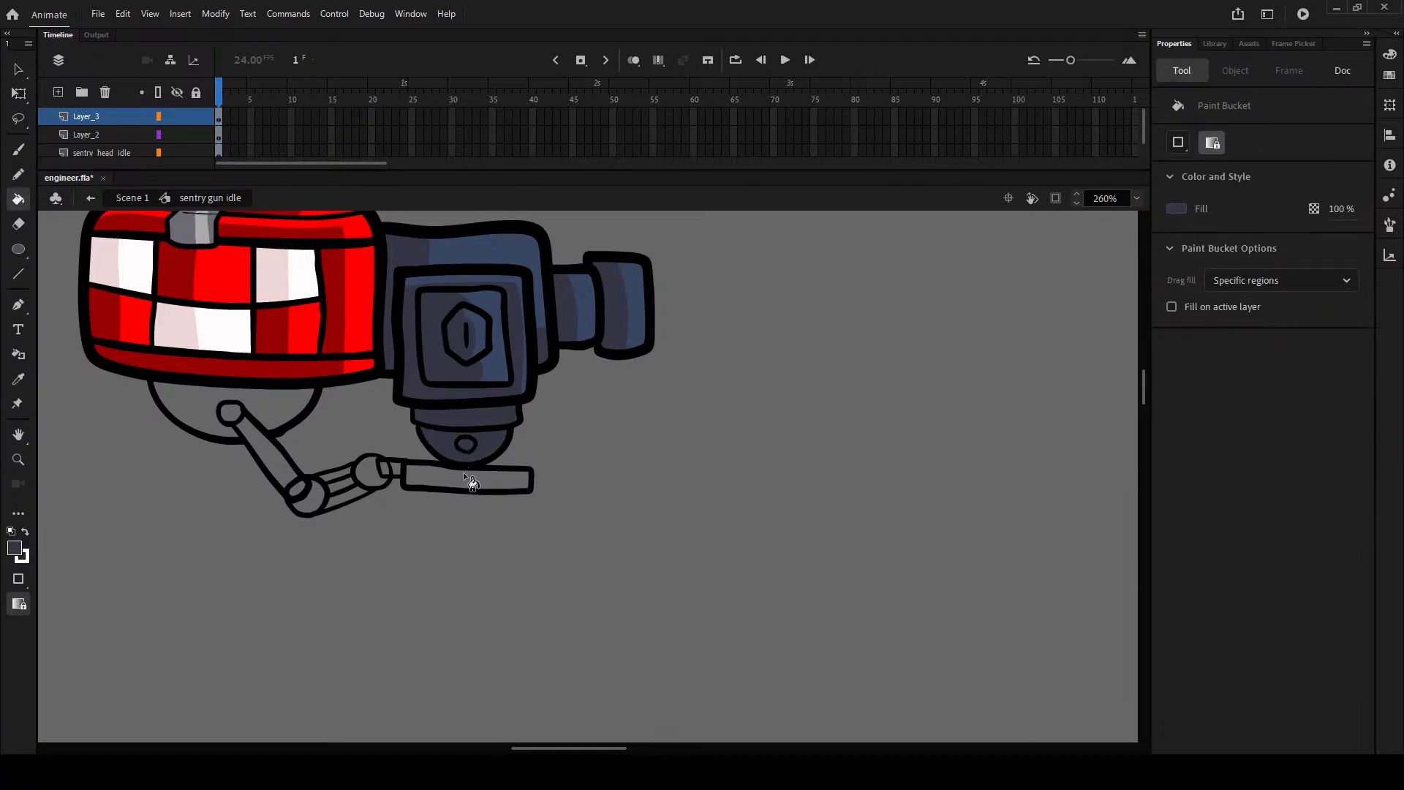
left_click(463, 474)
left_click(399, 468)
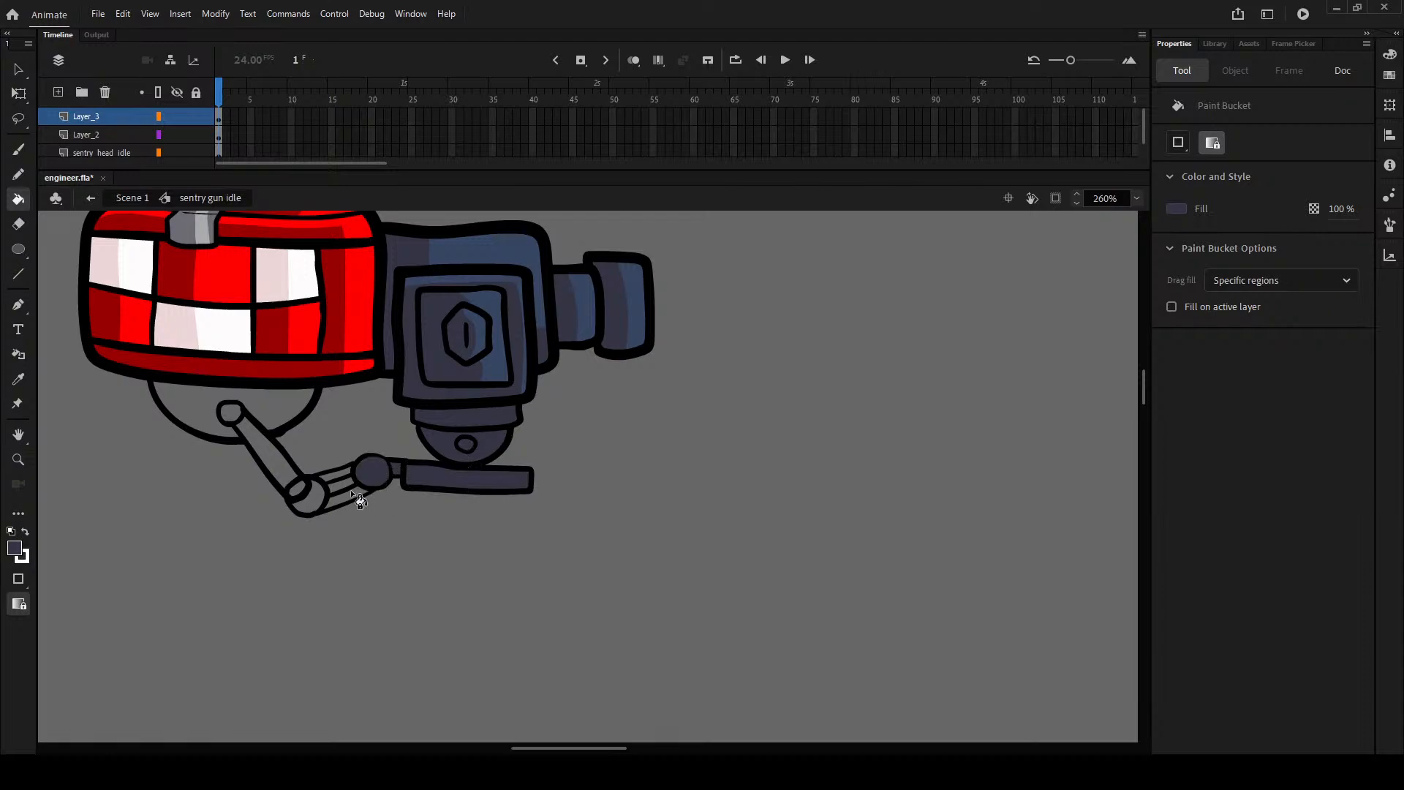
left_click(309, 497)
left_click(343, 498)
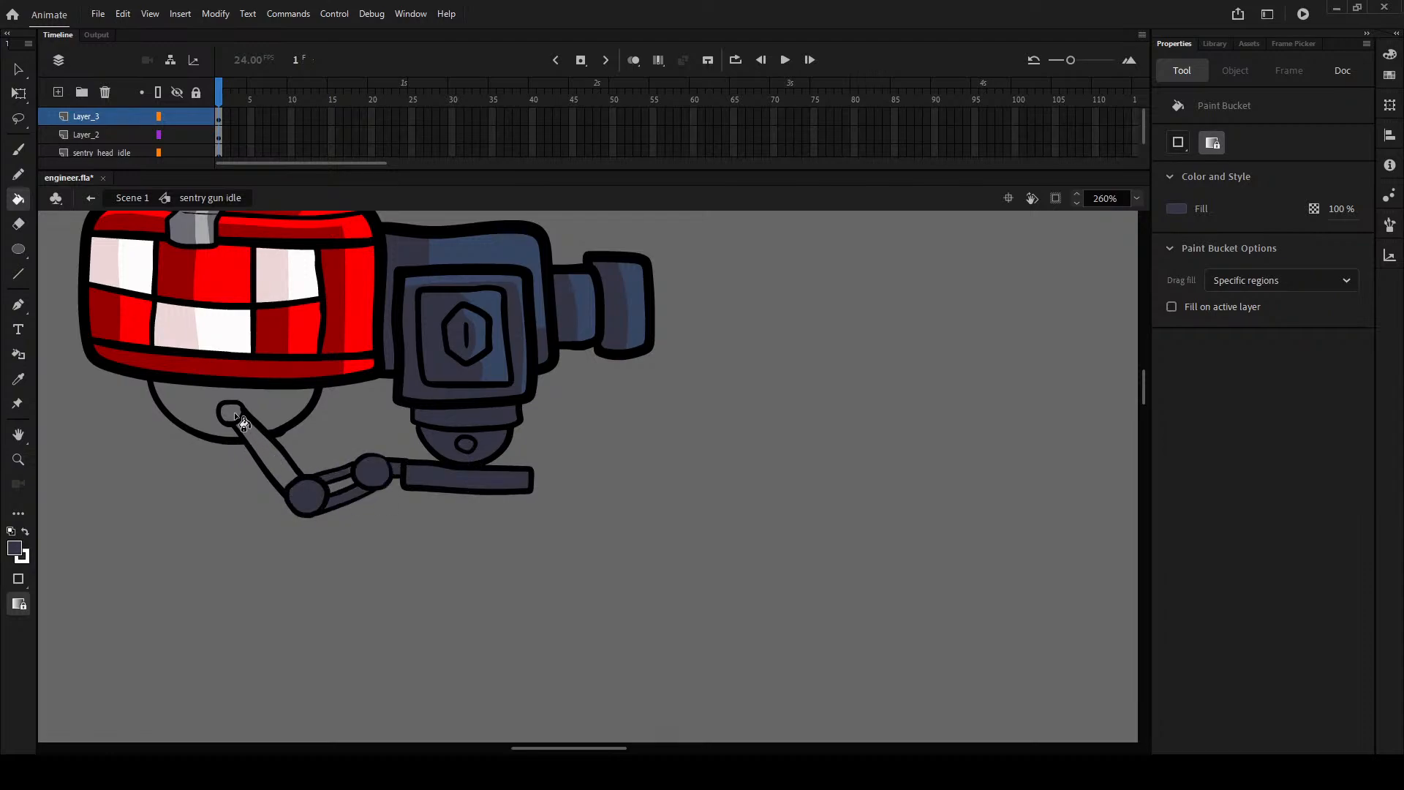
- Open the sentry head idle symbol for editing and fill the half-round underside and the angled arm with dark navy
left_click(92, 155)
left_click(19, 70)
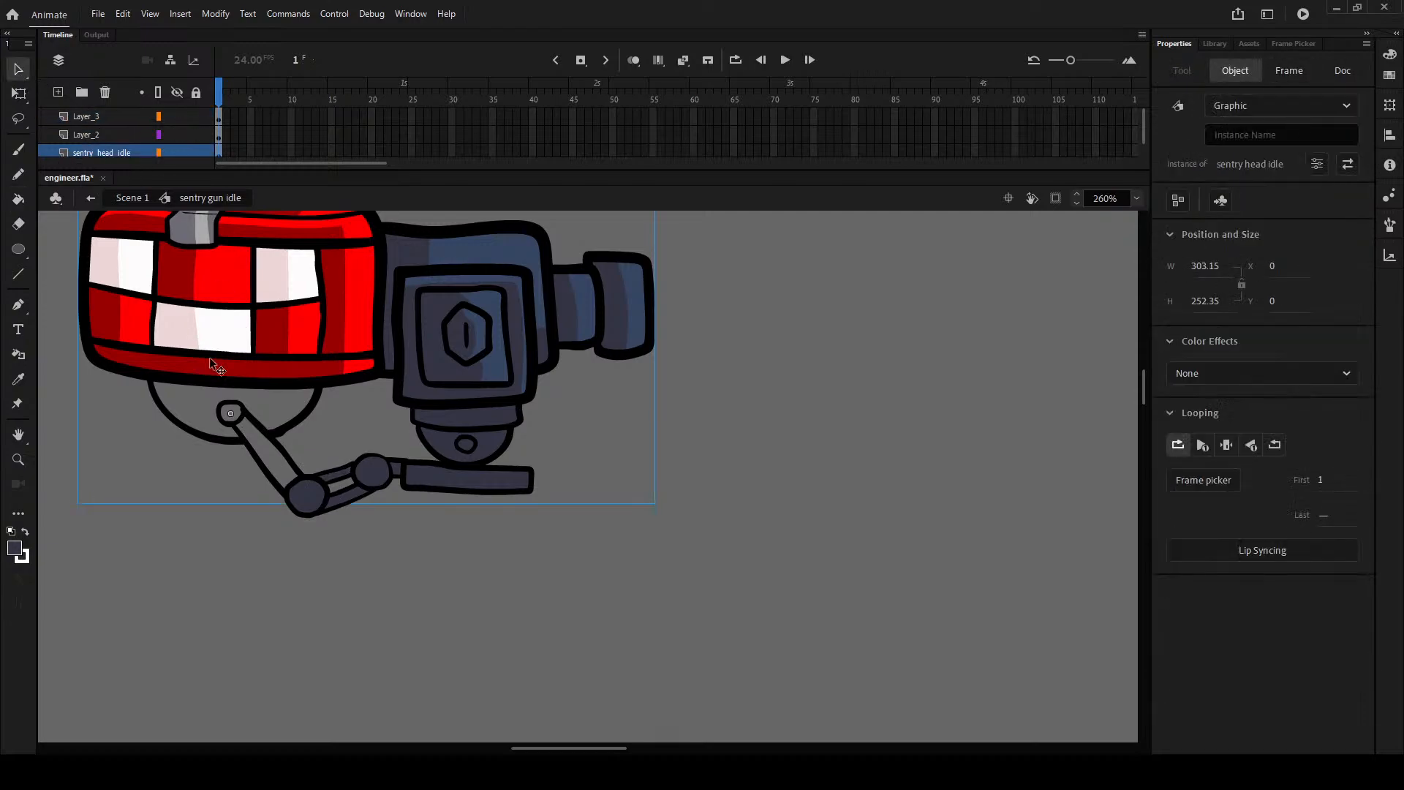
scroll(241, 395, "up", 3)
double_click(253, 317)
key("k")
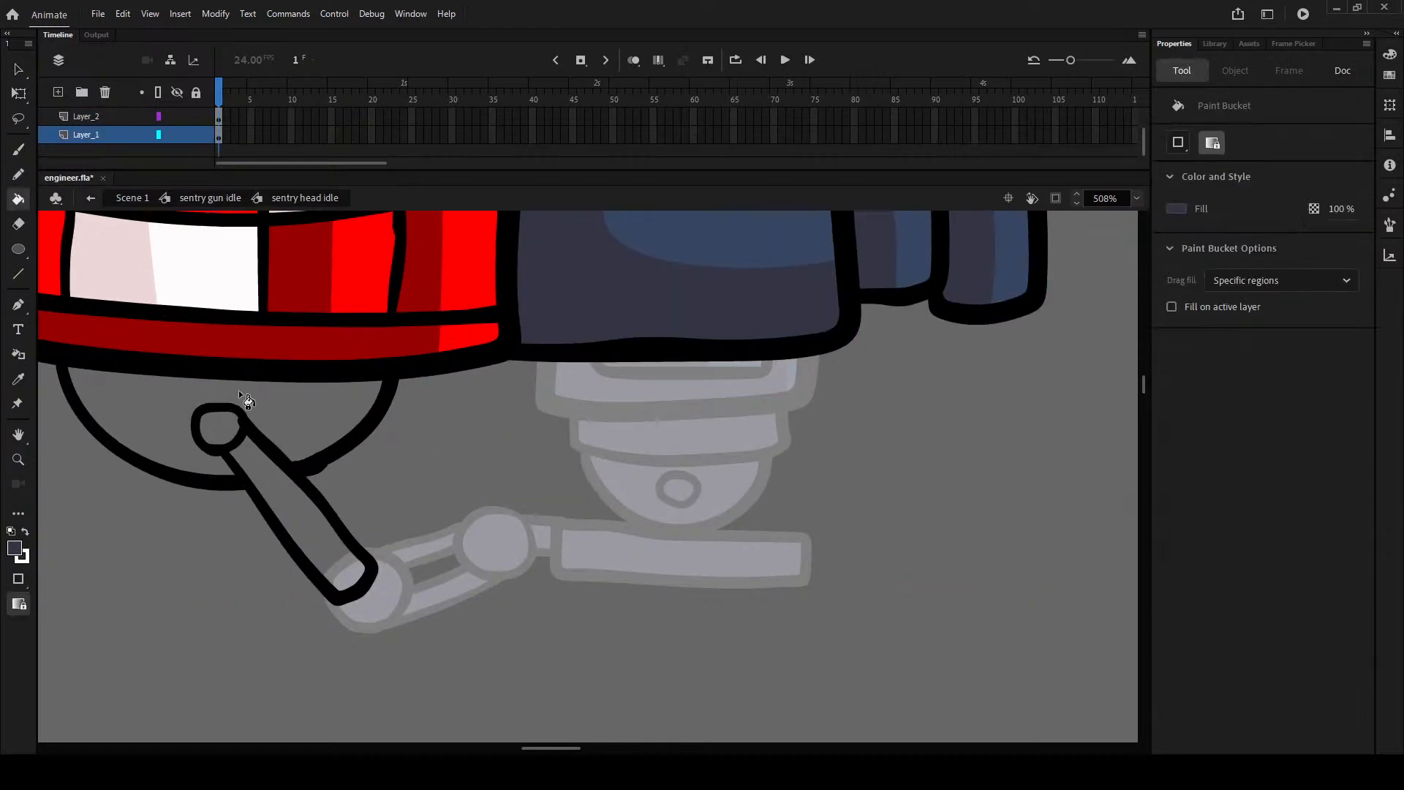
left_click(239, 389)
left_click(254, 480)
- Draw pencil shading lines across the underside, pivot and arm, and fill their right-hand areas with the lighter blue
key("shift+y")
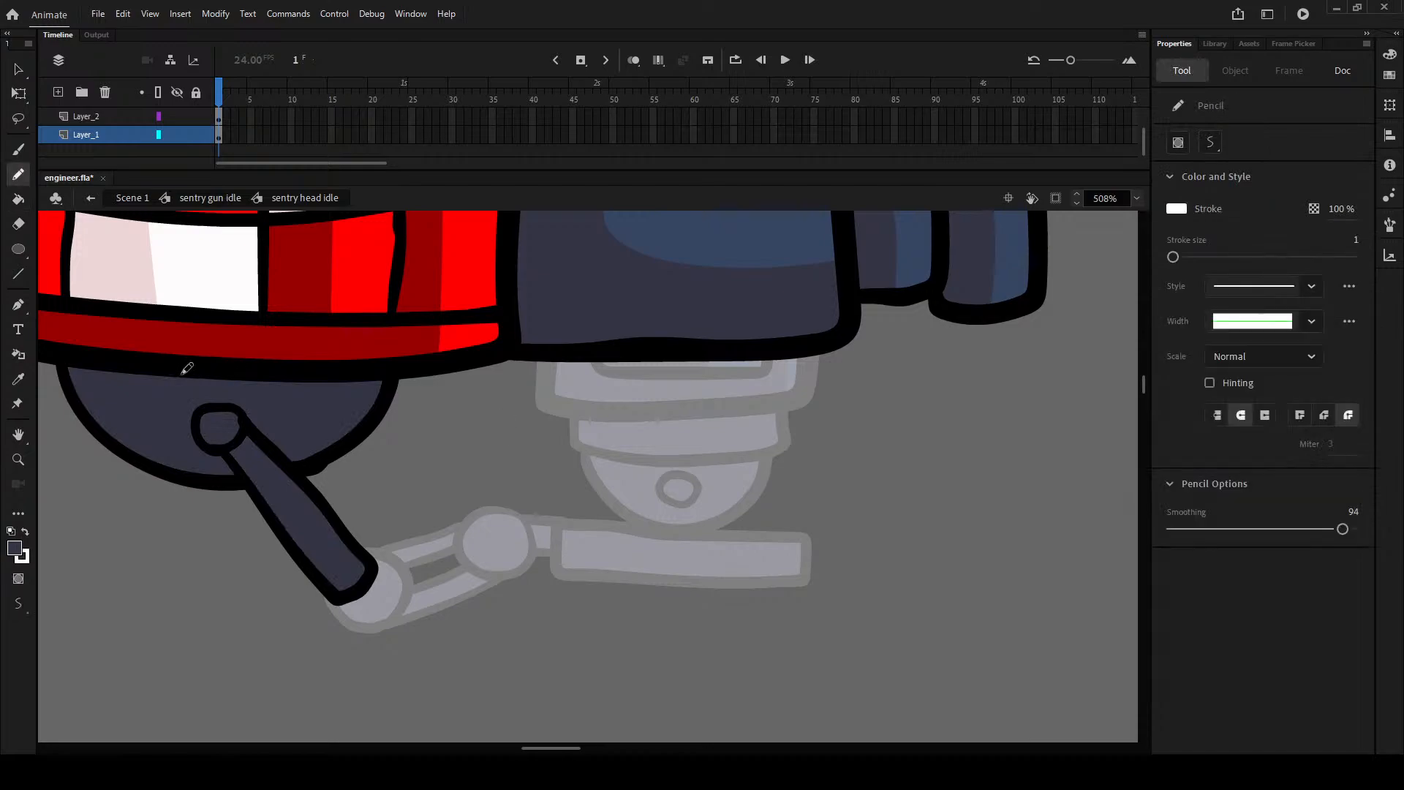
left_click_drag(292, 375, 276, 464)
mouse_move(203, 403)
left_mouse_down()
mouse_move(240, 433)
mouse_move(312, 597)
left_mouse_up()
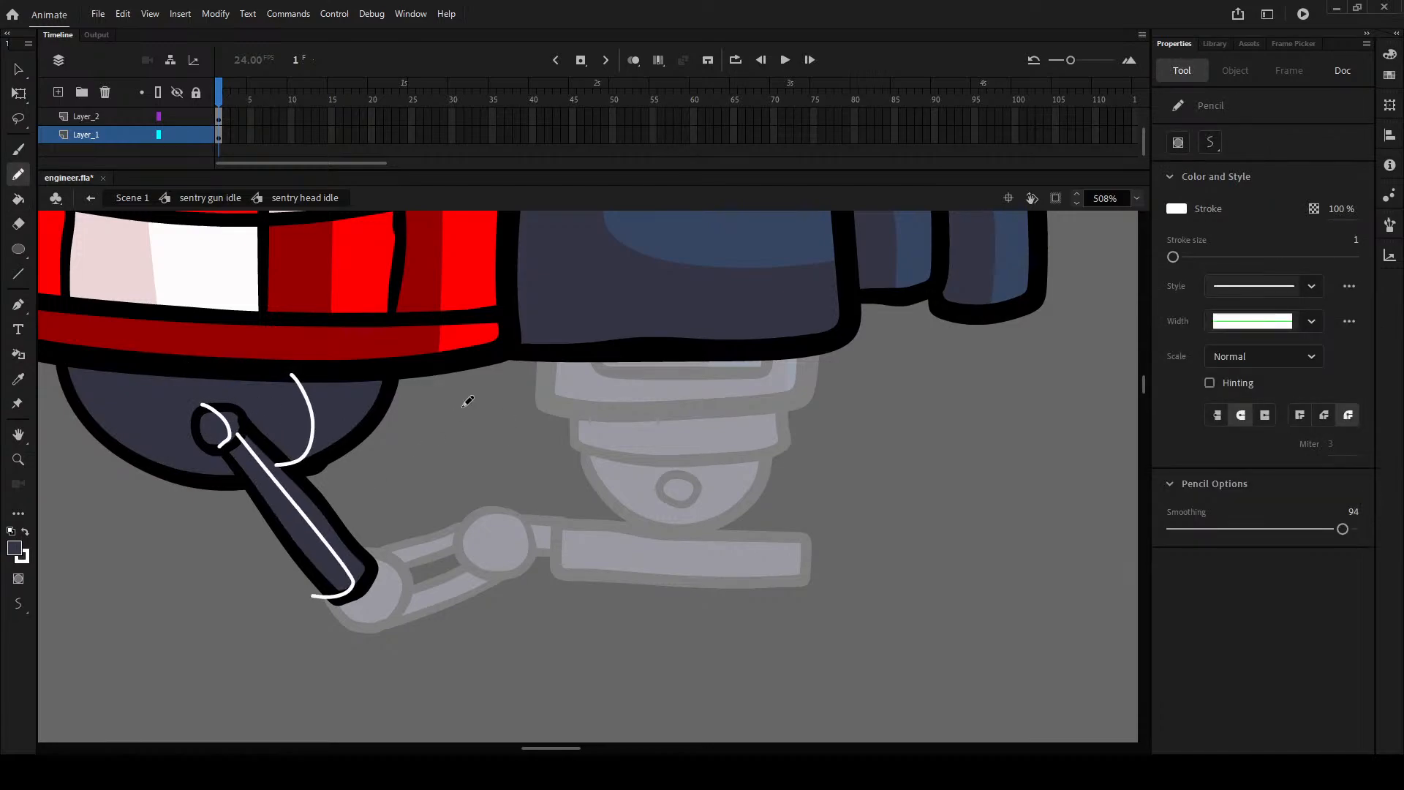
key("k")
left_click(284, 417)
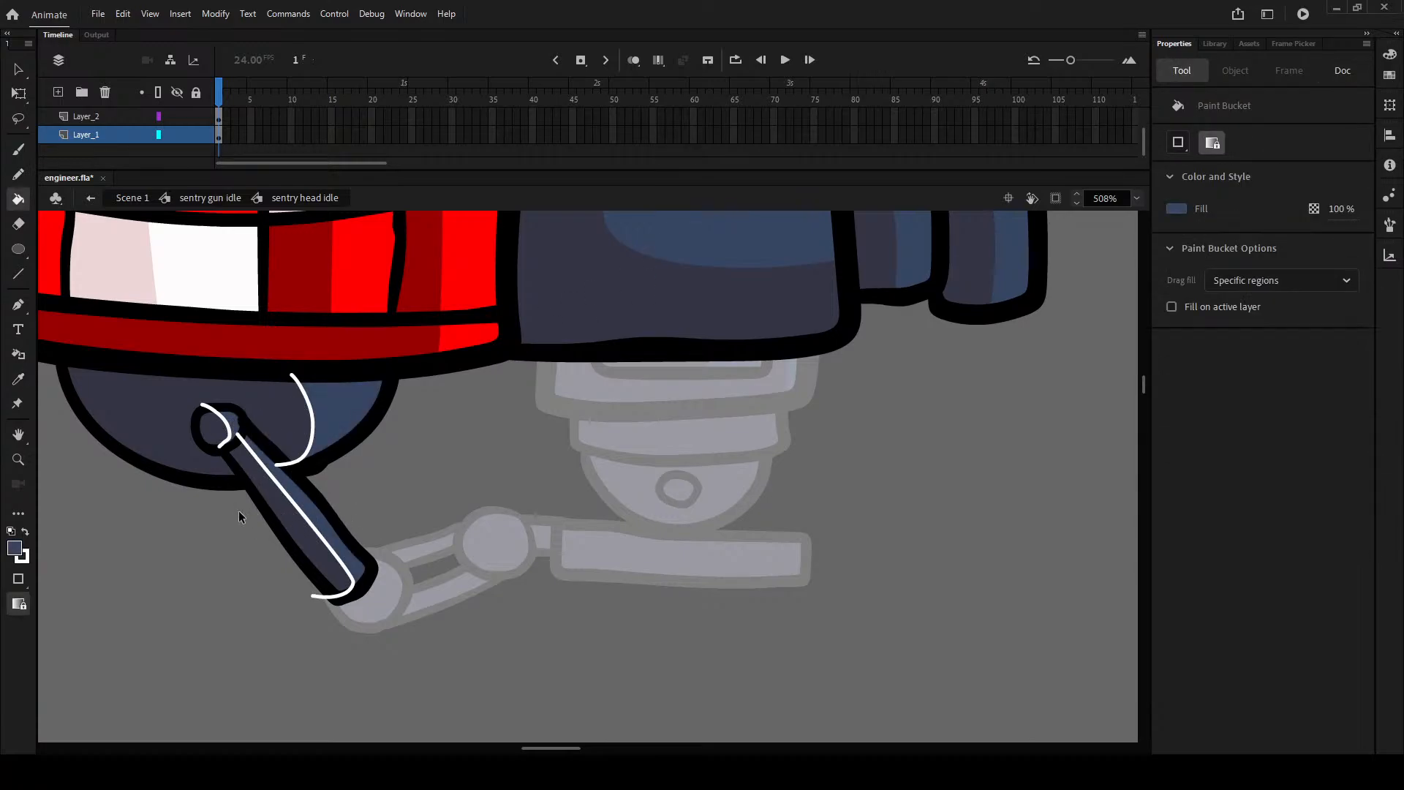
- Remove the white shading guide lines by setting the stroke of all the head artwork to none
key("ctrl+a")
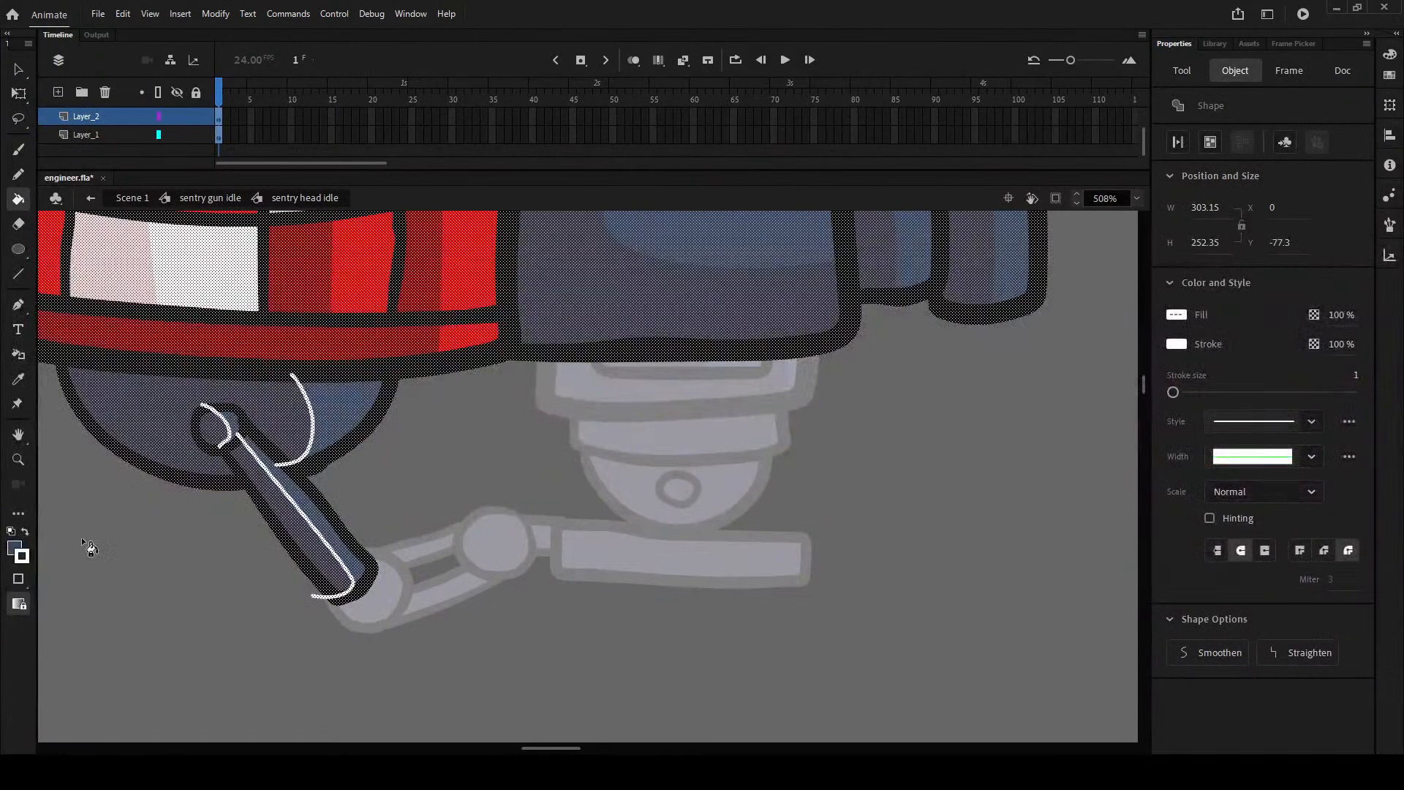
left_click(25, 559)
left_click(271, 581)
key("Escape")
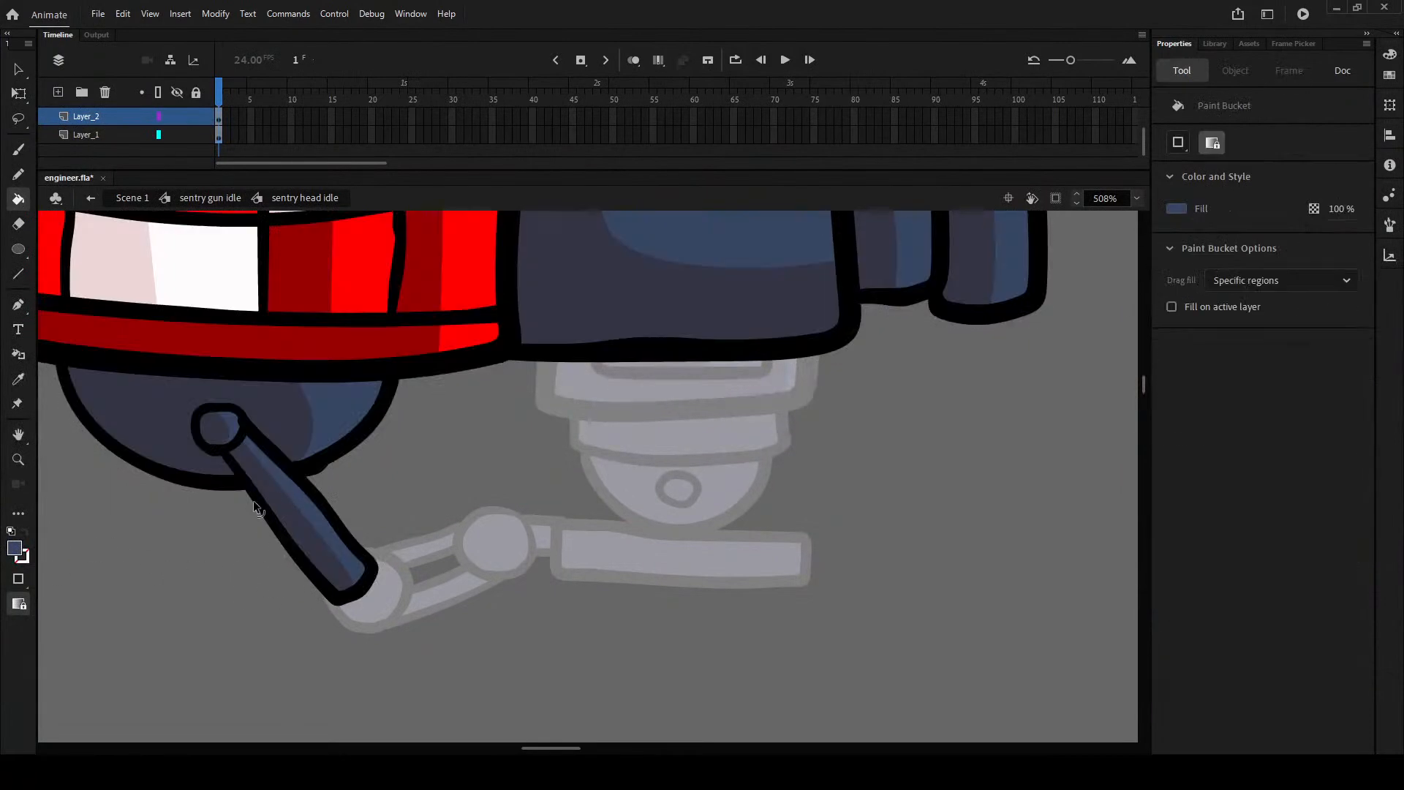
- Return to the sentry gun idle symbol and place the sentry head's transformation point on the arm's upper pivot
scroll(234, 505, "down", 4)
left_click(19, 70)
double_click(697, 345)
left_click(693, 373)
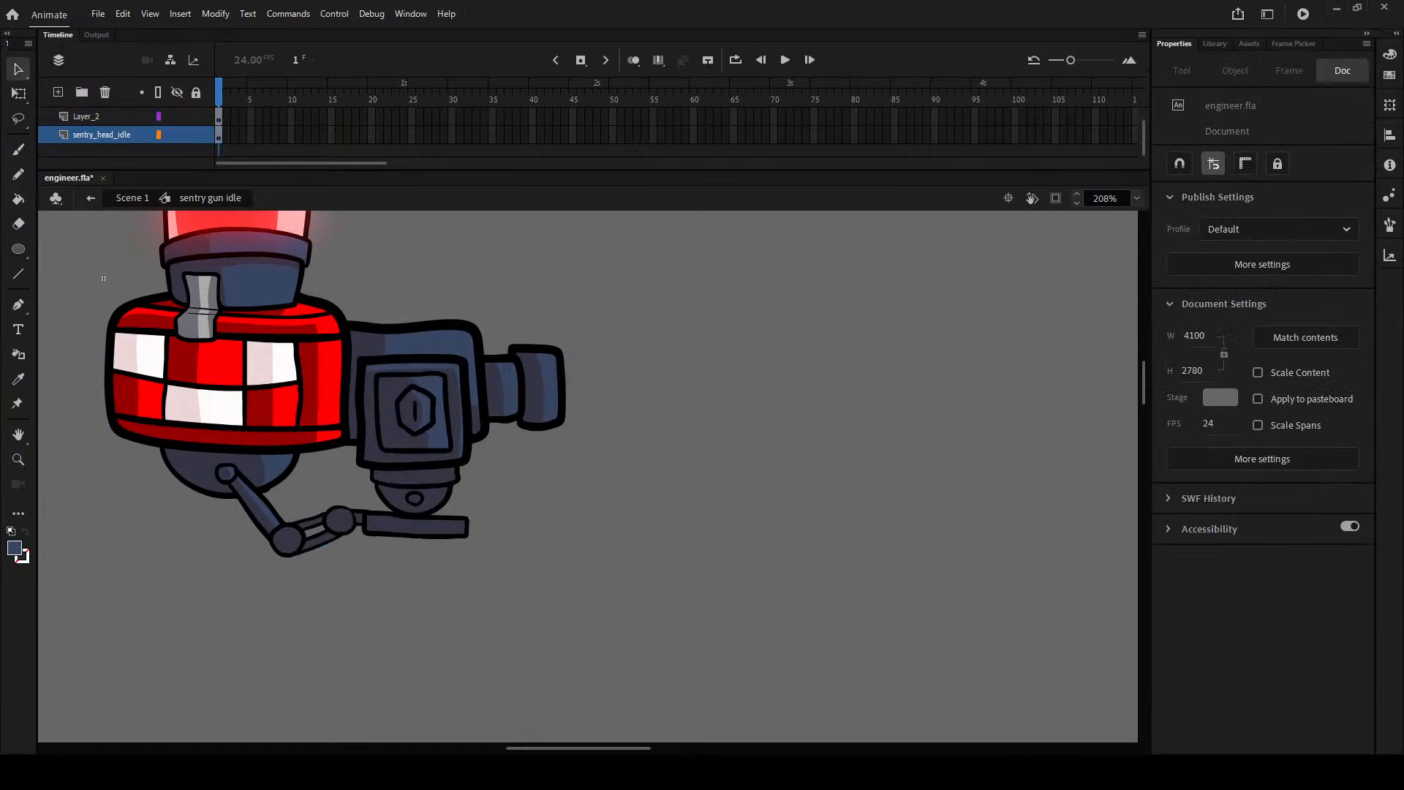
scroll(199, 492, "up", 2)
key("q")
scroll(402, 370, "down", 2)
left_click(445, 338)
left_click_drag(565, 451, 594, 568)
- Try rotating the sentry head upward around the arm's upper pivot, leaving the square housing in place
left_click_drag(749, 286, 532, 236)
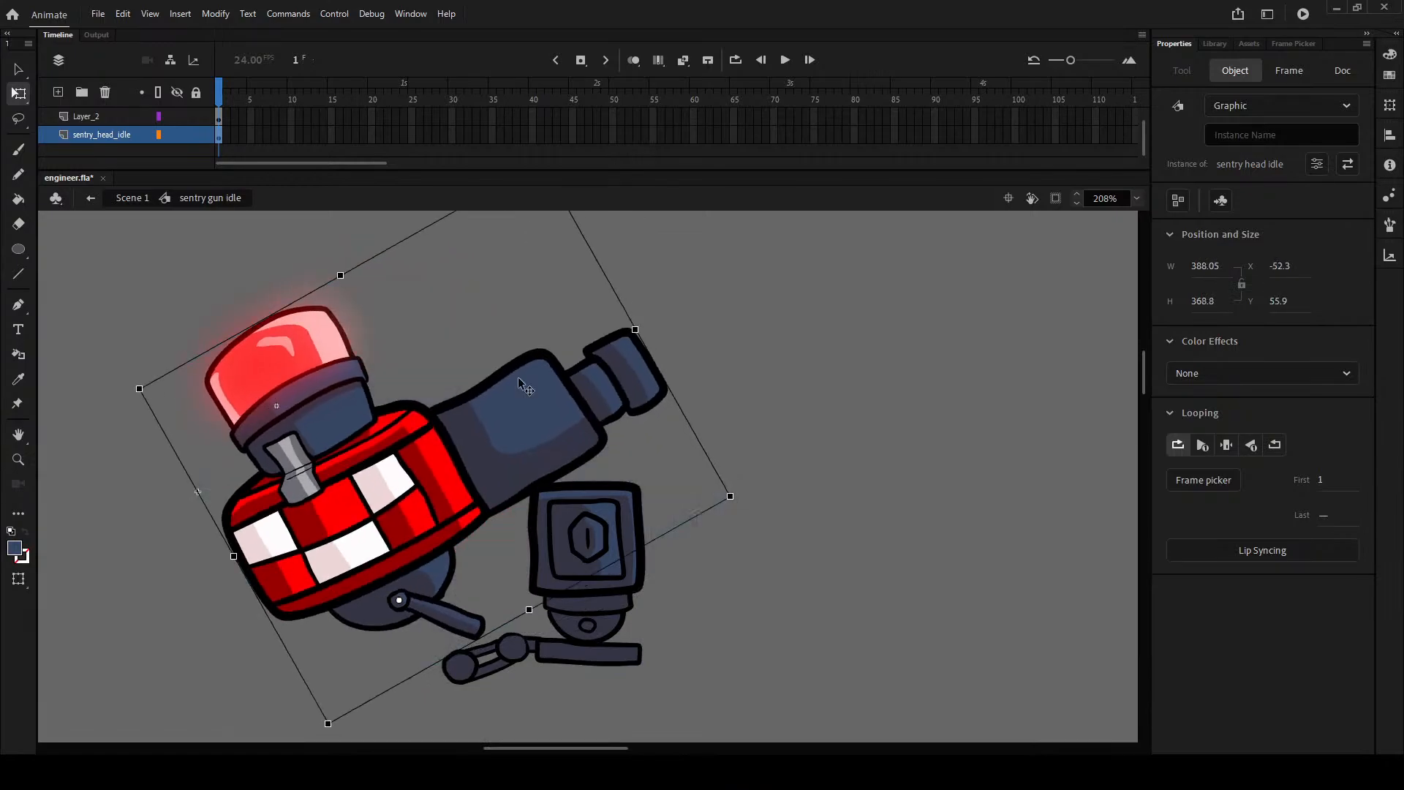
key("ctrl+z")
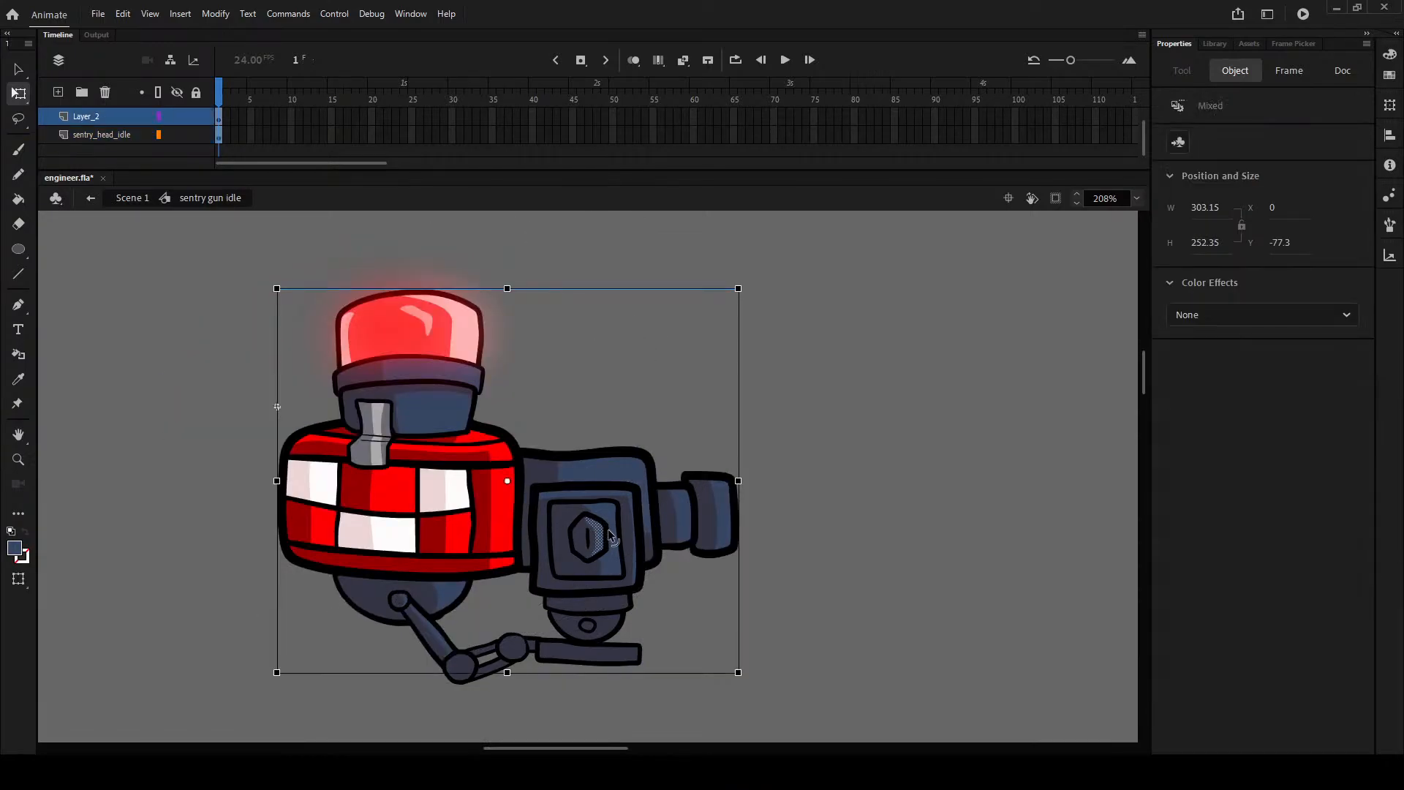
left_click(905, 491)
left_click(505, 515)
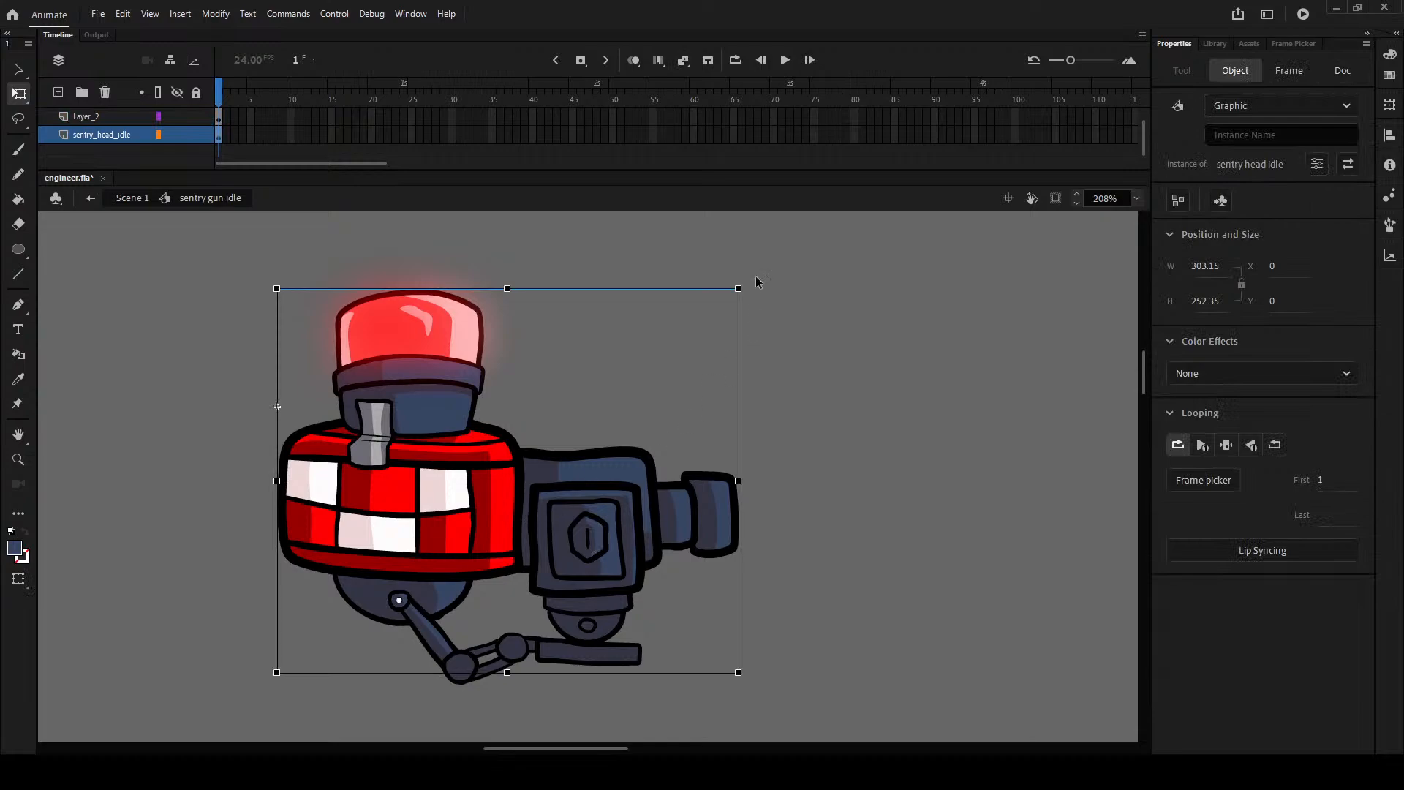
left_click_drag(743, 291, 607, 194)
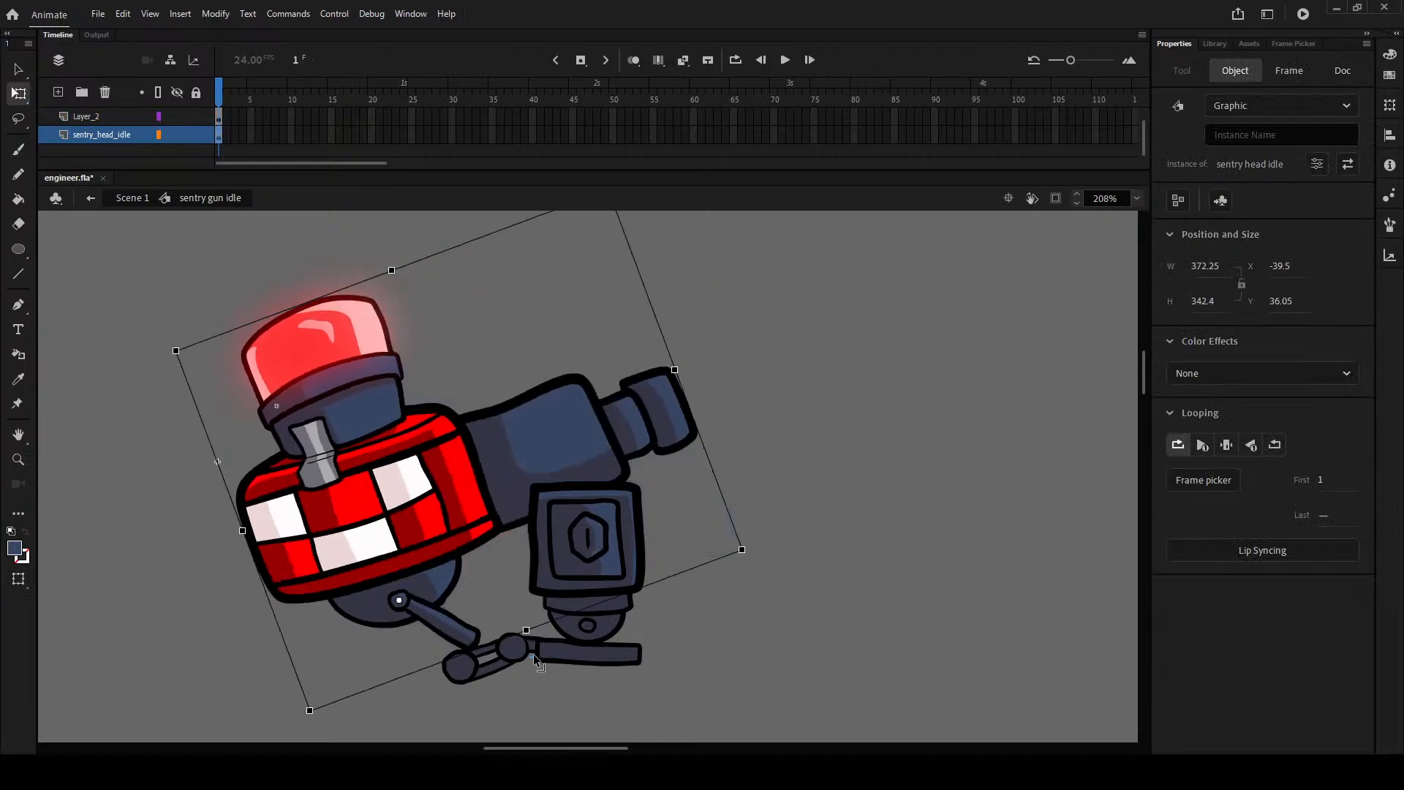
- Try naming the jointed link's layer join and rotating the link to meet the tilted arm
left_click(521, 662)
left_click(80, 116)
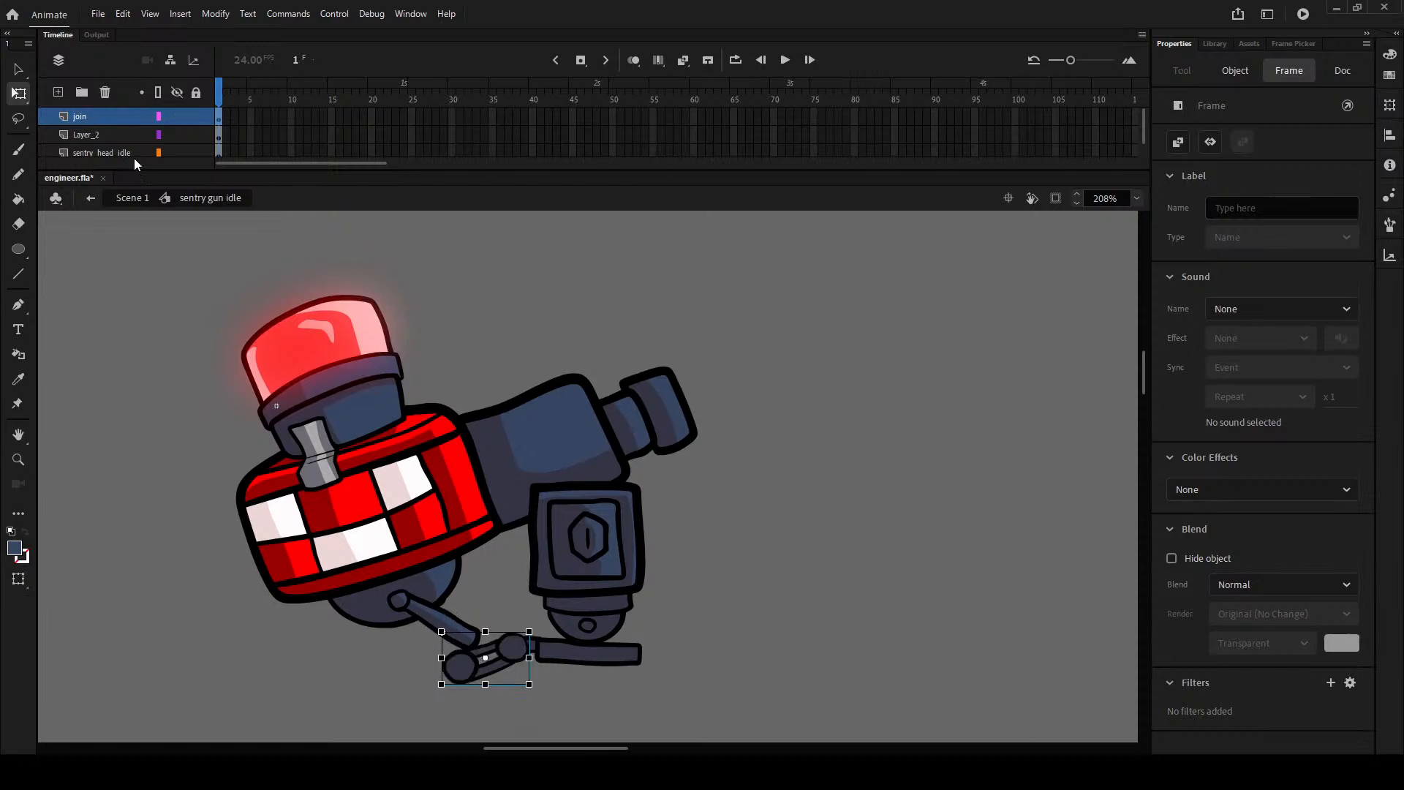
mouse_move(532, 628)
left_mouse_down()
mouse_move(553, 682)
mouse_move(512, 648)
mouse_move(546, 642)
left_mouse_up()
key("ctrl+z")
left_click(772, 556)
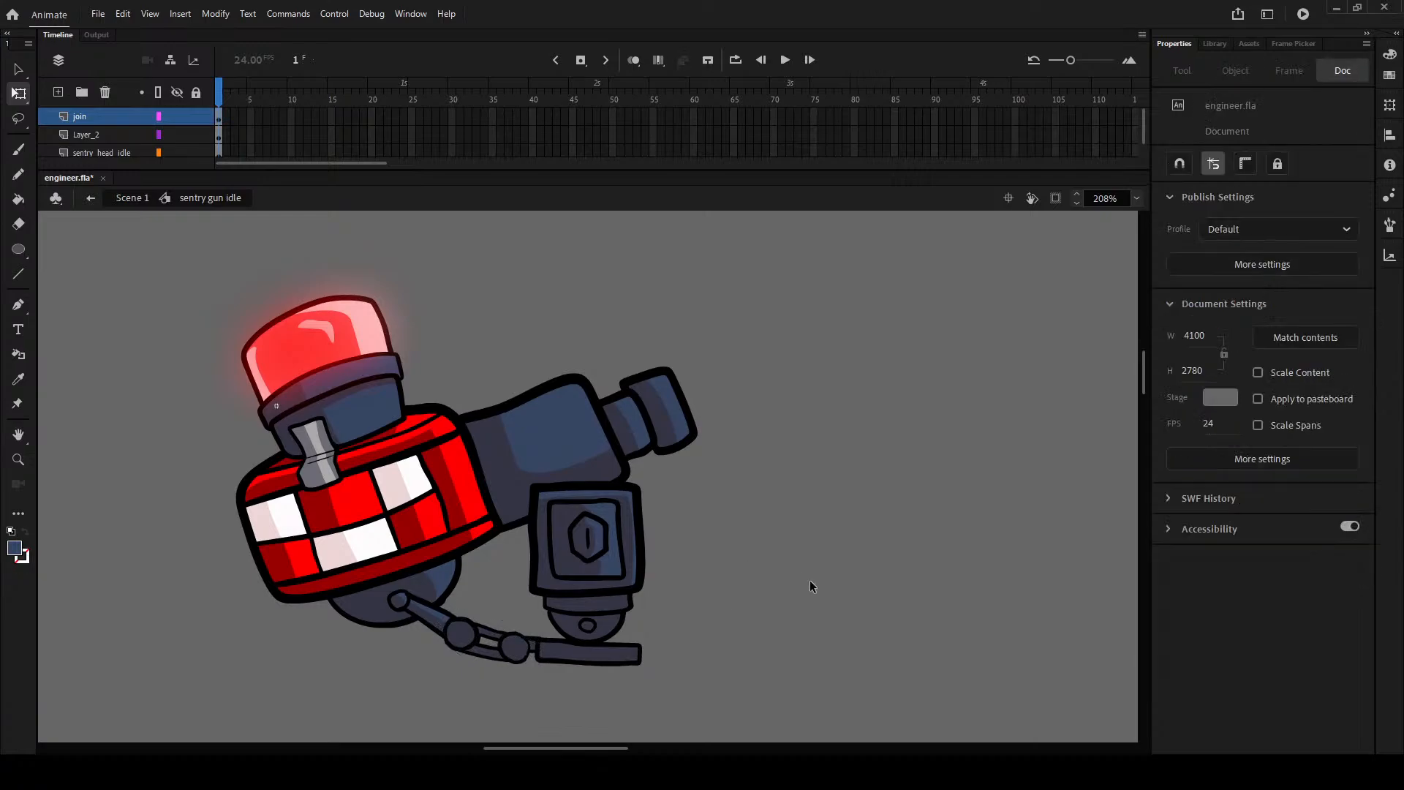
- Try rotating the sentry head downward around the arm's pivot and swinging the jointed link to follow it
left_click(570, 570)
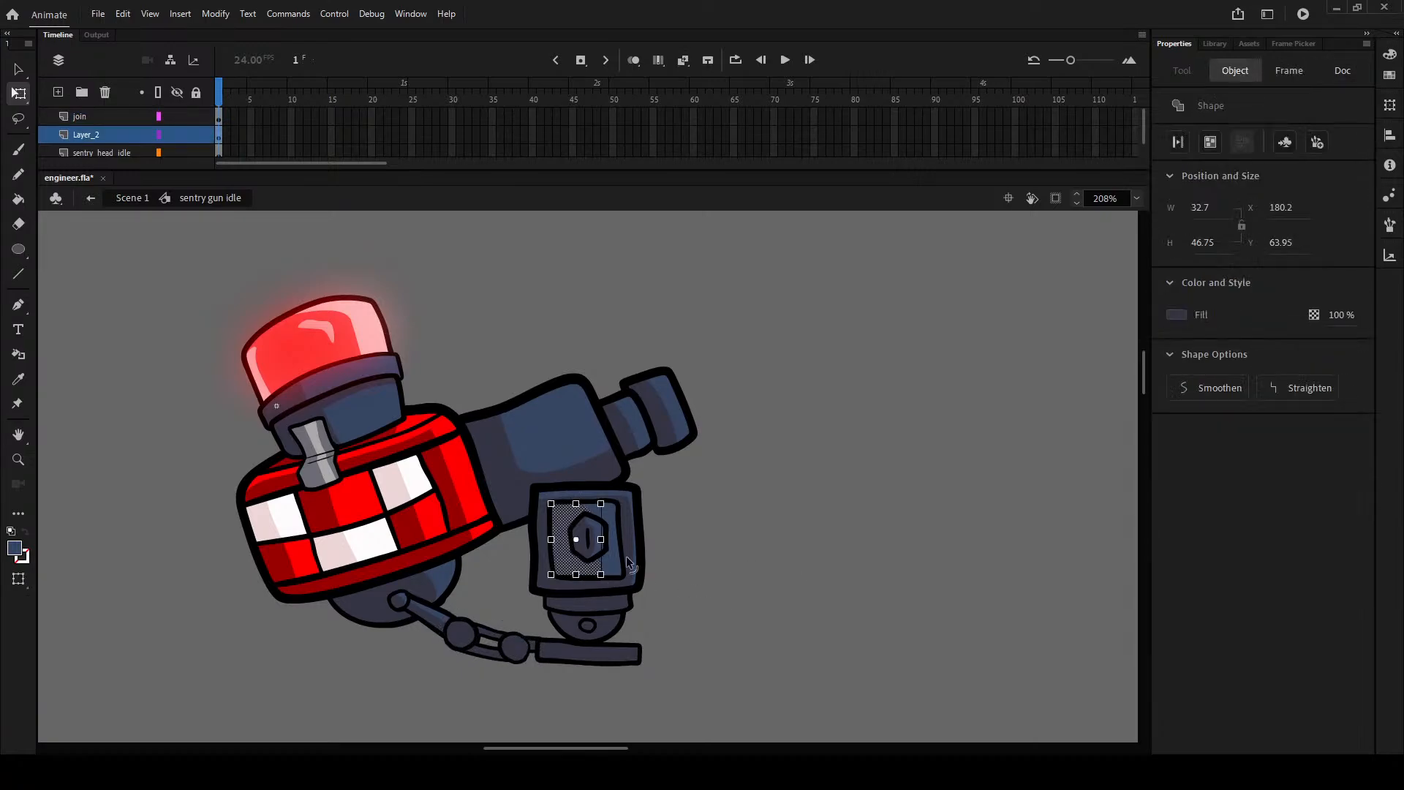
left_click(704, 515)
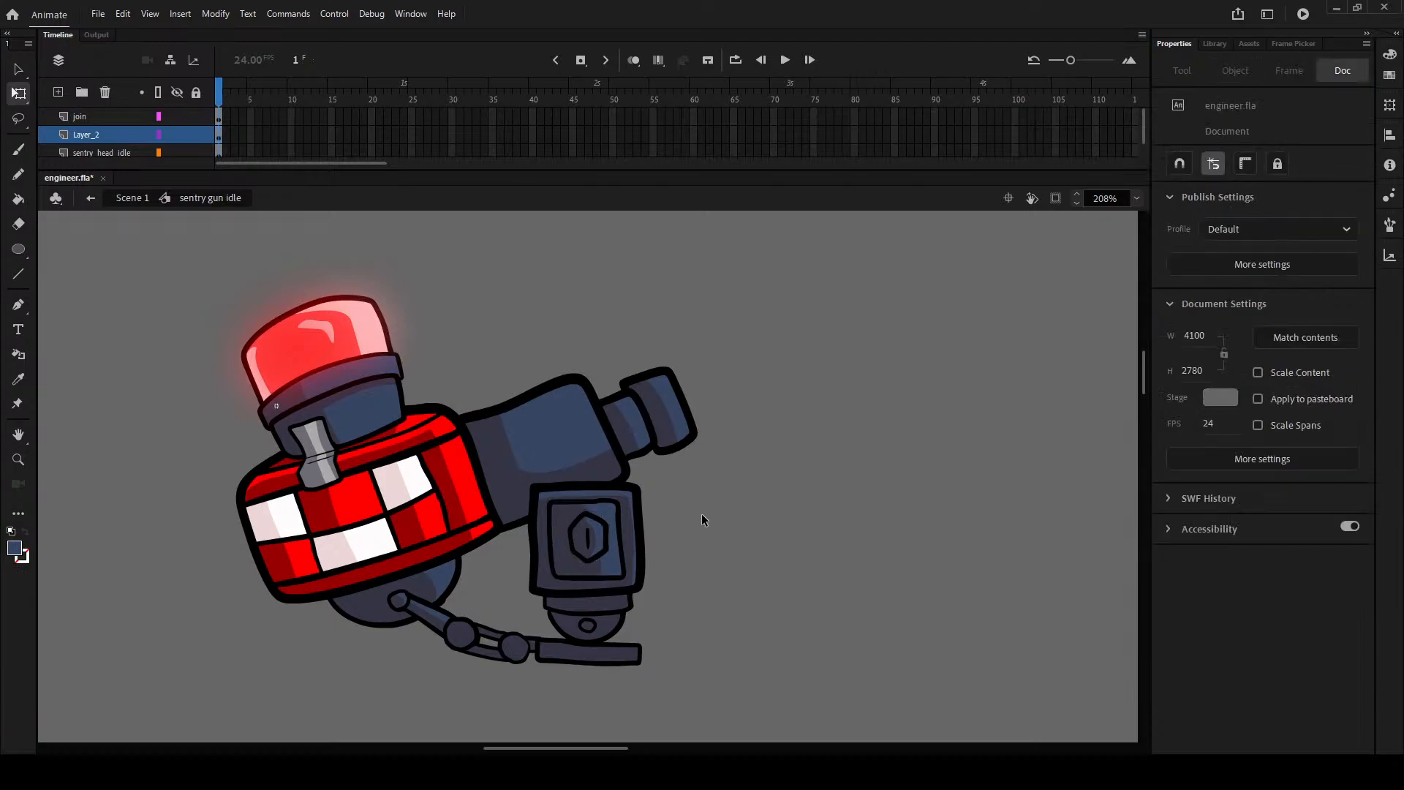
left_click(626, 406)
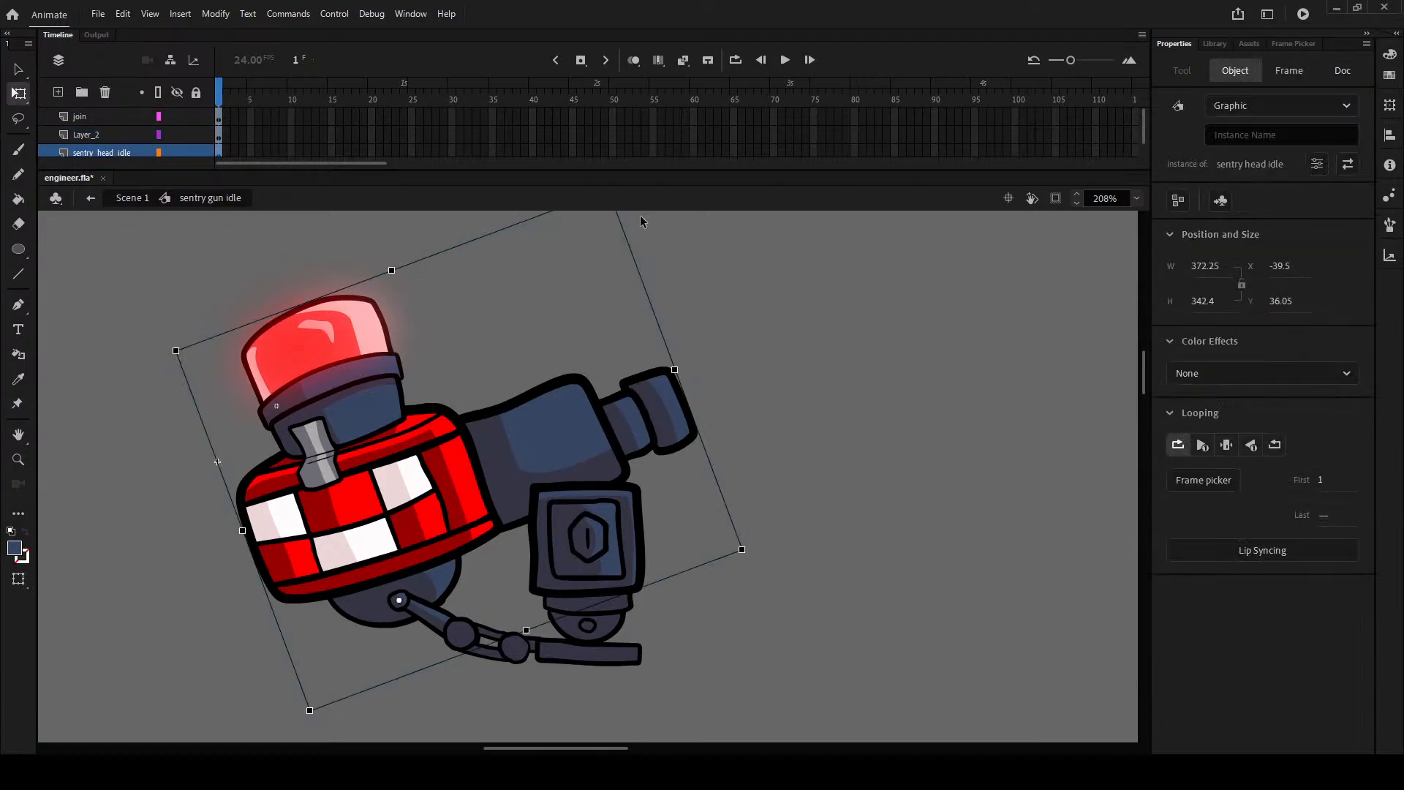
left_click_drag(758, 558, 721, 738)
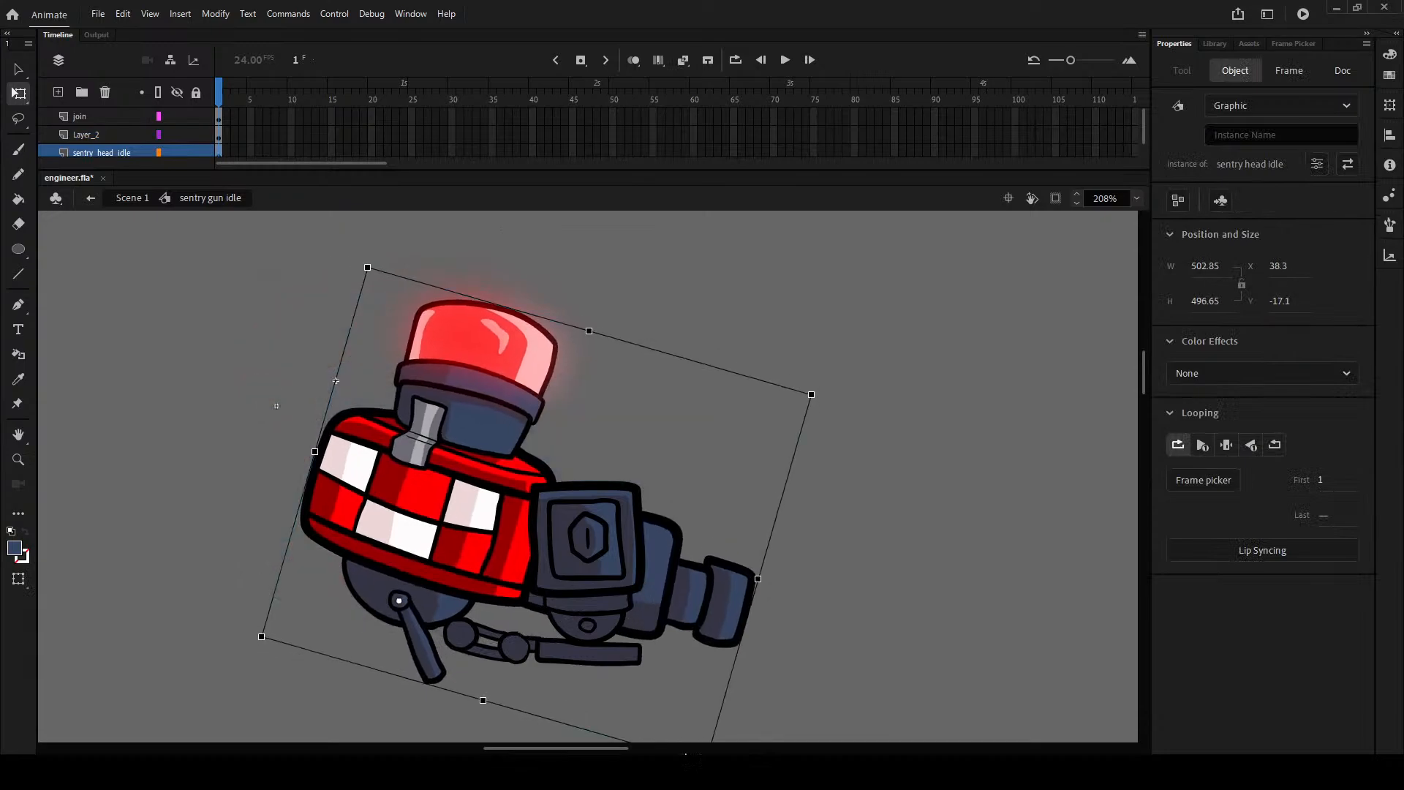
left_click(465, 647)
left_click_drag(470, 599, 412, 641)
- Undo the test rotations of the sentry head and jointed link, including the link's layer renaming
key("ctrl+z")
key("ctrl+z")
key("ctrl+z")
key("ctrl+z")
key("ctrl+z")
key("ctrl+z")
key("ctrl+z")
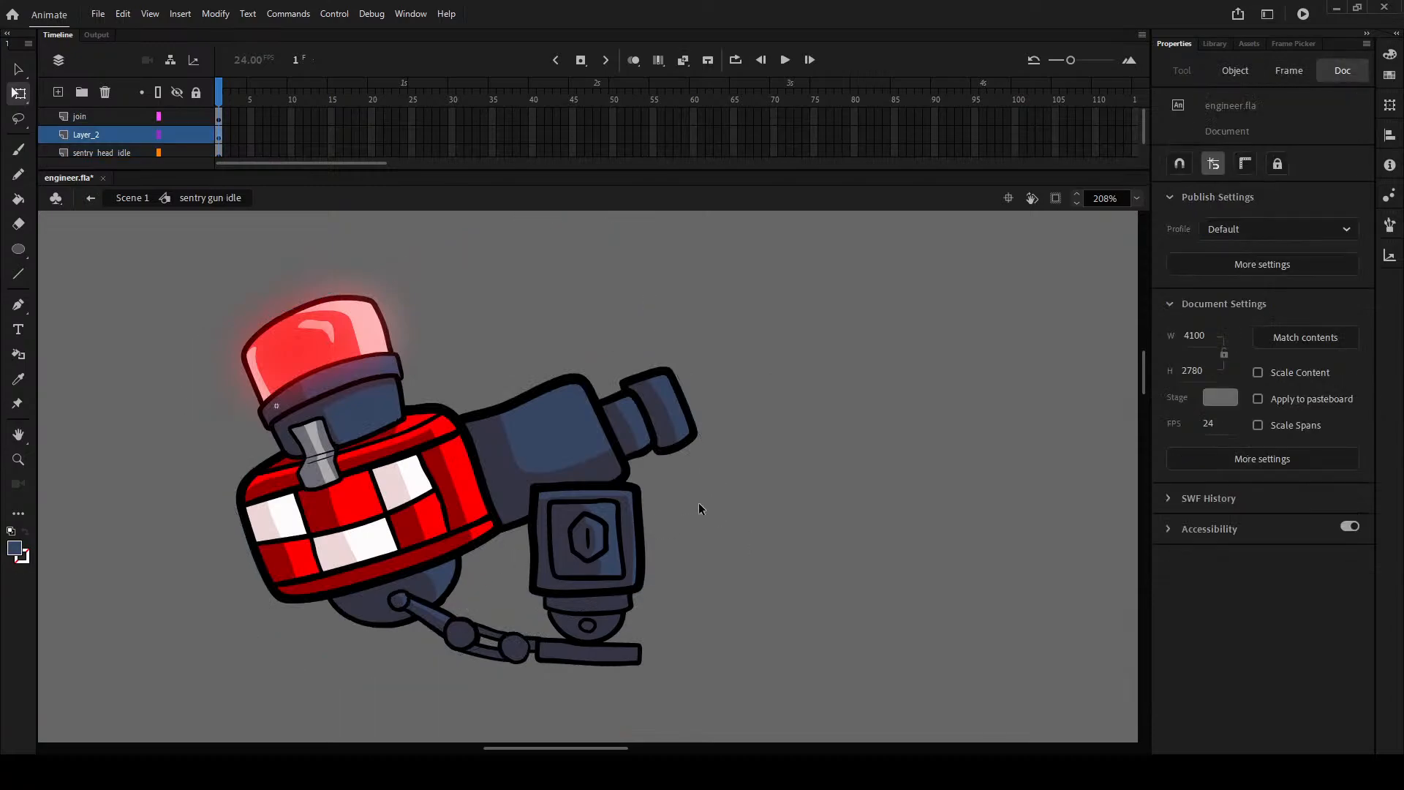
key("ctrl+z")
key("ctrl+z")
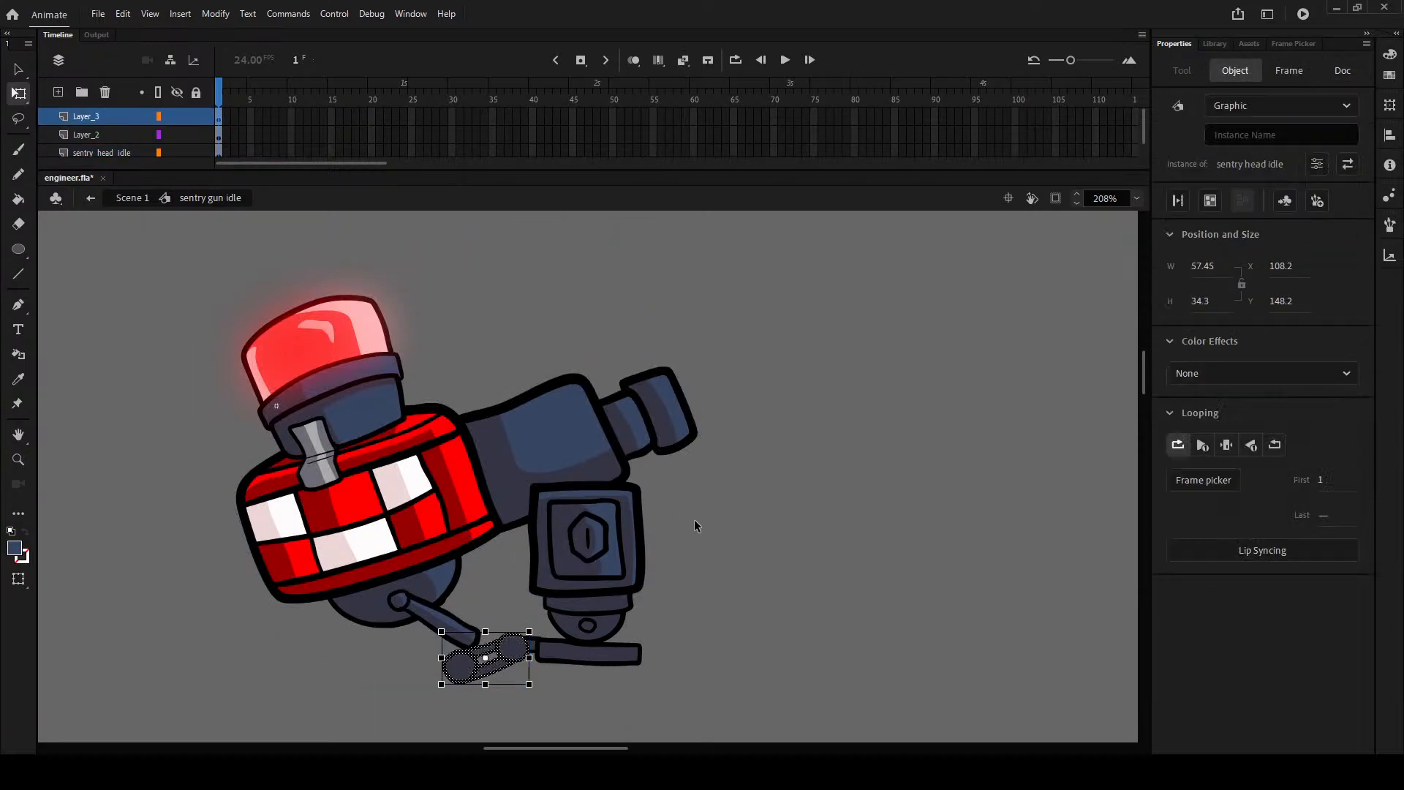
left_click(1042, 511)
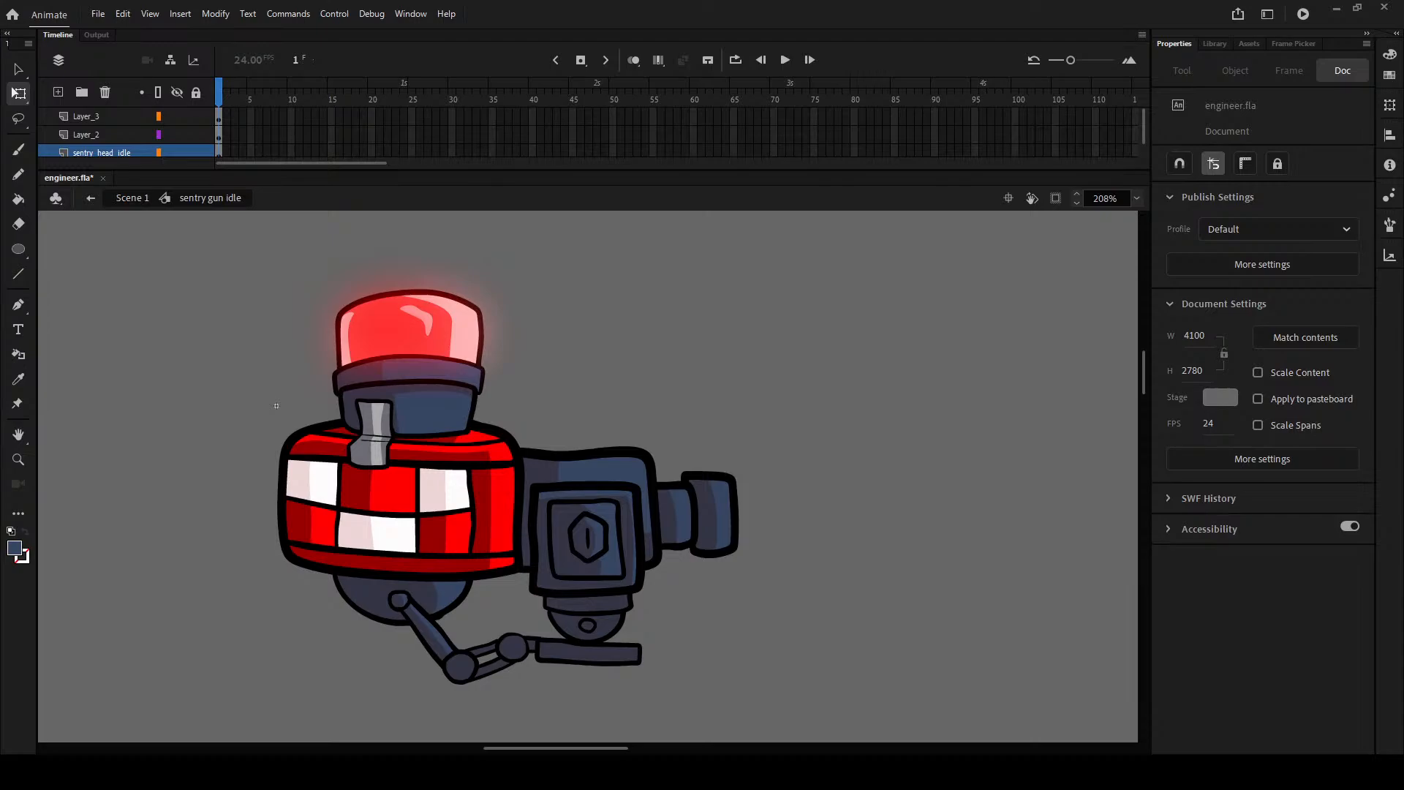
scroll(703, 520, "down", 4)
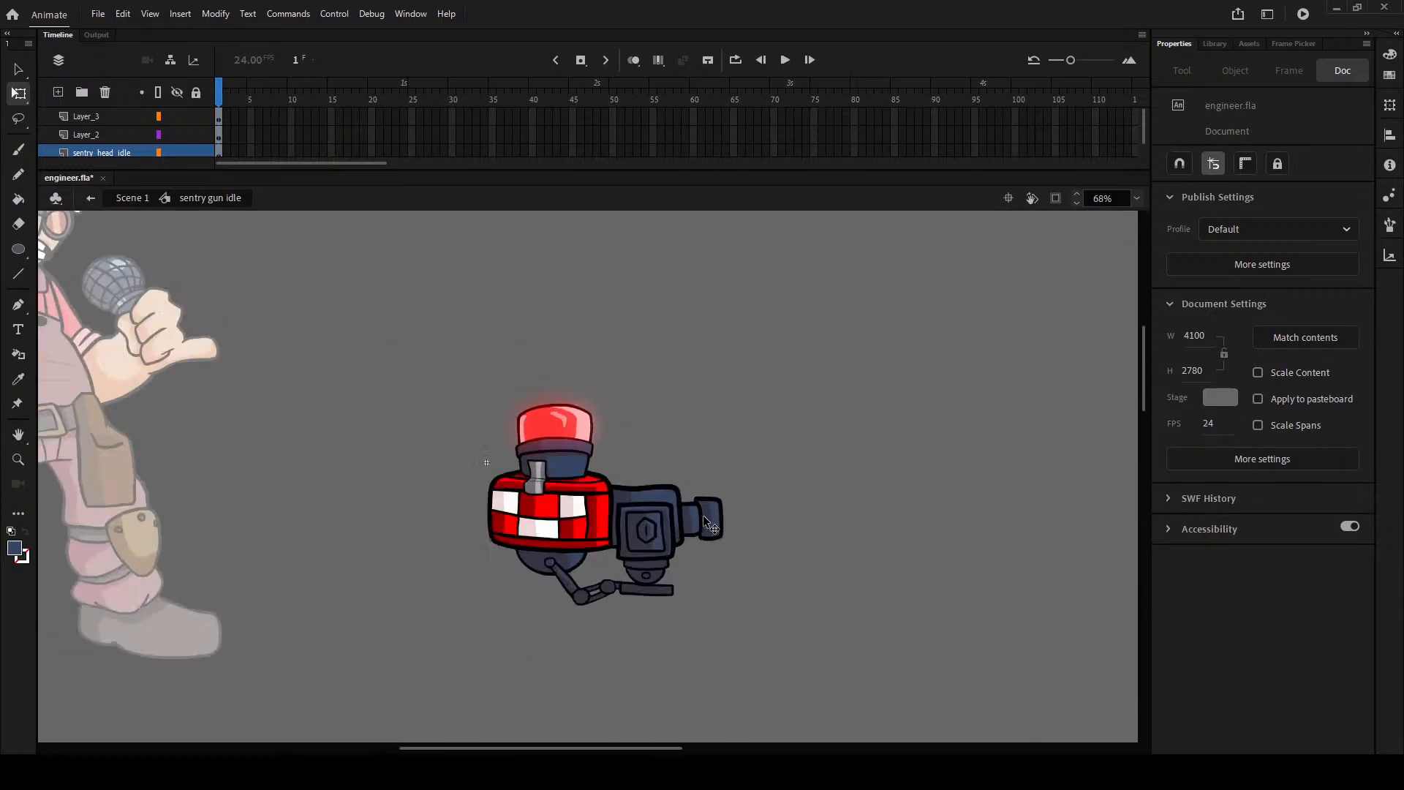
- Draw white pencil shading boundaries across the lower mount's collar, pivot dome, small pivot circle, base plate and connecting stub
scroll(661, 527, "up", 7)
left_click_drag(591, 560, 624, 343)
left_click(678, 455)
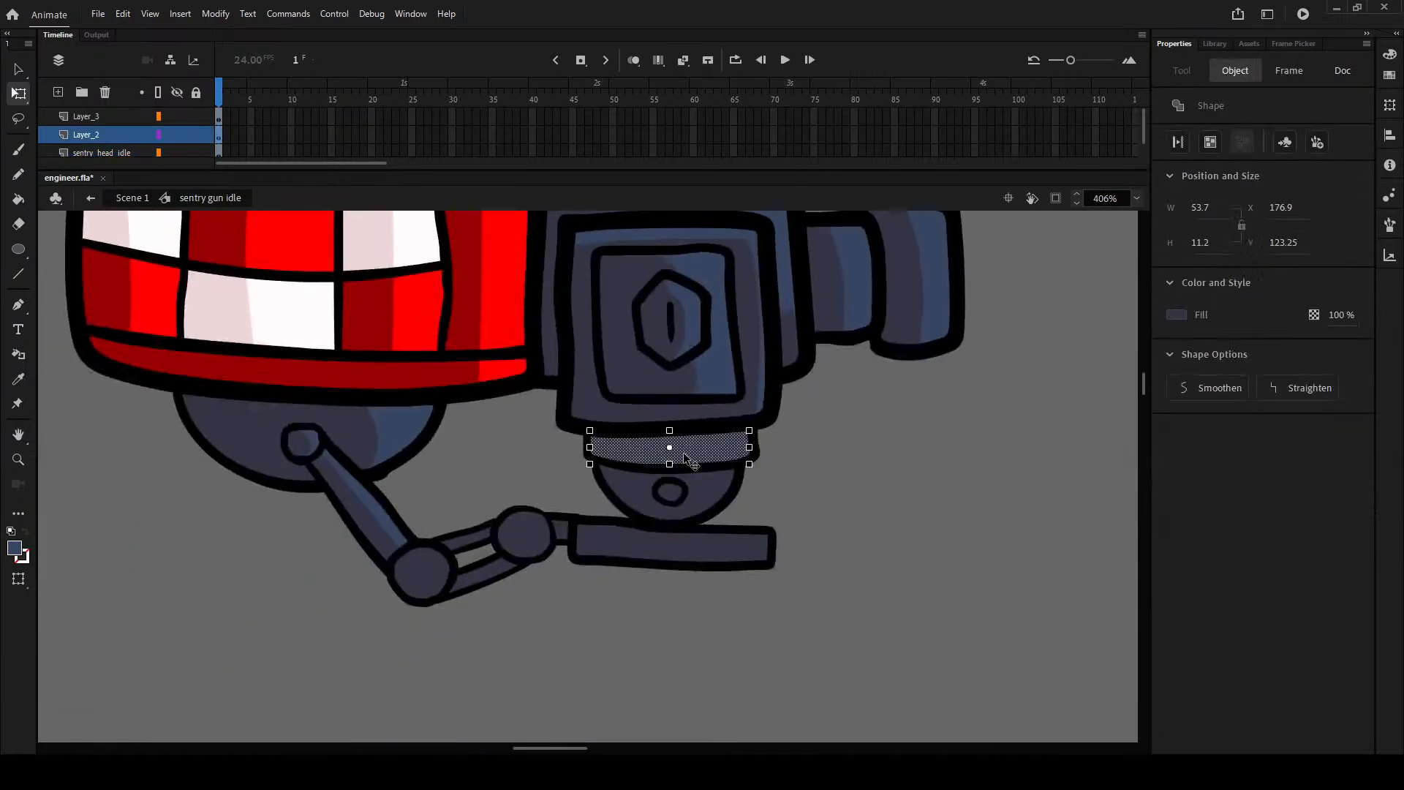
key("Escape")
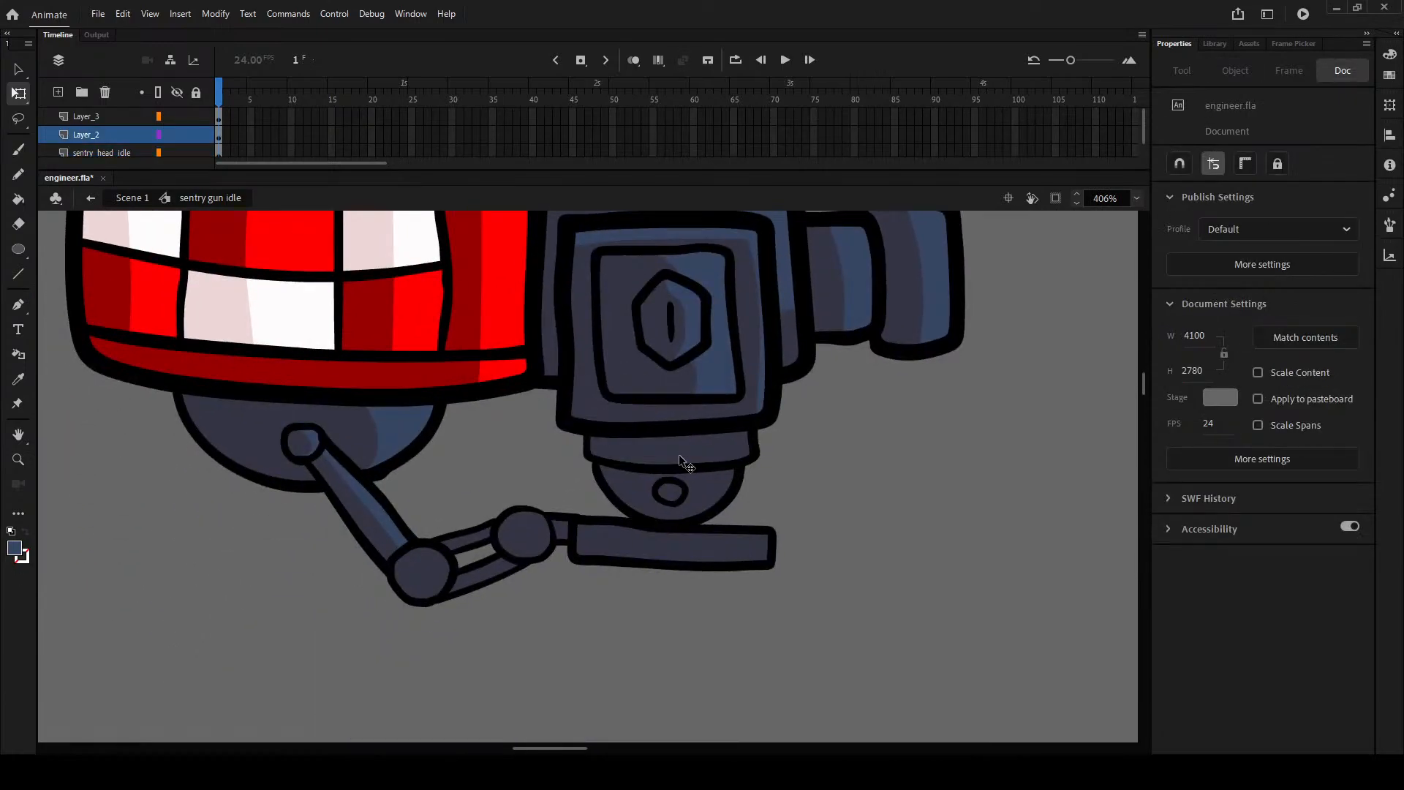
key("y")
left_click_drag(697, 430, 698, 472)
left_click_drag(668, 483, 660, 524)
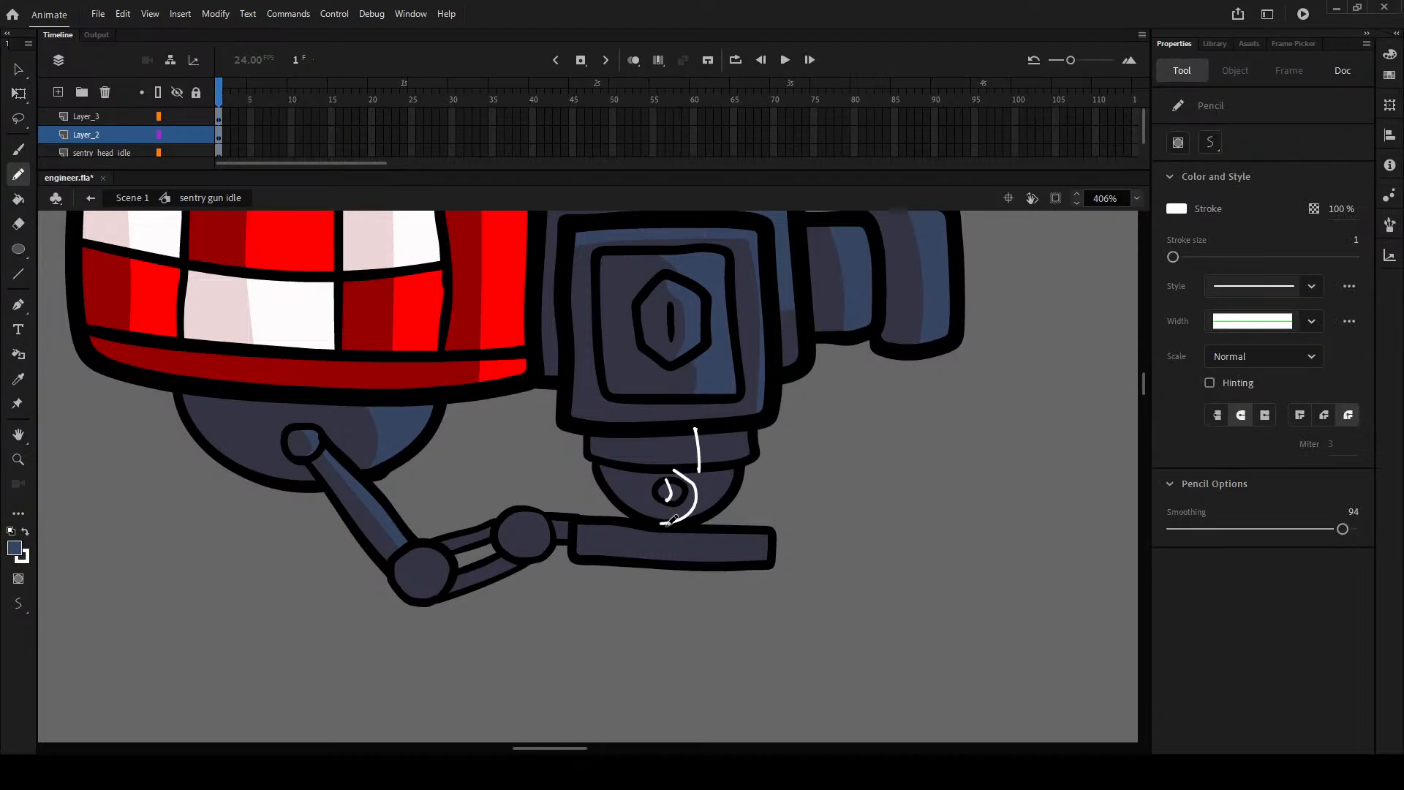
mouse_move(707, 569)
left_mouse_down()
mouse_move(571, 534)
mouse_move(554, 487)
left_mouse_up()
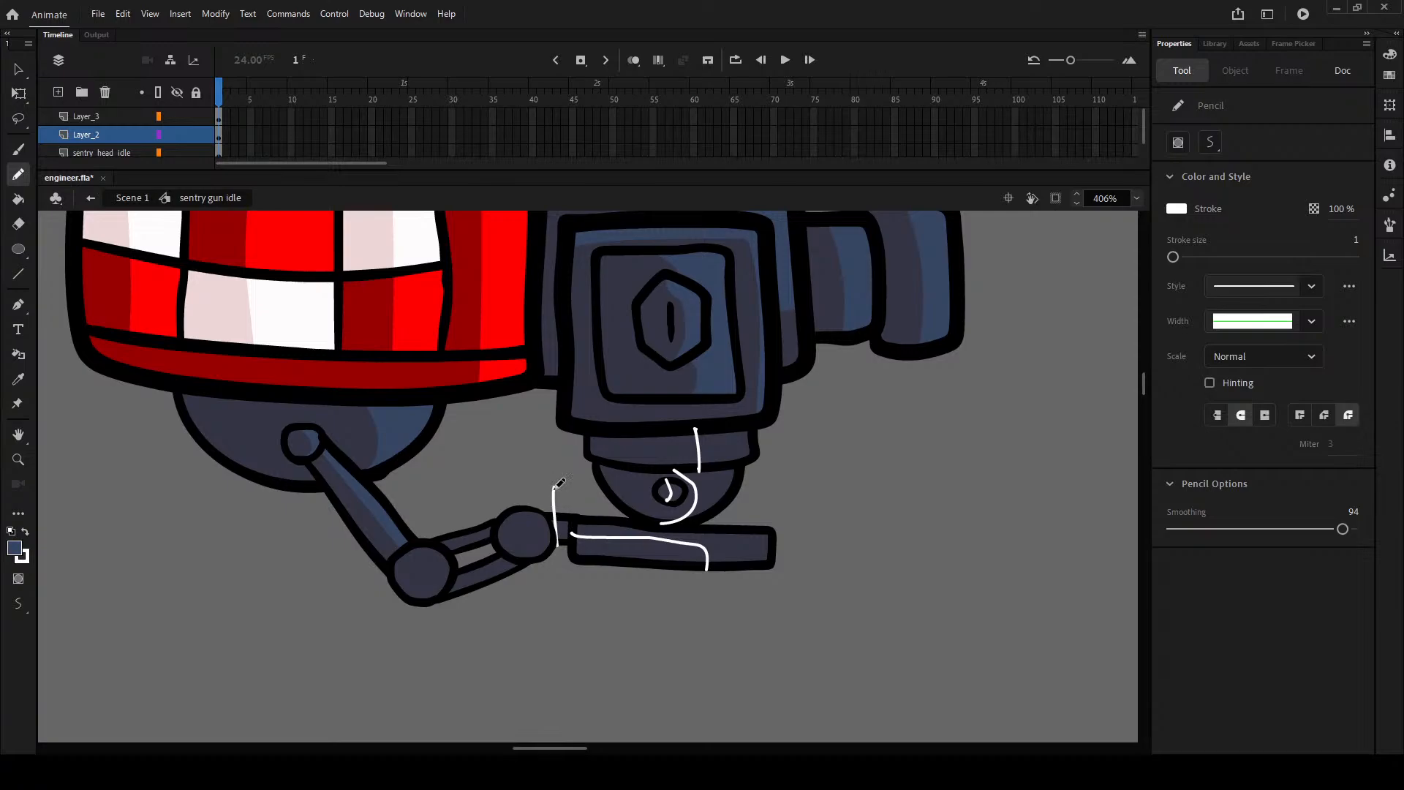
- Fill the lit sides of the collar, pivot dome, base plate and stub with the lighter blue and remove the white guide lines
key("k")
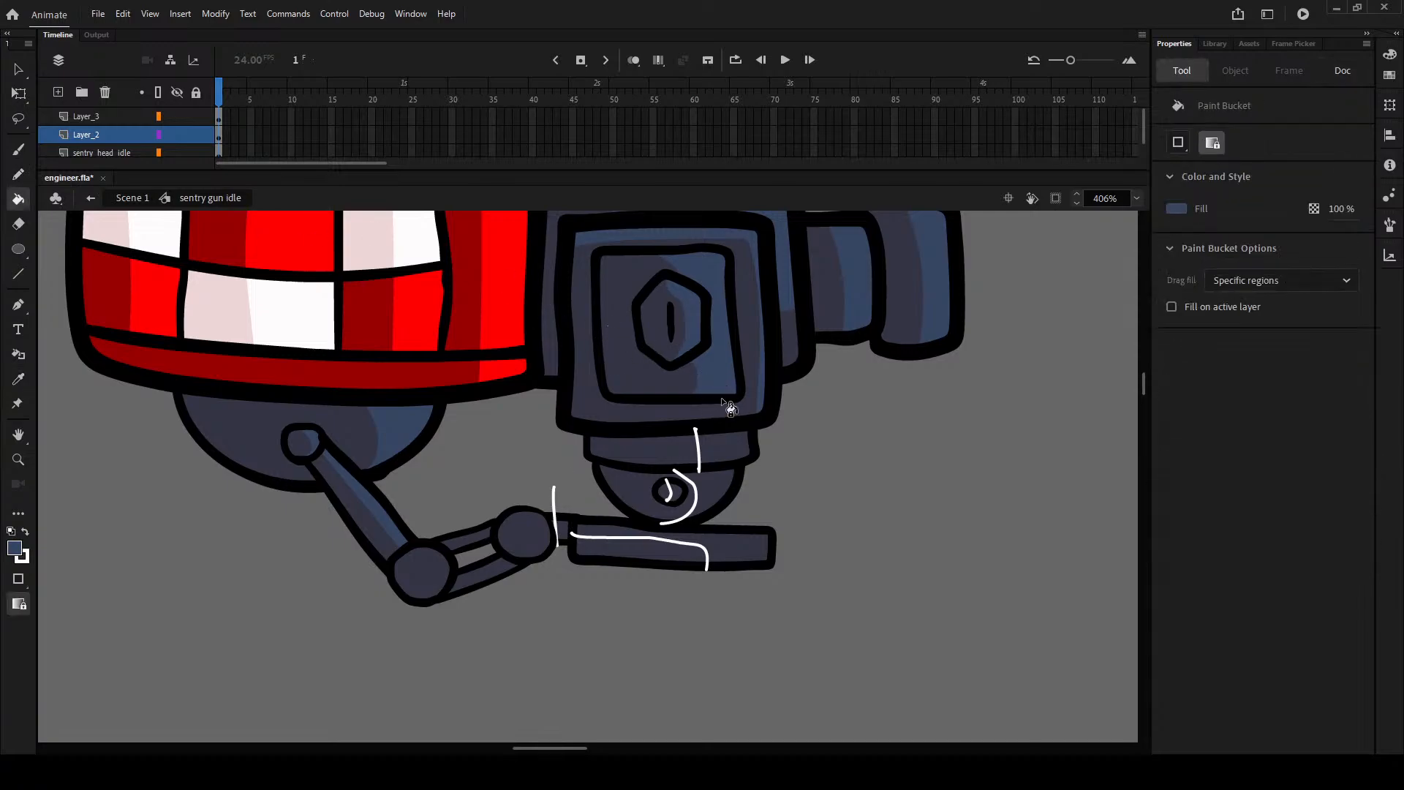
left_click(678, 497)
left_click(727, 539)
left_click(563, 532)
key("ctrl+a")
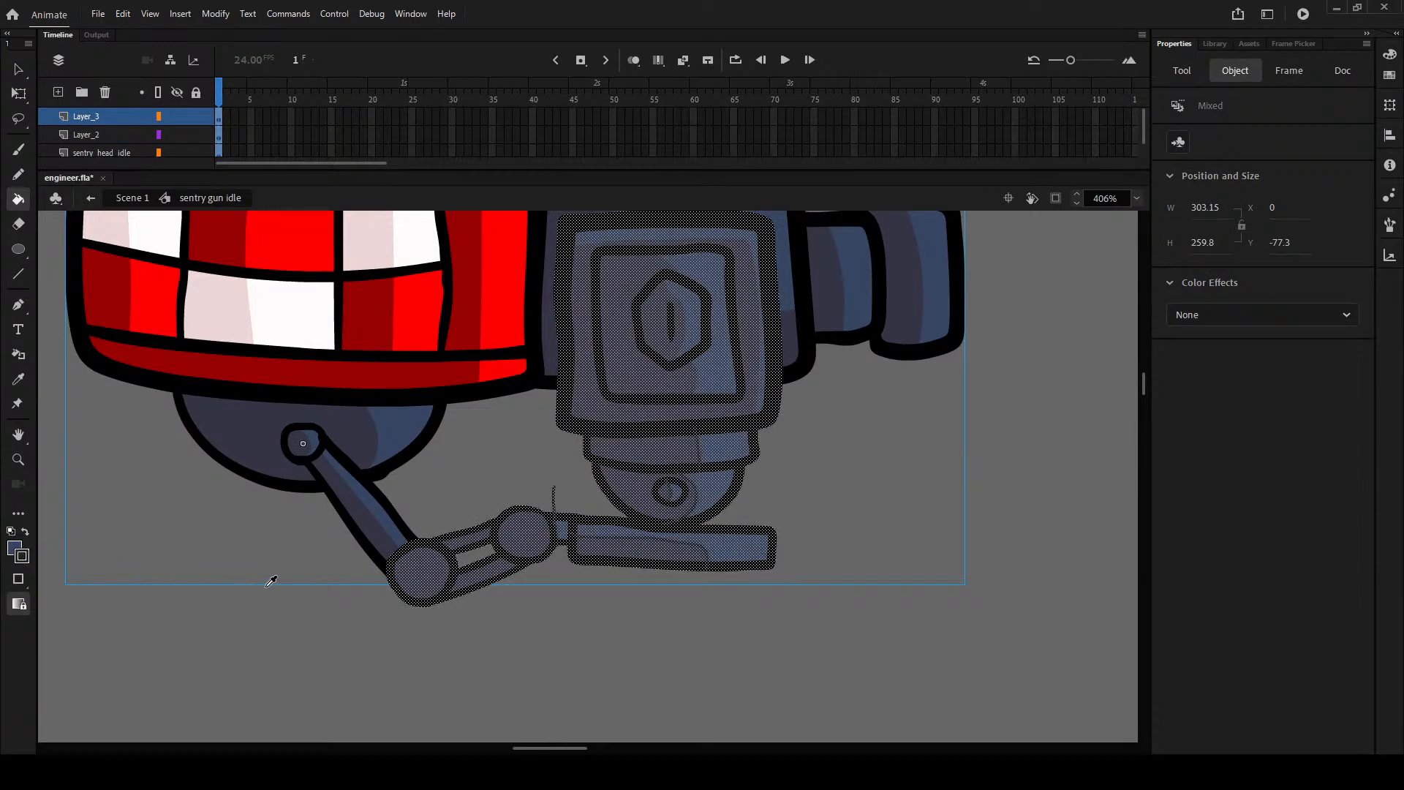
key("ctrl+shift+a")
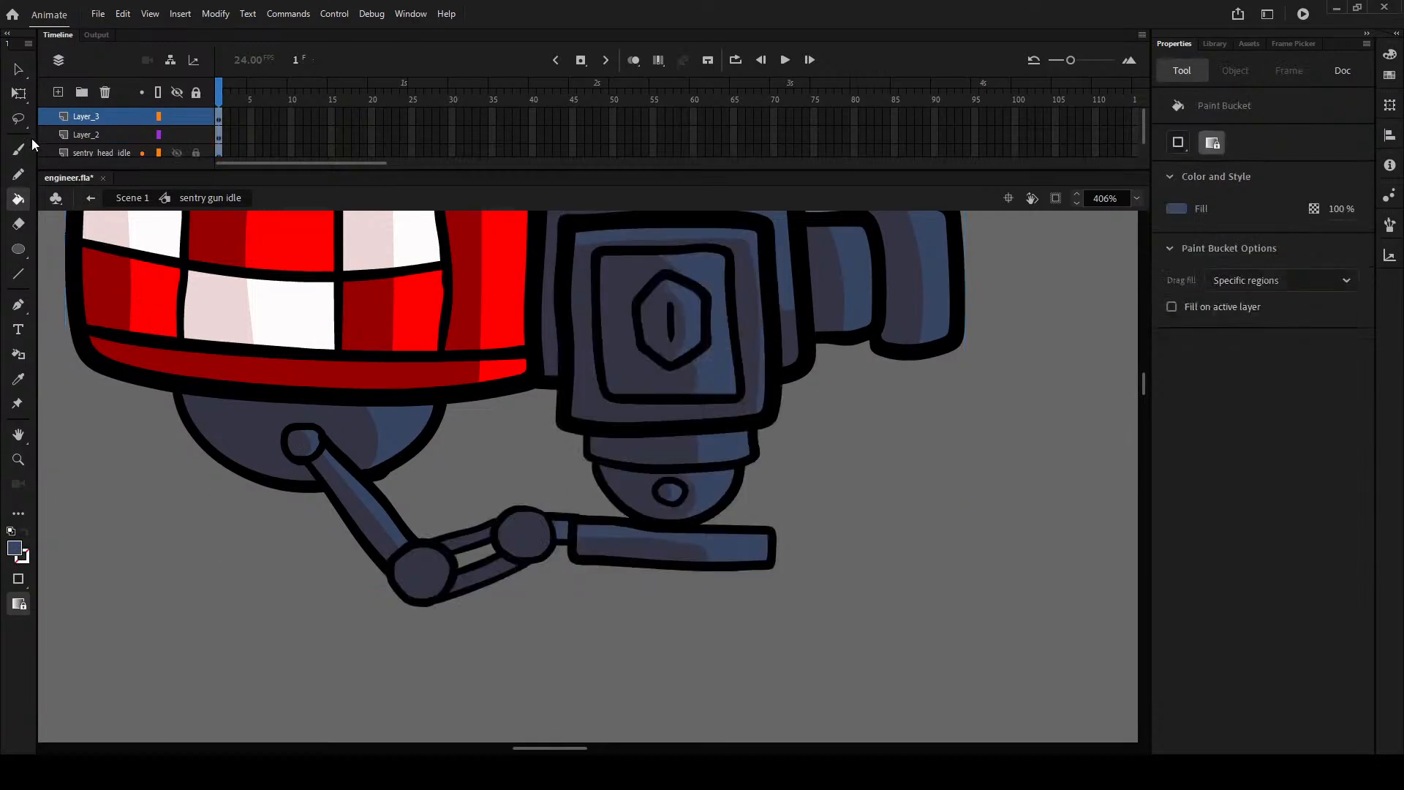
- Draw white pencil shading boundaries across the jointed link's two round joints and the two bars between them
left_click(25, 76)
left_click(526, 543)
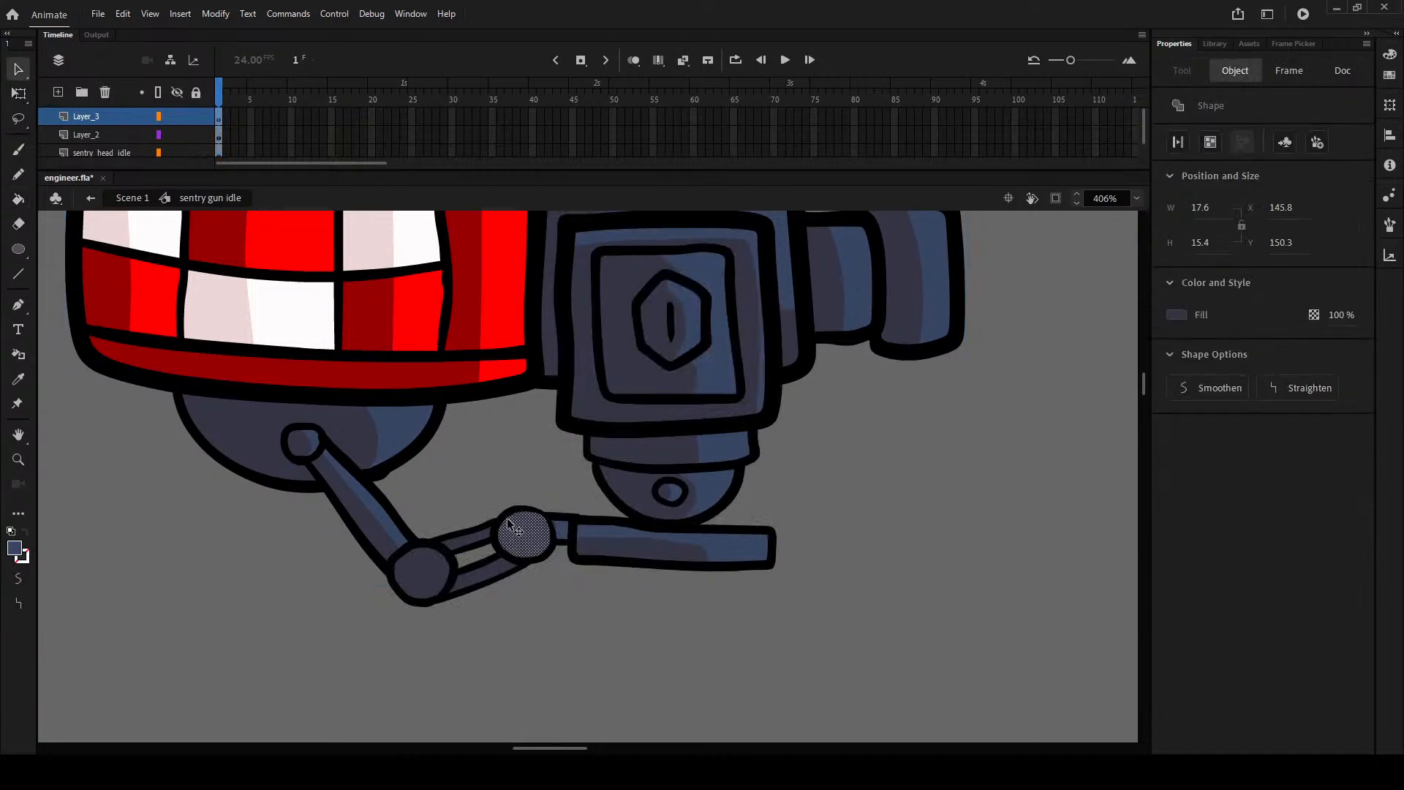
left_click(503, 485)
key("shift+y")
mouse_move(537, 539)
left_mouse_down()
mouse_move(527, 566)
mouse_move(509, 505)
left_mouse_up()
mouse_move(441, 546)
left_mouse_down()
mouse_move(486, 529)
mouse_move(458, 517)
left_mouse_up()
key("ctrl+z")
mouse_move(476, 590)
left_mouse_down()
mouse_move(474, 556)
mouse_move(413, 604)
left_mouse_up()
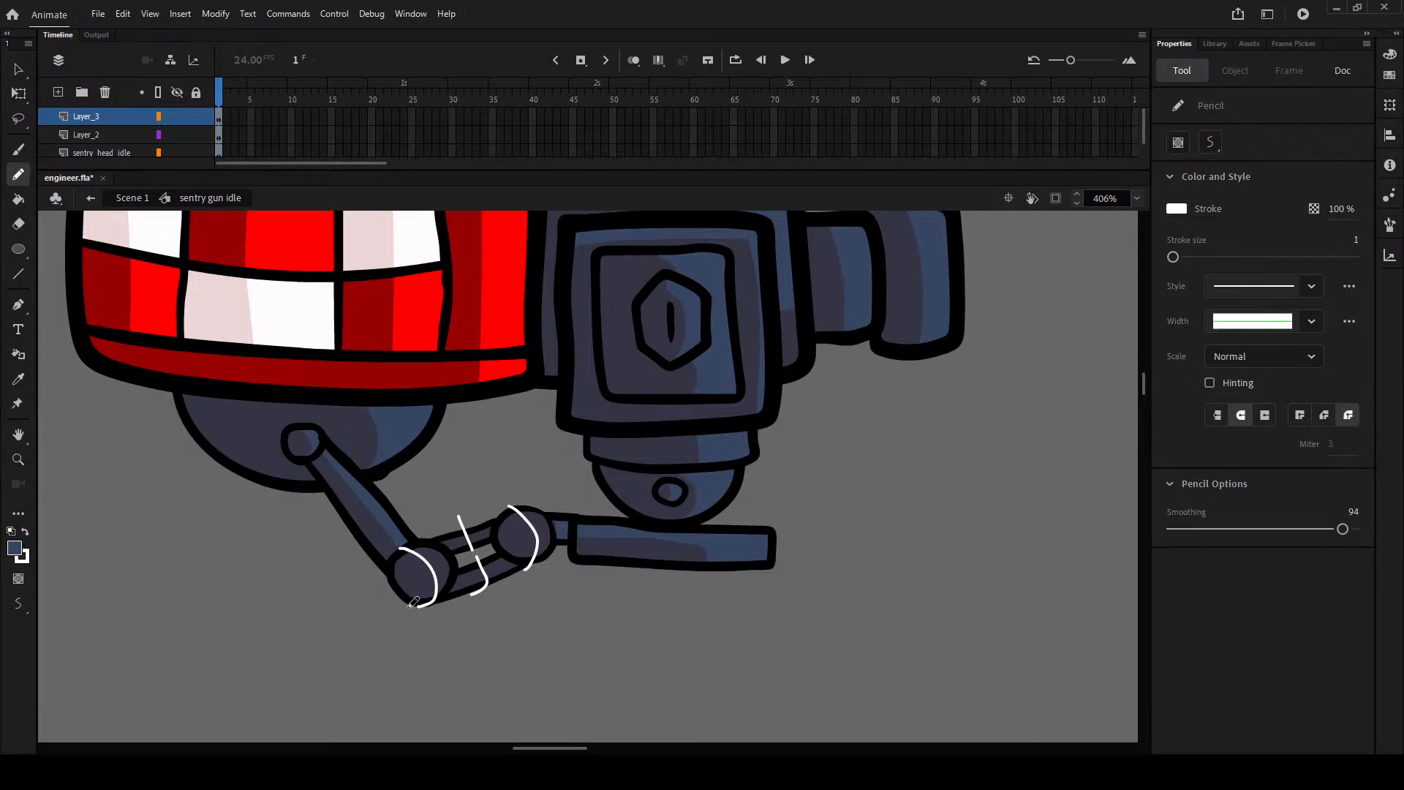
- Fill the lit areas of the jointed link's joints and bars with the lighter blue and remove the white guide lines
key("i")
left_click(376, 510)
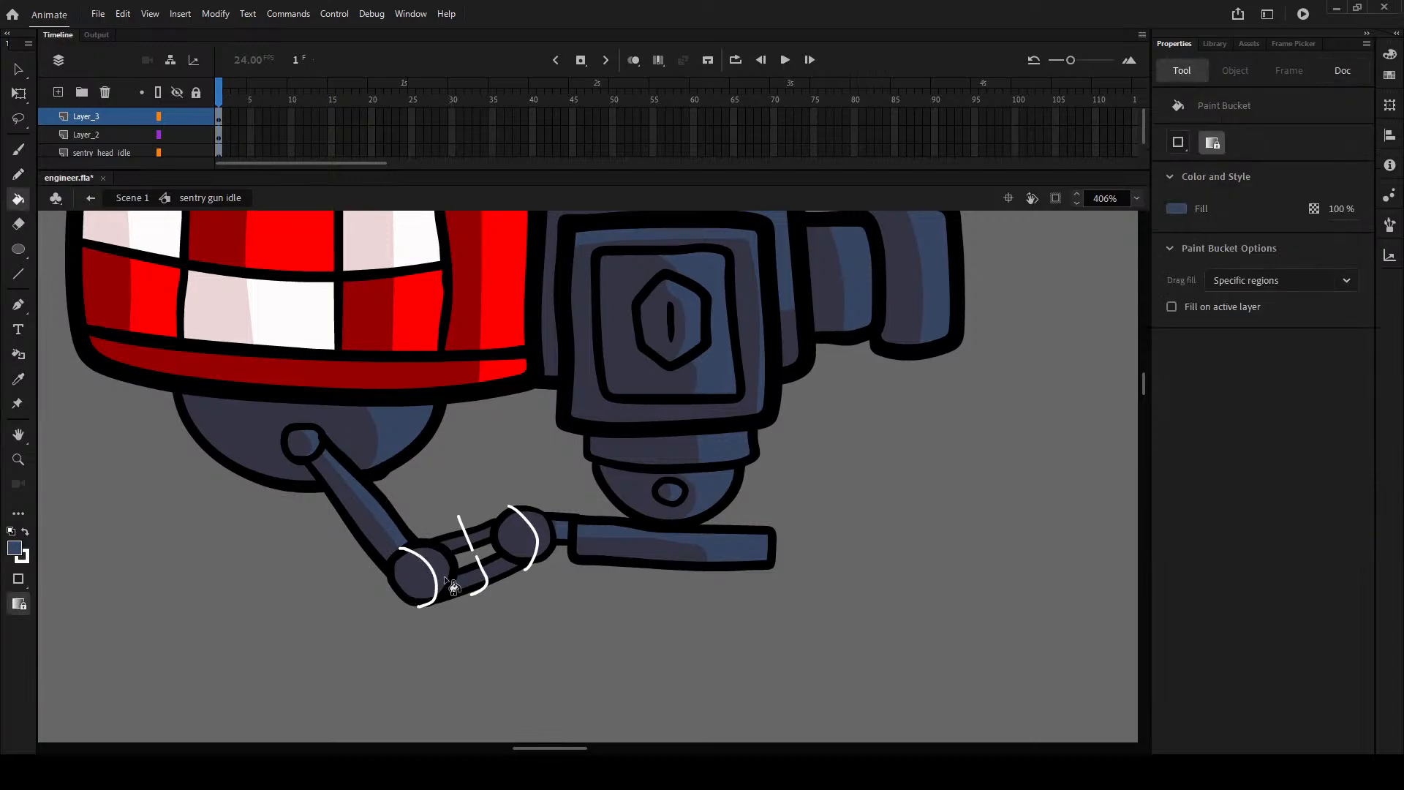
left_click(489, 539)
key("ctrl+a")
left_click(258, 581)
key("Escape")
scroll(606, 568, "down", 4)
left_click_drag(627, 556, 584, 569)
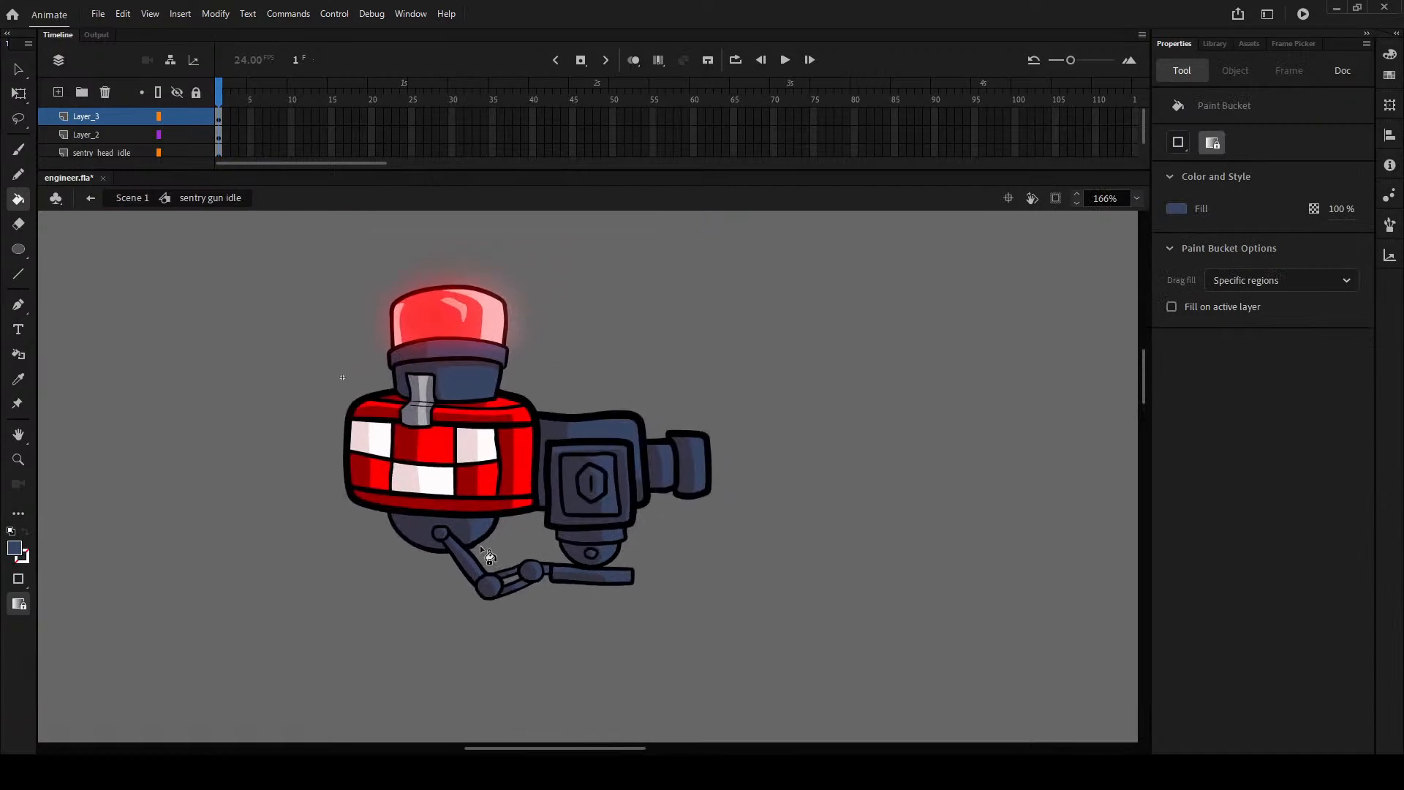
left_click(16, 71)
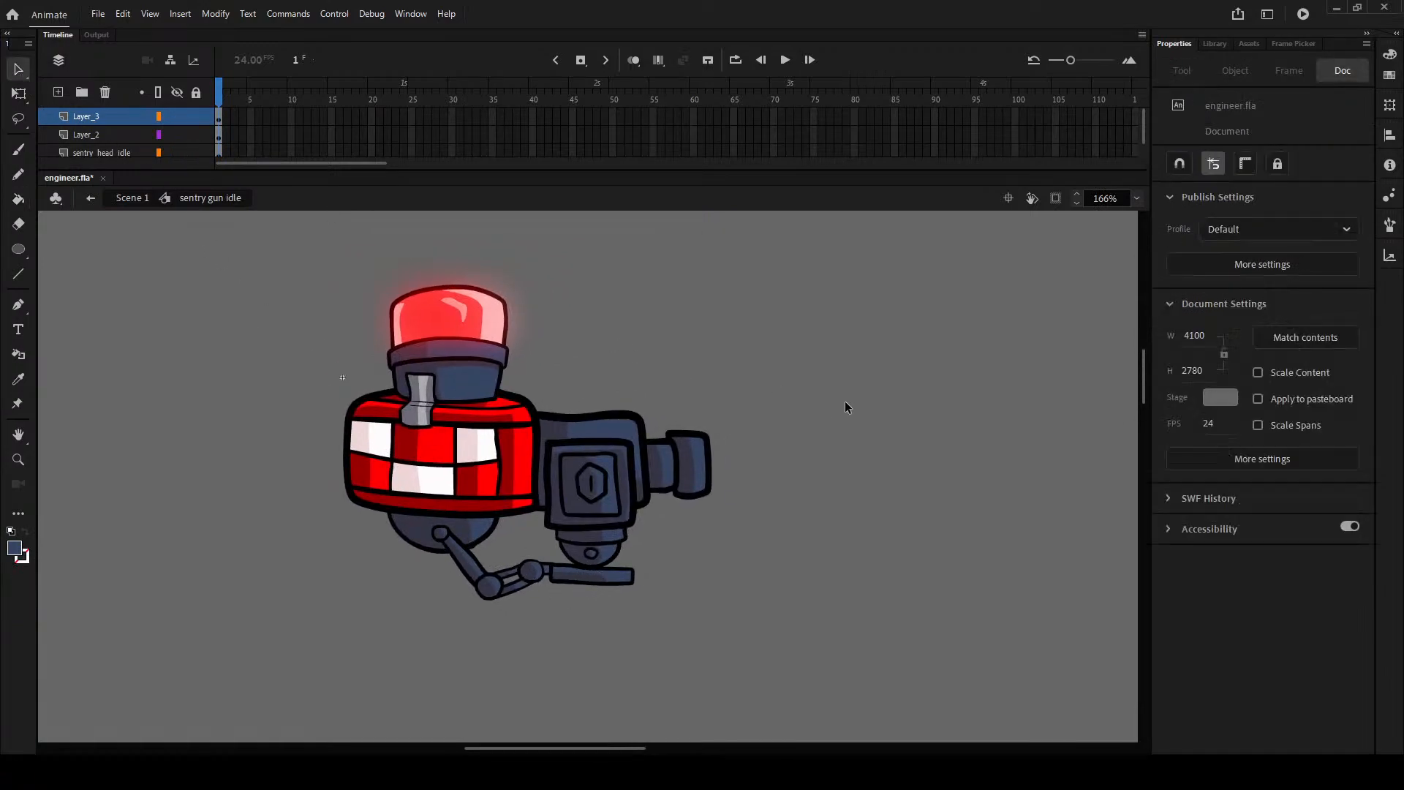
scroll(573, 572, "down", 2)
scroll(528, 545, "up", 4)
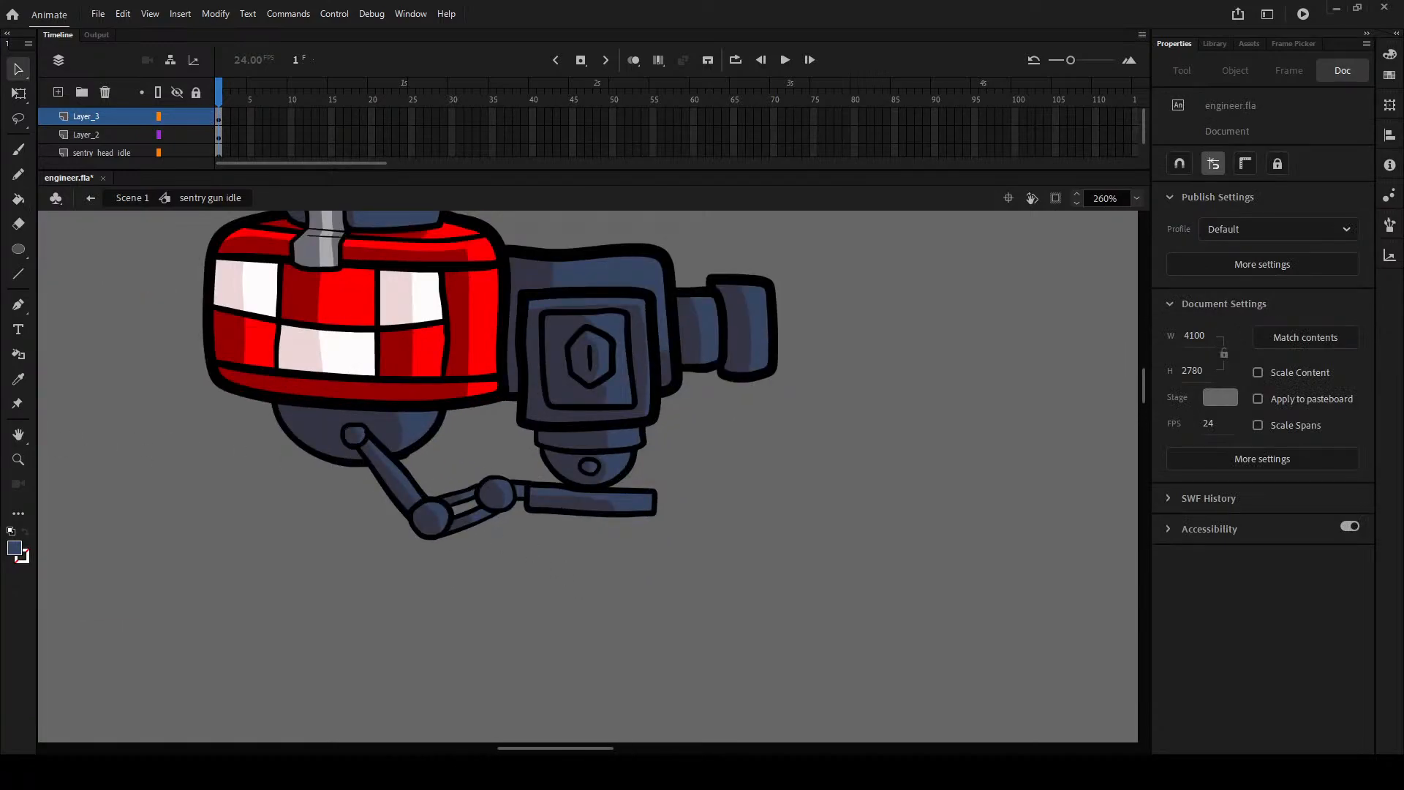
left_click_drag(292, 488, 327, 579)
scroll(327, 572, "up", 5)
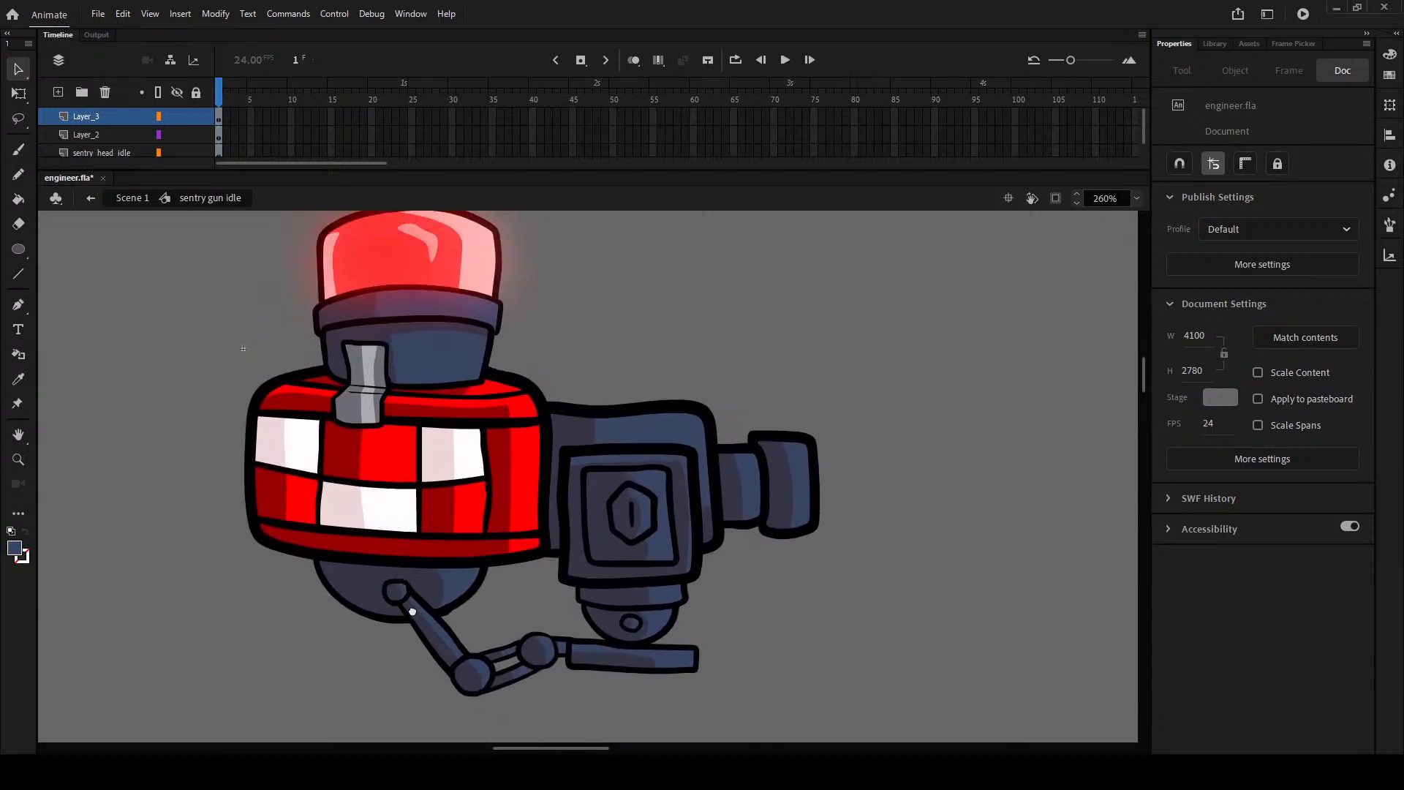
- Open the sentry head symbol, delete the extra layer between LIGHTGLOW and Layer_2, and make the LIGHTGLOW layer visible
left_click(460, 406)
double_click(445, 398)
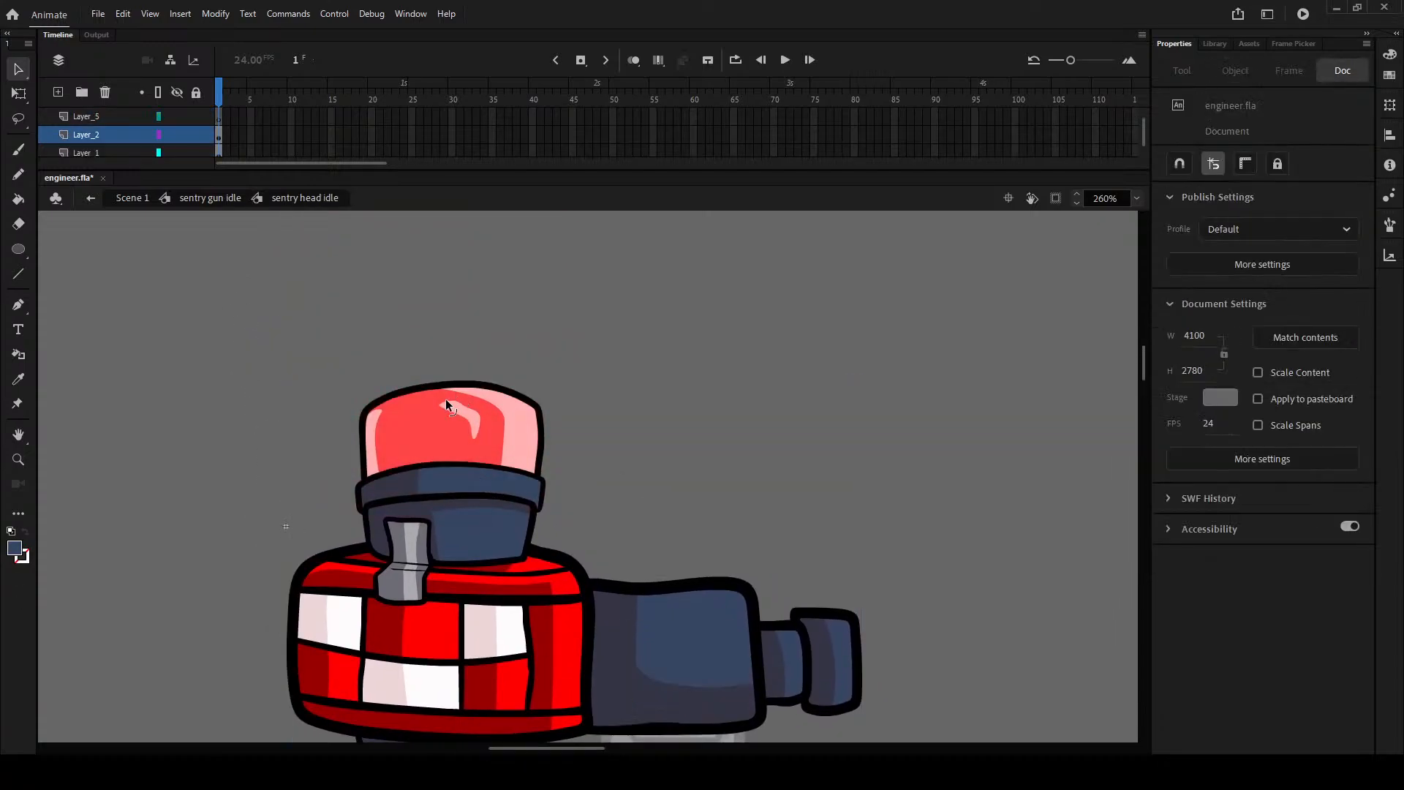
left_click(446, 398)
left_click(104, 120)
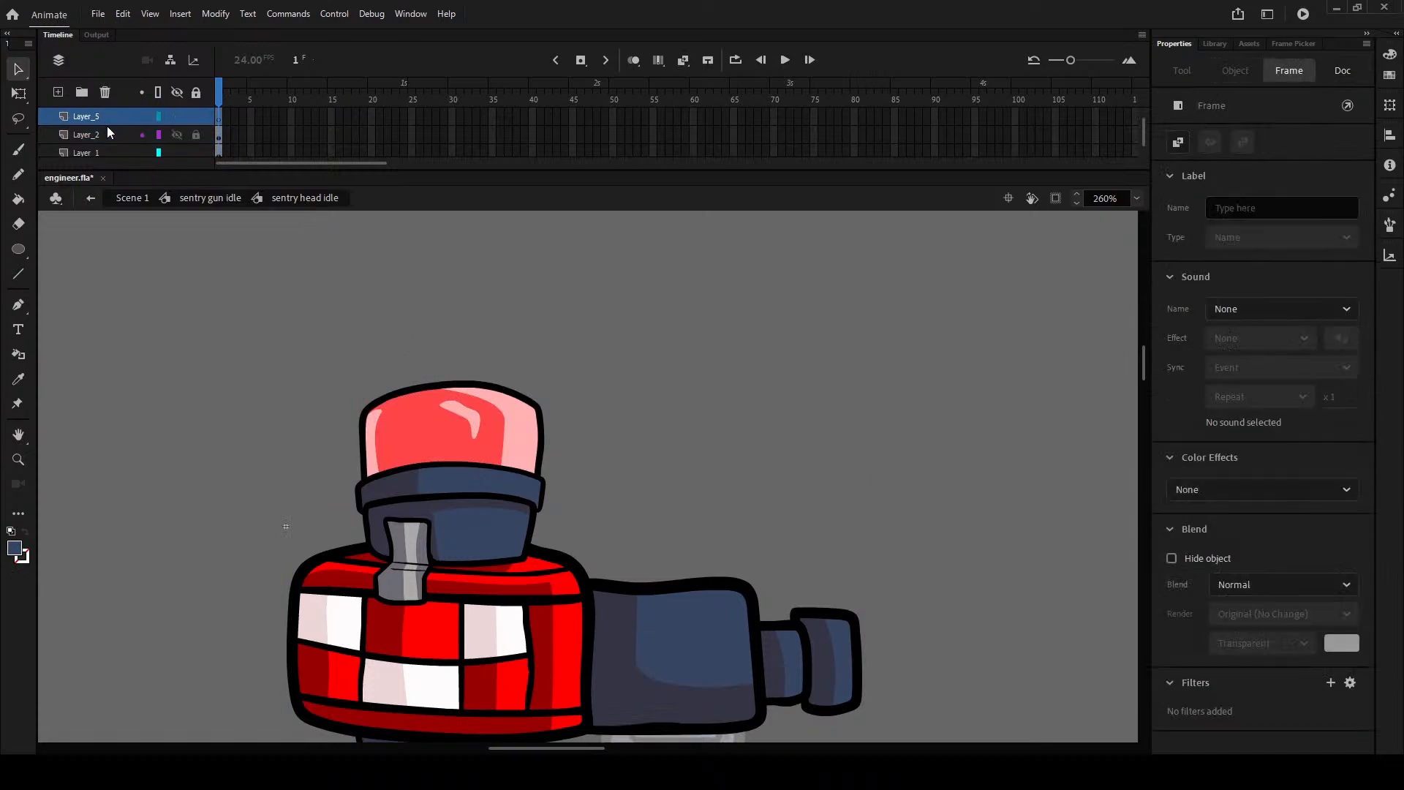
left_click(107, 128)
left_click(103, 120)
scroll(96, 130, "up", 1)
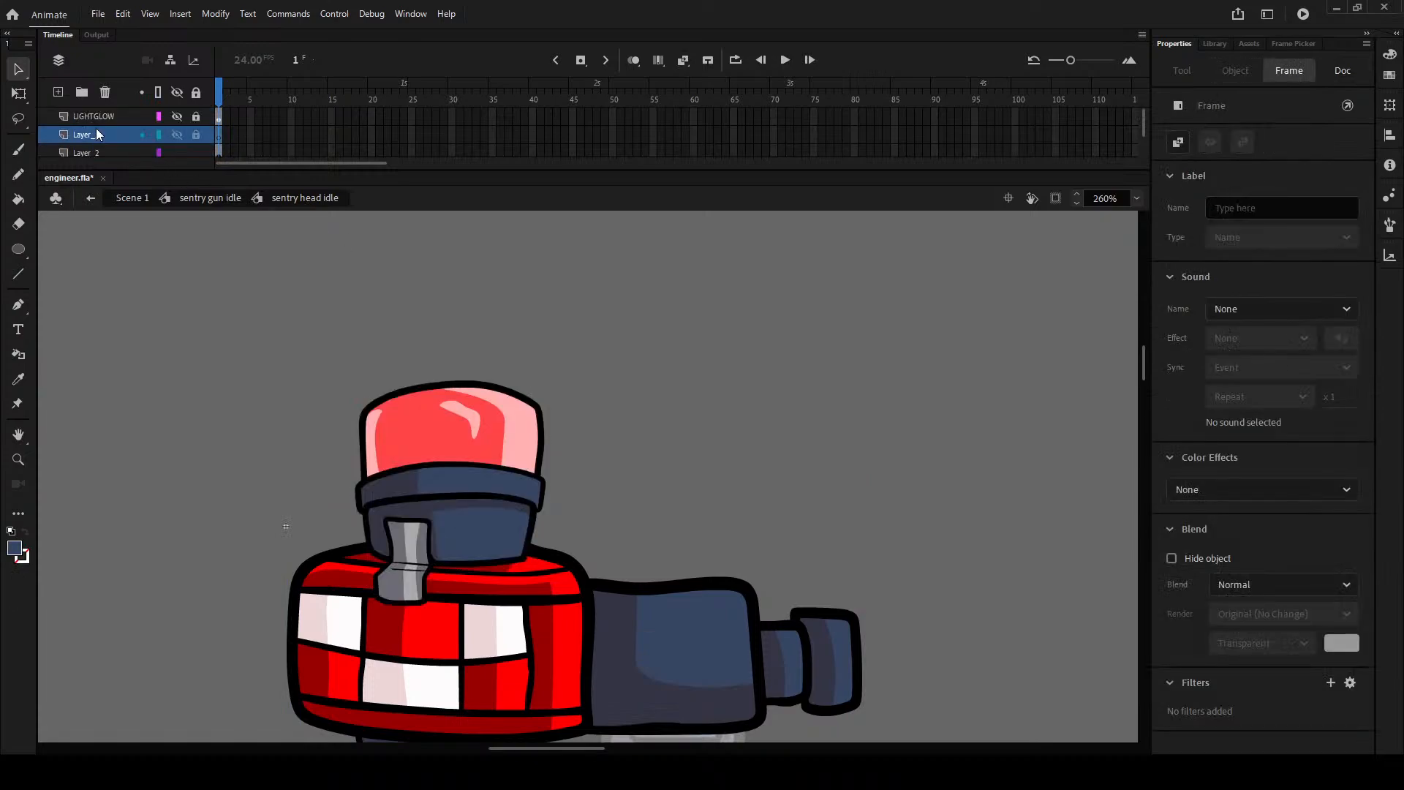
left_click(104, 91)
left_click(167, 116)
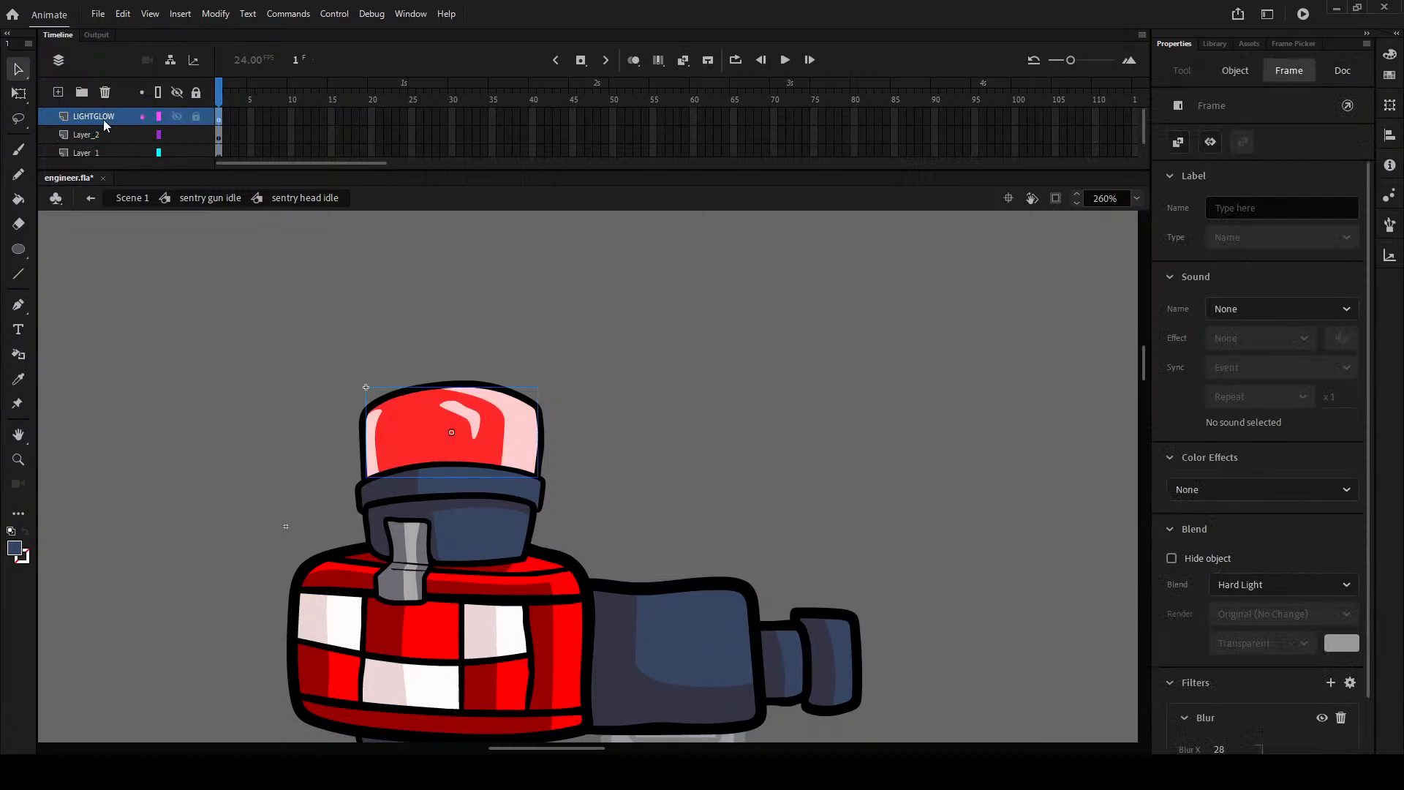
- Examine the red light's glow inside and outside the sentry head symbol, toggling the LIGHTGLOW layer's visibility to compare
scroll(402, 493, "up", 3)
left_click(789, 336)
double_click(733, 353)
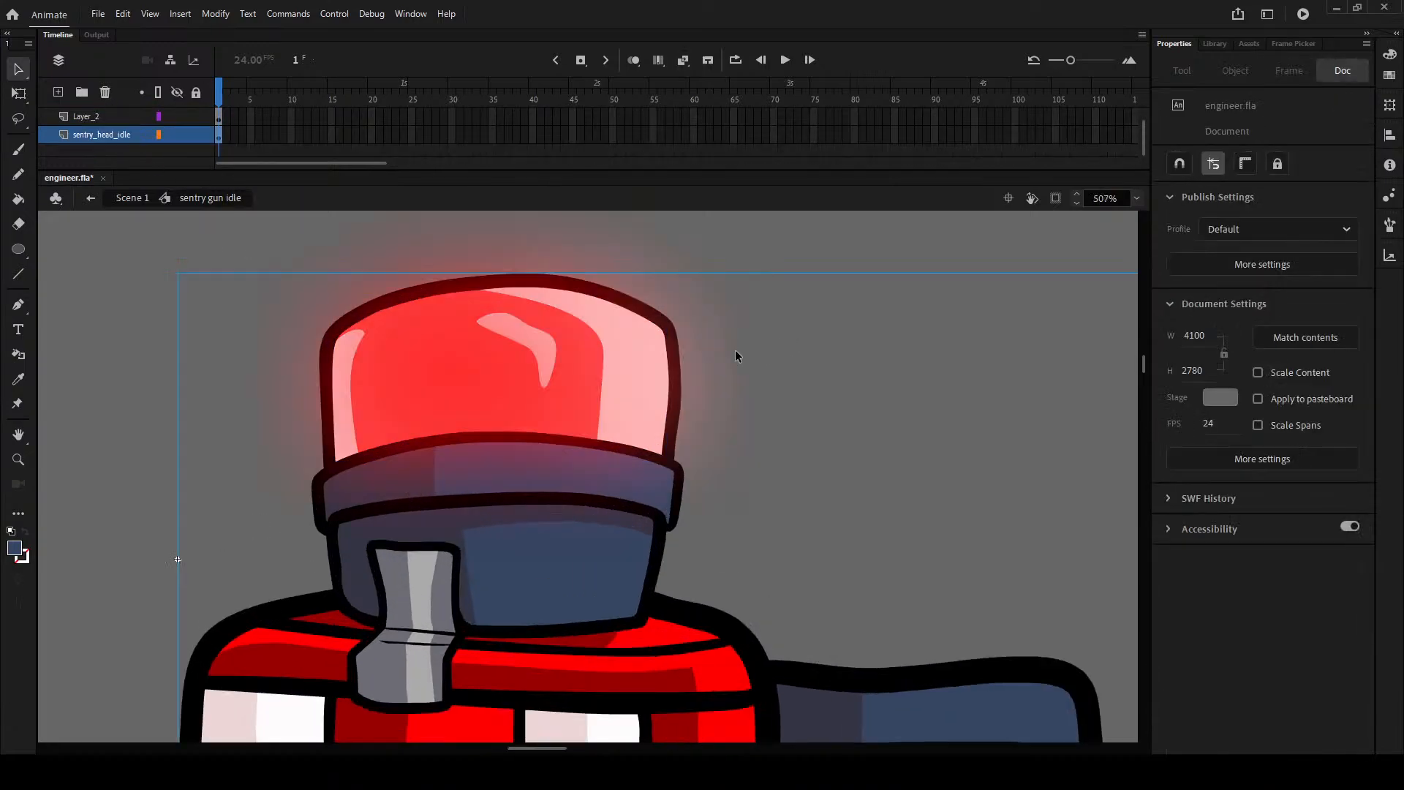
double_click(392, 331)
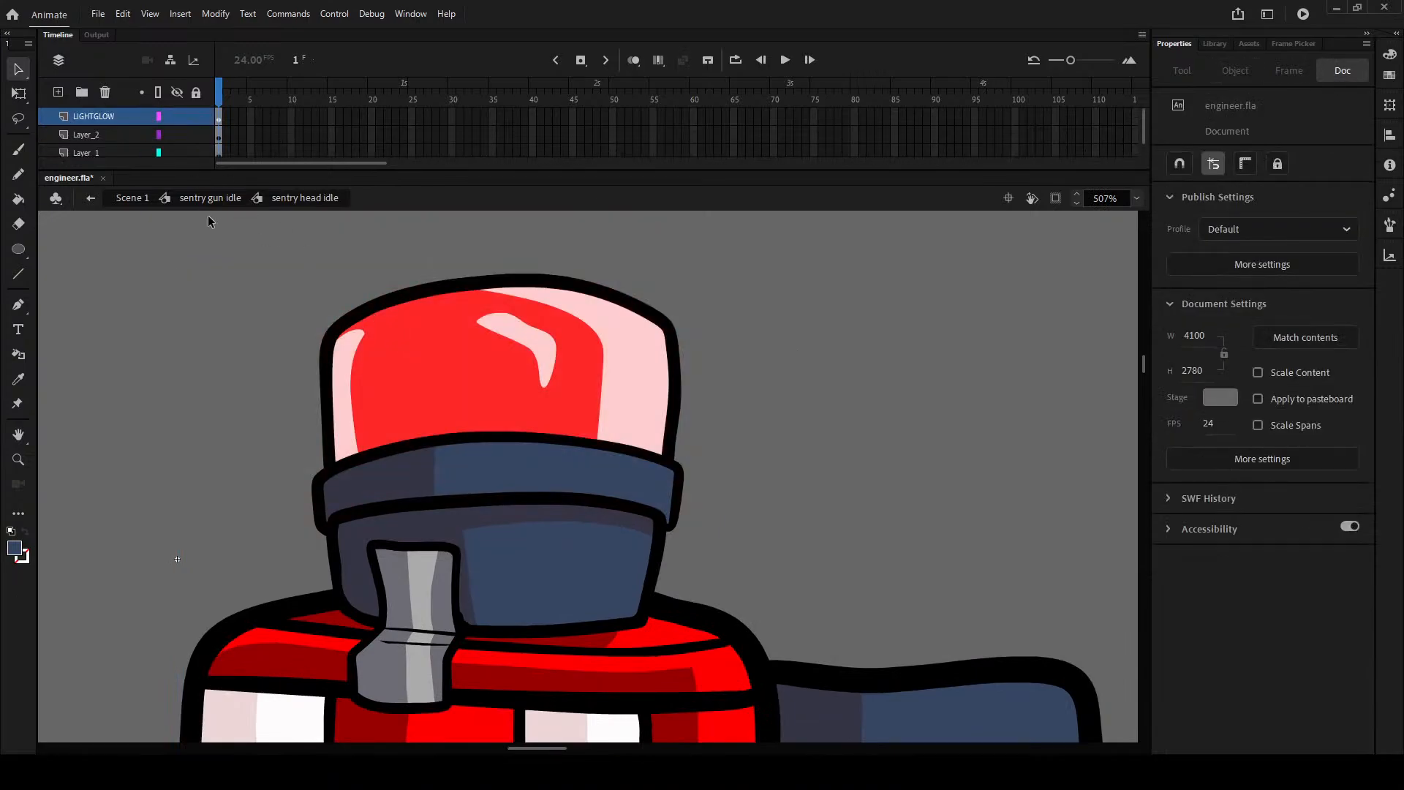
left_click(415, 308)
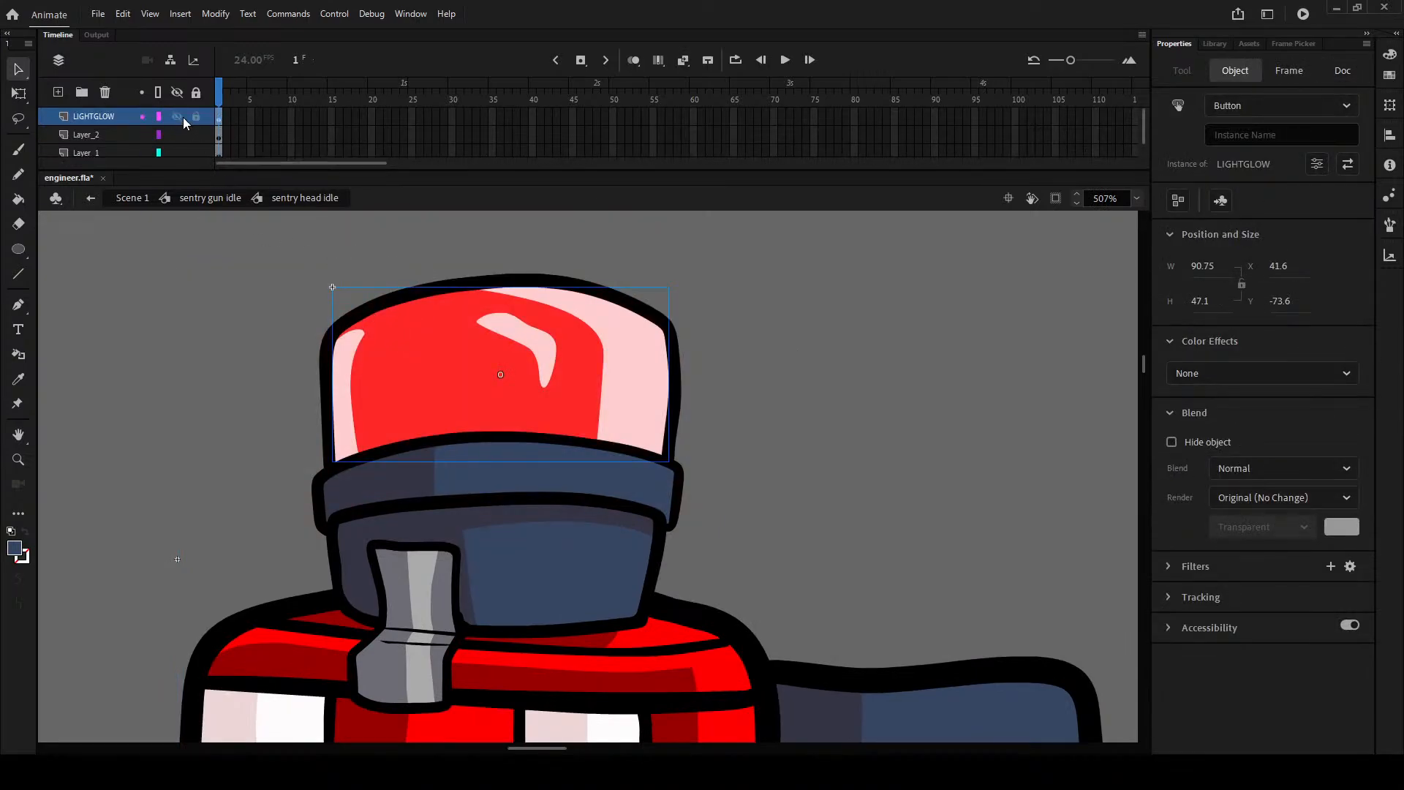
left_click(185, 117)
left_click(177, 117)
left_click(177, 117)
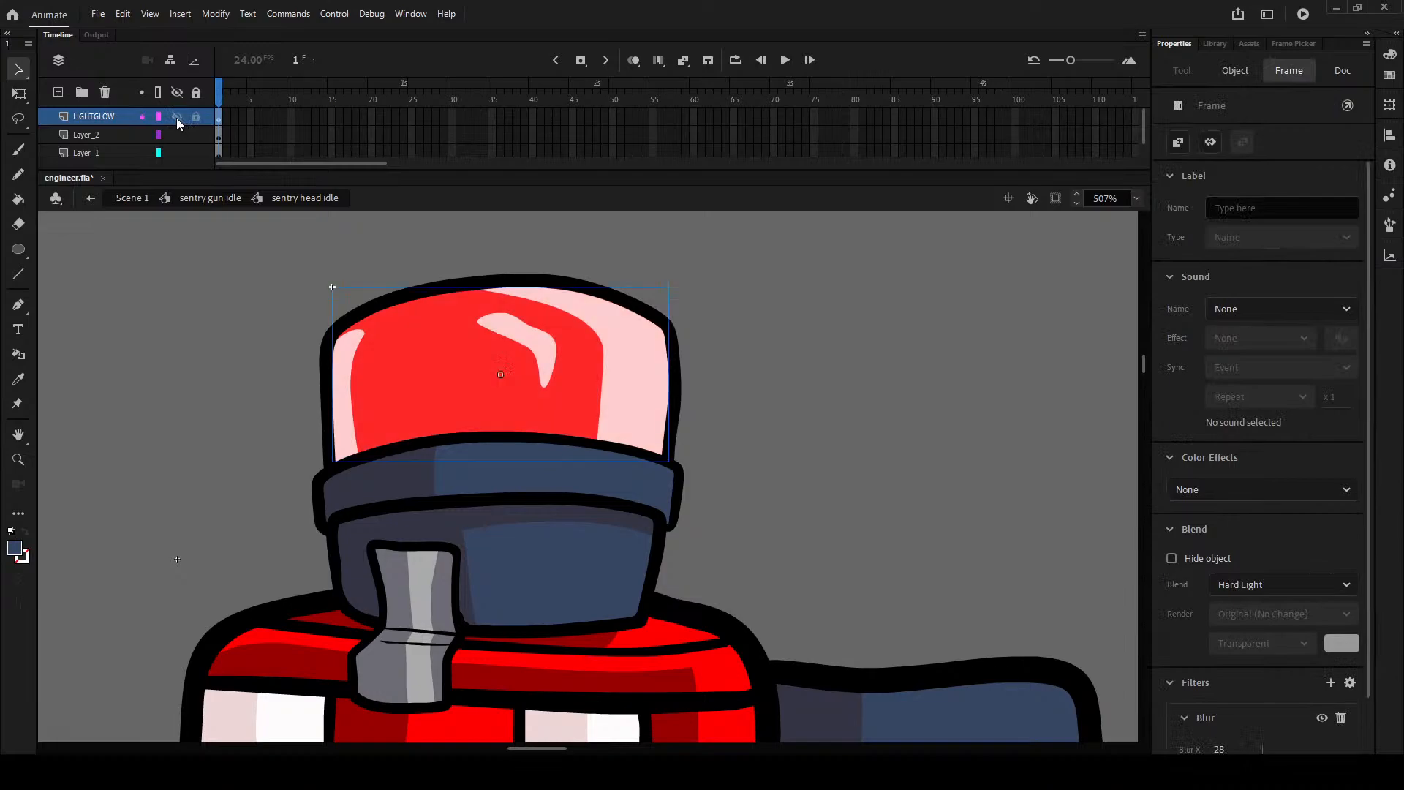
left_click(197, 288)
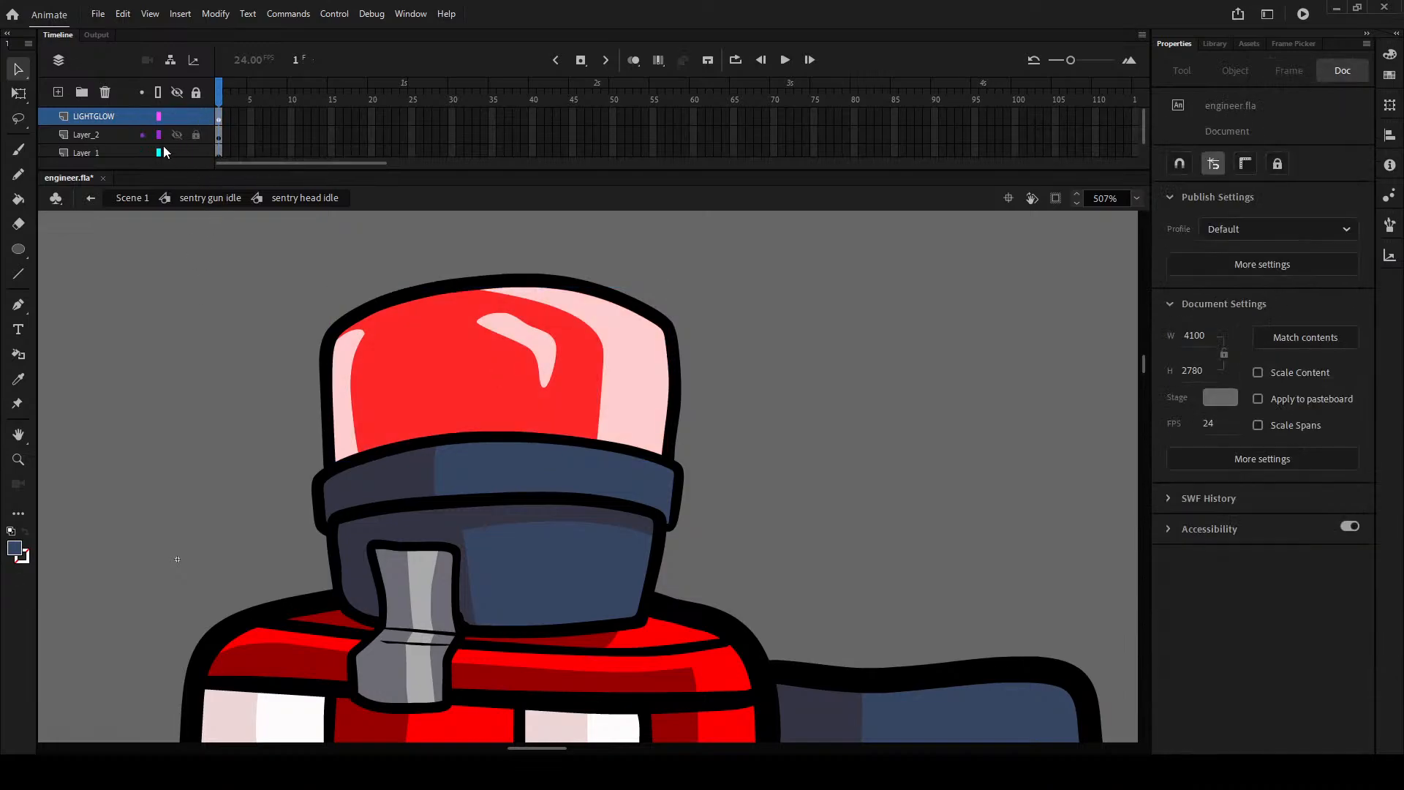
double_click(122, 284)
scroll(317, 335, "down", 7)
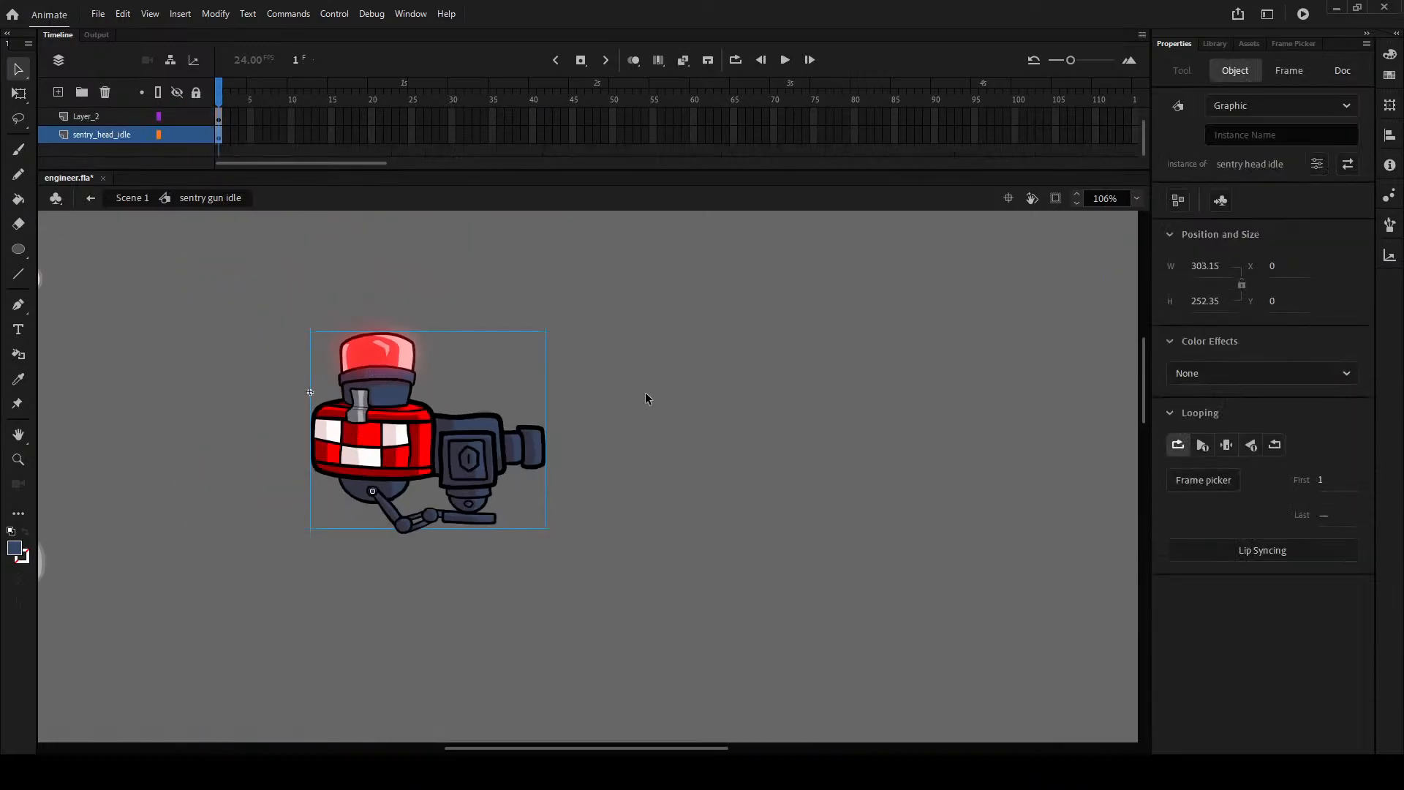
left_click(646, 394)
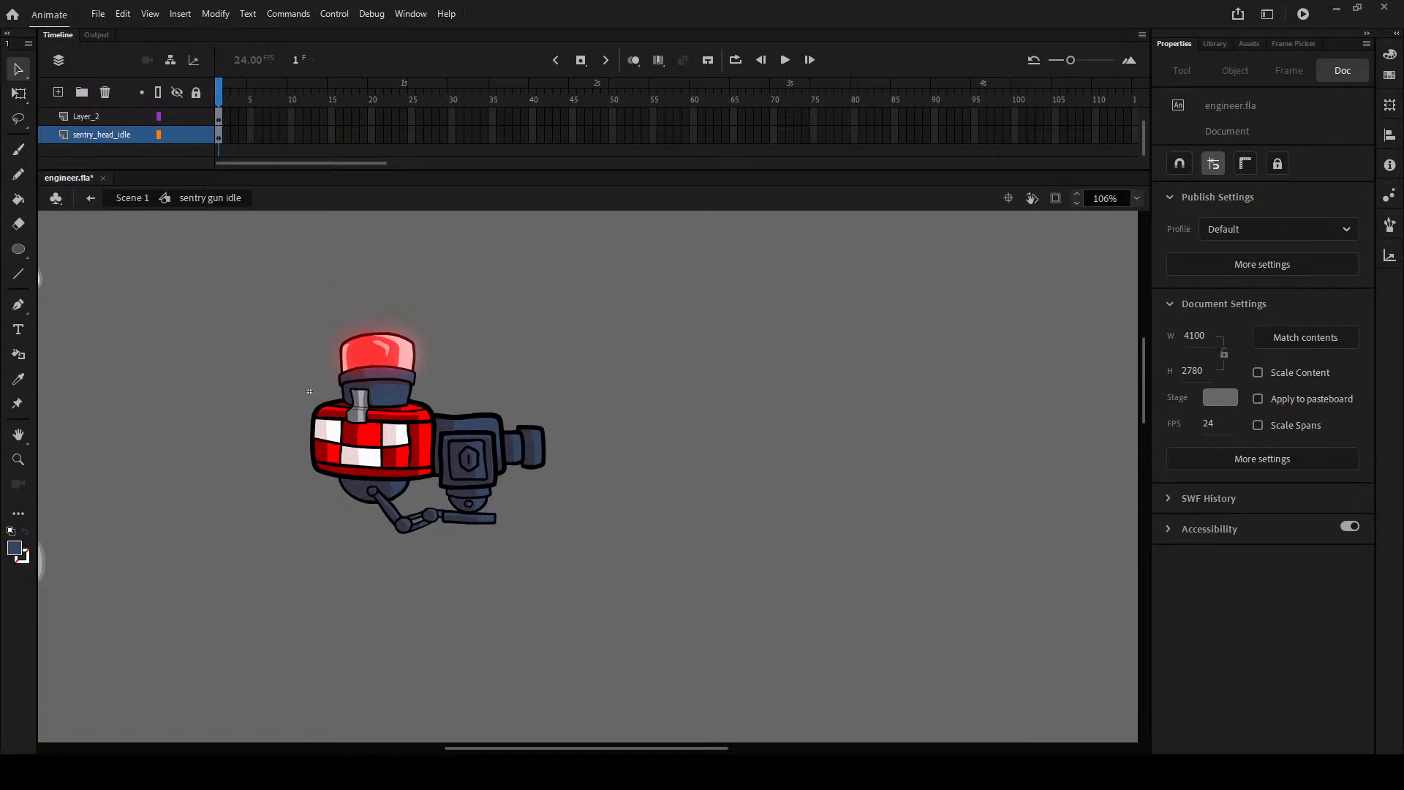
- Bend the upper side edges of the mount's collar inward beneath the square housing
scroll(310, 391, "up", 5)
left_click(705, 464)
scroll(762, 479, "up", 5)
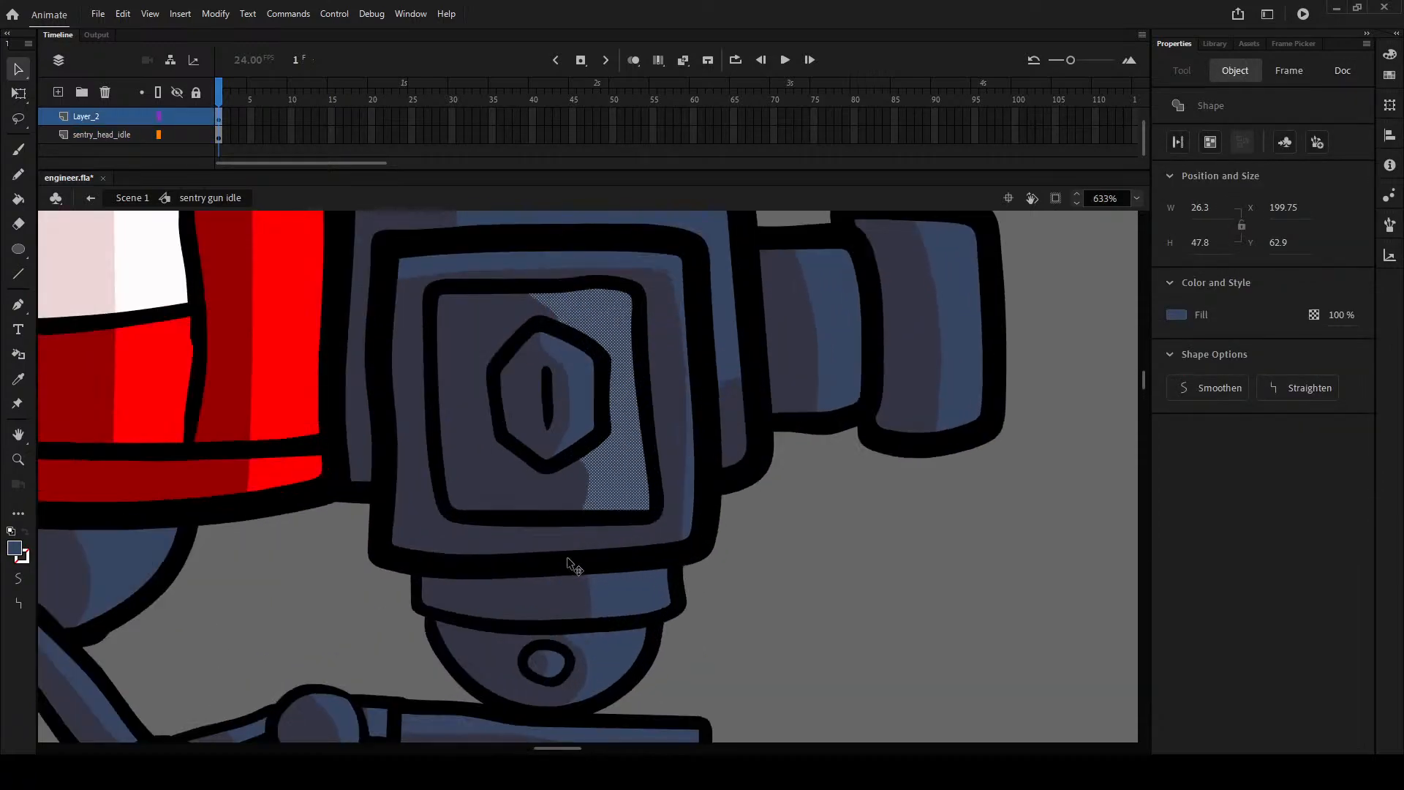
scroll(569, 558, "up", 4)
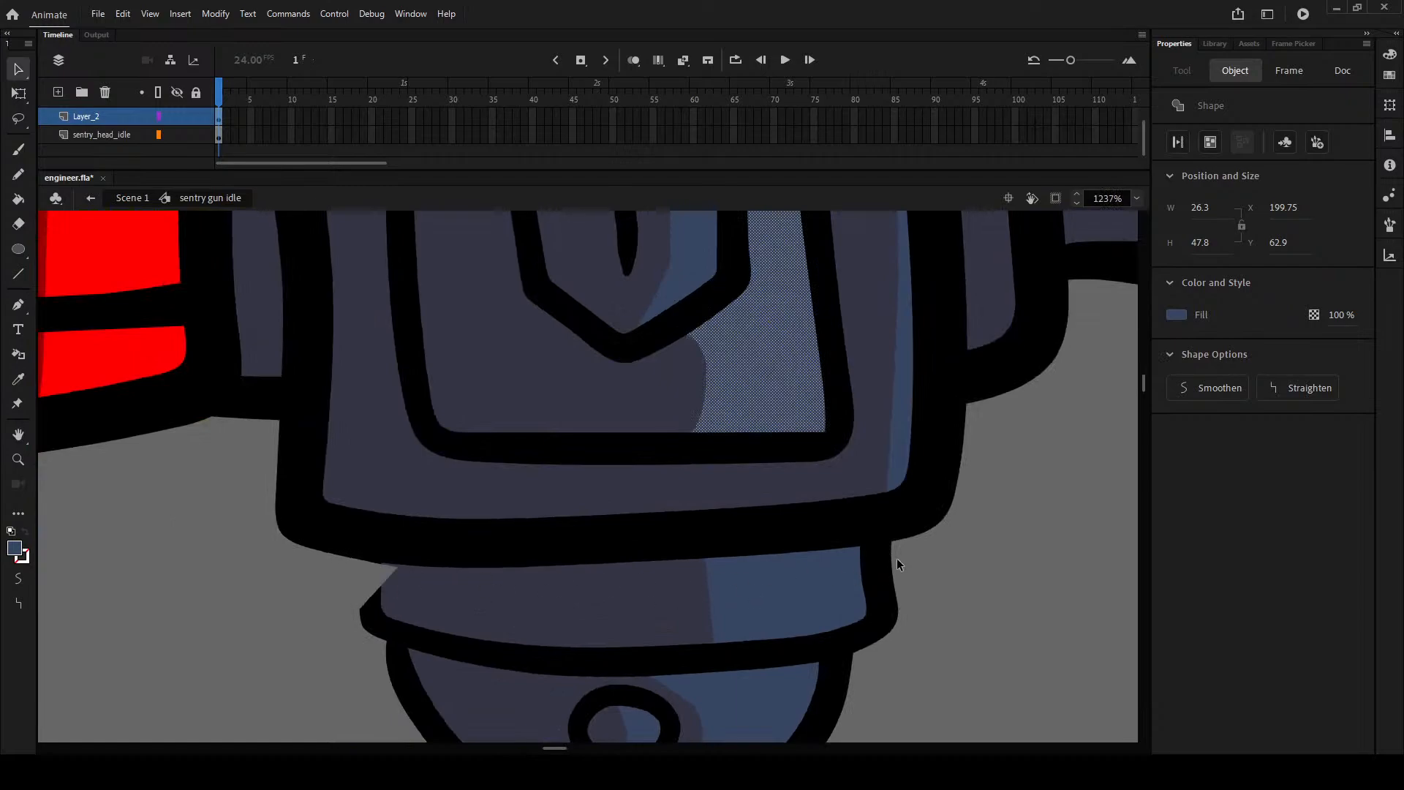
left_click_drag(829, 544, 831, 565)
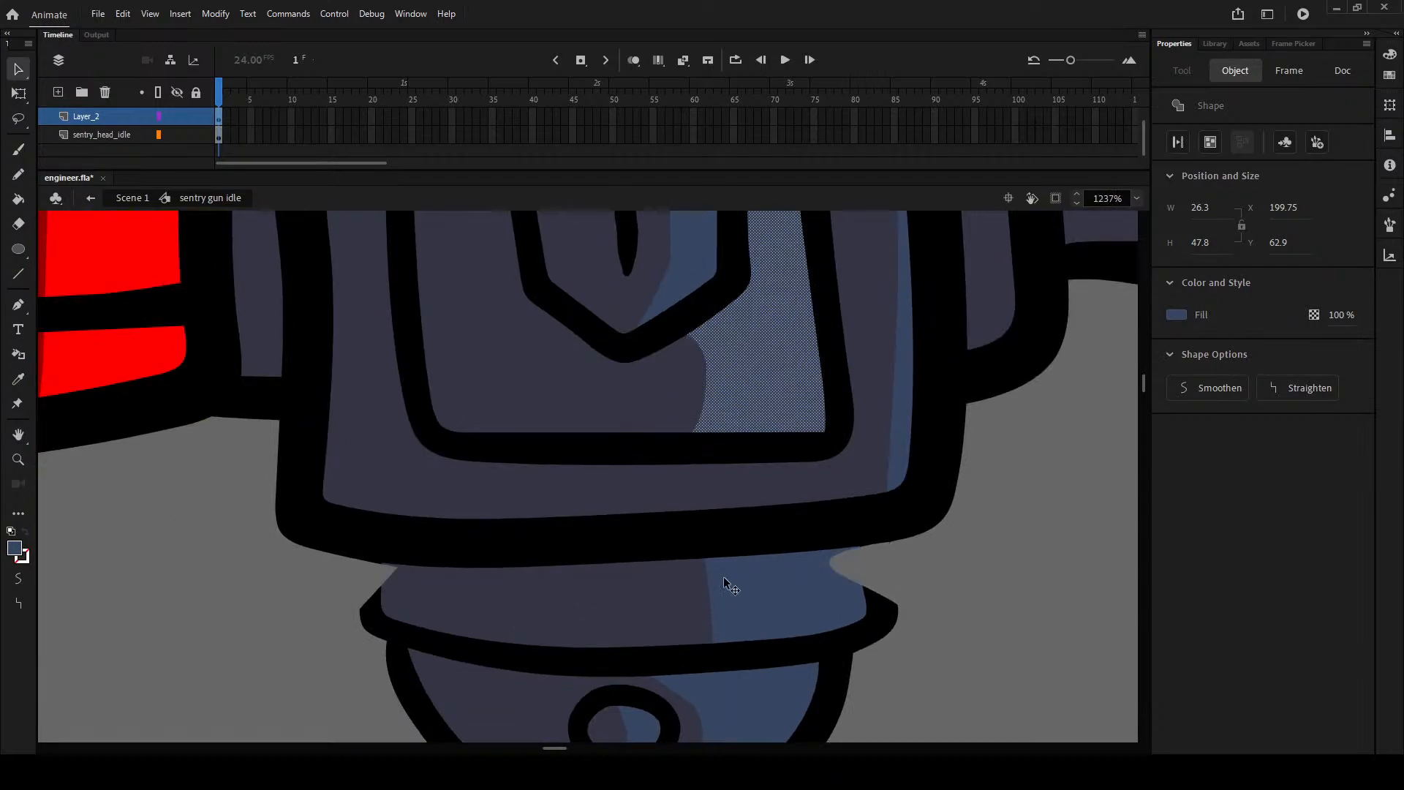
- Move all shapes of the square housing, including its hexagon and slot, from Layer_2 to a new layer above it in the same place
left_click(391, 431)
left_click(288, 423, "shift")
left_click(441, 411, "shift")
left_click(467, 388, "shift")
left_click(702, 355, "shift")
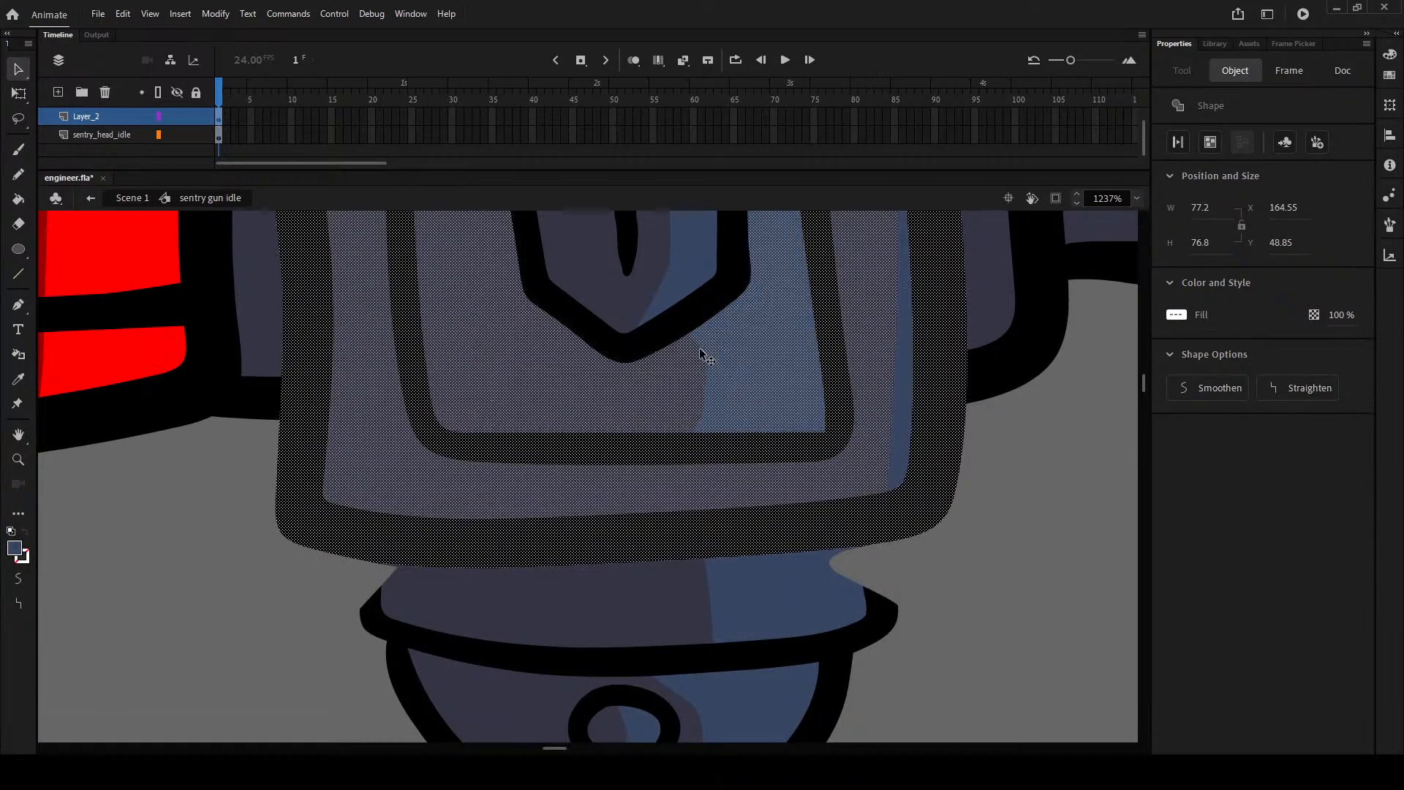
left_click(674, 286, "shift")
left_click(604, 290, "shift")
scroll(665, 516, "up", 3)
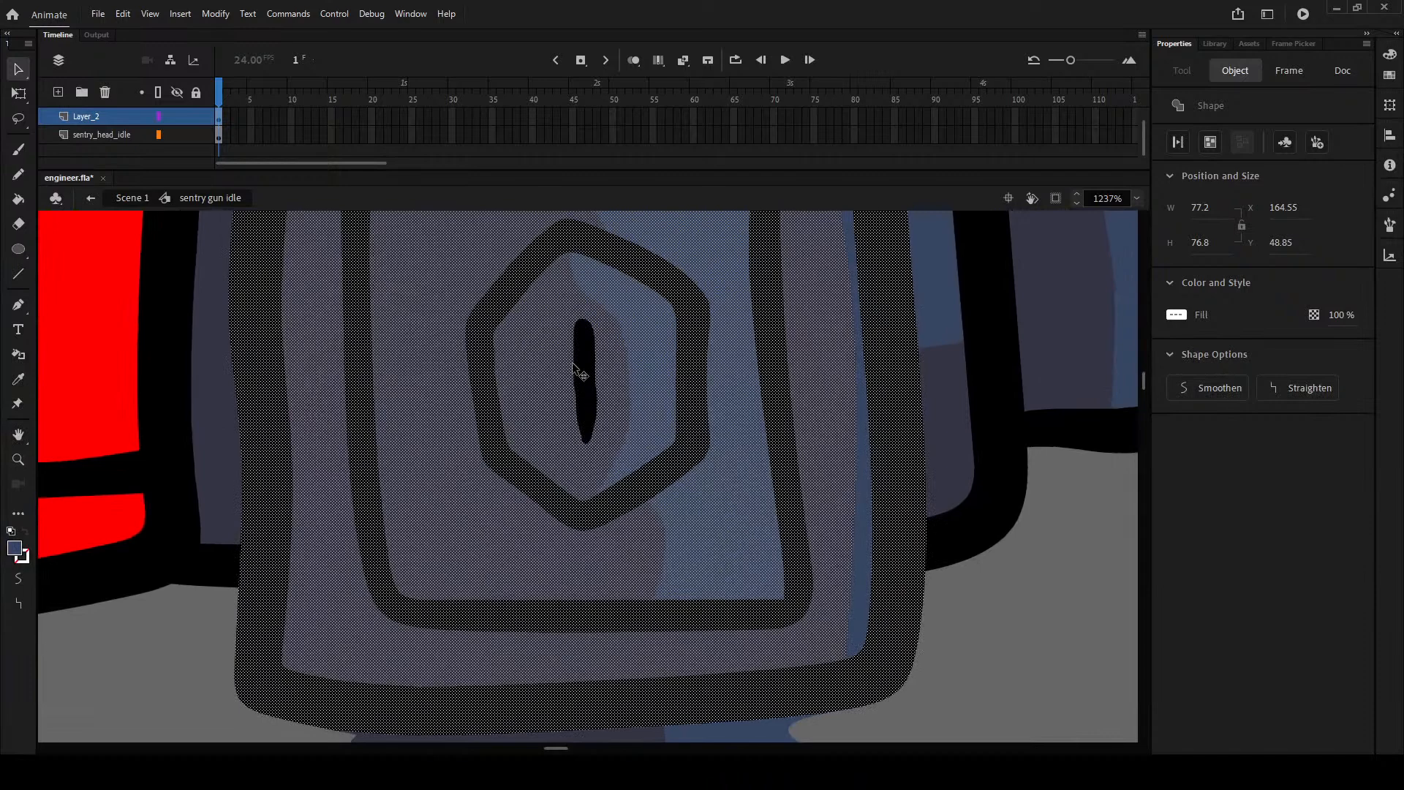
left_click(574, 374, "shift")
left_click(600, 376, "shift")
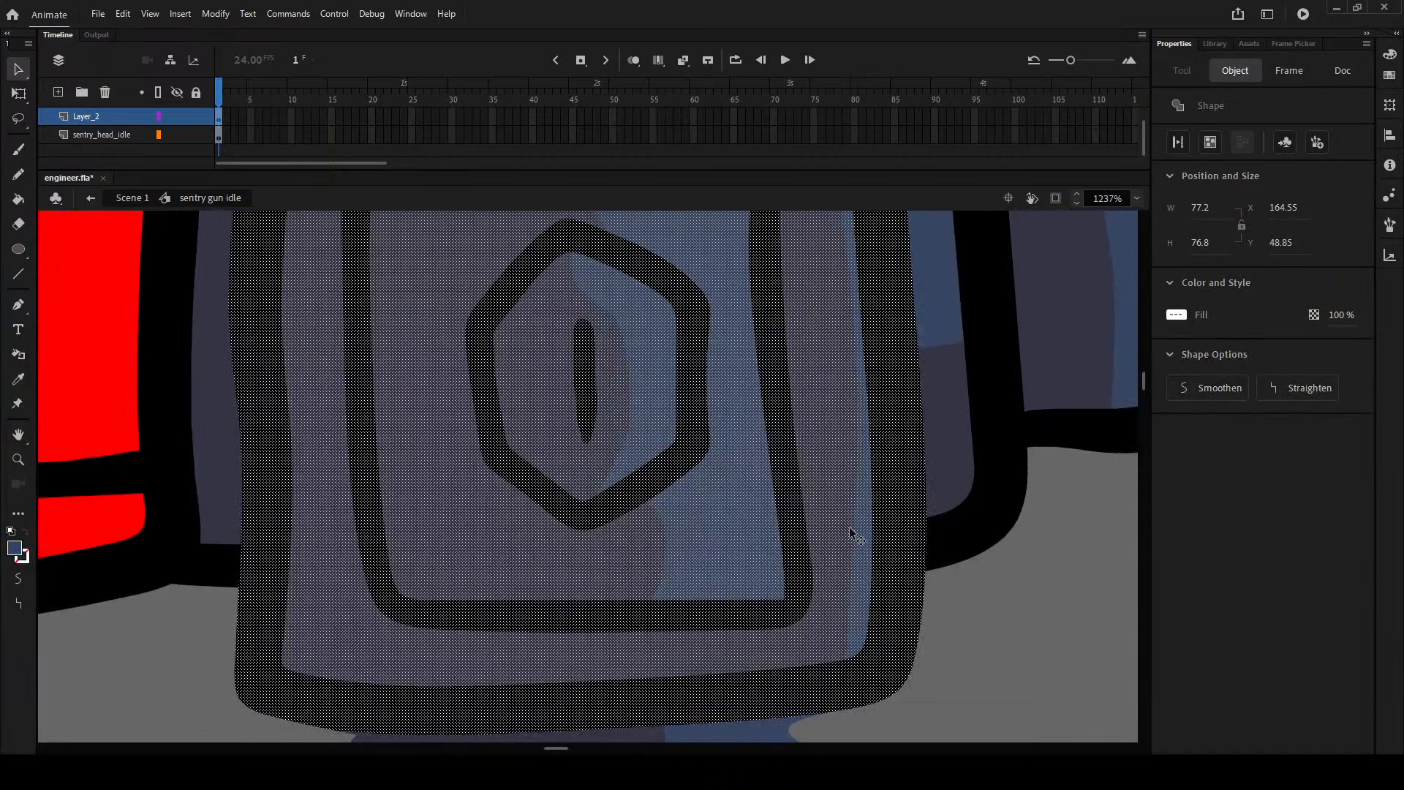
scroll(856, 532, "down", 3)
left_click(730, 498, "shift")
left_click(731, 497, "shift")
left_click_drag(692, 594, 704, 525)
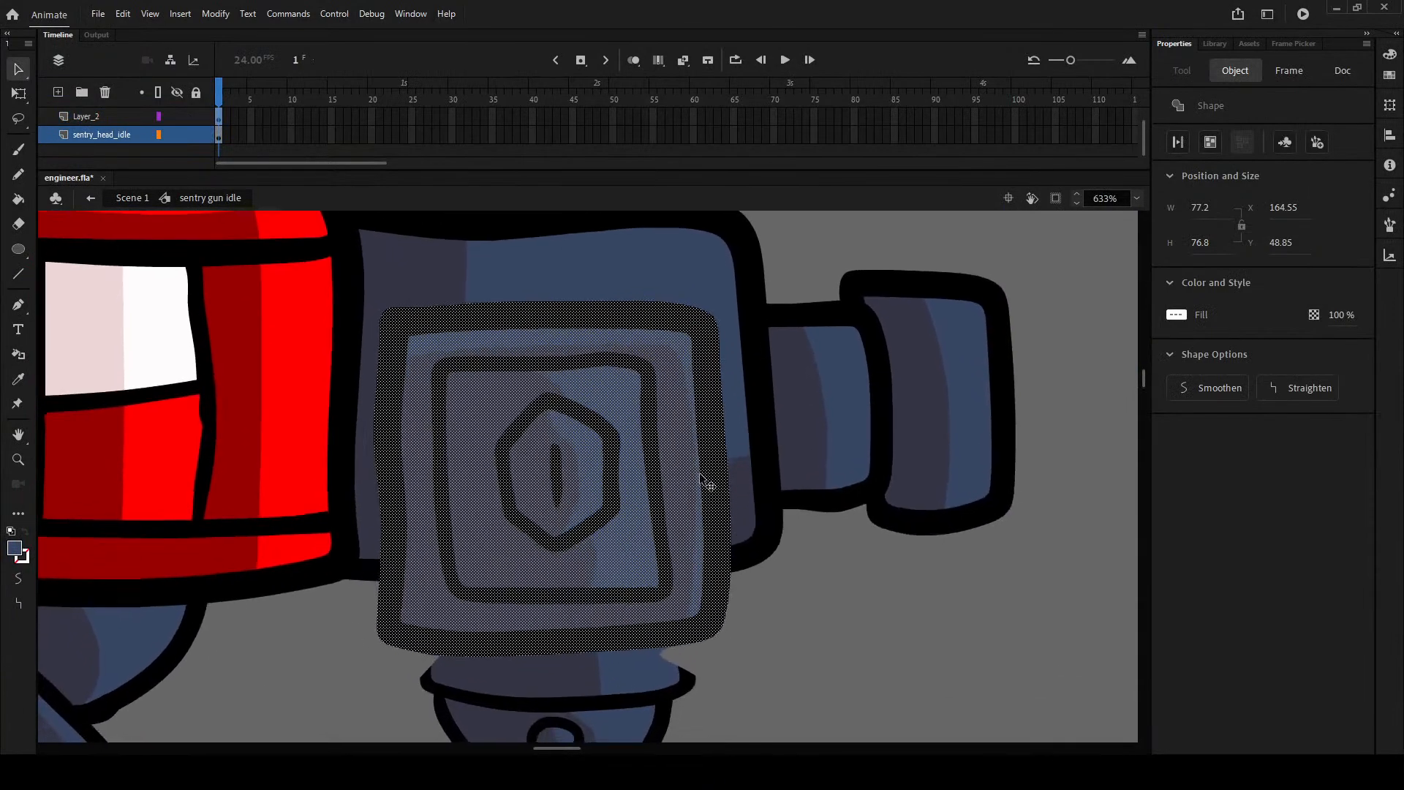
key("ctrl+x")
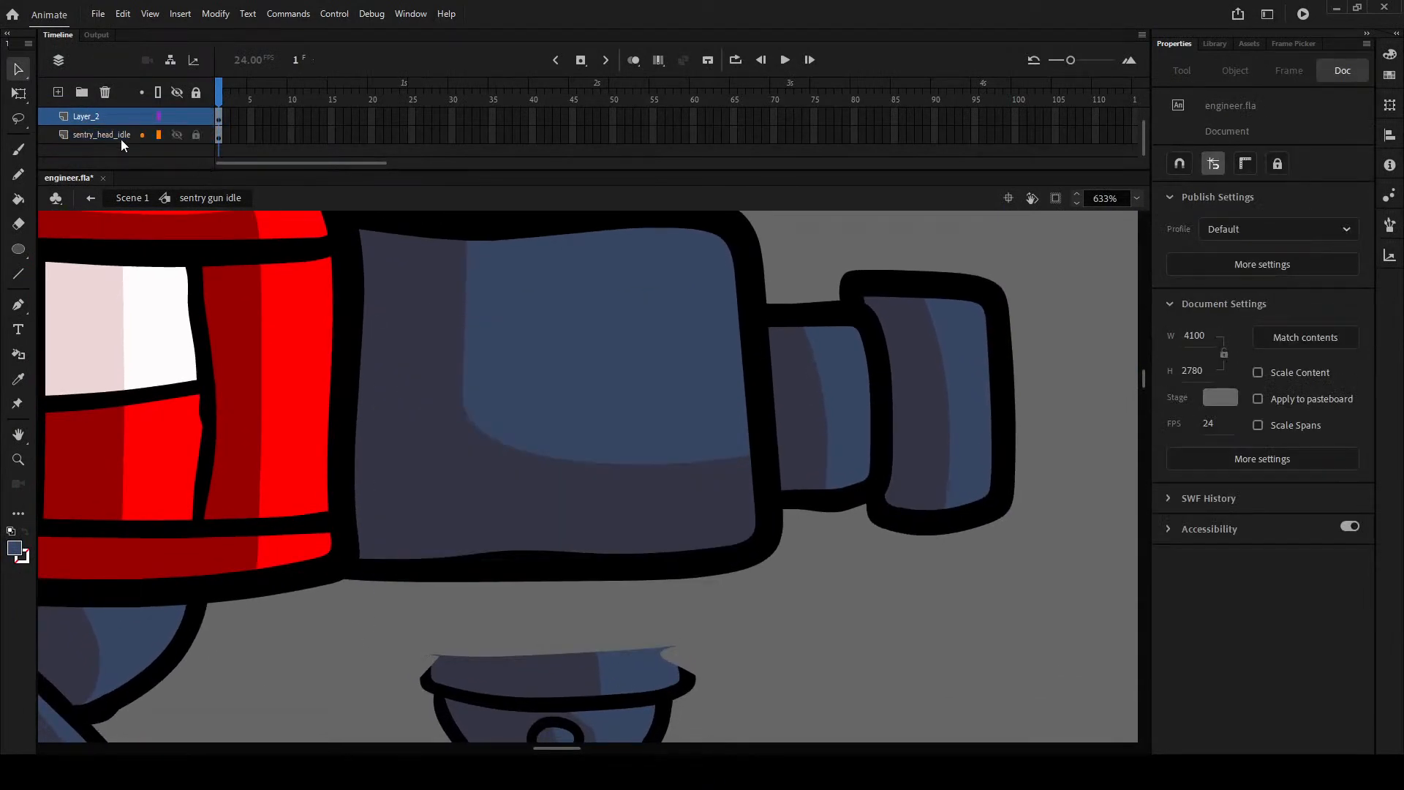
left_click(62, 95)
key("ctrl+shift+v")
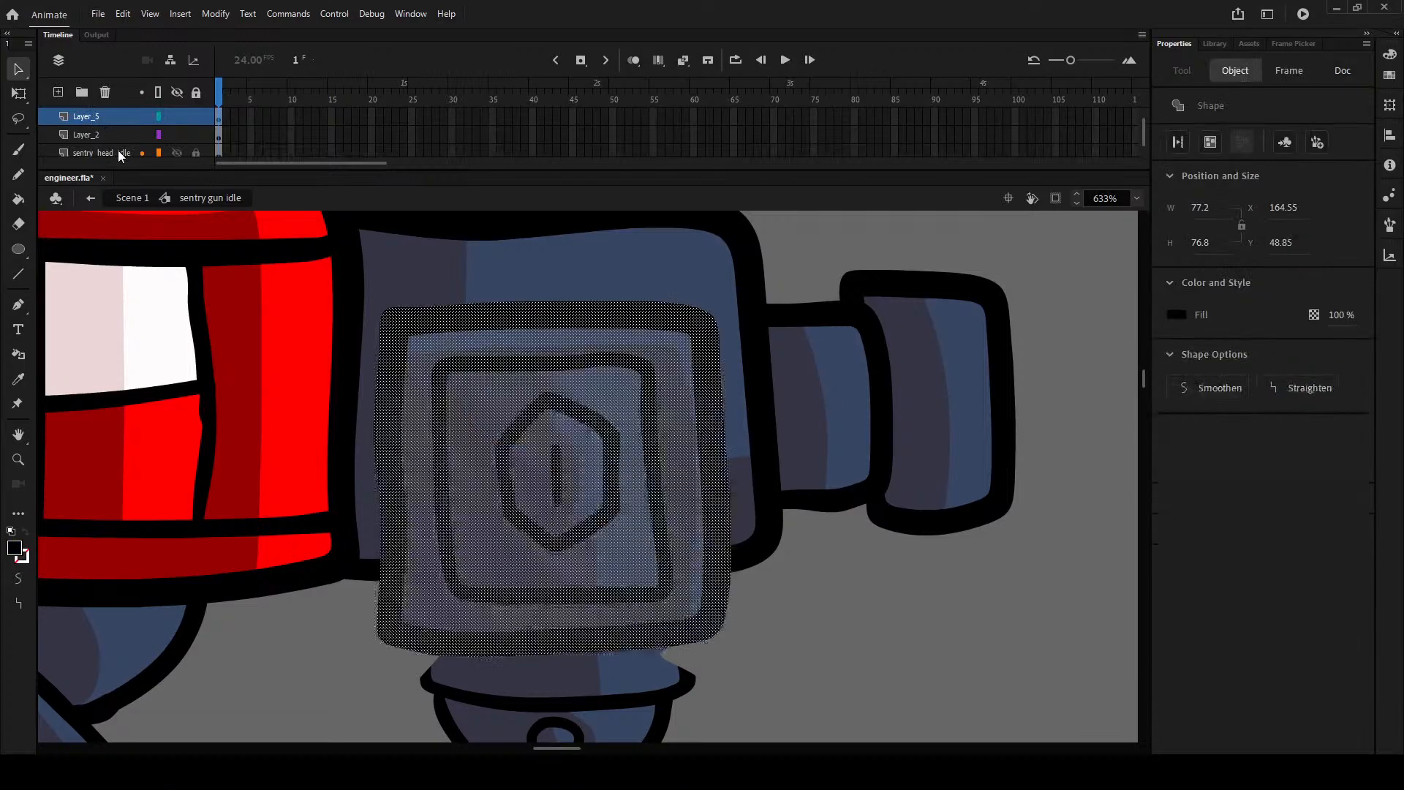
left_click(739, 627)
scroll(739, 630, "up", 3)
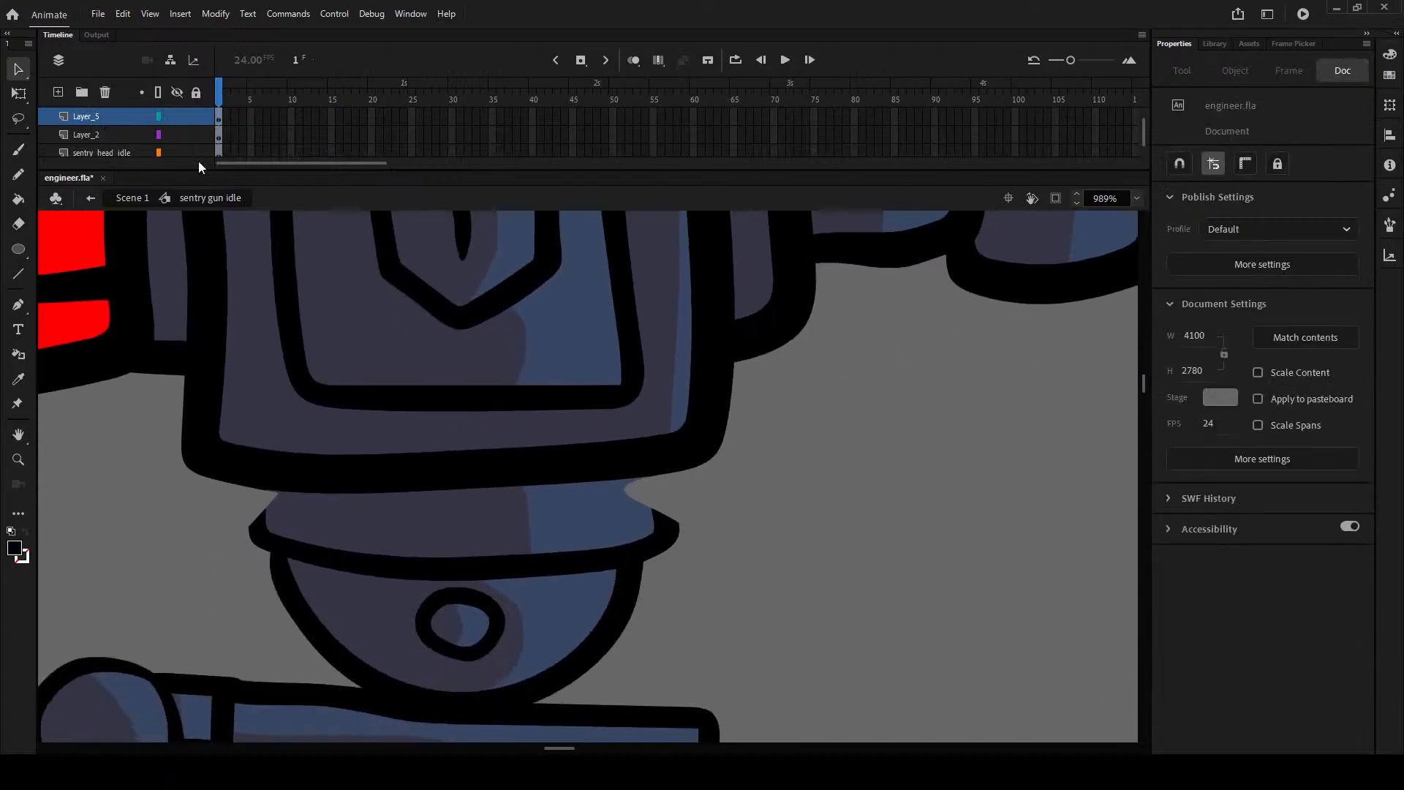
- Copy the square housing's shapes from Layer_5 and delete that layer from the sentry gun symbol
left_click(95, 138)
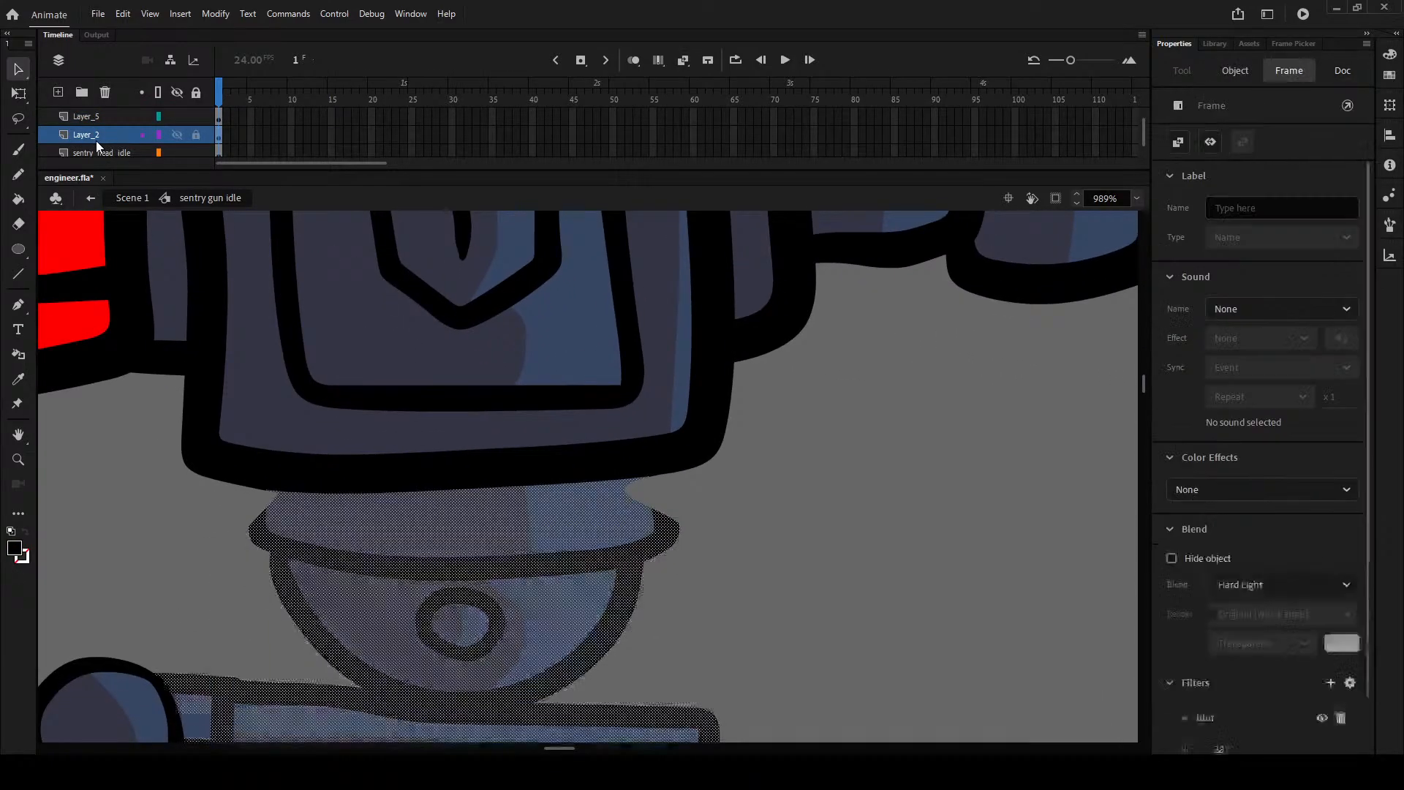
left_click(24, 66)
left_click(383, 332)
left_click_drag(437, 418, 490, 529)
scroll(493, 506, "down", 4)
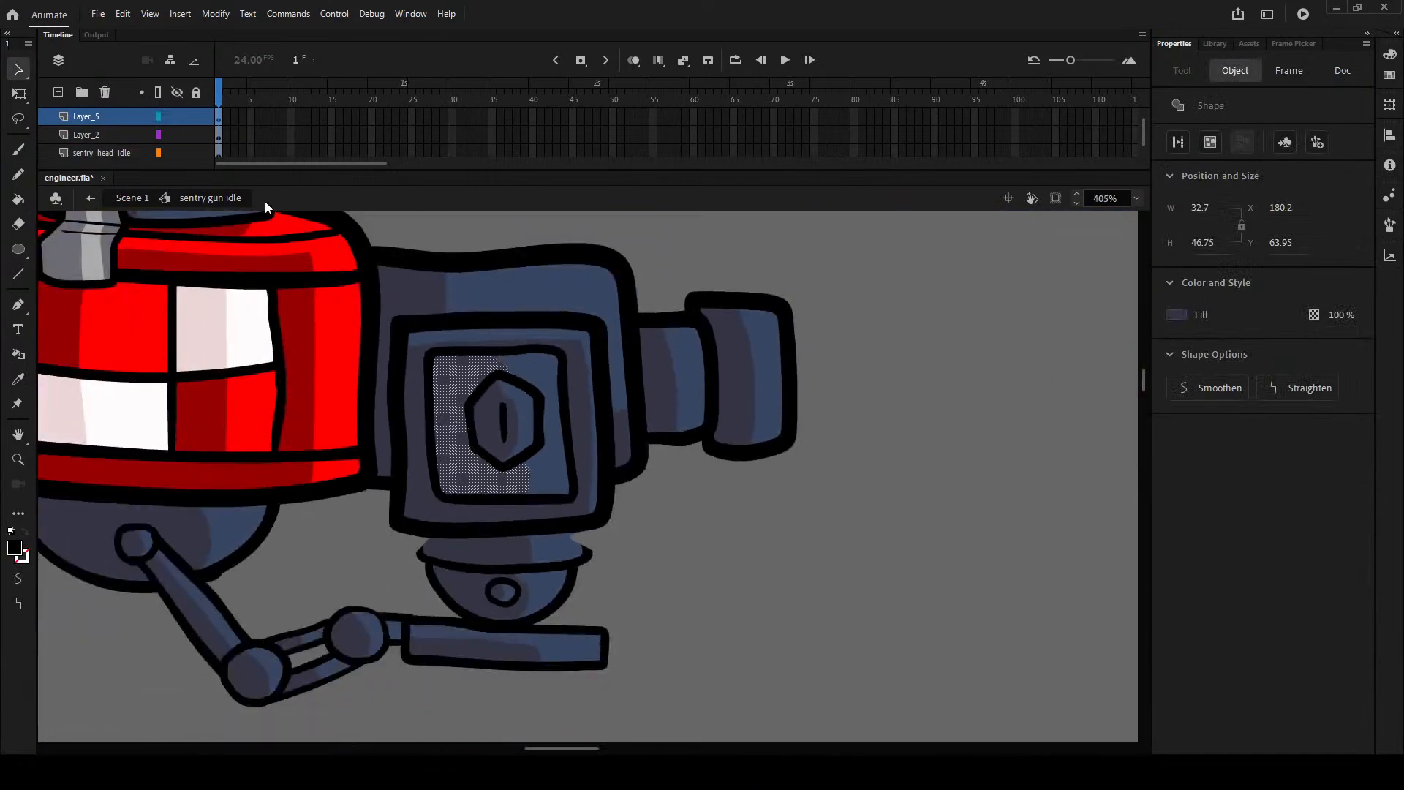
left_click(79, 117)
scroll(100, 118, "down", 1)
left_click(100, 117)
scroll(129, 153, "up", 2)
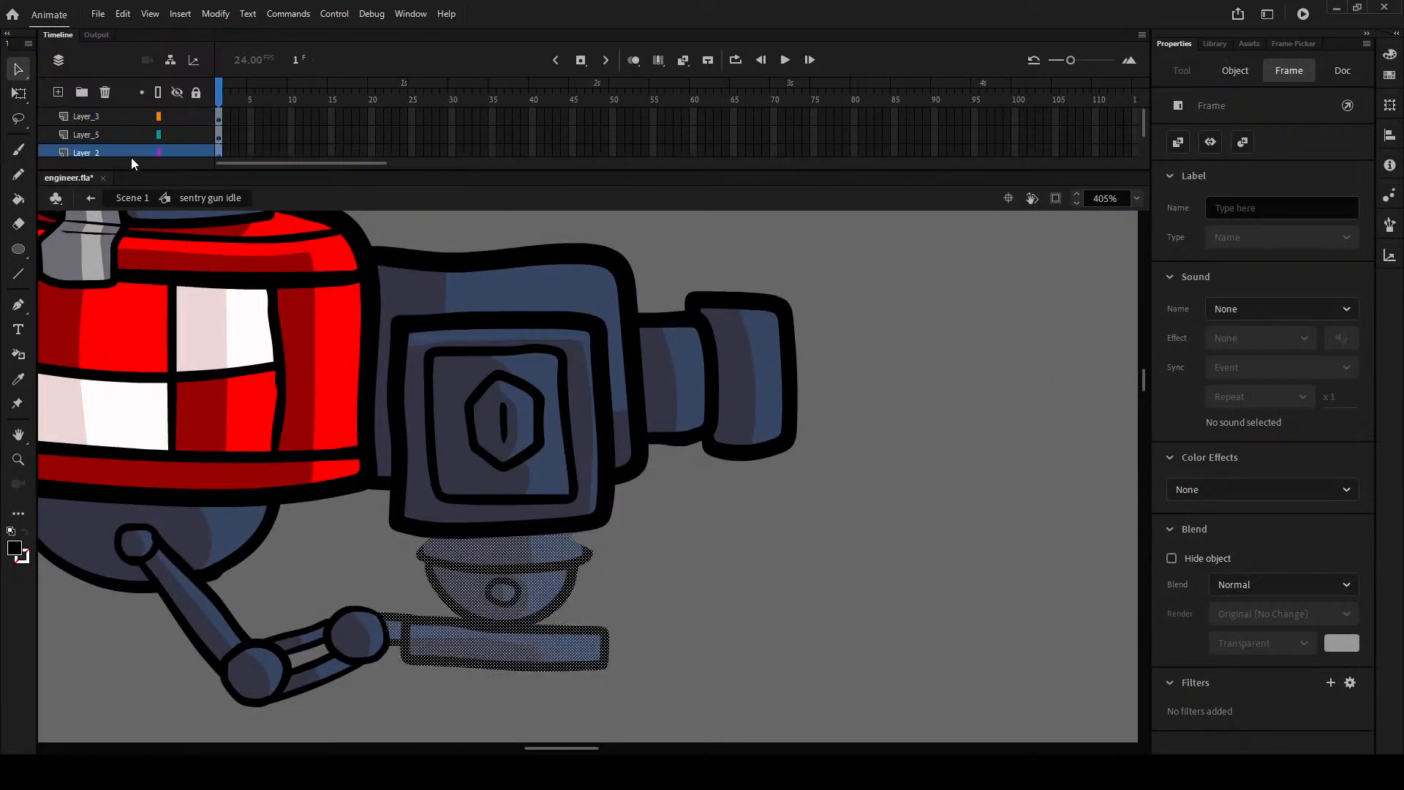
scroll(142, 145, "down", 2)
scroll(481, 511, "up", 5)
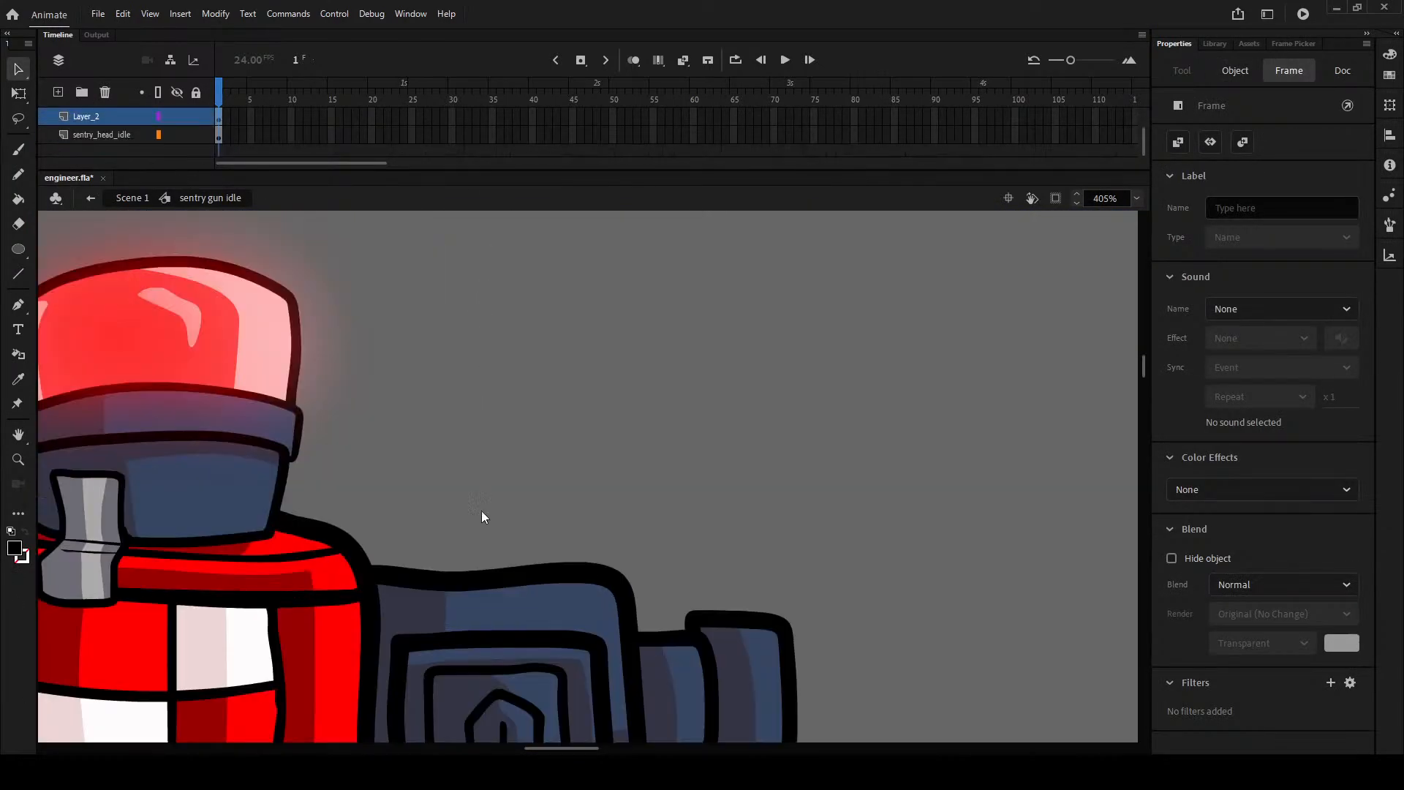
left_click(470, 648)
left_click(112, 116)
left_click(105, 93)
left_click_drag(492, 370, 515, 254)
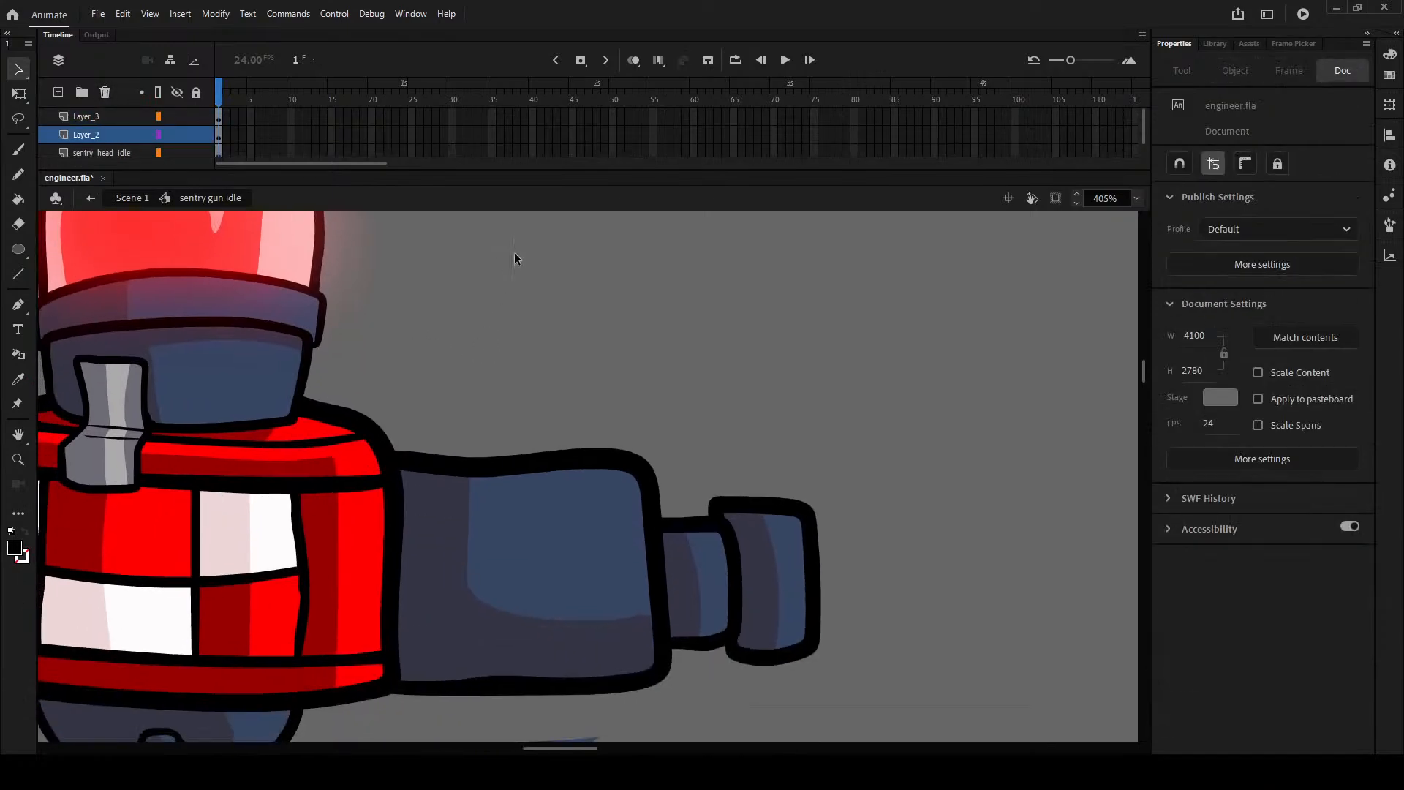
- Paste the square housing in place on a new layer above Layer_1 inside the sentry head symbol, and return to the sentry gun symbol
double_click(465, 471)
left_click(469, 475)
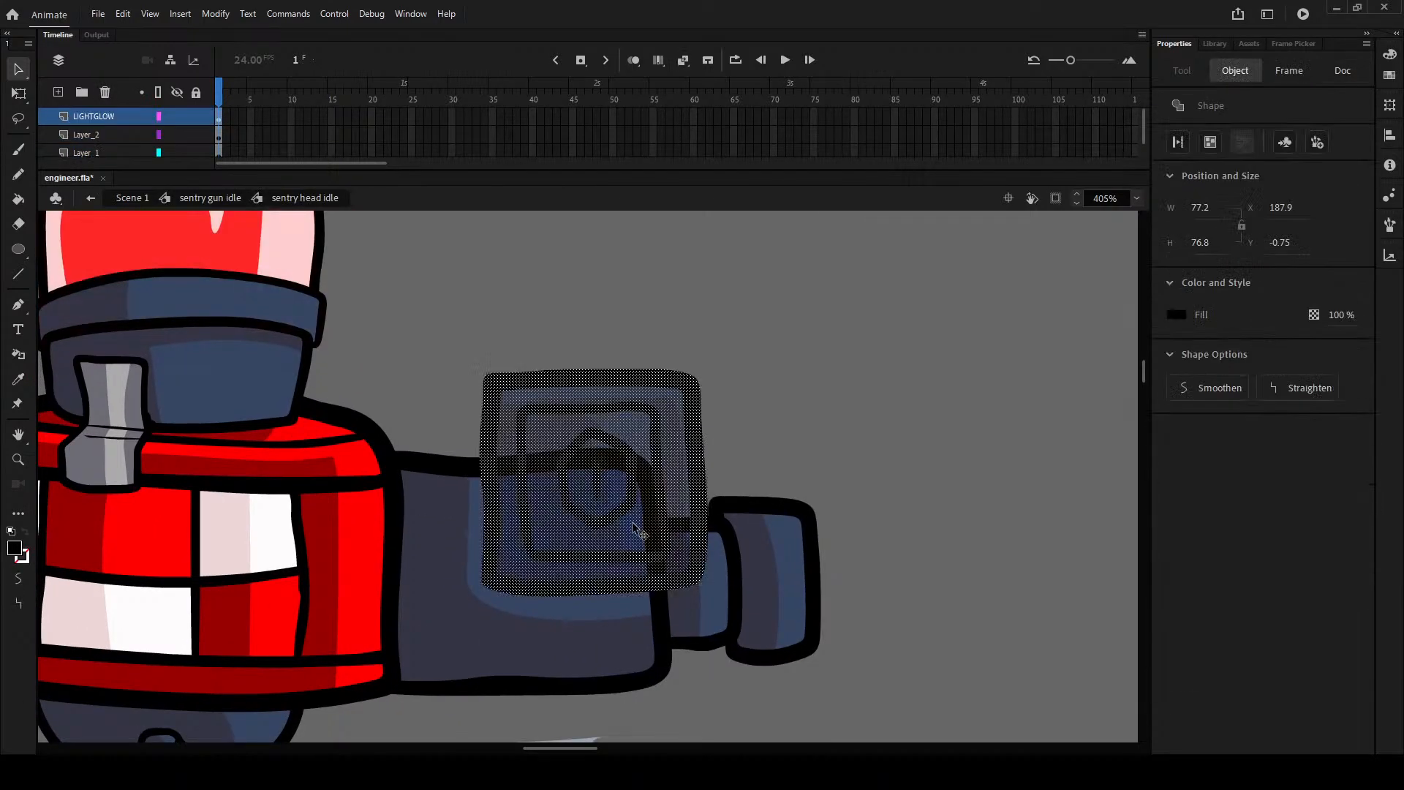
key("Delete")
left_click(109, 135)
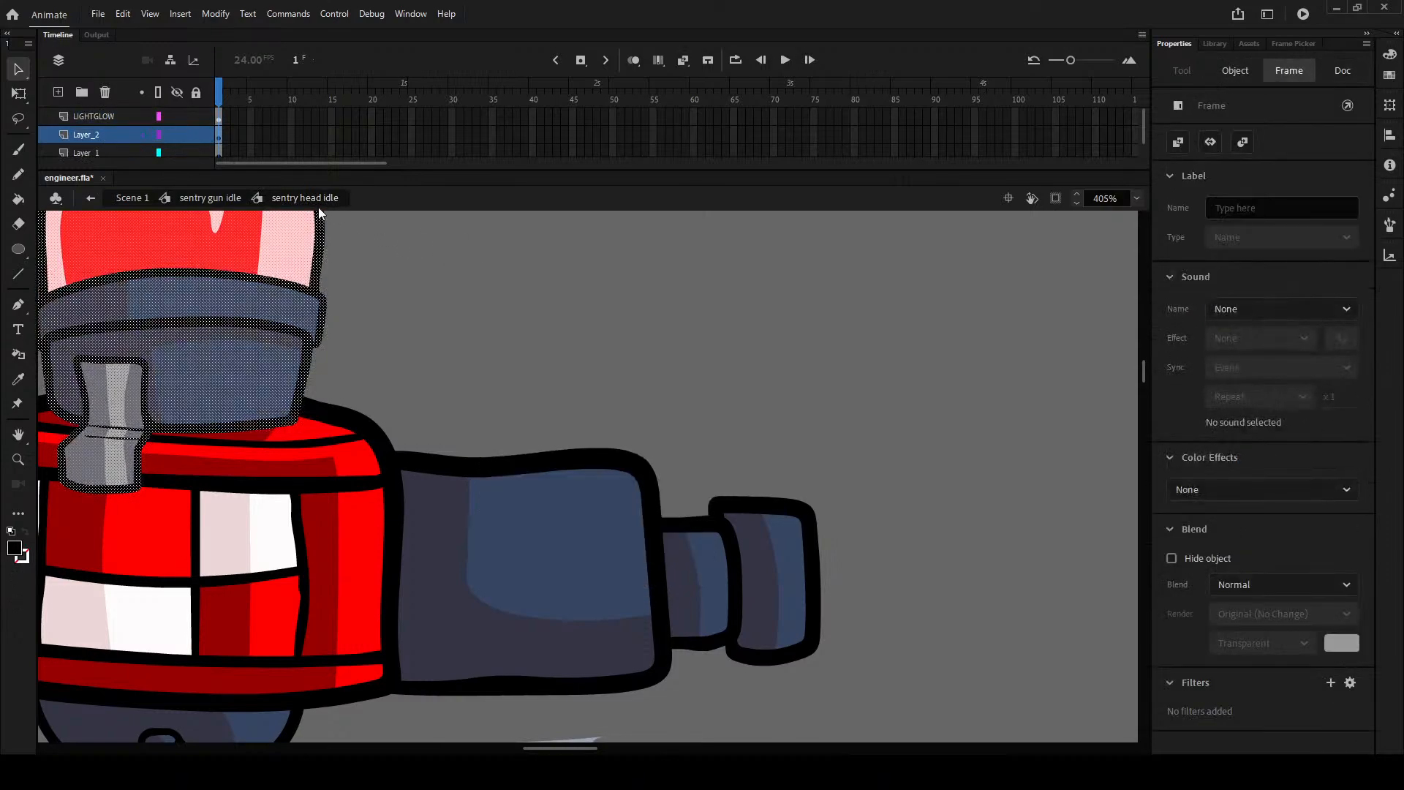
left_click(95, 152)
left_click(58, 93)
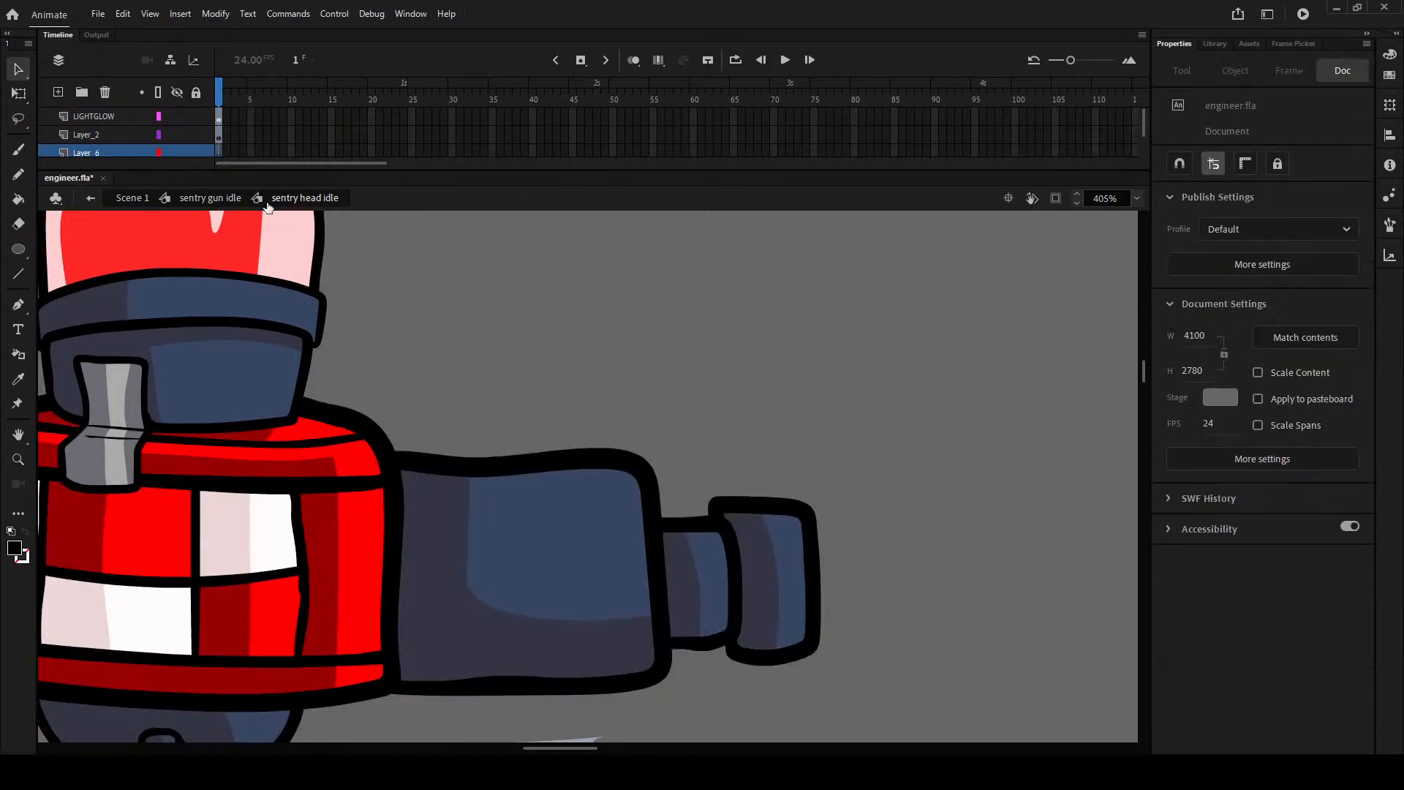
key("ctrl+shift+v")
double_click(593, 390)
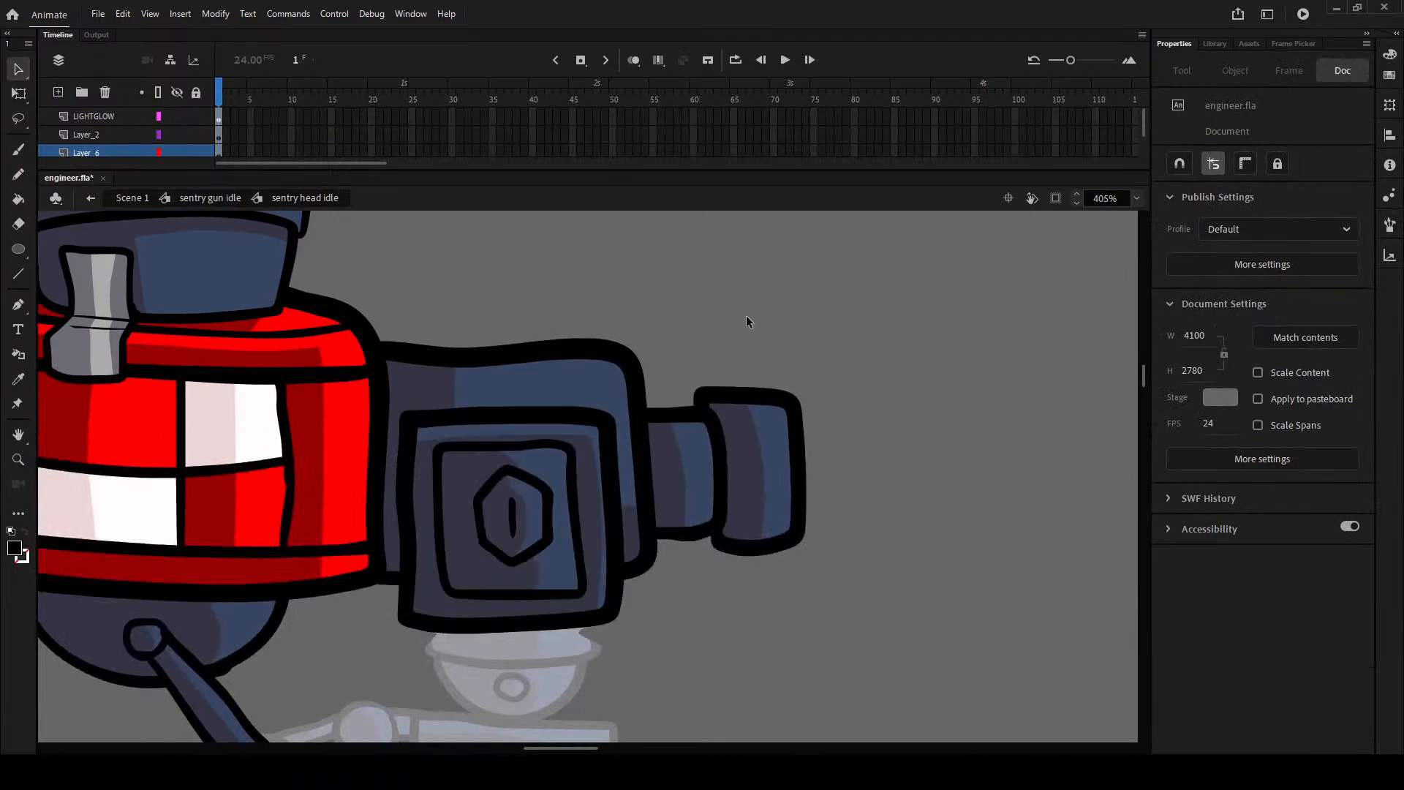
left_click(930, 342)
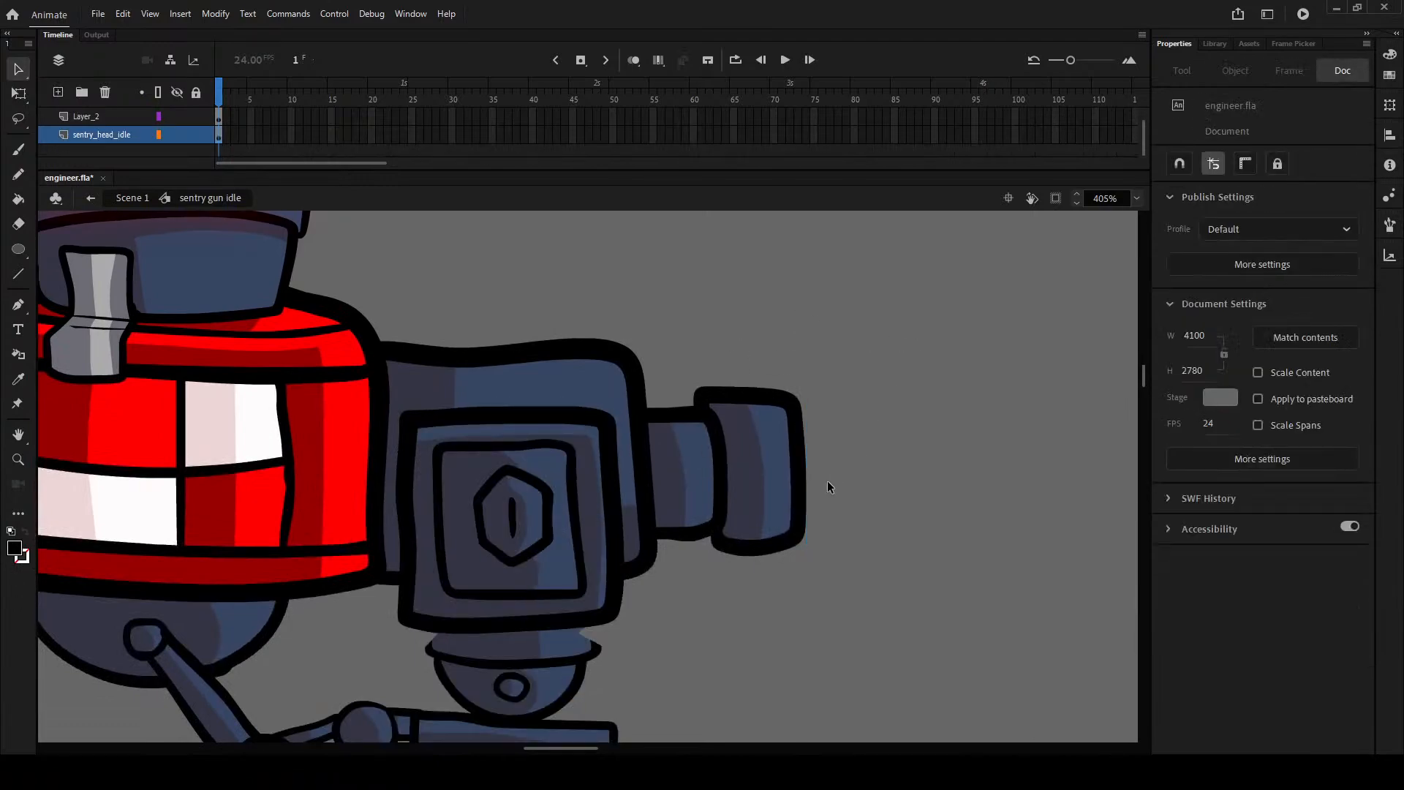
- Try rotating the sentry head symbol counterclockwise about the arm's upper joint under the red body
left_click(537, 550)
scroll(537, 550, "down", 3)
scroll(709, 558, "up", 3)
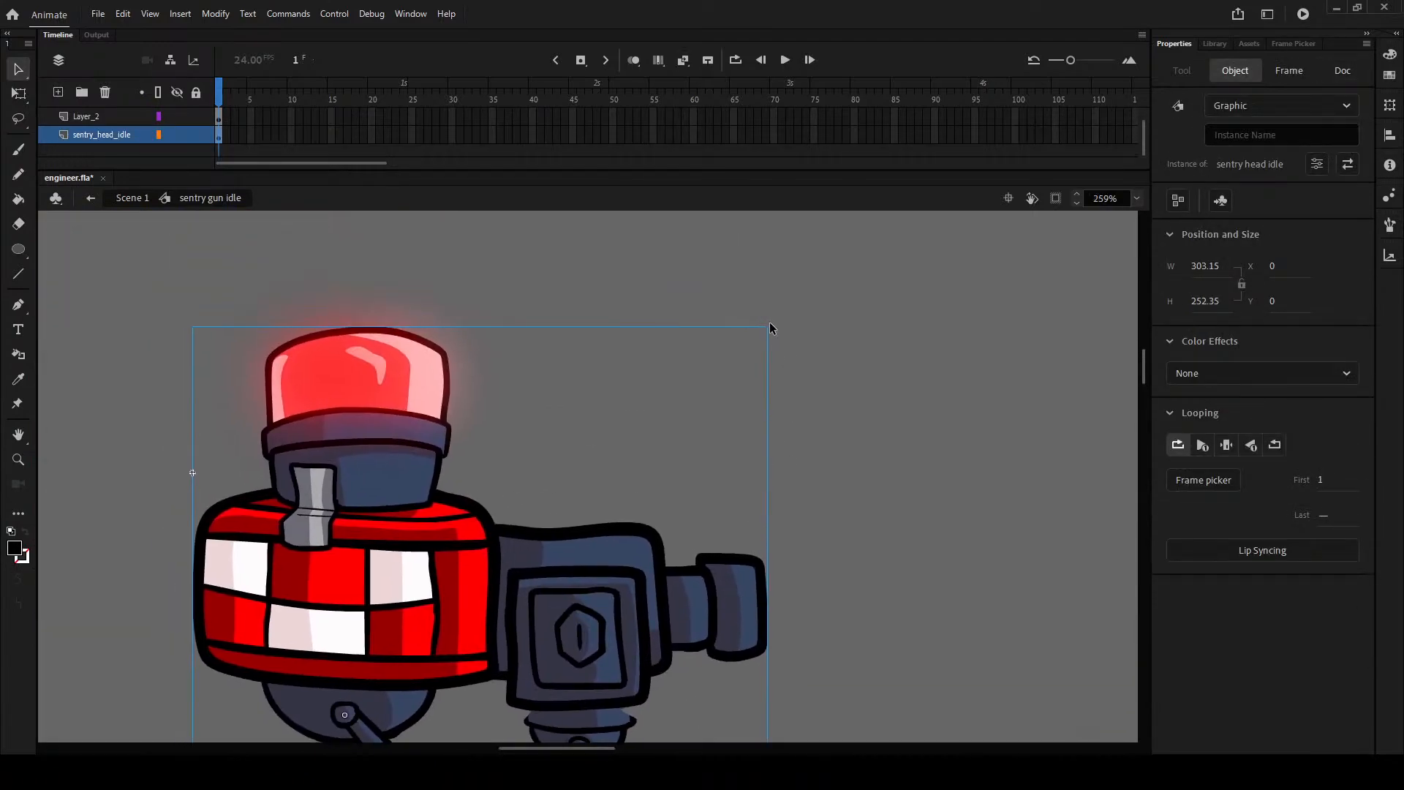
left_click(18, 93)
left_click_drag(774, 324, 621, 247)
left_click_drag(724, 563, 696, 445)
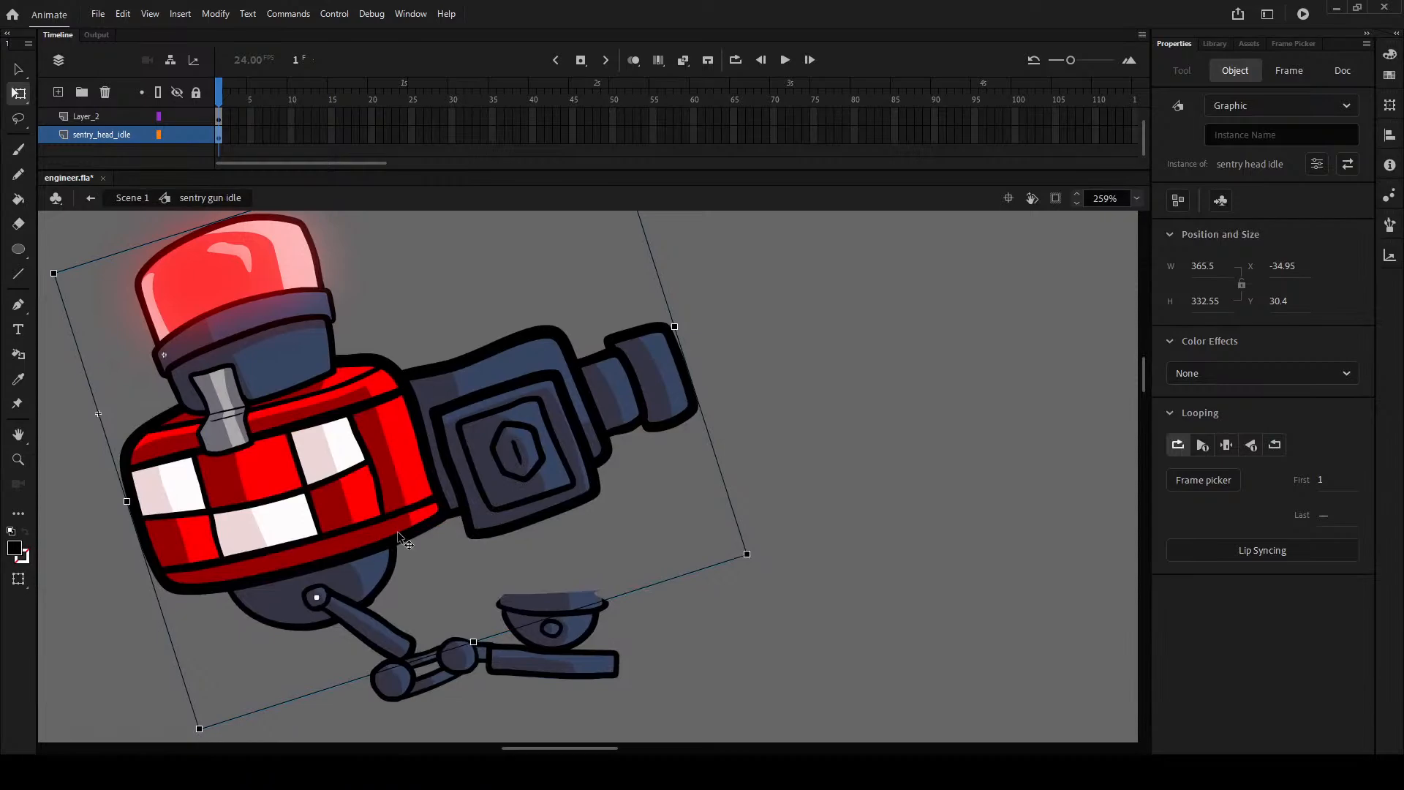
key("ctrl+shift+z")
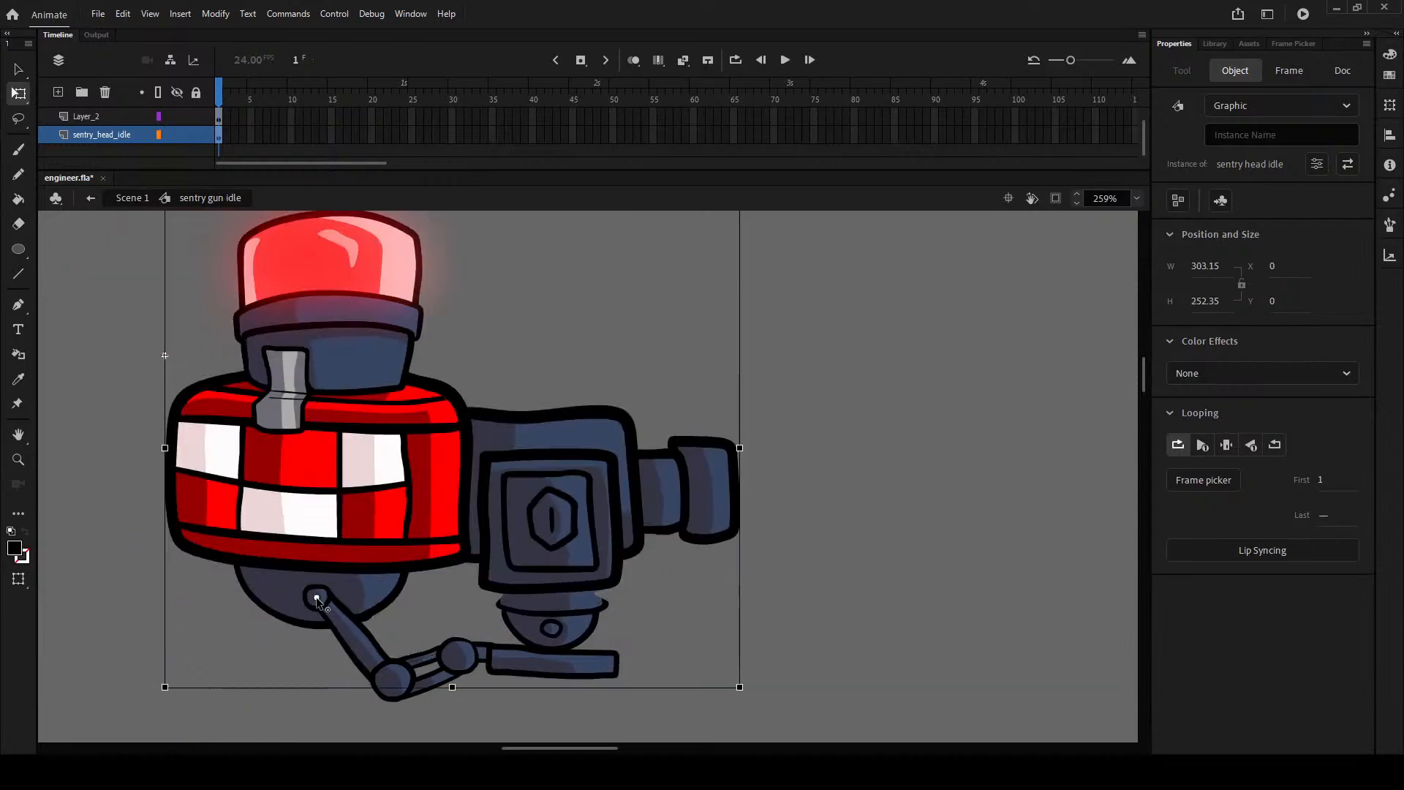
- Place the sentry head's transformation point on the arm's elbow joint and test the head's rotation about it
scroll(808, 740, "down", 3)
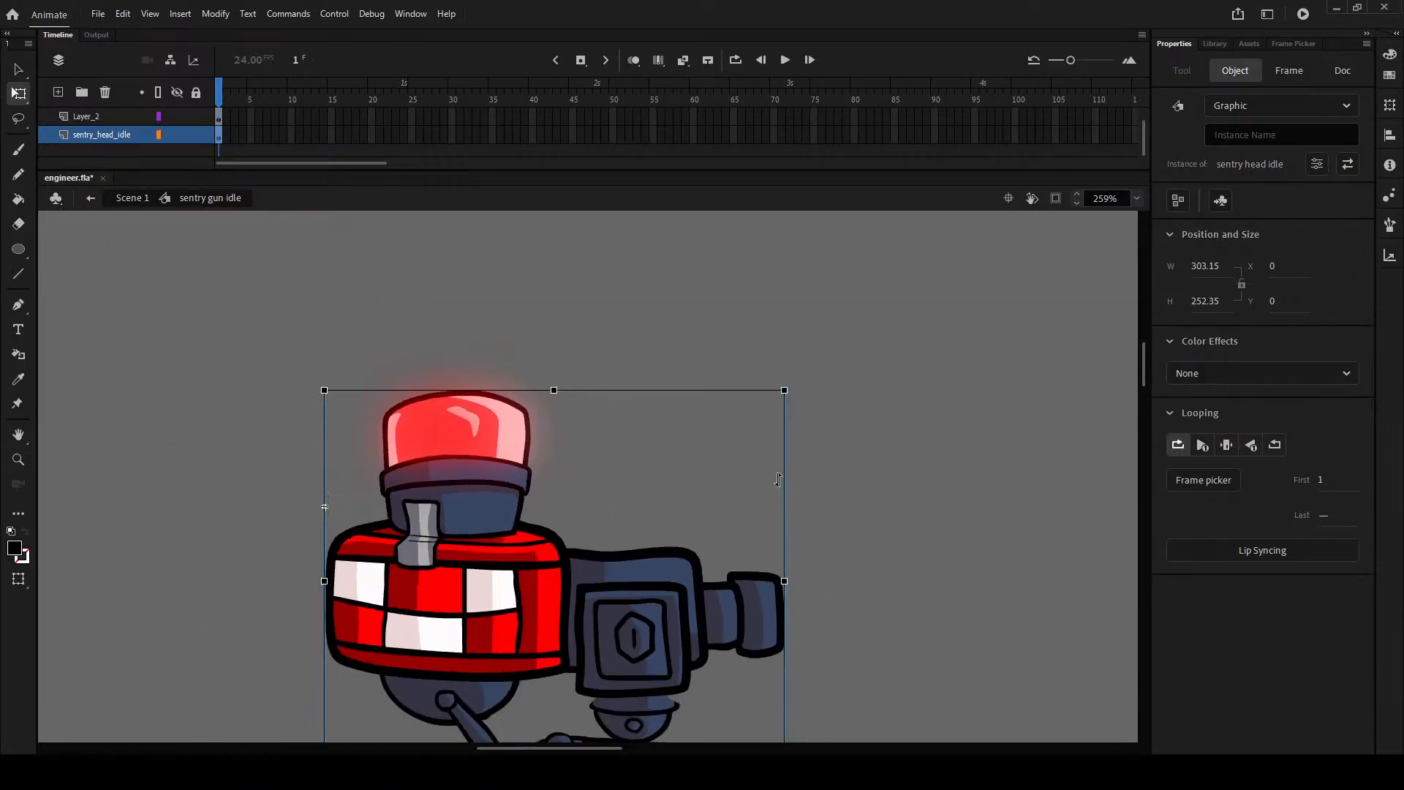
left_click_drag(796, 411, 414, 615)
key("ctrl+z")
left_click_drag(798, 411, 782, 445)
key("ctrl+z")
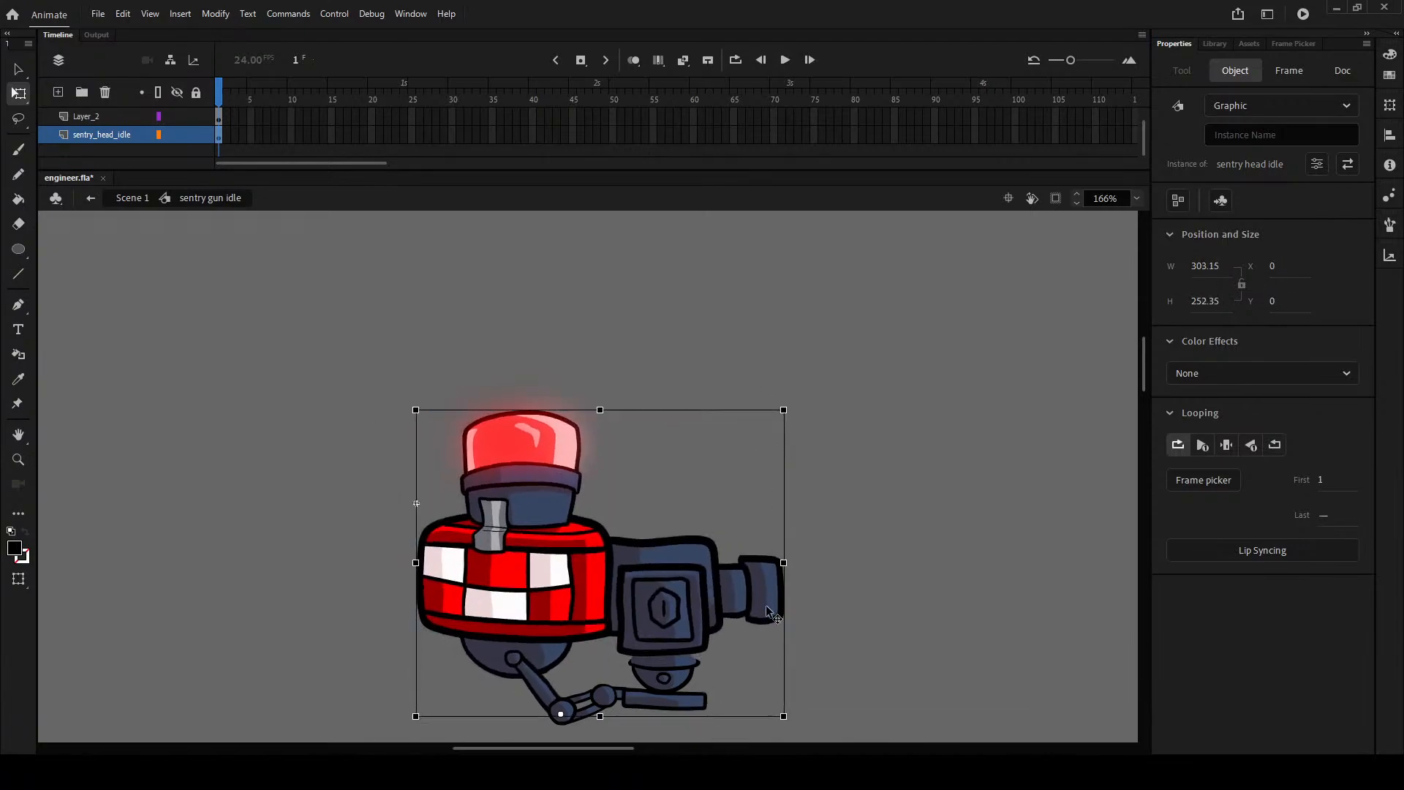
- Move Layer_2, which holds the lower mount, beneath the sentry_head_idle layer
scroll(766, 672, "up", 4)
left_click(468, 640)
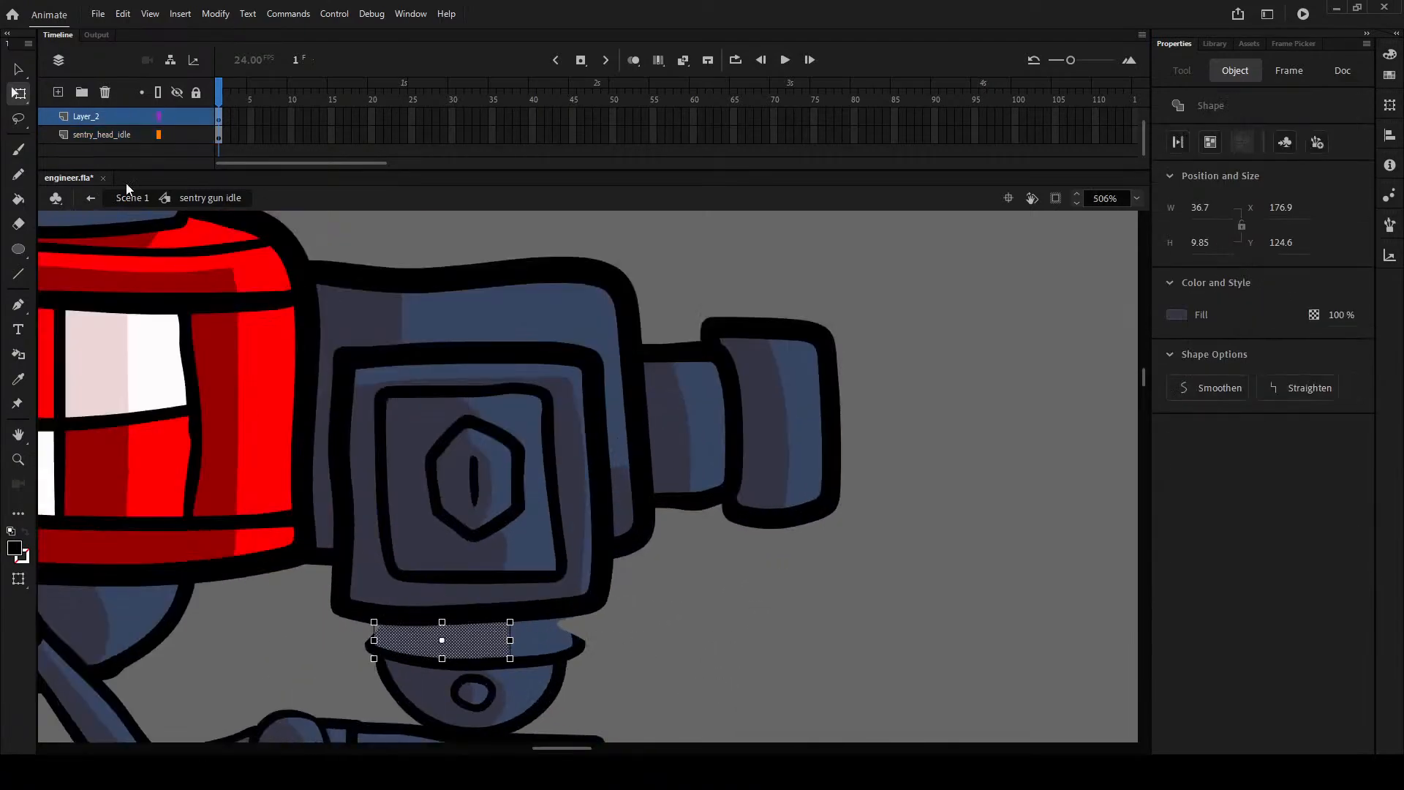
left_click_drag(89, 120, 101, 145)
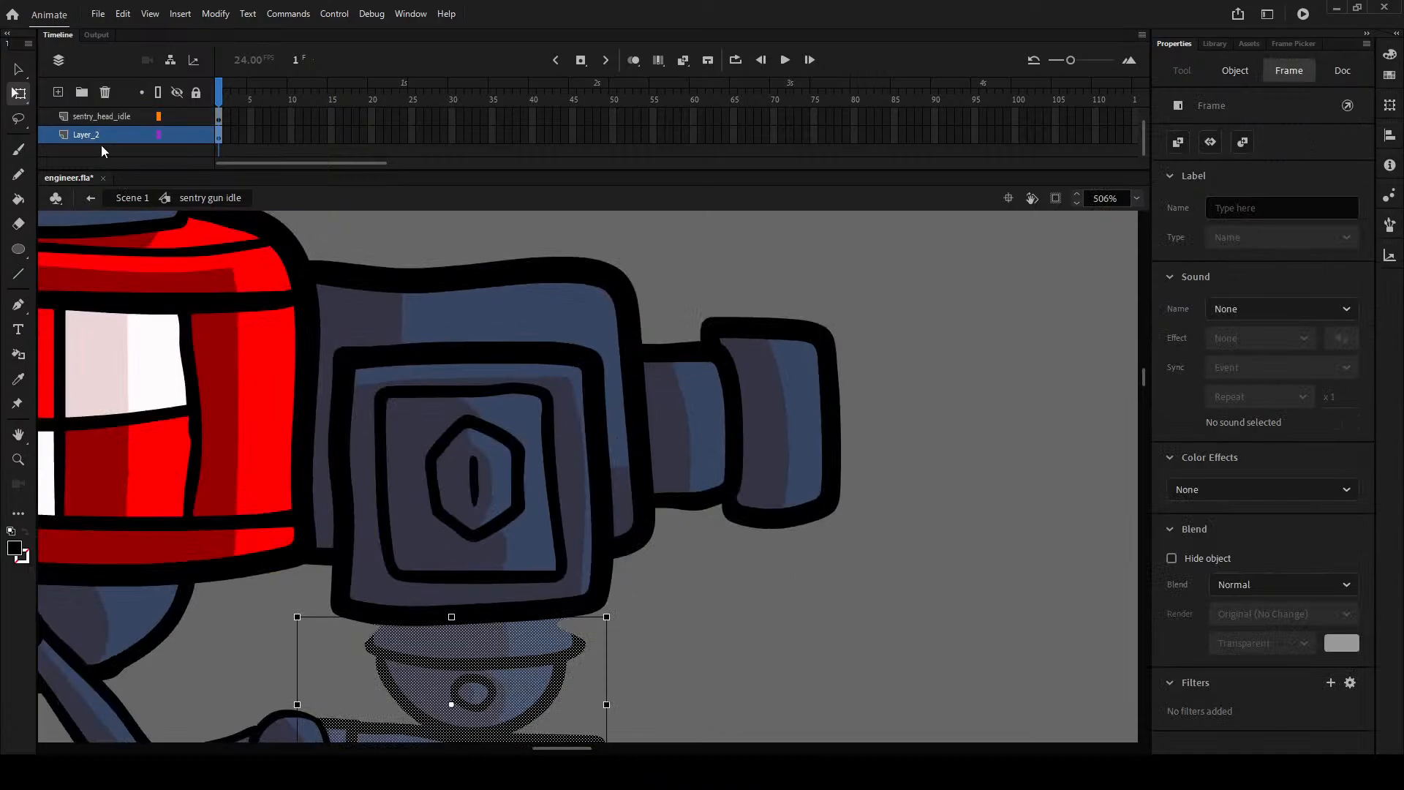
left_click_drag(586, 565, 668, 388)
left_click(363, 572)
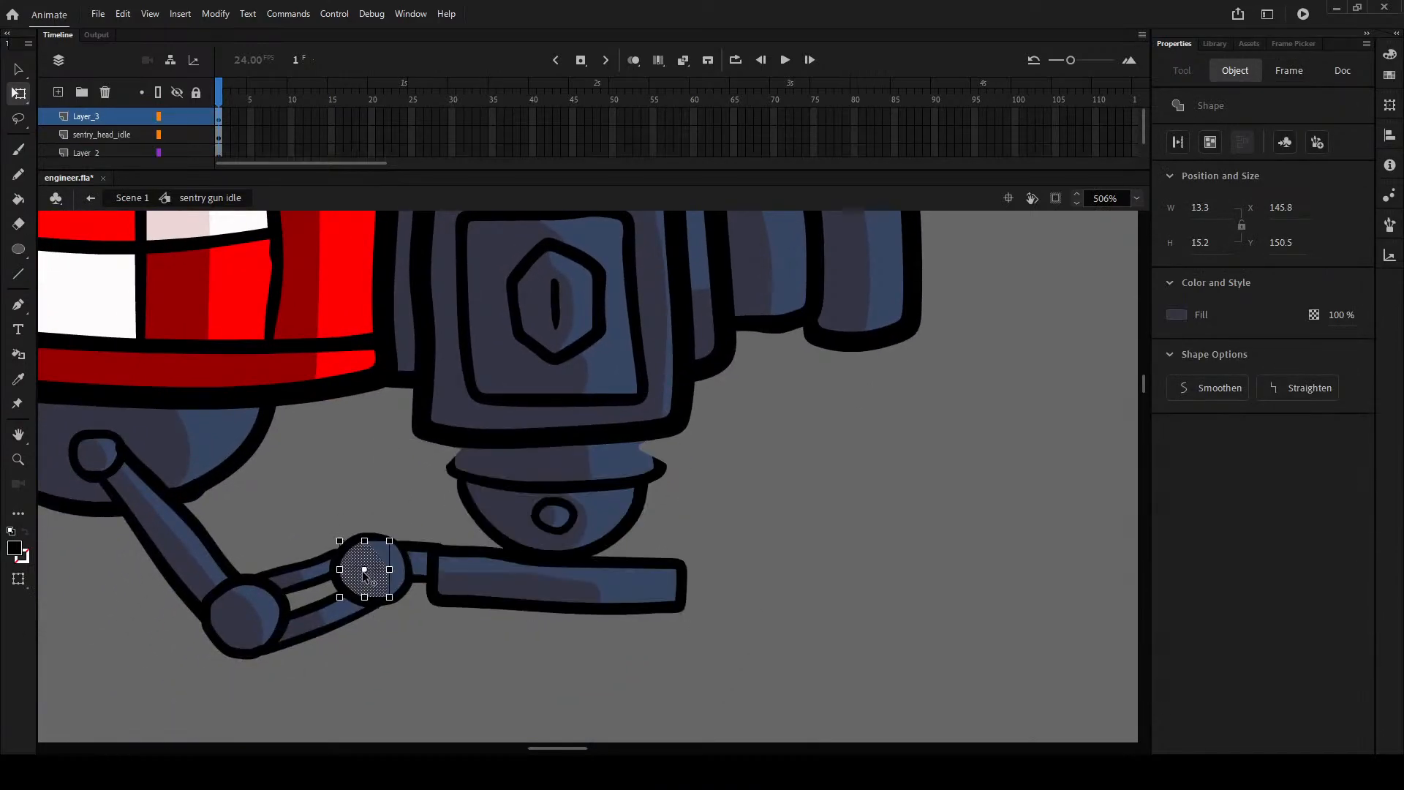
left_click(853, 461)
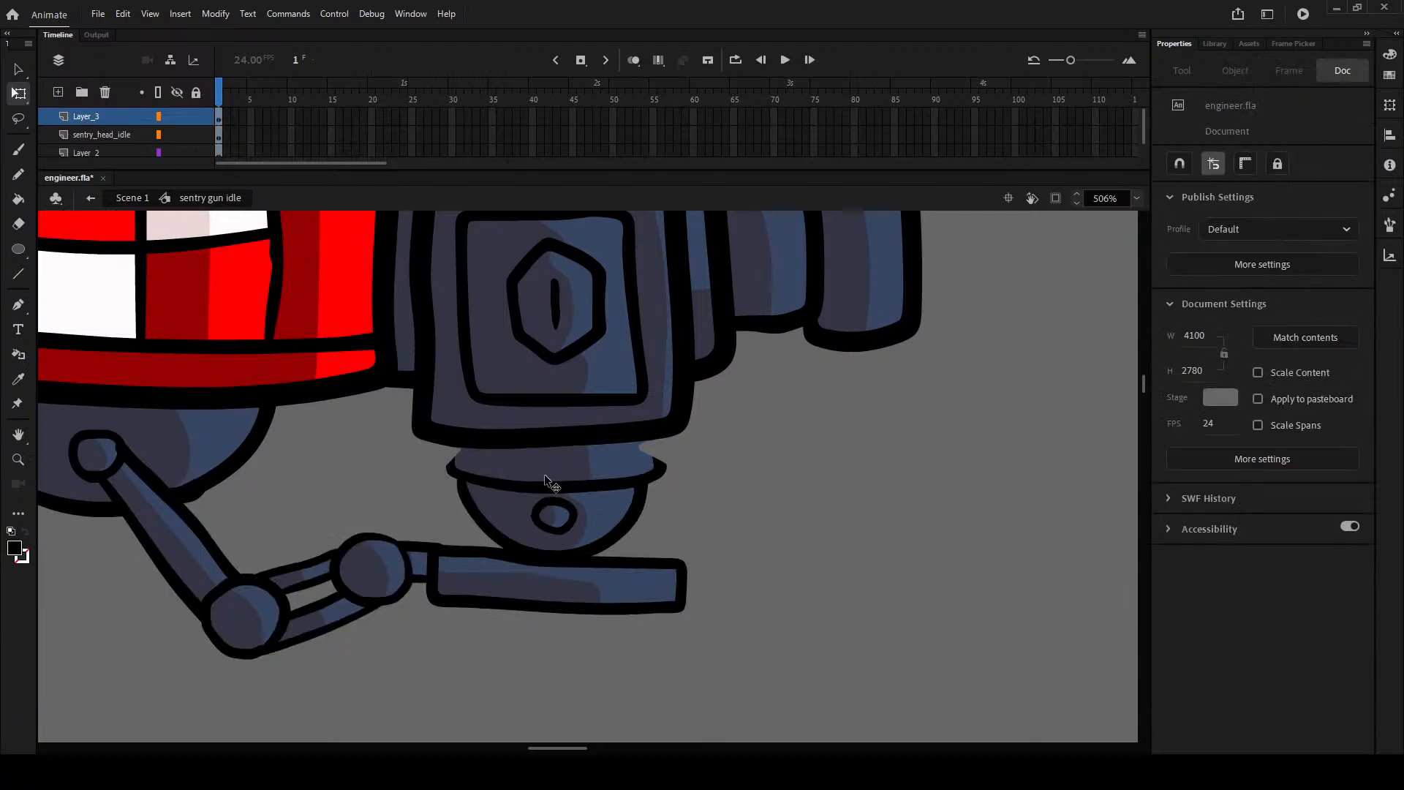
- Brush black outlines on Layer_2 that extend the mount collar's sides upward and close its top behind the square housing
left_click(504, 466)
scroll(471, 460, "up", 4)
key("Escape")
scroll(467, 465, "up", 2)
key("i")
left_click(389, 490)
key("b")
key("v")
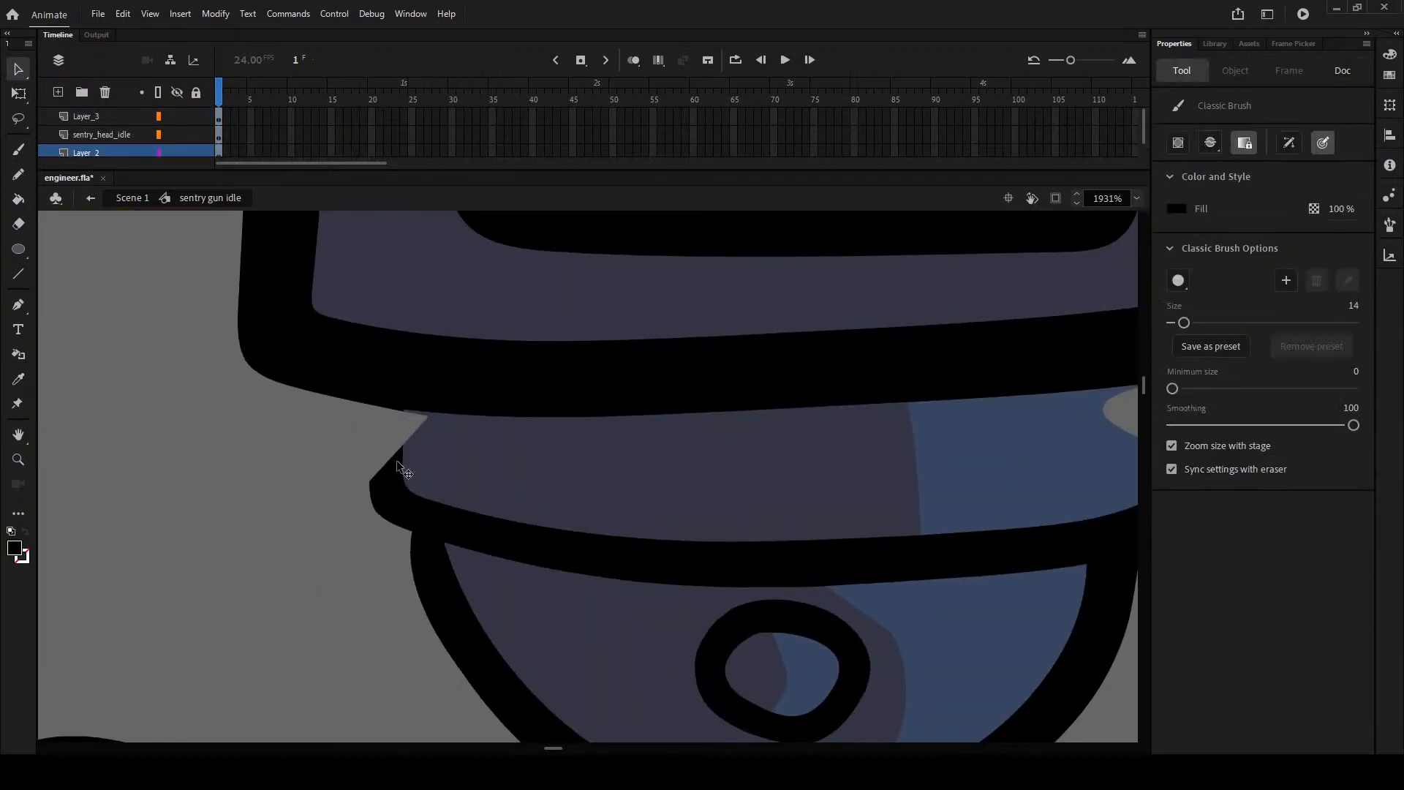
key("b")
scroll(575, 392, "down", 2)
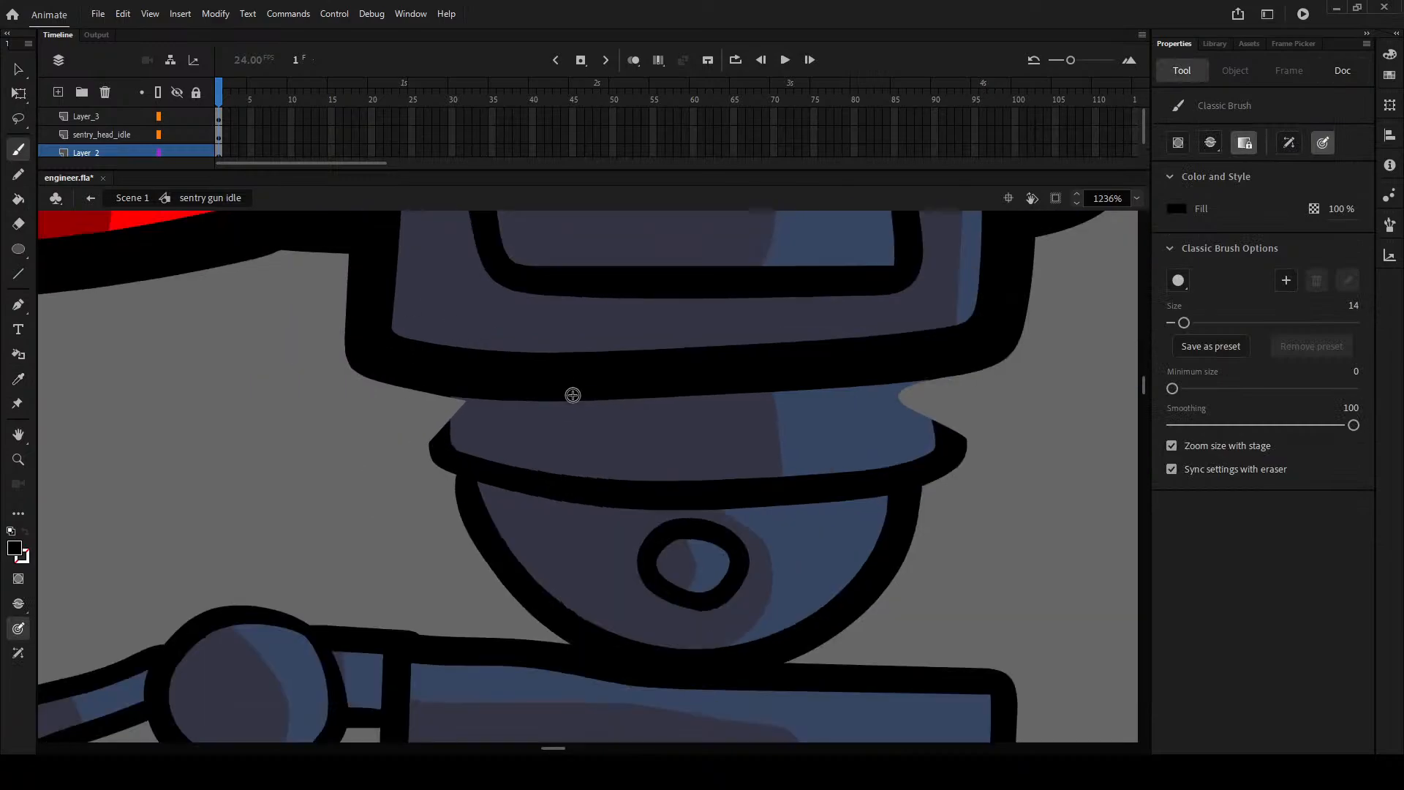
scroll(575, 391, "up", 3)
left_click_drag(886, 614, 875, 520)
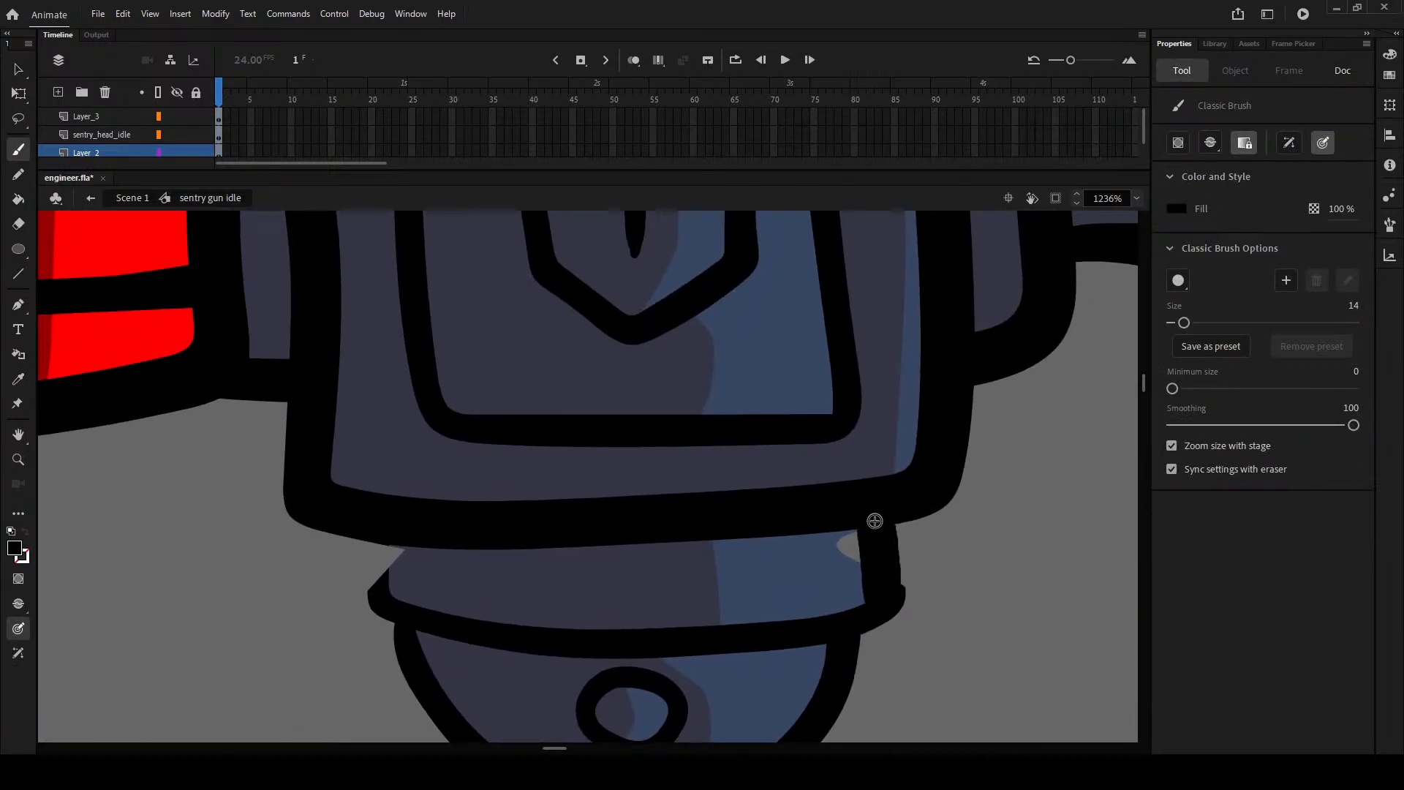
key("ctrl+z")
mouse_move(889, 606)
left_mouse_down()
mouse_move(871, 425)
mouse_move(827, 382)
mouse_move(699, 366)
mouse_move(468, 377)
left_mouse_up()
key("ctrl+z")
key("ctrl+z")
key("ctrl+z")
key("ctrl+z")
key("ctrl+z")
key("ctrl+z")
key("ctrl+z")
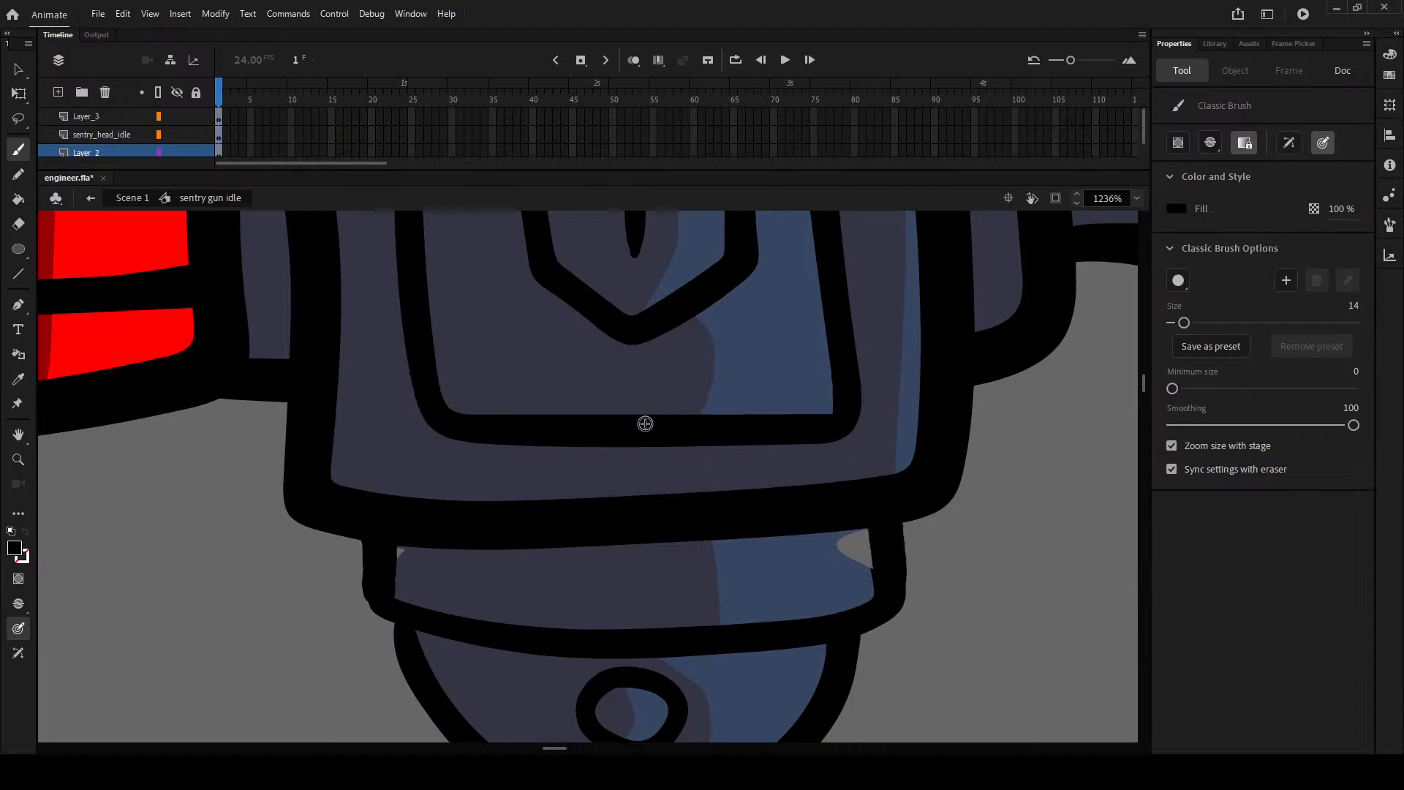
- Fill the mount's collar with the dark shade, then fill the right side of a vertical pencil divider with the lighter blue
key("k")
left_click(774, 563)
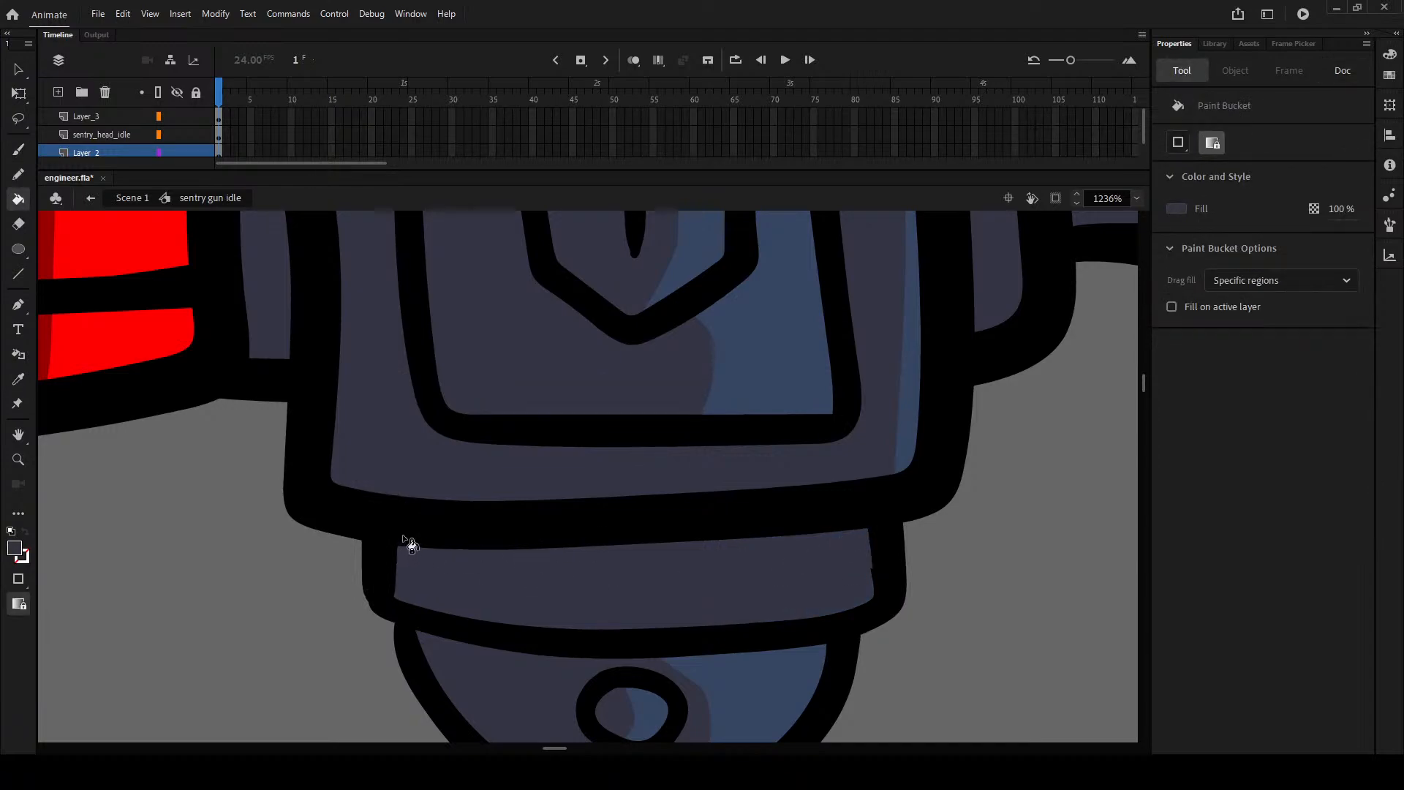
key("shift+y")
left_click_drag(638, 649, 639, 545)
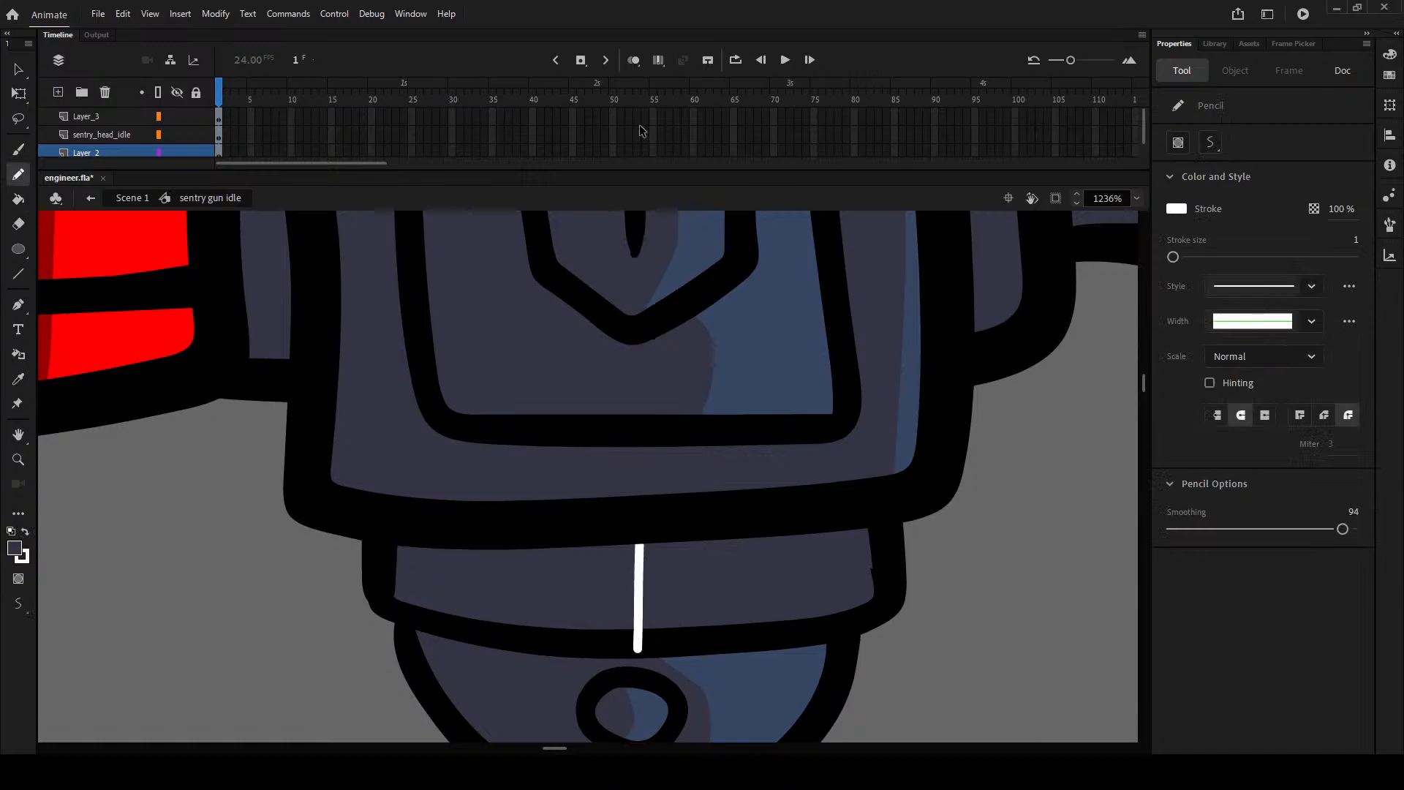
key("i")
left_click(777, 335)
left_click(730, 581)
- Remove the white pencil divider's stroke from the mount's collar
key("ctrl+a")
left_click(26, 555)
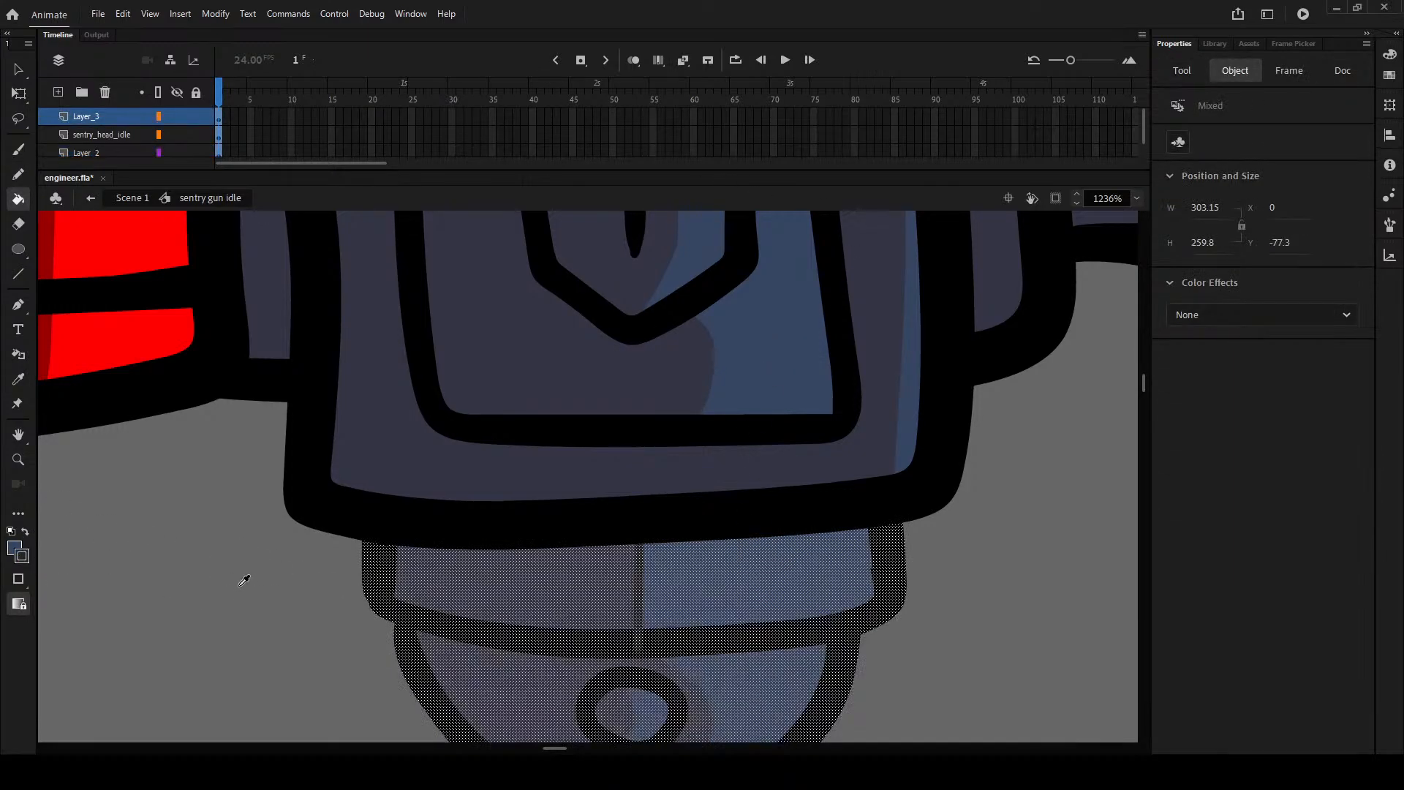
left_click(271, 576)
scroll(518, 541, "down", 4)
key("ctrl+shift+a")
scroll(540, 507, "down", 3)
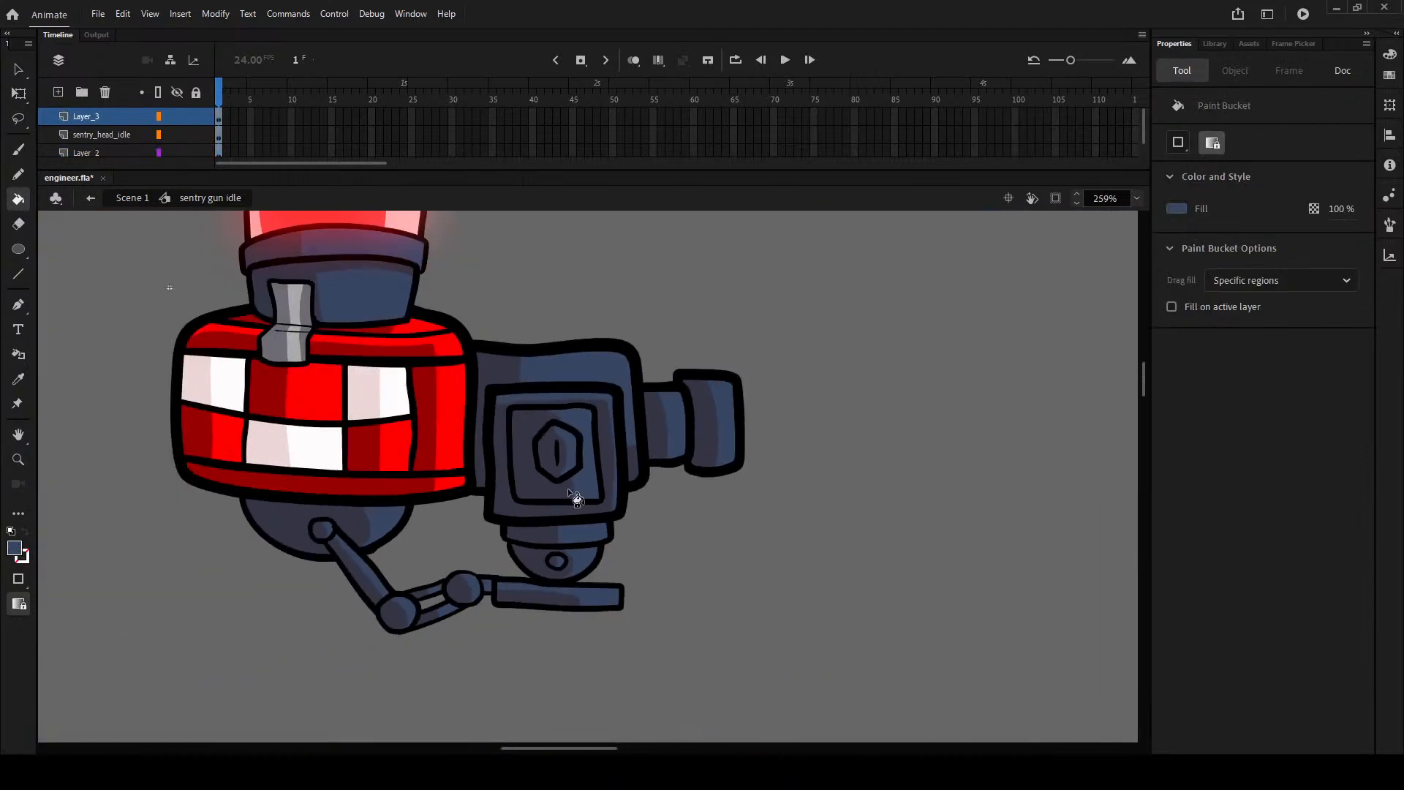
- Rotate the sentry head symbol counterclockwise about the elbow joint, clear of the mount's collar
left_click(18, 68)
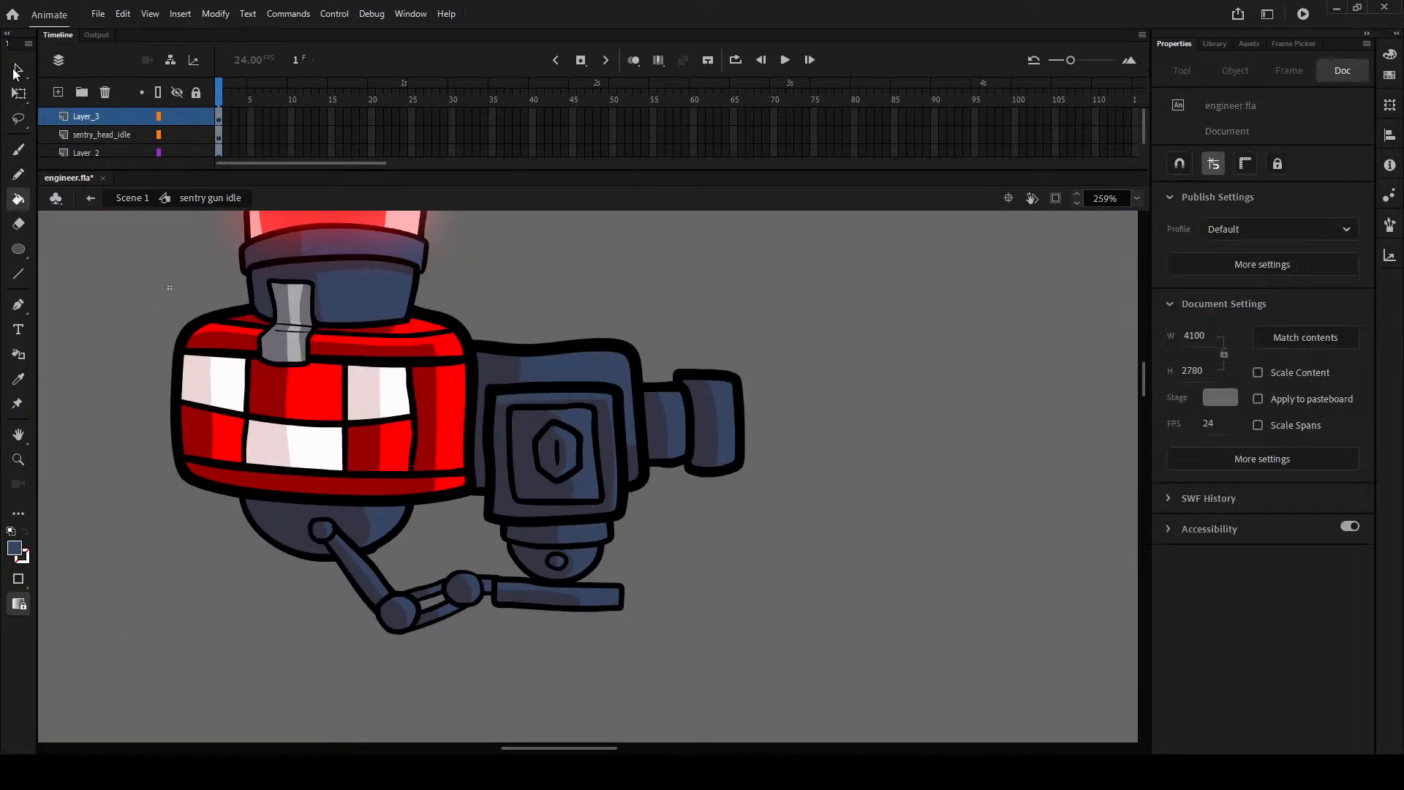
left_click(383, 348)
left_click_drag(704, 323, 728, 280)
left_click(19, 94)
left_click_drag(786, 588, 648, 477)
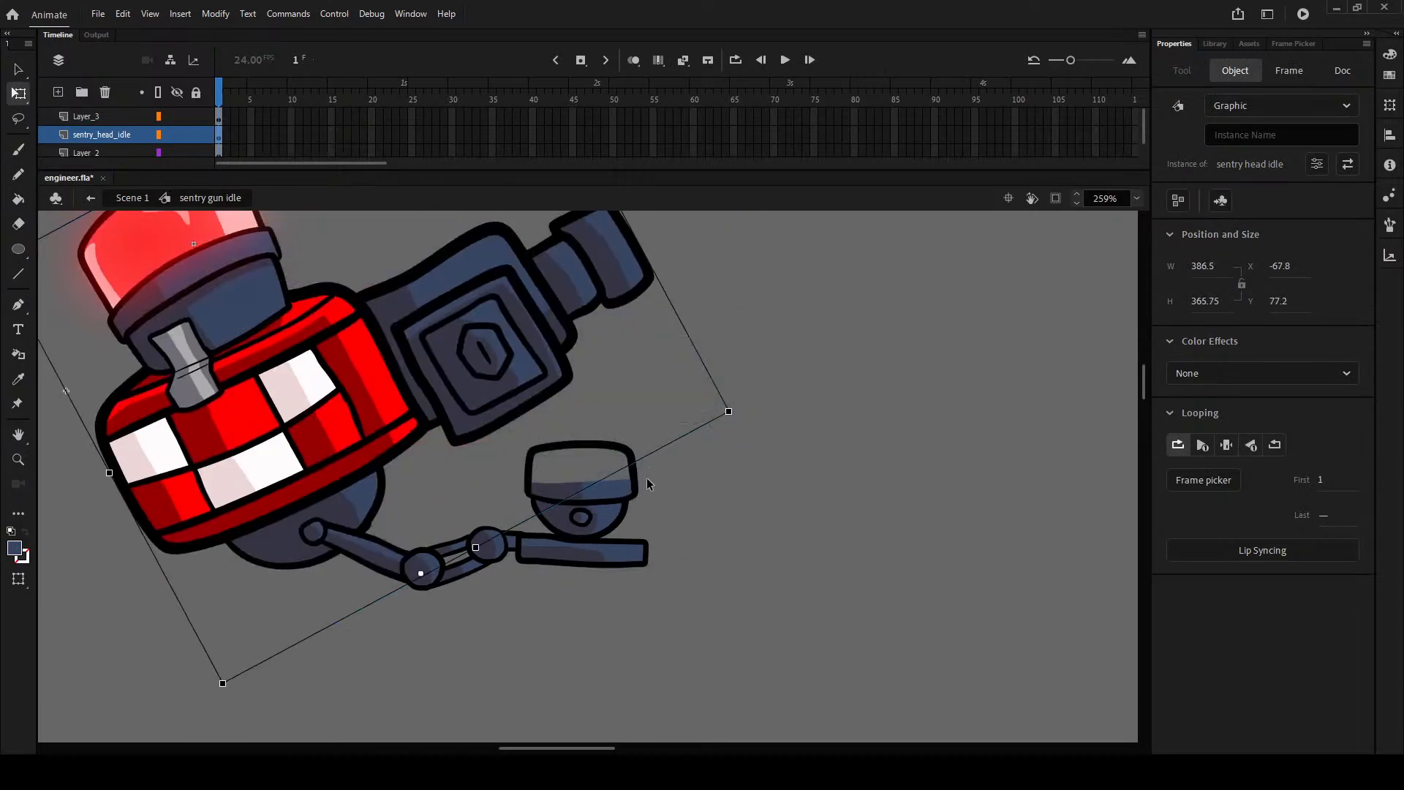
left_click(783, 420)
- Fill the empty upper area of the mount's collar with the dark shade
scroll(649, 461, "up", 5)
key("k")
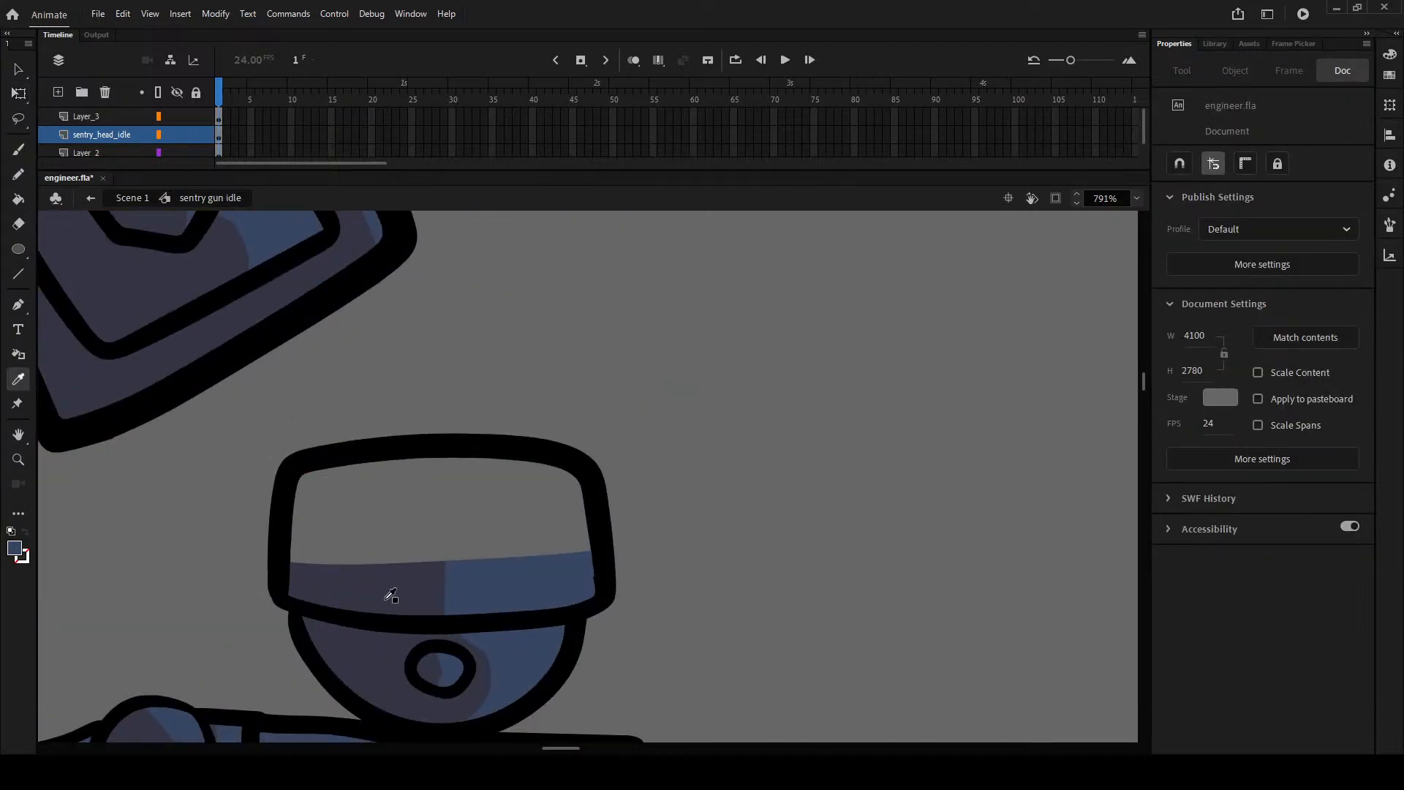
left_click(476, 545)
- Try dividing the collar with a vertical pencil line on the sentry_head_idle layer and filling its upper right area with the lighter blue
key("y")
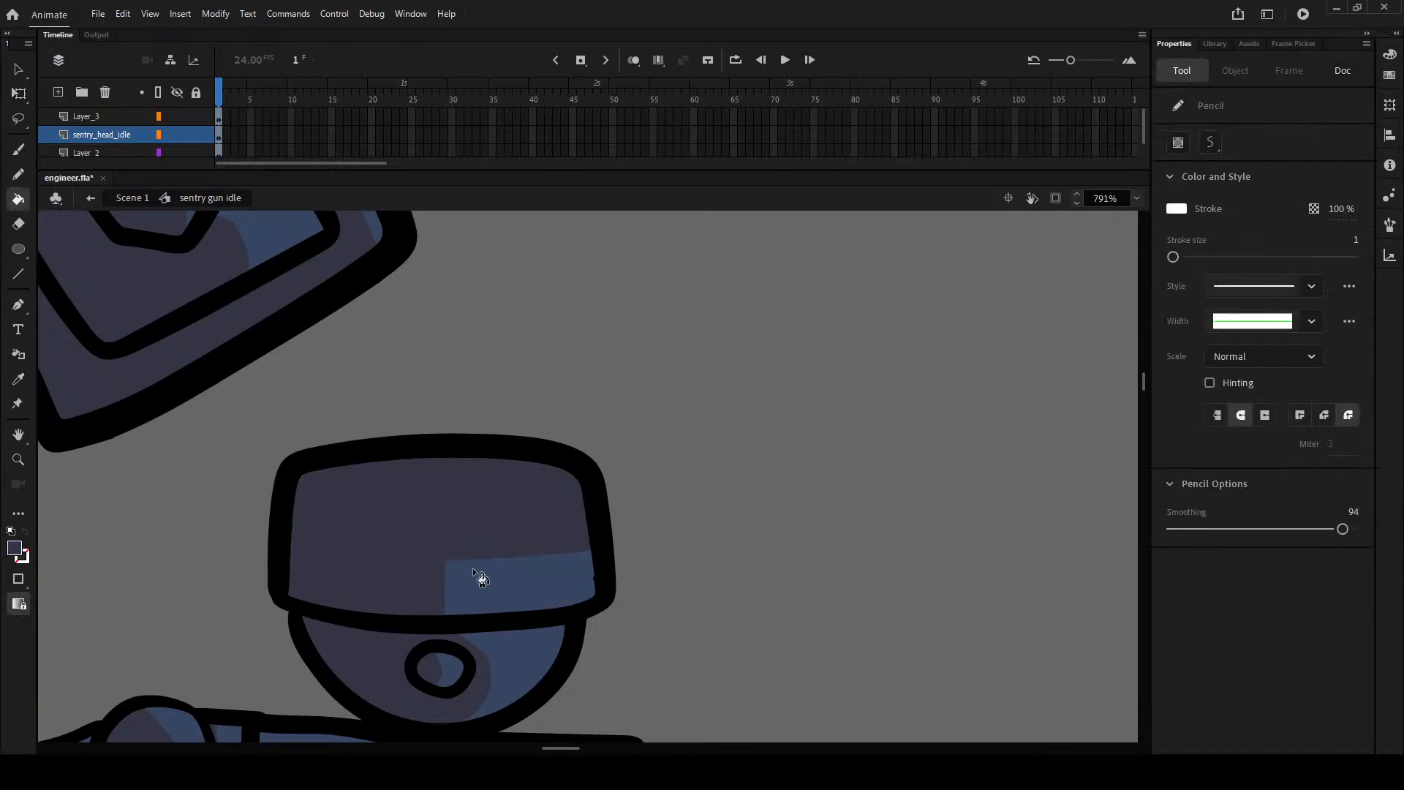
left_click_drag(442, 622, 443, 386)
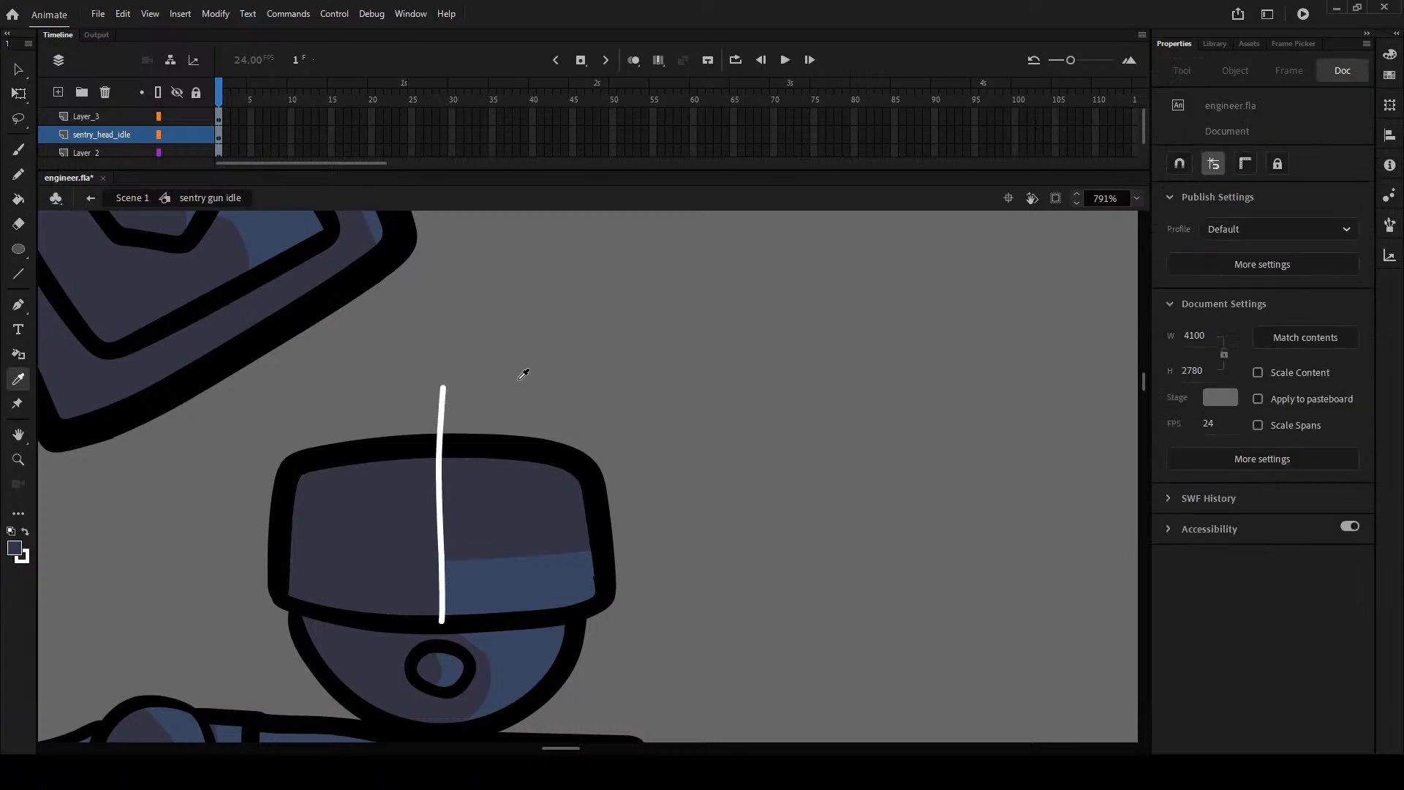
key("k")
left_click(476, 546)
scroll(473, 560, "up", 4)
key("ctrl+z")
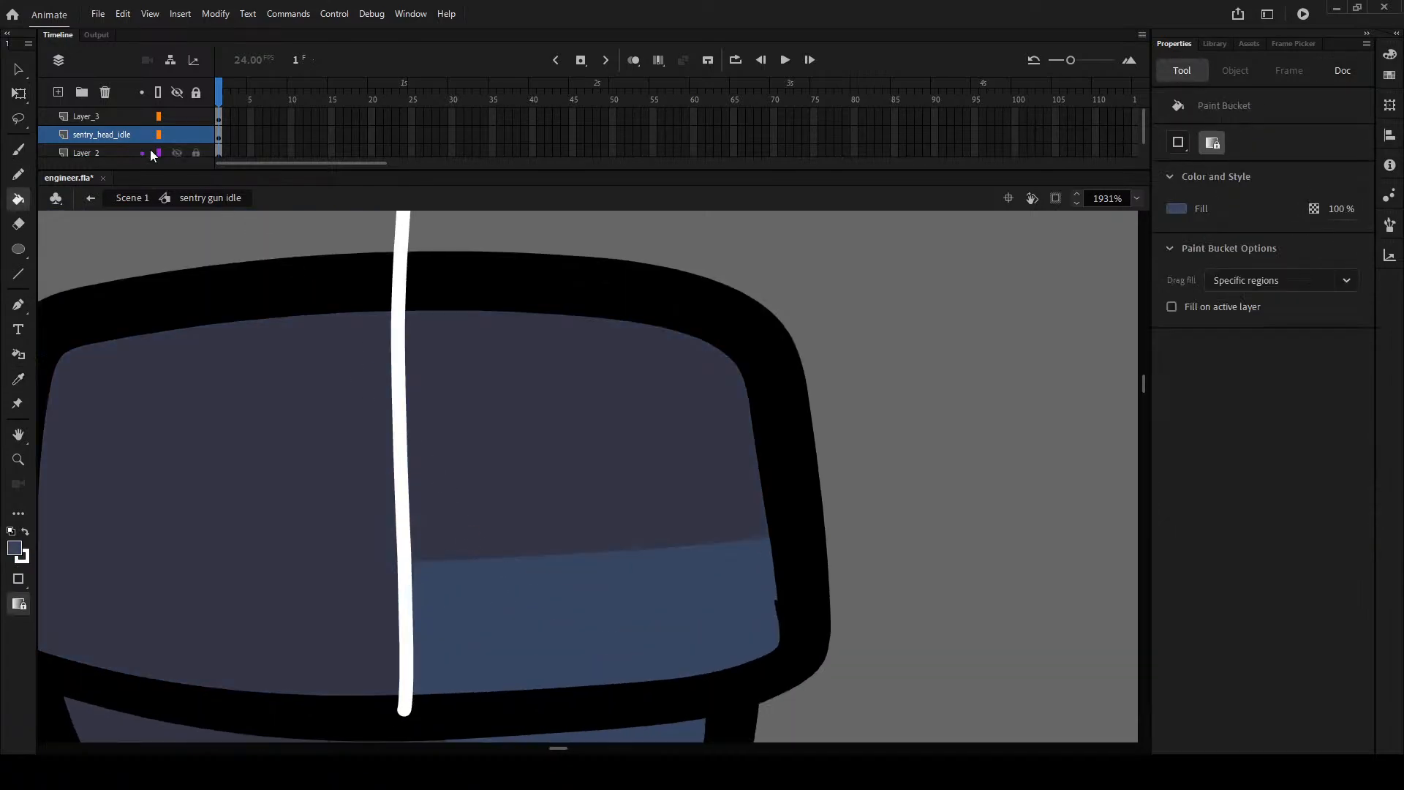
key("ctrl+z")
- Draw a vertical white pencil divider through the middle of the mount's collar on Layer_2
left_click(95, 136)
left_click(103, 116)
scroll(104, 116, "down", 1)
left_click(99, 138)
left_click(107, 118)
left_click(98, 135)
key("ctrl+shift+a")
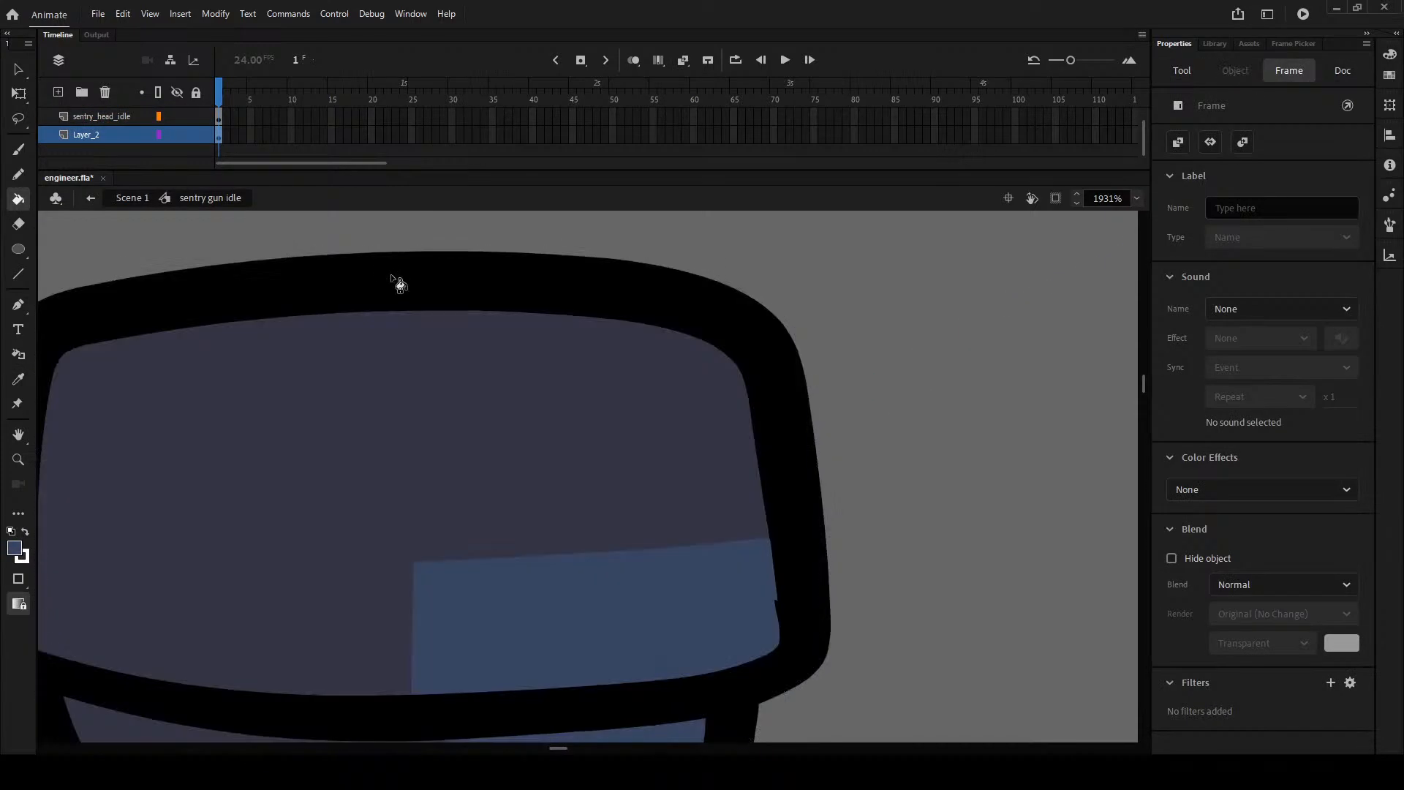
key("shift+y")
left_click_drag(410, 705, 425, 267)
- Fill the collar's upper area beyond the divider with the lighter blue and remove the white divider stroke
key("k")
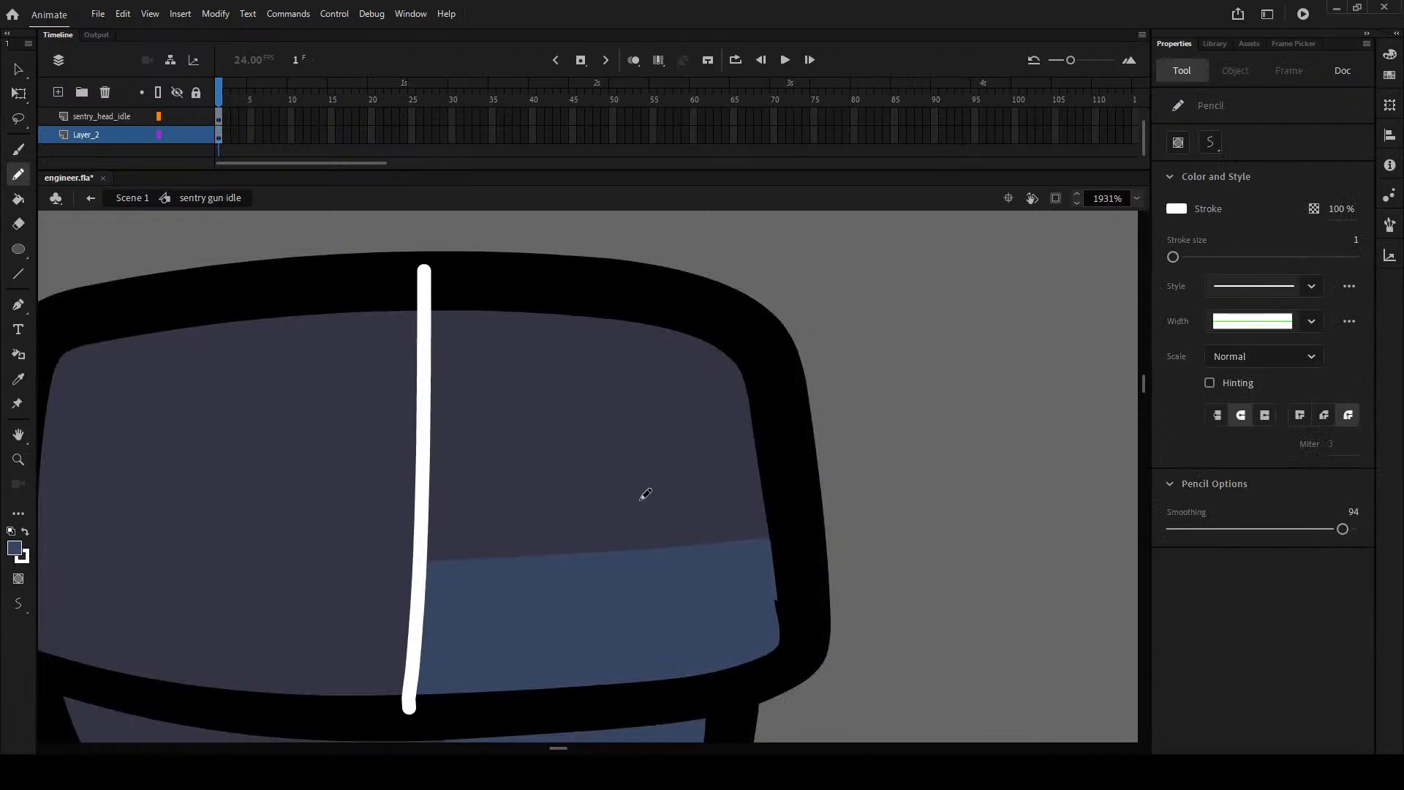
left_click(642, 489)
key("ctrl+a")
left_click(27, 558)
left_click(270, 571)
key("ctrl+shift+a")
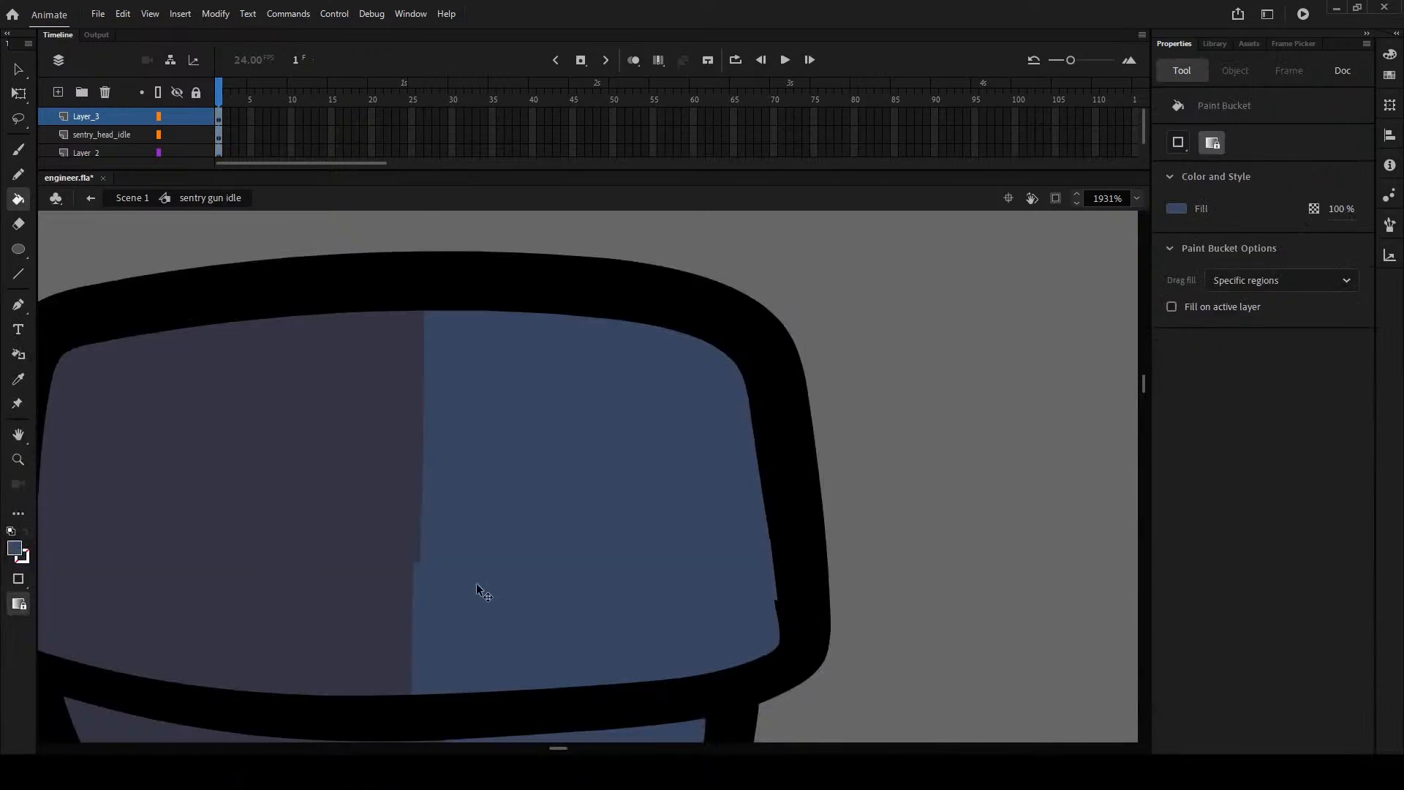
- Reshape the boundary between the collar's dark and light shades to smooth out its step
scroll(438, 566, "up", 1)
key("v")
left_click_drag(444, 550, 439, 681)
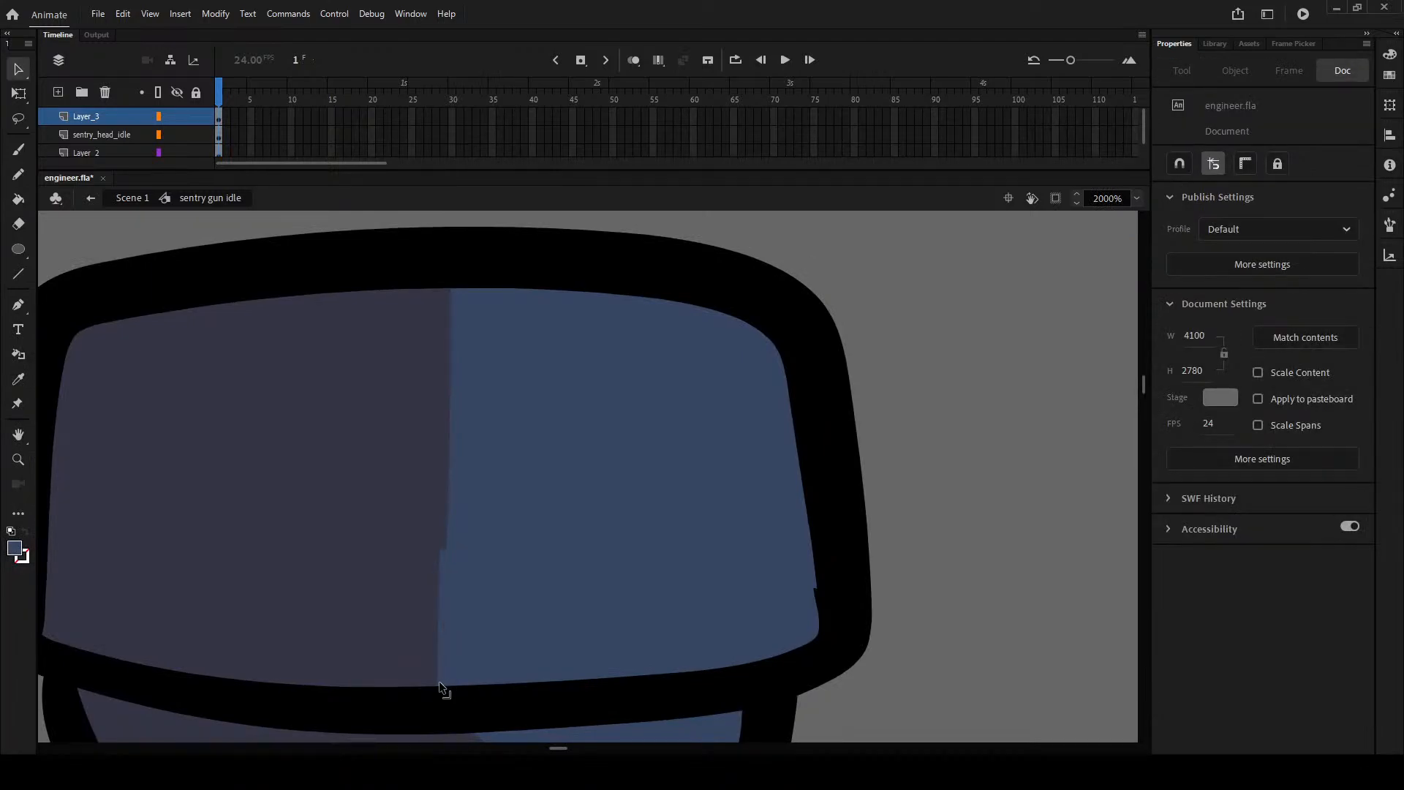
left_click_drag(440, 547, 458, 392)
scroll(511, 491, "down", 5)
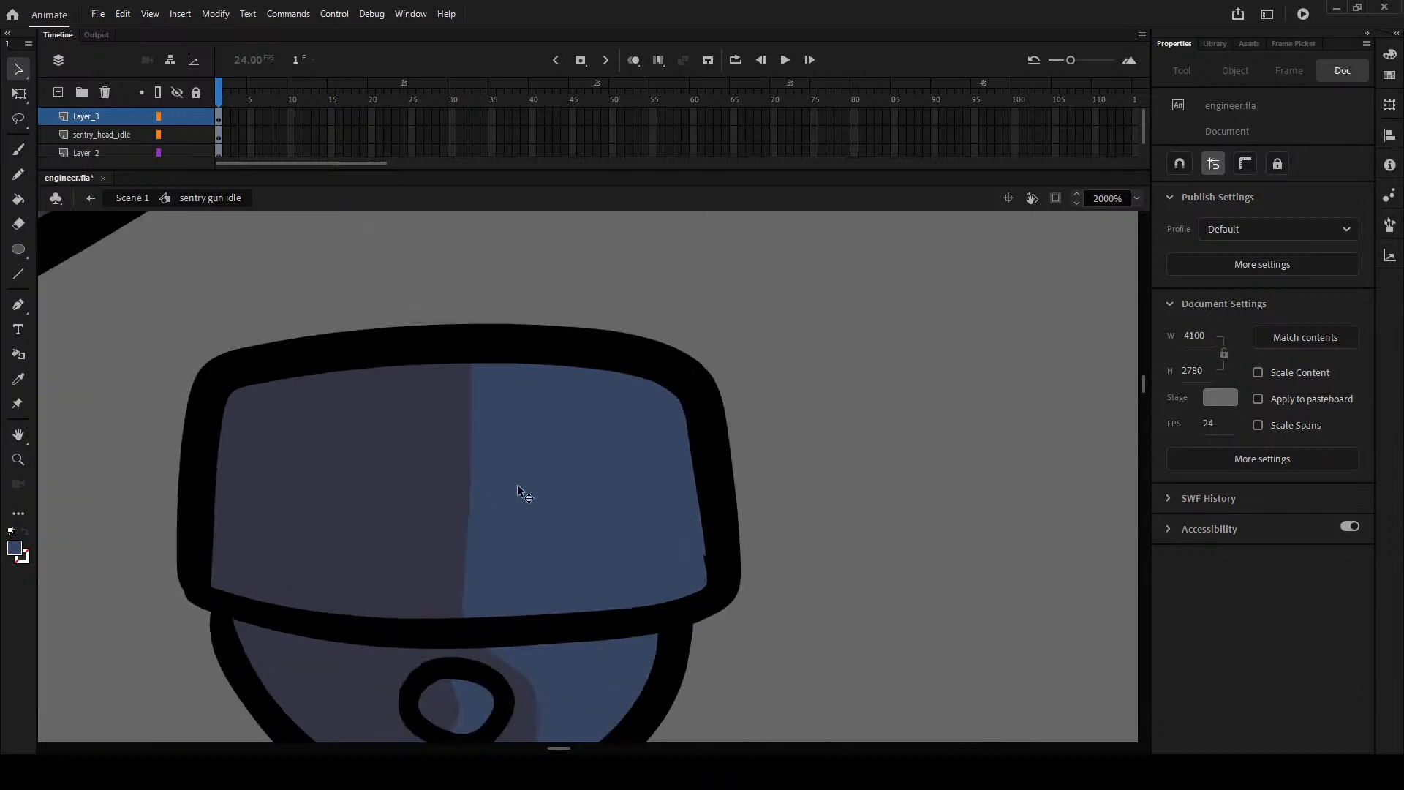
- Rotate the sentry head symbol clockwise about the elbow joint until the gun sits level over the mount
double_click(900, 438)
left_click(906, 438)
scroll(905, 437, "down", 4)
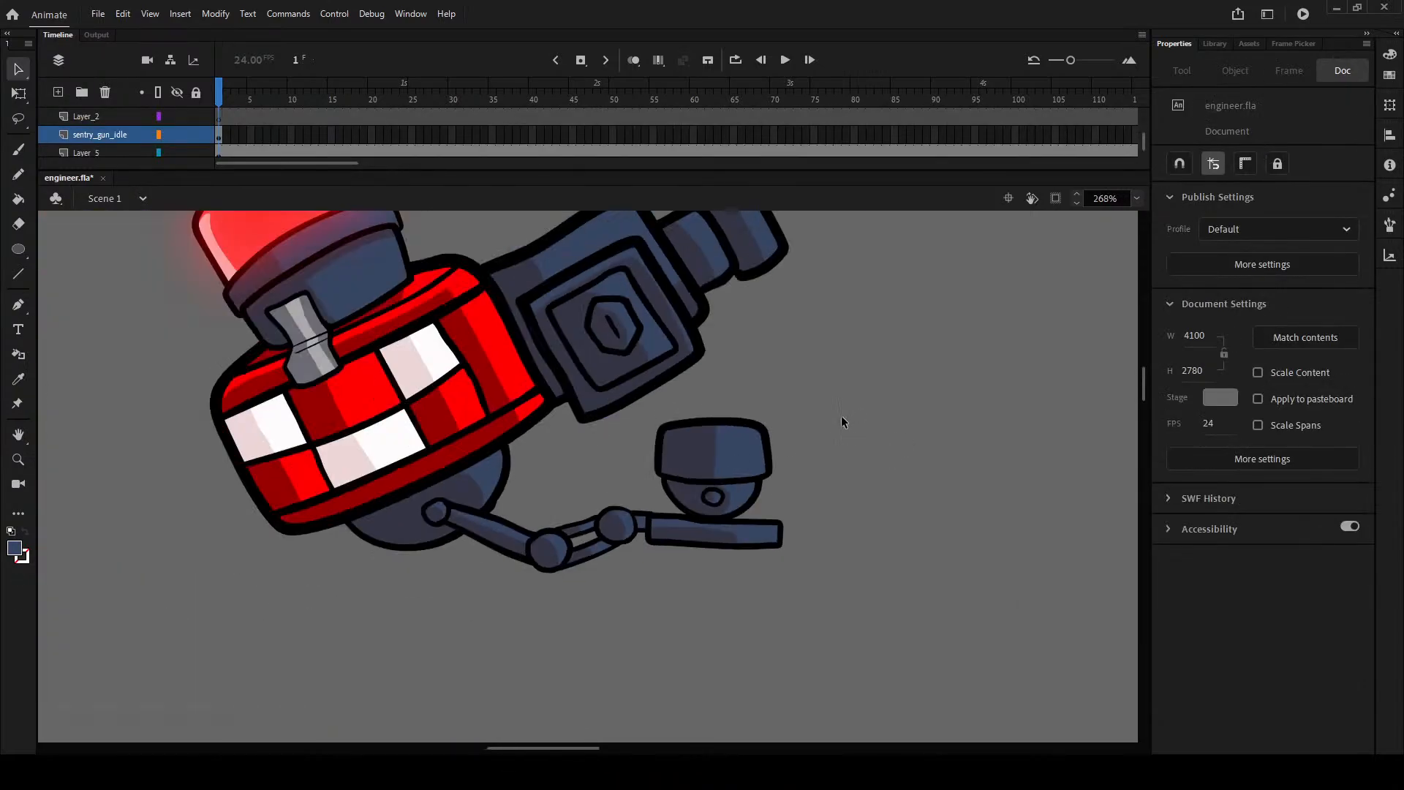
left_click(757, 439)
left_click_drag(806, 366, 697, 537)
left_click(19, 93)
double_click(472, 411)
left_click(476, 411)
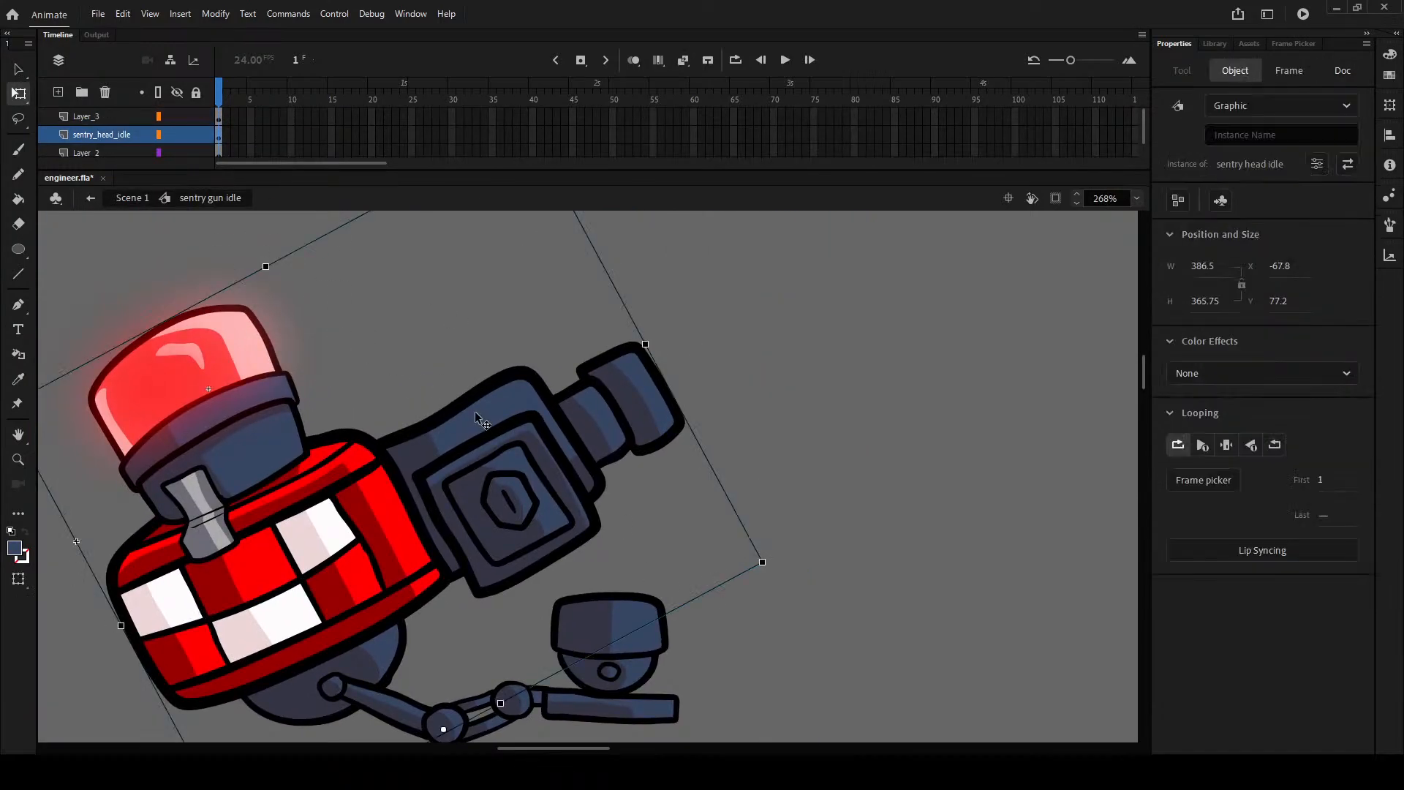
left_click_drag(764, 563, 827, 730)
left_click(818, 524)
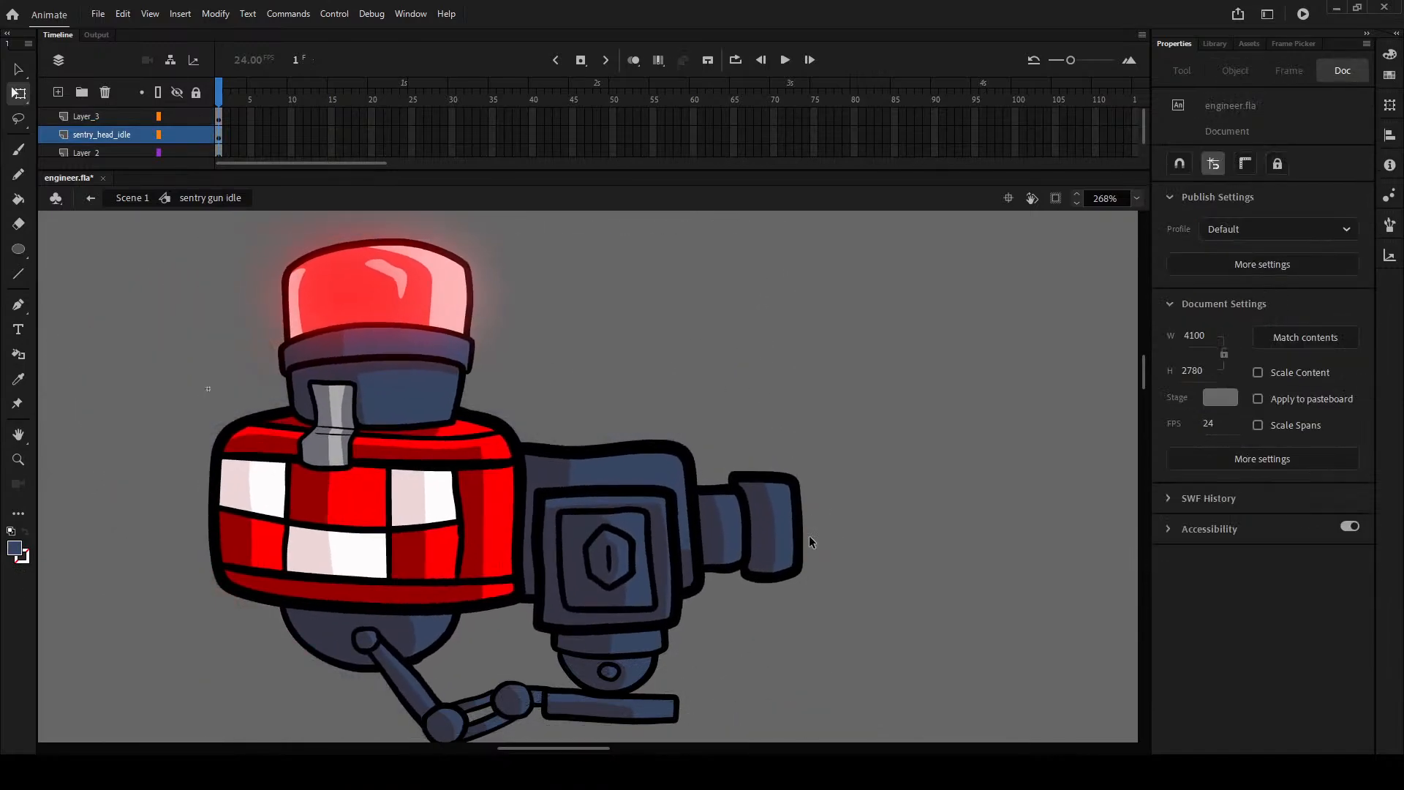
- Convert the lower mount artwork on Layer_2 into a graphic symbol named sentryidlebottom
left_click(635, 677)
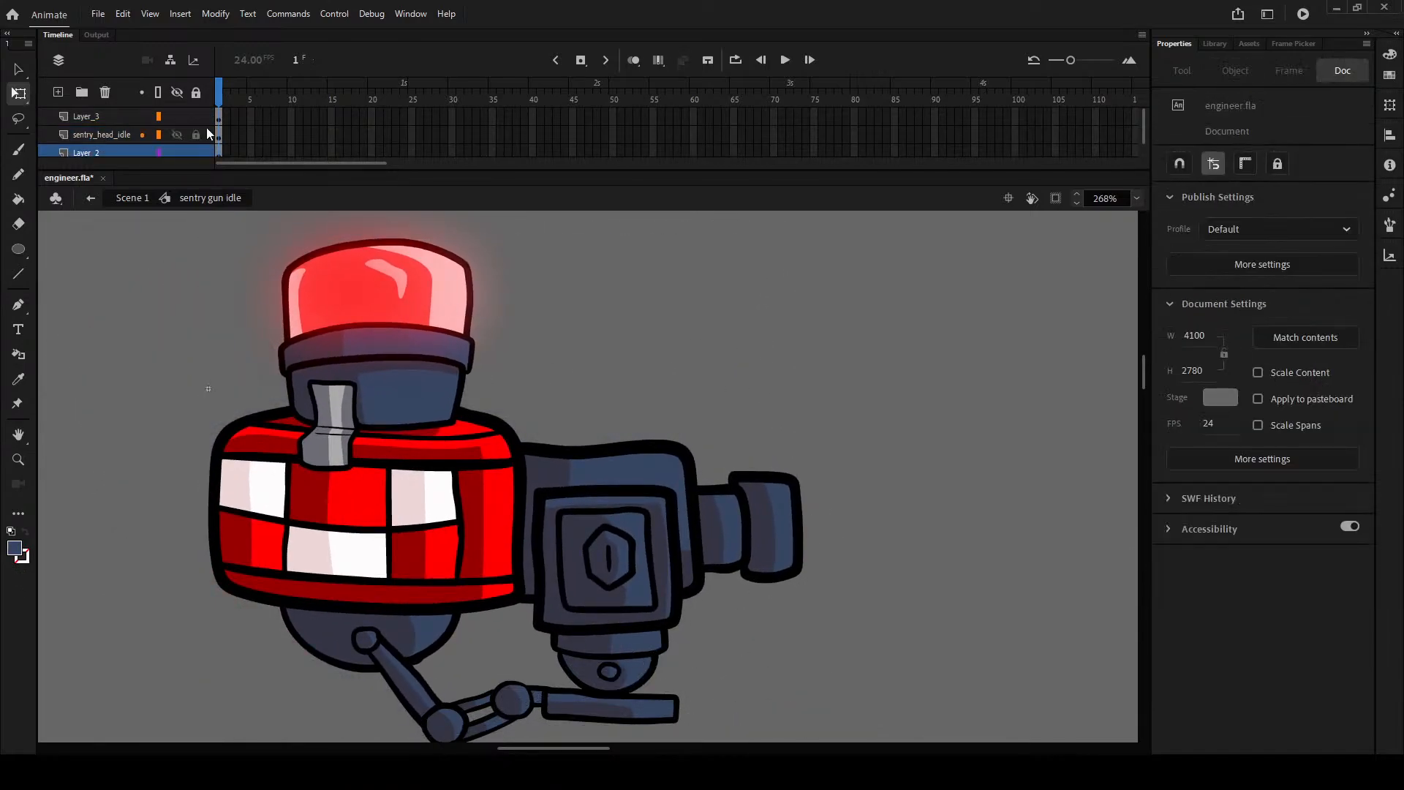
left_click(95, 152)
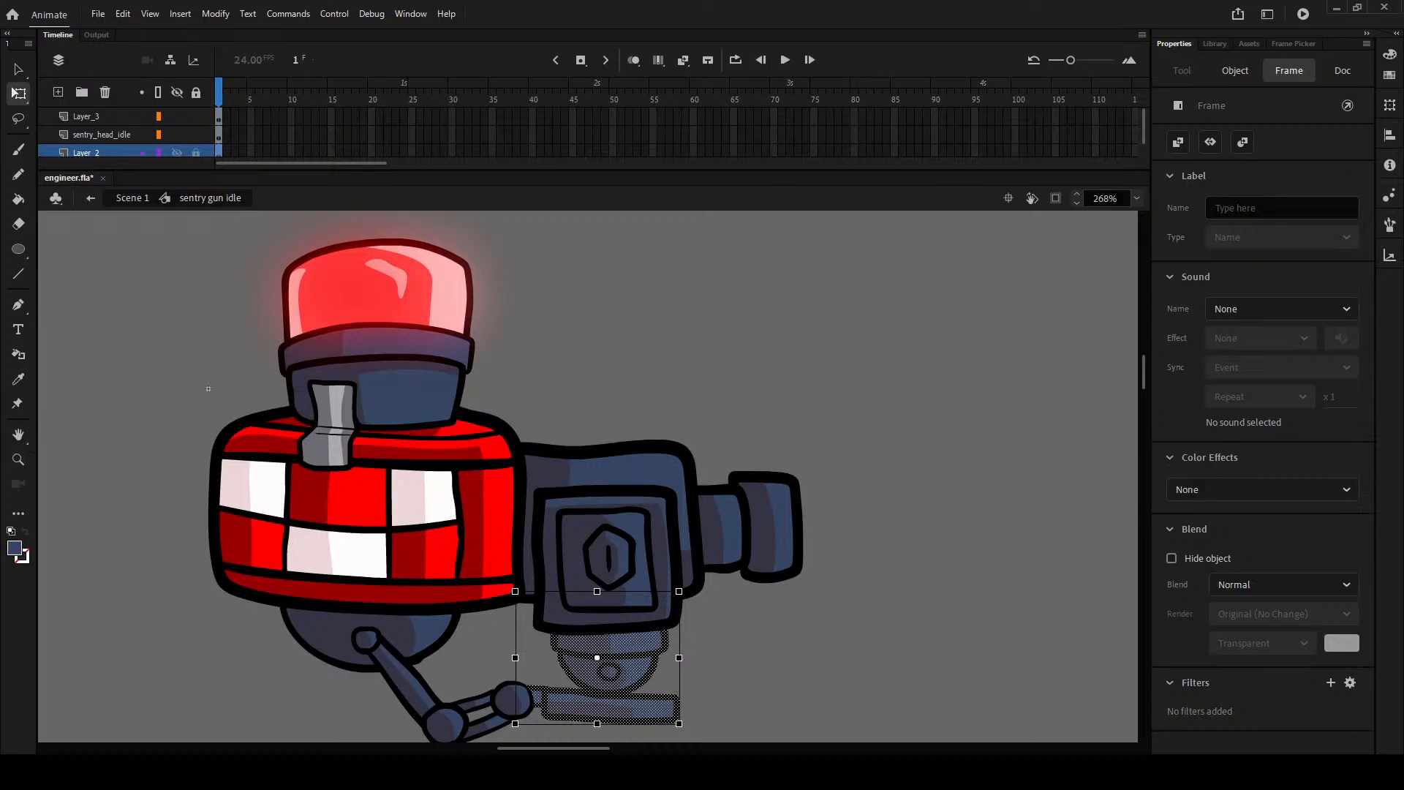
key("Return")
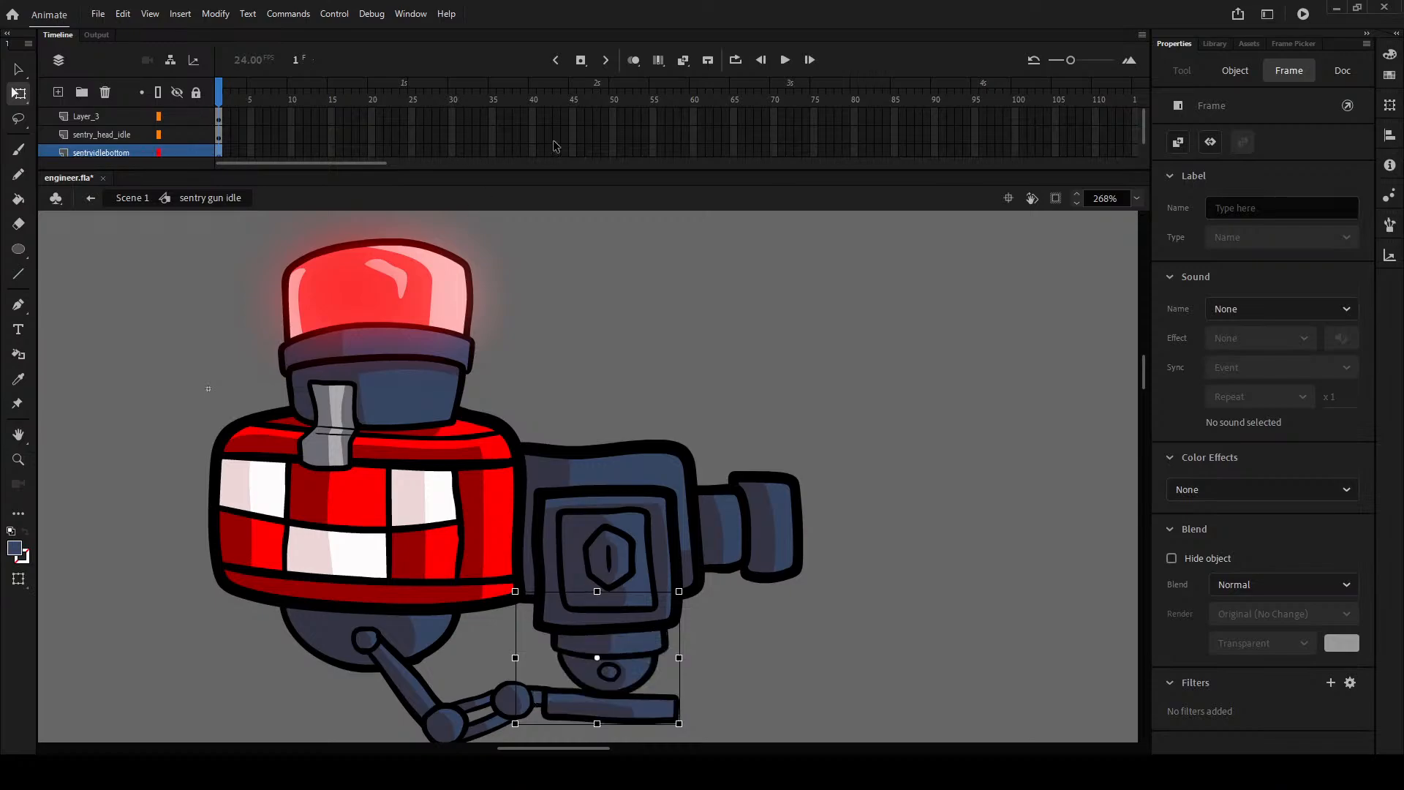
- Try rotating the sentryidlebottom symbol about its centre and about a pivot on its base plate
scroll(770, 564, "down", 3)
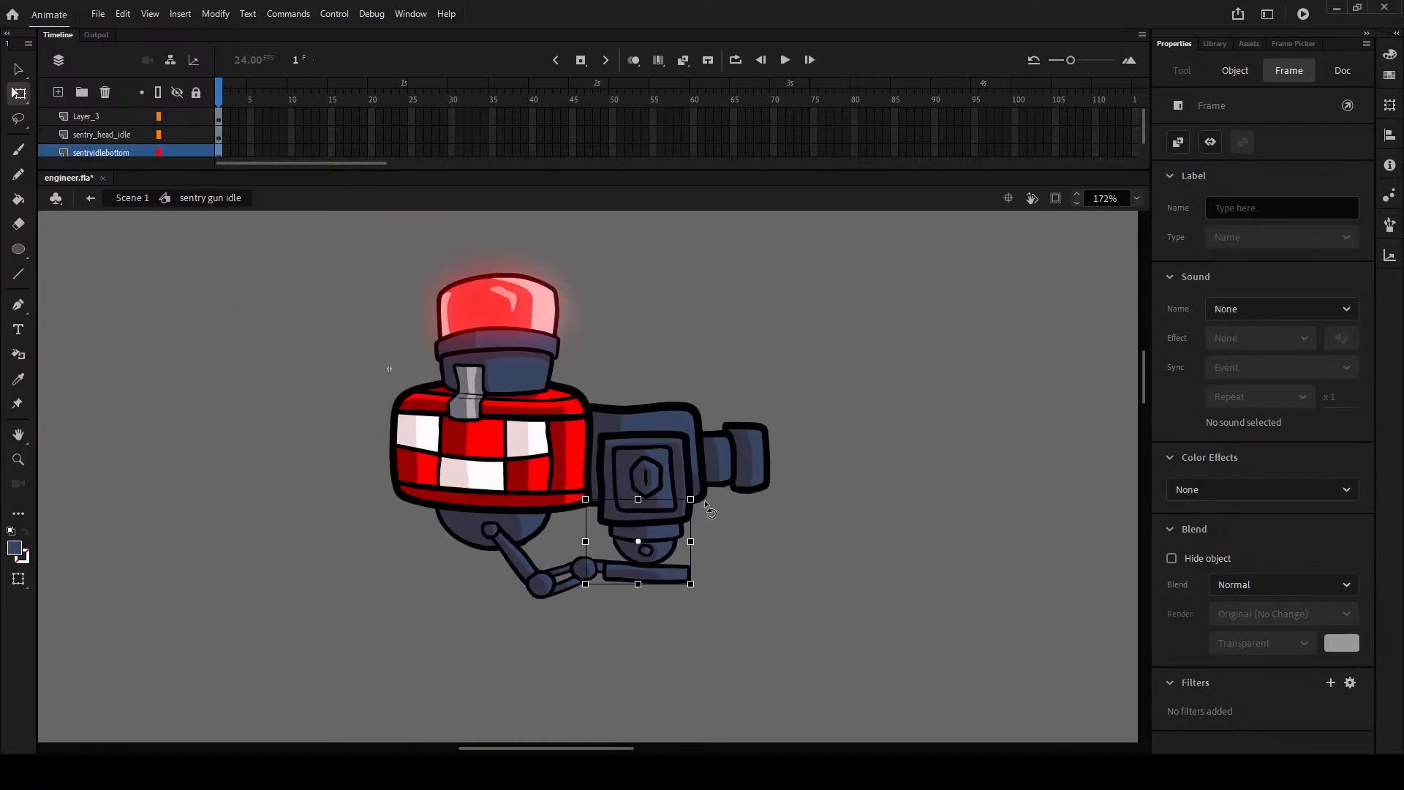
left_click_drag(704, 501, 723, 562)
key("ctrl+z")
left_click_drag(638, 542, 646, 575)
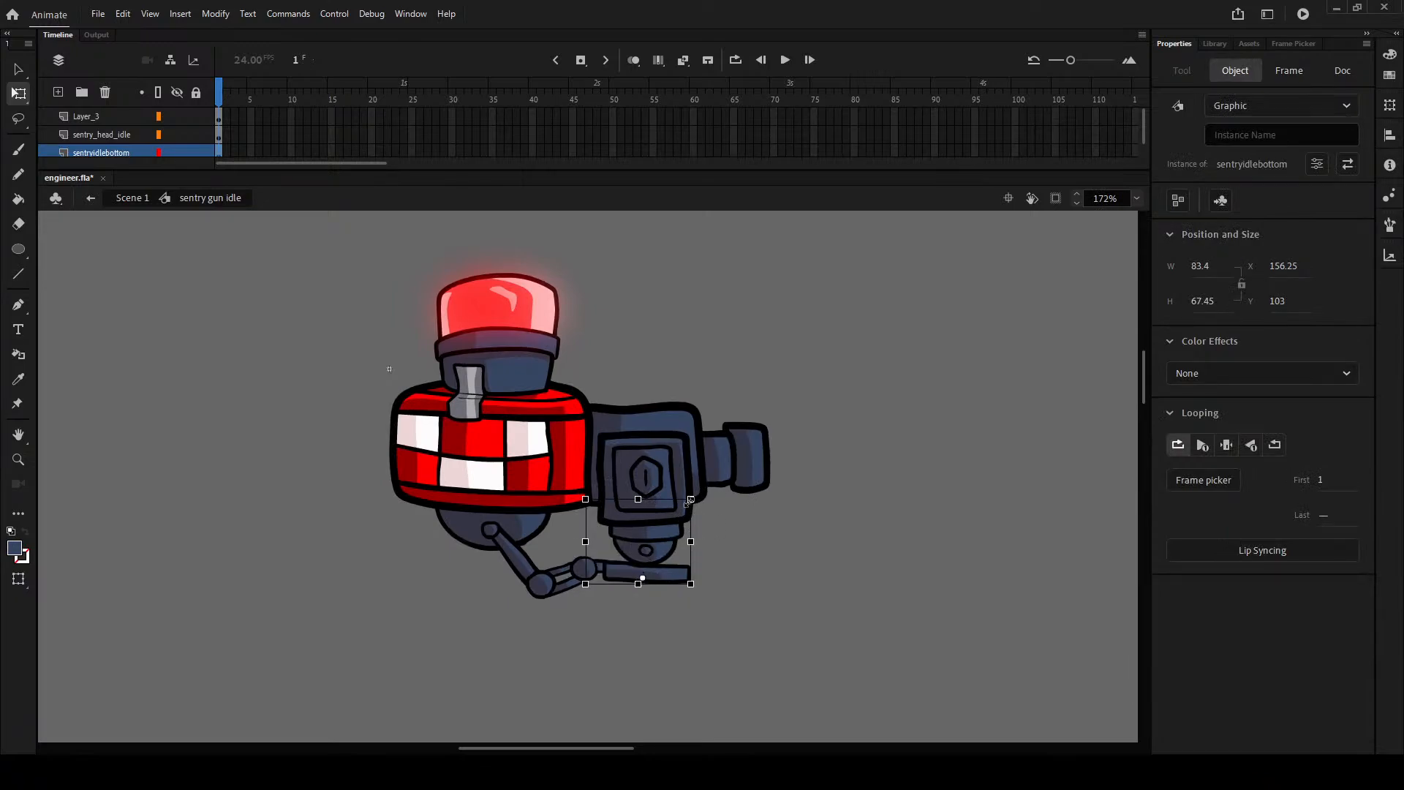
left_click_drag(700, 501, 676, 477)
key("ctrl+z")
- Try tilting the sentry head symbol slightly counterclockwise about the elbow joint
mouse_move(695, 502)
left_mouse_down()
mouse_move(697, 518)
mouse_move(691, 501)
left_mouse_up()
left_click(672, 474)
left_click_drag(781, 277, 733, 271)
- Set the sentryidlebottom symbol's pivot on the arm joint beside it and rotate the mount slightly counterclockwise
left_click(668, 553)
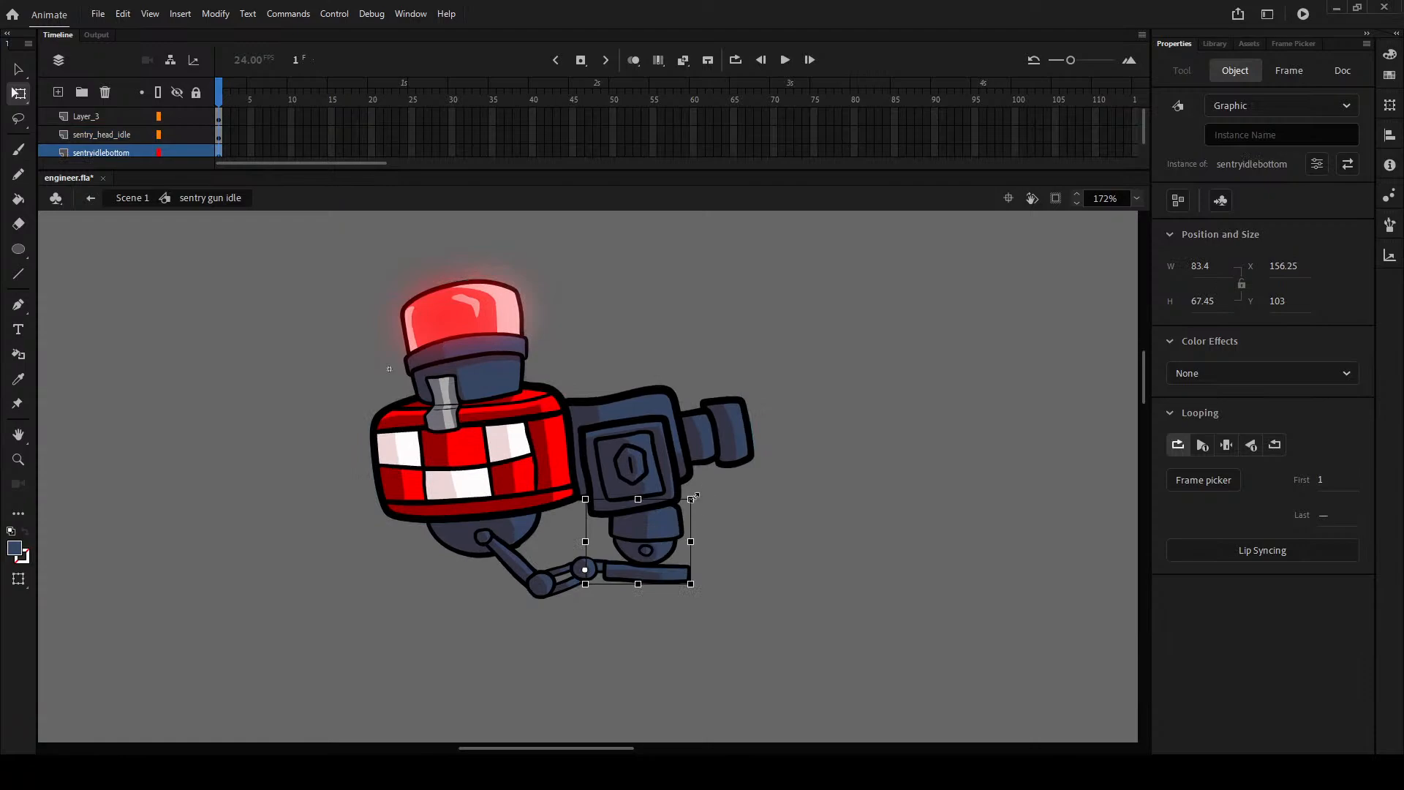
double_click(699, 499)
left_click(762, 519)
left_click(689, 518)
left_click(642, 610)
left_click(682, 581)
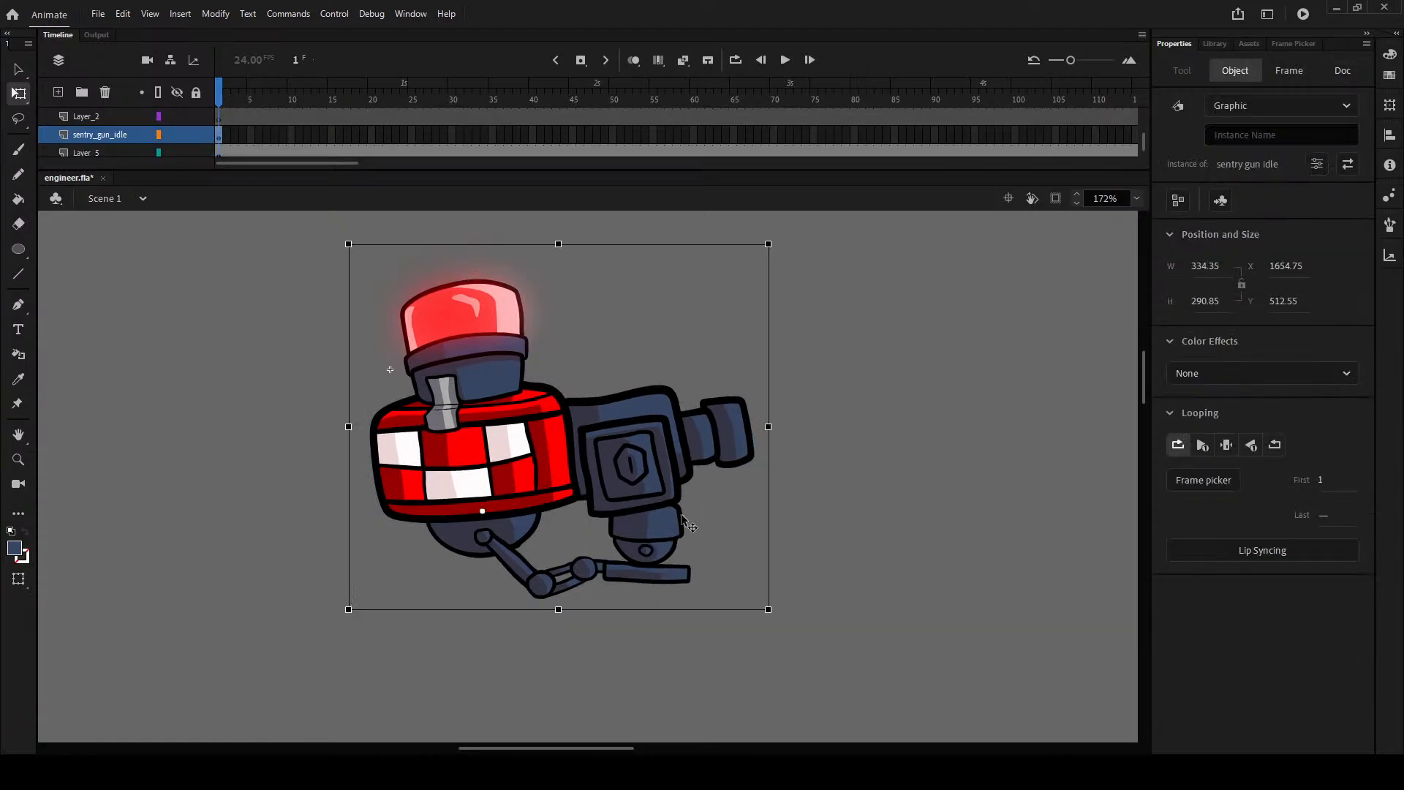
double_click(641, 541)
left_click_drag(694, 502, 694, 486)
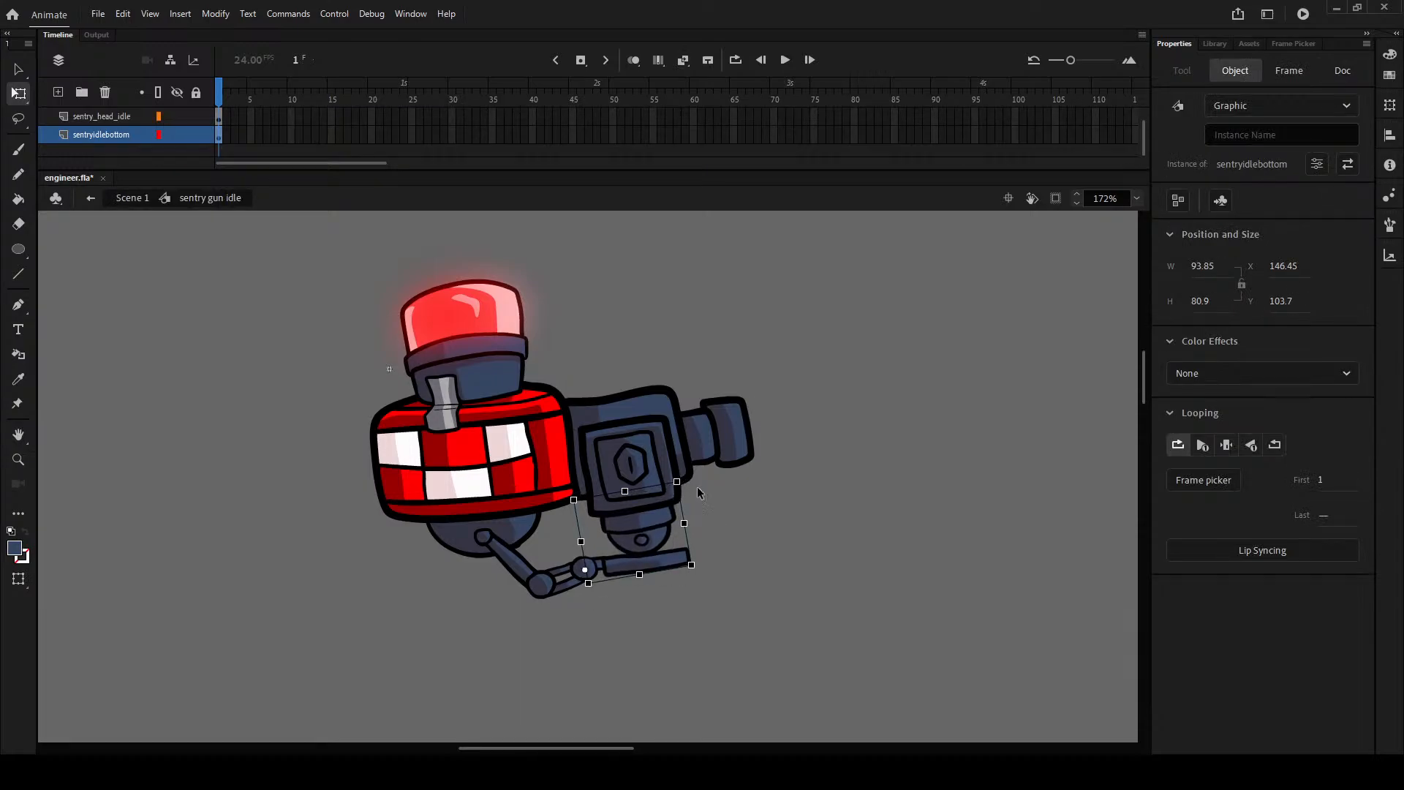
- Convert the arm link with its two round joints on Layer_3 into a graphic symbol named idlejoint
left_click(537, 589)
left_click(605, 609)
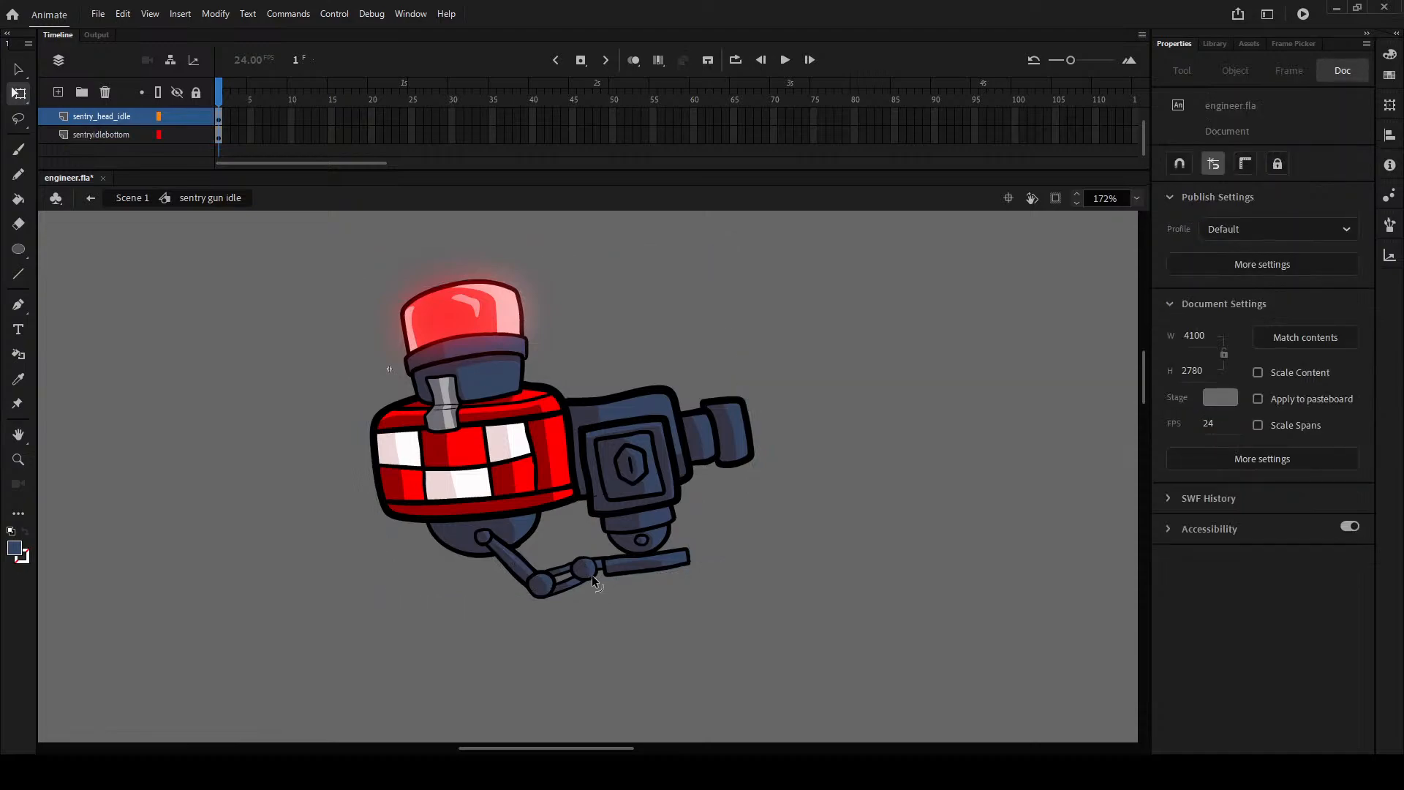
key("ctrl+shift+v")
left_click(583, 615)
left_click(82, 149)
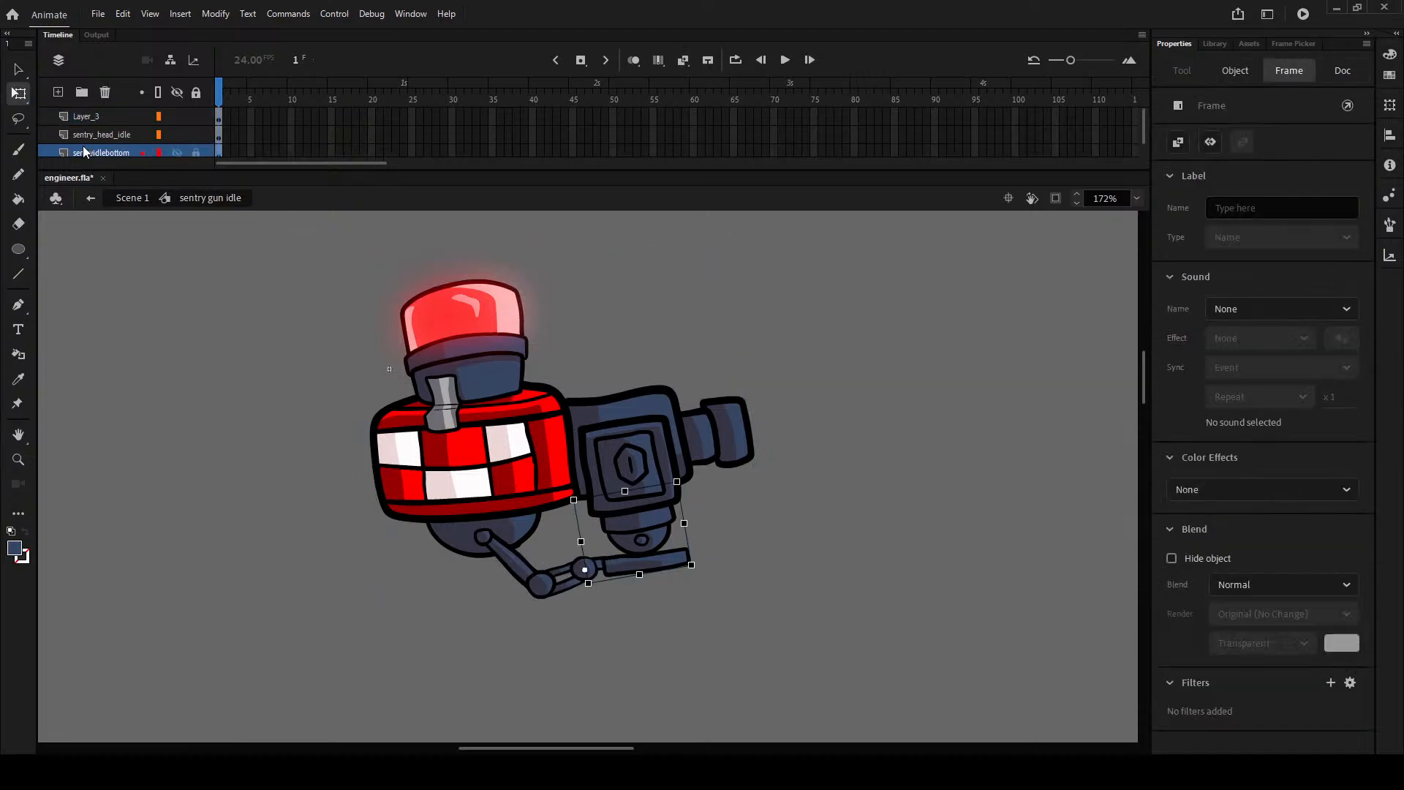
left_click(91, 136)
left_click(106, 119)
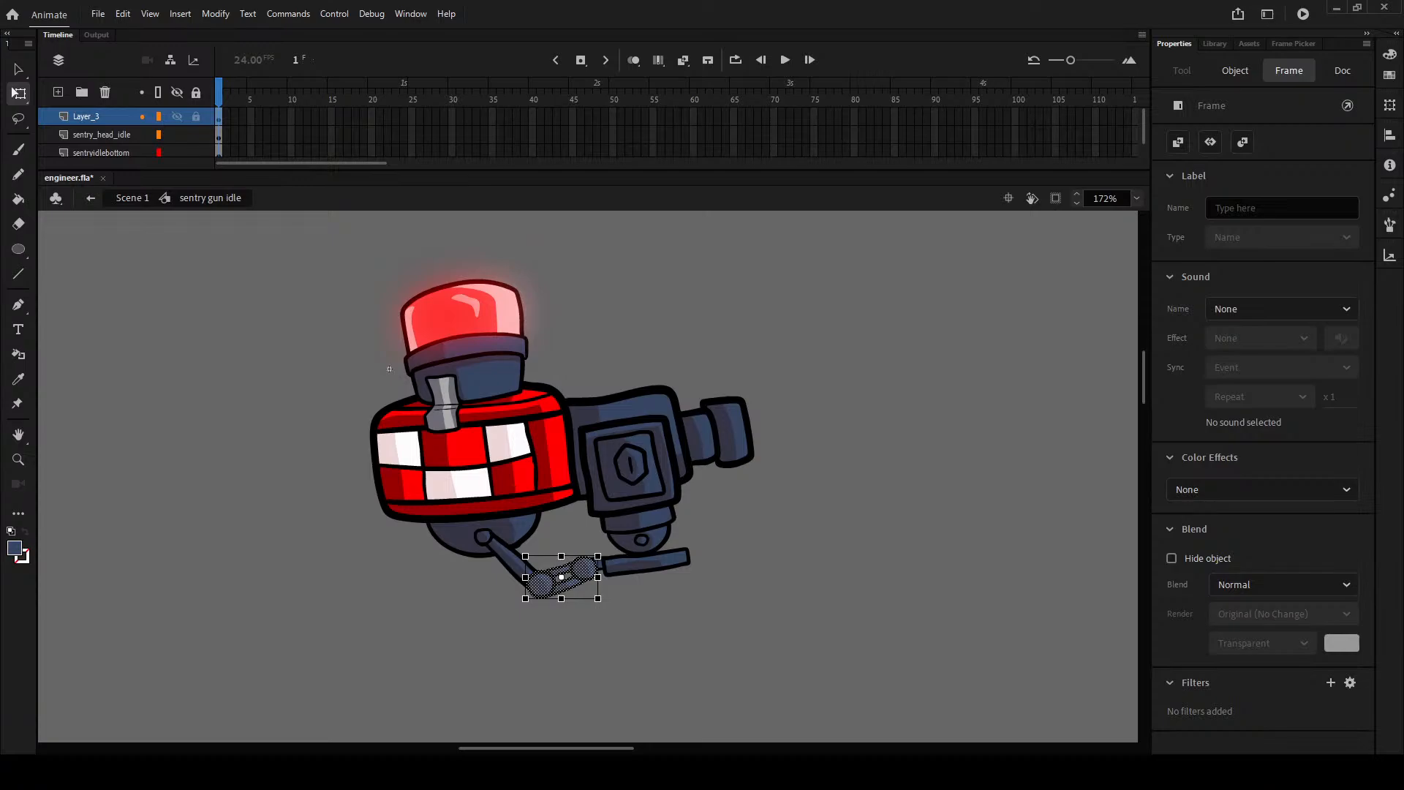
key("Return")
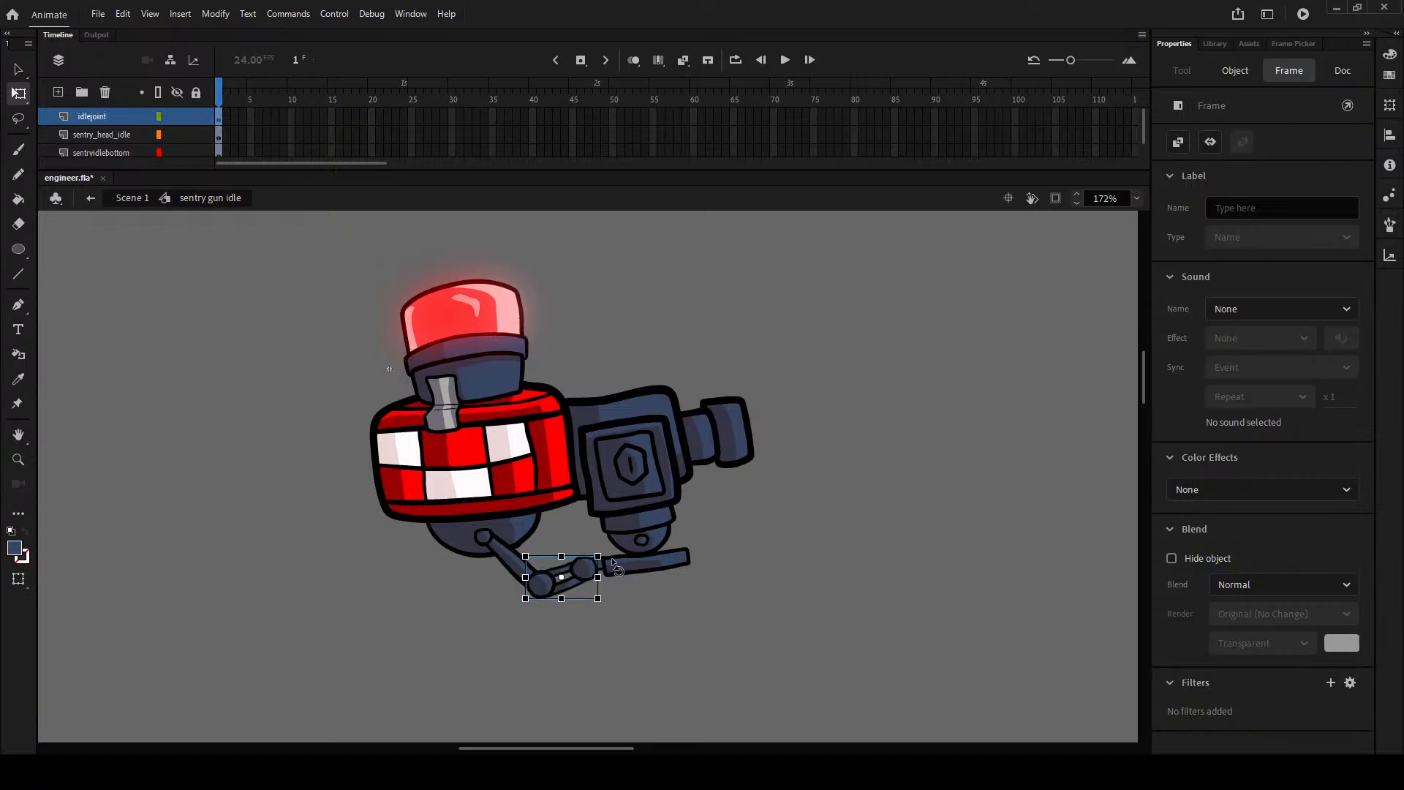
- Try rotating the idlejoint link about its round joint nearest the mount's base plate
scroll(575, 596, "up", 5)
left_click(635, 500)
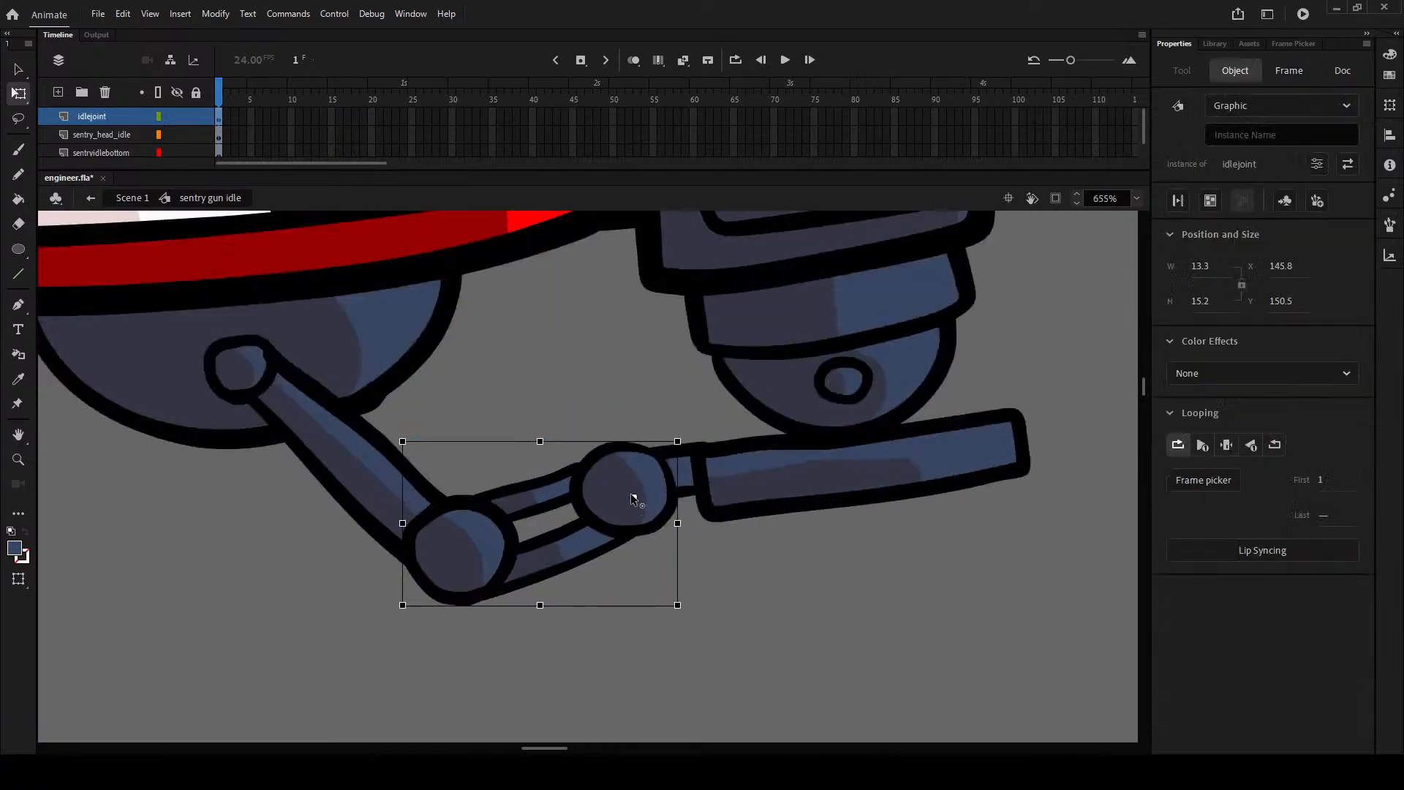
left_click_drag(686, 449, 681, 497)
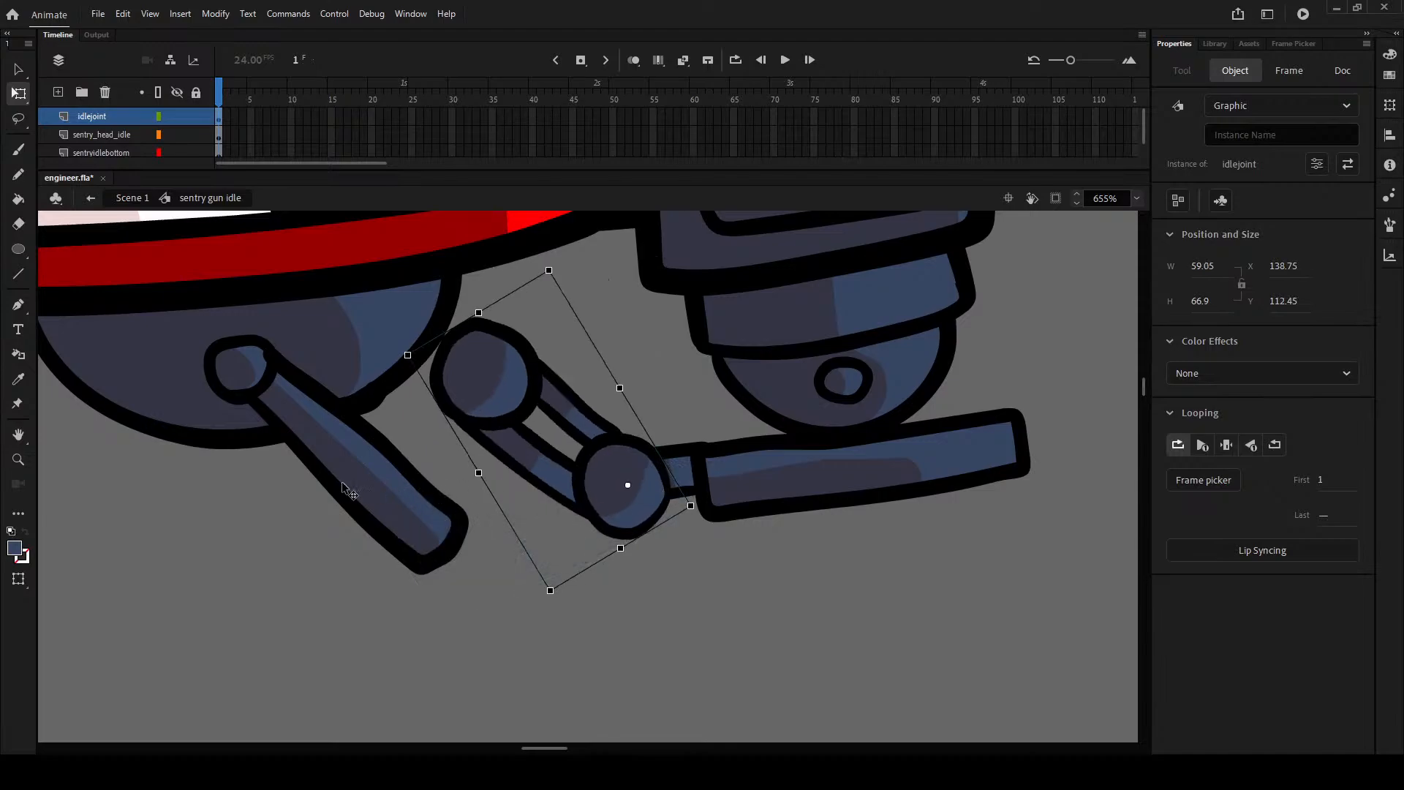
- Try rotating the sentry head symbol counterclockwise about the lower end of its arm
left_click(351, 486)
scroll(613, 467, "down", 5)
scroll(613, 467, "up", 2)
left_click_drag(912, 607, 722, 501)
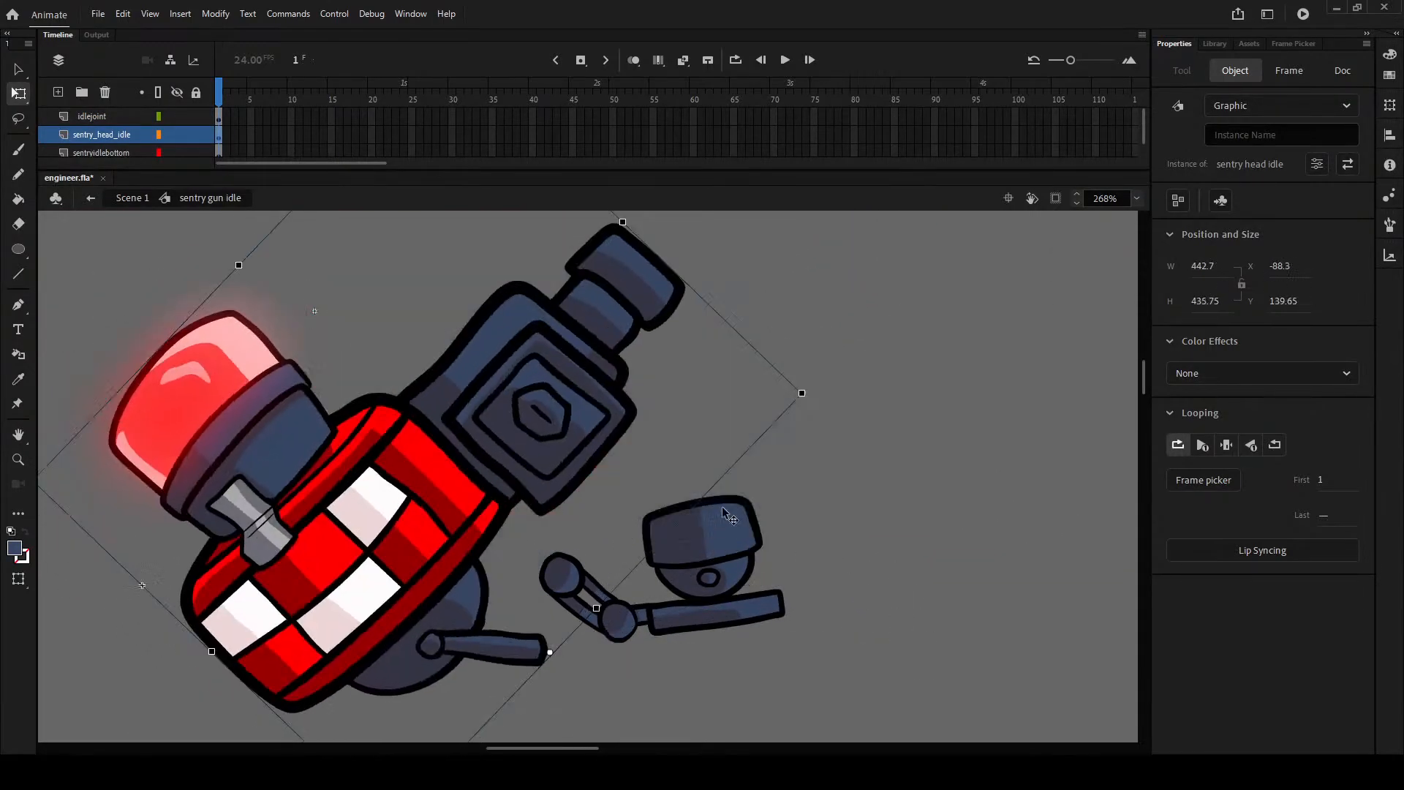
- Undo the trial rotations of the sentry head and arm link, keeping the idlejoint symbol
key("ctrl+z")
key("ctrl+z")
left_click(861, 594)
key("ctrl+z")
key("ctrl+z")
key("ctrl+z")
key("ctrl+z")
key("ctrl+z")
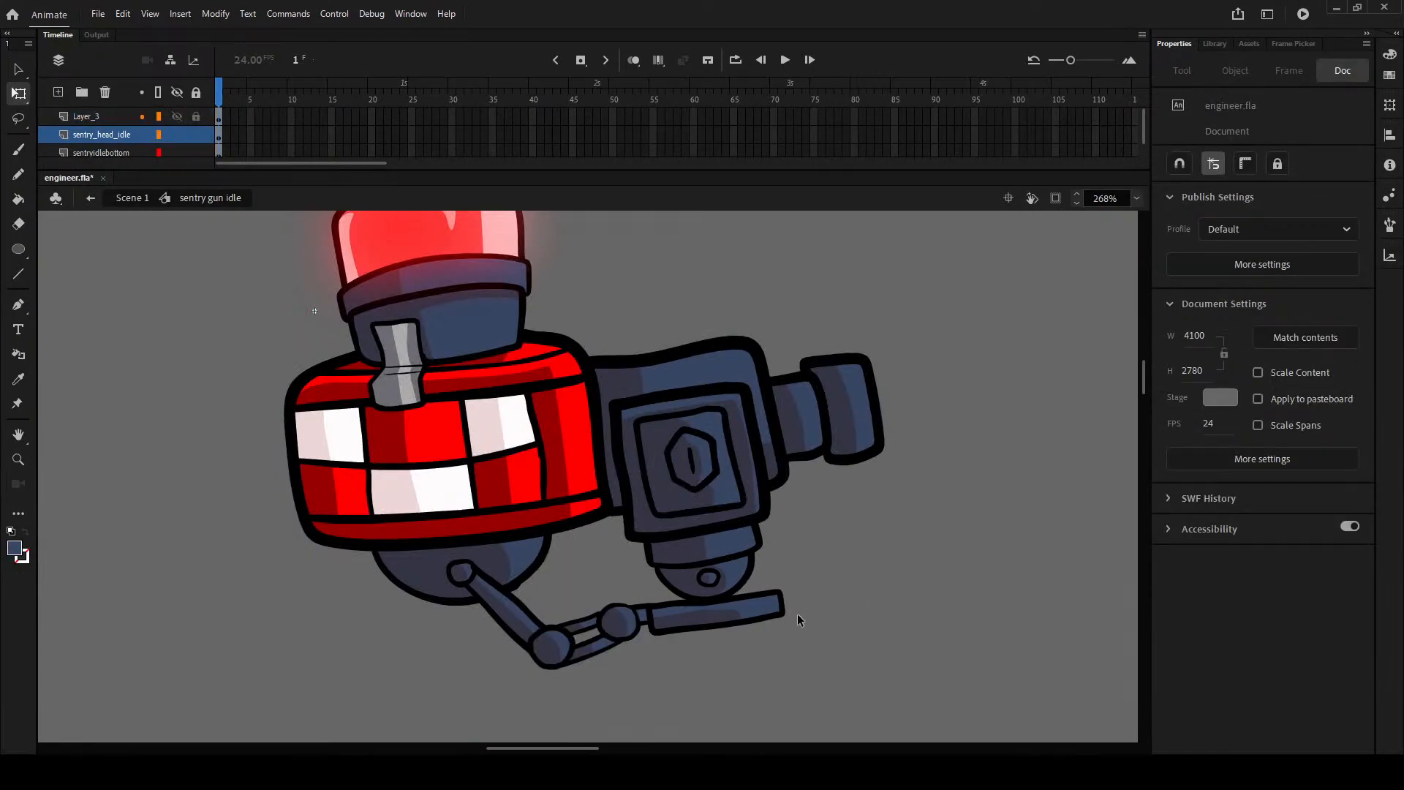
key("ctrl+y")
key("ctrl+y")
key("ctrl+y")
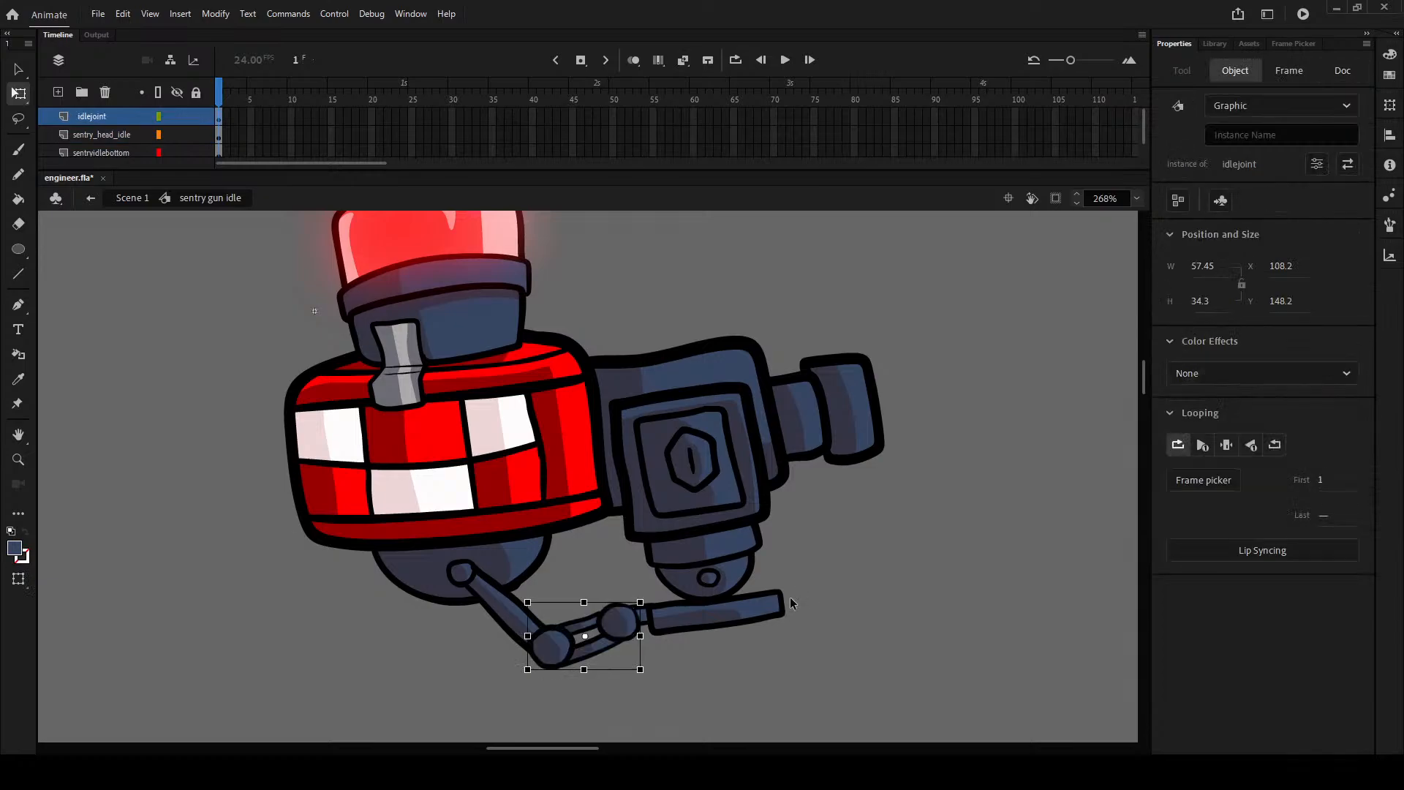
- Rotate the sentryidlebottom symbol clockwise about the arm joint until its base plate is nearly level
left_click(735, 564)
left_click_drag(774, 475, 814, 566)
key("ctrl+z")
left_click(735, 561)
key("ctrl+z")
left_click_drag(814, 517, 819, 499)
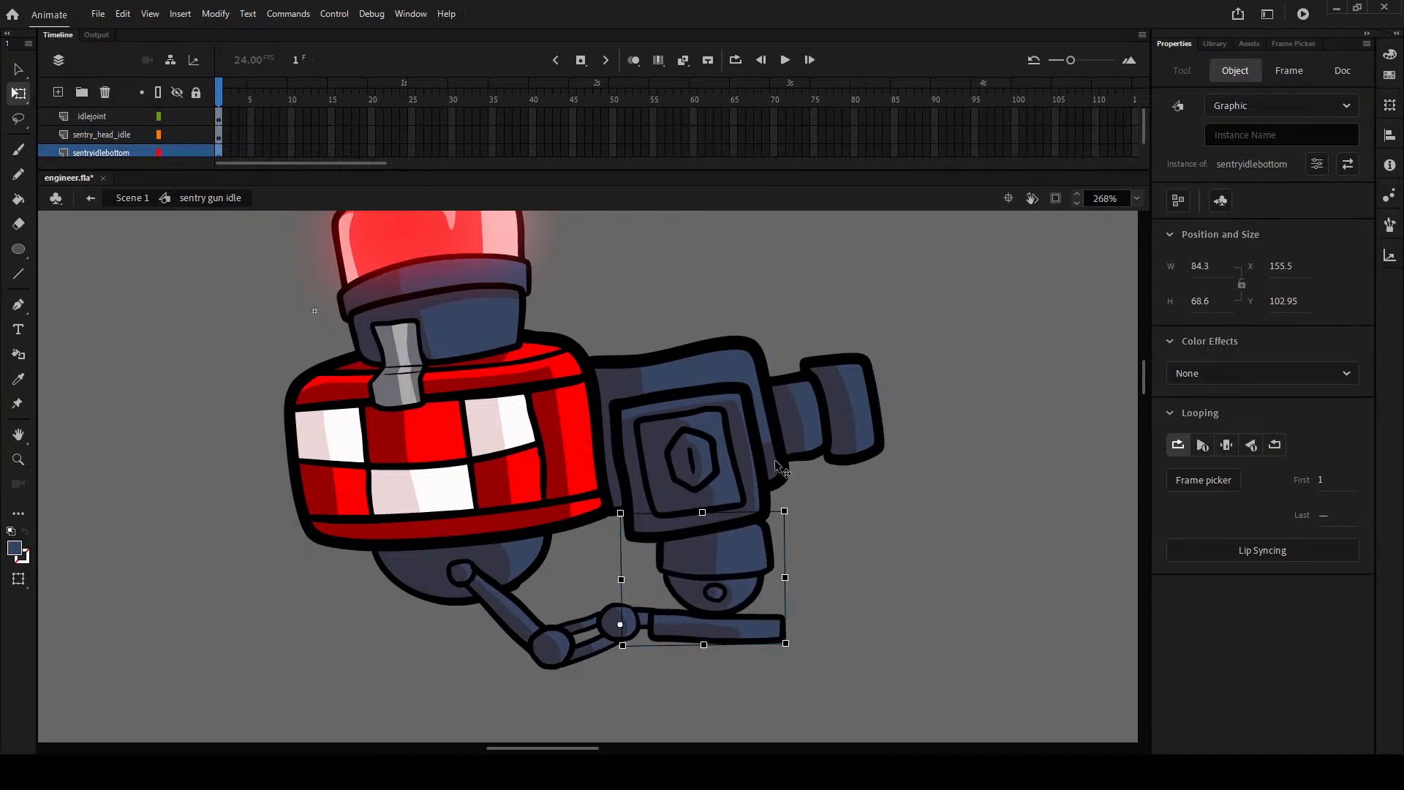
- Rotate the sentry head symbol clockwise about the elbow joint so the gun rests level on the mount
left_click(838, 392)
left_click_drag(920, 610, 928, 660)
left_click(644, 689)
scroll(731, 659, "down", 5)
scroll(805, 660, "up", 4)
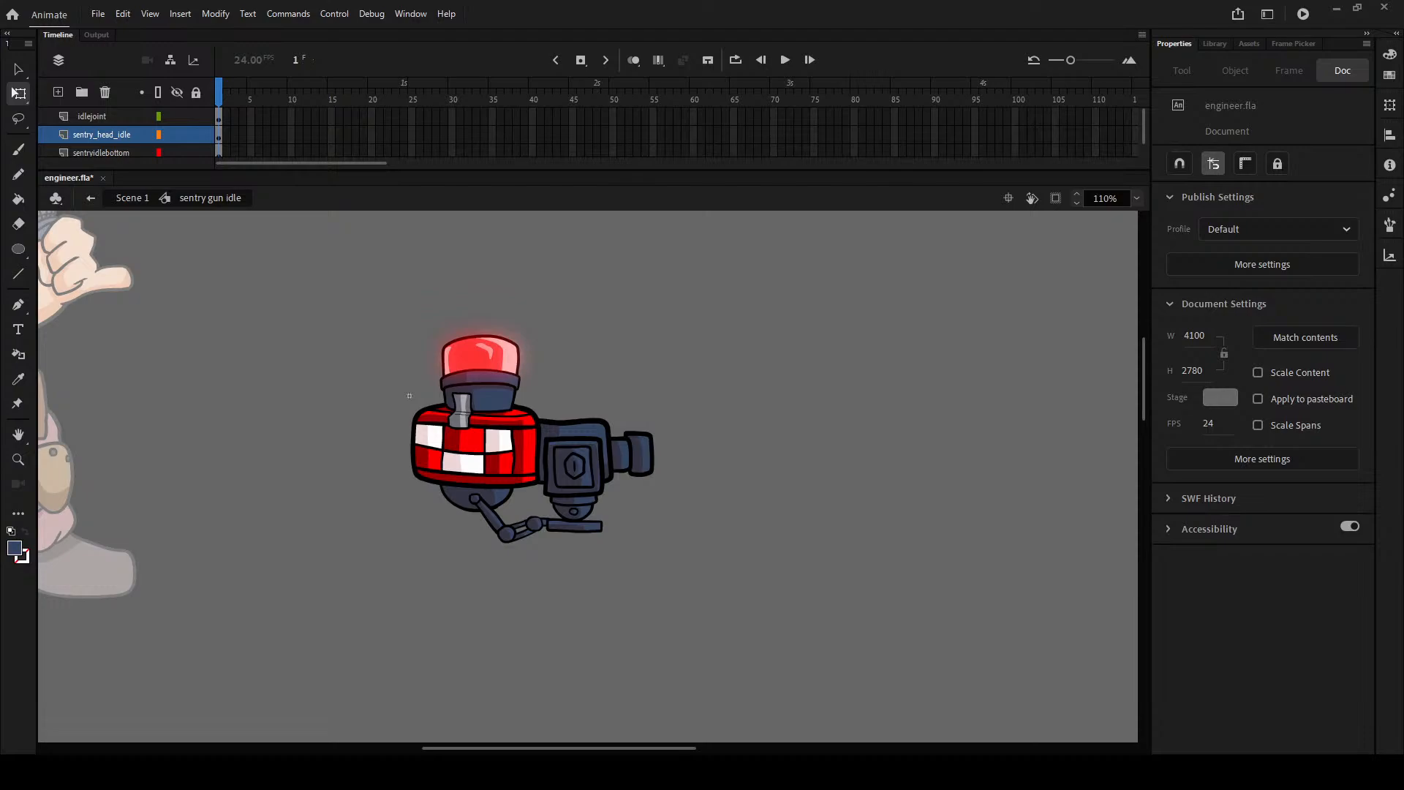
scroll(588, 477, "down", 3)
scroll(588, 477, "up", 3)
scroll(410, 396, "up", 5)
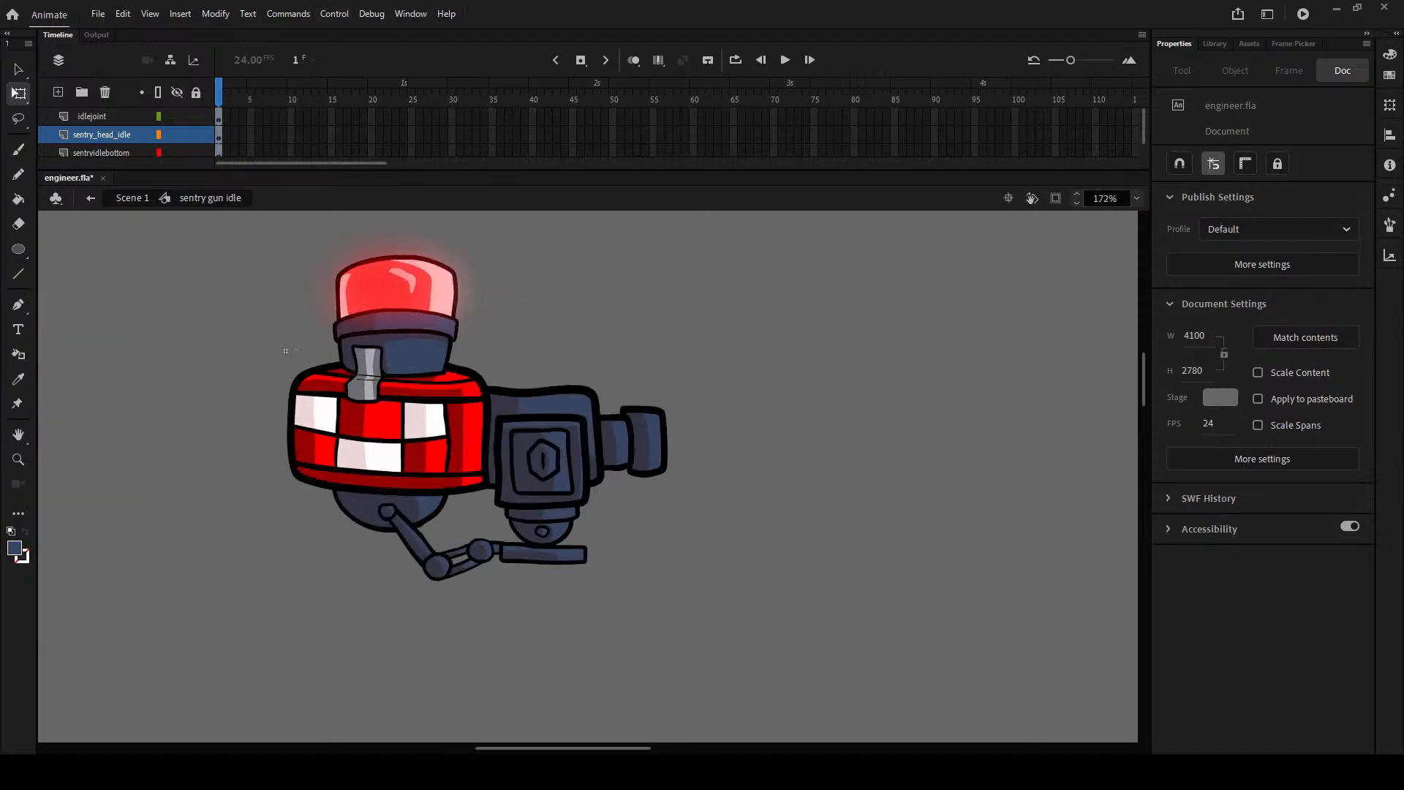
- Reset the drawing colours to the default black and white and open the sentryidlebottom symbol for editing
key("b")
left_click(11, 532)
left_click(100, 137)
left_click(102, 121)
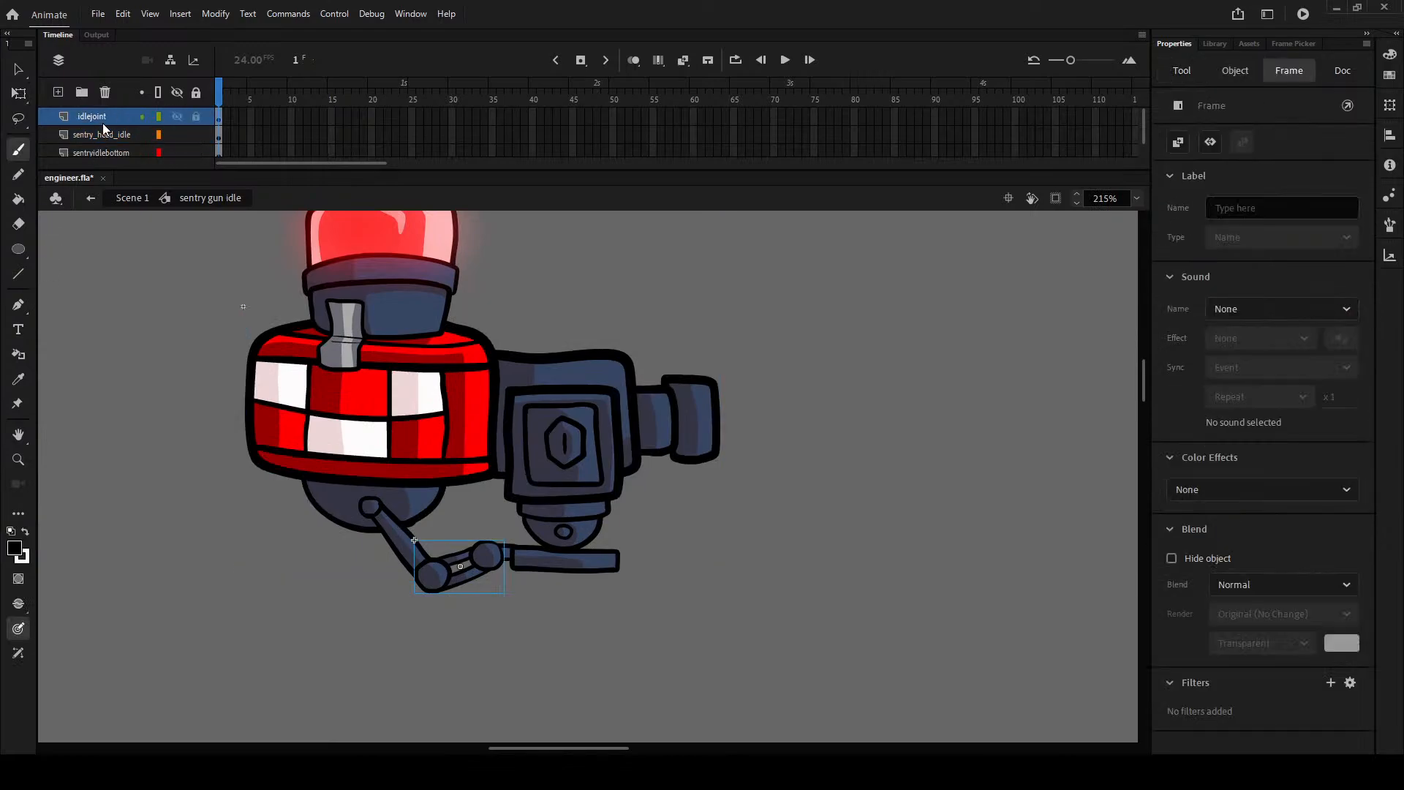
left_click(98, 136)
scroll(103, 157, "down", 1)
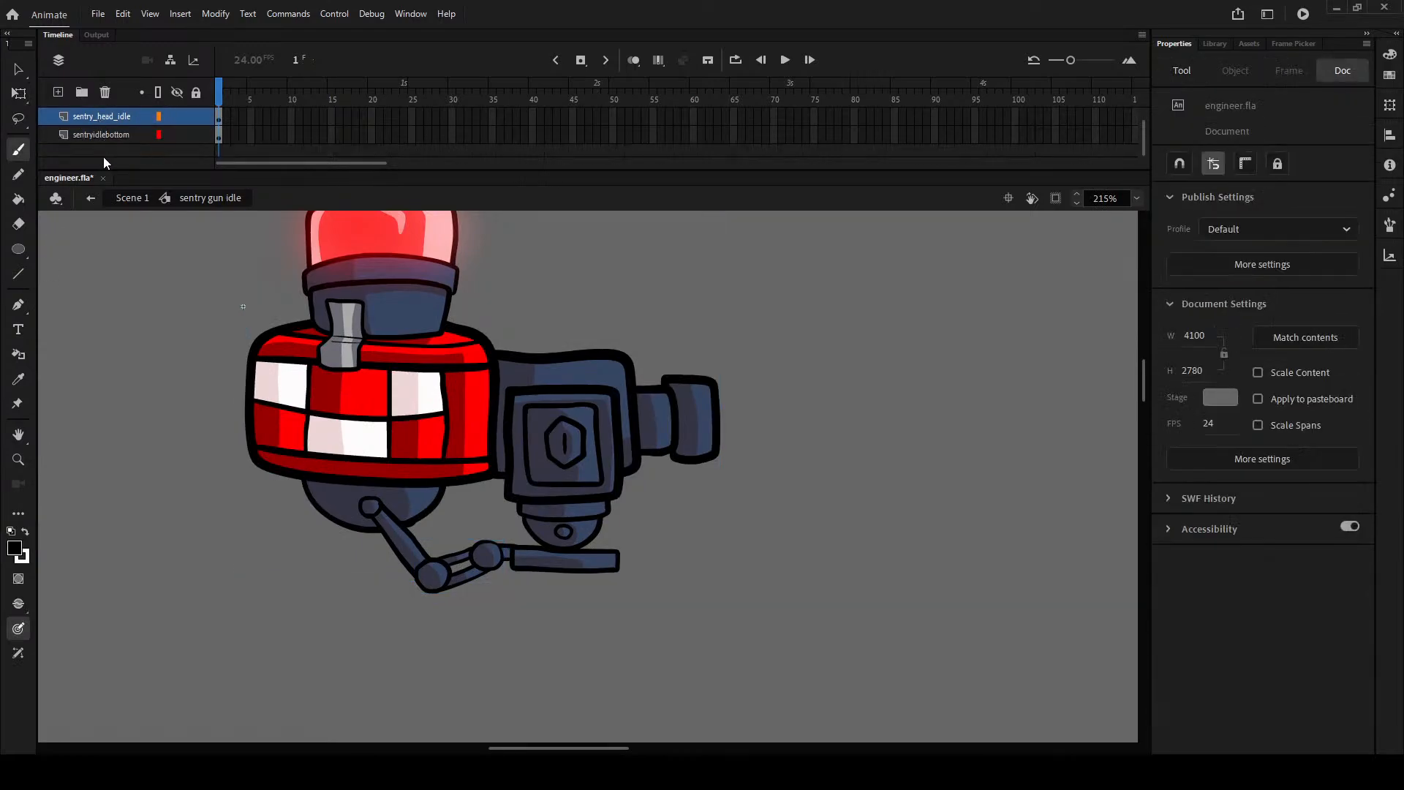
left_click(101, 136)
left_click(27, 76)
left_click_drag(509, 323, 563, 138)
scroll(602, 366, "up", 3)
double_click(615, 424)
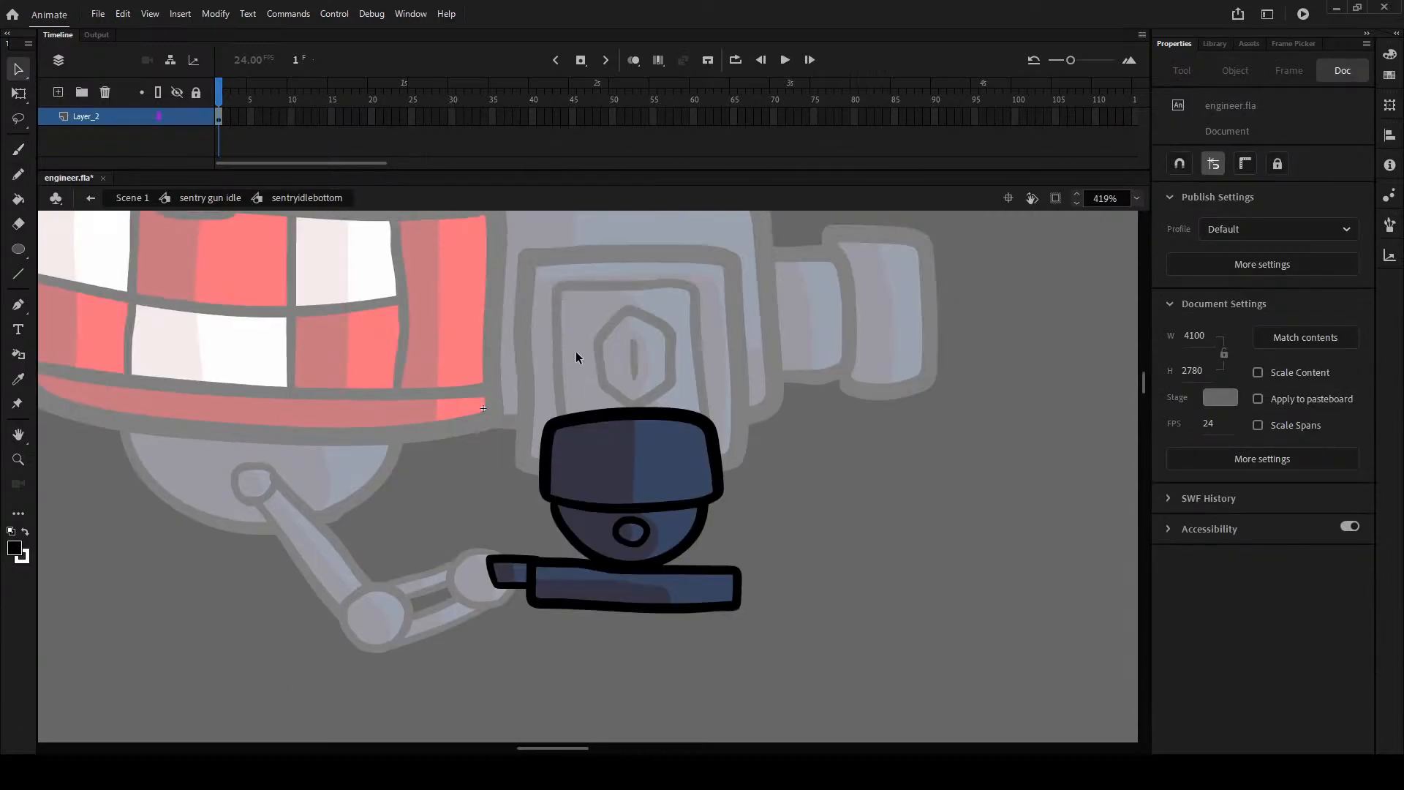
- Add a new layer beneath Layer_2 inside the sentryidlebottom symbol
left_click_drag(577, 352, 494, 158)
key("b")
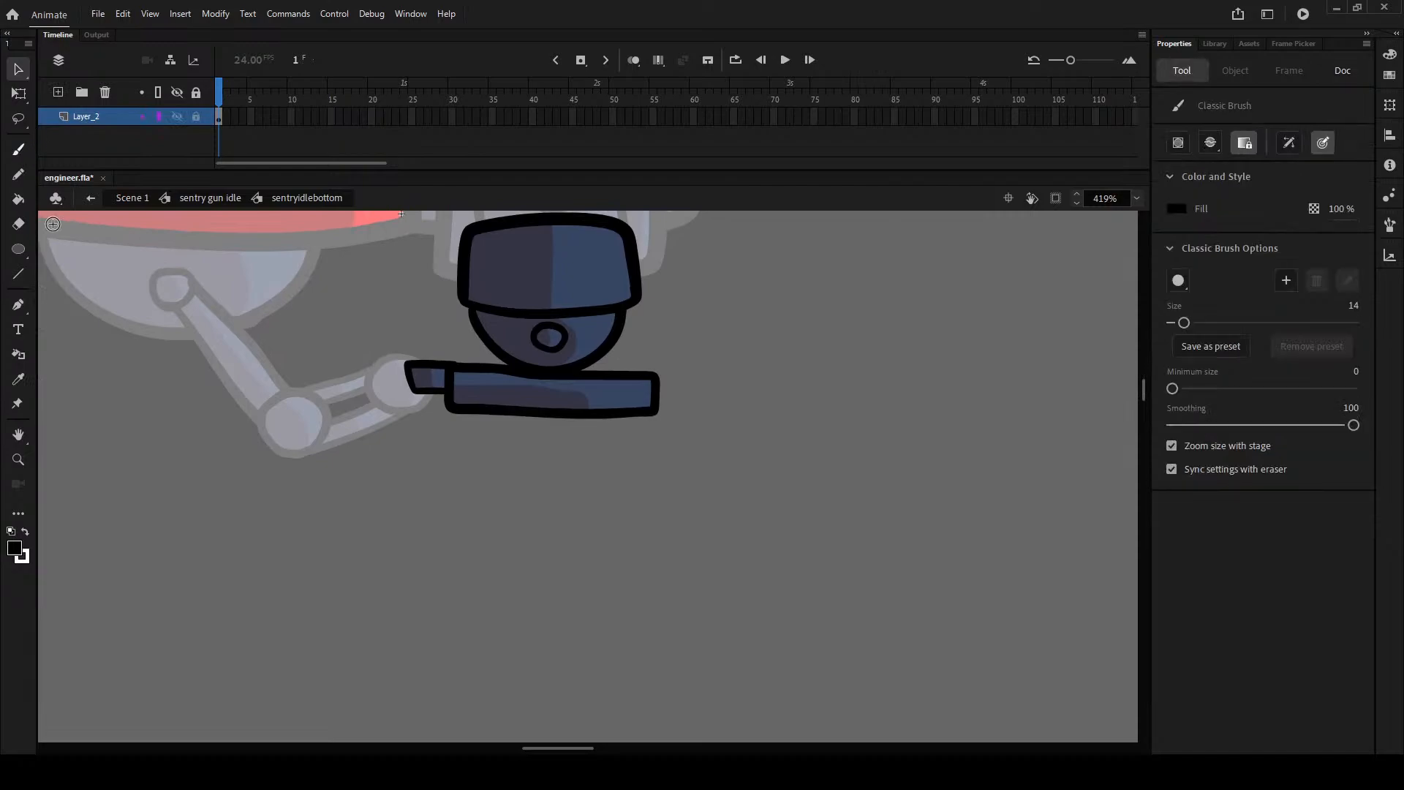
left_click(58, 92)
left_click_drag(76, 142, 77, 147)
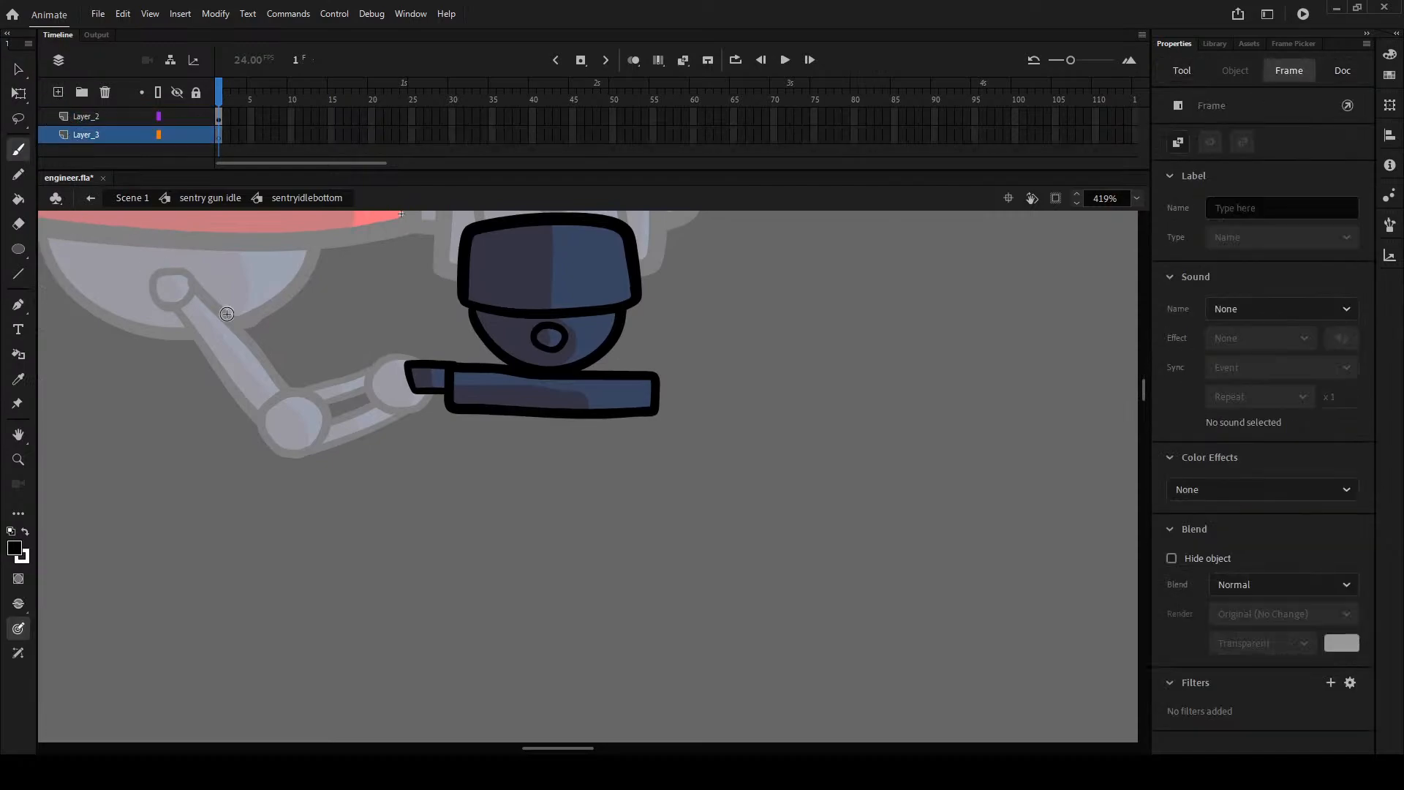
- Brush the black outline of a roughly square box hanging beneath the mount's base plate on Layer_3, brush size 14
left_click_drag(423, 434, 436, 383)
scroll(437, 386, "up", 1)
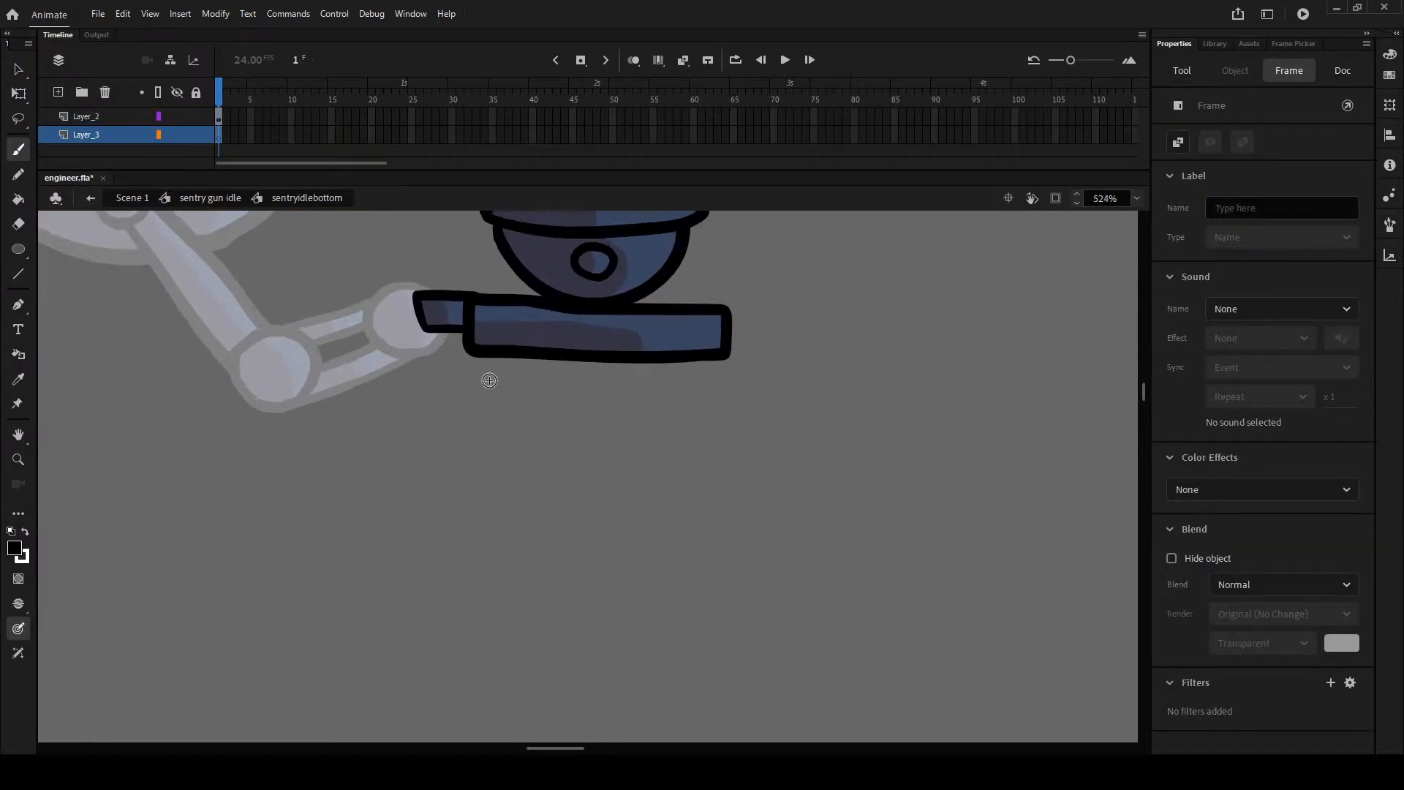
mouse_move(520, 351)
left_mouse_down()
mouse_move(518, 382)
mouse_move(580, 517)
mouse_move(696, 409)
mouse_move(680, 337)
mouse_move(536, 334)
mouse_move(520, 380)
mouse_move(506, 355)
mouse_move(507, 512)
mouse_move(695, 517)
mouse_move(688, 345)
mouse_move(506, 338)
mouse_move(509, 351)
left_mouse_up()
key("ctrl+z")
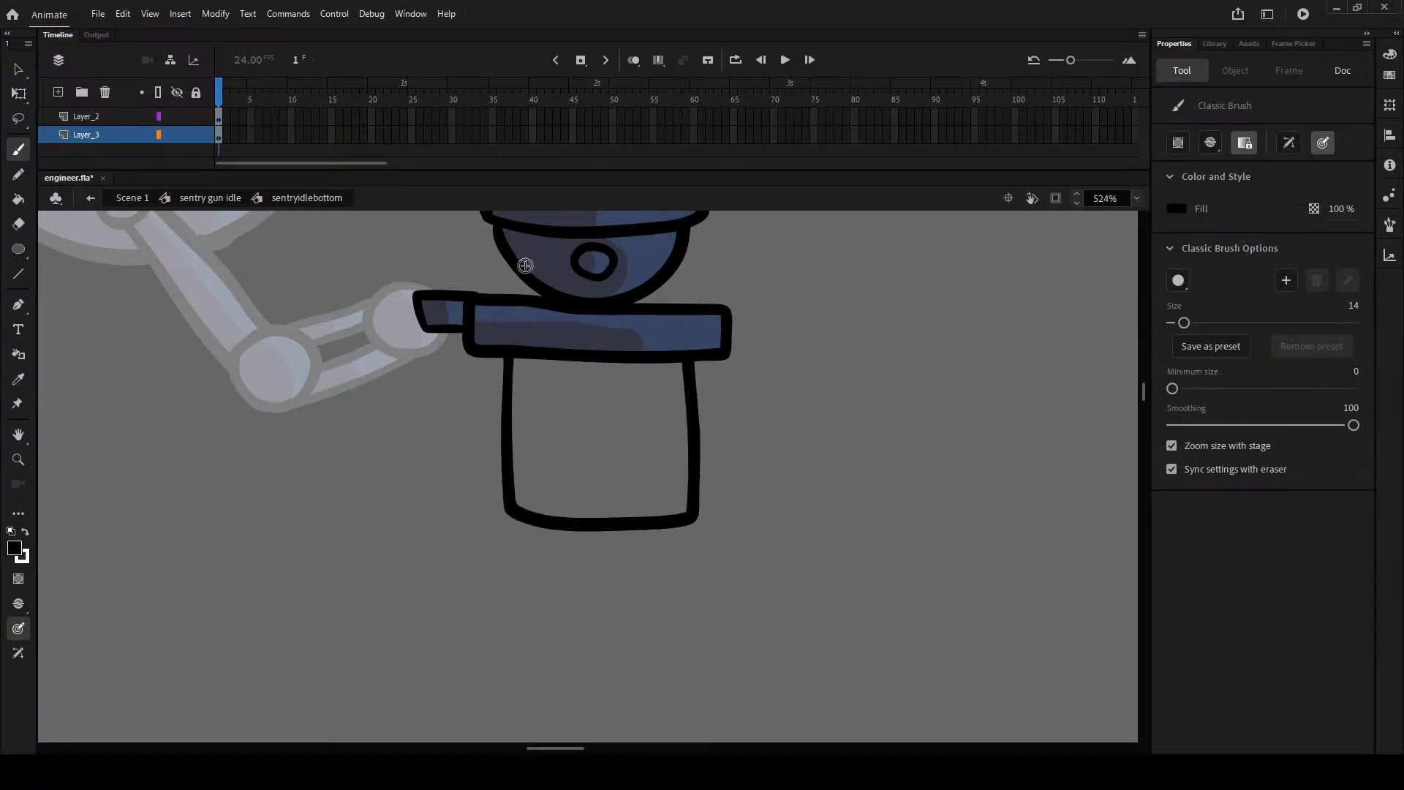
- Replace the bottom edge of the box outline with a thin, slightly wider flange brushed across the ends of its sides
scroll(554, 373, "down", 8)
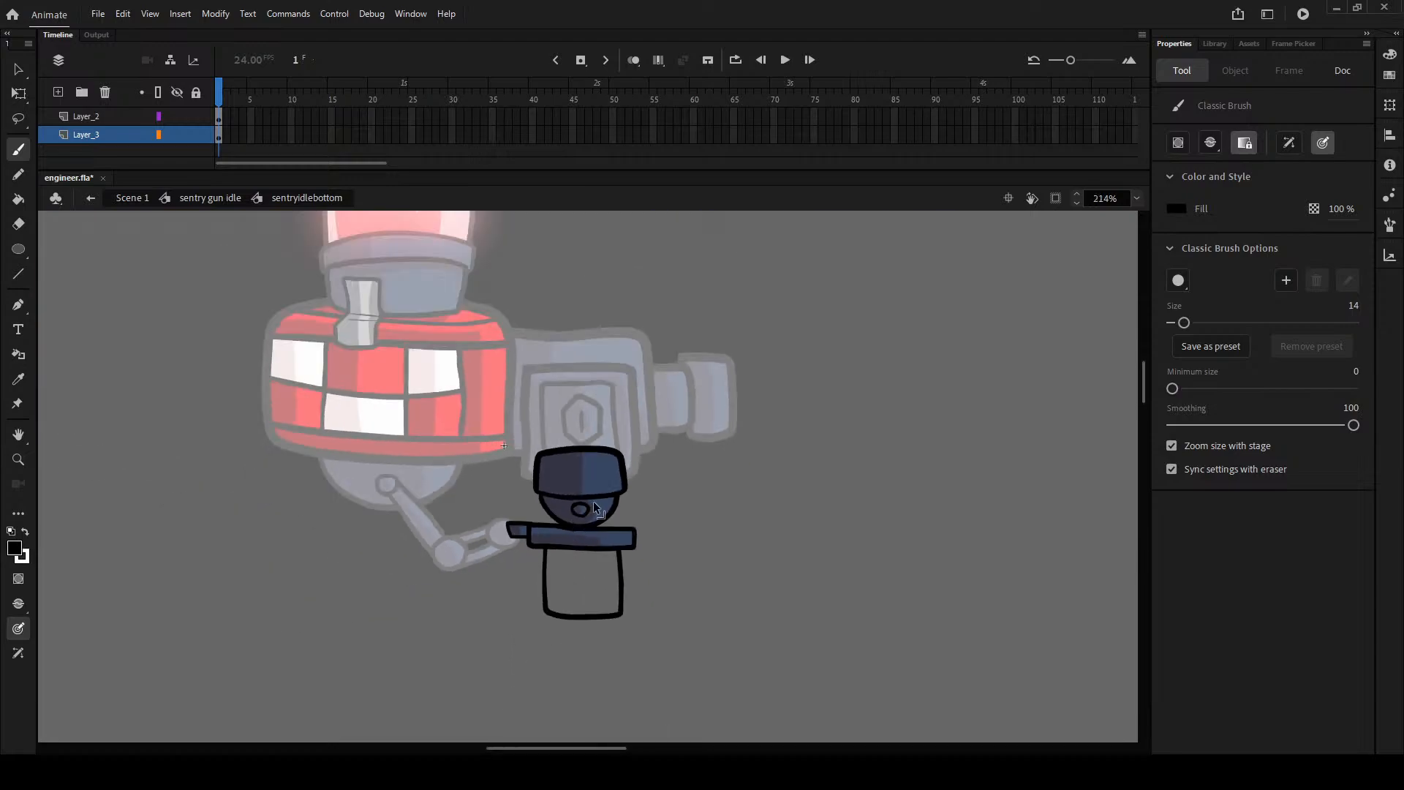
scroll(647, 538, "up", 6)
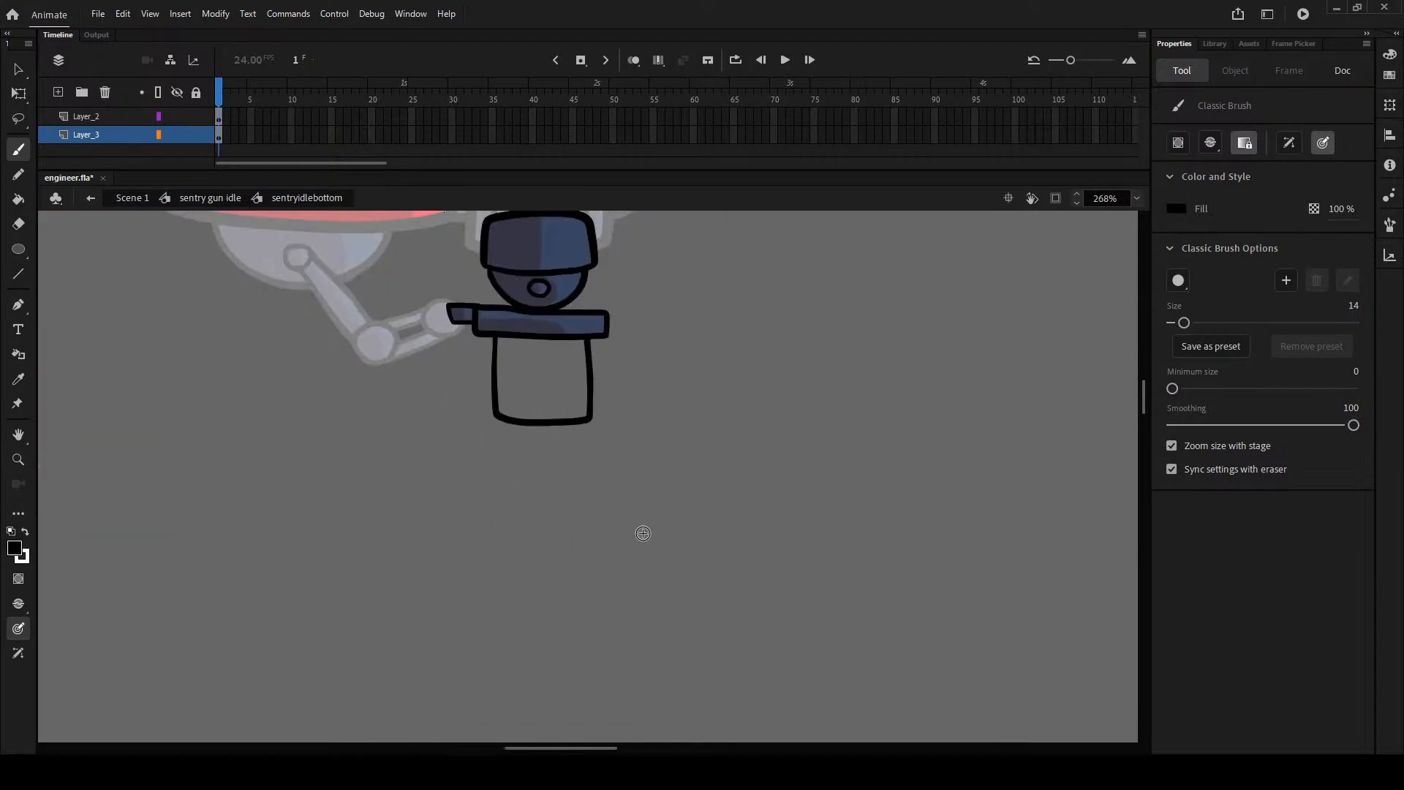
scroll(593, 513, "up", 4)
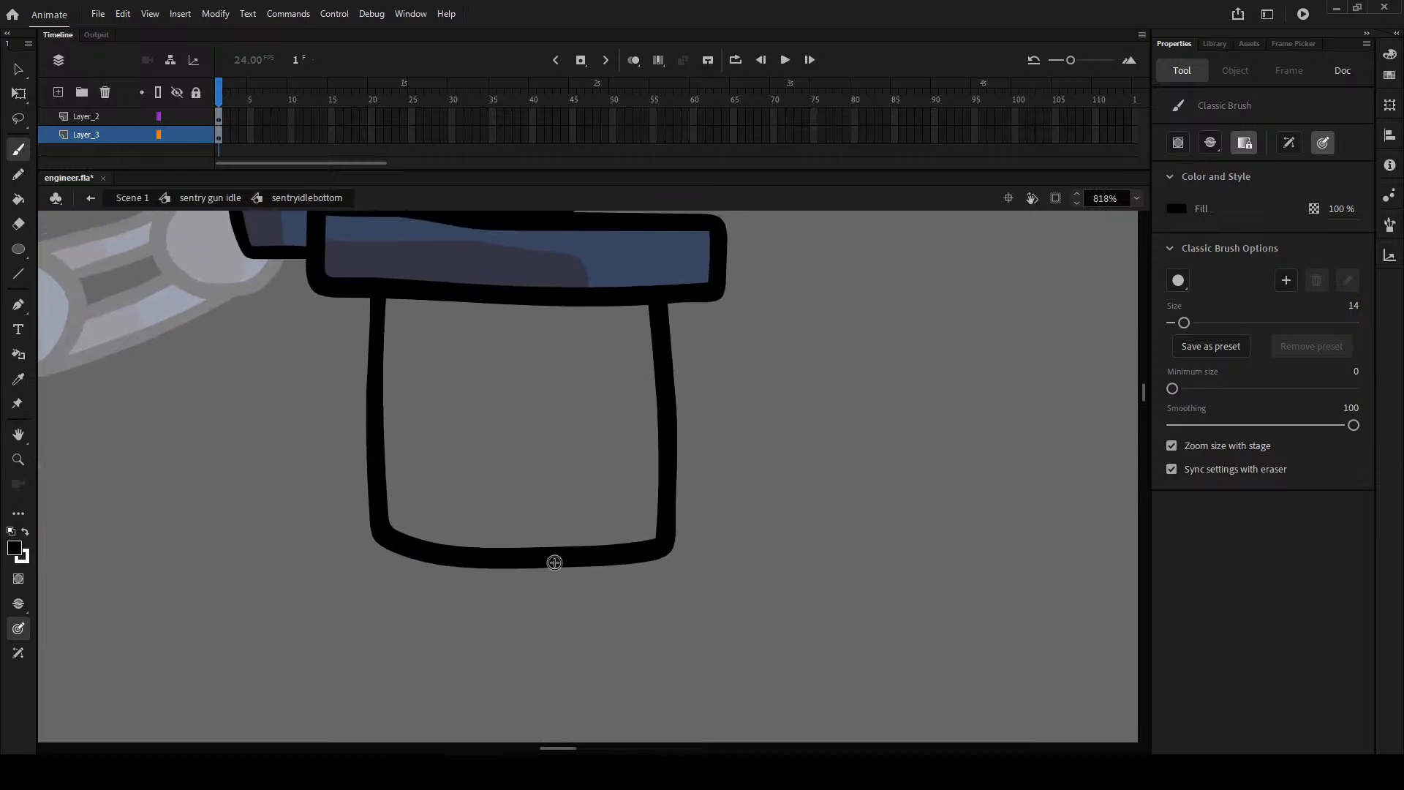
left_click_drag(354, 523, 764, 549)
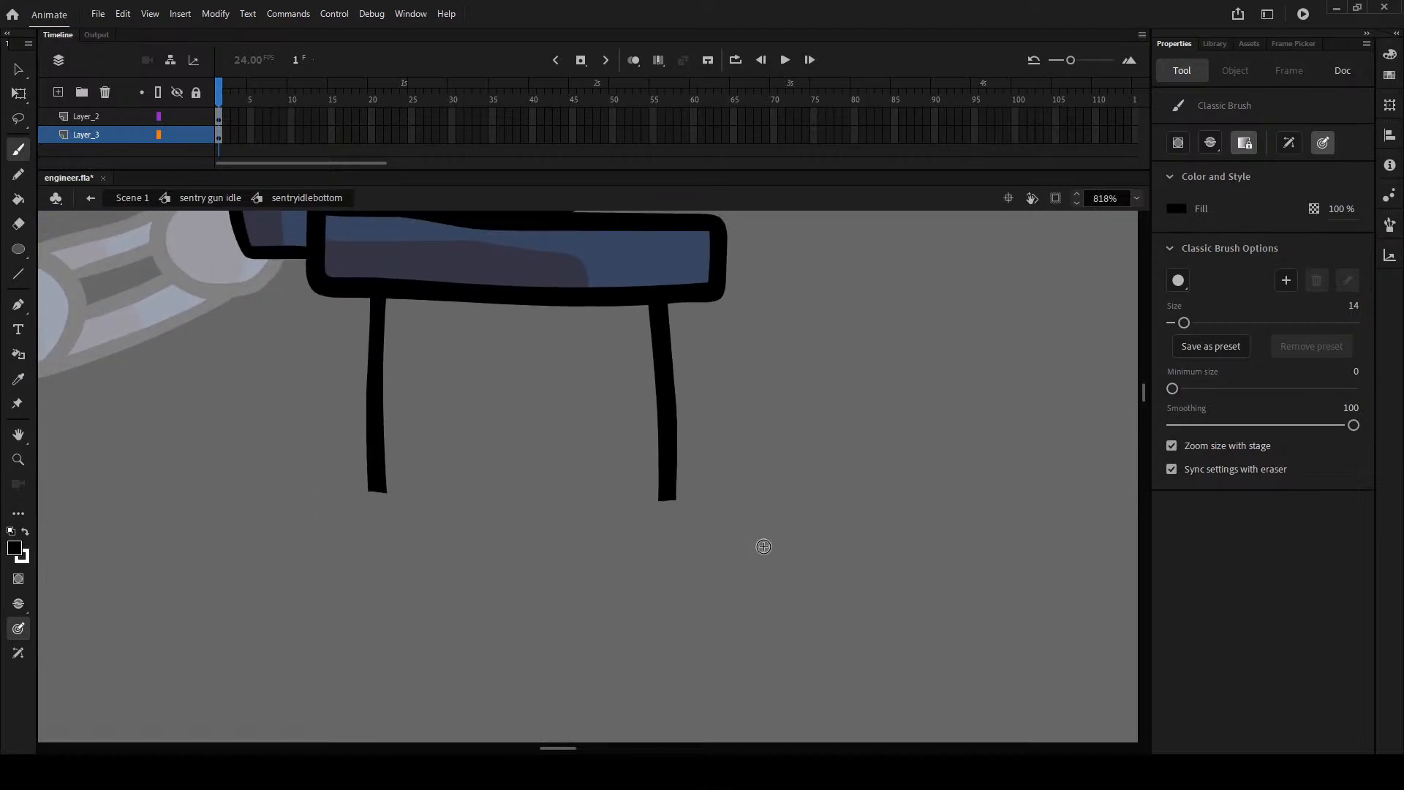
mouse_move(354, 489)
left_mouse_down()
mouse_move(673, 495)
mouse_move(353, 490)
mouse_move(685, 496)
mouse_move(688, 523)
mouse_move(677, 537)
mouse_move(419, 535)
mouse_move(358, 533)
mouse_move(360, 485)
left_mouse_up()
key("ctrl+z")
scroll(482, 486, "down", 7)
scroll(575, 486, "up", 2)
left_click_drag(523, 476, 615, 453)
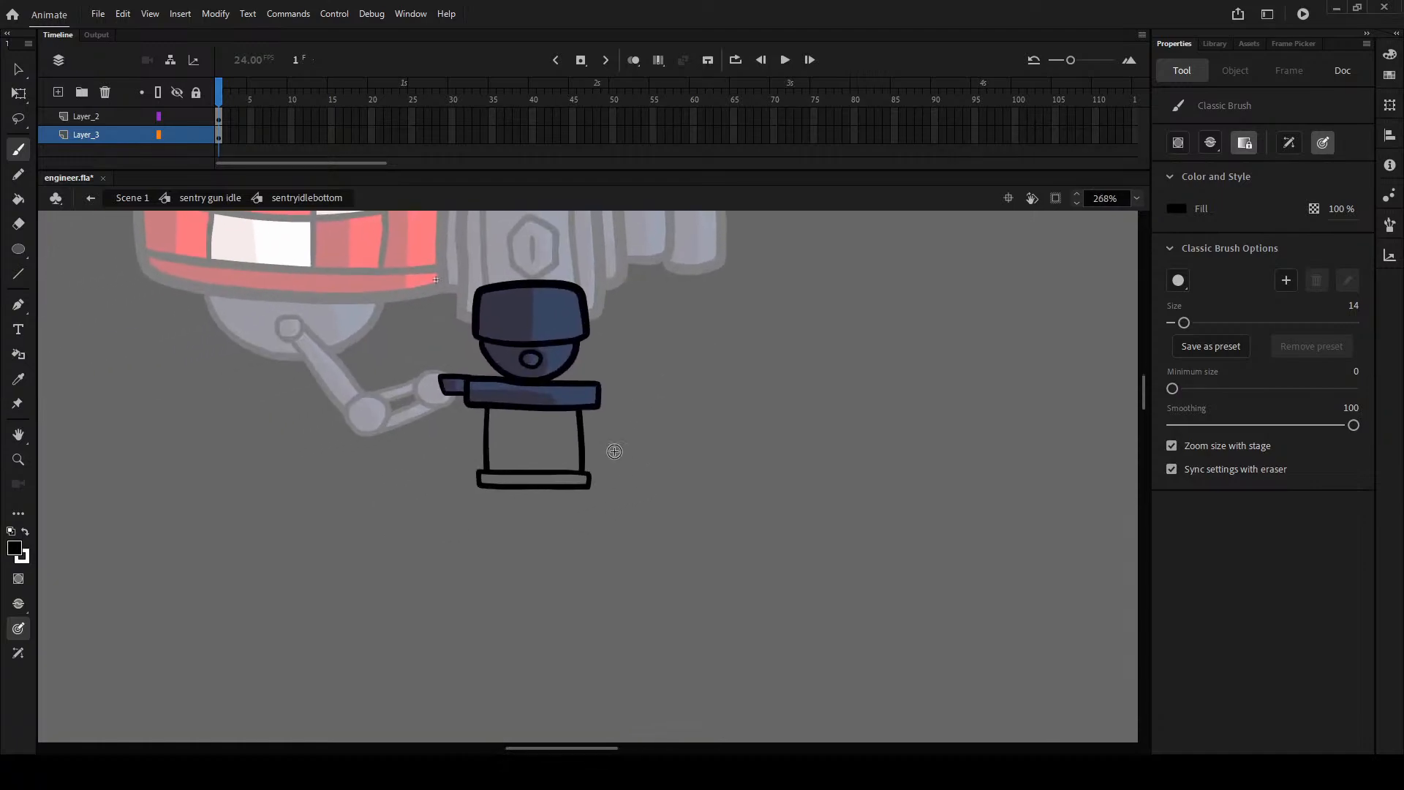
- Brush the black outline of a narrow round-ended post hanging beneath the flange on Layer_3
scroll(569, 499, "up", 2)
left_click_drag(631, 503, 655, 363)
mouse_move(493, 341)
left_mouse_down()
mouse_move(505, 504)
mouse_move(544, 514)
mouse_move(568, 498)
mouse_move(568, 336)
left_mouse_up()
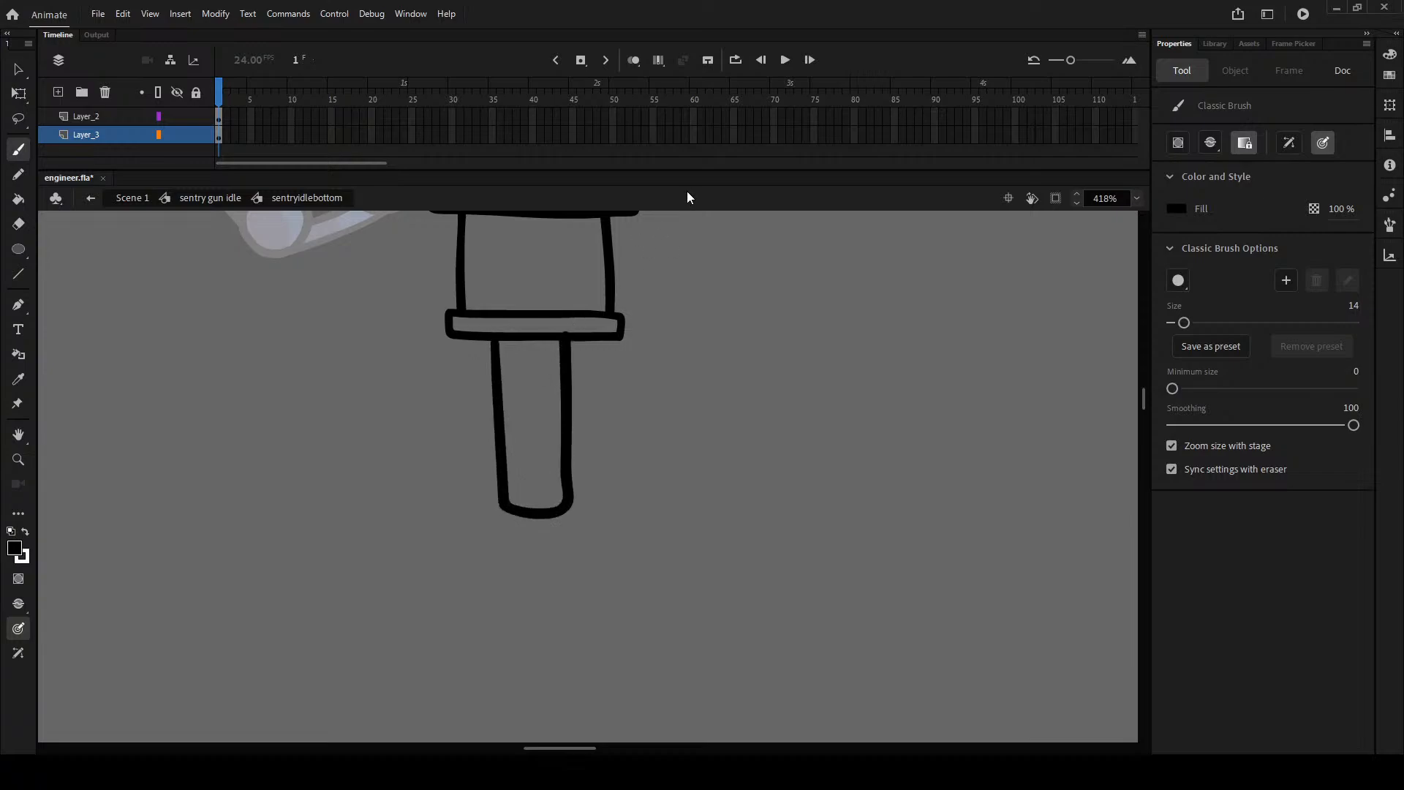
scroll(671, 389, "down", 5)
scroll(671, 392, "up", 2)
left_click_drag(667, 420, 662, 482)
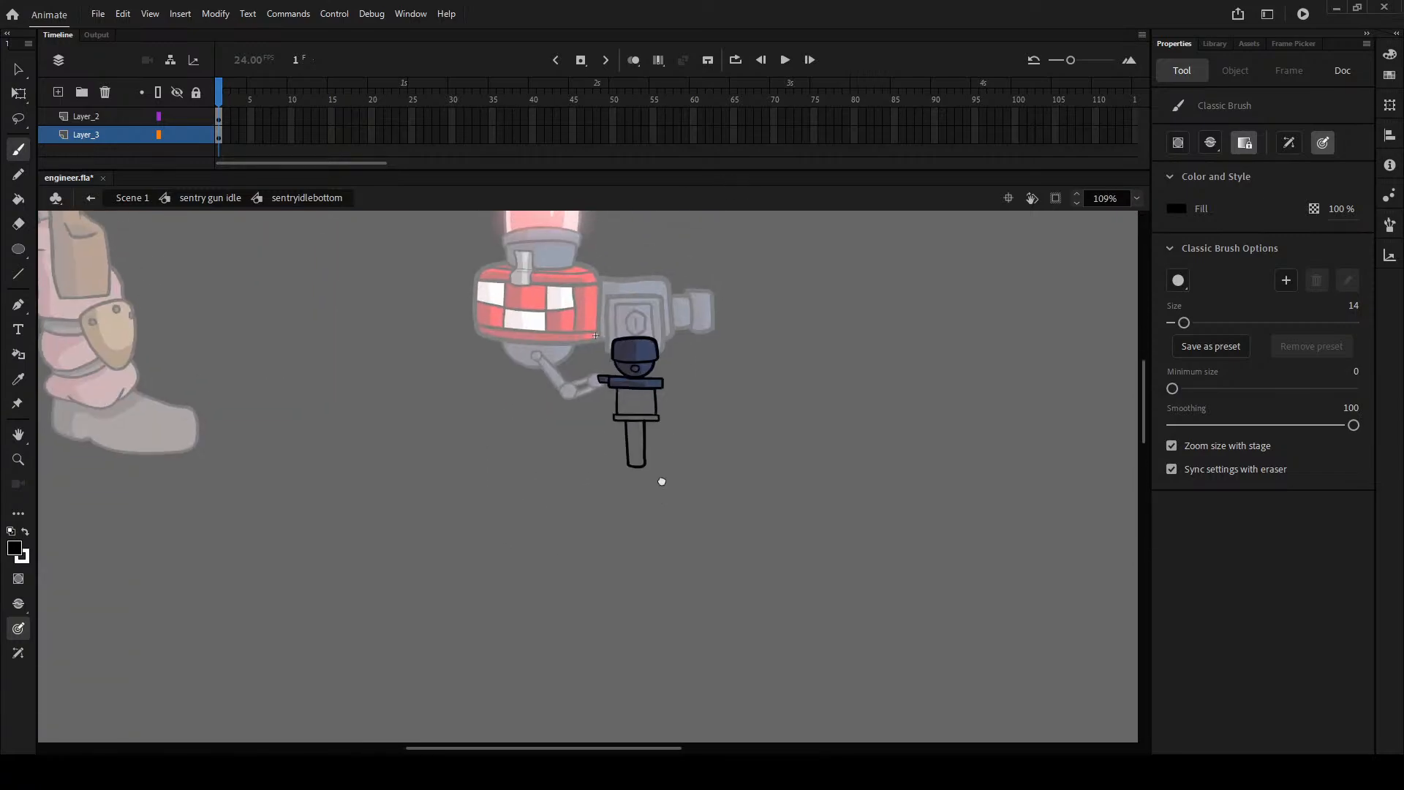
- Sample the mount's dark shadow colour and fill the box, flange and post with it
scroll(662, 481, "up", 8)
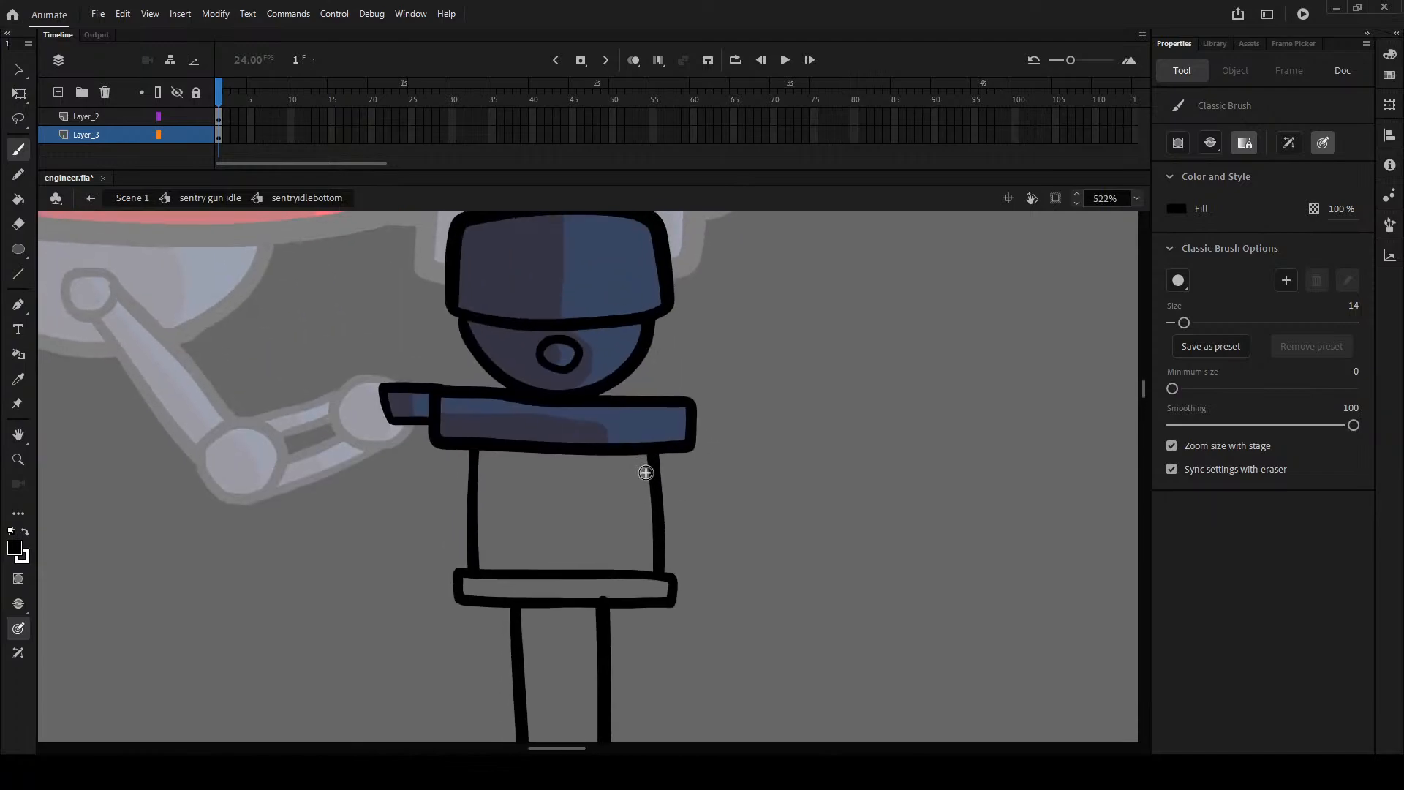
key("i")
left_click(512, 343)
left_click(515, 466)
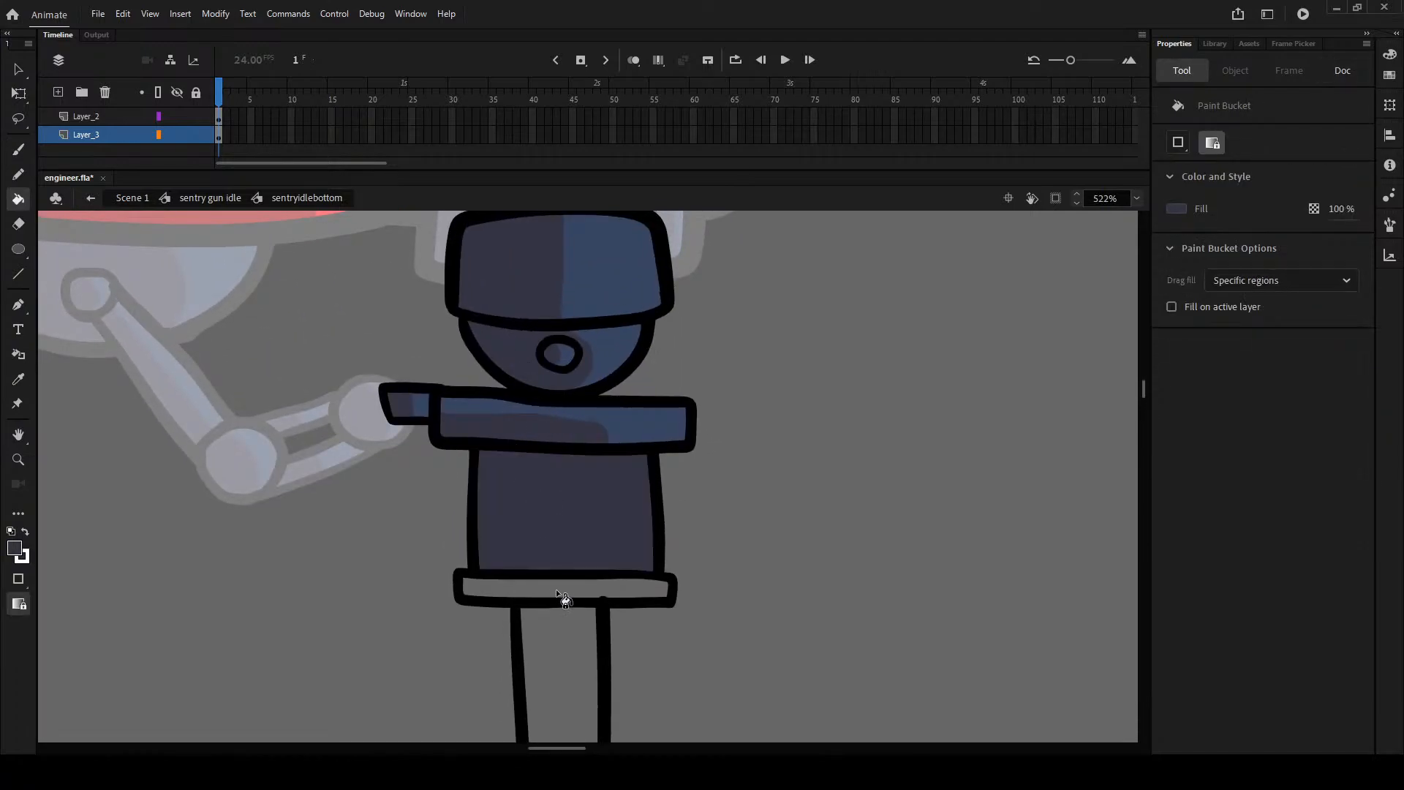
left_click(558, 593)
left_click(578, 658)
- Sample the mount's lighter blue, then pencil white shading boundary lines across the box, flange and post
key("i")
left_click(643, 419)
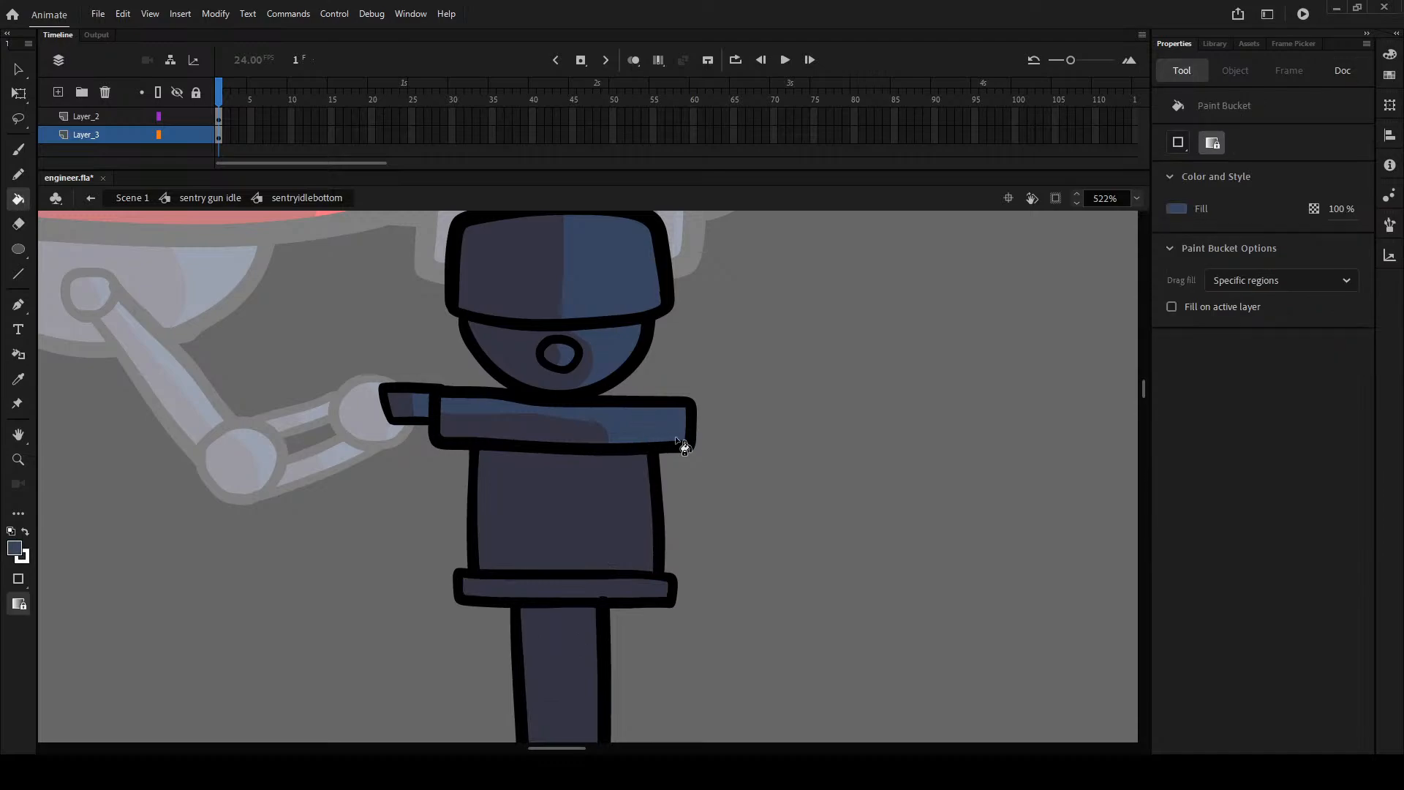
key("y")
mouse_move(446, 467)
left_mouse_down()
mouse_move(583, 485)
mouse_move(608, 572)
mouse_move(573, 571)
left_mouse_up()
scroll(545, 479, "down", 3)
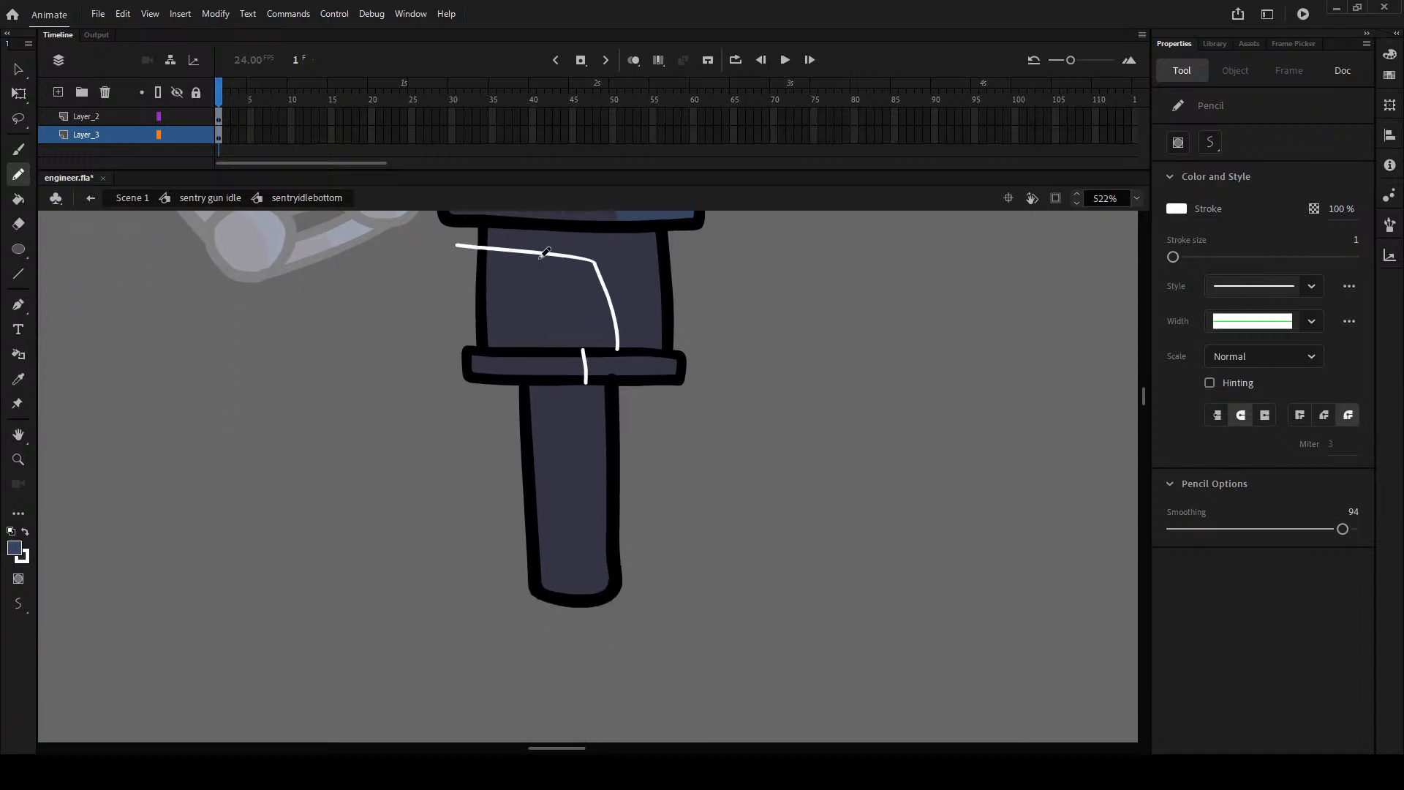
mouse_move(523, 395)
left_mouse_down()
mouse_move(568, 424)
mouse_move(589, 667)
left_mouse_up()
key("ctrl+z")
mouse_move(580, 602)
left_mouse_down()
mouse_move(585, 385)
mouse_move(580, 613)
left_mouse_up()
key("ctrl+z")
- Fill the areas outside the shading boundaries on the box, flange and post with the lighter blue
key("k")
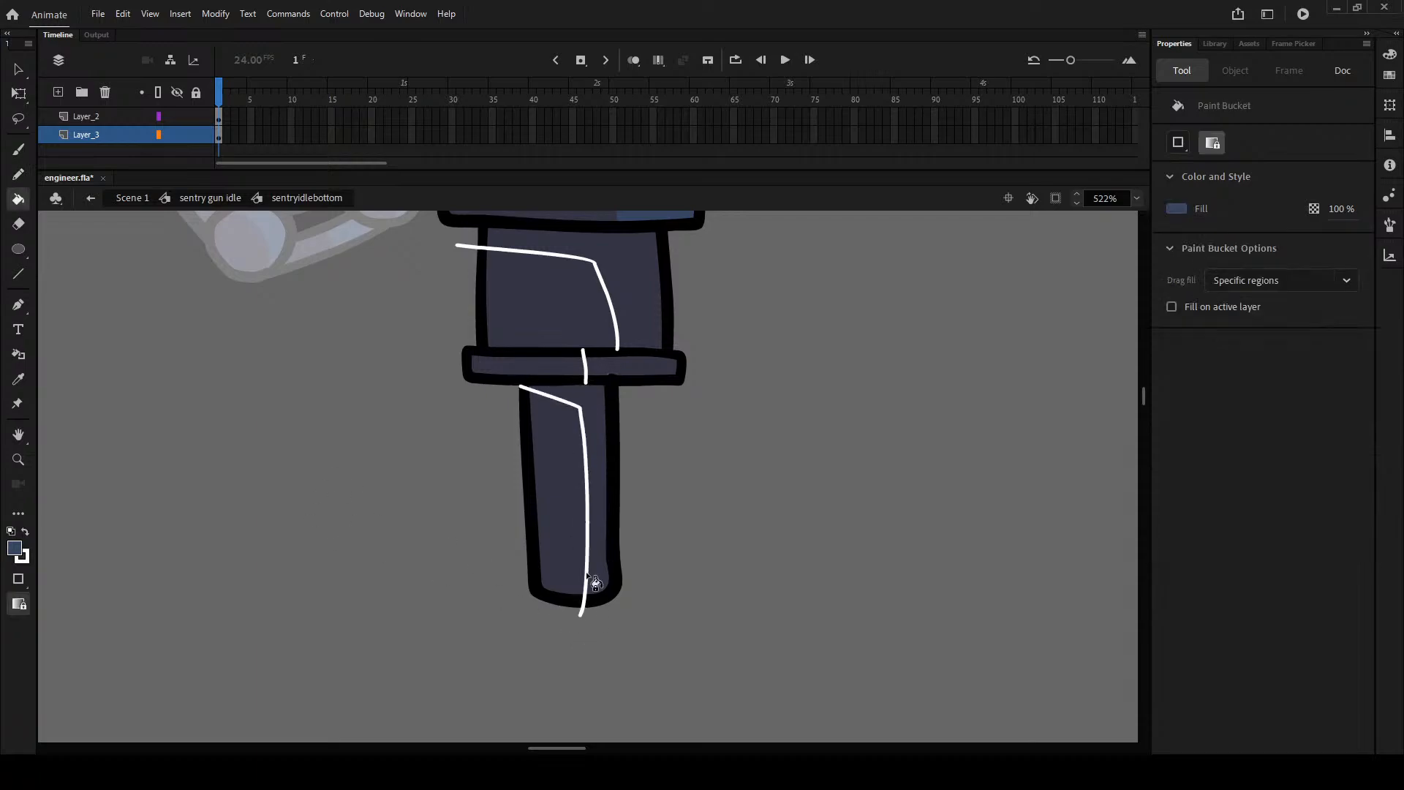
left_click(648, 329)
key("ctrl+z")
left_click(636, 362)
left_click(643, 329)
left_click(601, 422)
- Set the stroke of the selected artwork to none to remove the white boundary lines
key("ctrl+a")
left_click(19, 553)
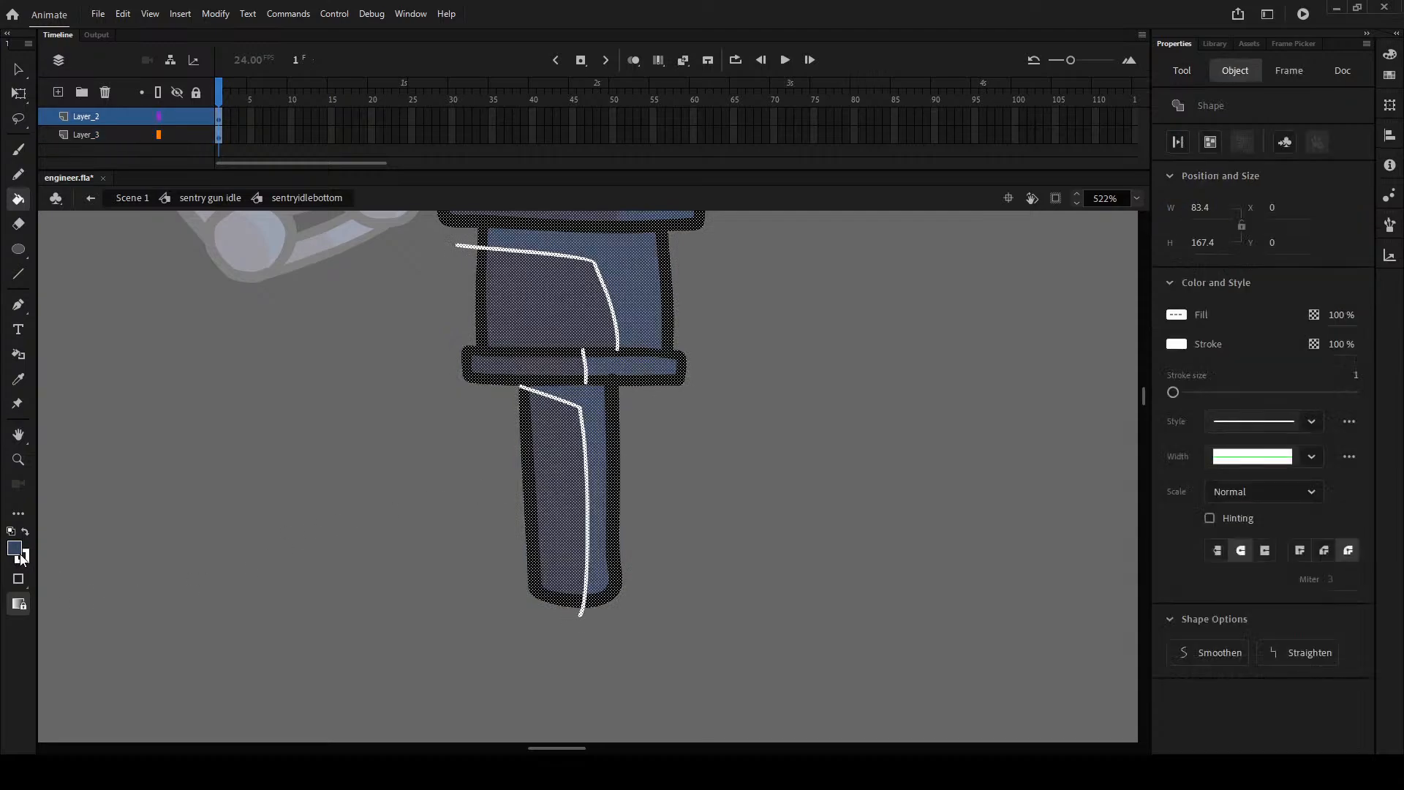
key("ctrl+z")
left_click(264, 574)
left_click(514, 494)
scroll(515, 494, "down", 6)
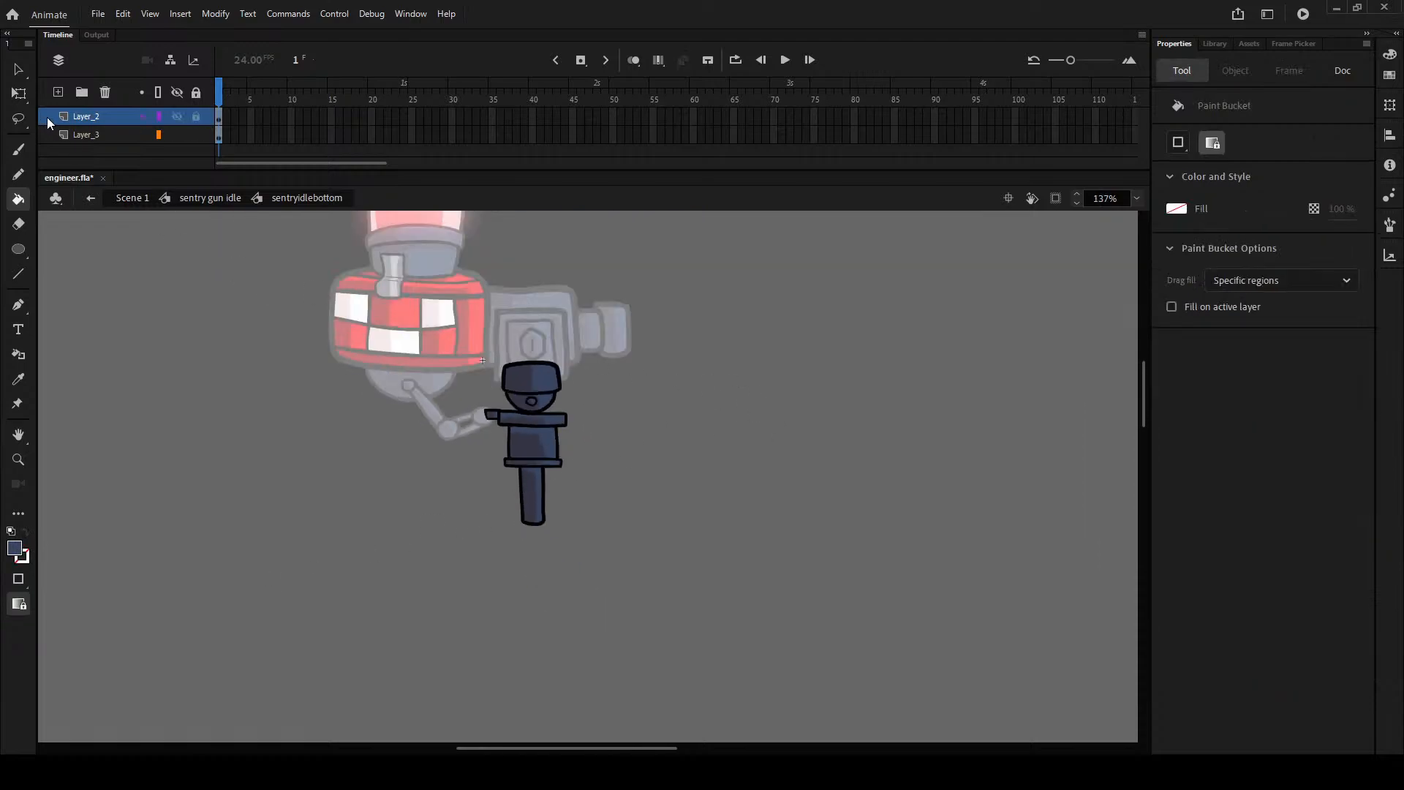
- Leave the sentryidlebottom symbol and return to editing the sentry gun idle symbol
left_click(17, 73)
double_click(672, 363)
left_click(636, 414)
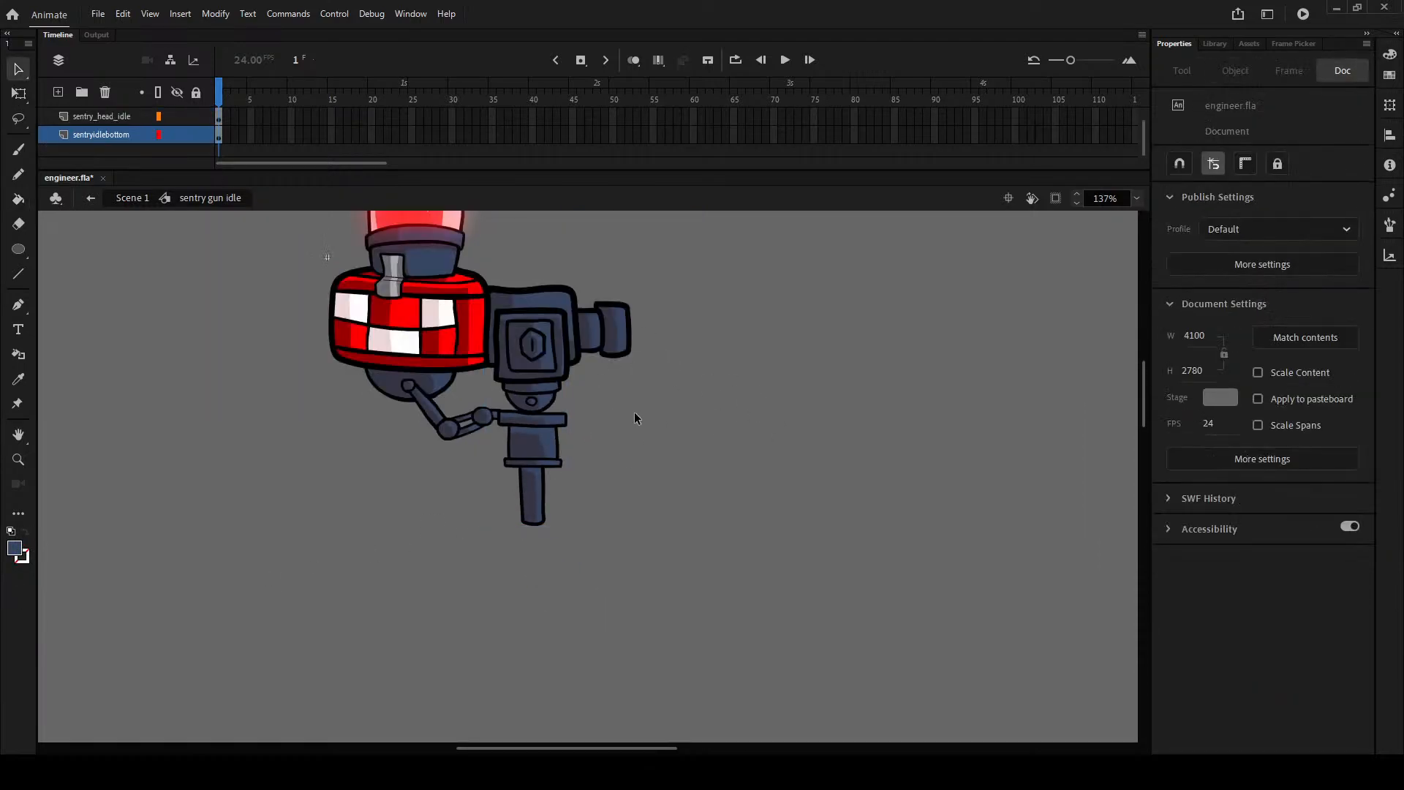
scroll(630, 405, "down", 3)
scroll(628, 405, "up", 2)
scroll(423, 350, "up", 2)
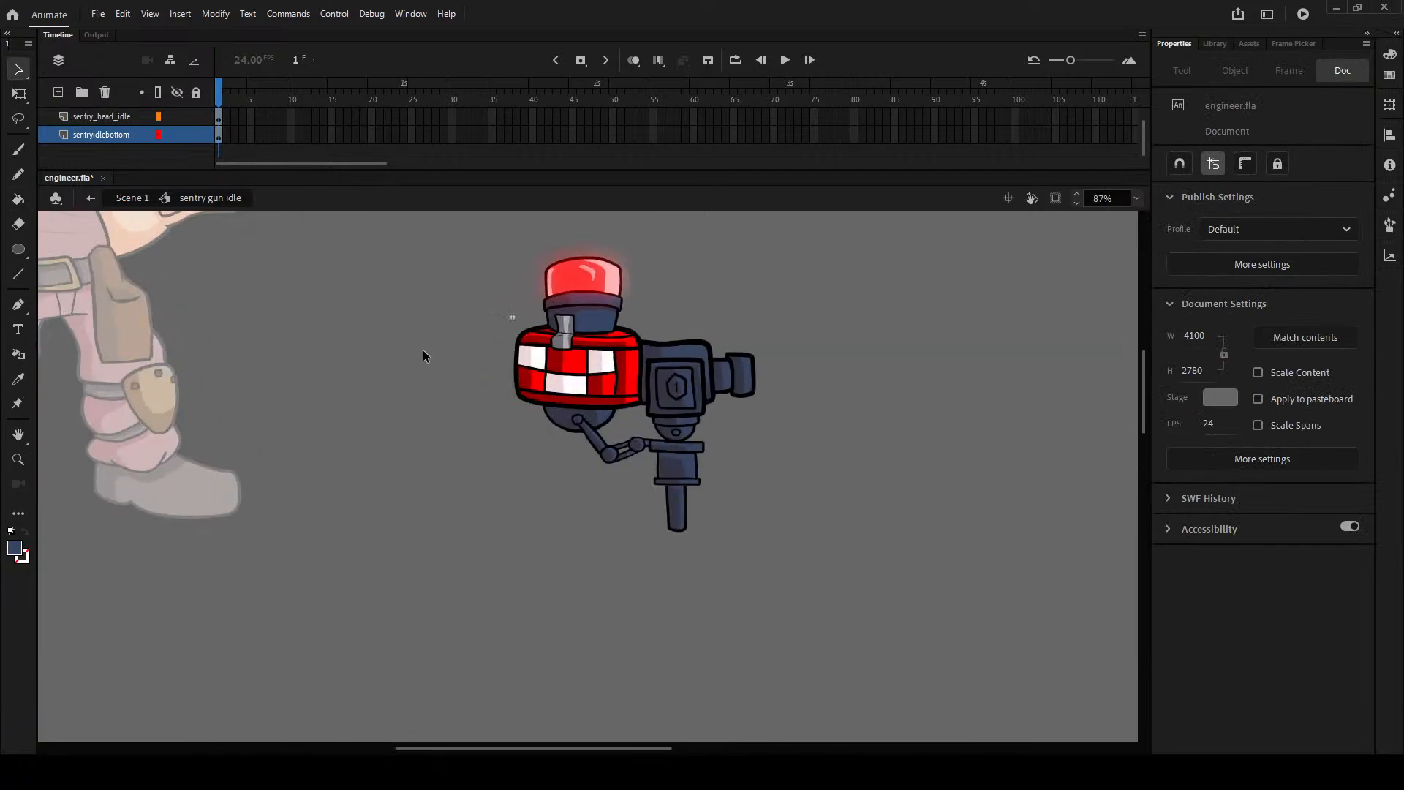
- Try to move only the sentry head and lower mount in front of the engineer, and undo the move
left_click(103, 116, "shift")
left_click_drag(670, 388, 199, 311)
left_click_drag(397, 365, 724, 520)
key("ctrl+z")
key("ctrl+z")
key("ctrl+z")
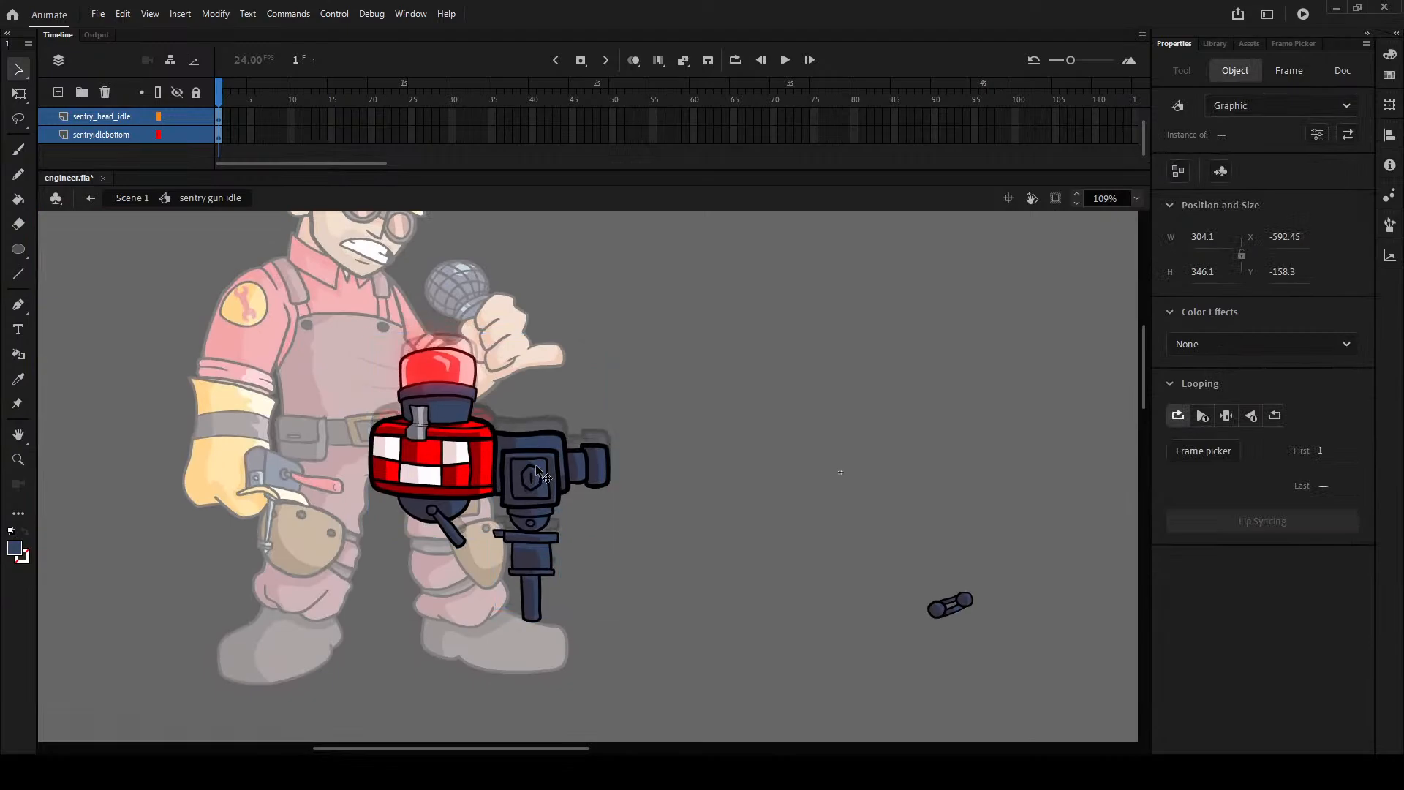
- Add the arm joint to the selected head and lower mount and move the whole sentry in front of the engineer's leg
left_click(939, 616, "shift")
left_click_drag(929, 506, 245, 461)
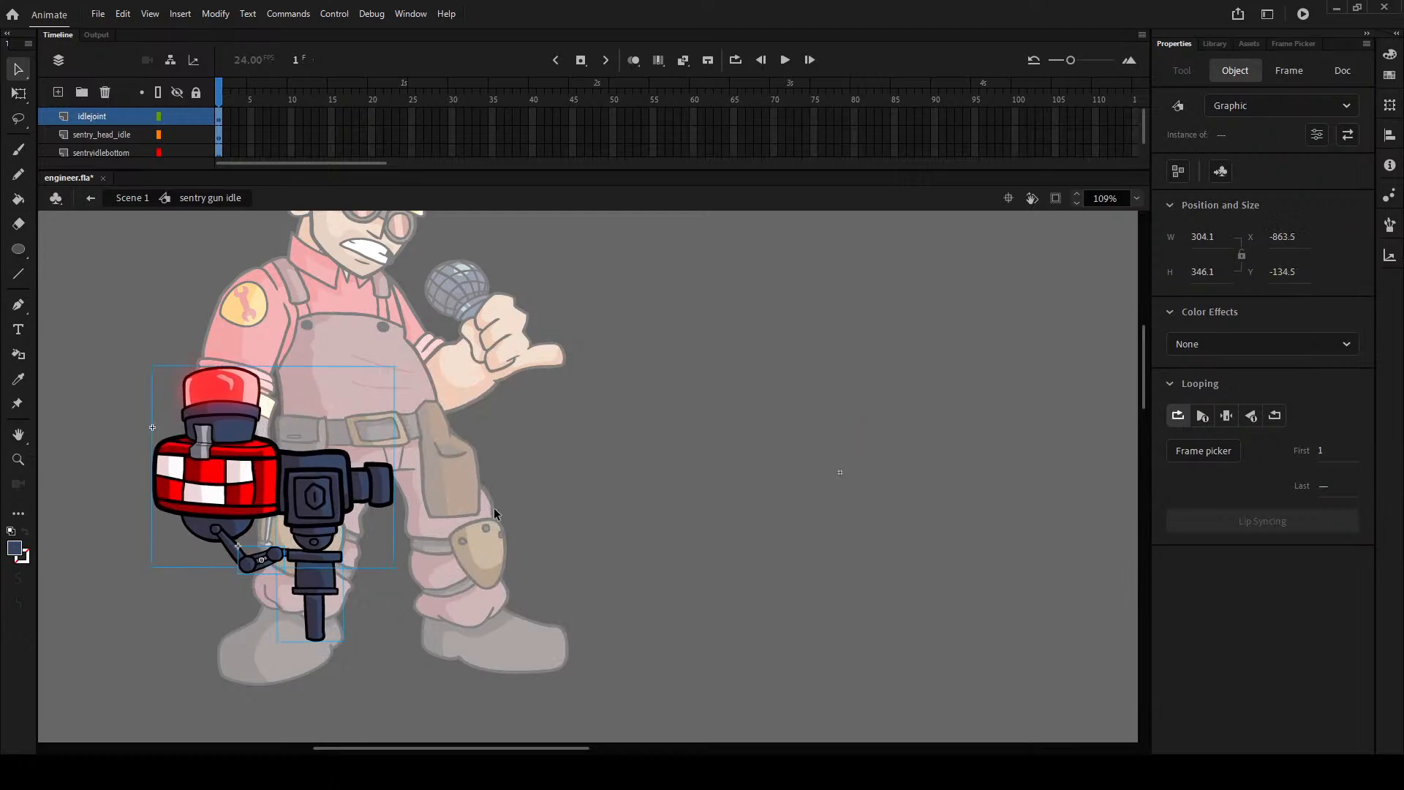
left_click(571, 502)
left_click_drag(467, 546, 682, 465)
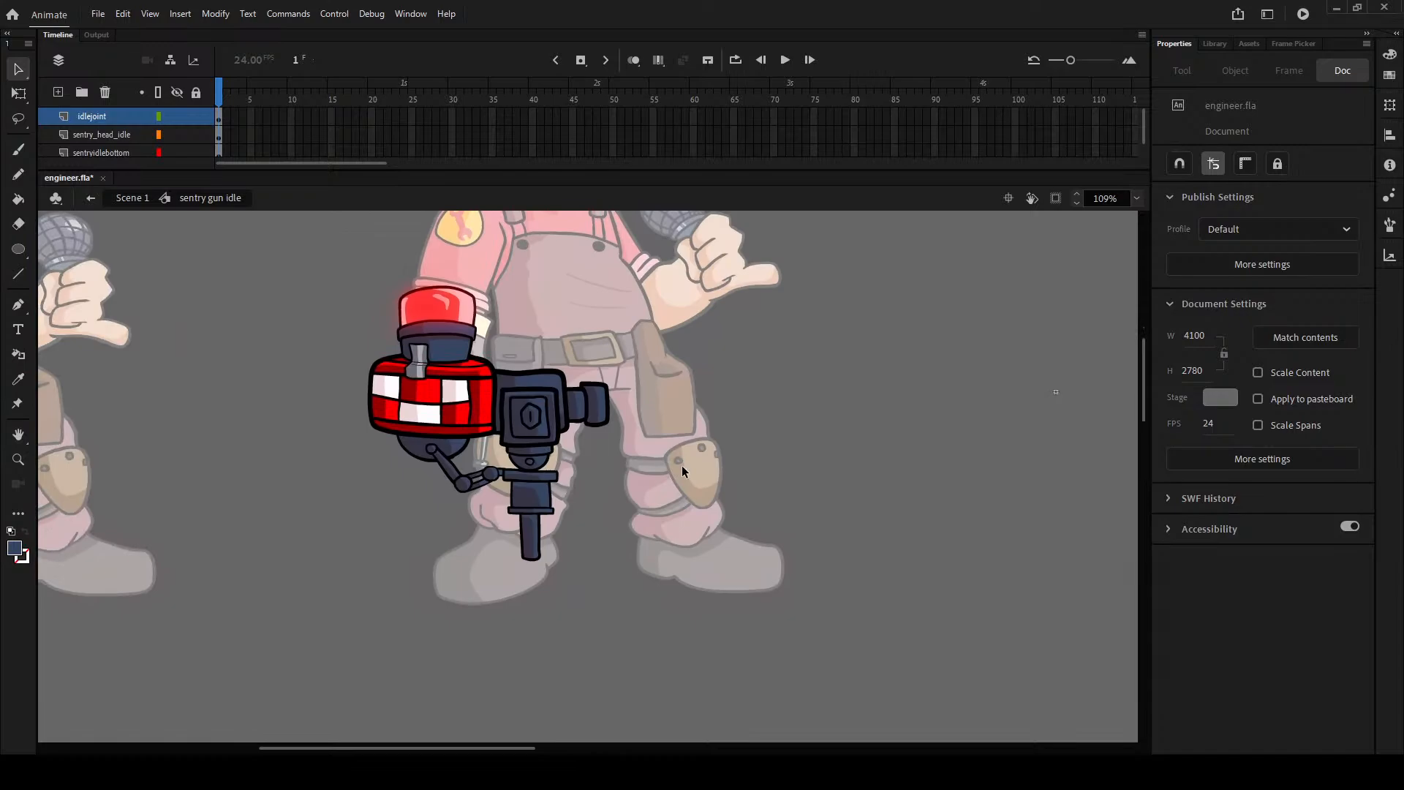
- Scale the Layer_3 box, flange and post inside sentryidlebottom to about 47.5 by 86.4 and move them up beneath the base plate
scroll(512, 490, "up", 5)
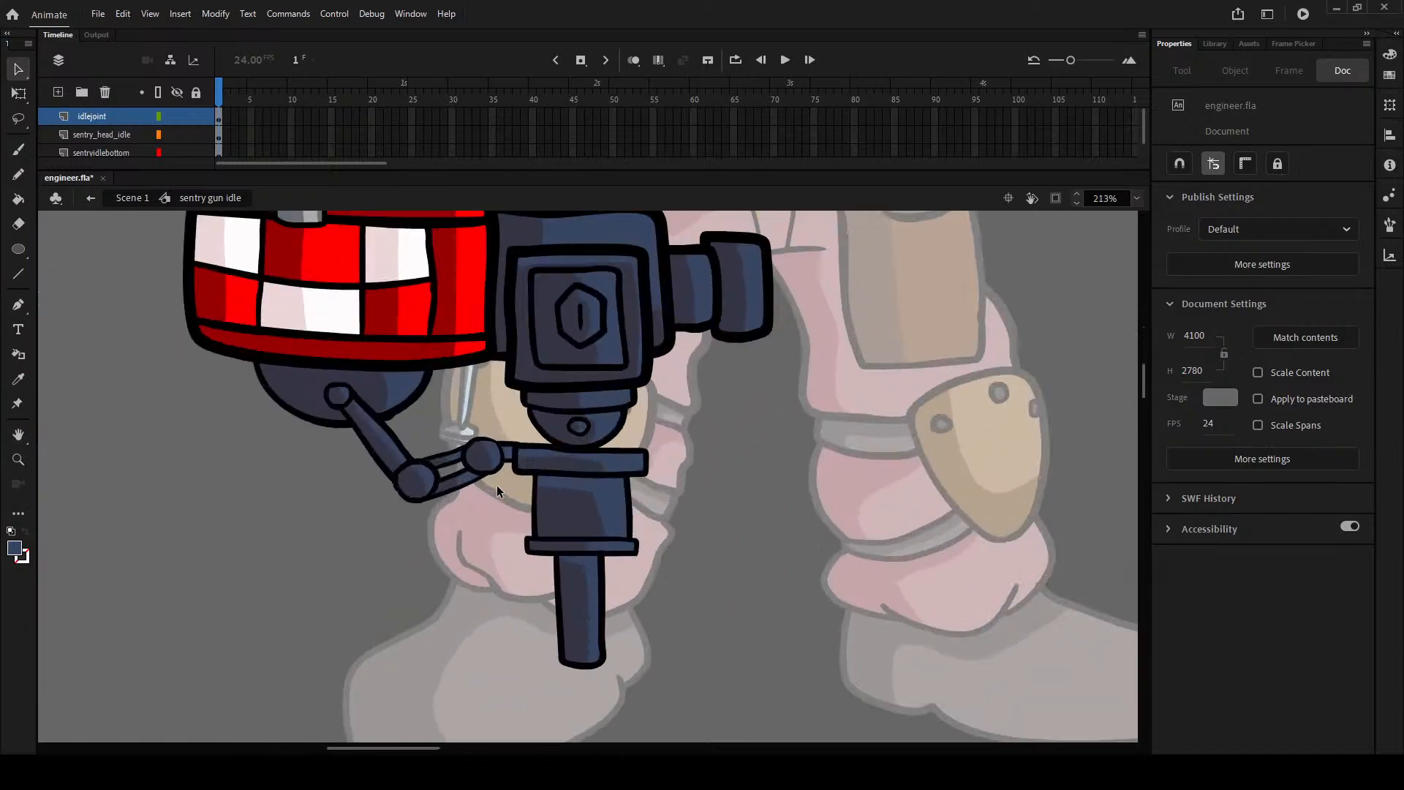
left_click(542, 512)
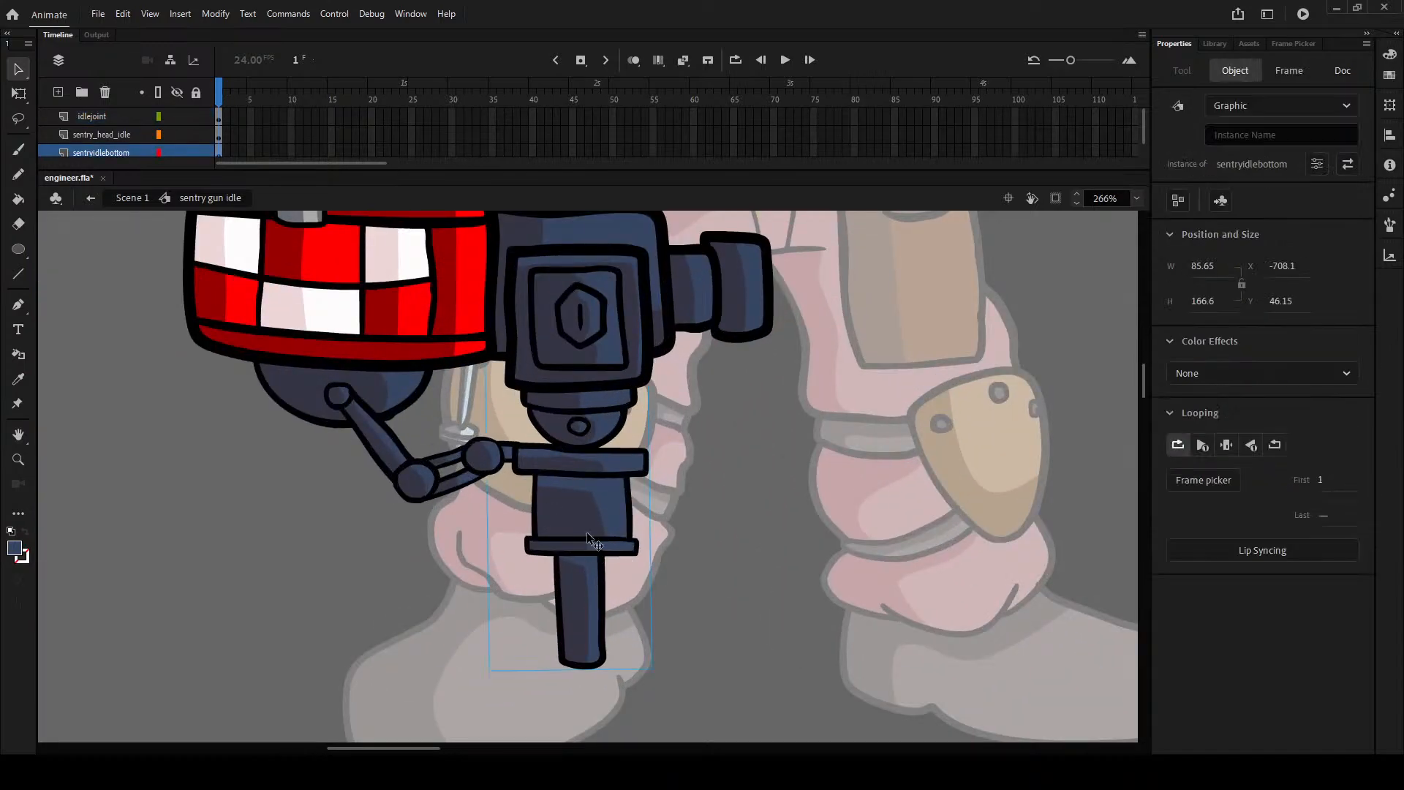
double_click(550, 483)
left_click(572, 498)
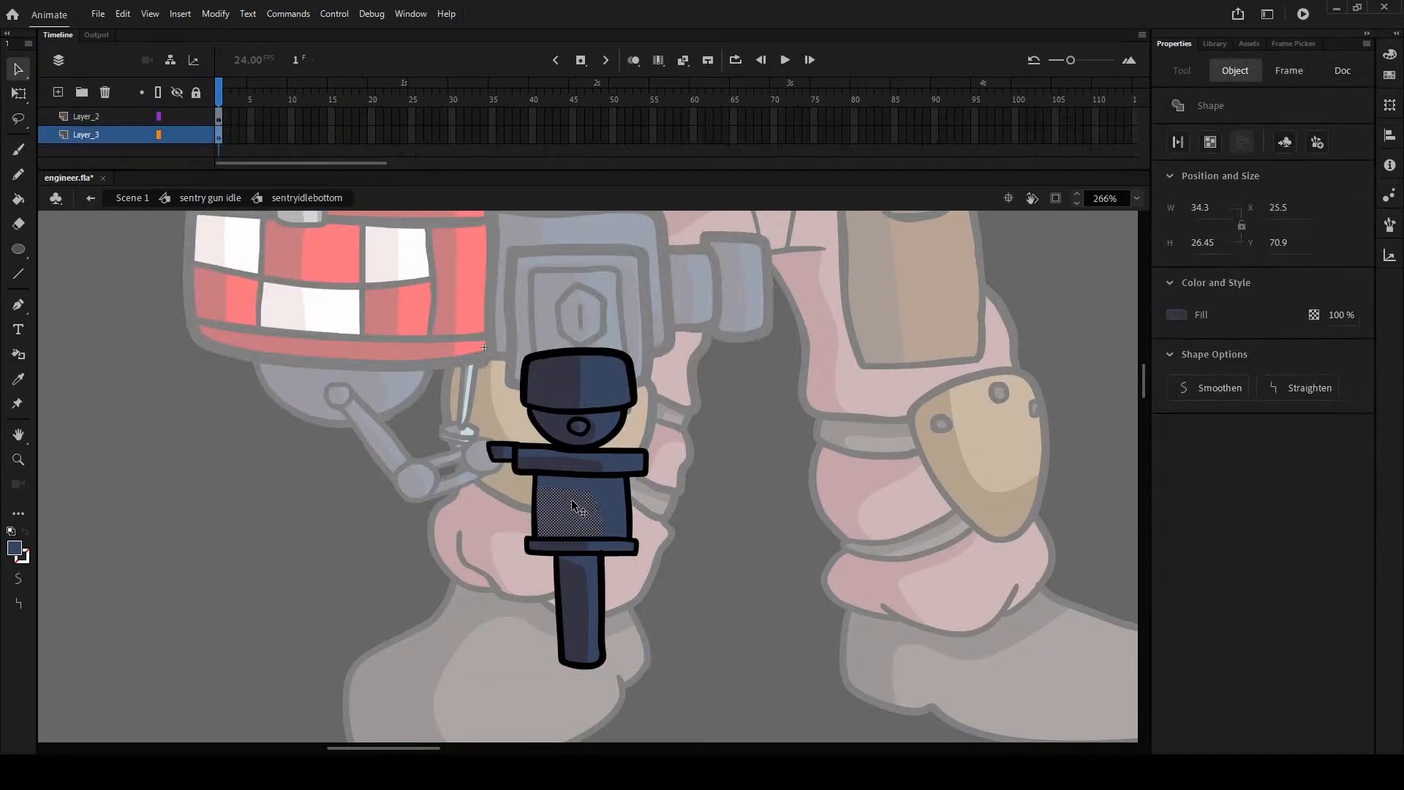
left_click(62, 115)
left_click(63, 134)
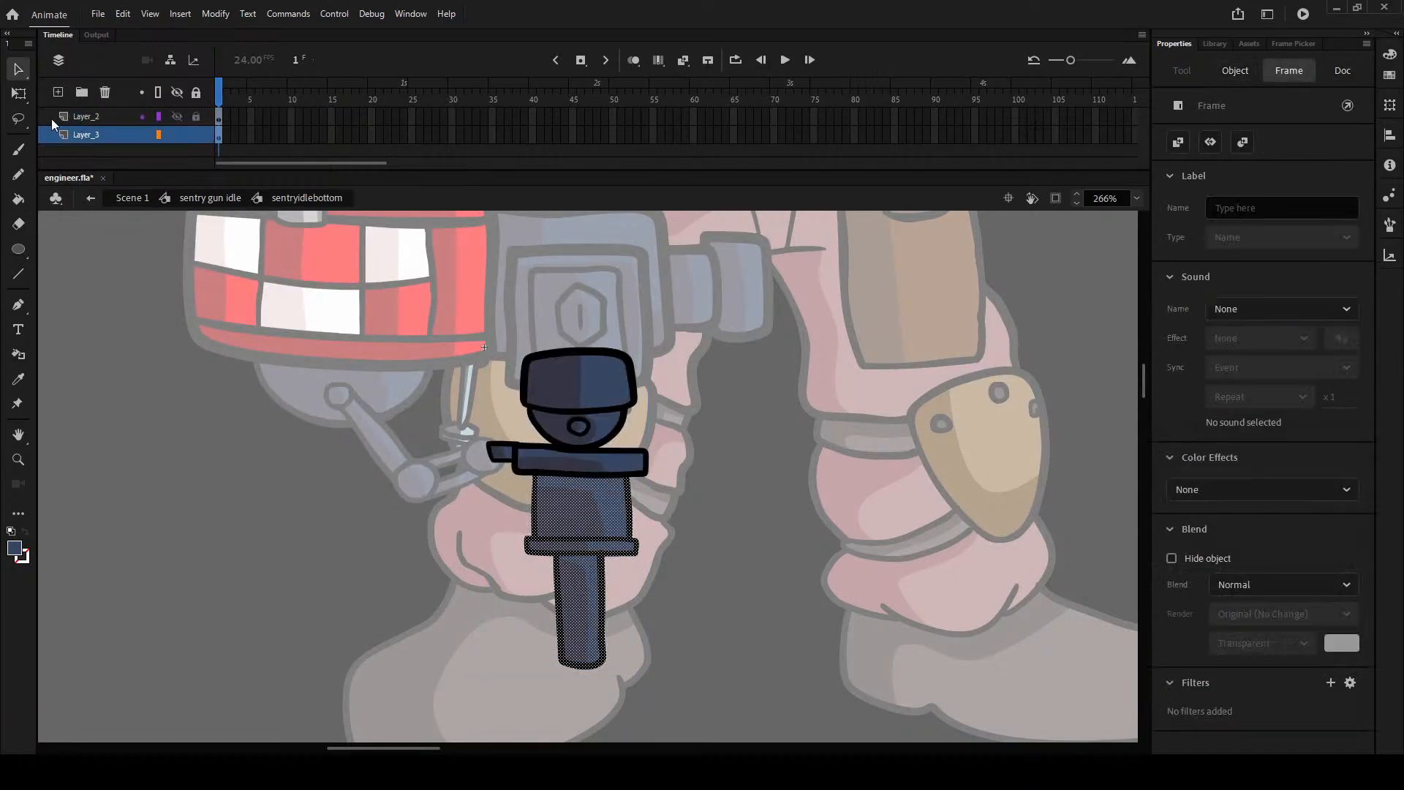
key("q")
left_click_drag(580, 456, 580, 469, "alt")
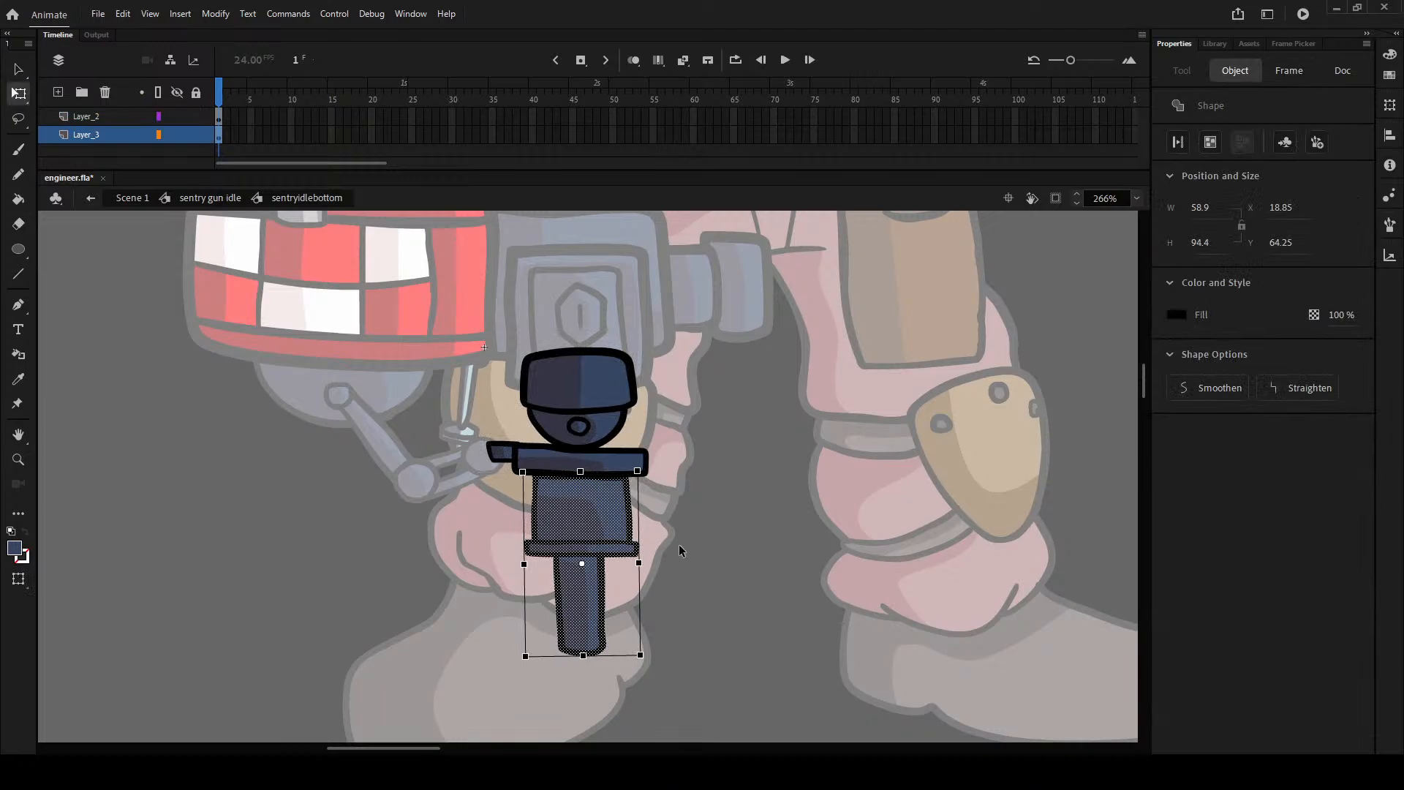
left_click_drag(639, 567, 630, 567, "alt")
left_click_drag(630, 656, 584, 604, "alt")
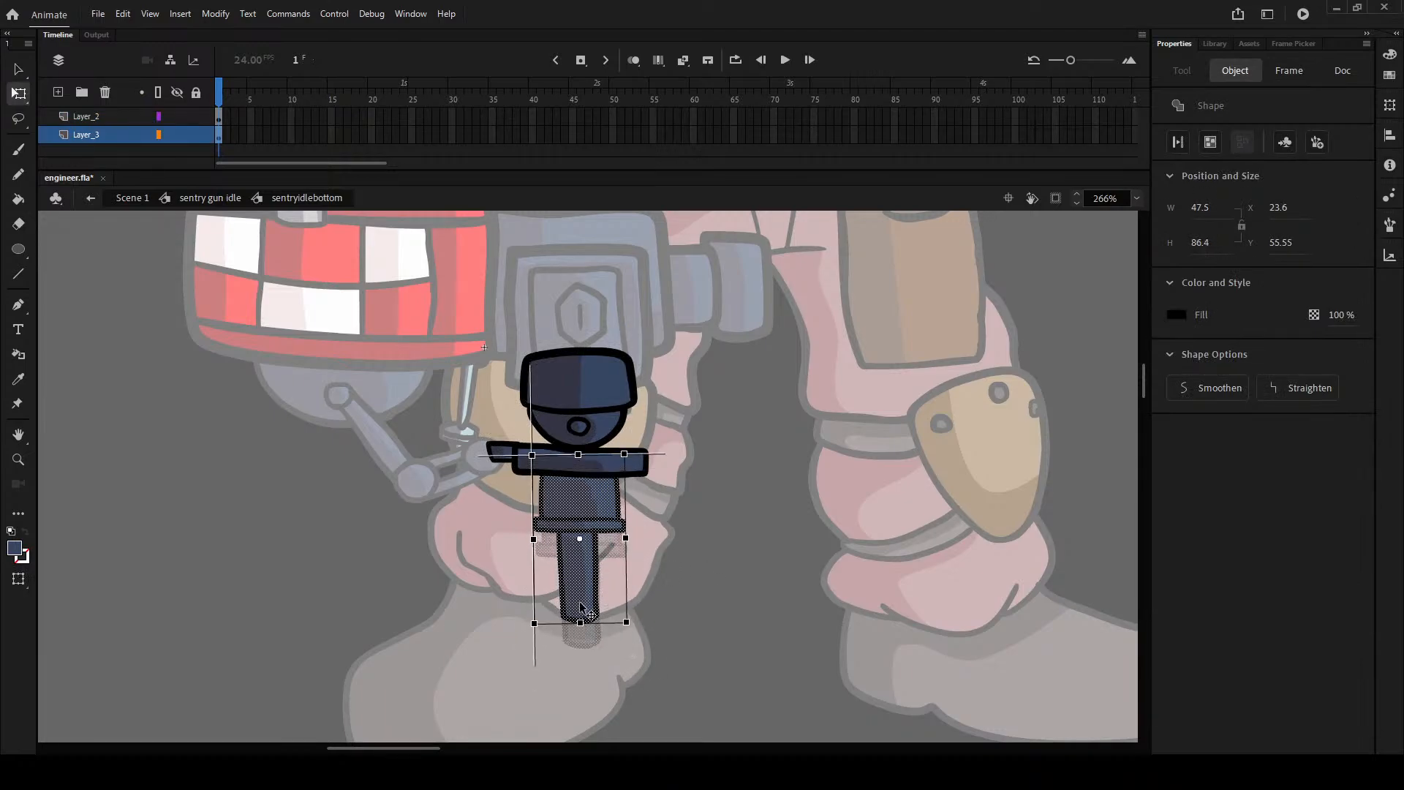
double_click(799, 534)
left_click(778, 524)
- Examine the sentry's resized lower mount and its proportions against the engineer, both close up and from afar
scroll(562, 402, "up", 5)
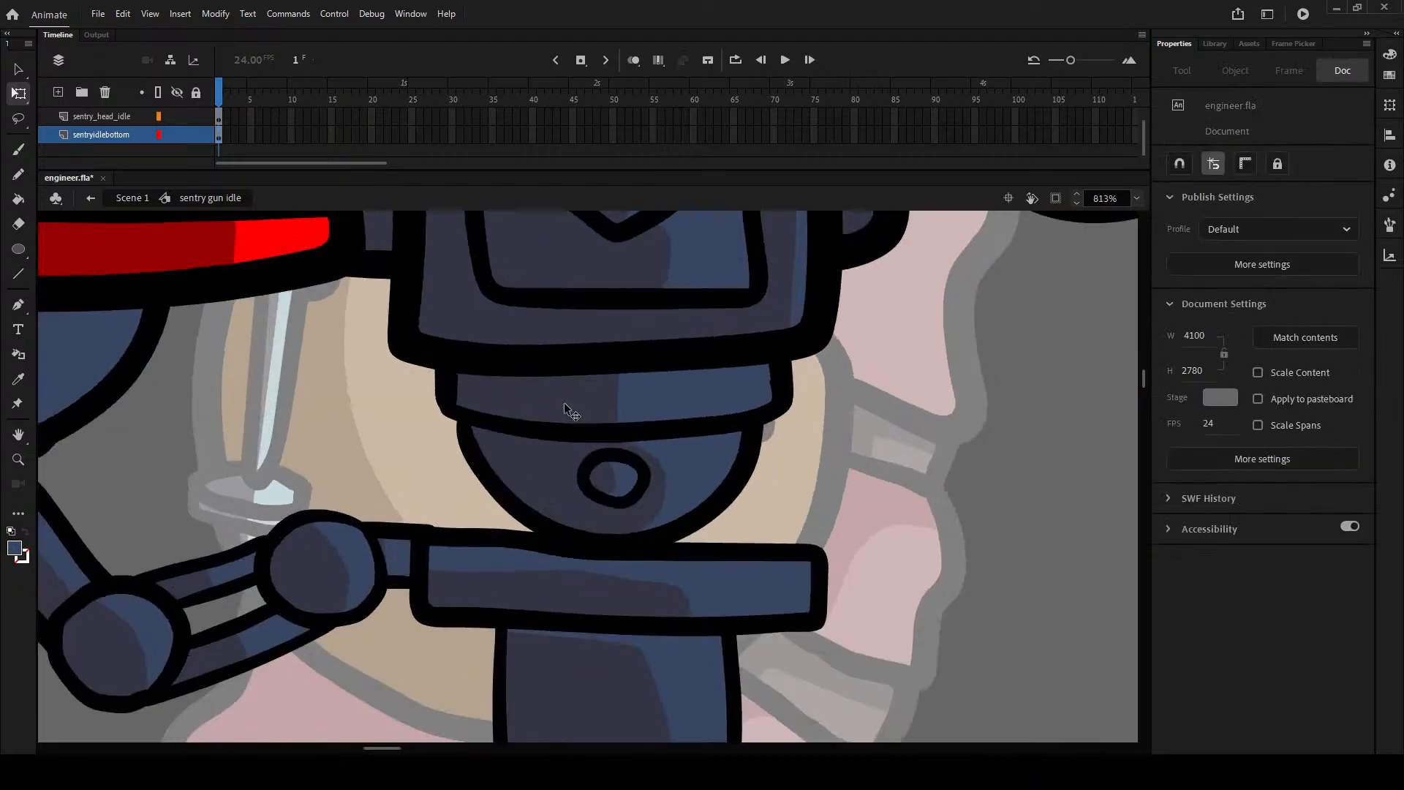
scroll(630, 477, "down", 4)
scroll(634, 501, "down", 3)
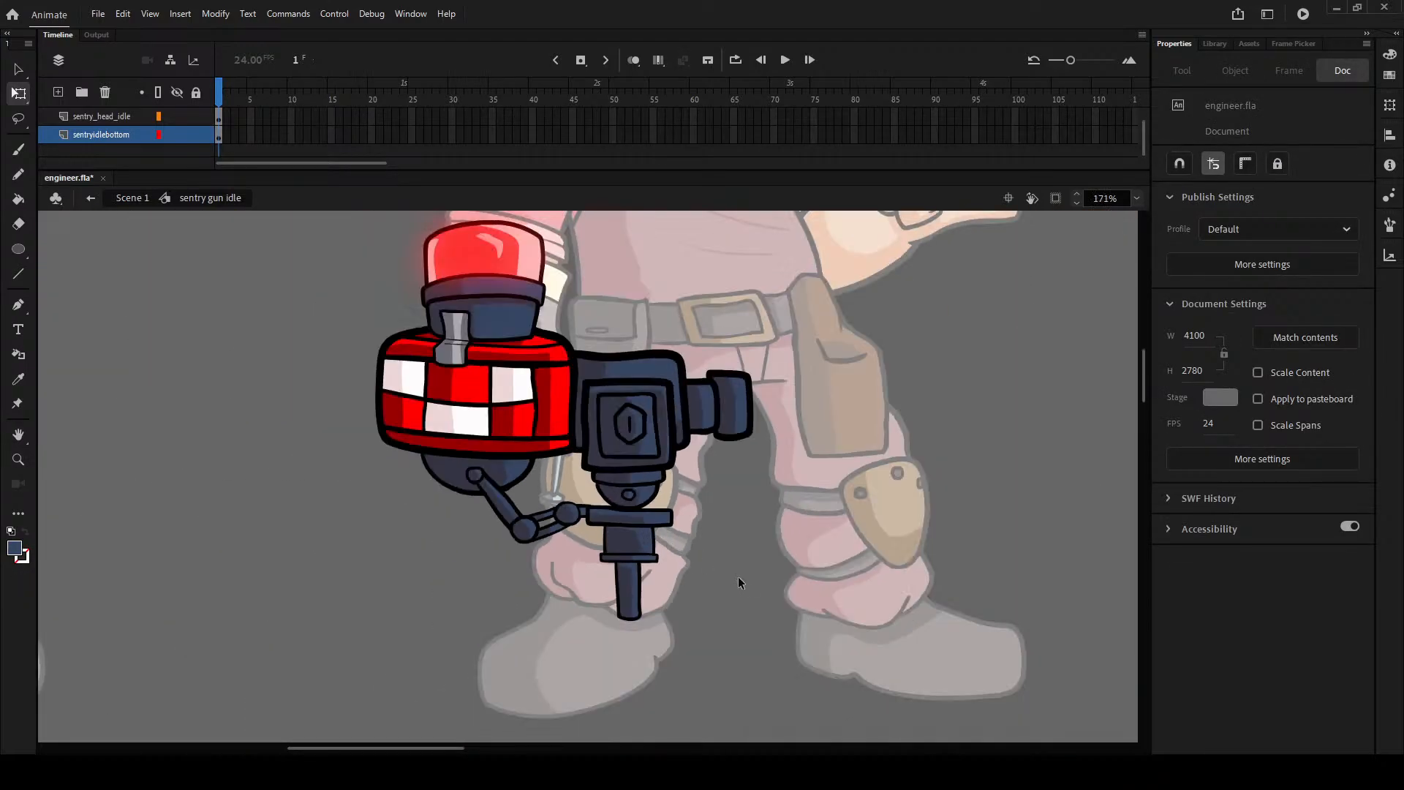
scroll(727, 578, "down", 5)
scroll(720, 583, "up", 5)
scroll(718, 582, "down", 5)
scroll(708, 589, "up", 4)
scroll(758, 583, "up", 4)
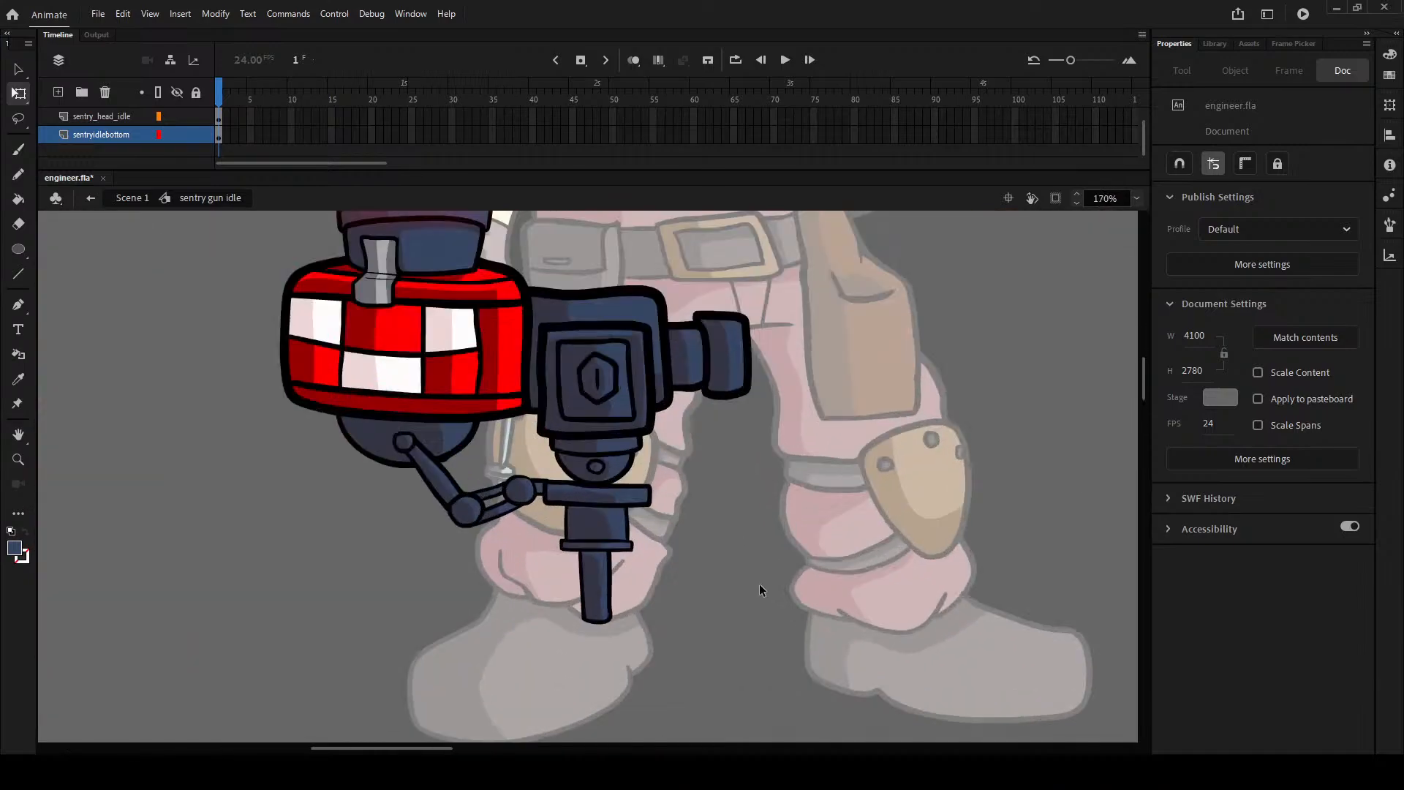
- Rotate the sentry head idle symbol slightly counterclockwise about the elbow joint
left_click(541, 408)
left_click(808, 433)
left_click(596, 329)
left_click_drag(761, 425, 825, 620)
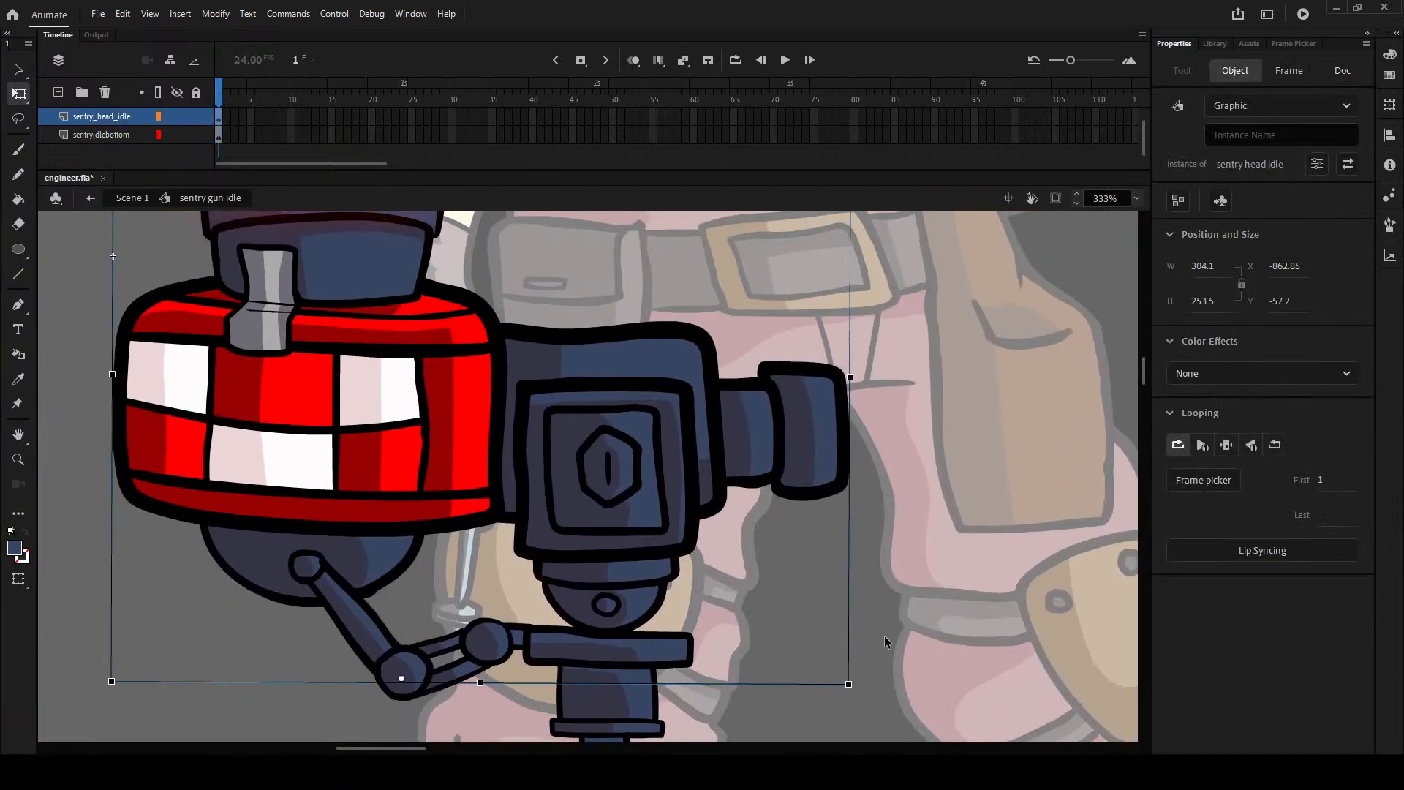
left_click_drag(866, 695, 933, 657)
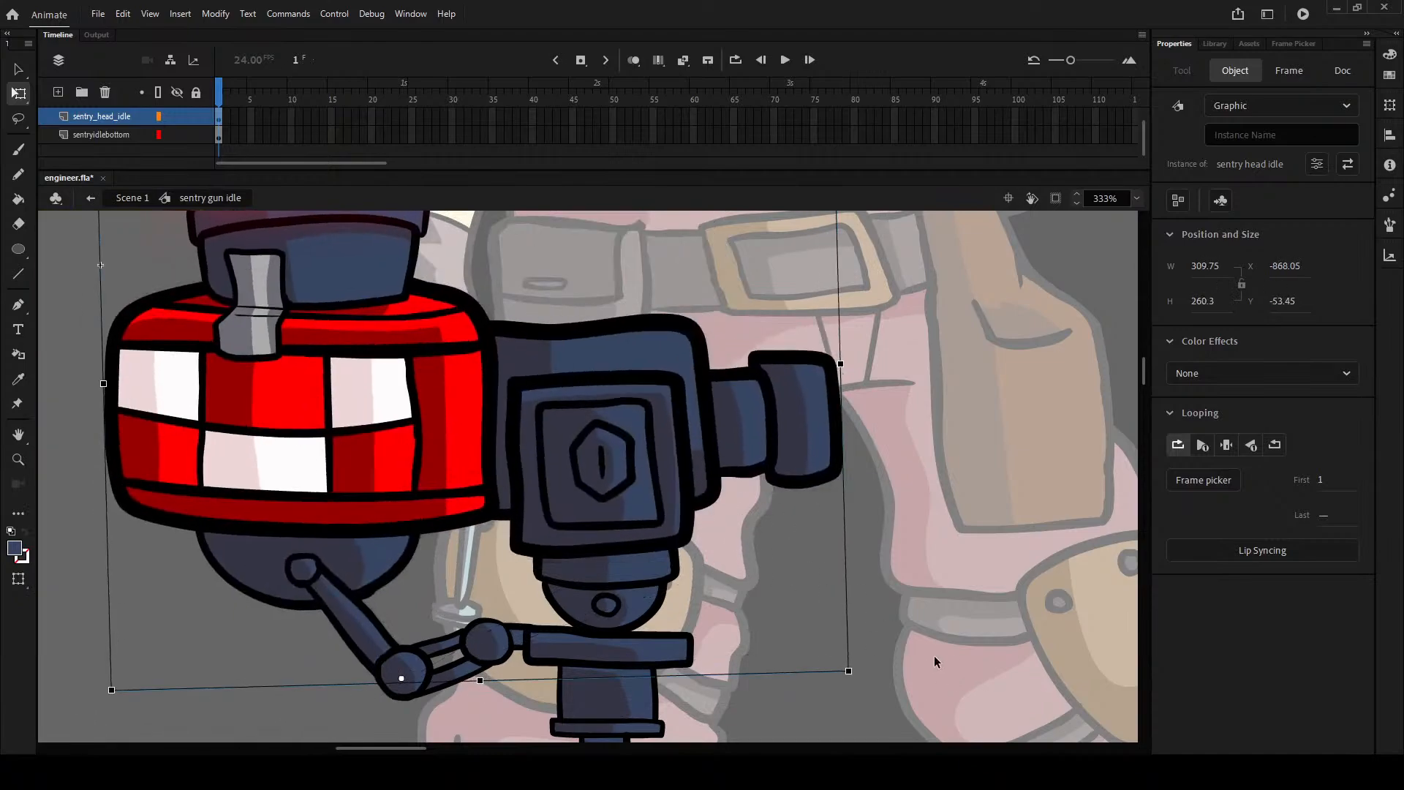
scroll(936, 643, "down", 5)
left_click(991, 545)
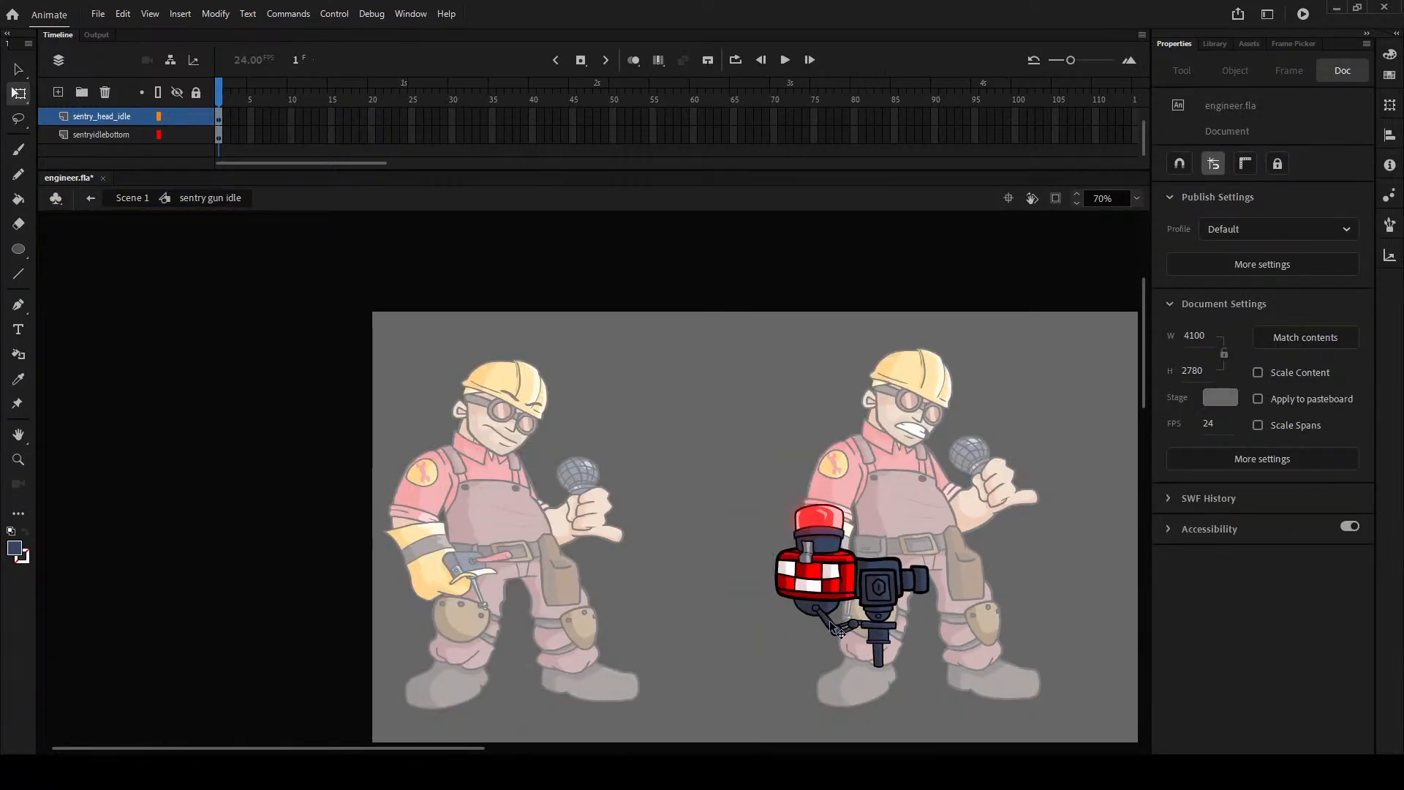
- Set the Classic Brush to black and add a new layer directly above sentryidlebottom
scroll(841, 631, "up", 5)
left_click_drag(649, 481, 548, 544)
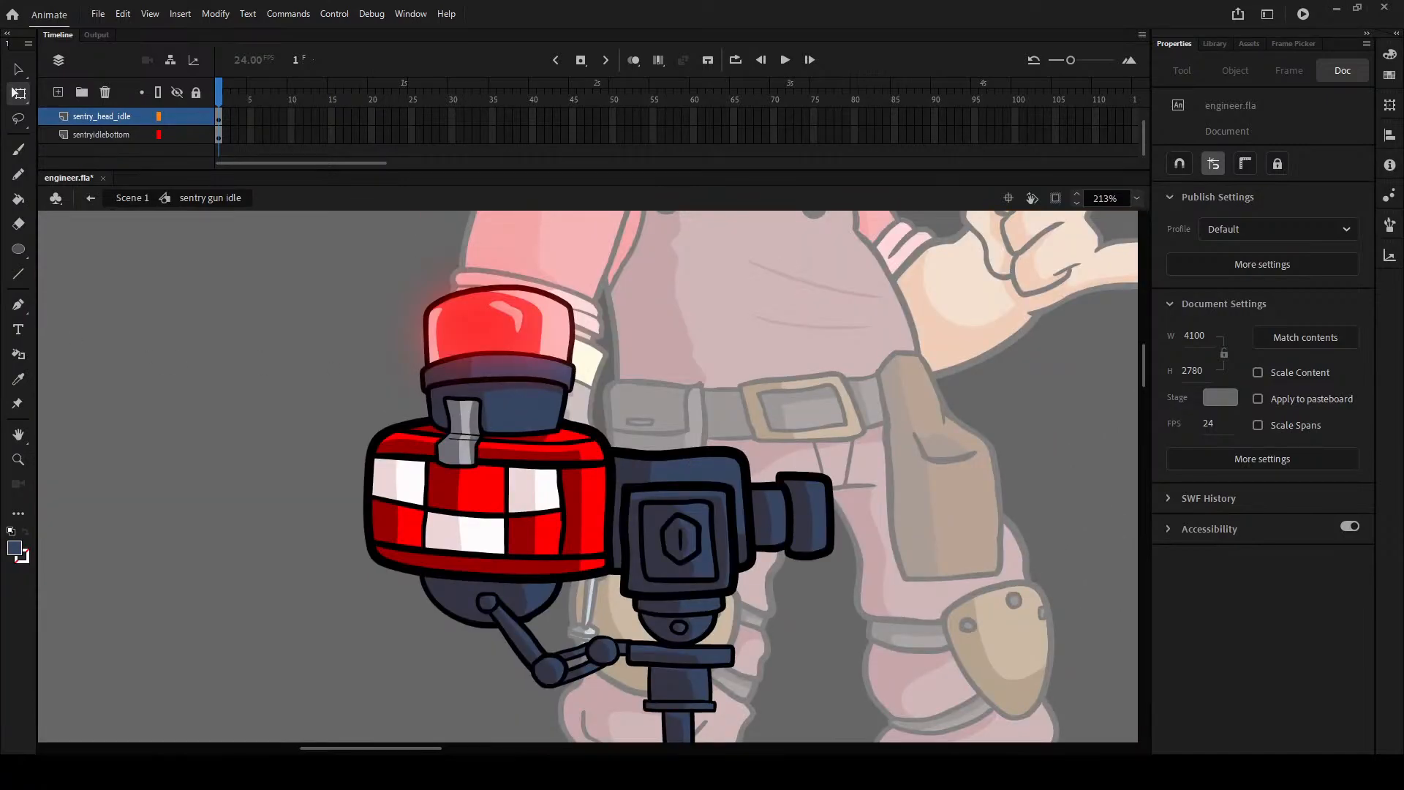
scroll(612, 490, "down", 3)
scroll(473, 481, "up", 6)
scroll(574, 573, "down", 6)
scroll(575, 580, "up", 2)
left_click(19, 150)
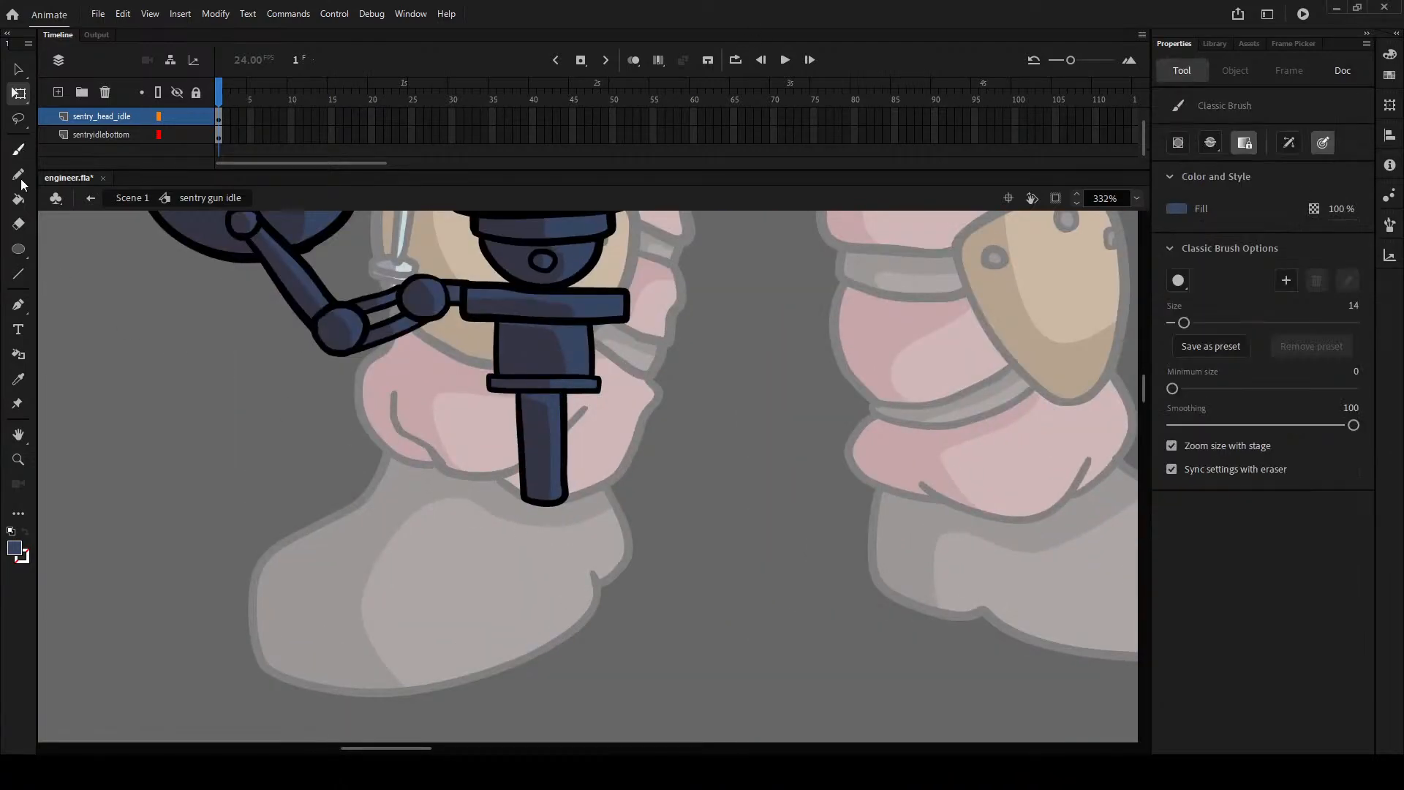
left_click(12, 531)
left_click(14, 531)
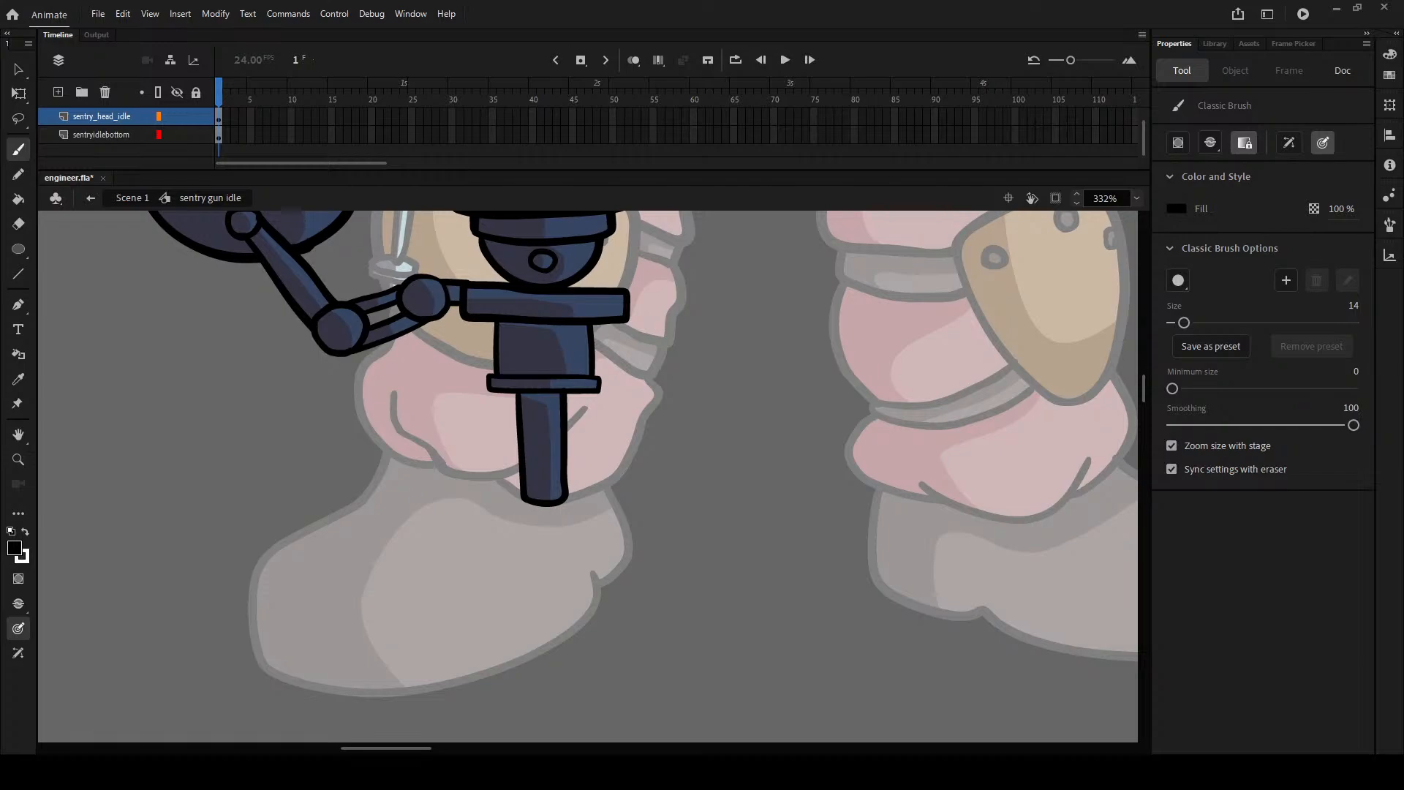
left_click(96, 133)
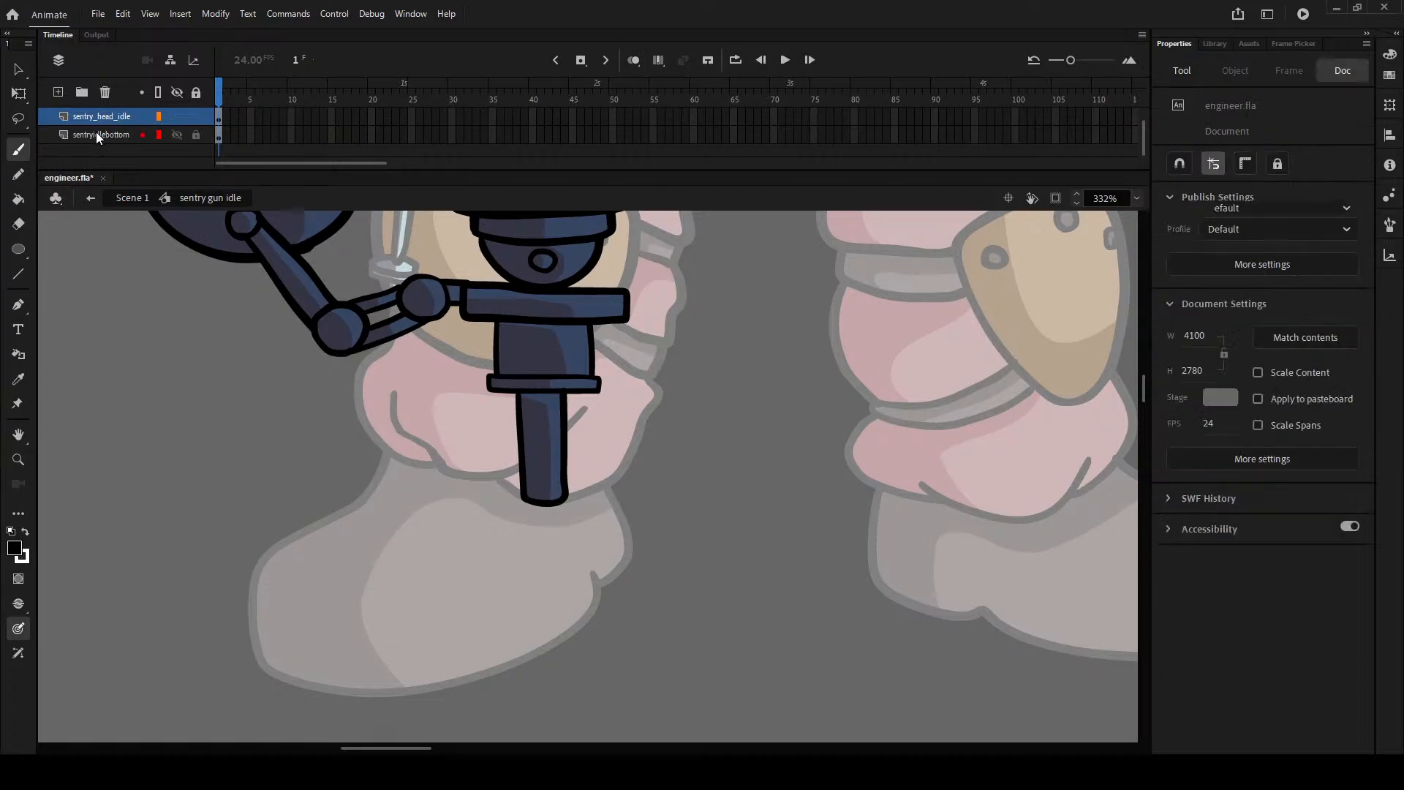
left_click(58, 92)
scroll(598, 525, "up", 1)
scroll(599, 531, "up", 1)
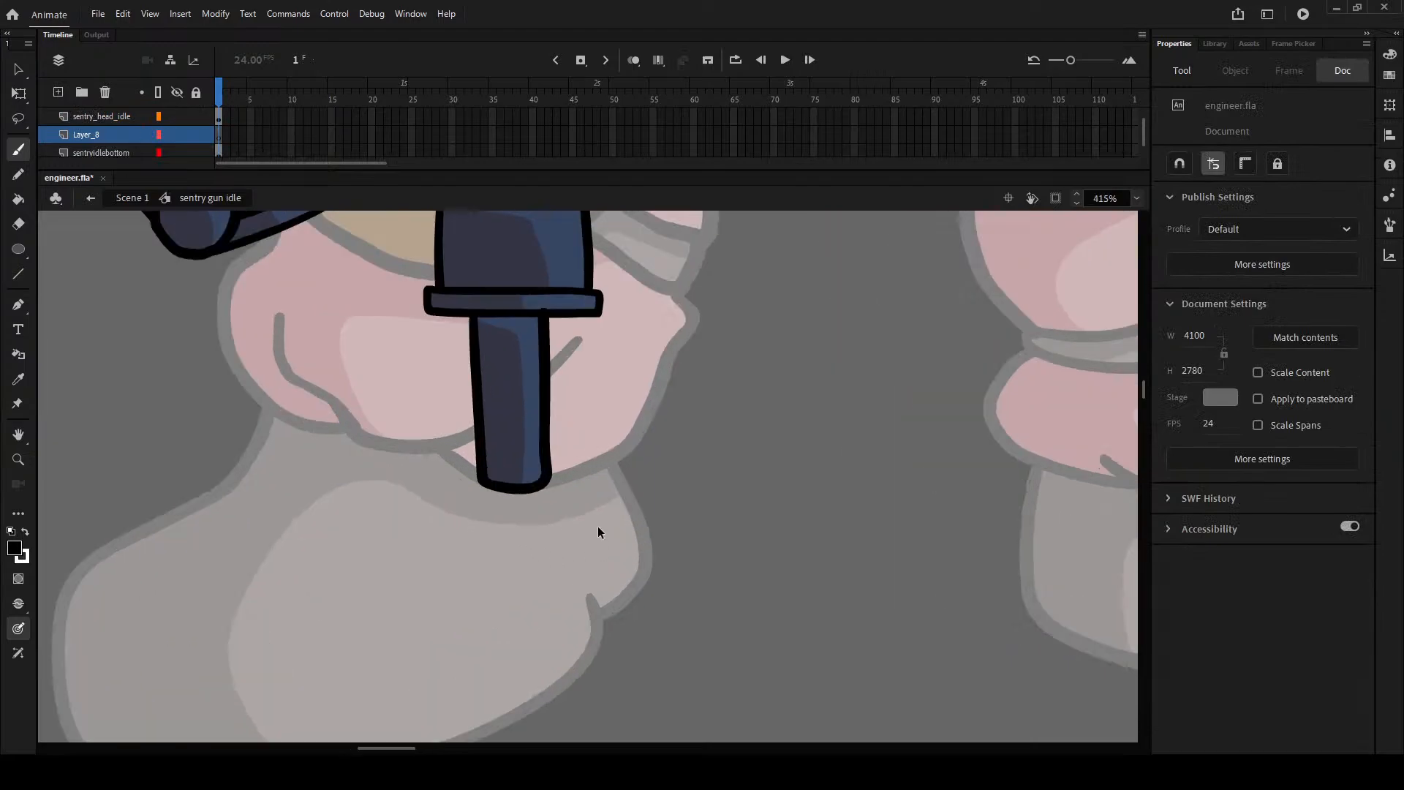
- Outline a curved bracket across the lower post and a slanted right leg with a flat foot, both in black
mouse_move(403, 457)
left_mouse_down()
mouse_move(596, 344)
mouse_move(688, 423)
mouse_move(614, 542)
left_mouse_up()
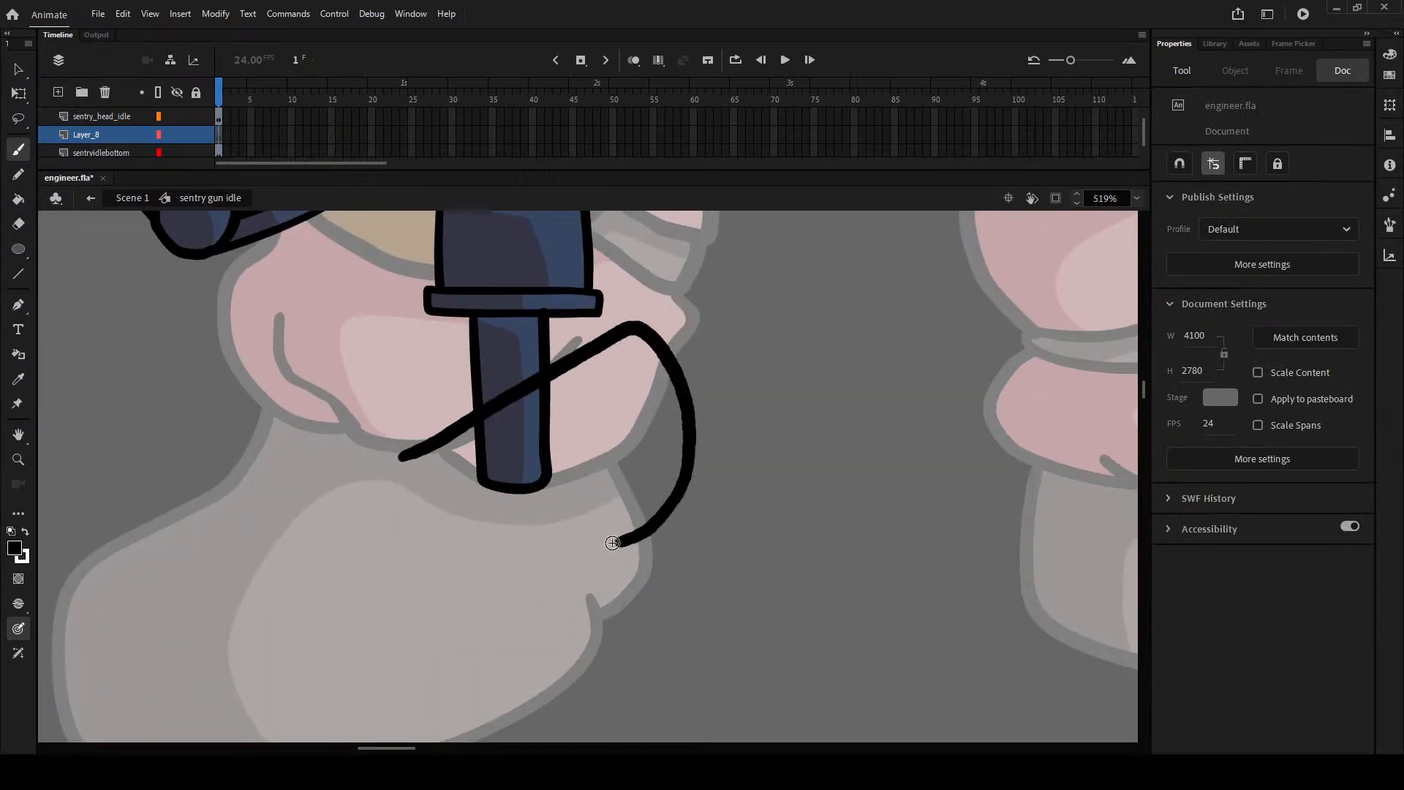
left_click_drag(524, 535, 496, 478)
mouse_move(593, 492)
left_mouse_down()
mouse_move(701, 641)
mouse_move(768, 700)
mouse_move(777, 729)
left_mouse_up()
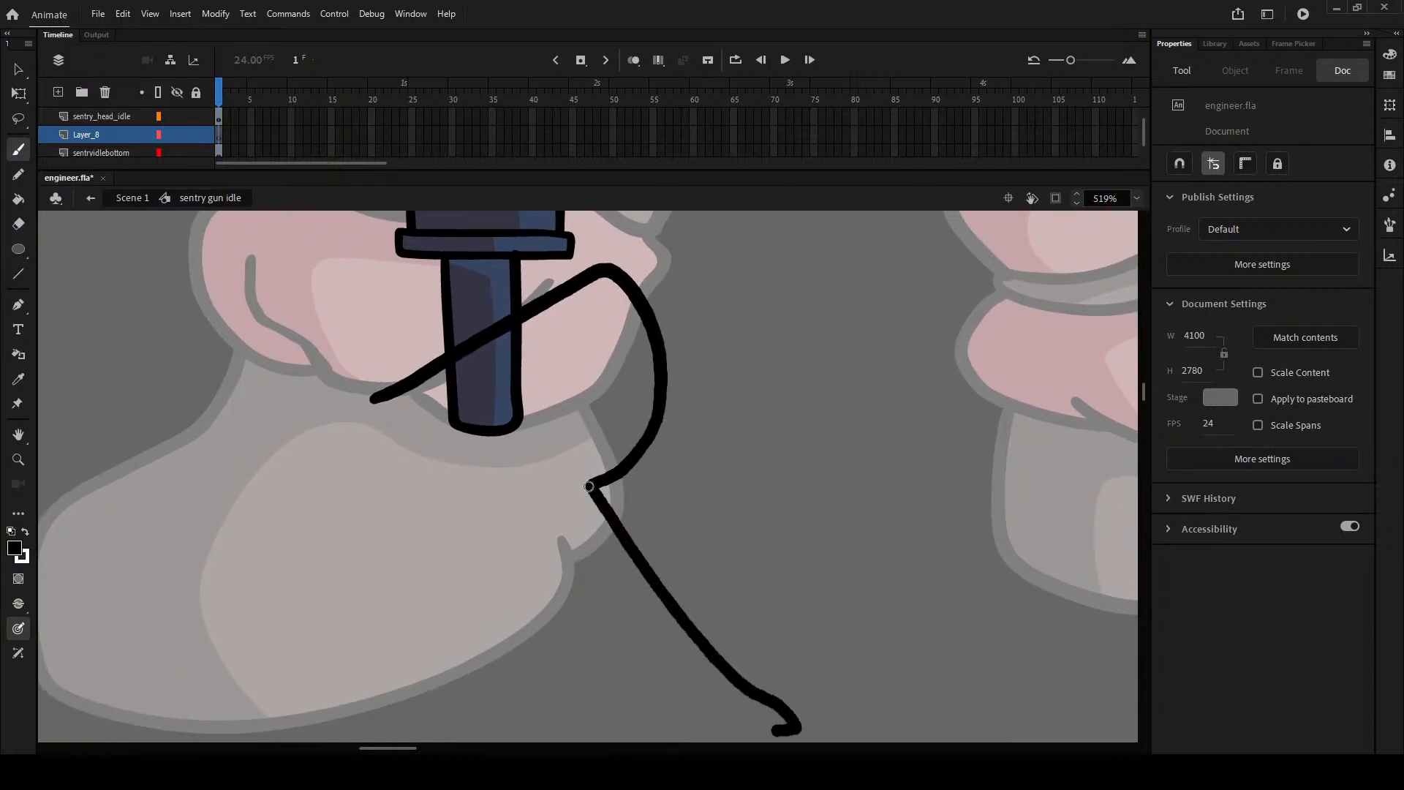
key("ctrl+z")
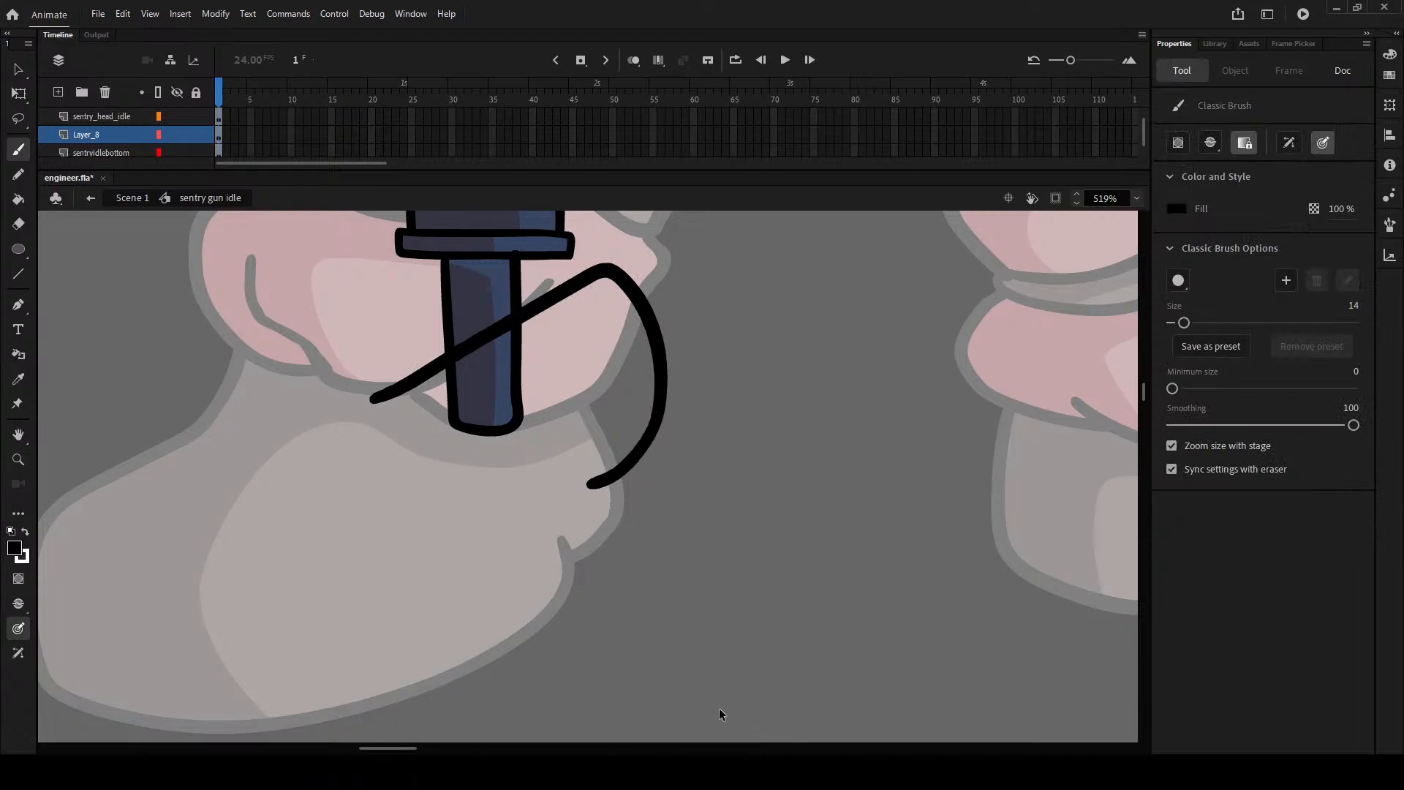
mouse_move(716, 730)
left_mouse_down()
mouse_move(844, 728)
mouse_move(838, 682)
mouse_move(779, 657)
mouse_move(567, 417)
mouse_move(501, 377)
mouse_move(472, 400)
mouse_move(479, 437)
mouse_move(711, 642)
mouse_move(717, 715)
left_mouse_up()
left_click_drag(844, 728, 846, 728)
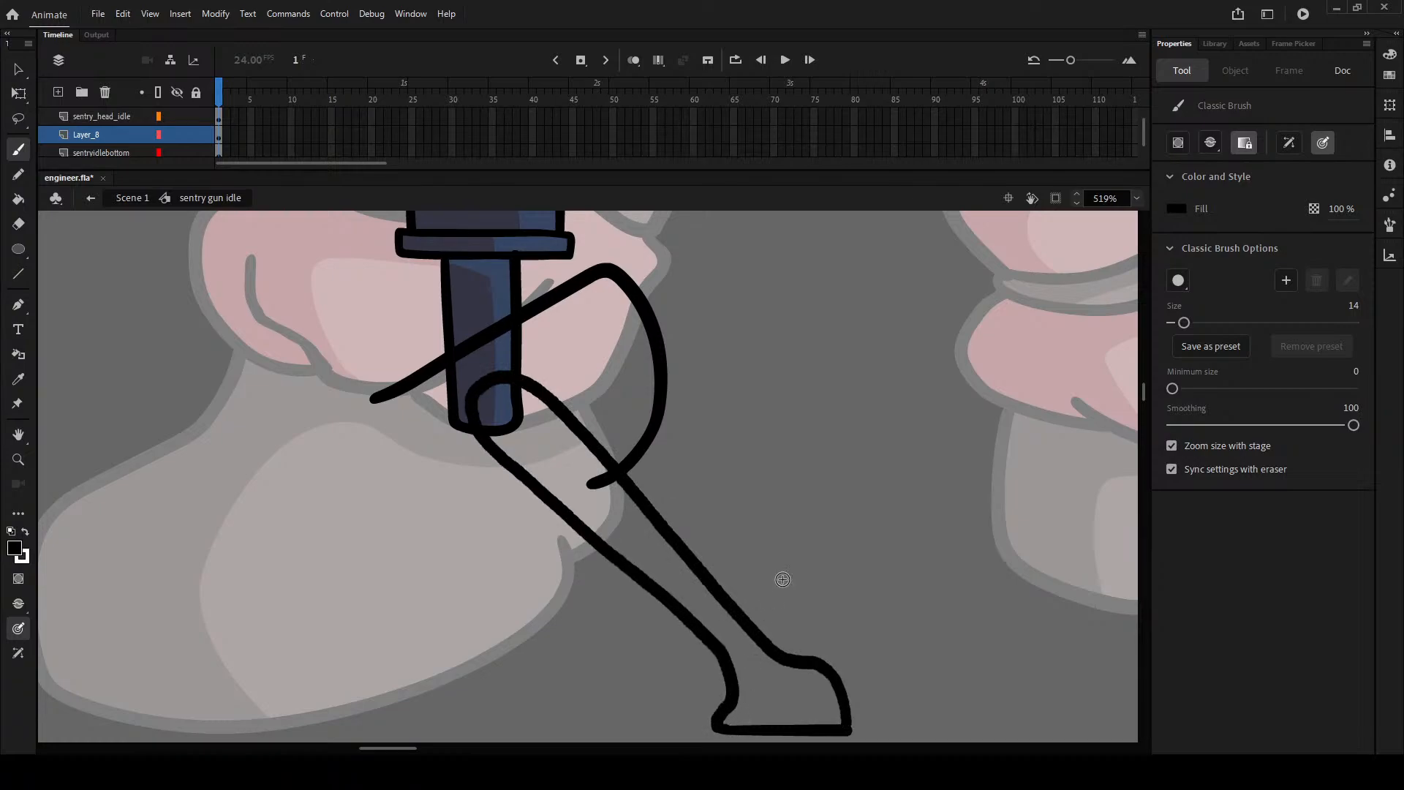
- Delete the end of the bracket curve that pokes inside the right leg's outline
key("v")
key("b")
key("v")
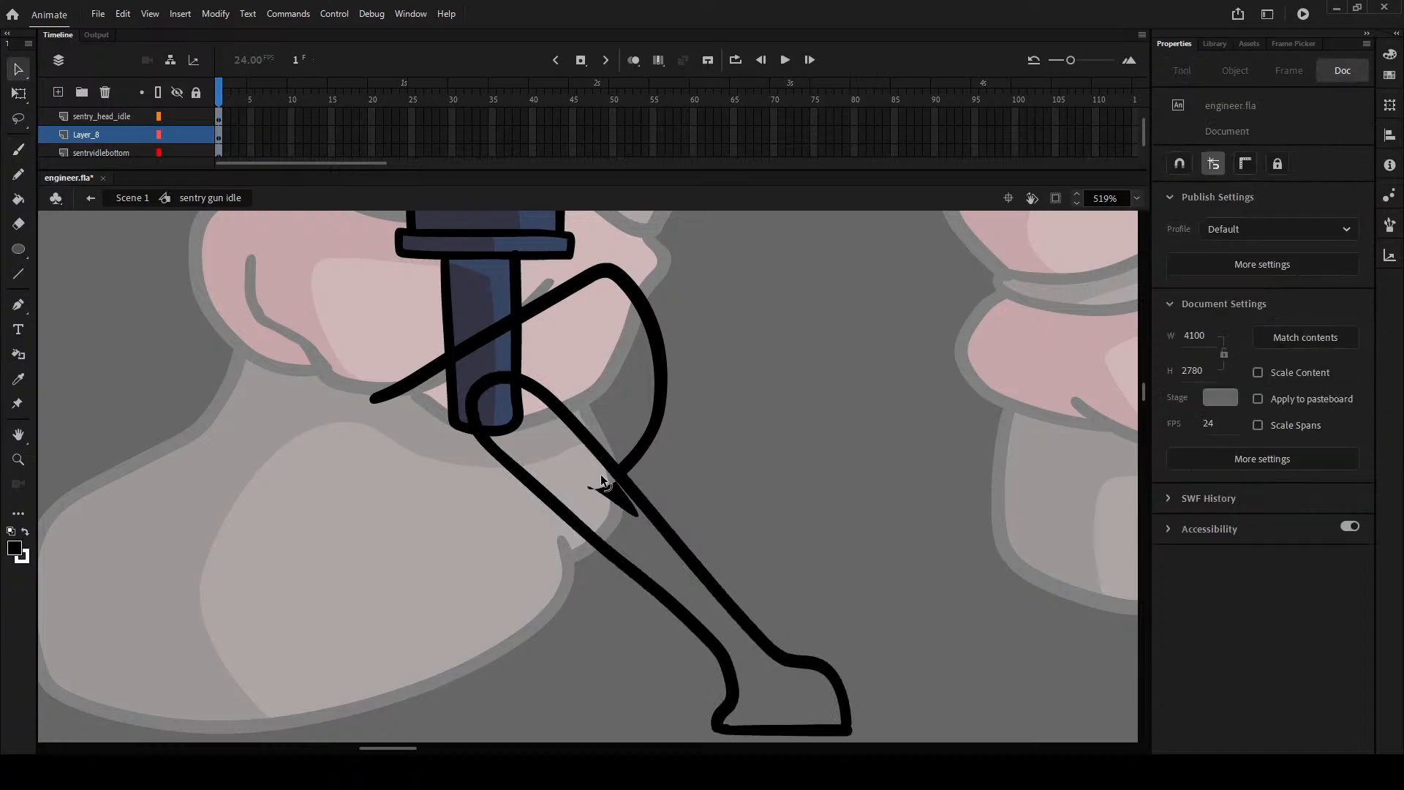
left_click(590, 488)
key("Delete")
key("b")
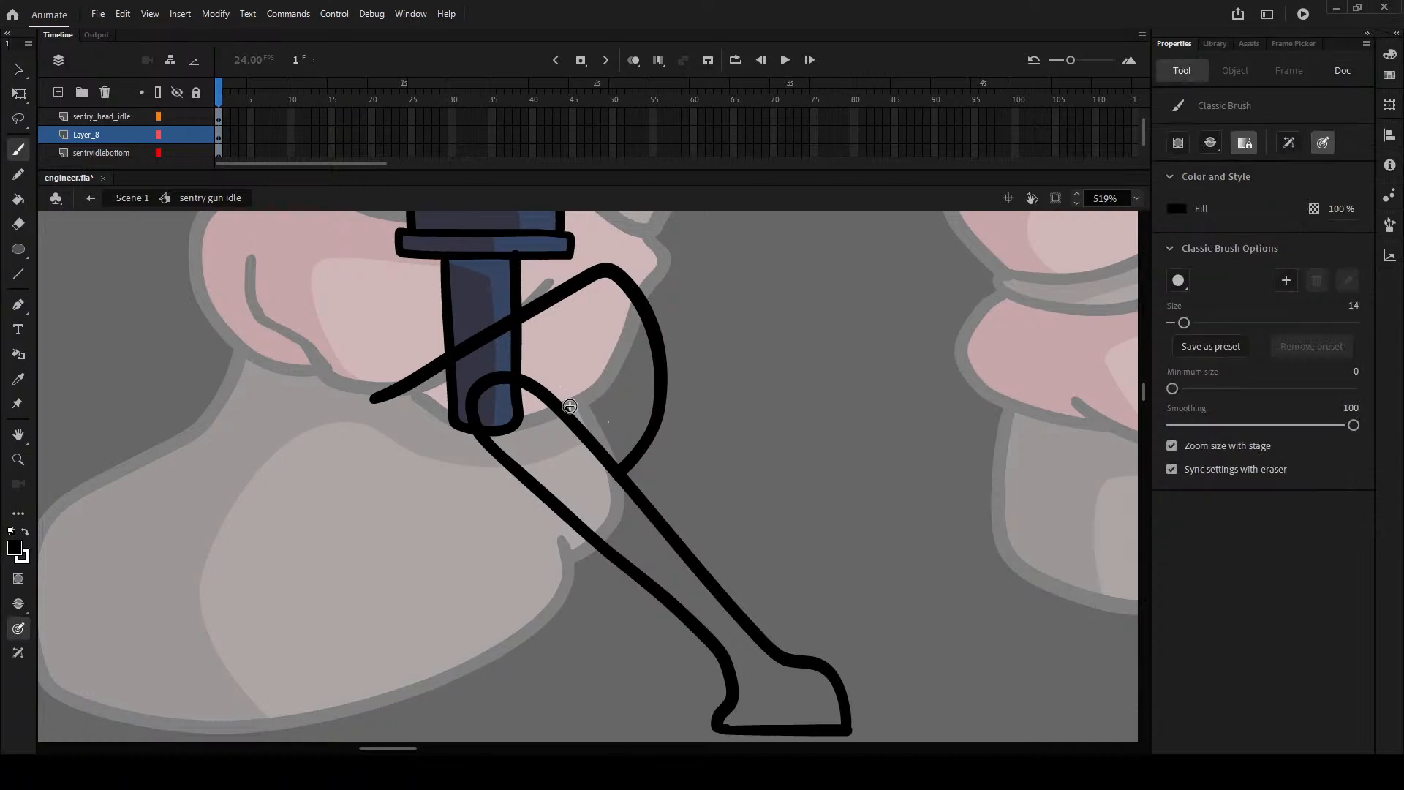
- Complete the bracket with a narrow slot, a pivot ring at the leg's top, its lower edge with a small bolt, and a tab
mouse_move(574, 422)
left_mouse_down()
mouse_move(605, 332)
mouse_move(621, 365)
mouse_move(601, 448)
left_mouse_up()
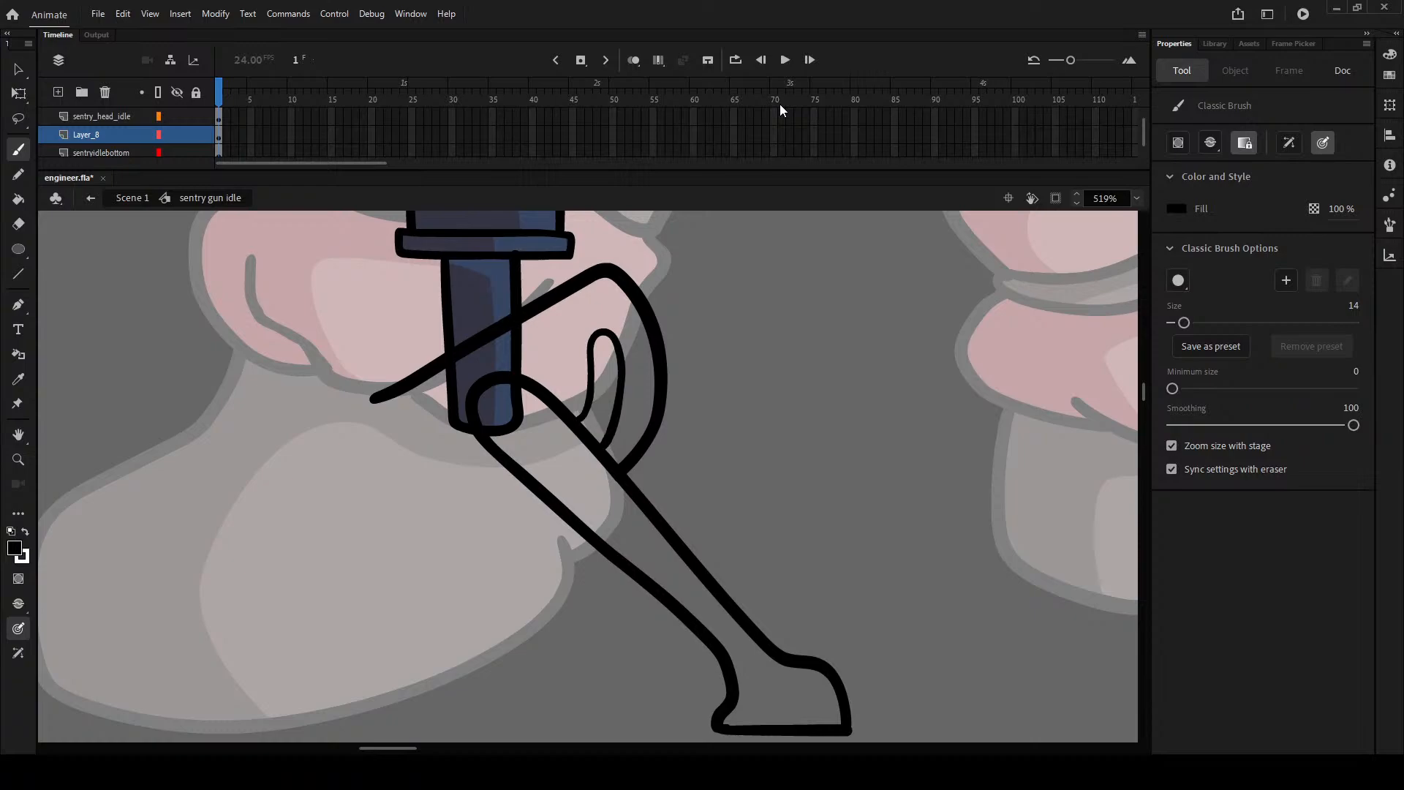
mouse_move(512, 423)
left_mouse_down()
mouse_move(500, 435)
mouse_move(517, 394)
mouse_move(500, 434)
mouse_move(517, 424)
mouse_move(516, 440)
mouse_move(499, 402)
mouse_move(520, 435)
left_mouse_up()
scroll(774, 514, "down", 1)
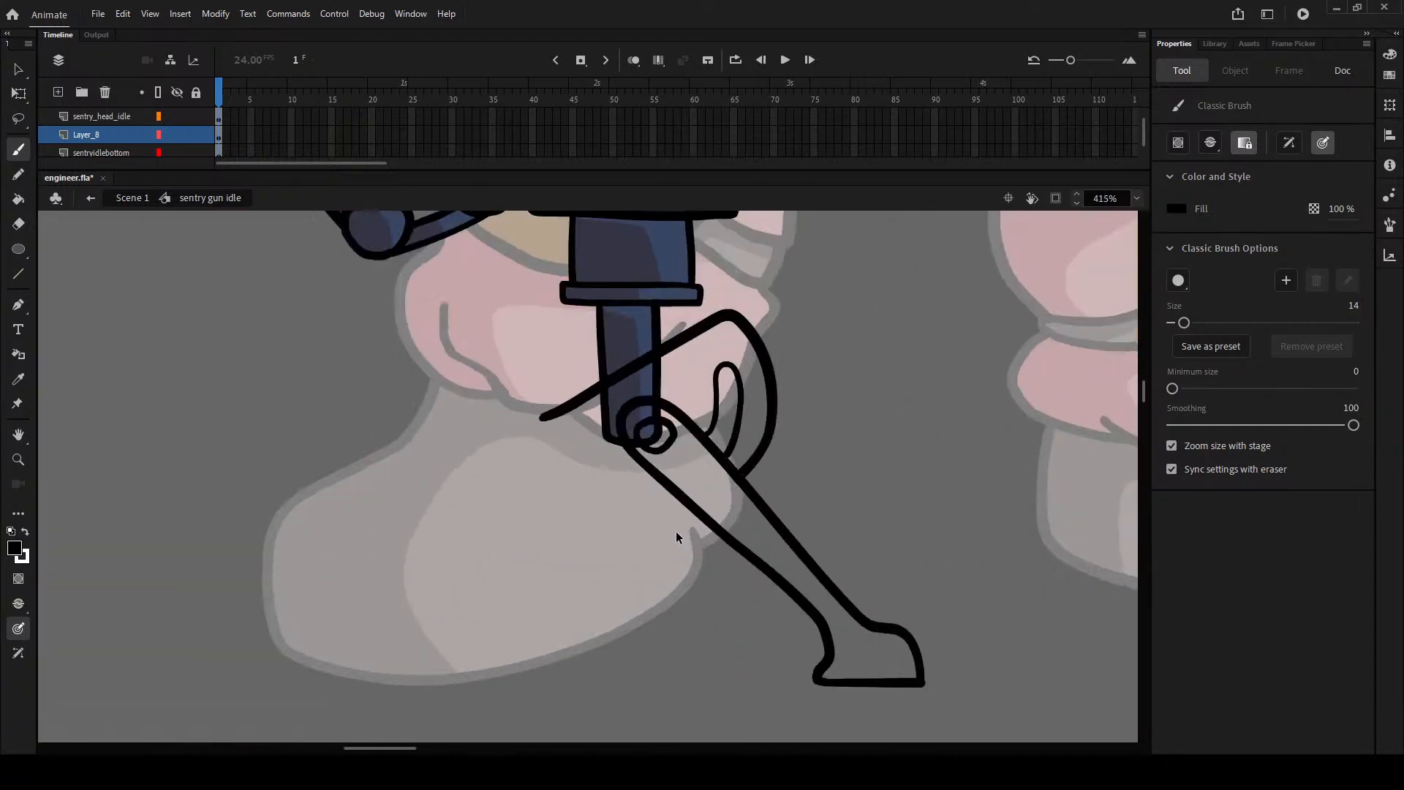
scroll(662, 526, "up", 2)
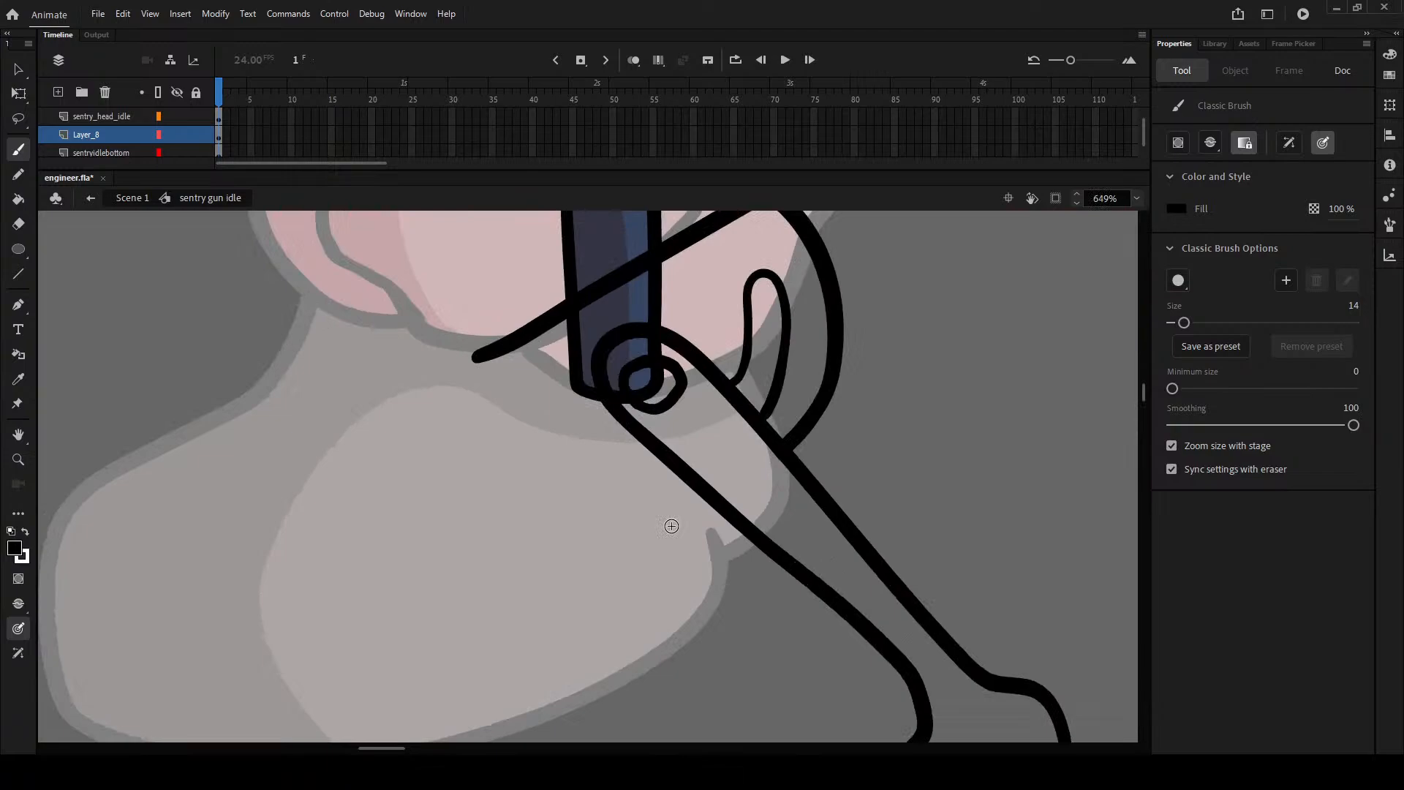
mouse_move(480, 358)
left_mouse_down()
mouse_move(498, 395)
mouse_move(545, 391)
mouse_move(621, 473)
mouse_move(661, 495)
mouse_move(702, 494)
mouse_move(651, 452)
mouse_move(686, 476)
left_mouse_up()
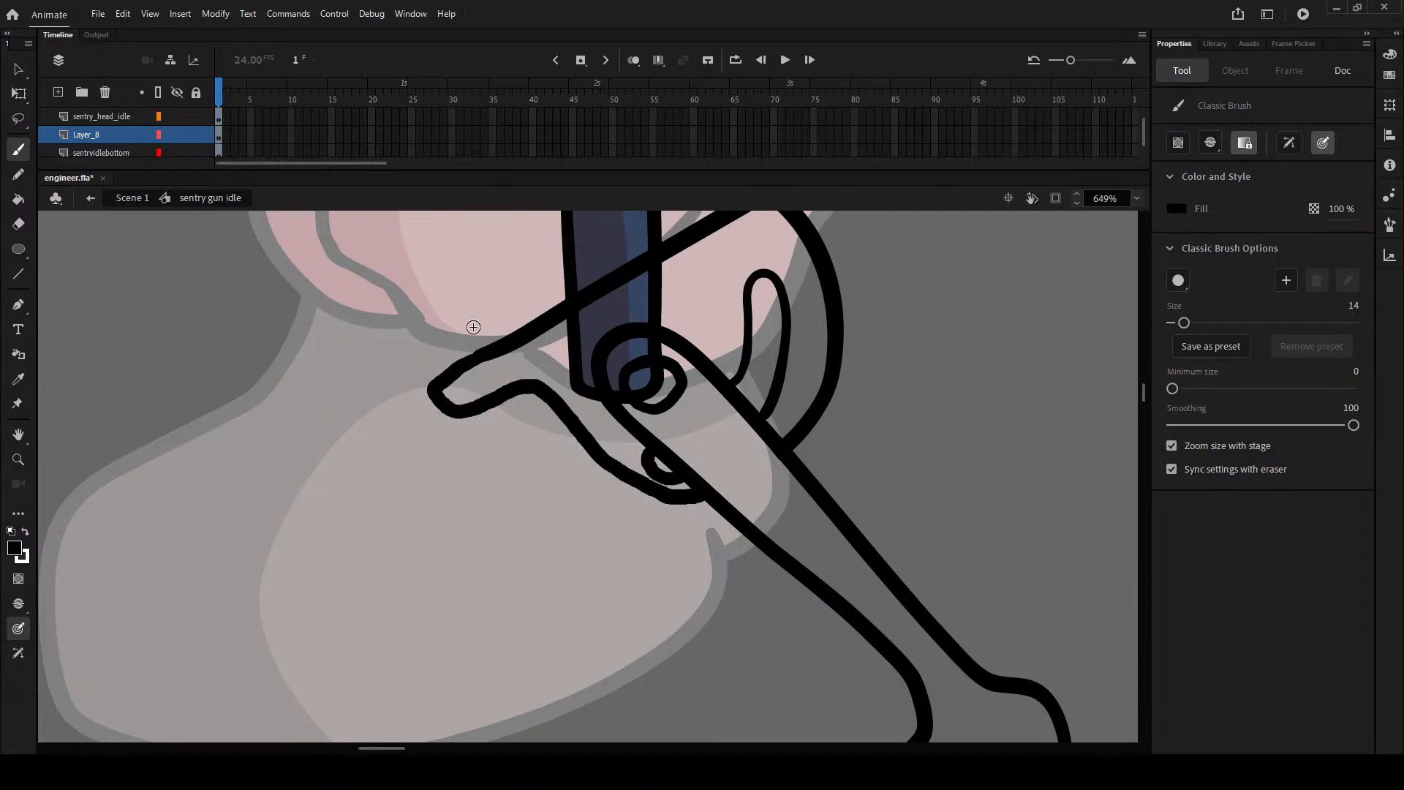
mouse_move(499, 344)
left_mouse_down()
mouse_move(486, 314)
mouse_move(498, 344)
mouse_move(656, 298)
mouse_move(638, 278)
mouse_move(732, 245)
left_mouse_up()
mouse_move(686, 315)
left_mouse_down()
mouse_move(706, 417)
mouse_move(571, 571)
mouse_move(413, 617)
mouse_move(369, 699)
mouse_move(454, 706)
mouse_move(504, 618)
mouse_move(683, 548)
mouse_move(753, 384)
mouse_move(688, 316)
left_mouse_up()
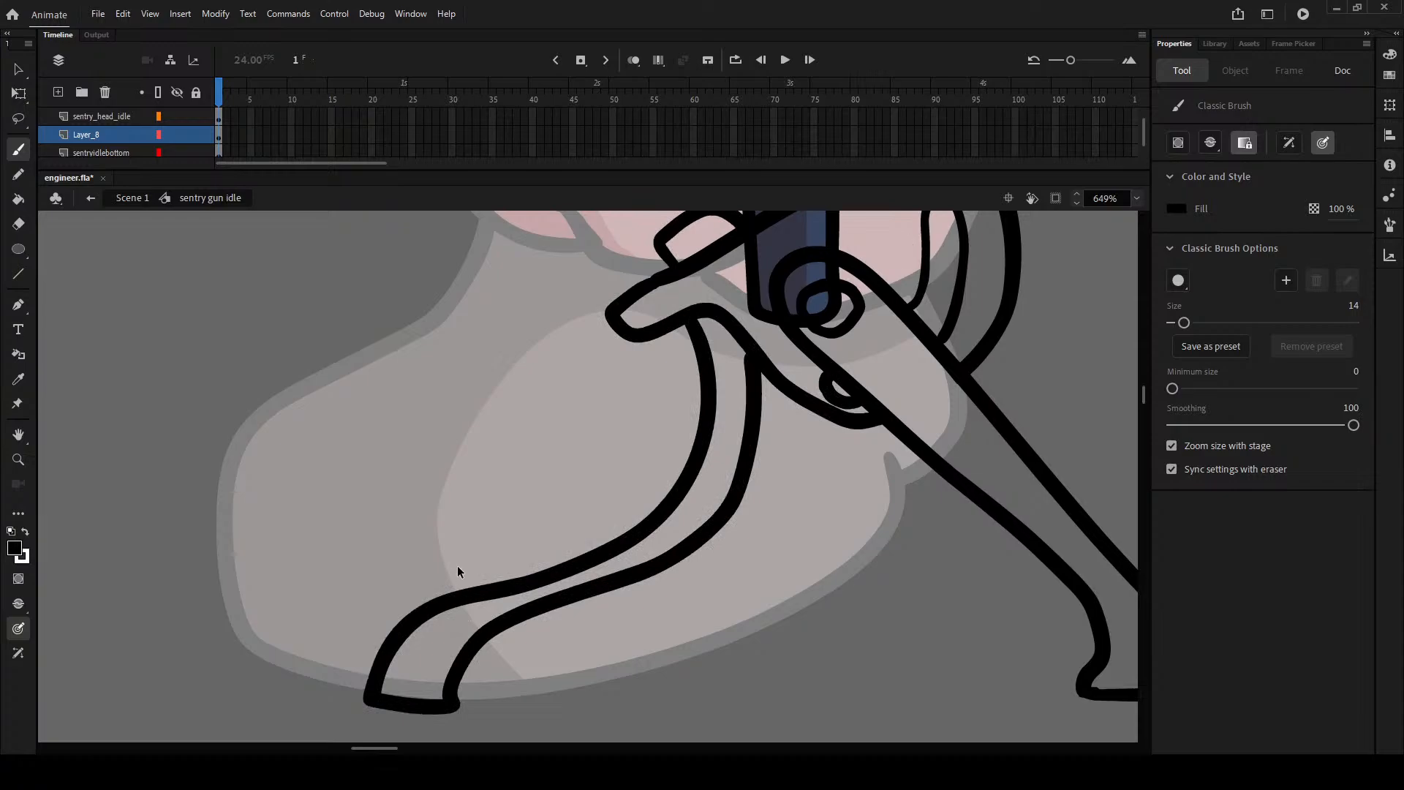
key("ctrl+z")
key("ctrl+z")
- Outline a left leg curving down from the bracket to a flat foot with a notched toe
left_click(373, 709)
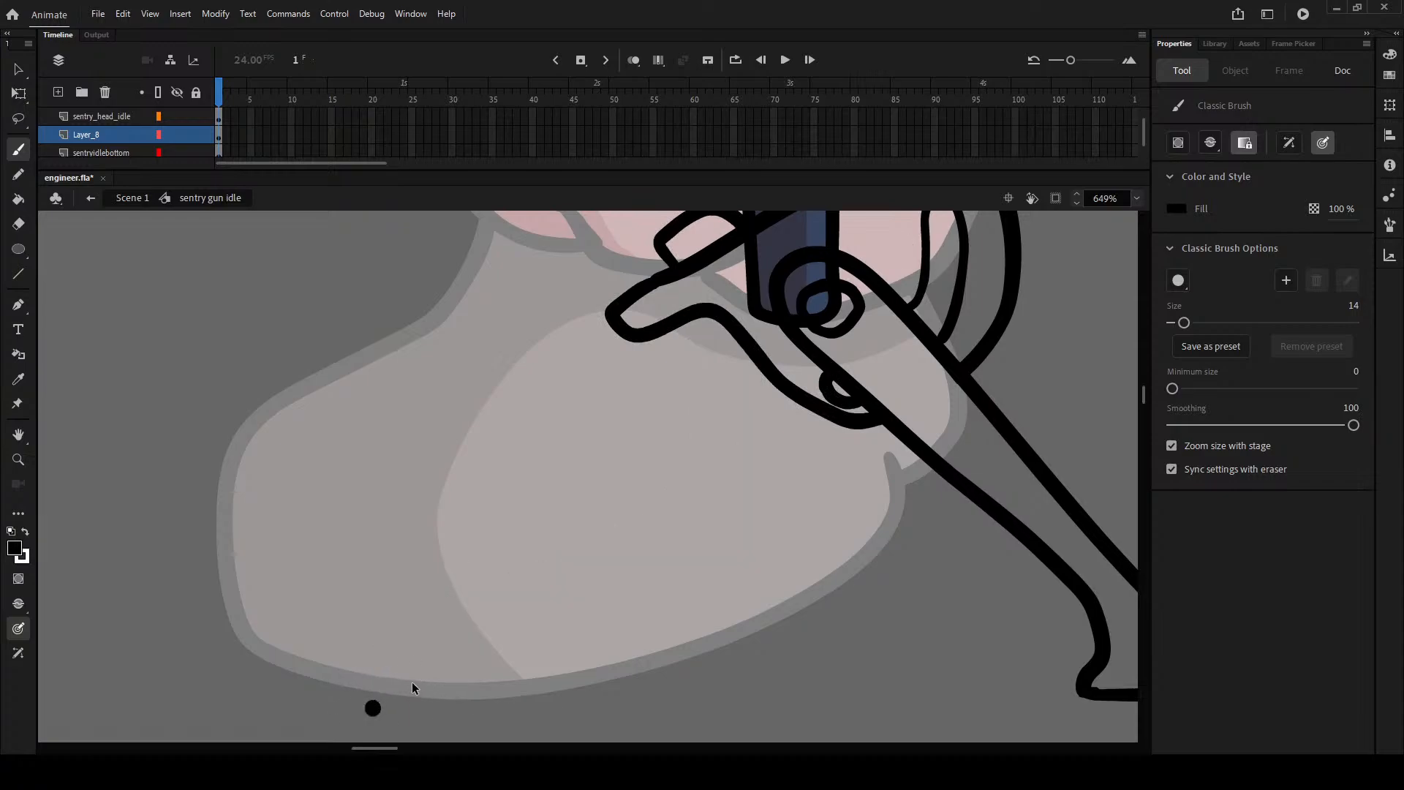
left_click_drag(378, 697, 437, 700)
mouse_move(431, 608)
left_mouse_down()
mouse_move(380, 699)
mouse_move(433, 541)
mouse_move(496, 538)
mouse_move(596, 456)
mouse_move(669, 333)
left_mouse_up()
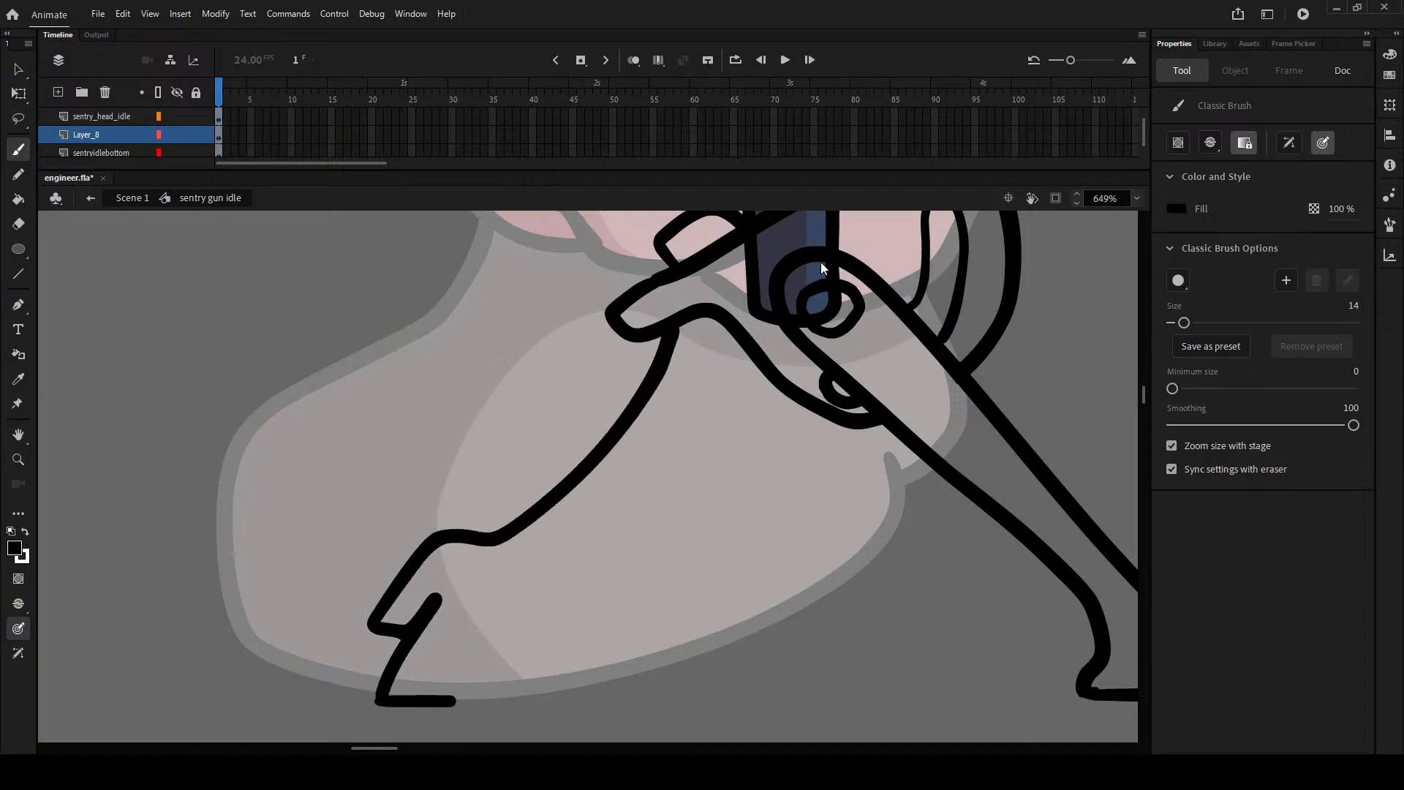
mouse_move(457, 673)
left_mouse_down()
mouse_move(454, 701)
mouse_move(512, 572)
mouse_move(589, 562)
mouse_move(708, 465)
mouse_move(761, 366)
left_mouse_up()
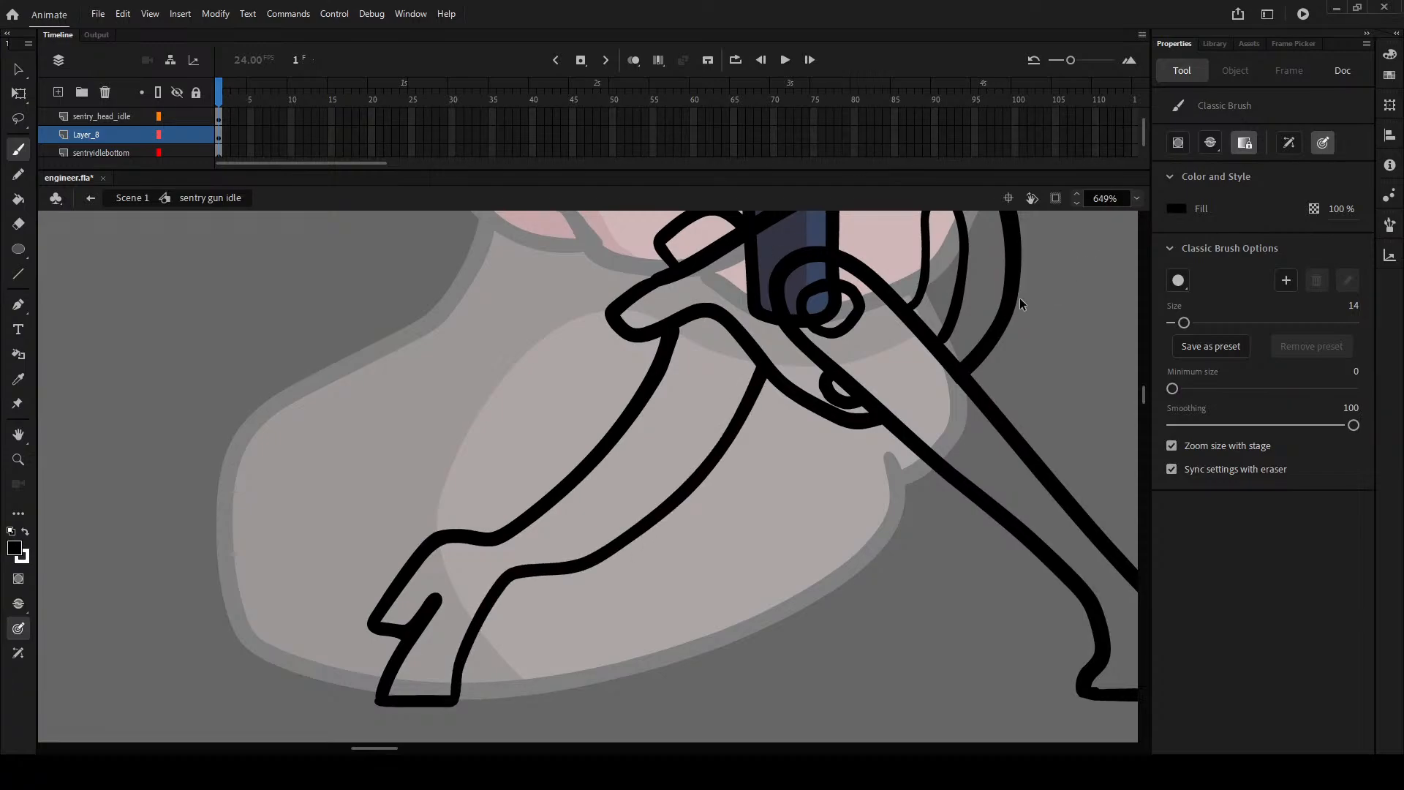
- Check the tripod against the whole sentry and undo only the inner edge of the left leg
scroll(770, 417, "down", 5)
scroll(795, 387, "up", 2)
scroll(798, 379, "down", 5)
scroll(808, 375, "up", 2)
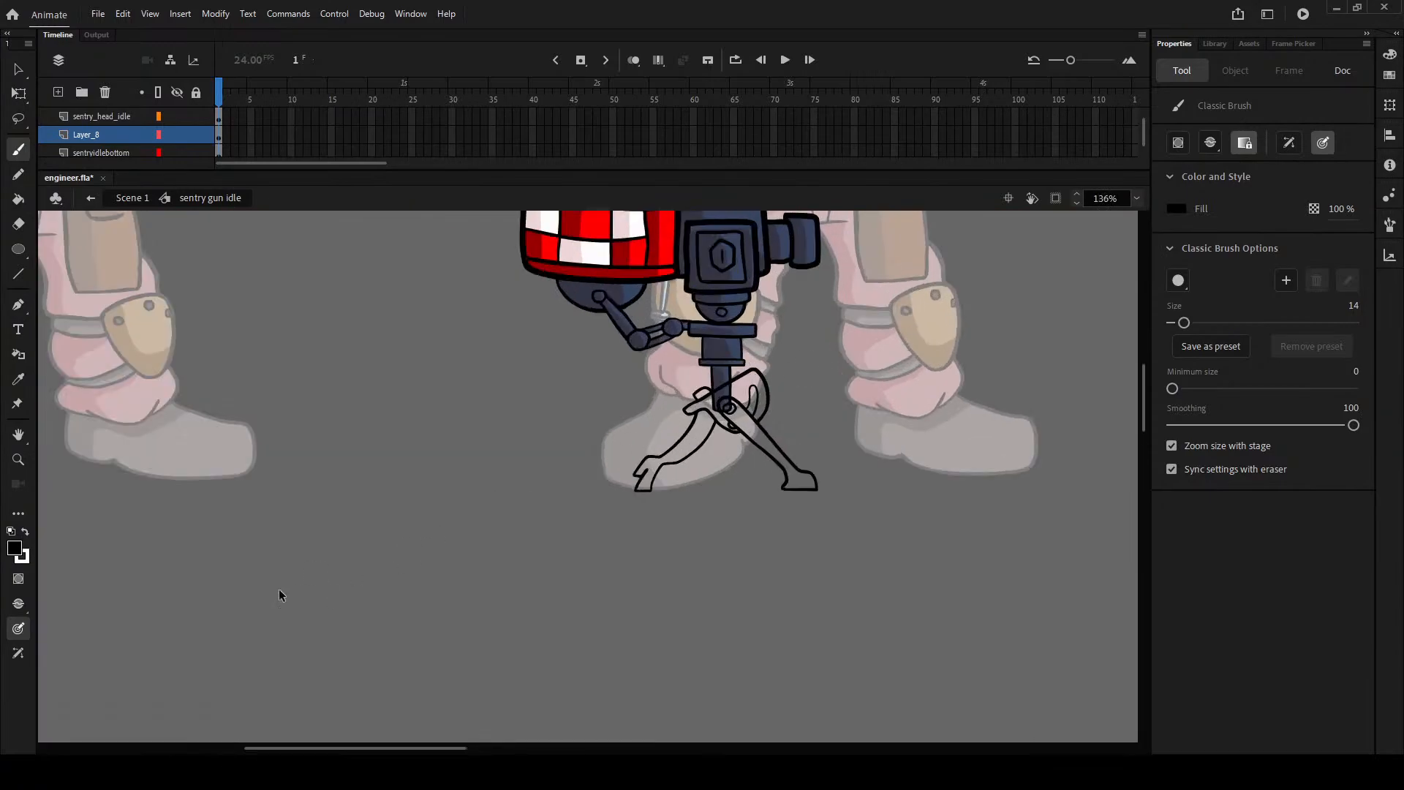
scroll(644, 449, "down", 3)
scroll(602, 629, "up", 5)
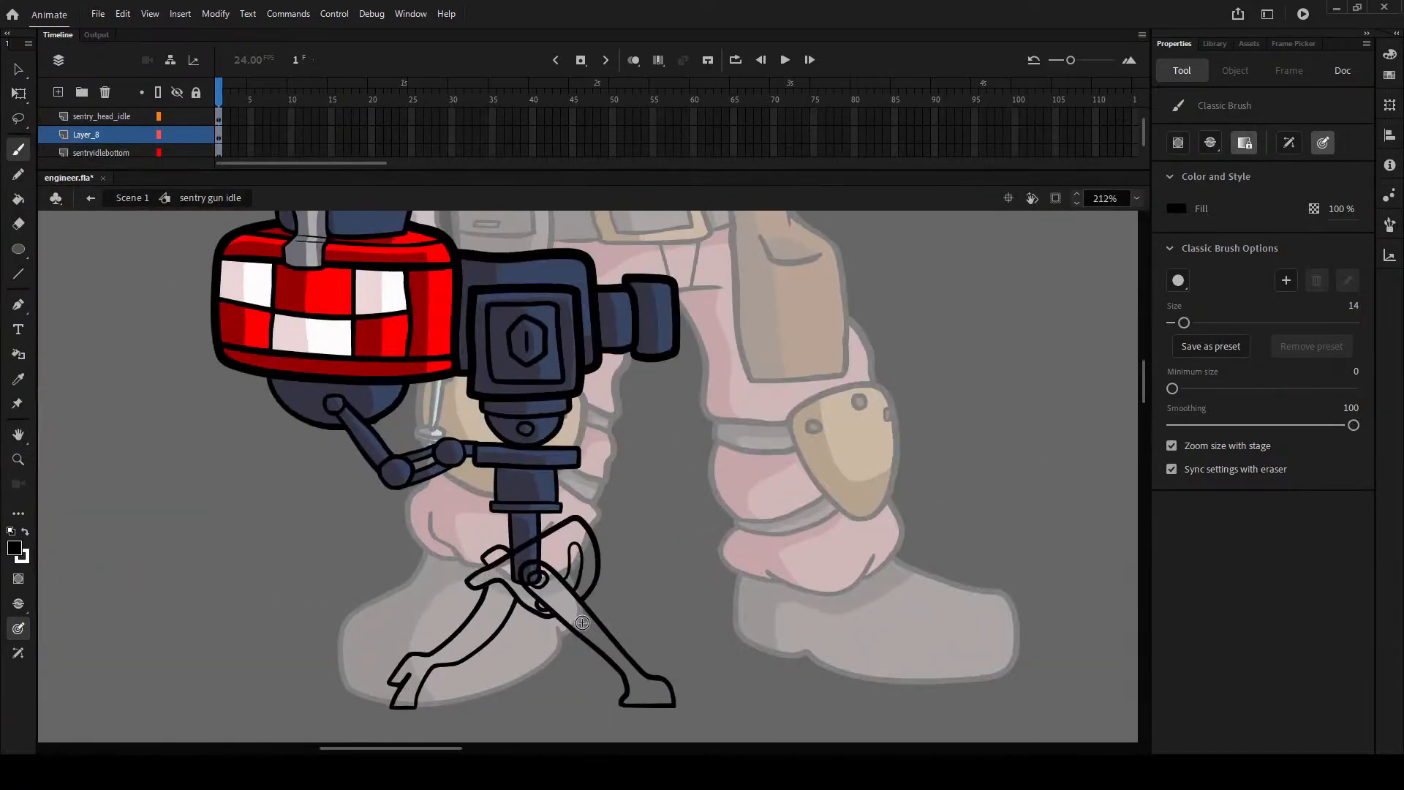
key("ctrl+z")
key("ctrl+z")
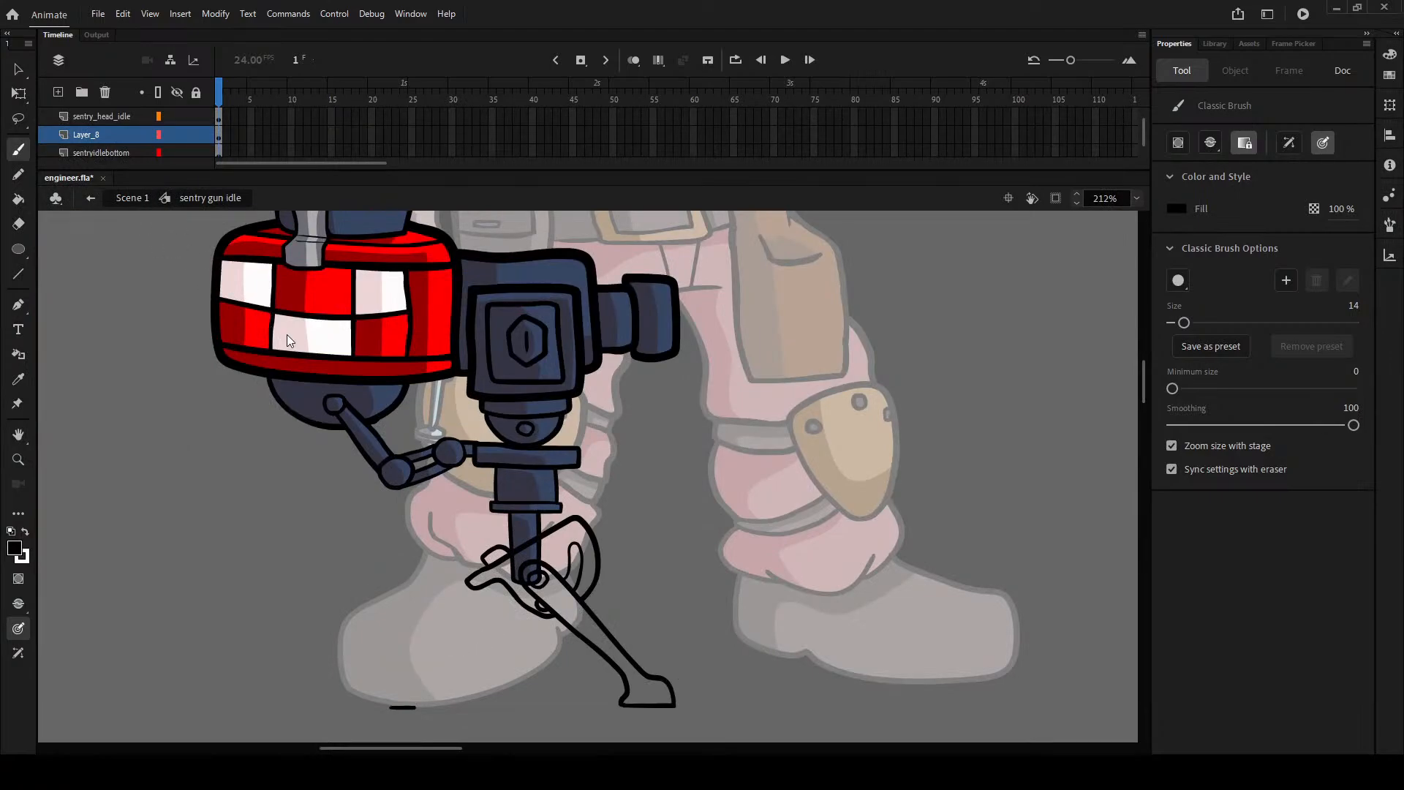
scroll(542, 688, "up", 3)
left_click_drag(526, 572, 584, 544)
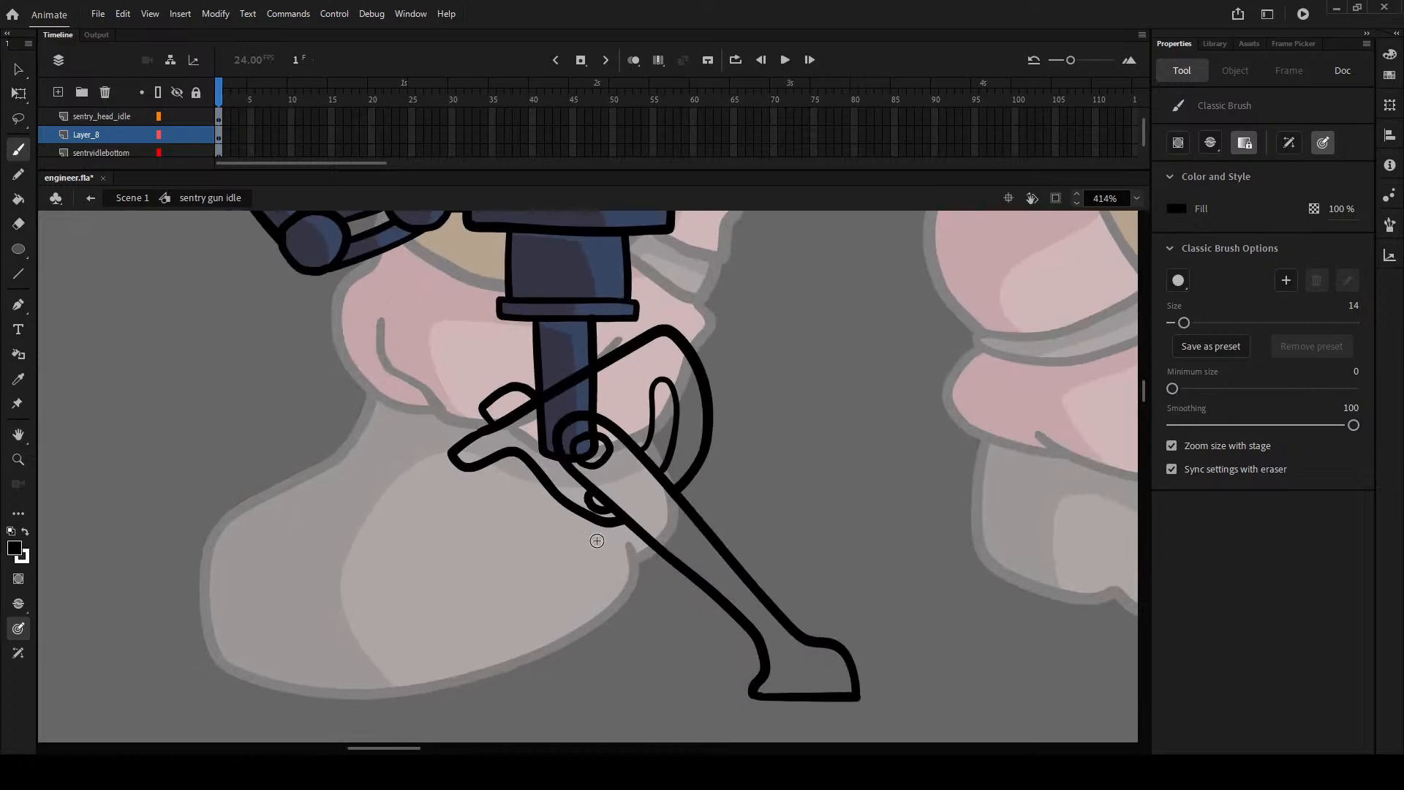
key("ctrl+z")
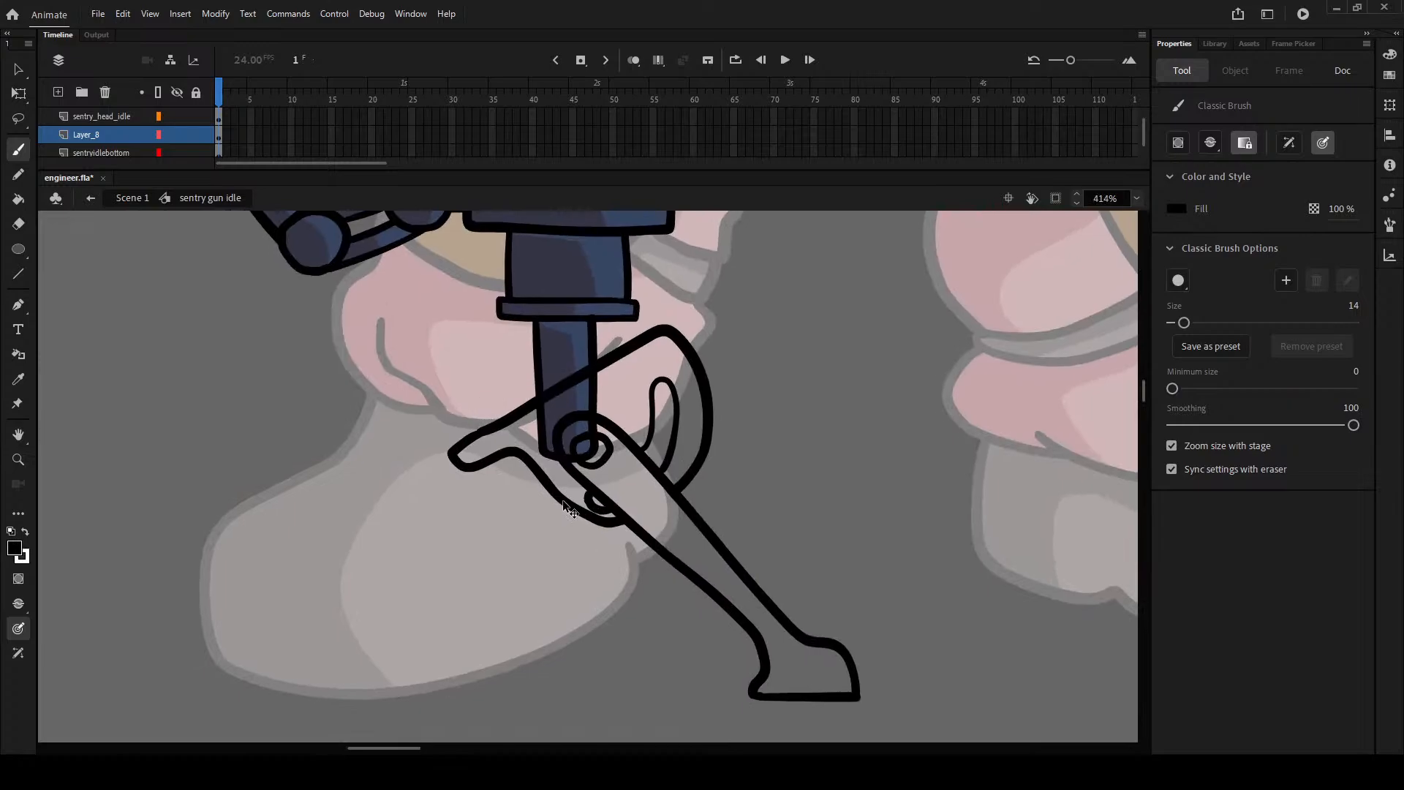
key("ctrl+y")
key("ctrl+y")
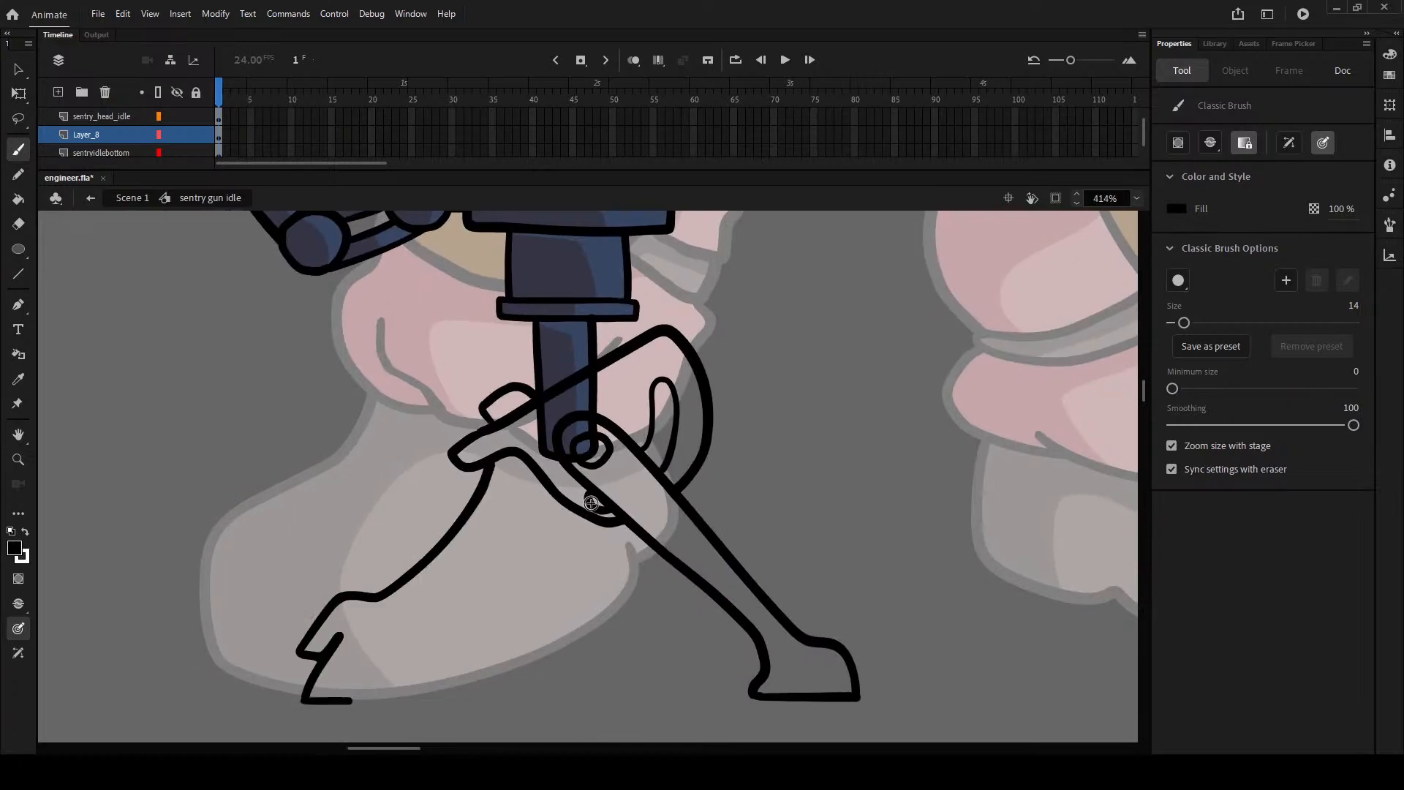
mouse_move(596, 523)
left_mouse_down()
mouse_move(493, 552)
mouse_move(437, 602)
mouse_move(405, 688)
mouse_move(342, 699)
mouse_move(384, 699)
left_mouse_up()
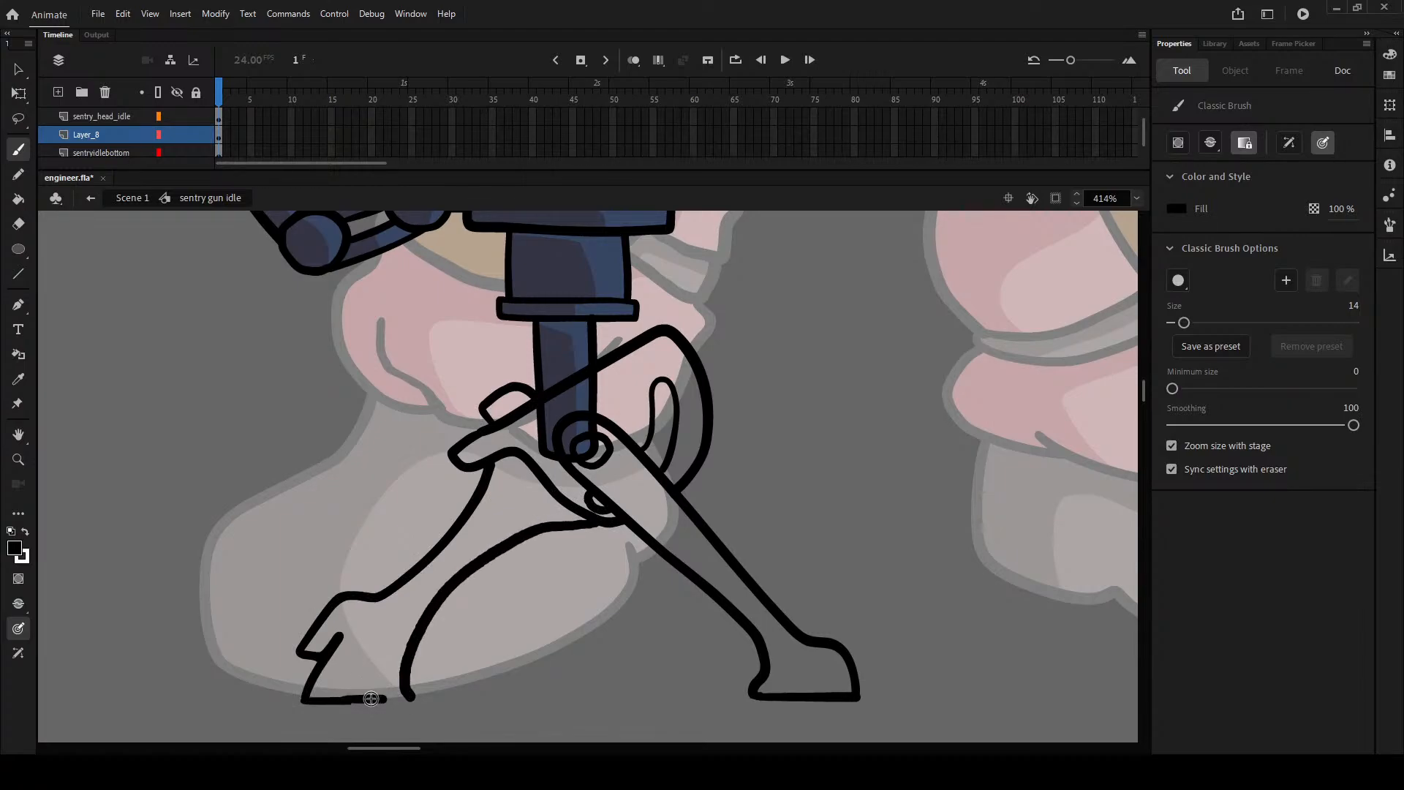
key("ctrl+z")
key("ctrl+z")
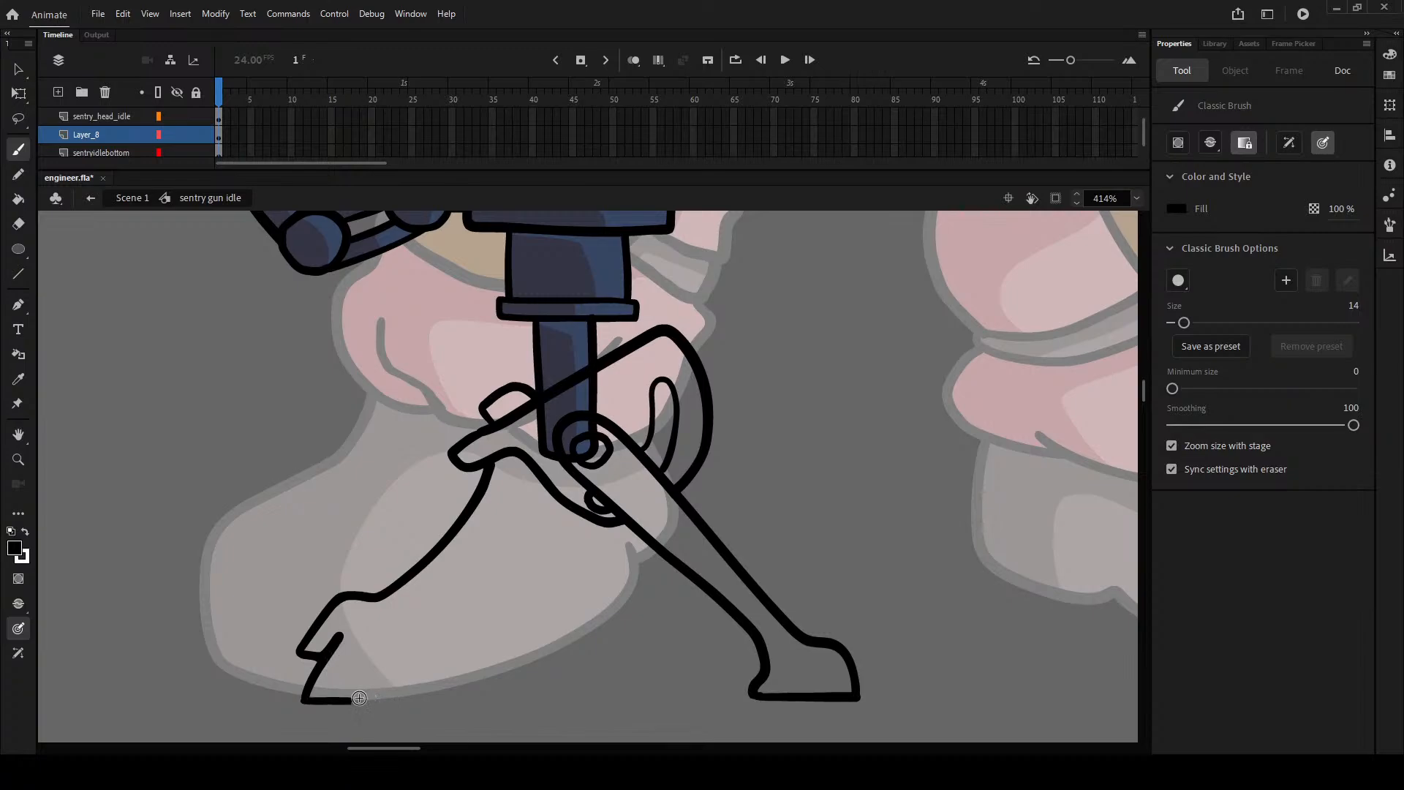
- Lengthen the left foot's sole and redraw the leg's inner edge with a flared heel and an ankle line
mouse_move(342, 700)
left_mouse_down()
mouse_move(434, 700)
mouse_move(438, 615)
mouse_move(602, 534)
left_mouse_up()
left_click_drag(433, 704, 625, 521)
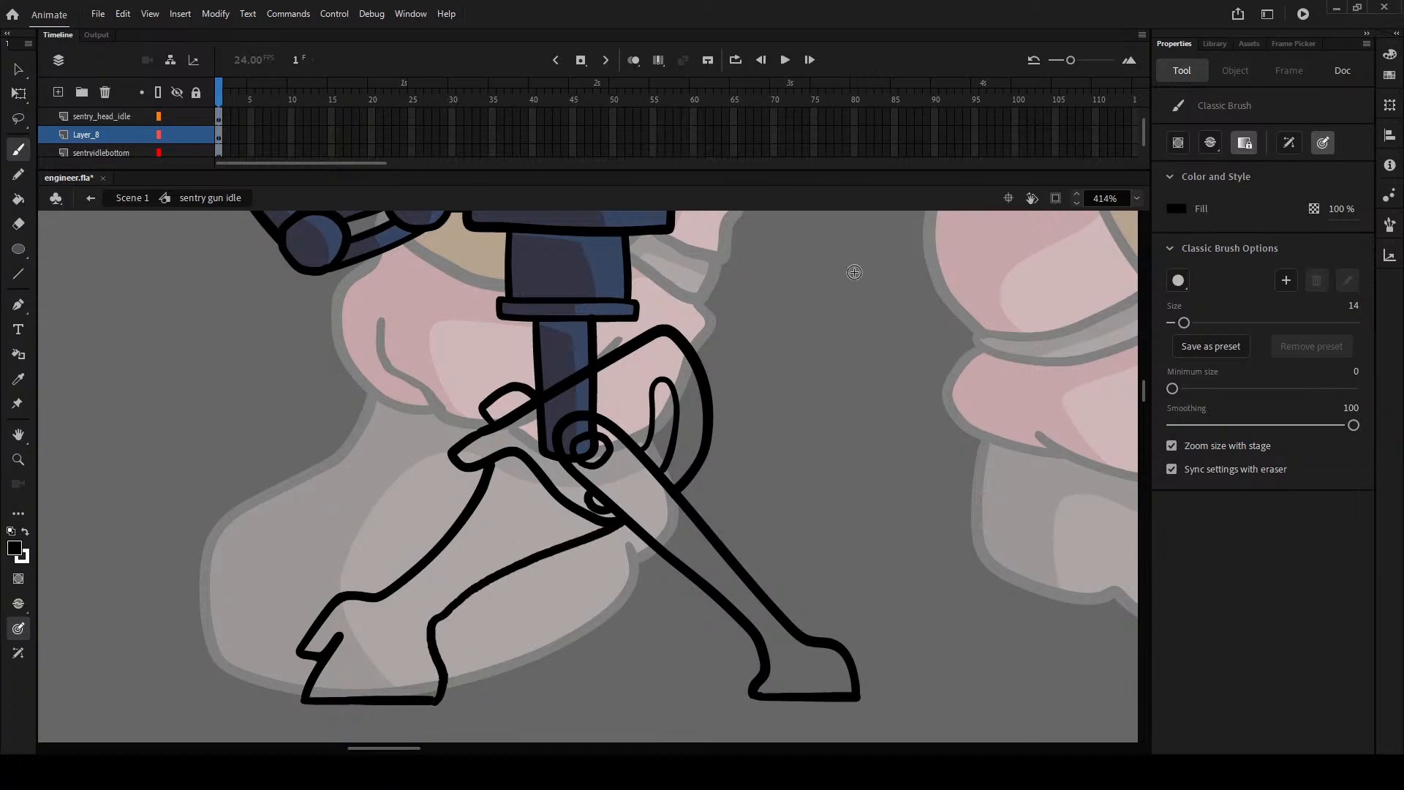
scroll(1104, 239, "down", 6)
scroll(1079, 246, "up", 4)
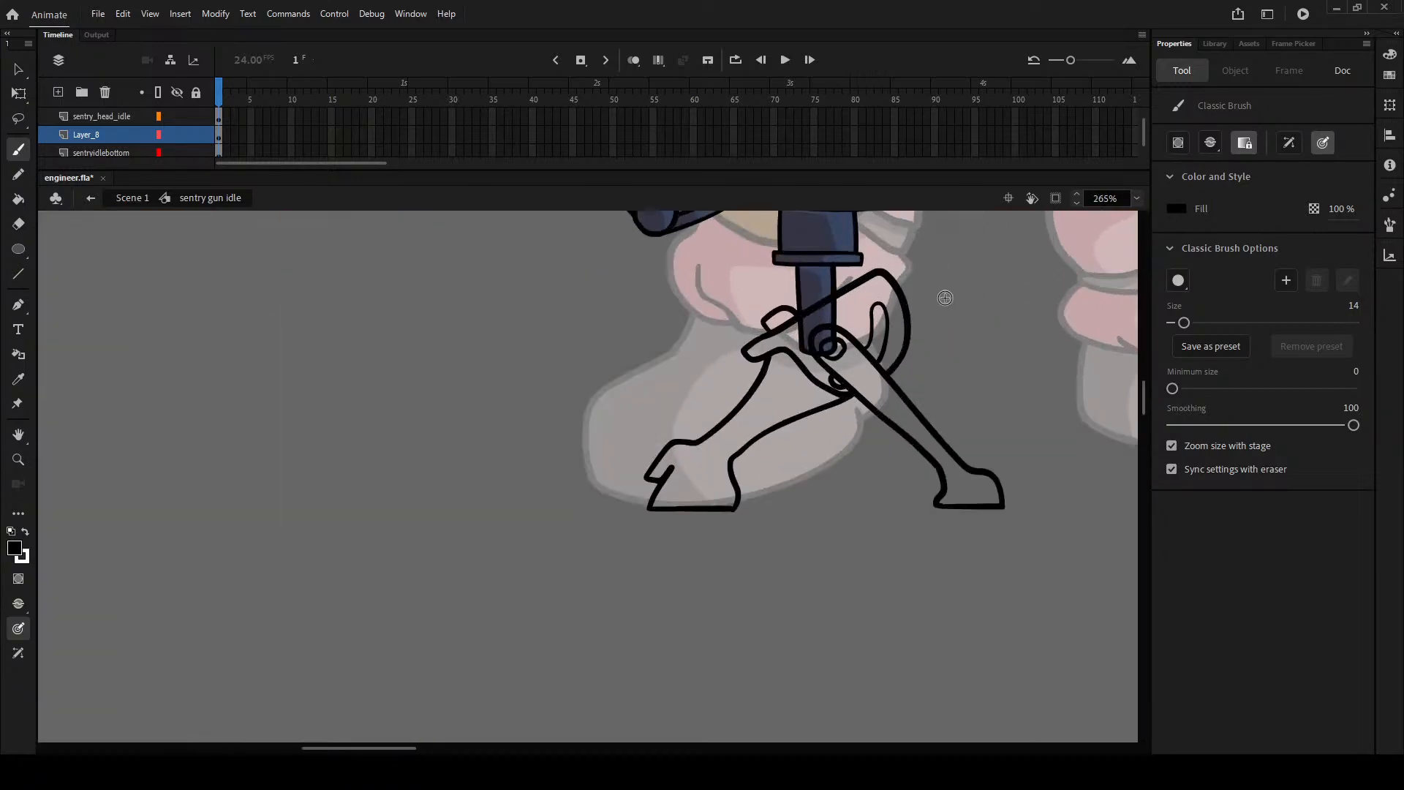
scroll(914, 313, "up", 5)
scroll(900, 332, "down", 5)
key("ctrl+z")
scroll(886, 370, "up", 3)
mouse_move(559, 494)
left_mouse_down()
mouse_move(605, 528)
mouse_move(645, 523)
mouse_move(718, 496)
mouse_move(800, 430)
mouse_move(616, 505)
mouse_move(564, 490)
mouse_move(594, 522)
mouse_move(588, 586)
mouse_move(597, 647)
left_mouse_up()
key("ctrl+z")
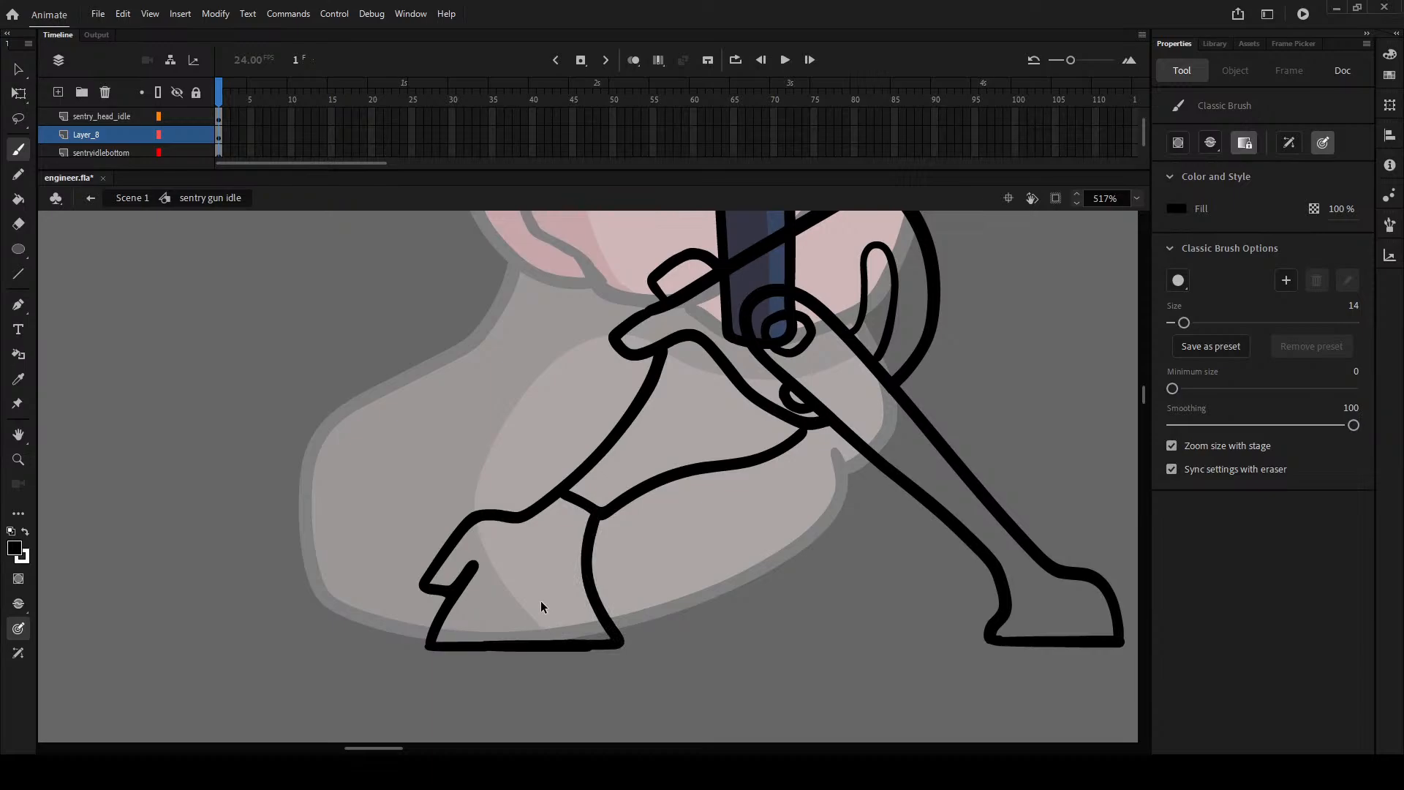
- Draw a short dividing line across the right leg and check the tripod's proportions against the sentry and engineer
scroll(635, 563, "down", 3)
scroll(639, 558, "up", 2)
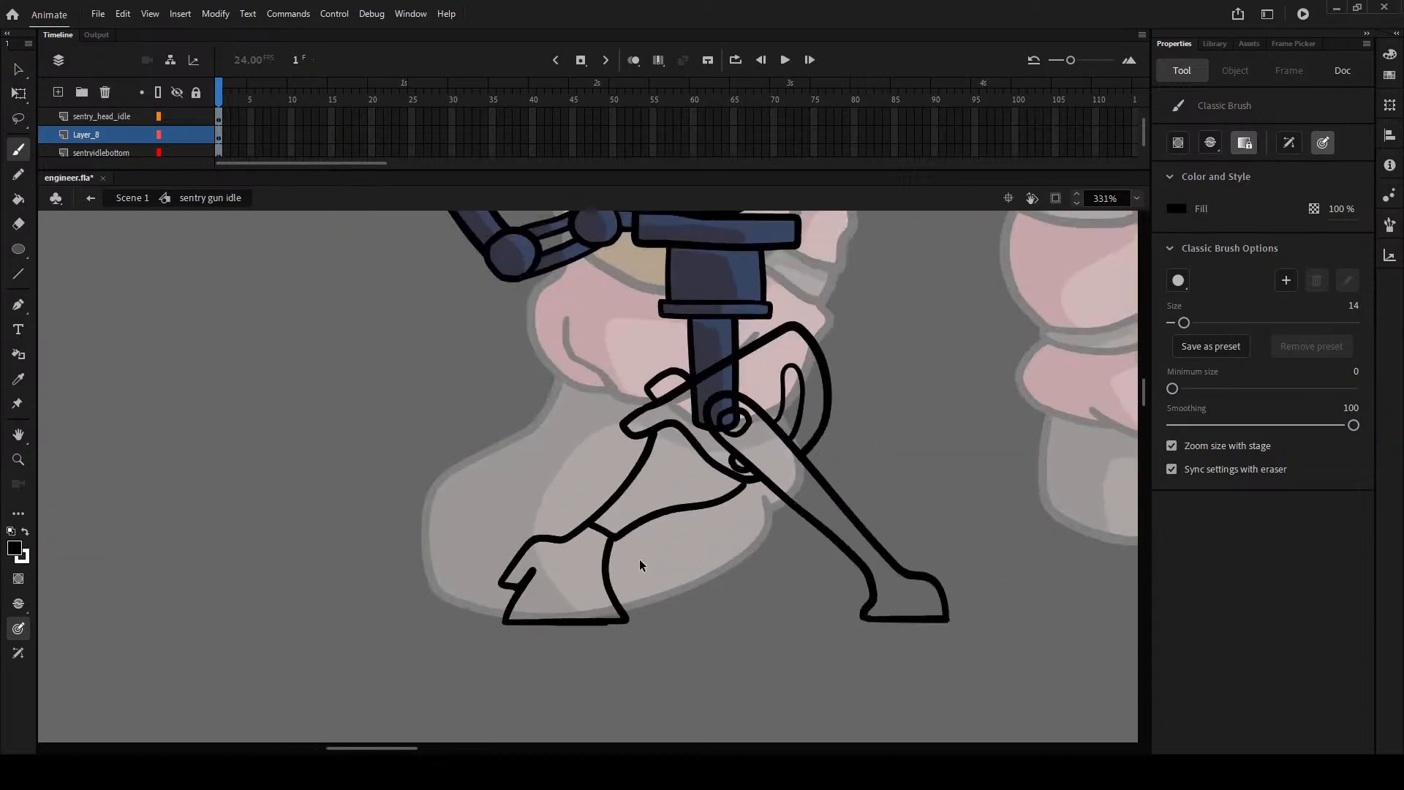
scroll(639, 558, "up", 2)
scroll(853, 455, "down", 4)
scroll(829, 463, "up", 1)
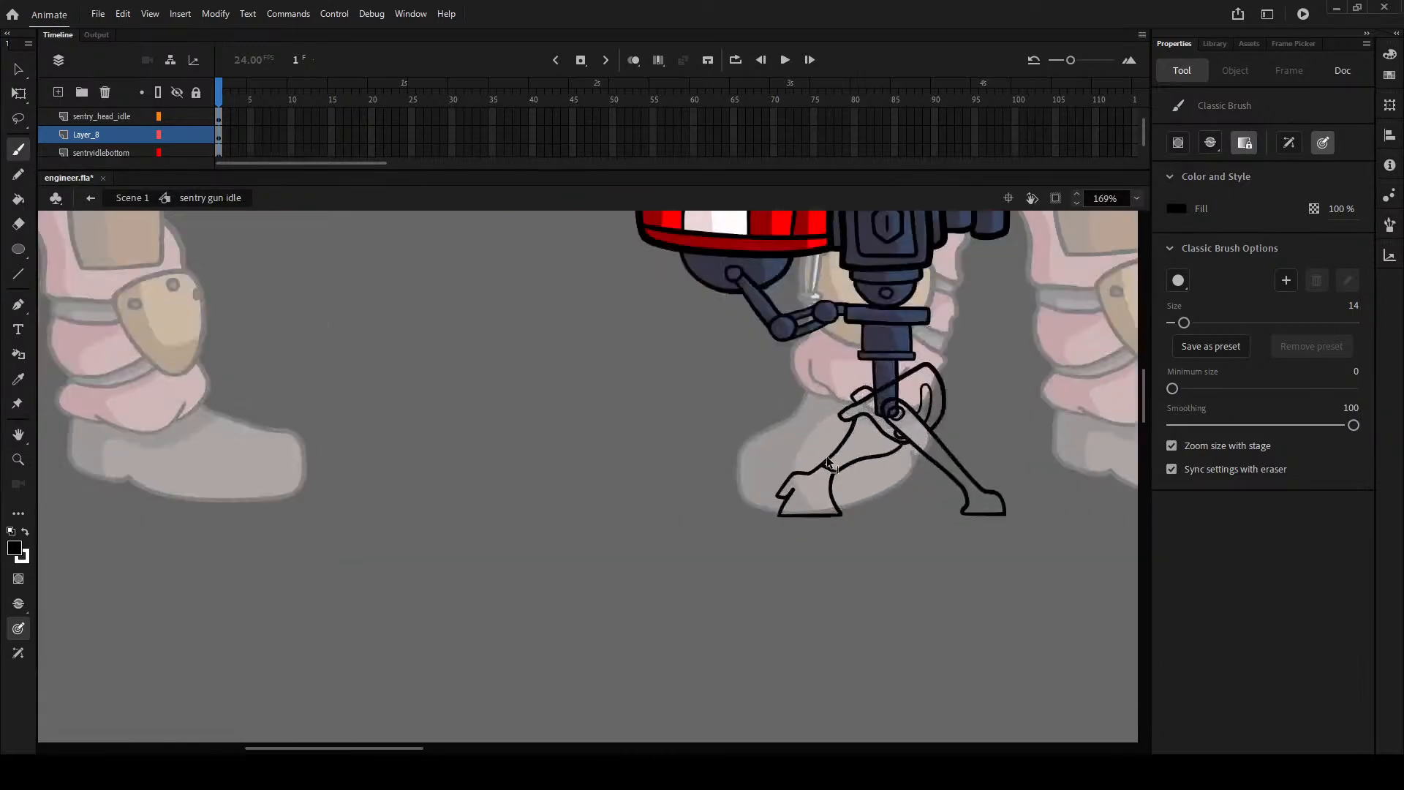
scroll(829, 465, "up", 3)
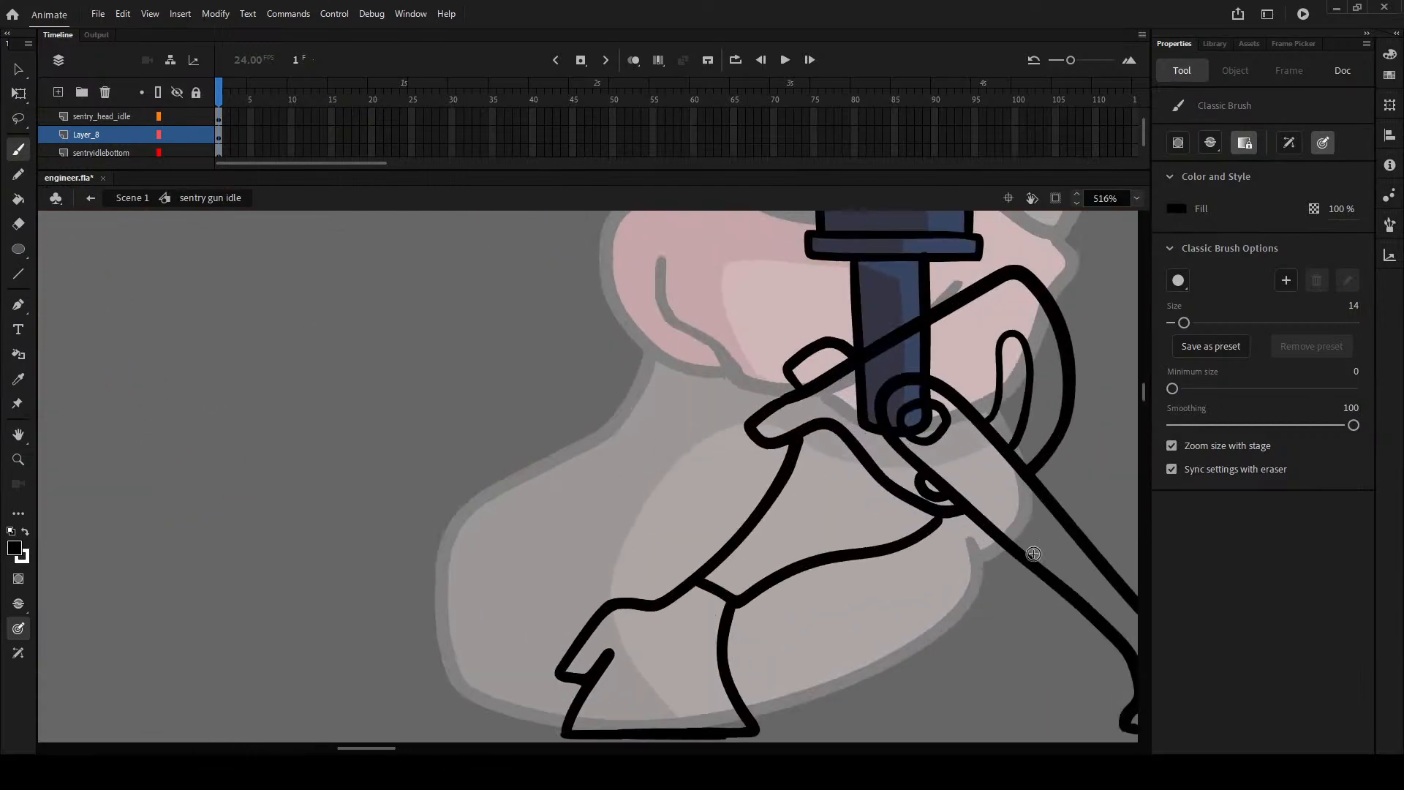
scroll(681, 435, "down", 3)
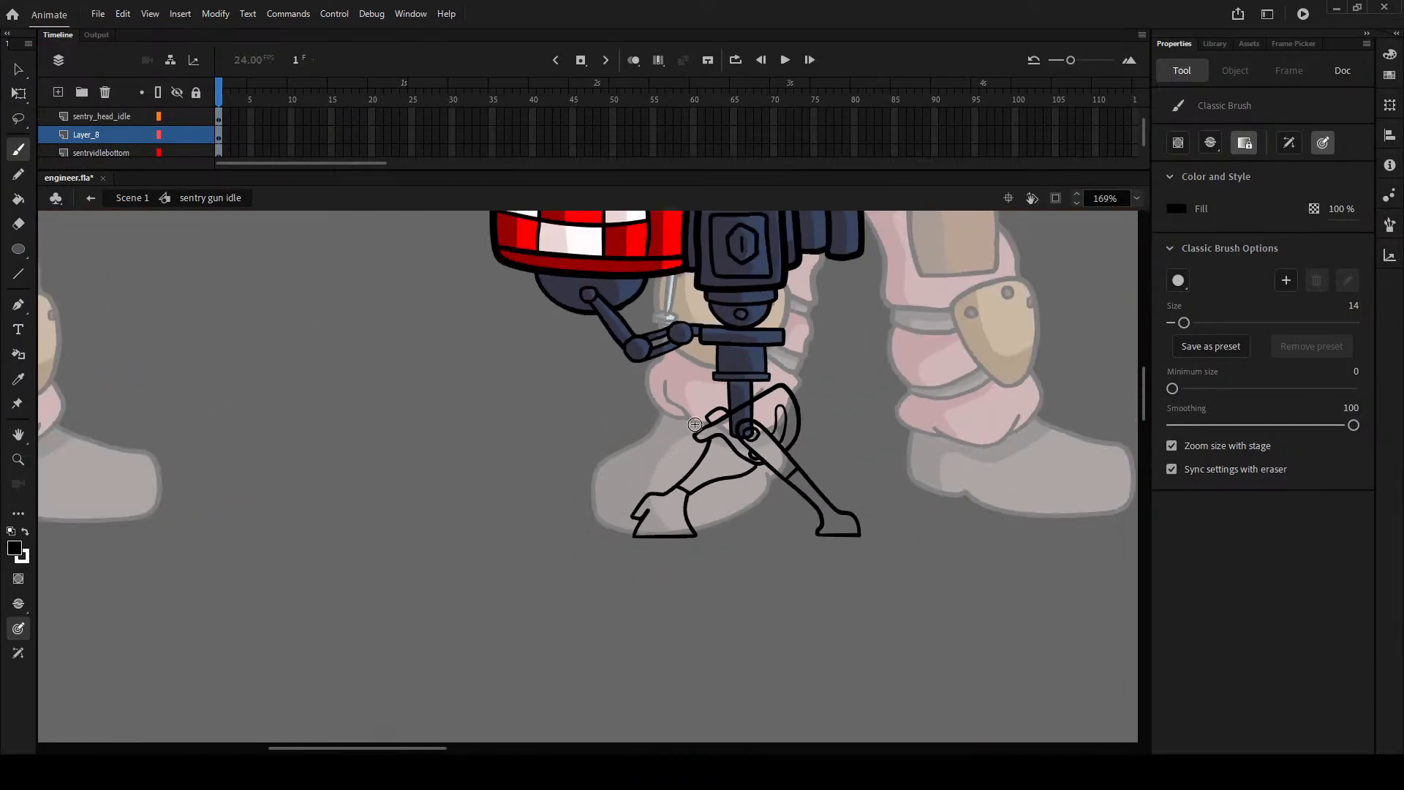
scroll(691, 426, "down", 3)
scroll(648, 538, "up", 3)
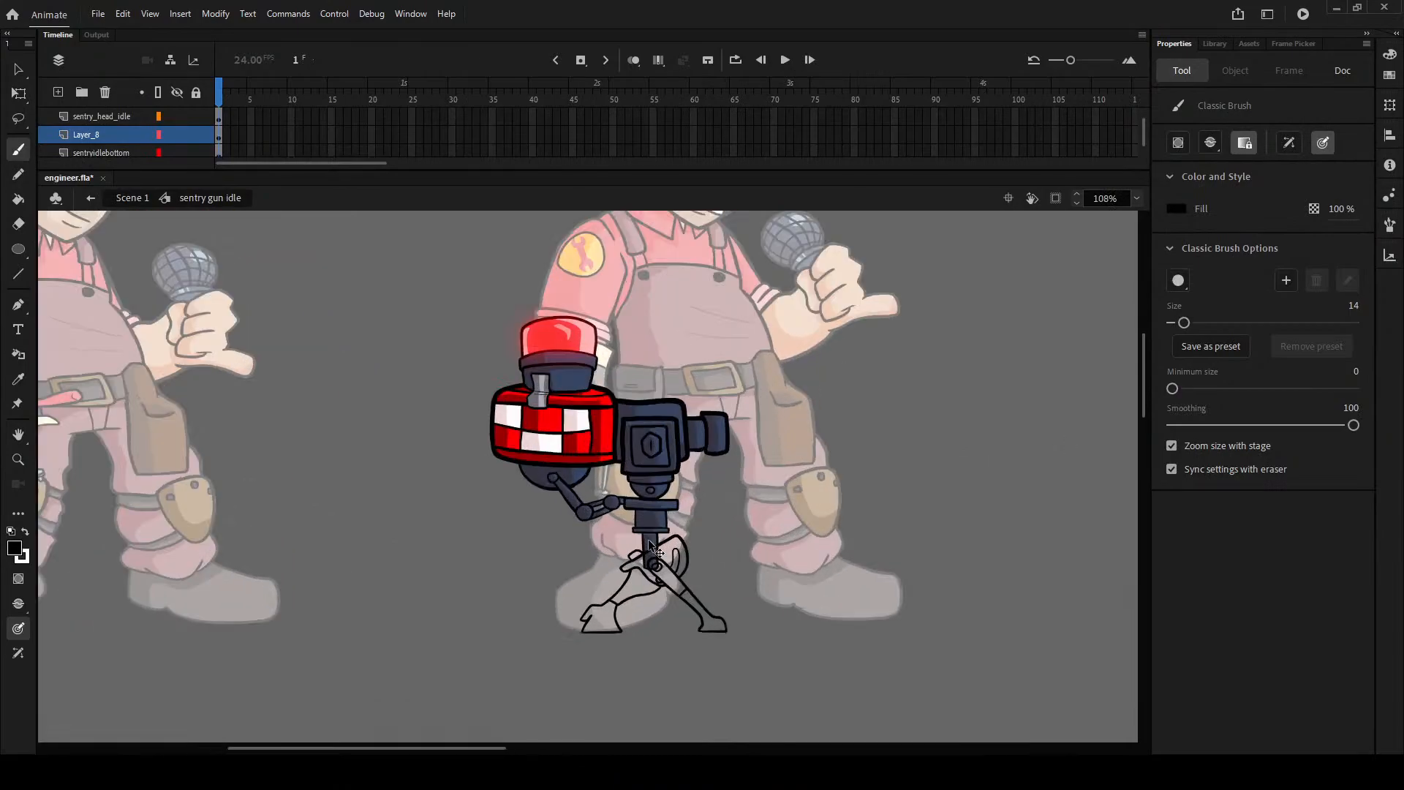
- Enlarge the whole tripod outline with Free Transform to about 227 px wide by 153 px high
left_click(26, 92)
left_click(109, 136)
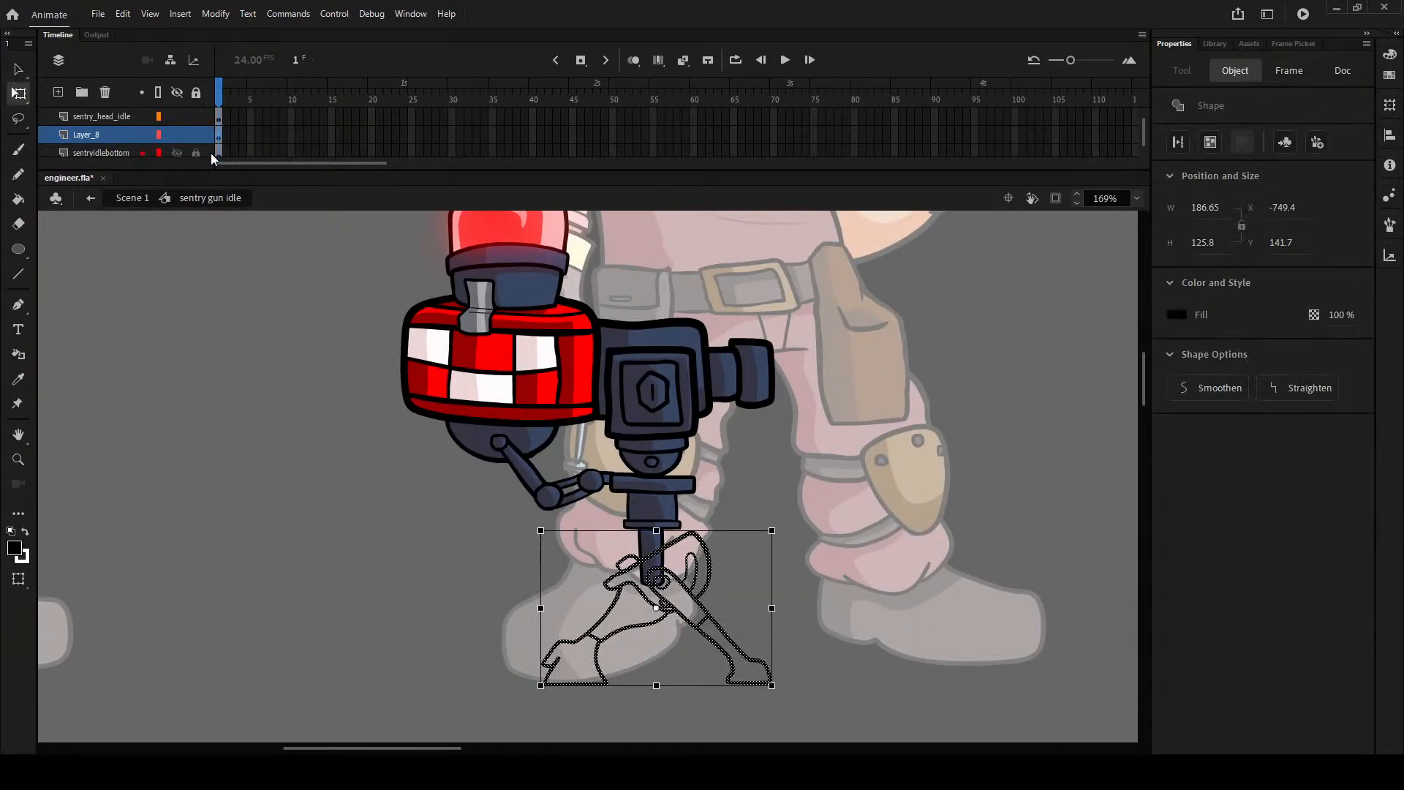
left_click_drag(777, 526, 800, 512)
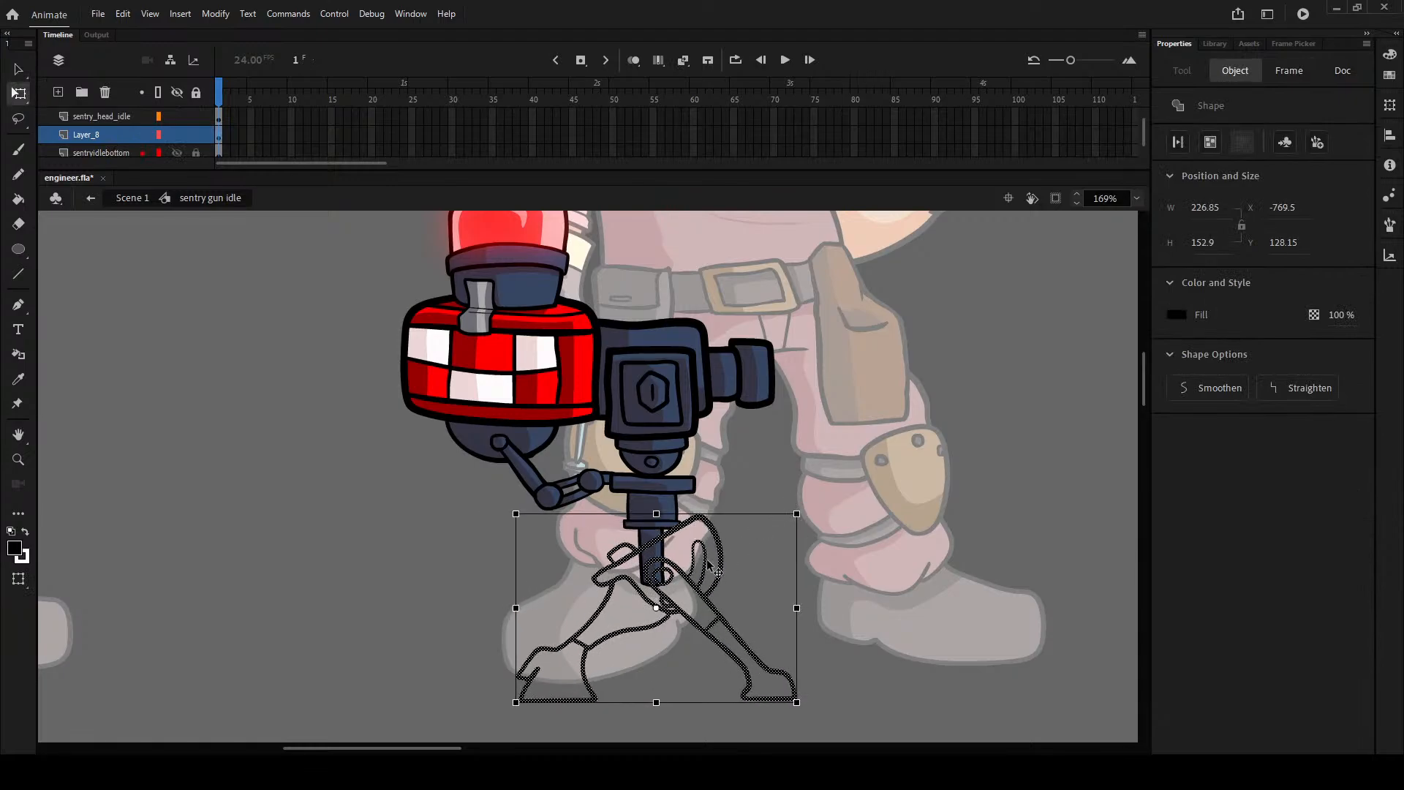
- Move the tripod outline up and slightly left so its pivot circle sits on the sentry's lower post
left_click_drag(691, 576, 695, 556)
key("Left")
key("Left")
key("Left")
key("Left")
key("Left")
key("Left")
key("Left")
key("Left")
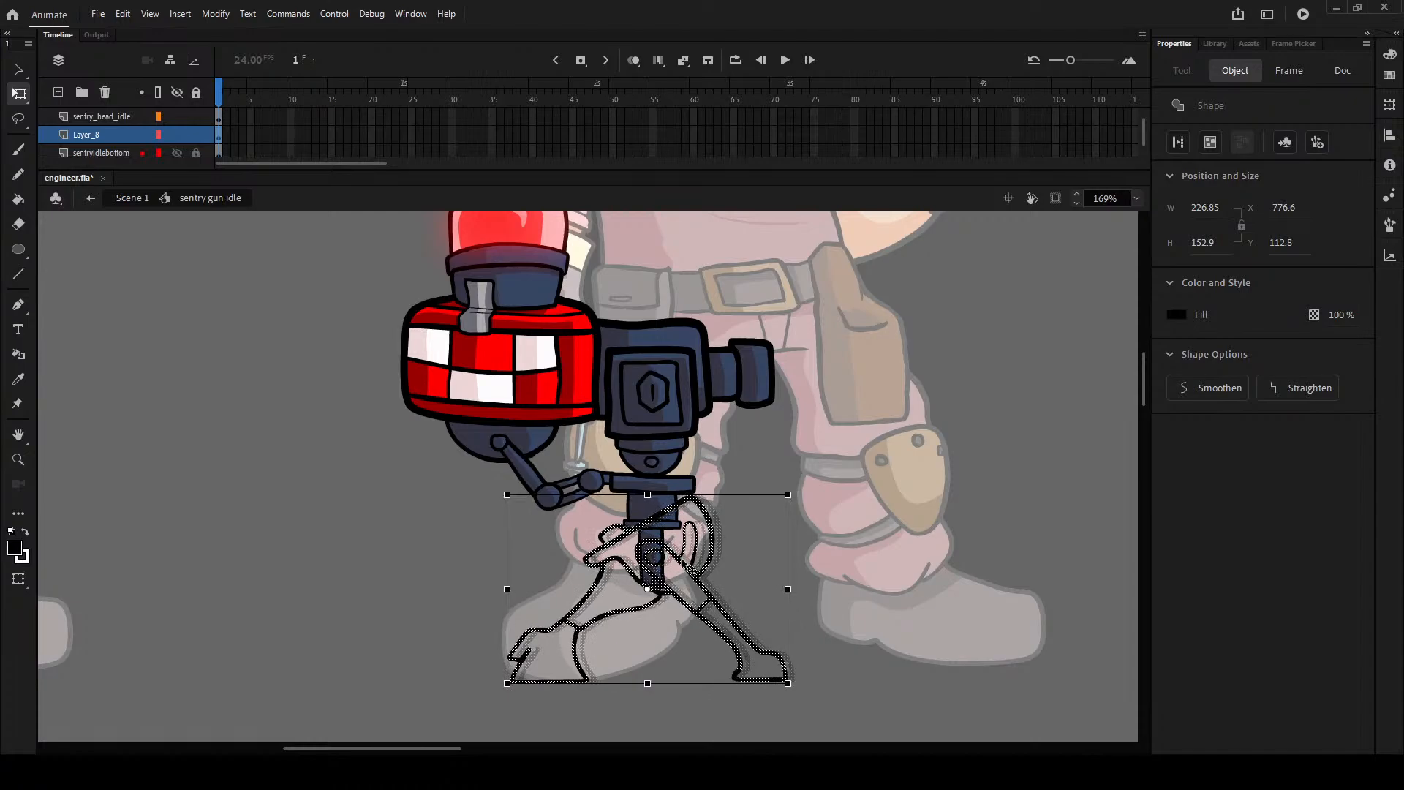
left_click(877, 545)
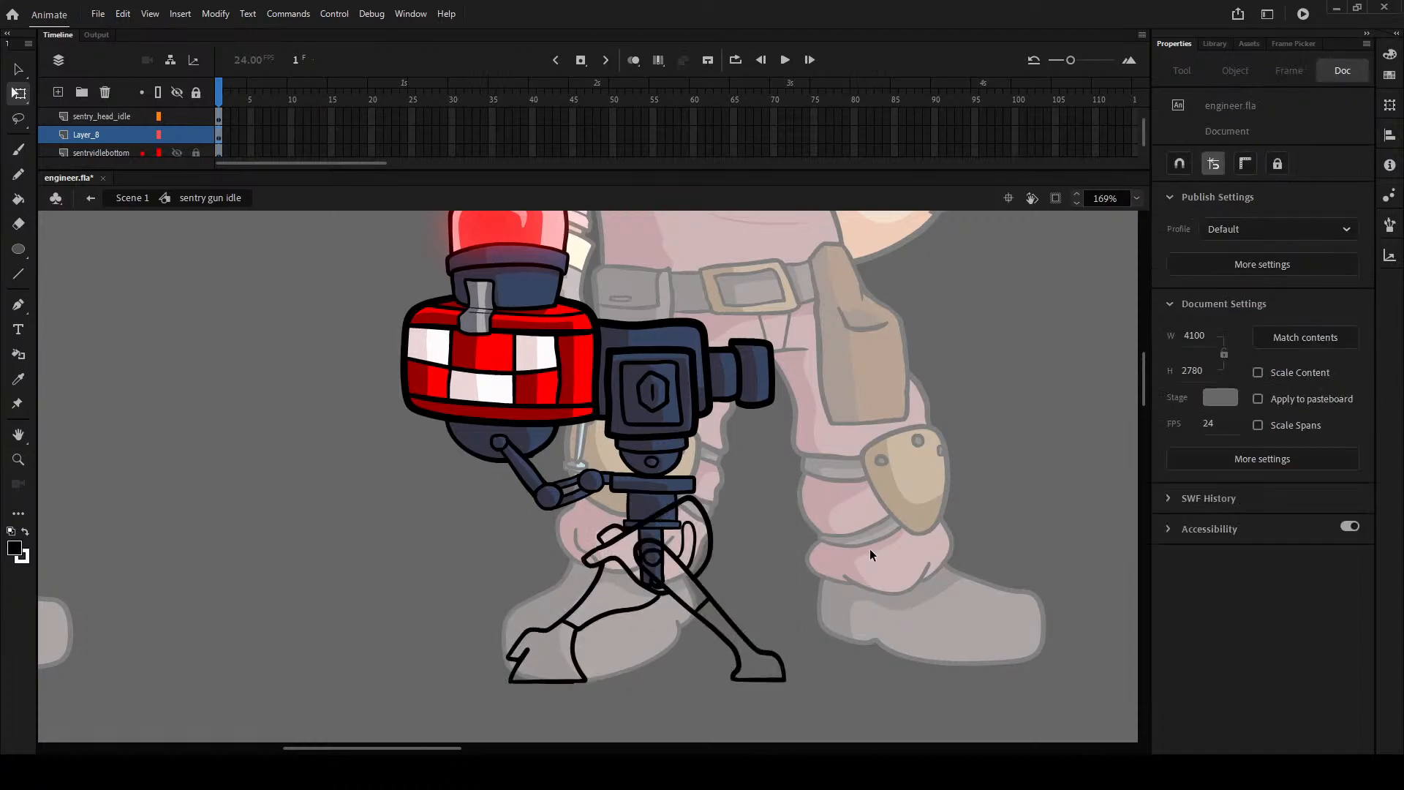
- Narrow the left foot by drawing a curved back edge from ankle to sole and erasing the old heel behind it
scroll(768, 556, "up", 6)
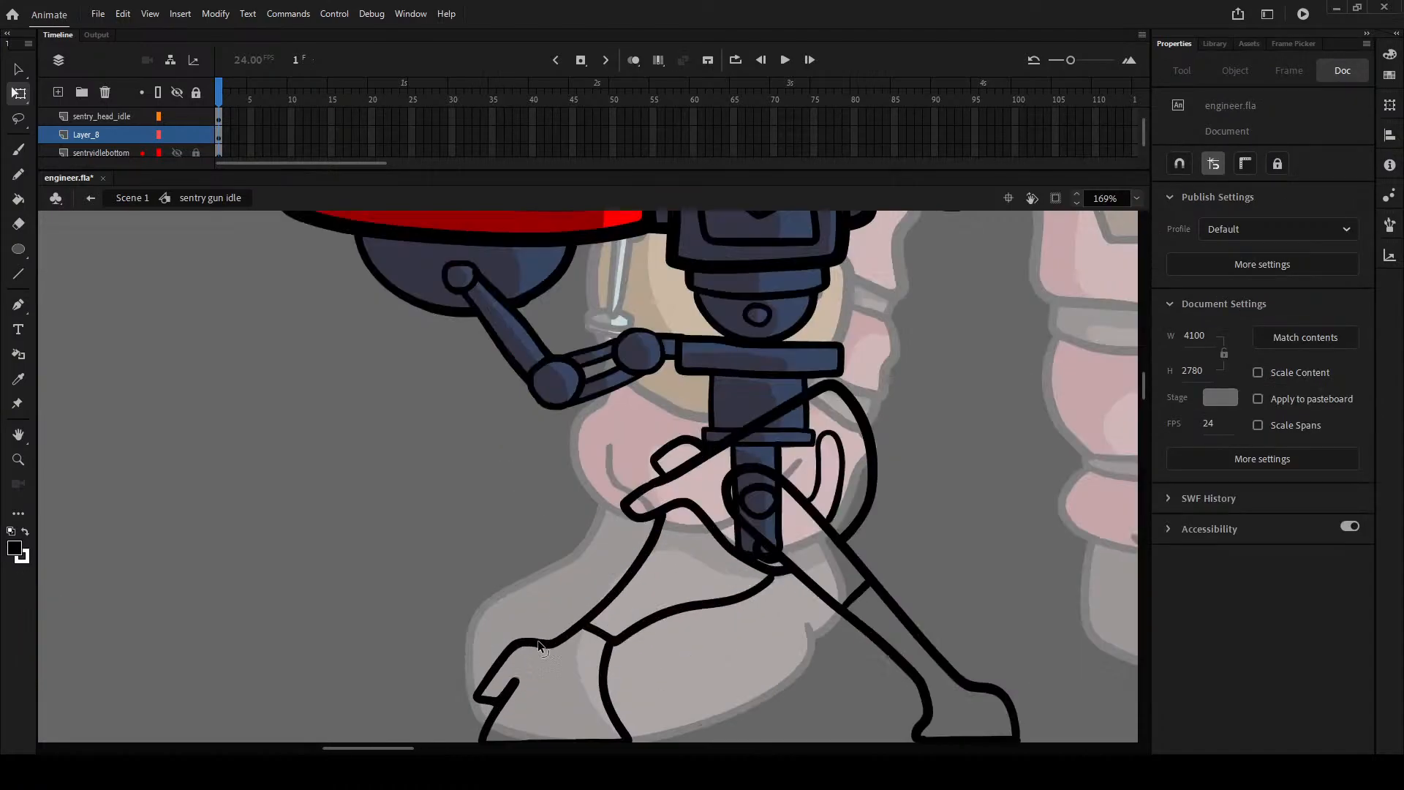
key("b")
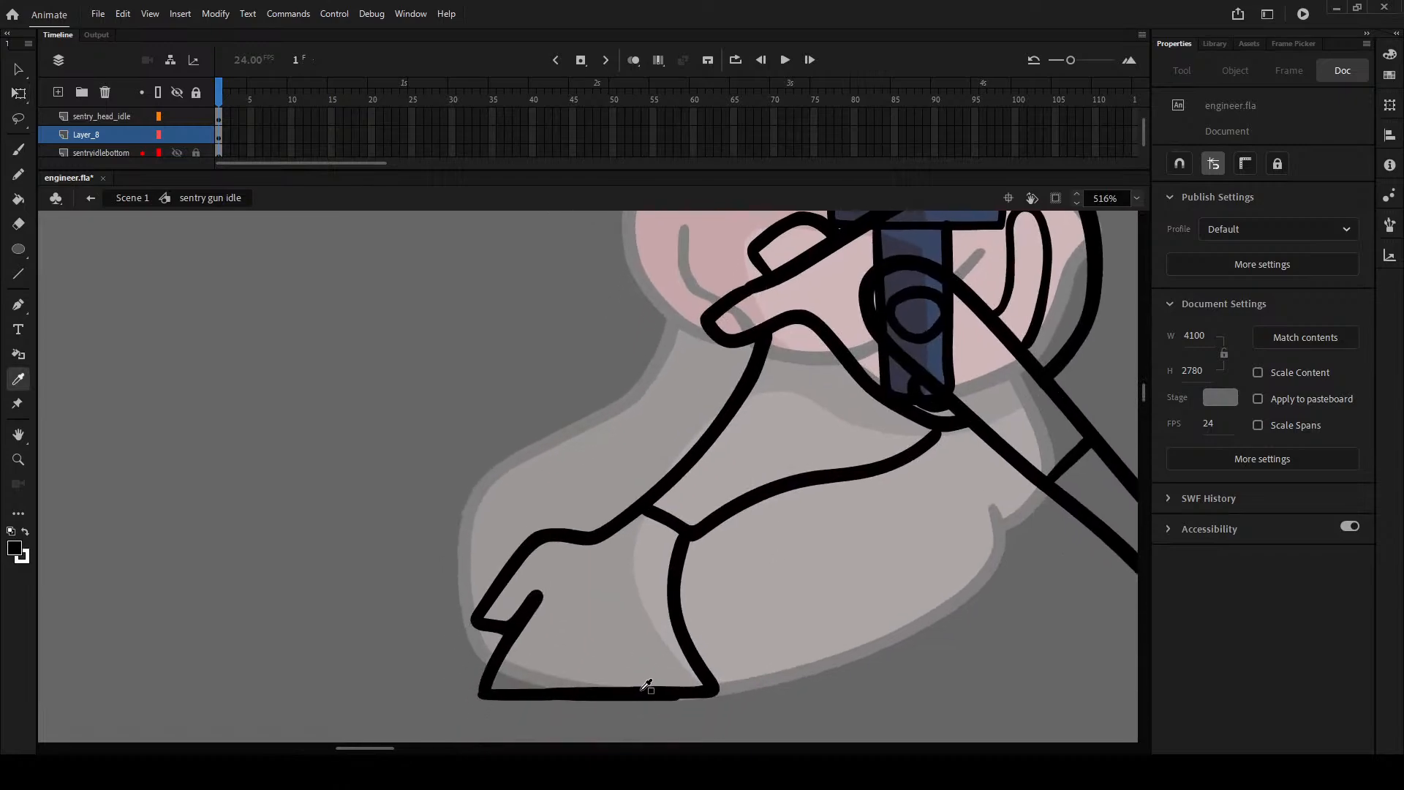
mouse_move(600, 688)
left_mouse_down()
mouse_move(629, 583)
mouse_move(687, 536)
left_mouse_up()
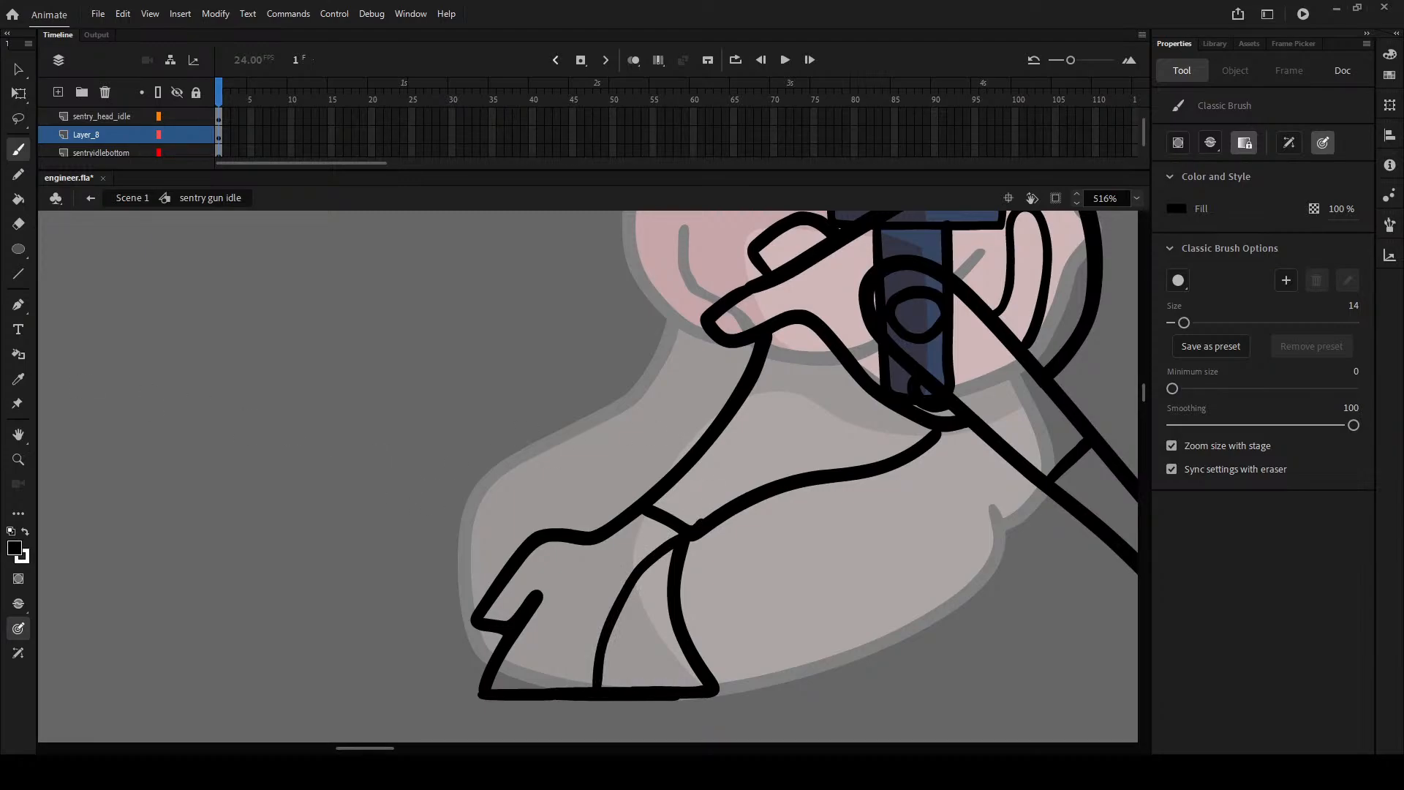
left_click_drag(673, 355, 451, 327)
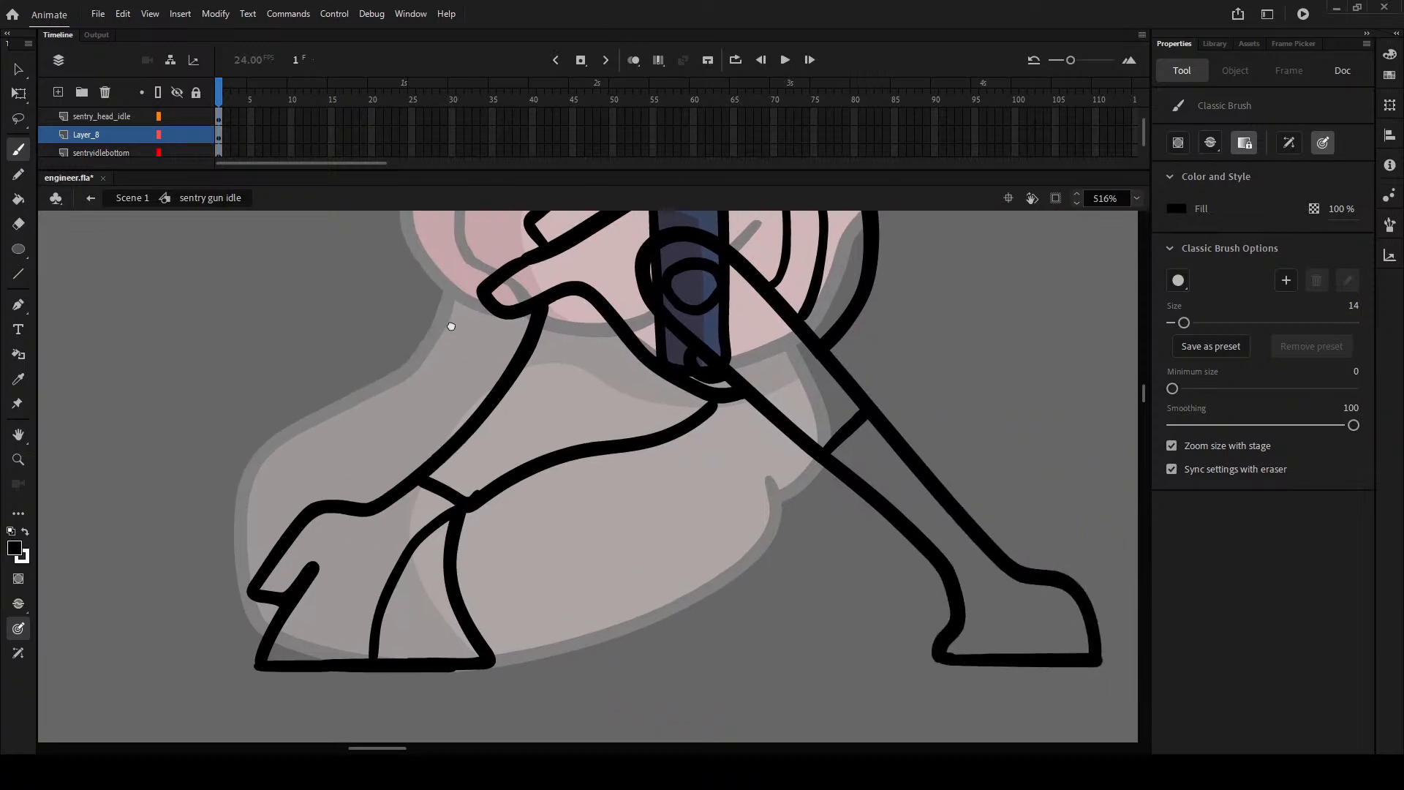
left_click_drag(489, 643, 490, 645)
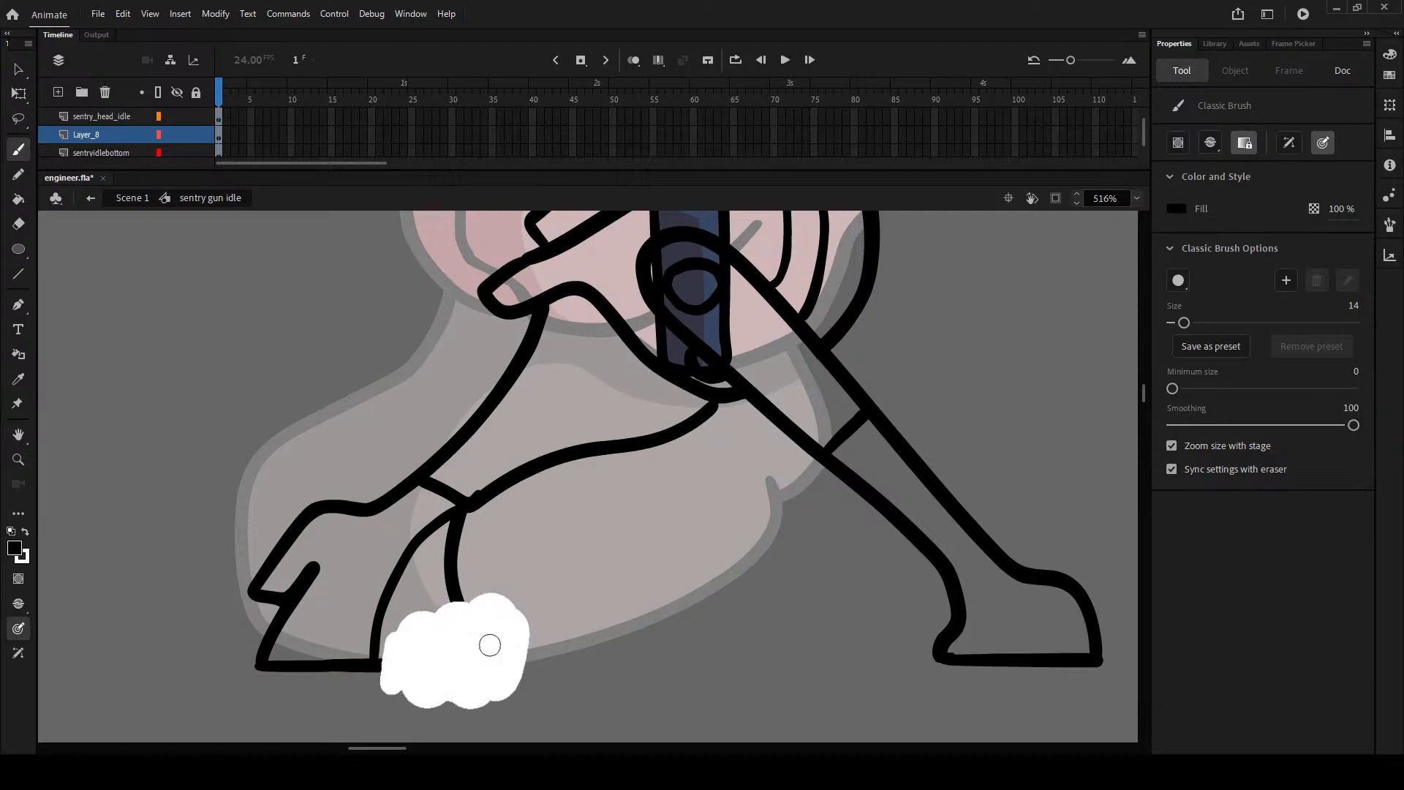
mouse_move(401, 644)
left_mouse_down()
mouse_move(468, 582)
mouse_move(469, 524)
left_mouse_up()
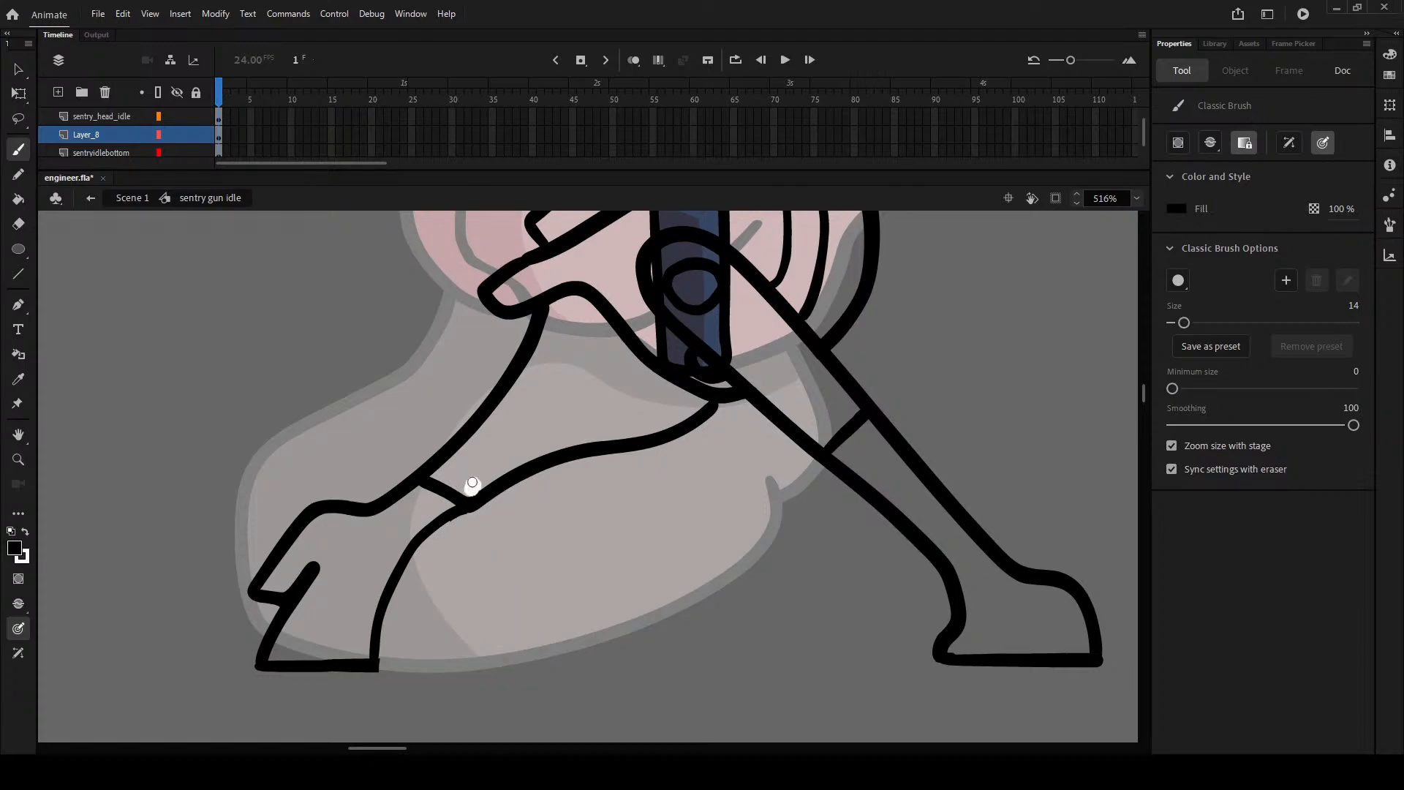
- Check the tripod against the whole sentry and engineer, and erase the left leg together with the bracket's left end
scroll(761, 463, "down", 5)
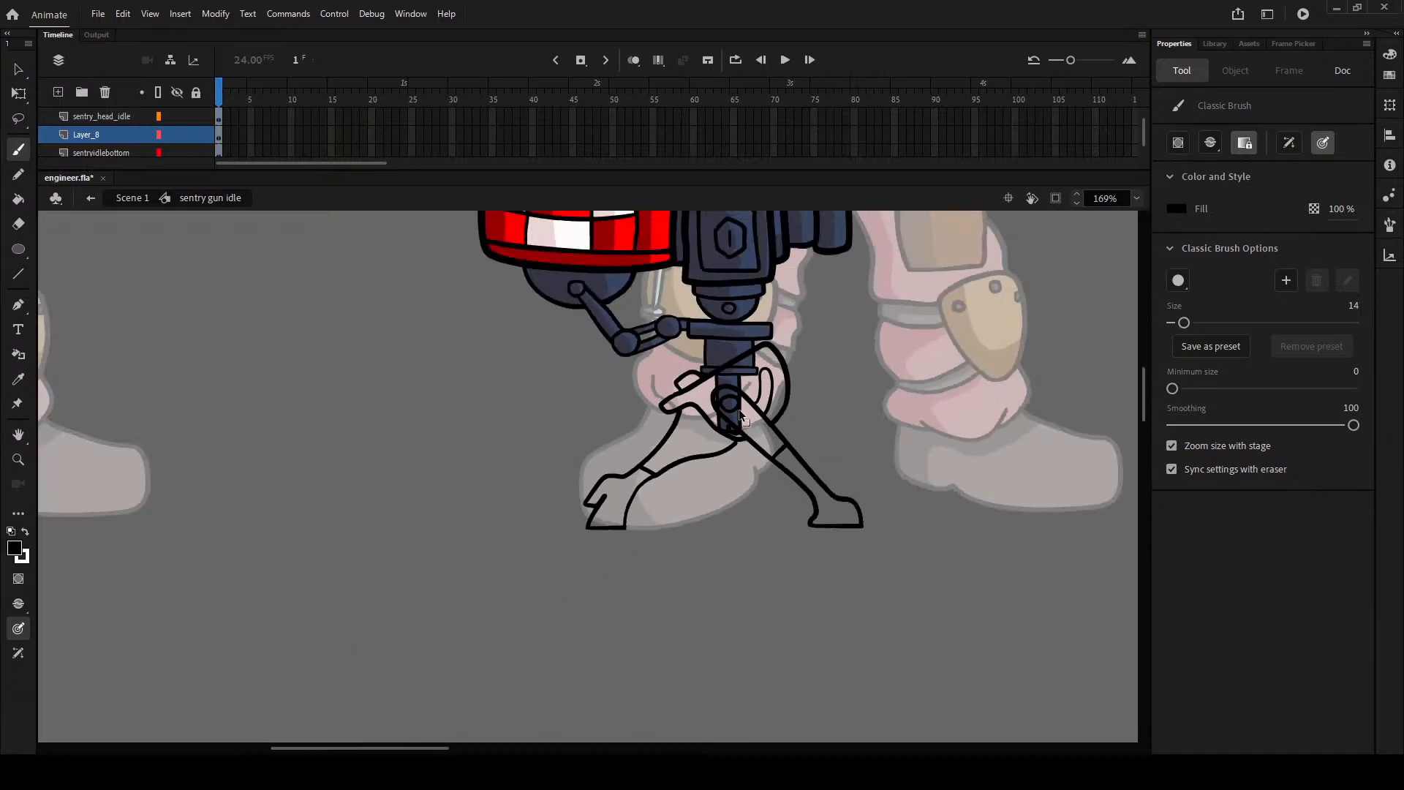
scroll(745, 417, "up", 4)
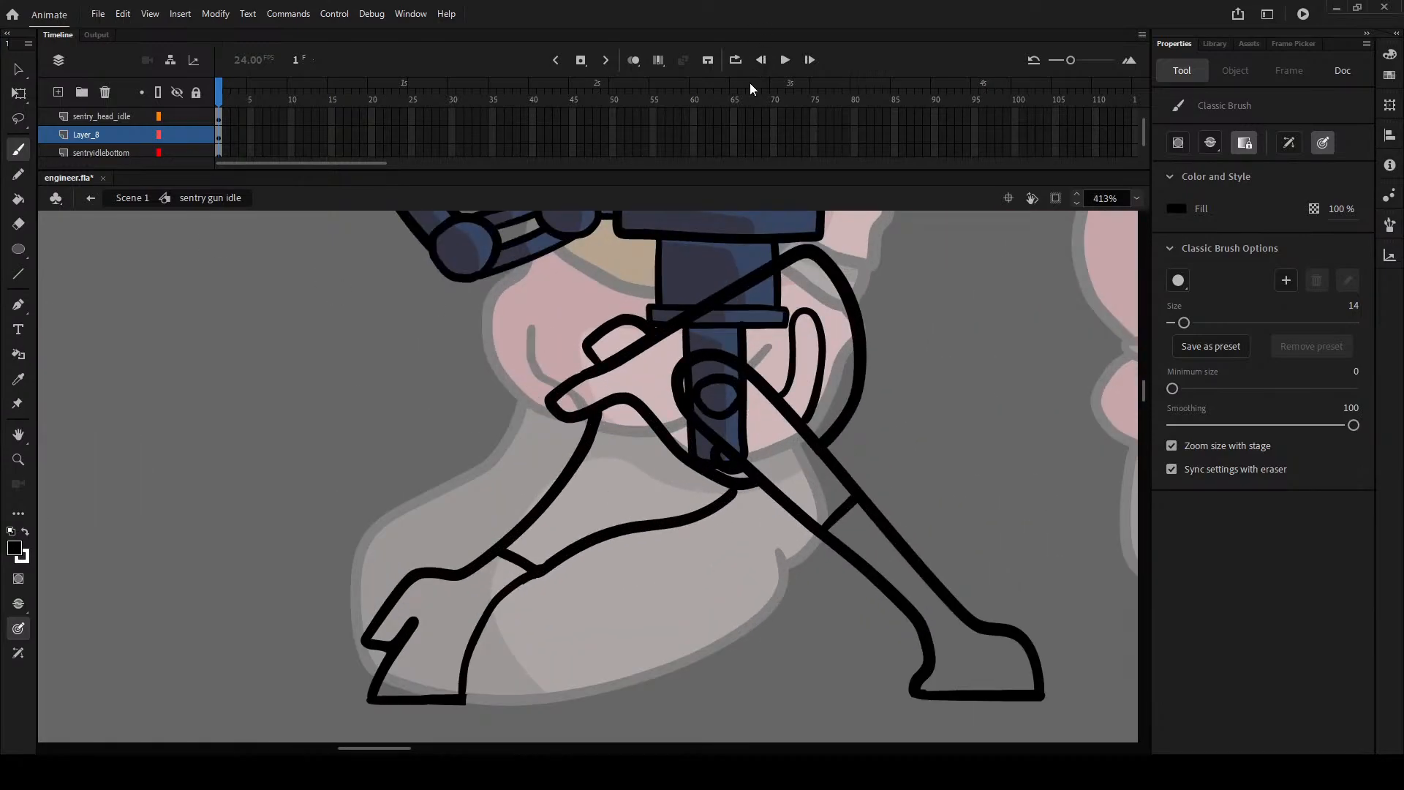
scroll(692, 519, "down", 8)
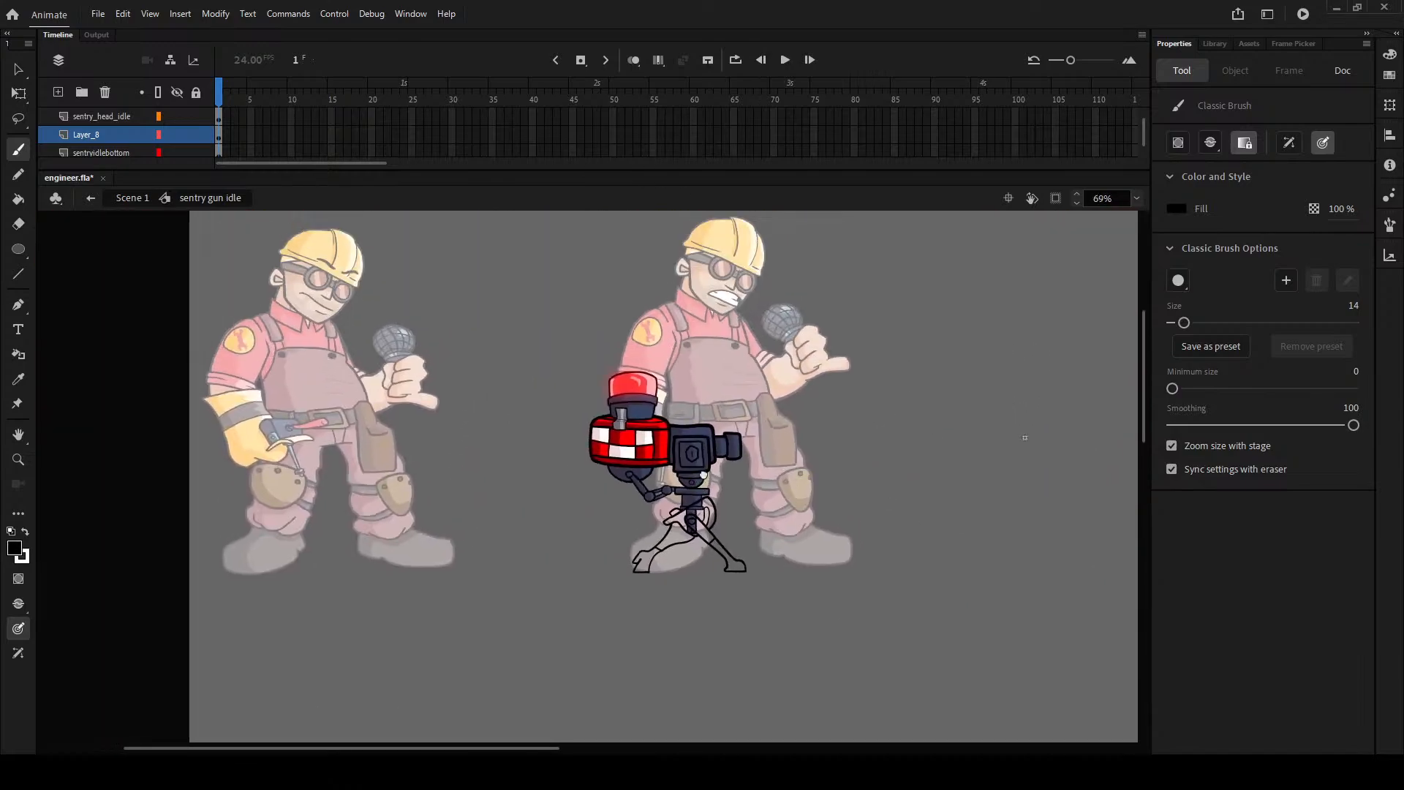
scroll(692, 534, "up", 4)
scroll(635, 628, "up", 5)
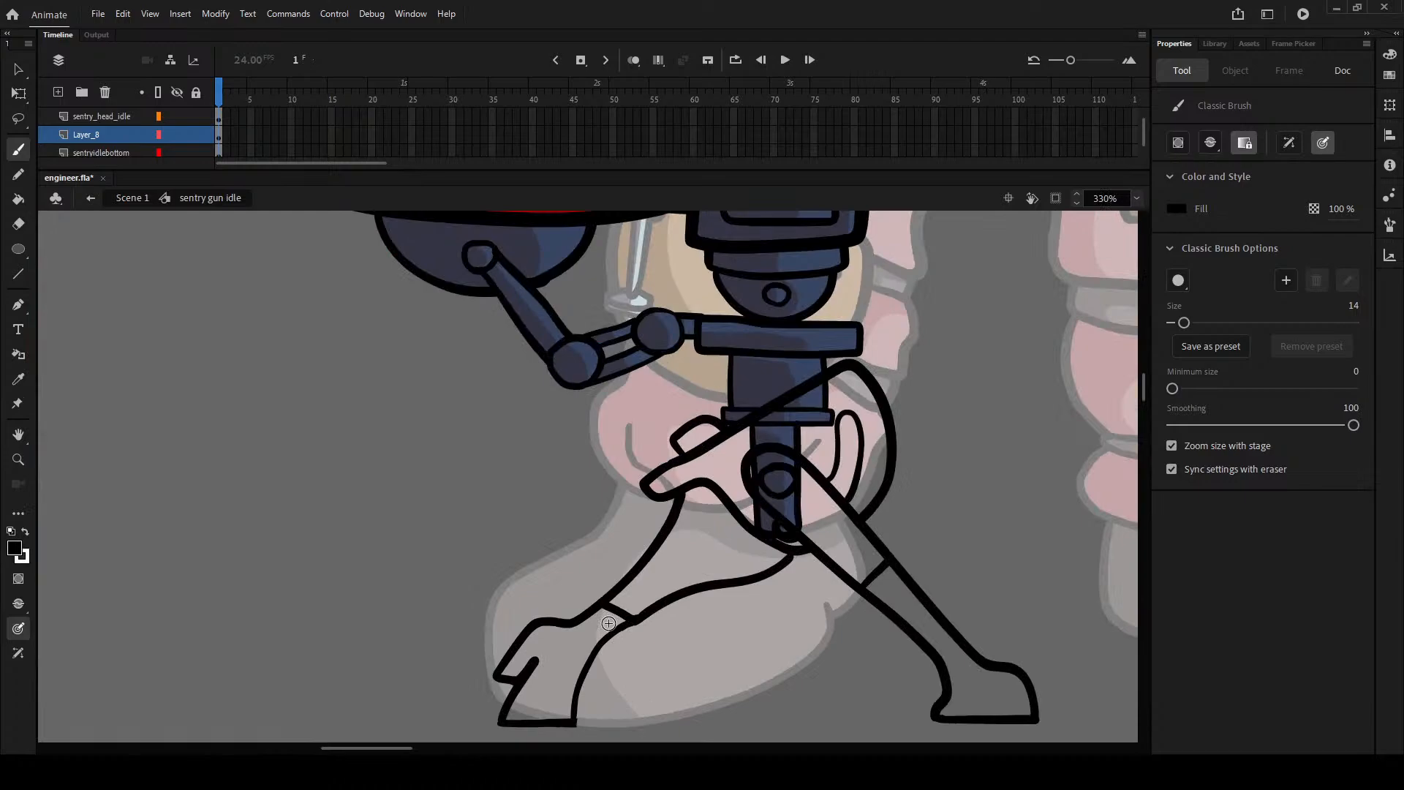
mouse_move(713, 563)
left_mouse_down()
mouse_move(739, 577)
mouse_move(796, 568)
mouse_move(686, 554)
mouse_move(705, 515)
mouse_move(740, 576)
mouse_move(649, 446)
mouse_move(675, 432)
mouse_move(722, 429)
mouse_move(649, 479)
mouse_move(729, 629)
mouse_move(628, 560)
mouse_move(656, 673)
mouse_move(576, 582)
mouse_move(606, 720)
mouse_move(532, 633)
mouse_move(477, 639)
mouse_move(481, 679)
left_mouse_up()
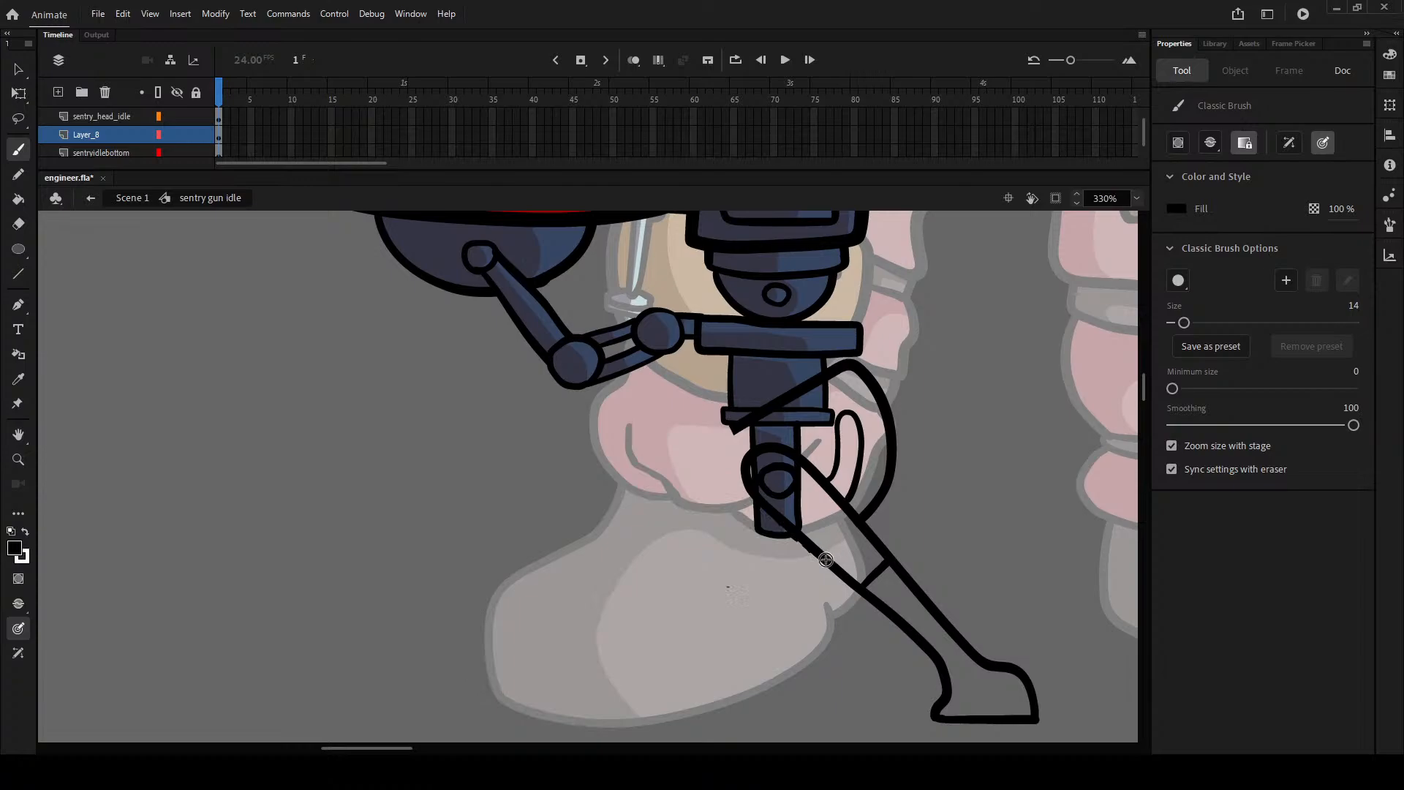
- Undo a wide first version of the bracket's left end and redraw it as a slimmer tapered arm reaching left from the post
mouse_move(819, 555)
left_mouse_down()
mouse_move(743, 568)
mouse_move(686, 552)
mouse_move(591, 470)
mouse_move(752, 429)
left_mouse_up()
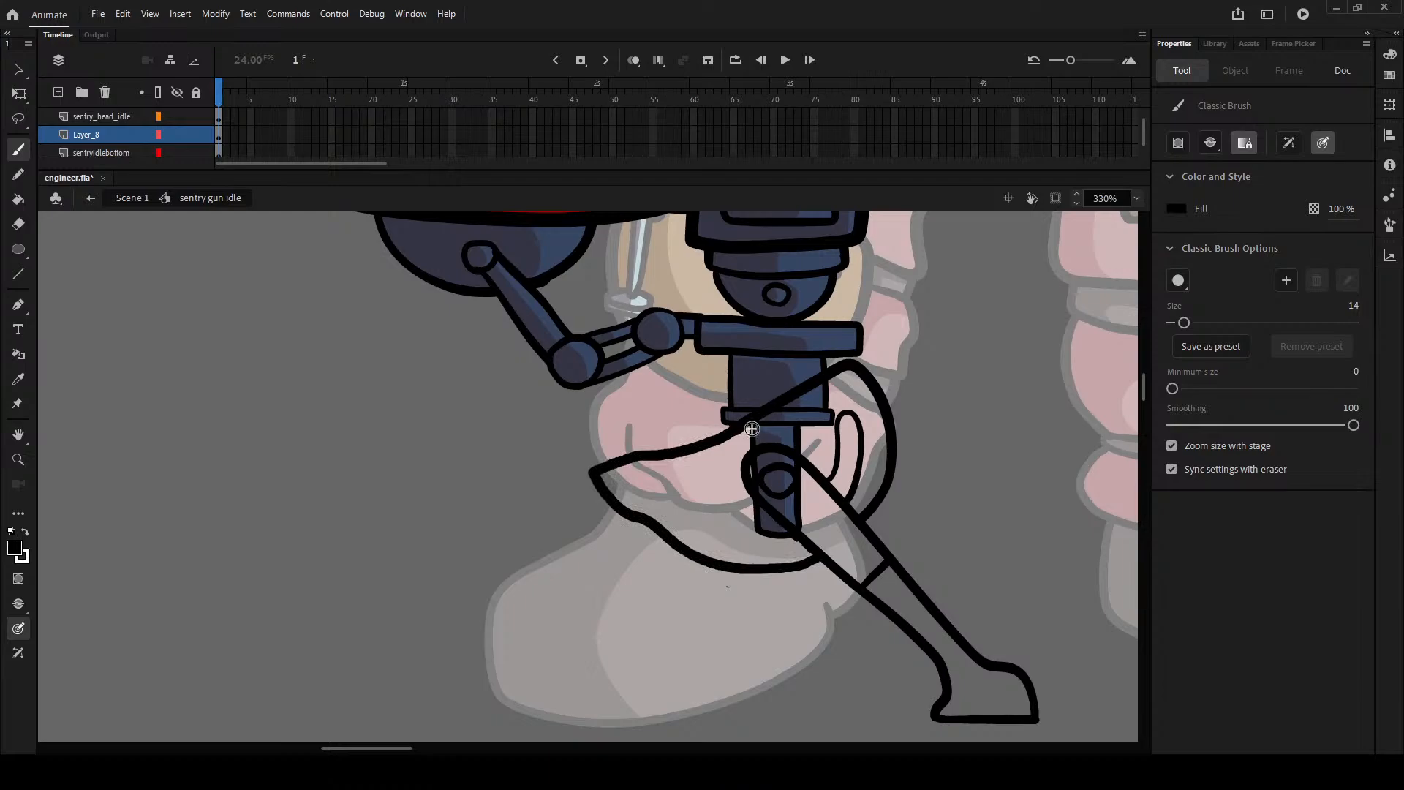
key("ctrl+z")
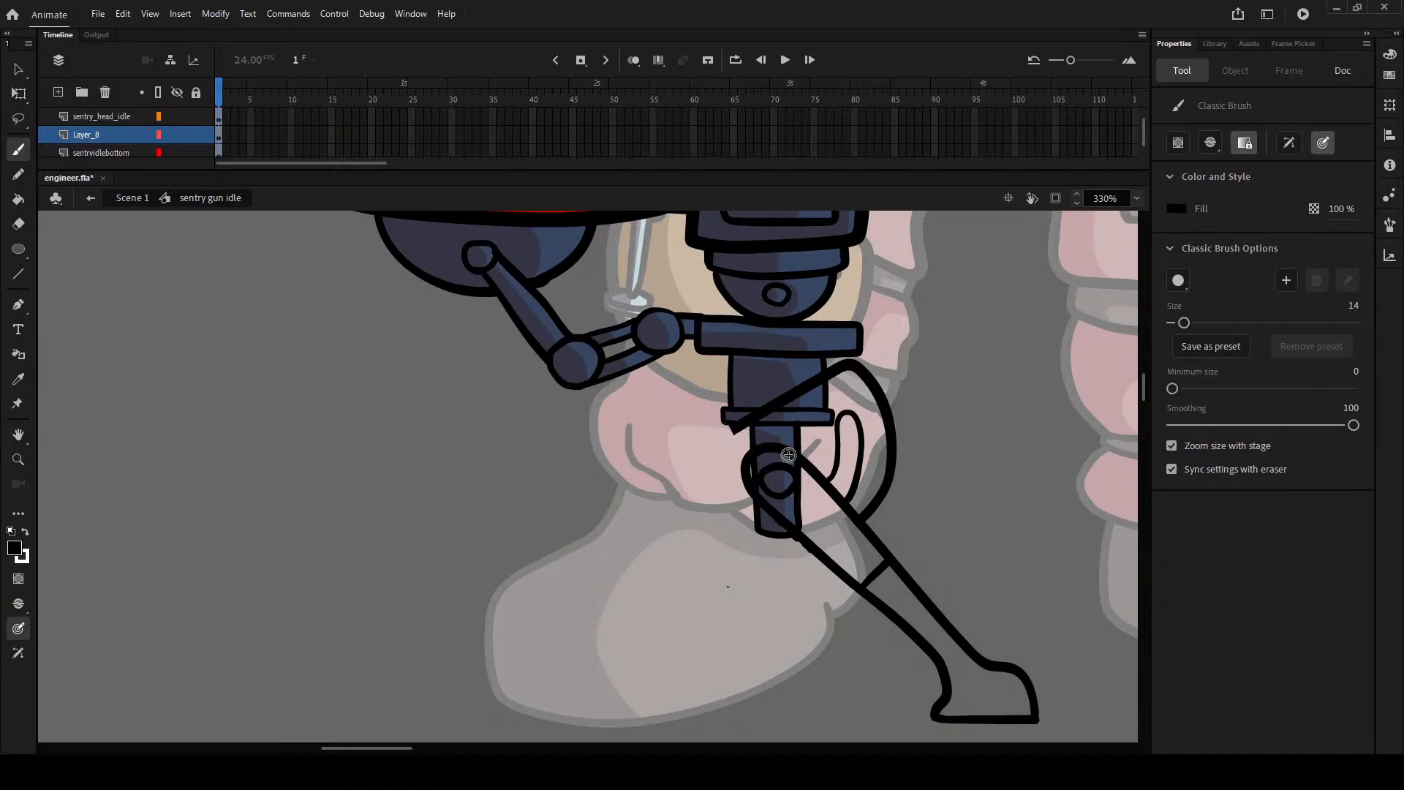
mouse_move(789, 449)
left_mouse_down()
mouse_move(716, 439)
mouse_move(629, 472)
mouse_move(640, 497)
mouse_move(716, 497)
mouse_move(777, 525)
left_mouse_up()
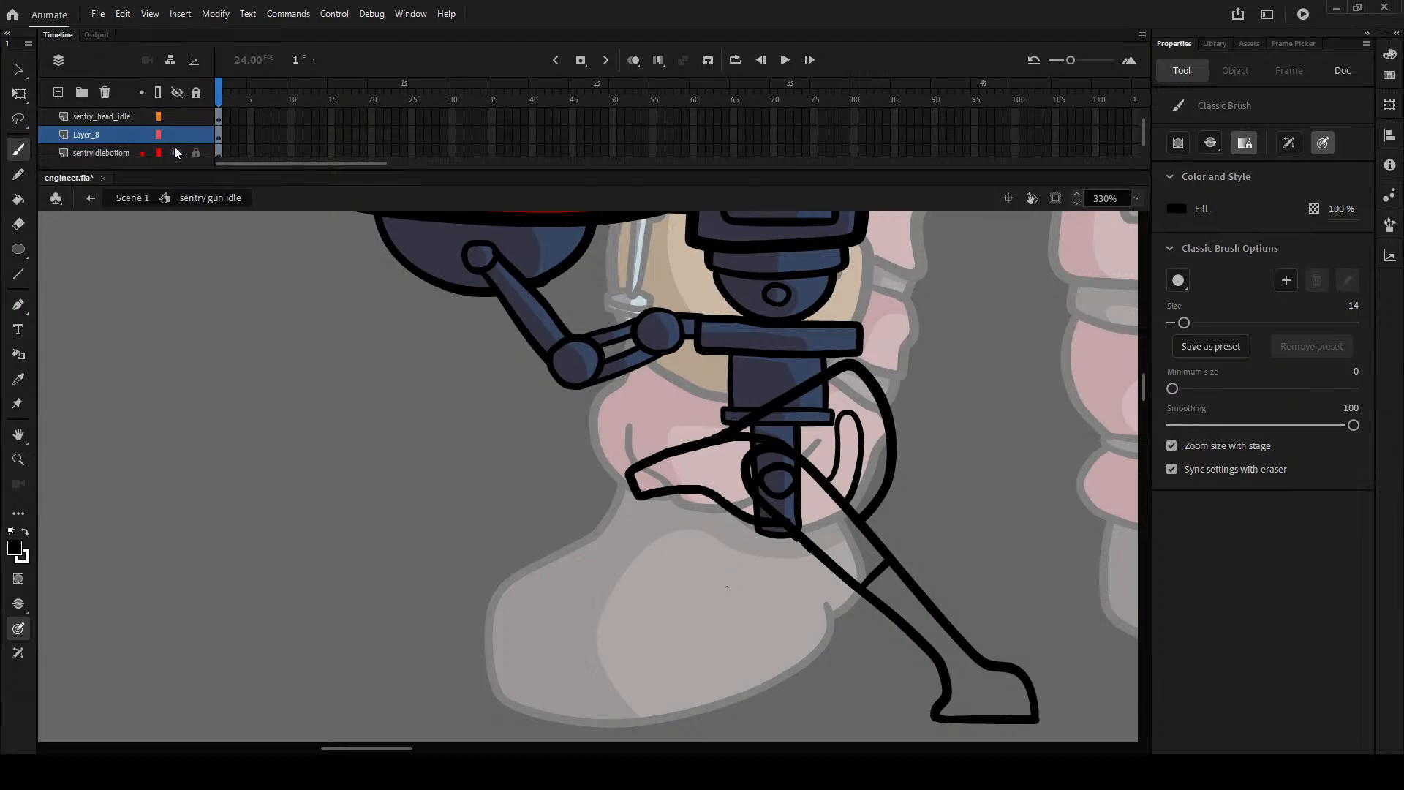
left_click(143, 151)
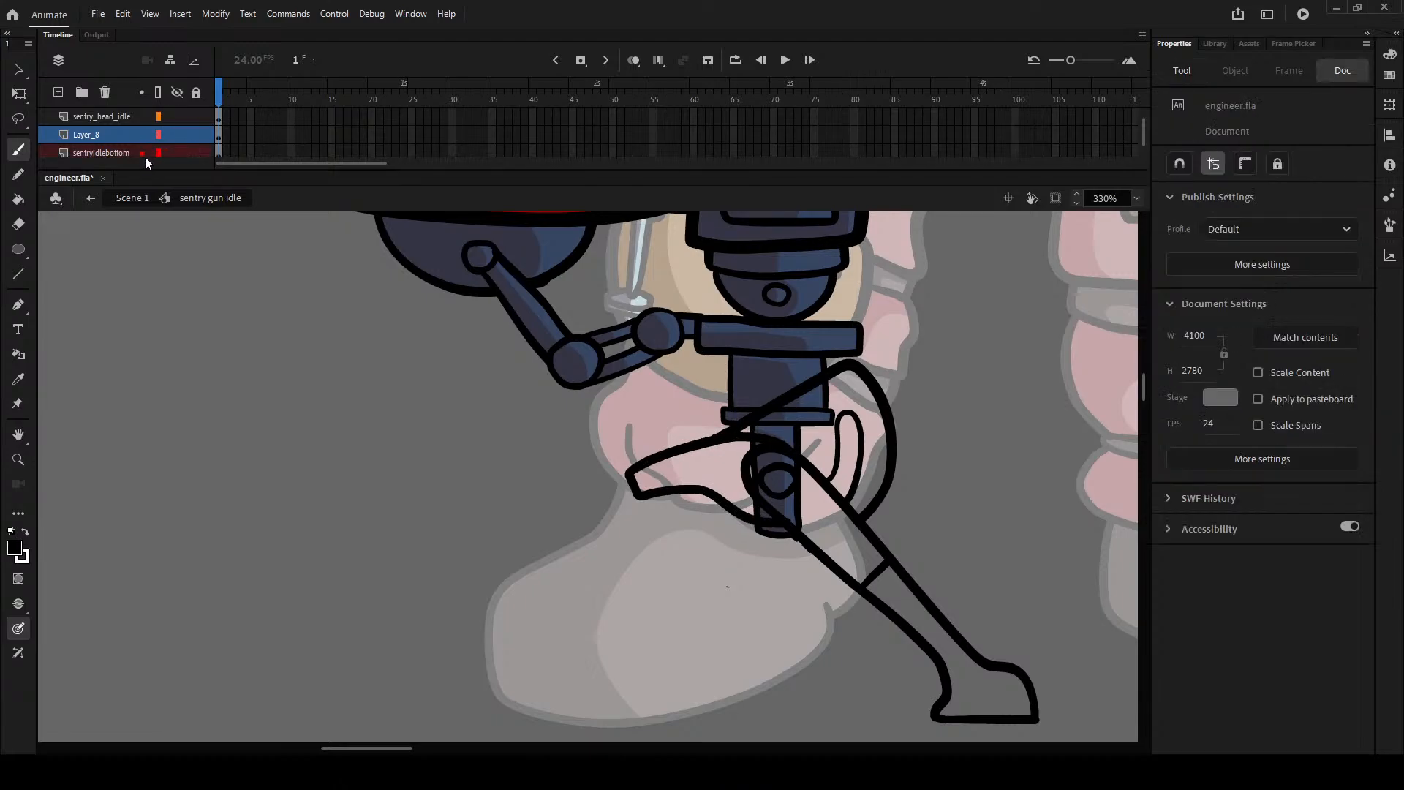